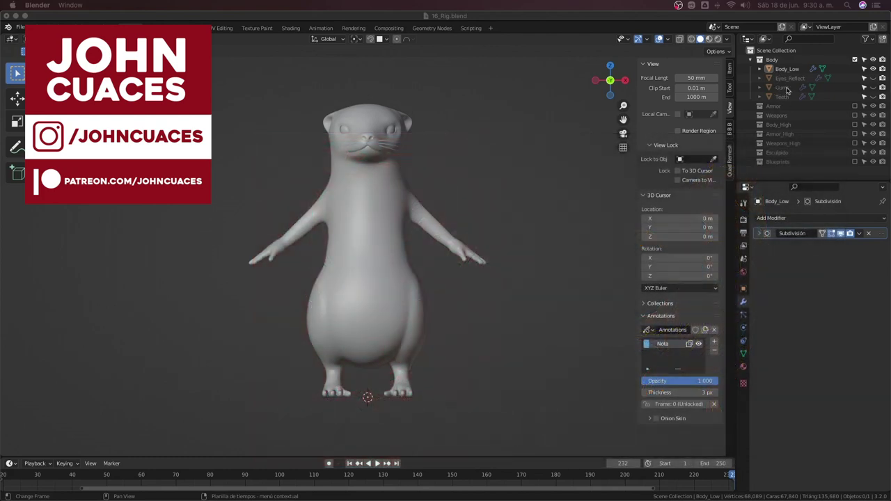
# Set the viewport shading to Flat lighting with Texture colour
pyautogui.moveTo(334, 149); pyautogui.dragTo(336, 205, button='middle')
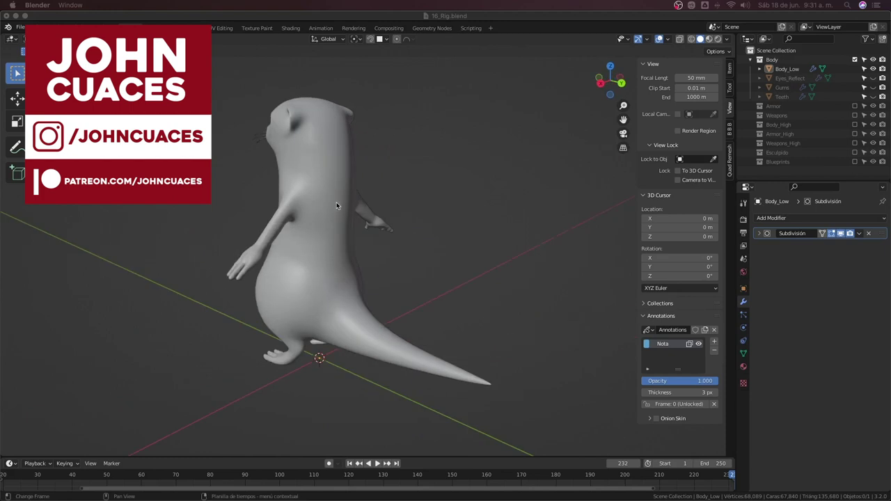
pyautogui.press('KP_1')
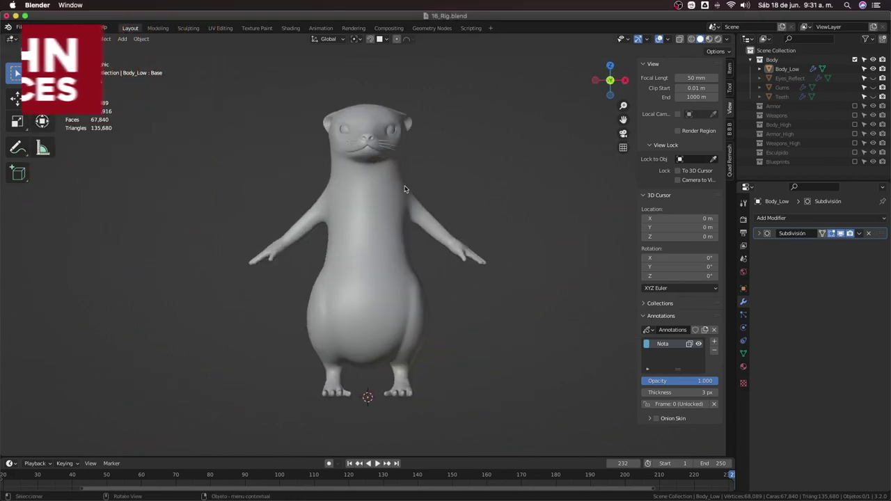
pyautogui.click(727, 40)
pyautogui.click(752, 84)
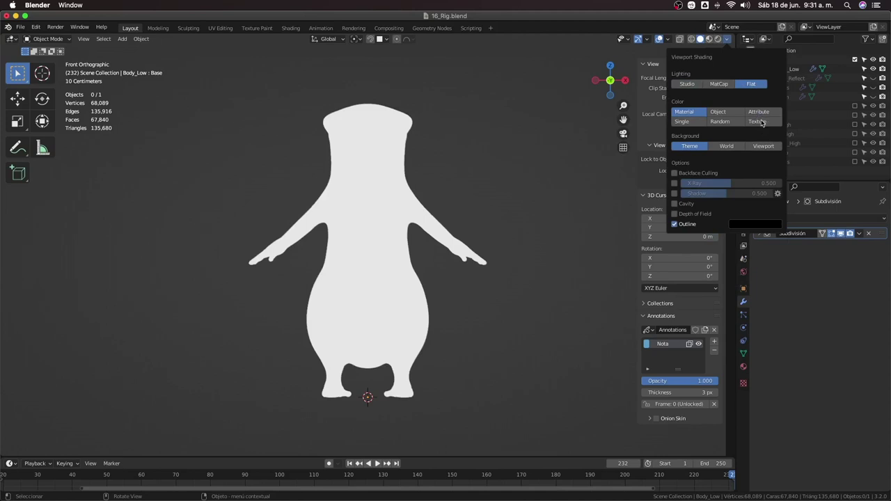
pyautogui.click(759, 122)
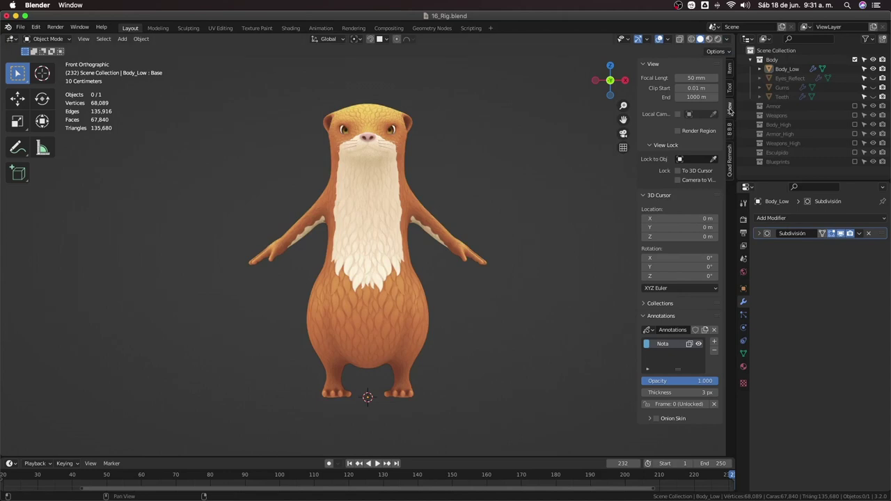
# Preview the roughness and base-colour texture nodes in the Shading workspace, then return to Layout
pyautogui.click(290, 28)
pyautogui.scroll(-5, 441, 374)
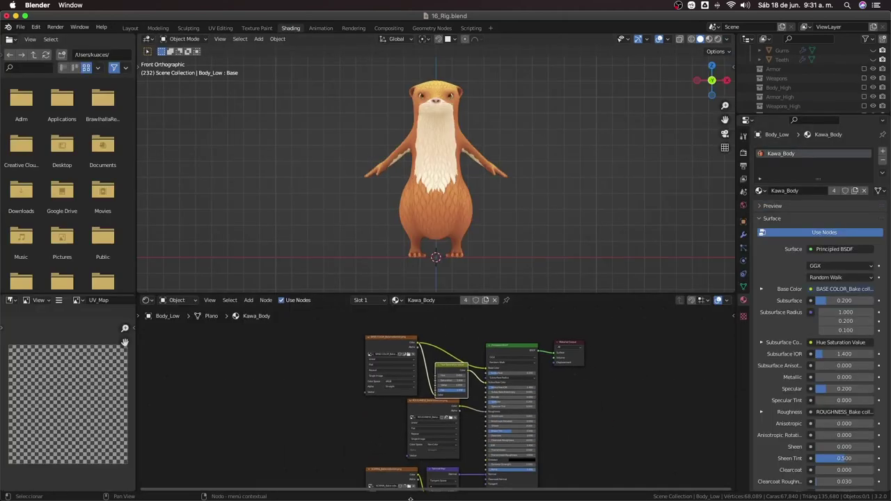
pyautogui.click(399, 346)
pyautogui.moveTo(399, 346)
pyautogui.mouseDown(button='middle')
pyautogui.moveTo(369, 339)
pyautogui.moveTo(389, 342)
pyautogui.mouseUp(button='middle')
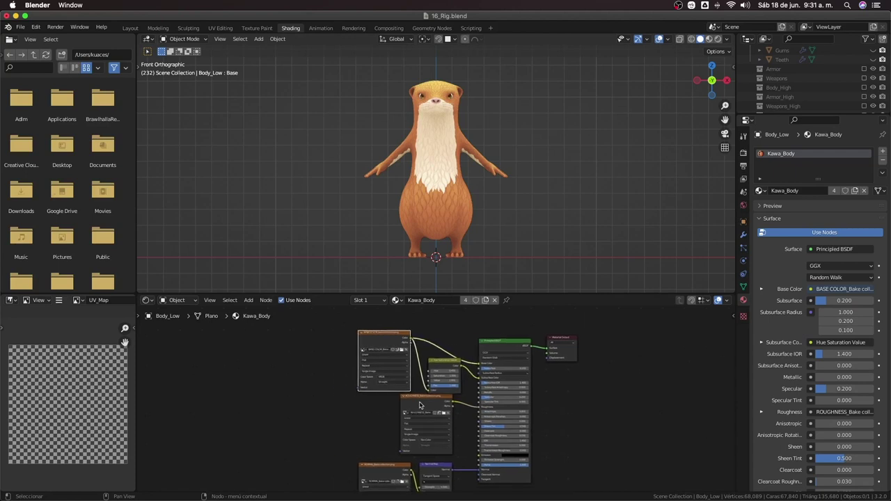
pyautogui.keyDown('ctrl'); pyautogui.keyDown('shift'); pyautogui.click(418, 405); pyautogui.keyUp('shift'); pyautogui.keyUp('ctrl')
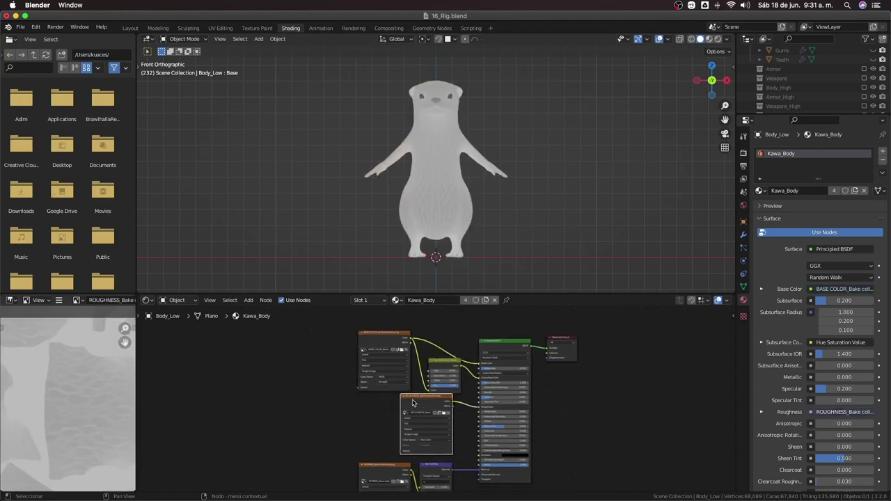
pyautogui.keyDown('ctrl'); pyautogui.keyDown('shift'); pyautogui.click(386, 345); pyautogui.keyUp('shift'); pyautogui.keyUp('ctrl')
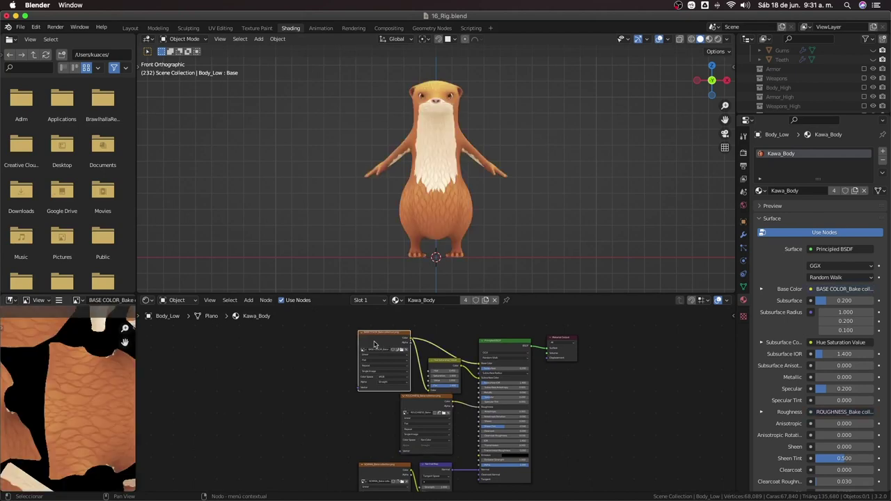
pyautogui.moveTo(376, 341)
pyautogui.mouseDown()
pyautogui.moveTo(367, 332)
pyautogui.moveTo(363, 345)
pyautogui.mouseUp()
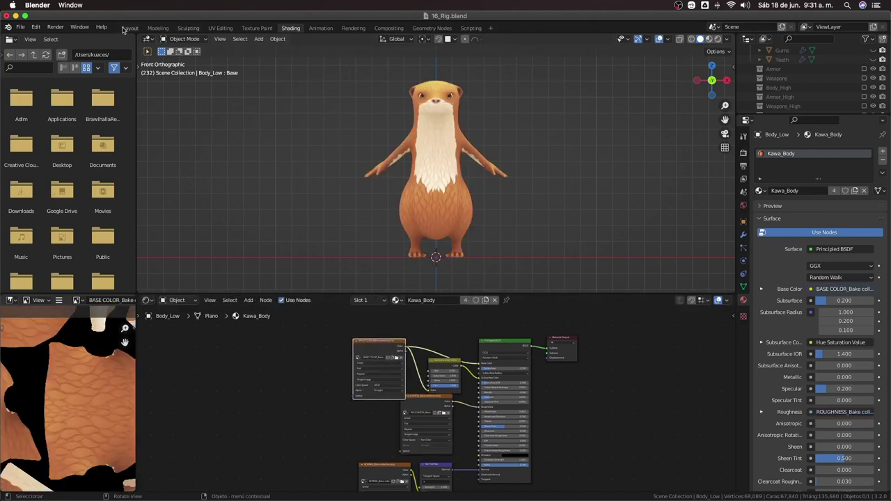
pyautogui.click(130, 28)
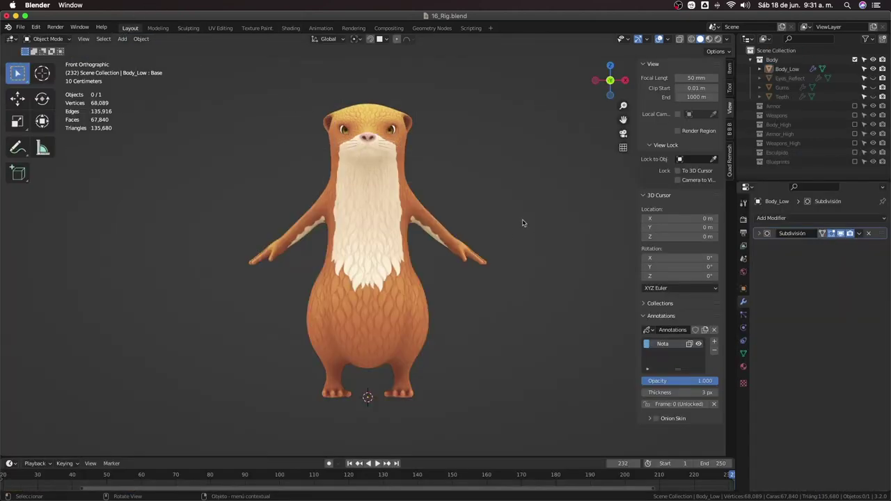
# Enable viewport Shadow at 0.58 strength and World-type Cavity, then snap to front orthographic view
pyautogui.click(729, 40)
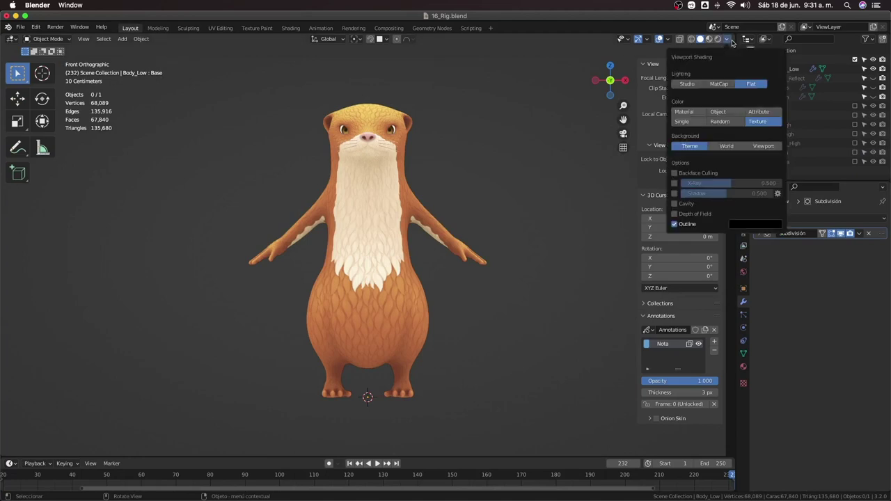
pyautogui.click(674, 194)
pyautogui.moveTo(730, 199); pyautogui.dragTo(721, 188)
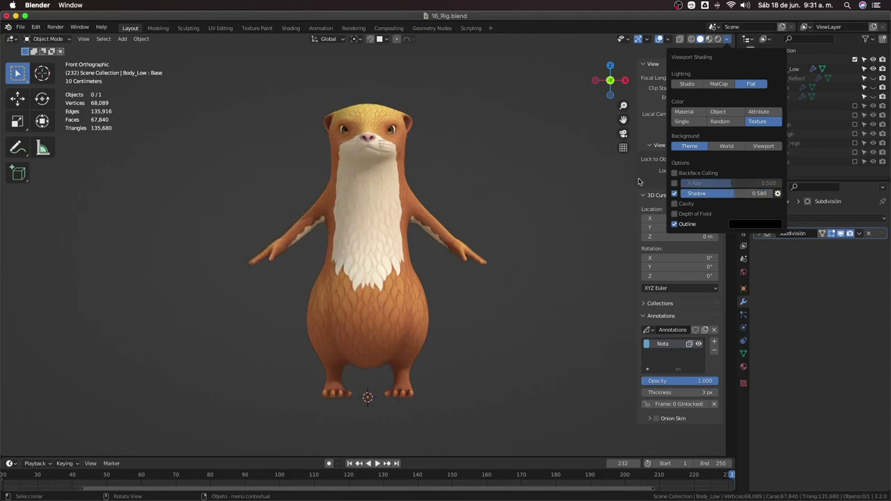
pyautogui.click(674, 203)
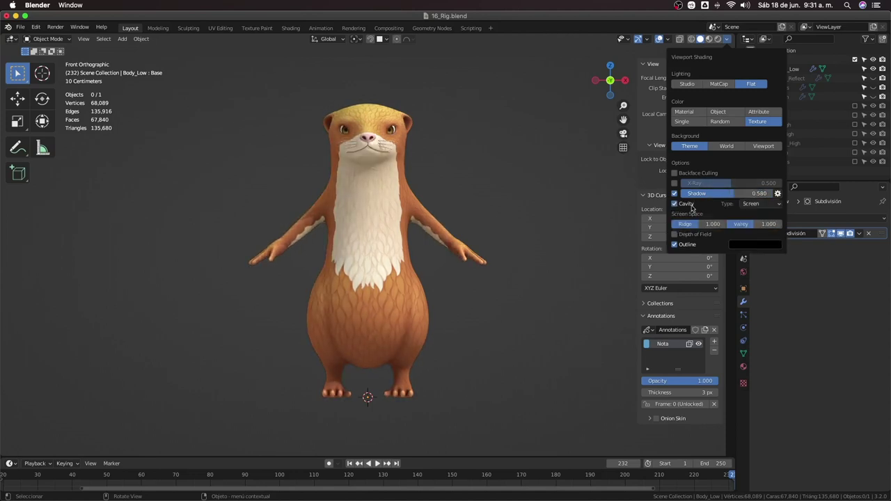
pyautogui.click(755, 204)
pyautogui.click(756, 218)
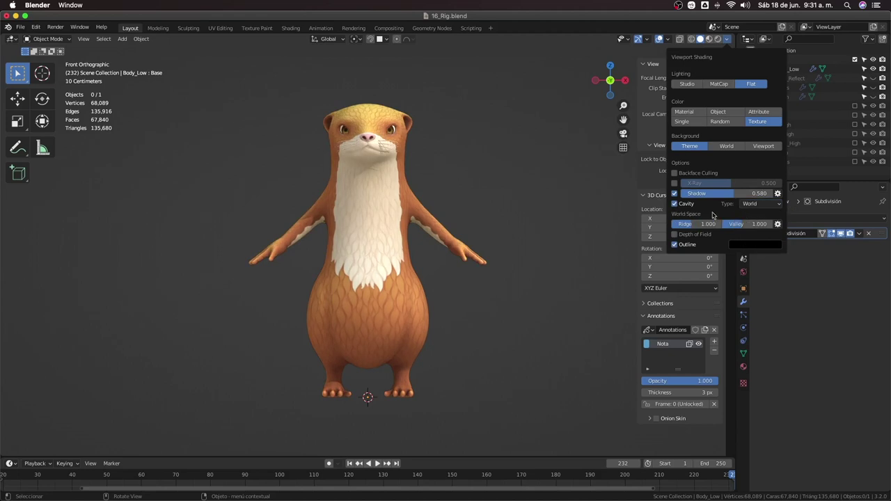
pyautogui.moveTo(481, 199)
pyautogui.mouseDown(button='middle')
pyautogui.moveTo(427, 209)
pyautogui.moveTo(519, 197)
pyautogui.moveTo(483, 222)
pyautogui.moveTo(458, 224)
pyautogui.mouseUp(button='middle')
pyautogui.scroll(-2, 519, 197)
pyautogui.press('KP_1')
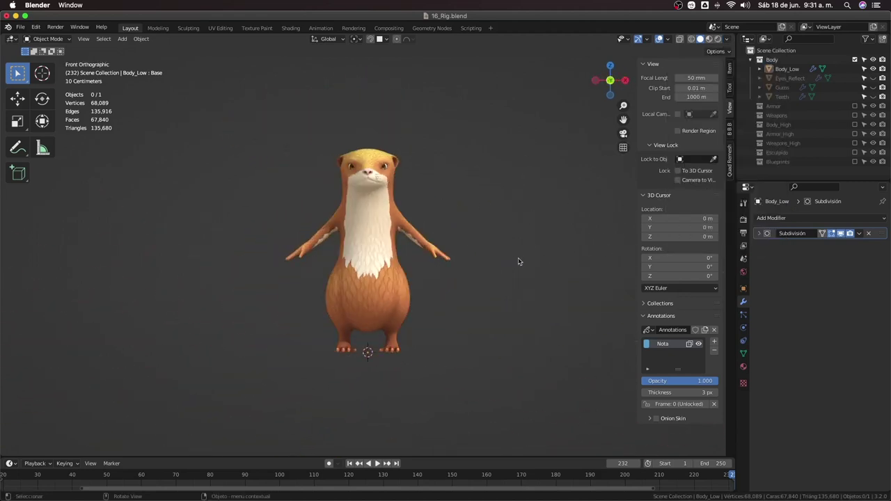
pyautogui.hotkey('shift', 'a')
# Confirm Rigify is enabled by searching 'rig' in Preferences Add-ons, then list armatures to add
pyautogui.click(23, 28)
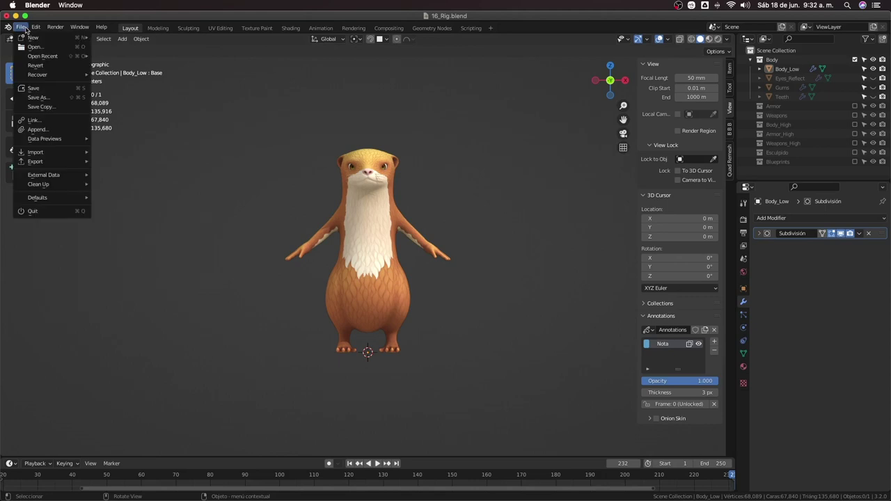
pyautogui.moveTo(36, 27)
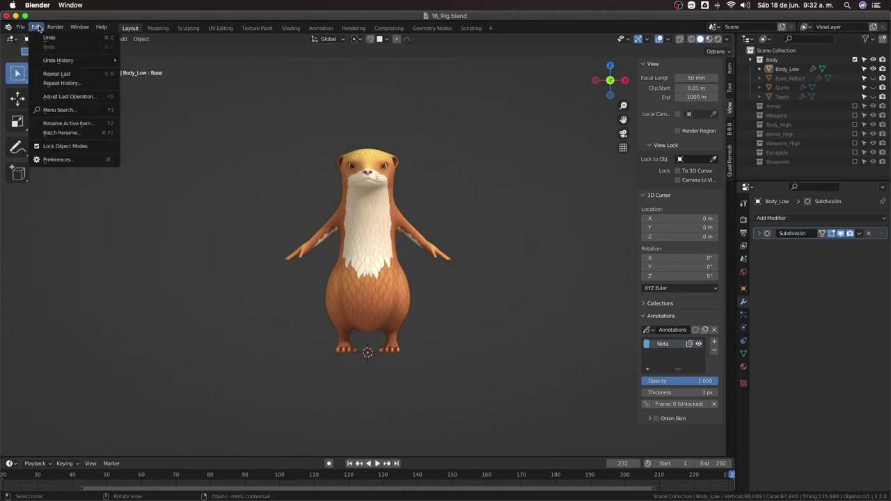
pyautogui.click(89, 160)
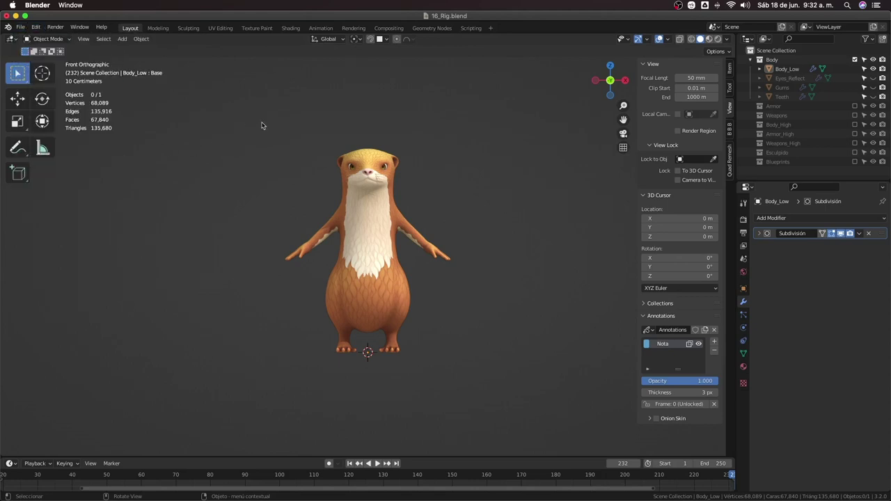
pyautogui.click(258, 54)
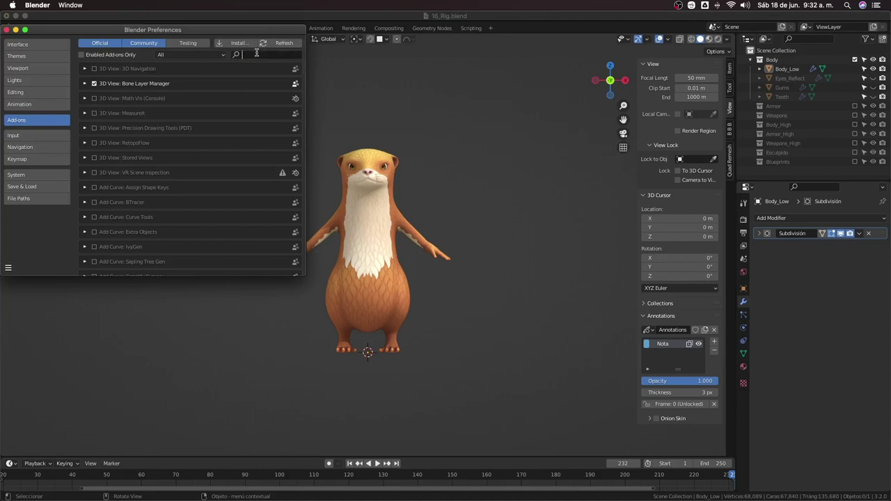
pyautogui.write('rig')
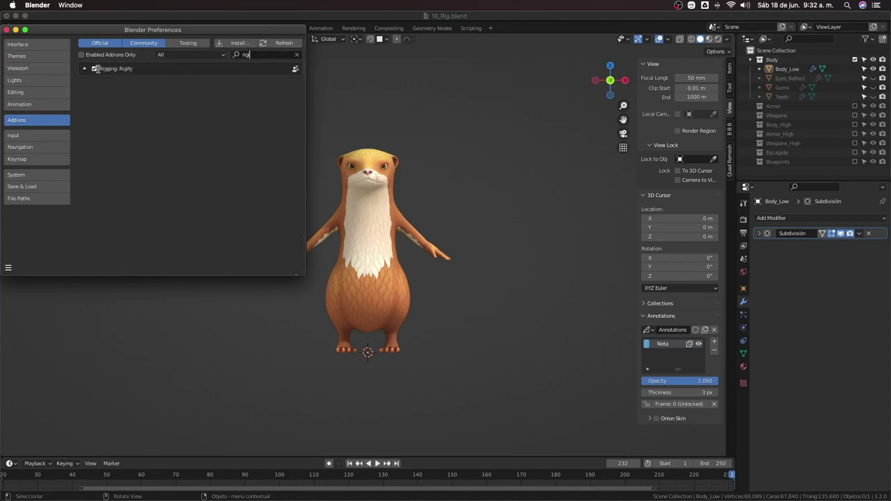
pyautogui.click(7, 29)
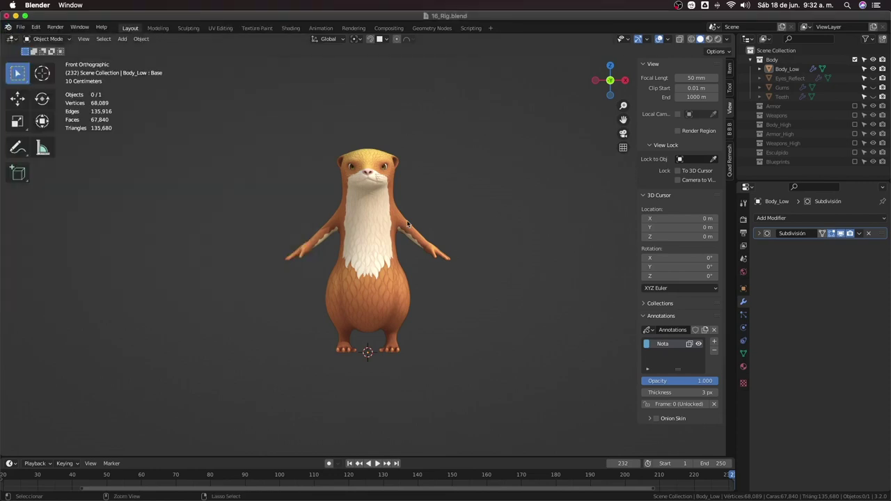
pyautogui.hotkey('shift', 'a')
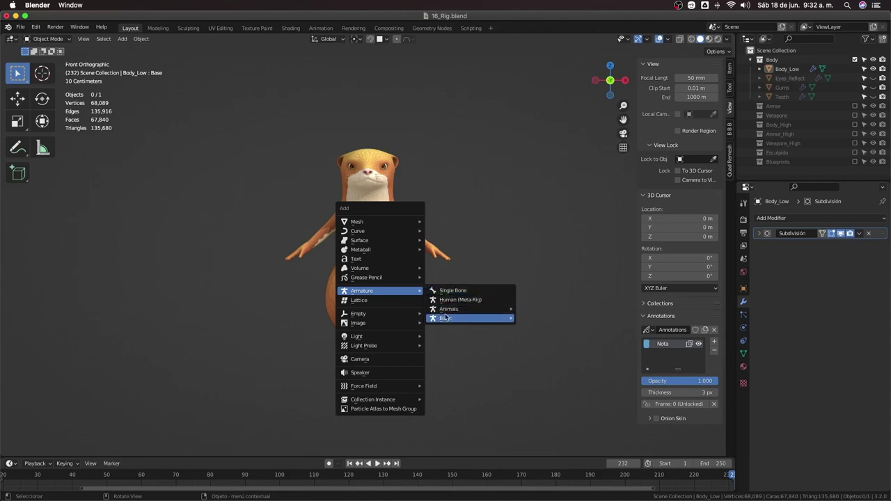
# Add a Human meta-rig and make its bones display In Front of the mesh
pyautogui.click(450, 304)
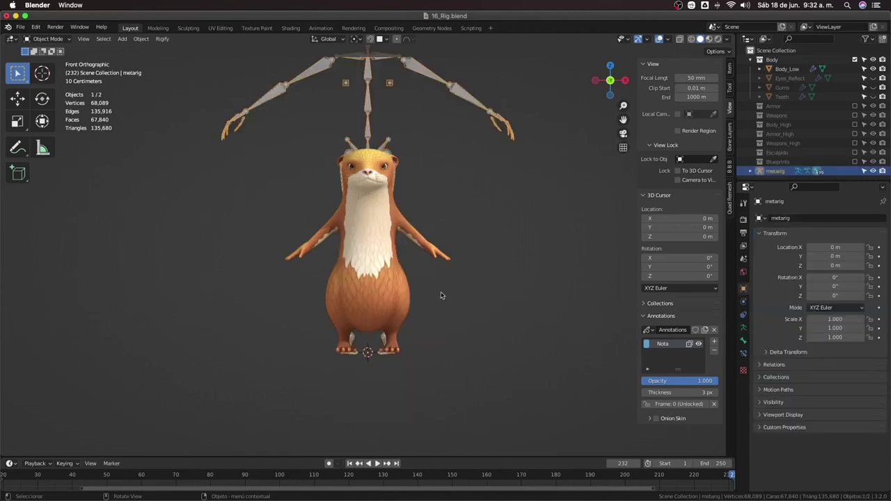
pyautogui.moveTo(441, 299)
pyautogui.mouseDown(button='middle')
pyautogui.moveTo(323, 321)
pyautogui.moveTo(365, 308)
pyautogui.moveTo(494, 308)
pyautogui.moveTo(442, 309)
pyautogui.mouseUp(button='middle')
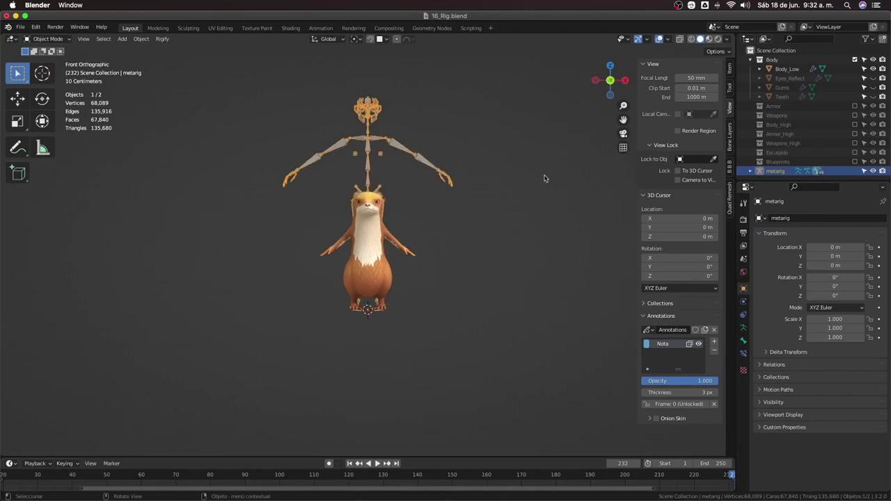
pyautogui.scroll(3, 547, 179)
pyautogui.press('s')
pyautogui.press('Escape')
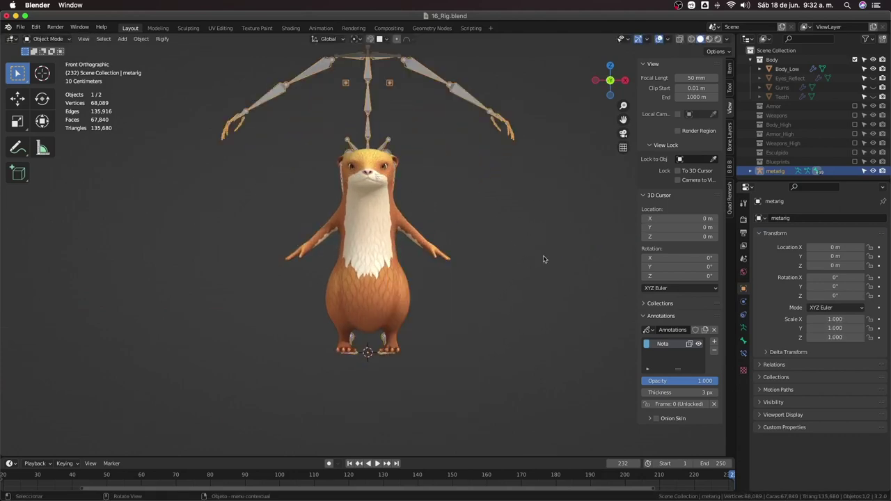
pyautogui.click(743, 327)
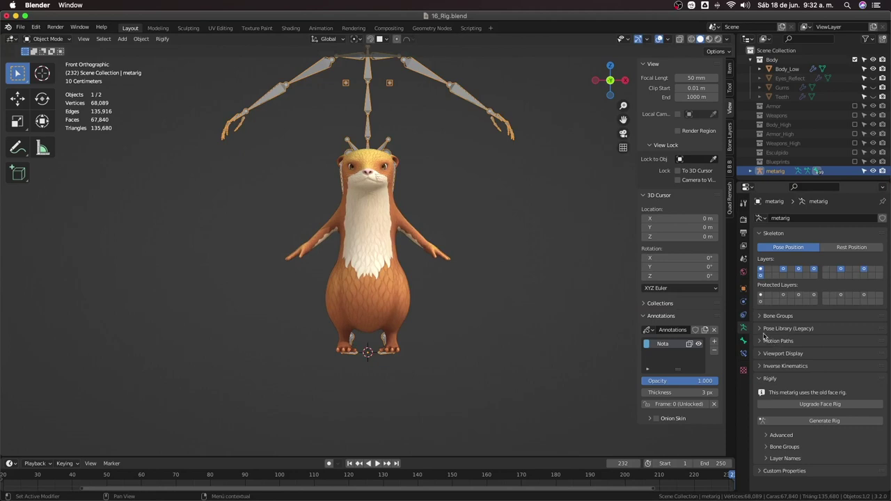
pyautogui.click(760, 353)
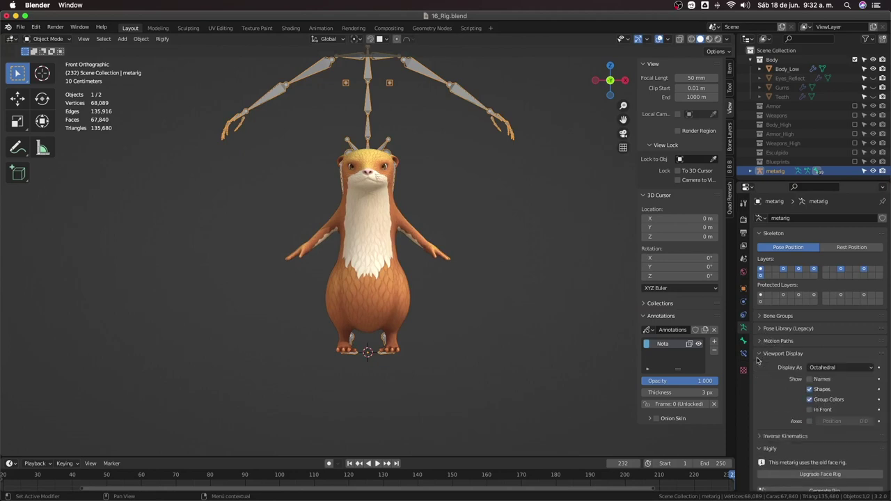
pyautogui.click(810, 410)
# Scale the metarig down to 0.967 and check its fit from the right side and front
pyautogui.press('s')
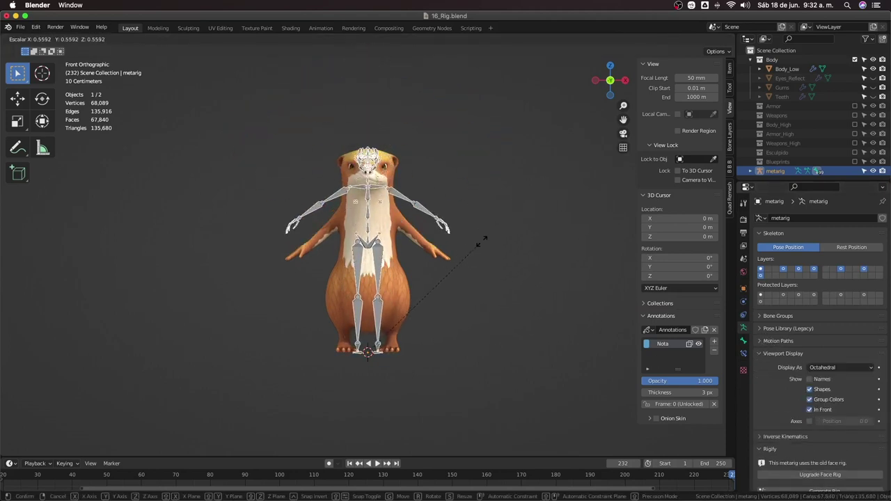
pyautogui.click(471, 259)
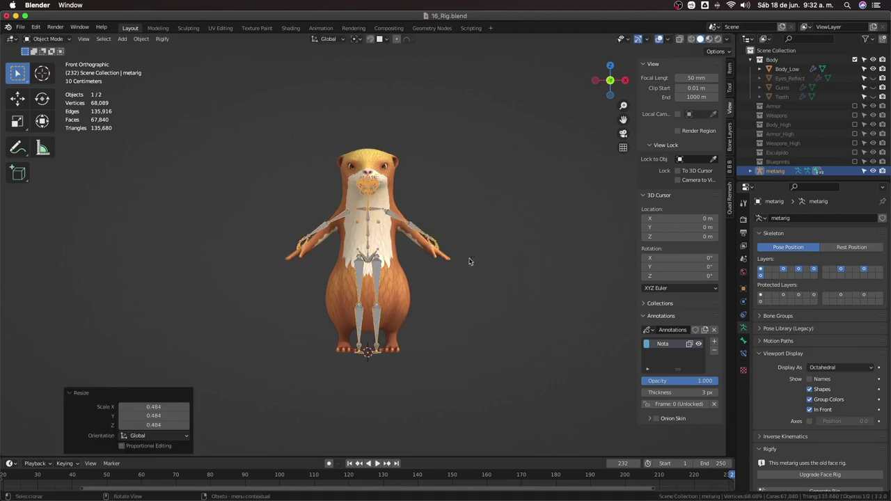
pyautogui.scroll(3, 496, 285)
pyautogui.press('s')
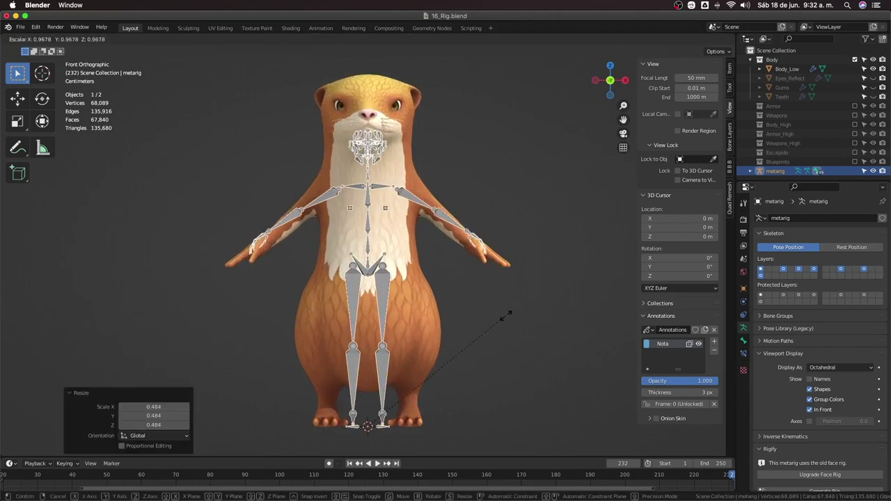
pyautogui.click(503, 316)
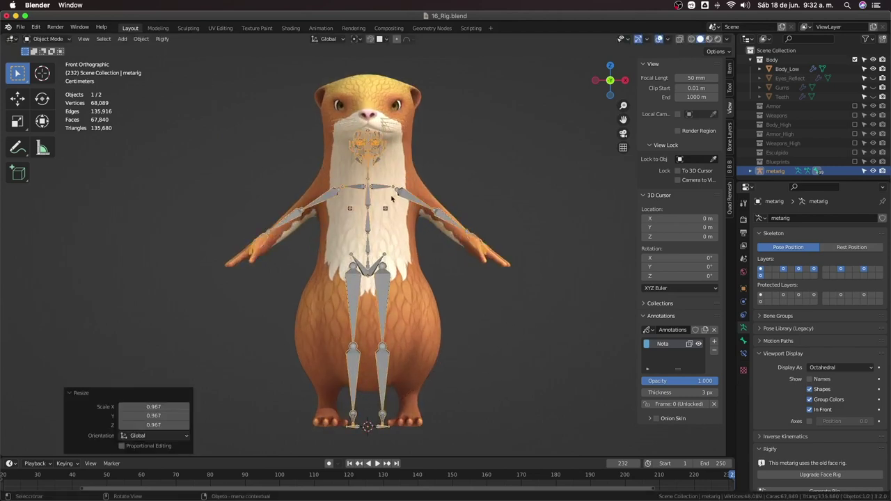
pyautogui.press('KP_3')
pyautogui.scroll(4, 432, 223)
pyautogui.scroll(3, 427, 210)
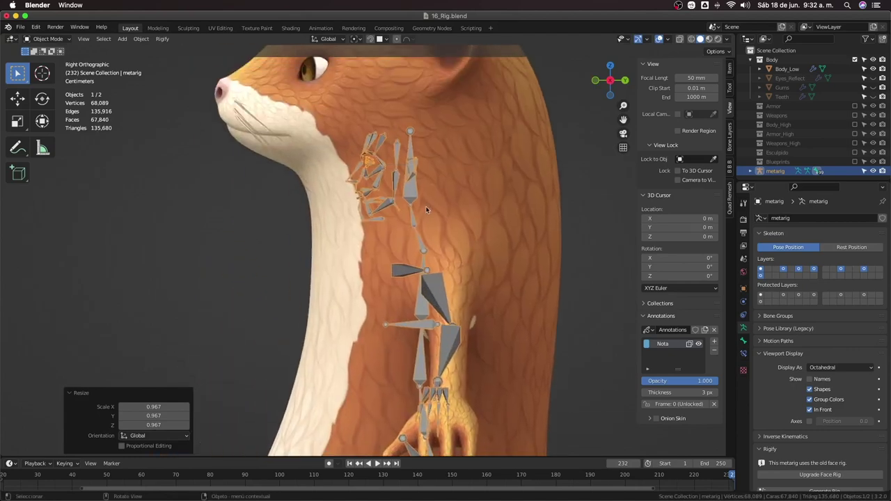
pyautogui.scroll(2, 426, 210)
pyautogui.scroll(-4, 411, 237)
pyautogui.scroll(-3, 402, 258)
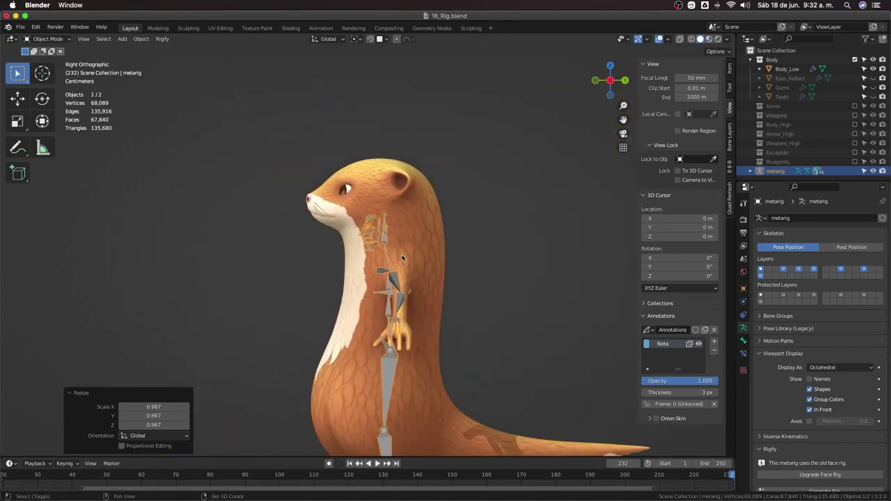
pyautogui.moveTo(402, 258)
pyautogui.mouseDown(button='middle')
pyautogui.moveTo(411, 176)
pyautogui.moveTo(451, 200)
pyautogui.mouseUp(button='middle')
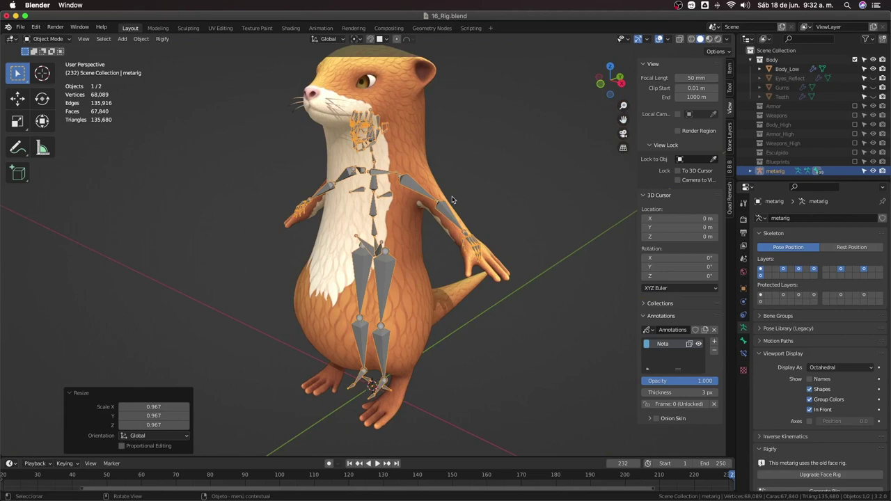
pyautogui.press('KP_1')
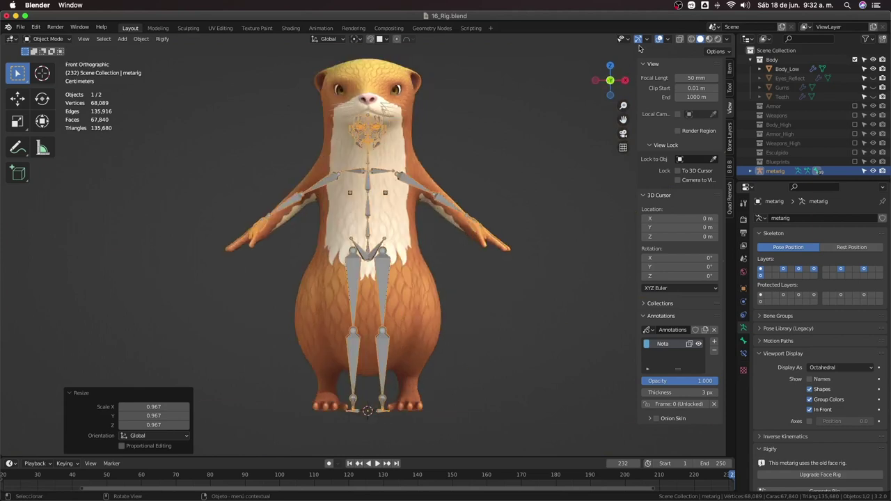
# Apply the metarig's scale with Ctrl+A so every axis reads 1.000, then review it from the front
pyautogui.click(731, 69)
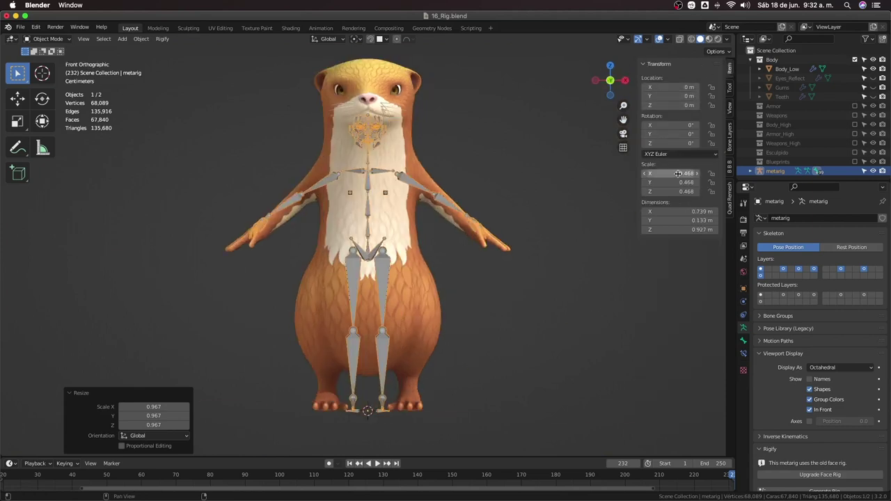
pyautogui.rightClick(506, 211)
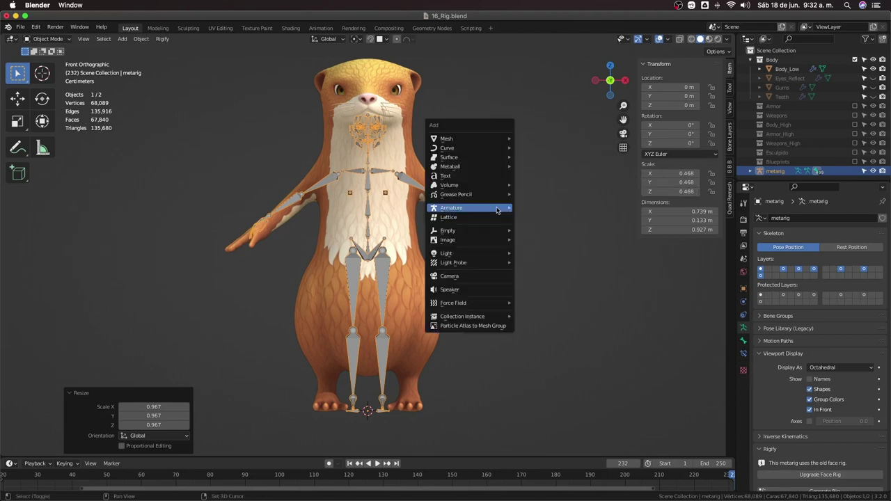
pyautogui.hotkey('ctrl', 'a')
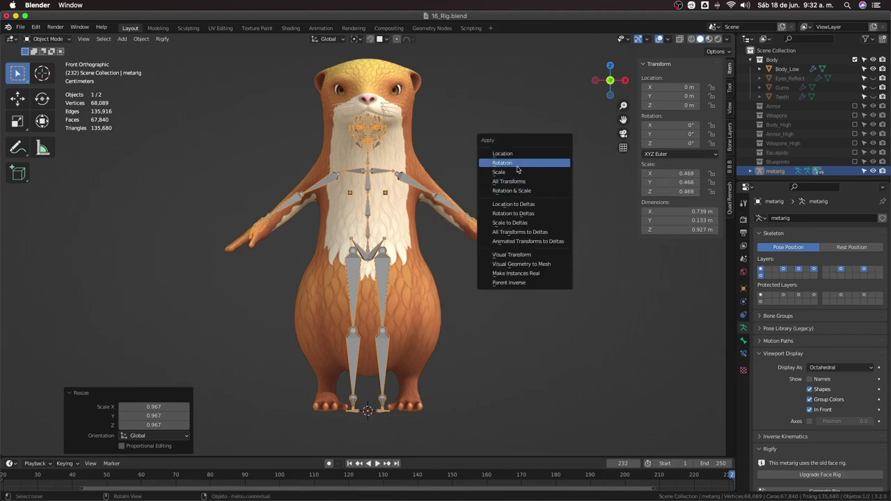
pyautogui.click(516, 175)
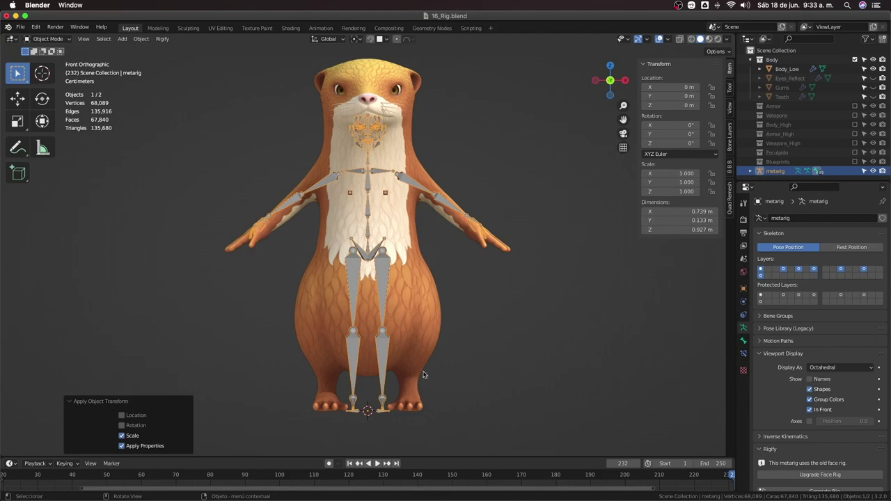
pyautogui.moveTo(385, 375)
pyautogui.mouseDown(button='middle')
pyautogui.moveTo(378, 359)
pyautogui.moveTo(401, 361)
pyautogui.mouseUp(button='middle')
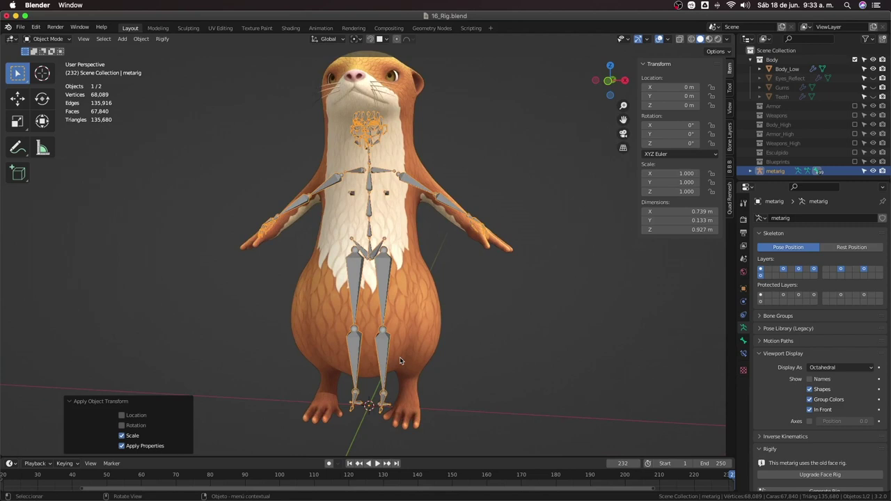
pyautogui.moveTo(451, 282); pyautogui.dragTo(488, 301, button='middle')
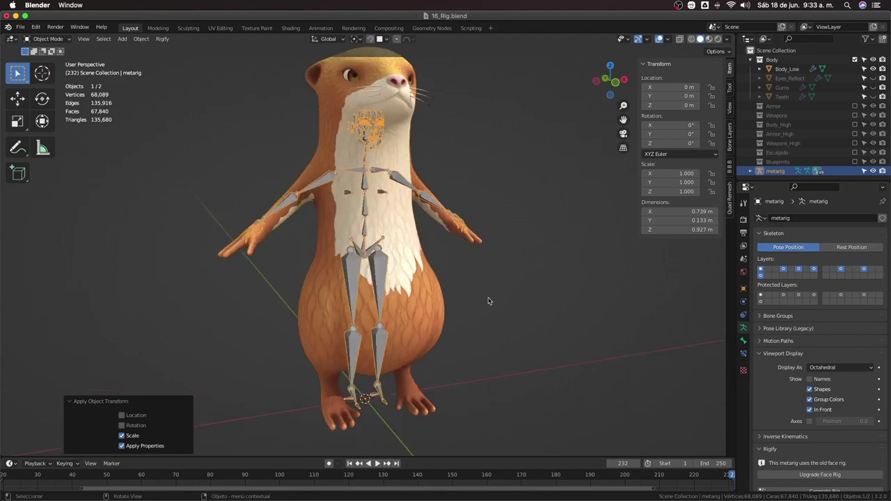
pyautogui.press('KP_1')
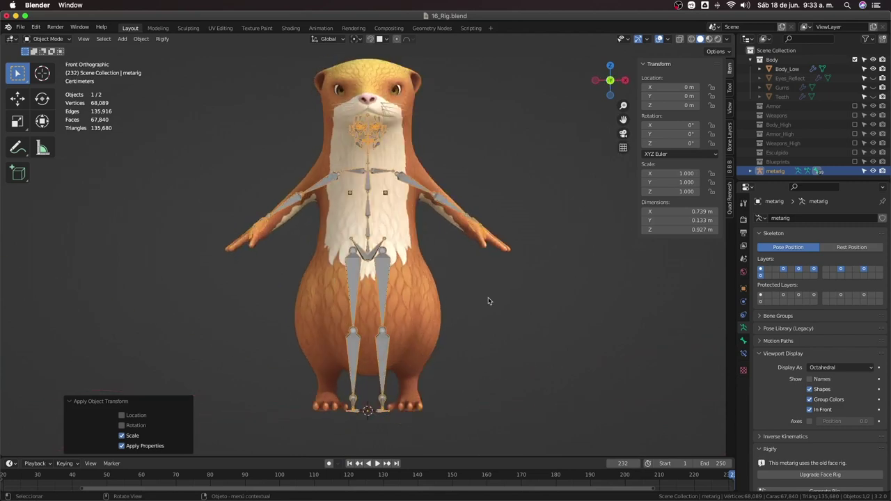
pyautogui.scroll(-3, 850, 303)
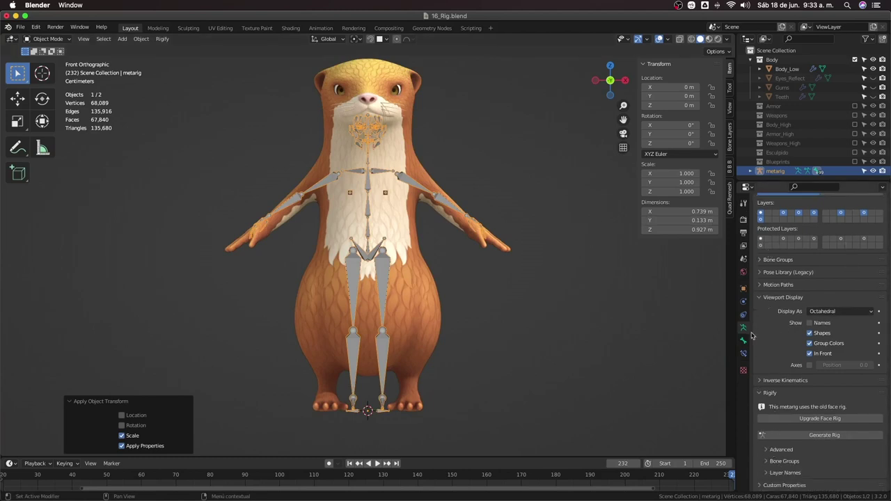
pyautogui.click(762, 393)
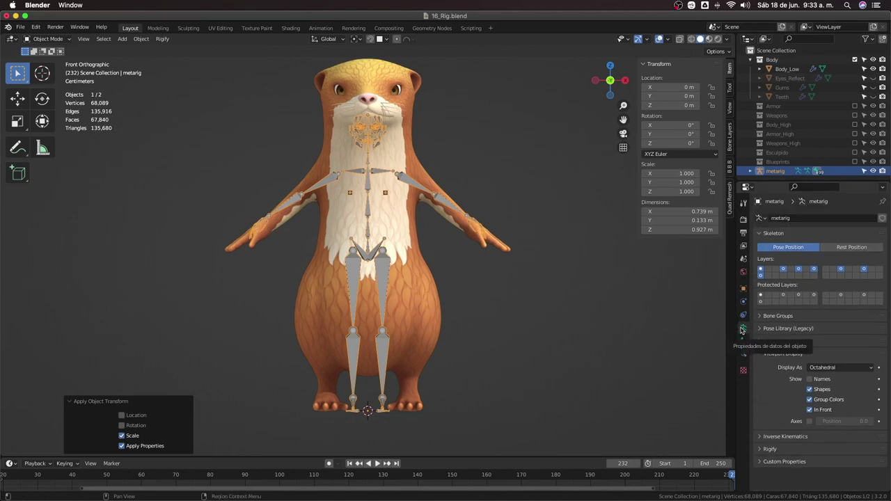
pyautogui.click(760, 449)
pyautogui.scroll(-3, 768, 431)
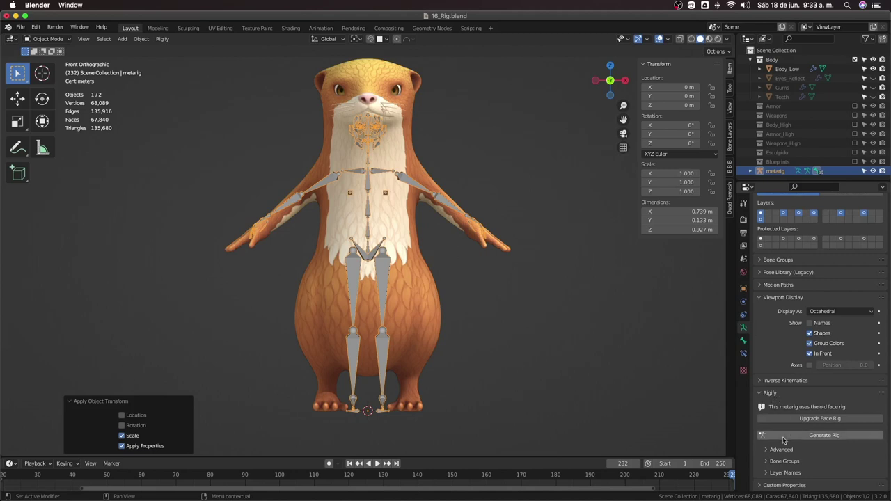
pyautogui.click(811, 437)
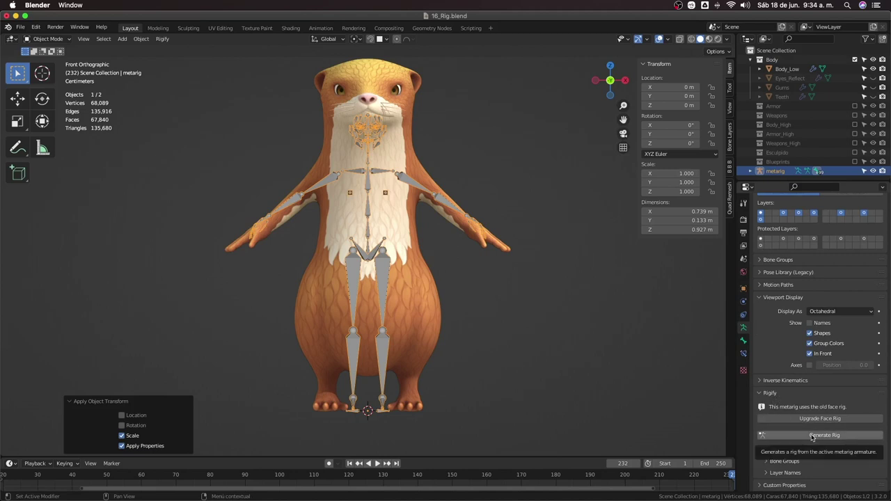
# Generate the Rigify control rig and isolate it in Local View
pyautogui.click(812, 436)
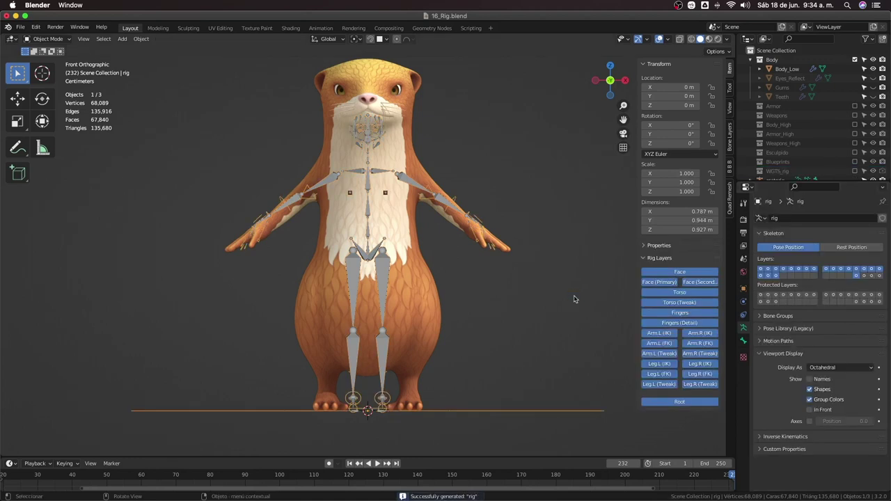
pyautogui.moveTo(526, 313)
pyautogui.mouseDown(button='middle')
pyautogui.moveTo(442, 315)
pyautogui.moveTo(414, 305)
pyautogui.moveTo(462, 309)
pyautogui.mouseUp(button='middle')
pyautogui.press('KP_Divide')
# Orbit around the generated 706-bone rig and switch it into Pose Mode
pyautogui.scroll(2, 445, 303)
pyautogui.scroll(2, 392, 285)
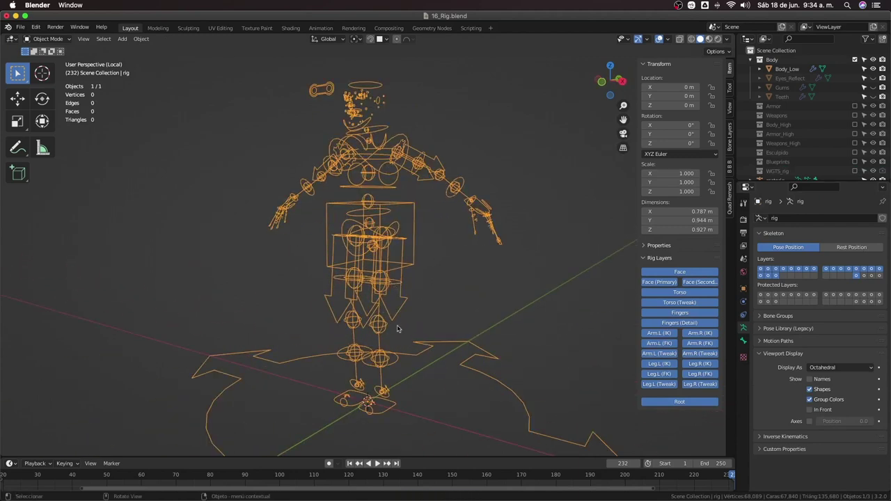
pyautogui.moveTo(397, 329); pyautogui.dragTo(390, 168, button='middle')
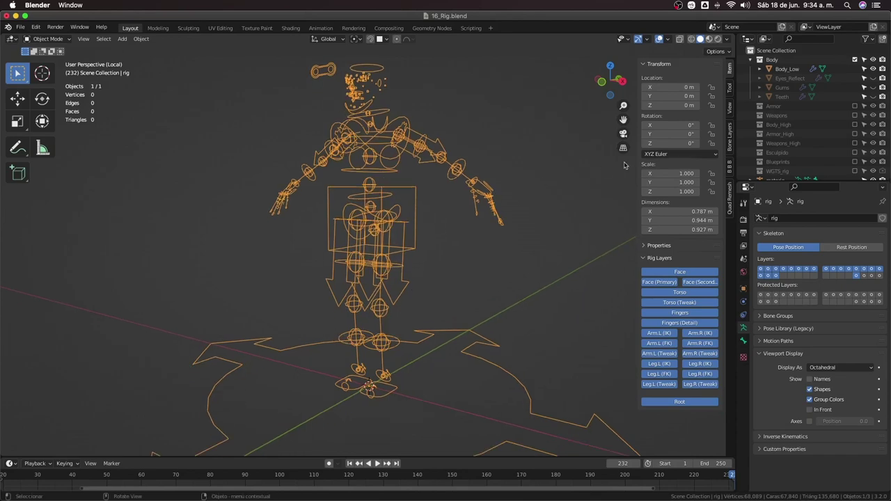
pyautogui.scroll(-2, 778, 154)
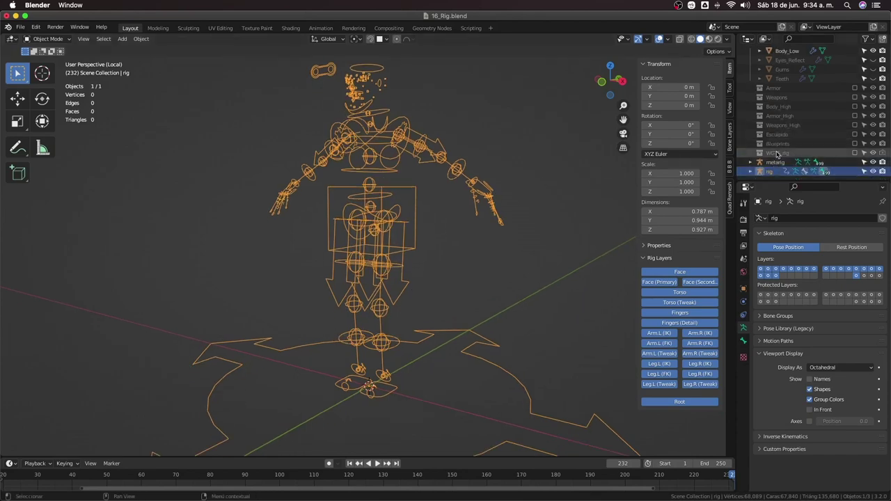
pyautogui.moveTo(465, 249)
pyautogui.mouseDown(button='middle')
pyautogui.moveTo(422, 274)
pyautogui.moveTo(434, 271)
pyautogui.mouseUp(button='middle')
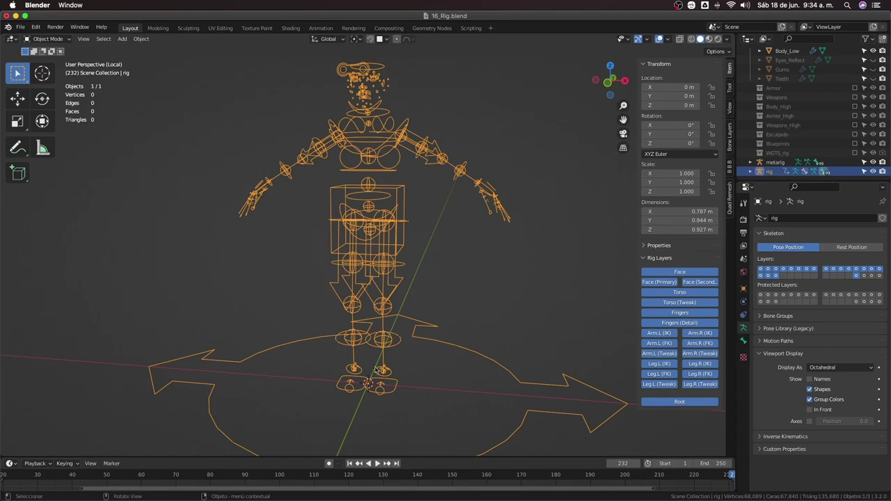
pyautogui.moveTo(404, 391); pyautogui.dragTo(390, 392, button='middle')
pyautogui.hotkey('ctrl', 'Tab')
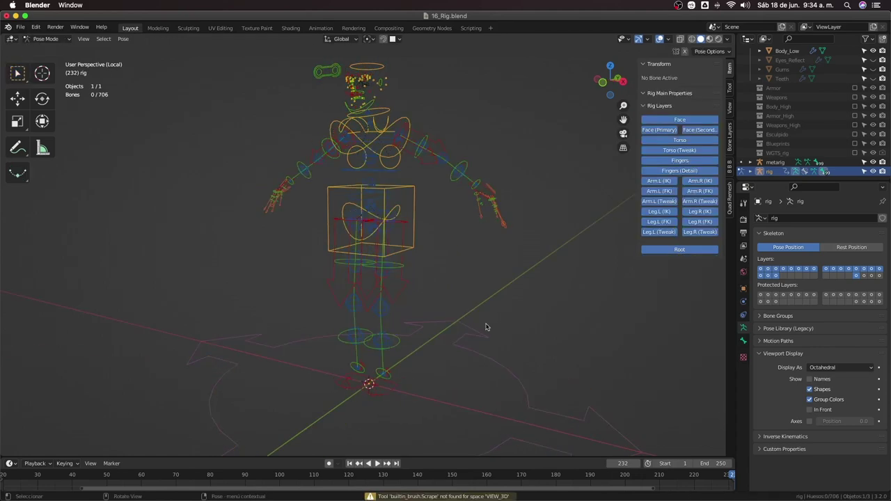
# Turn on additional bone layers in the rig's Bone Layers list
pyautogui.click(729, 150)
pyautogui.scroll(-5, 654, 288)
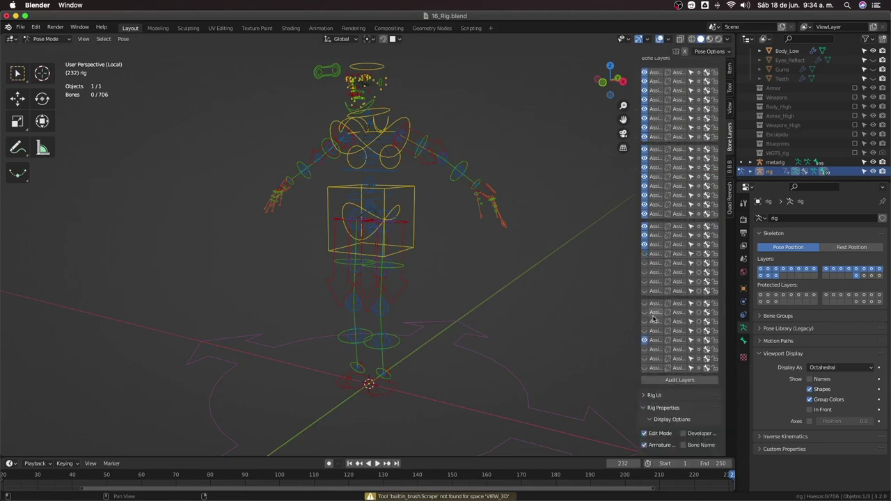
pyautogui.click(645, 340)
pyautogui.moveTo(428, 317); pyautogui.dragTo(473, 328, button='middle')
pyautogui.click(644, 331)
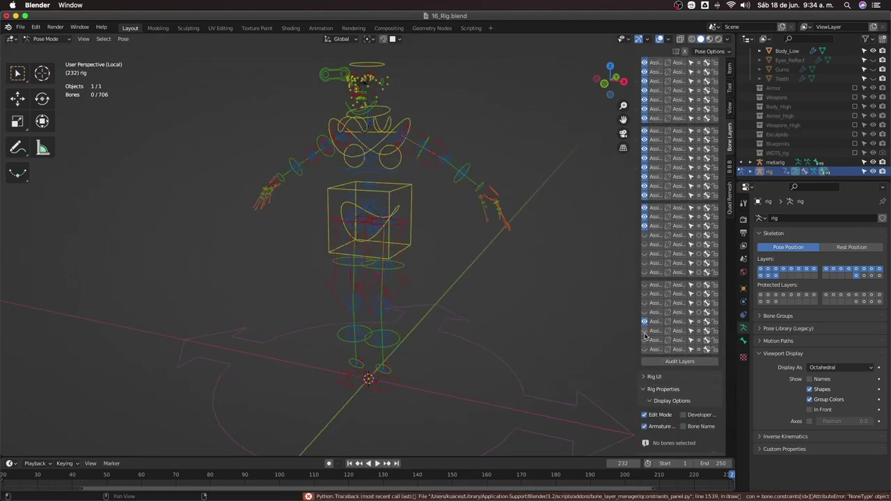
pyautogui.moveTo(414, 338)
pyautogui.mouseDown(button='middle')
pyautogui.moveTo(394, 346)
pyautogui.moveTo(384, 373)
pyautogui.mouseUp(button='middle')
# Test-move the foot_ik.L and hand_ik.L controls, cancelling each move
pyautogui.click(384, 374)
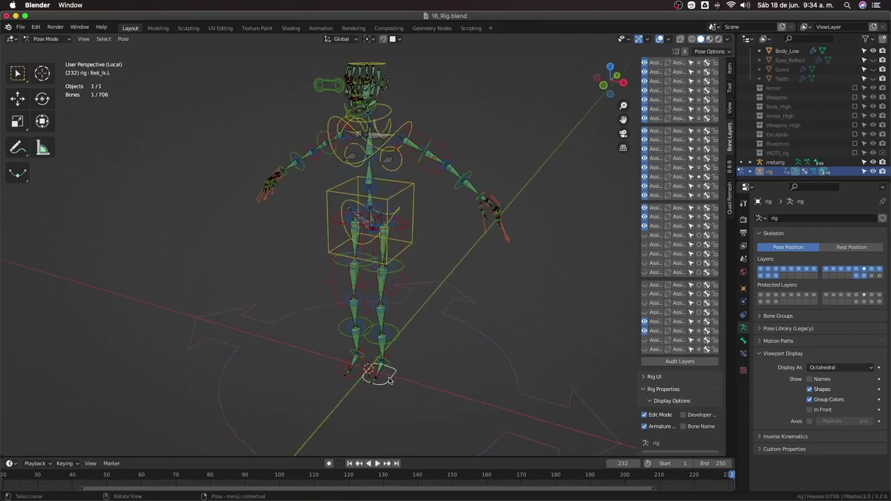
pyautogui.press('g')
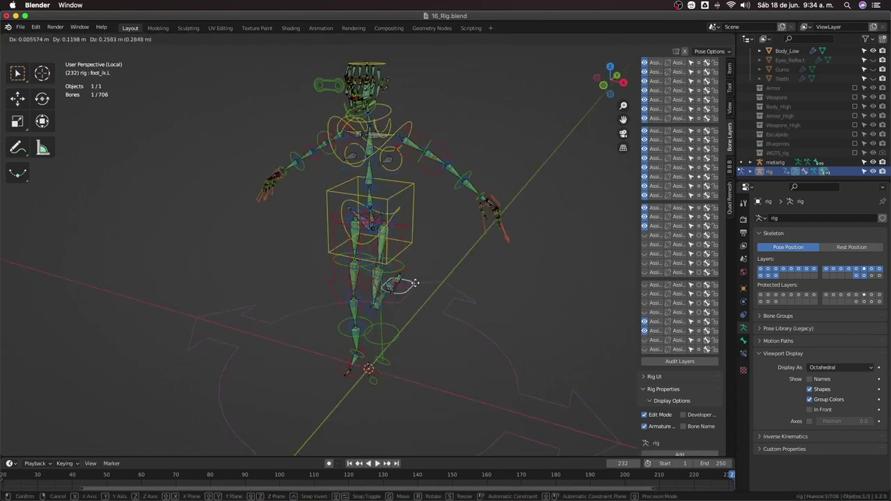
pyautogui.press('Escape')
pyautogui.moveTo(434, 314); pyautogui.dragTo(479, 217, button='middle')
pyautogui.click(478, 217)
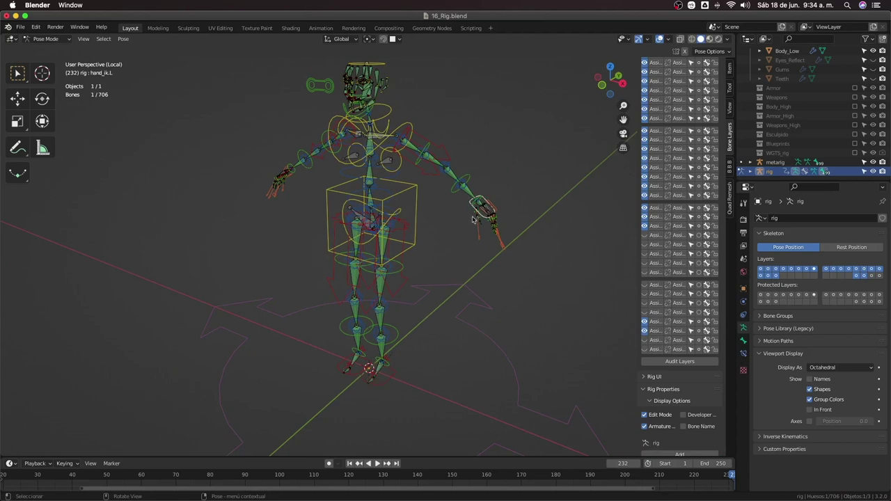
pyautogui.press('g')
pyautogui.press('Escape')
# Return the rig to Object Mode and leave the isolated Local View
pyautogui.moveTo(442, 185); pyautogui.dragTo(469, 196, button='middle')
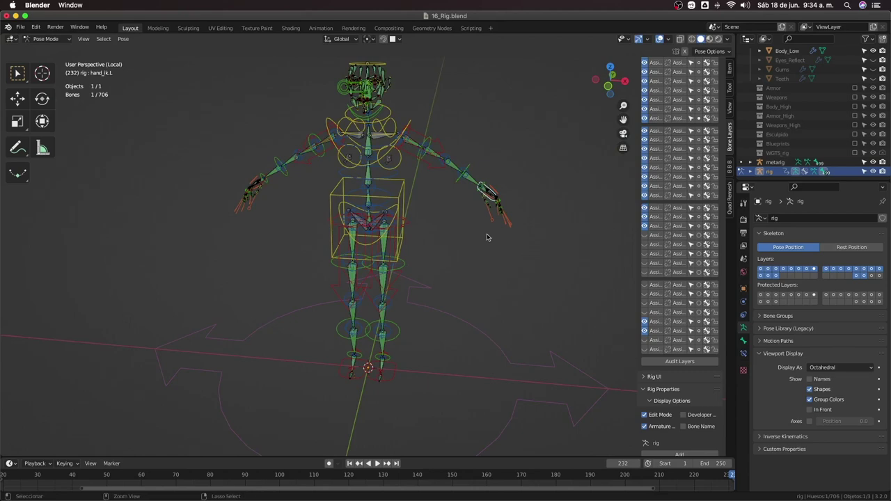
pyautogui.hotkey('ctrl', 'Tab')
pyautogui.hotkey('ctrl', 'Tab')
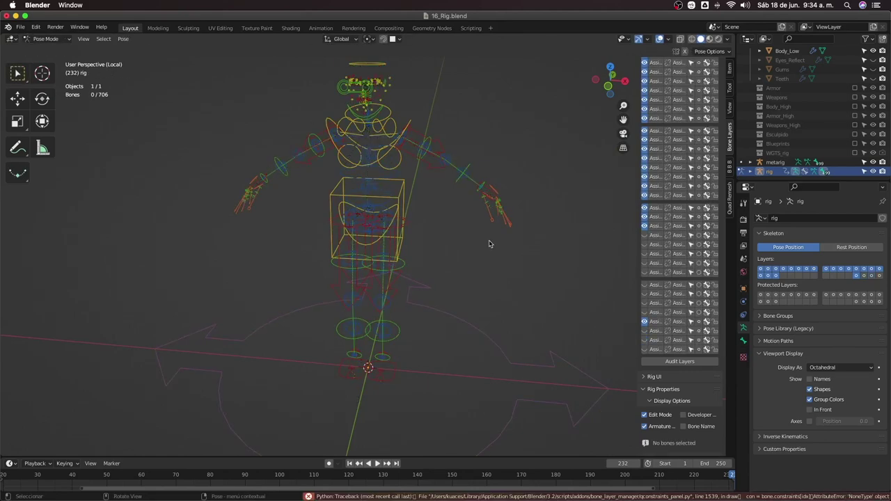
pyautogui.hotkey('ctrl', 'Tab')
pyautogui.hotkey('ctrl', 'z')
# In front-view Edit Mode, move the metarig's leg bones outward along X into the otter's legs
pyautogui.hotkey('ctrl', 'z')
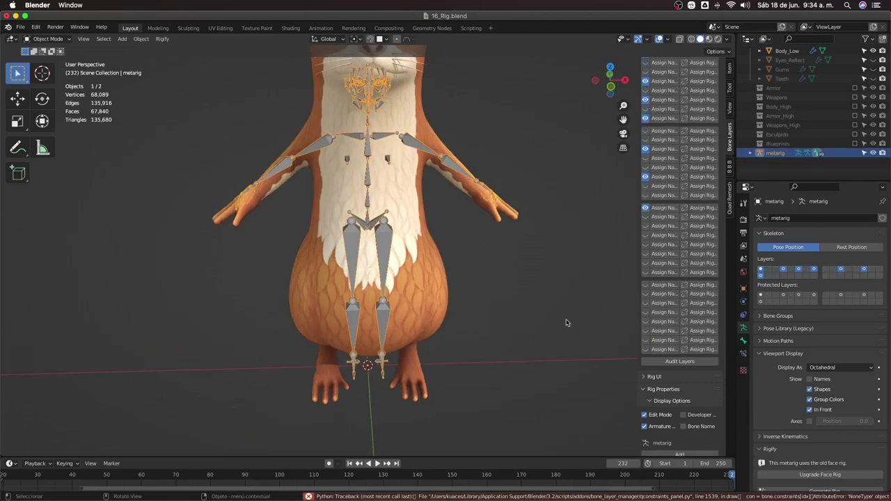
pyautogui.hotkey('ctrl', 'z')
pyautogui.press('KP_1')
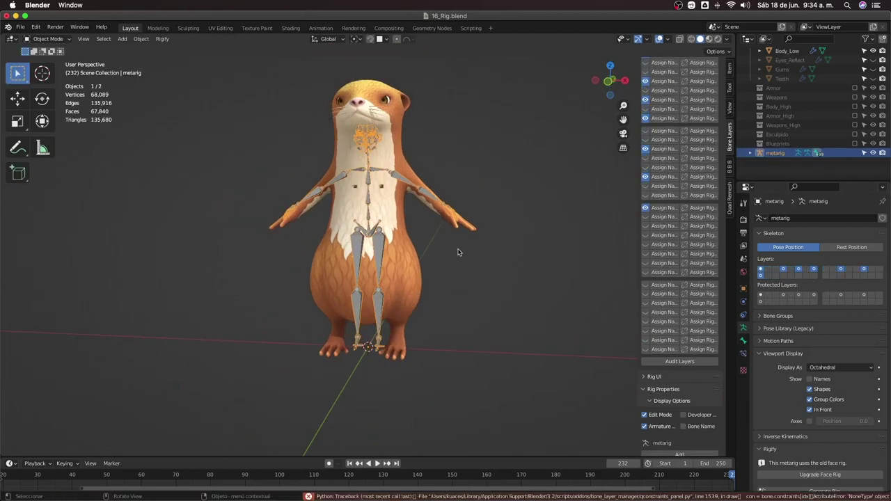
pyautogui.scroll(6, 458, 252)
pyautogui.scroll(-1, 390, 243)
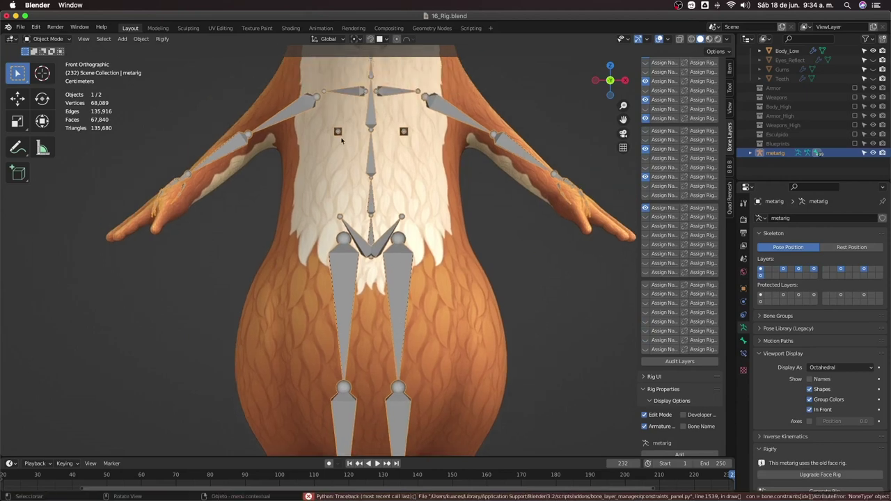
pyautogui.scroll(-3, 376, 239)
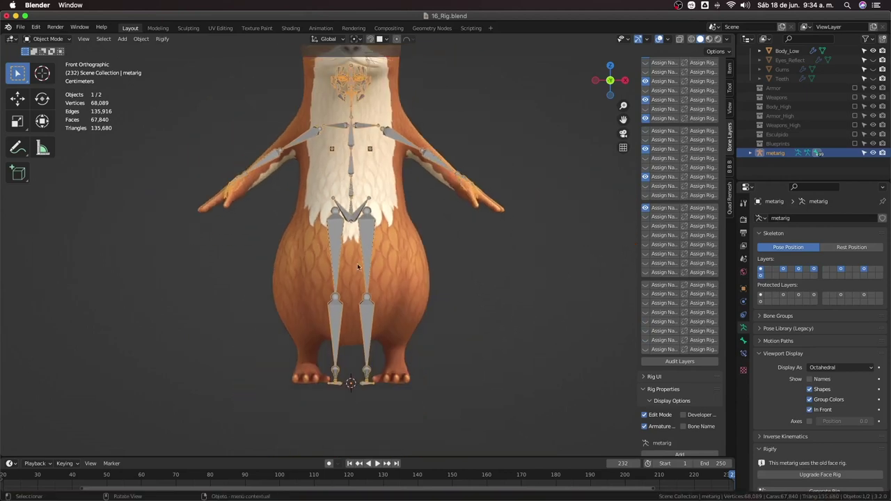
pyautogui.press('Tab')
pyautogui.click(415, 427)
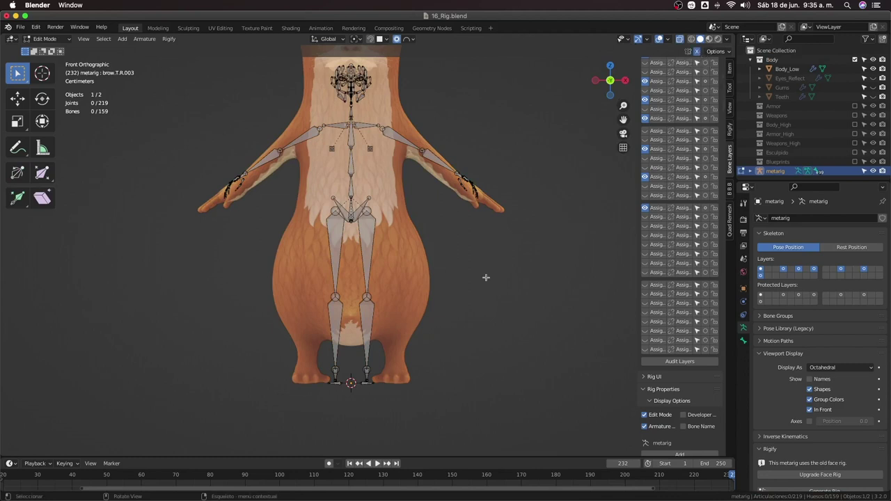
pyautogui.moveTo(416, 425); pyautogui.dragTo(356, 193)
pyautogui.press('g')
pyautogui.press('x')
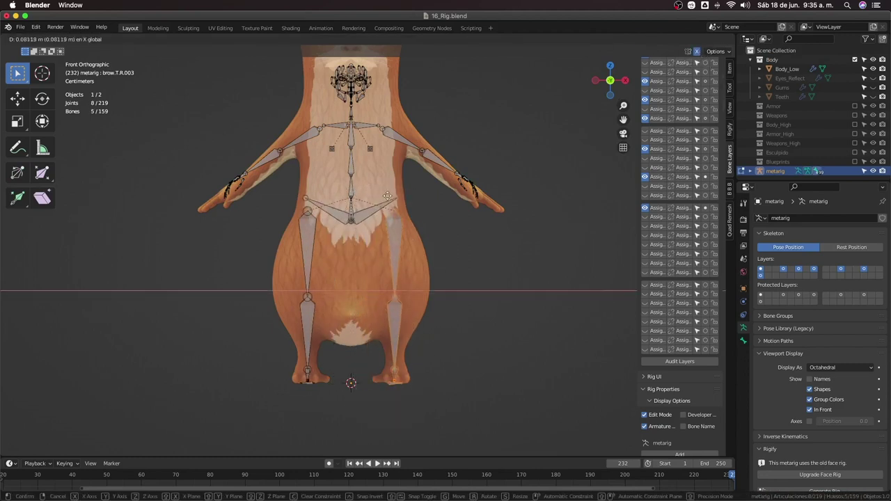
pyautogui.click(387, 197)
pyautogui.click(416, 269)
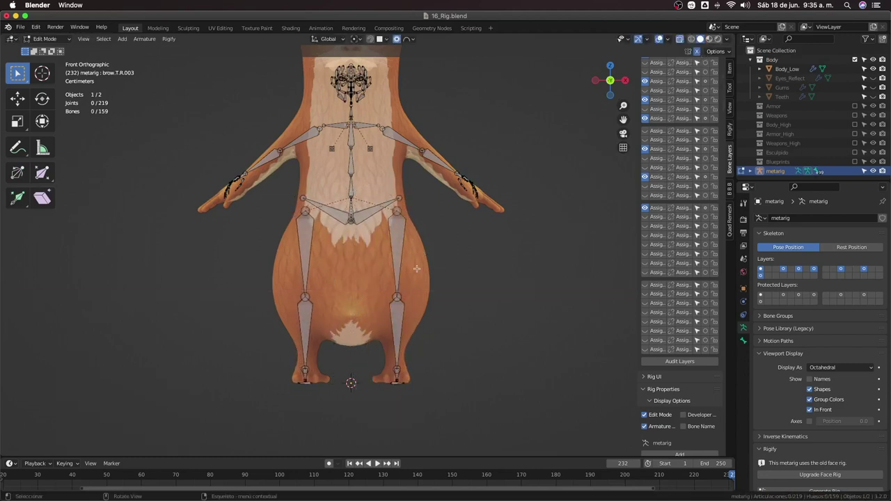
# Shift the neck spine joint about 0.032 m along Y
pyautogui.keyDown('shift'); pyautogui.moveTo(404, 220); pyautogui.dragTo(403, 292, button='middle'); pyautogui.keyUp('shift')
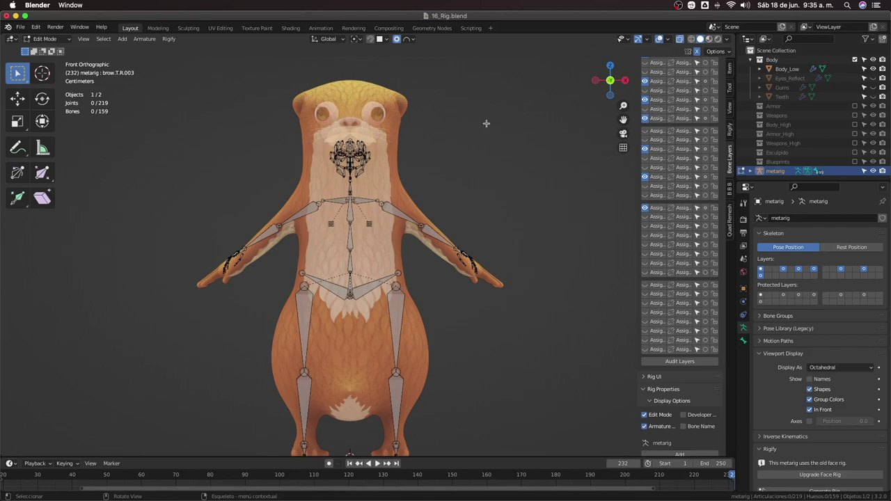
pyautogui.scroll(3, 394, 170)
pyautogui.scroll(1, 394, 170)
pyautogui.scroll(2, 393, 170)
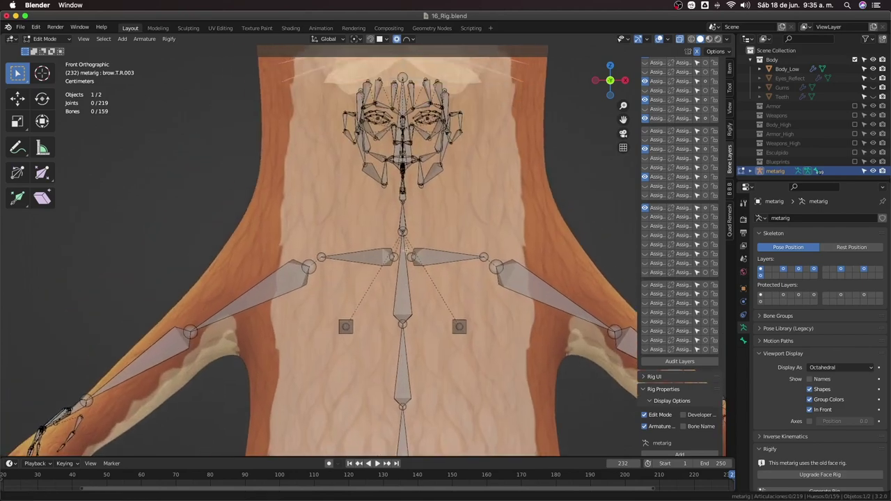
pyautogui.moveTo(393, 171)
pyautogui.mouseDown(button='middle')
pyautogui.moveTo(324, 238)
pyautogui.moveTo(371, 175)
pyautogui.mouseUp(button='middle')
pyautogui.click(371, 175)
pyautogui.press('g')
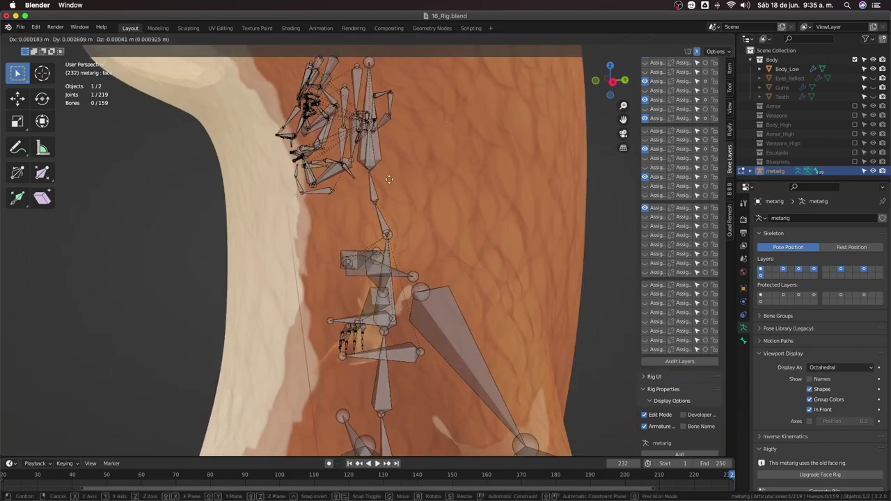
pyautogui.rightClick(373, 173)
pyautogui.click(374, 185)
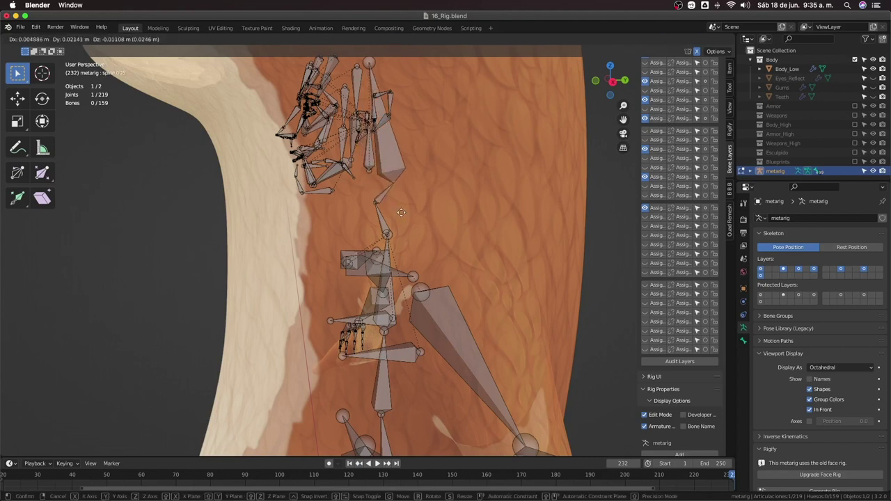
pyautogui.press('g')
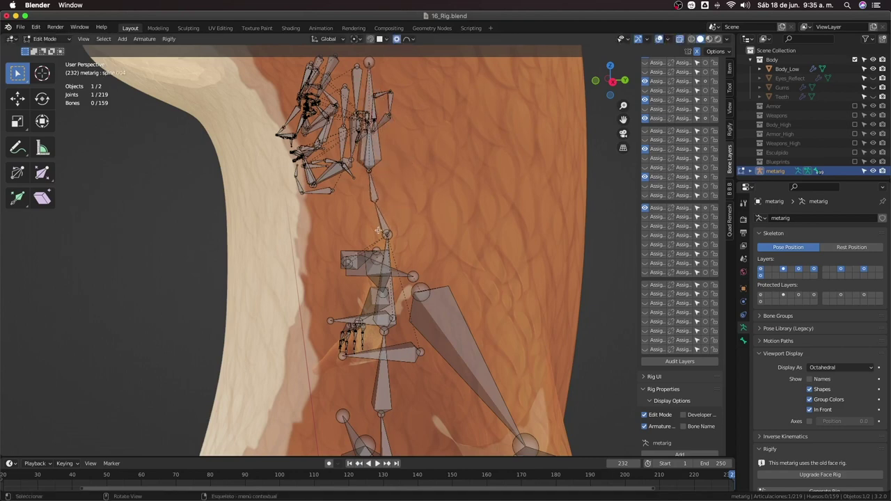
pyautogui.click(388, 235)
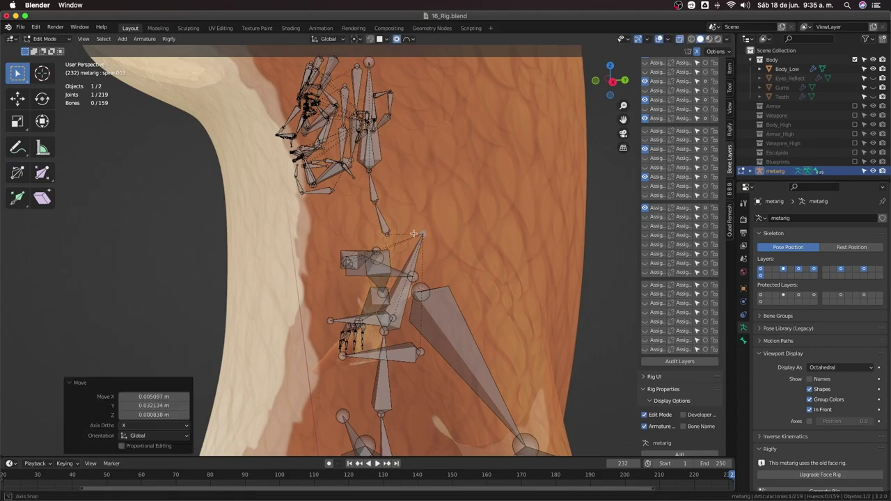
pyautogui.moveTo(387, 235); pyautogui.dragTo(443, 238, button='middle')
pyautogui.scroll(-6, 443, 237)
# Upgrade the face rig and generate the rig, which fails with a spine.004 disjoint-chain error
pyautogui.press('Tab')
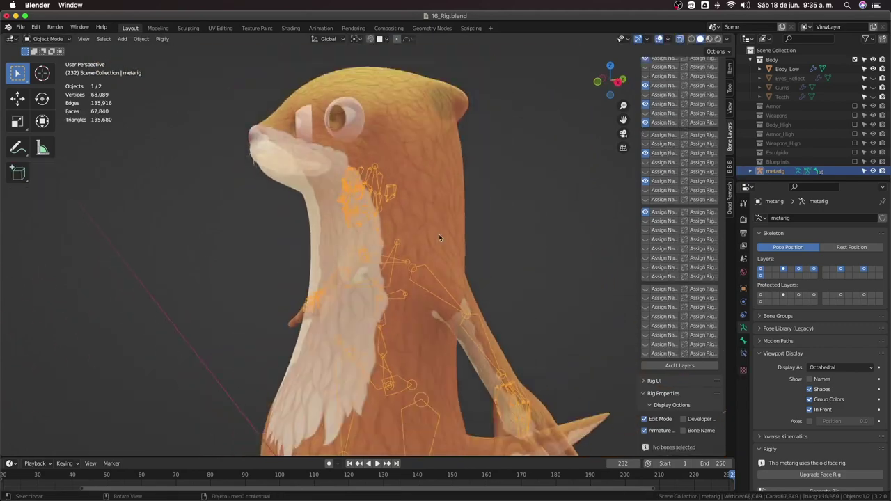
pyautogui.click(817, 476)
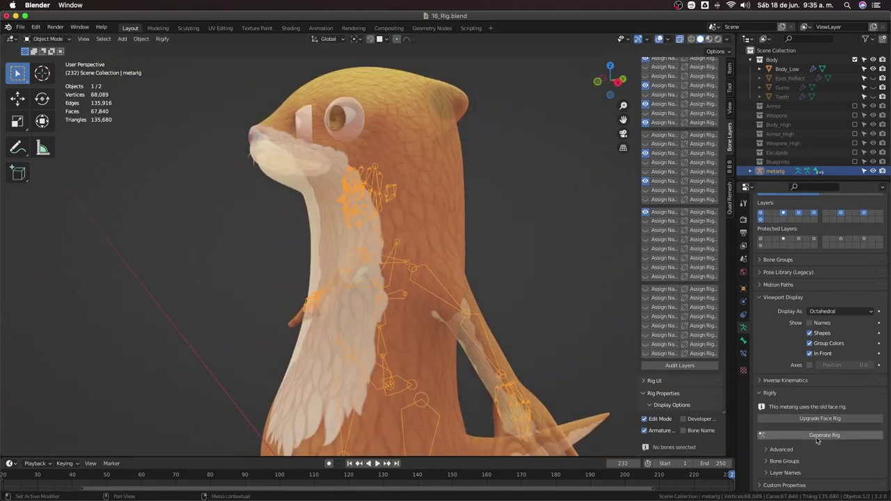
pyautogui.click(819, 439)
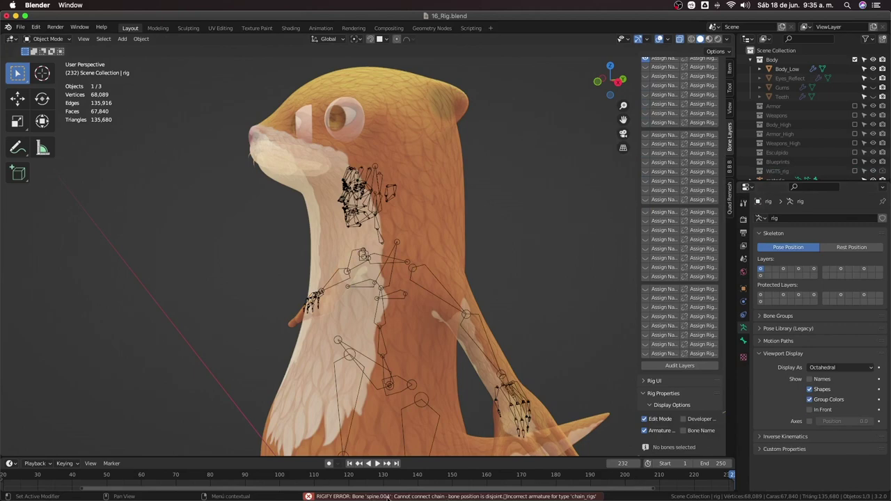
# Select the metarig and reopen it in Edit Mode facing the otter's head
pyautogui.scroll(3, 406, 167)
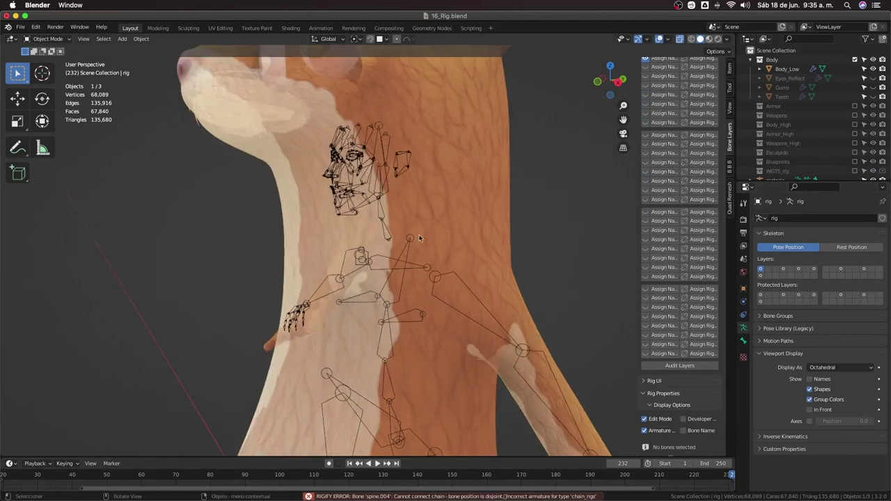
pyautogui.scroll(2, 360, 226)
pyautogui.moveTo(360, 226)
pyautogui.mouseDown(button='middle')
pyautogui.moveTo(418, 231)
pyautogui.moveTo(384, 232)
pyautogui.moveTo(398, 238)
pyautogui.mouseUp(button='middle')
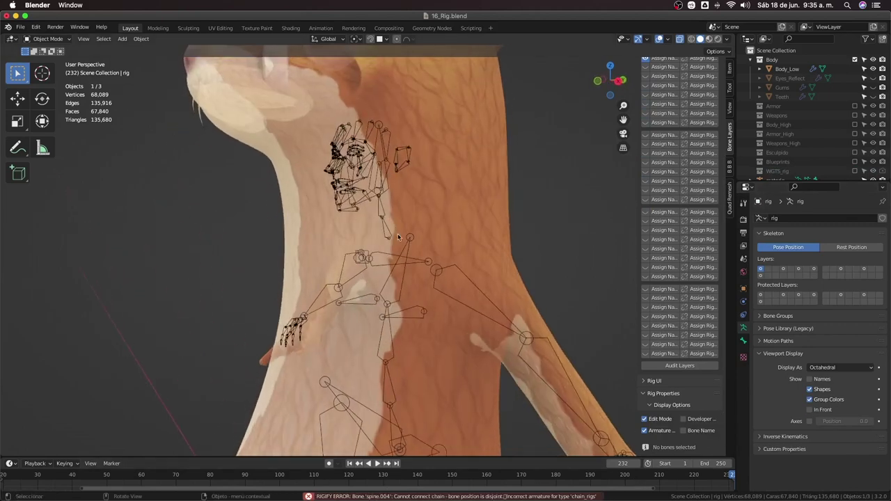
pyautogui.click(436, 239)
pyautogui.press('Tab')
pyautogui.moveTo(409, 250)
pyautogui.mouseDown(button='middle')
pyautogui.moveTo(434, 252)
pyautogui.moveTo(419, 181)
pyautogui.mouseUp(button='middle')
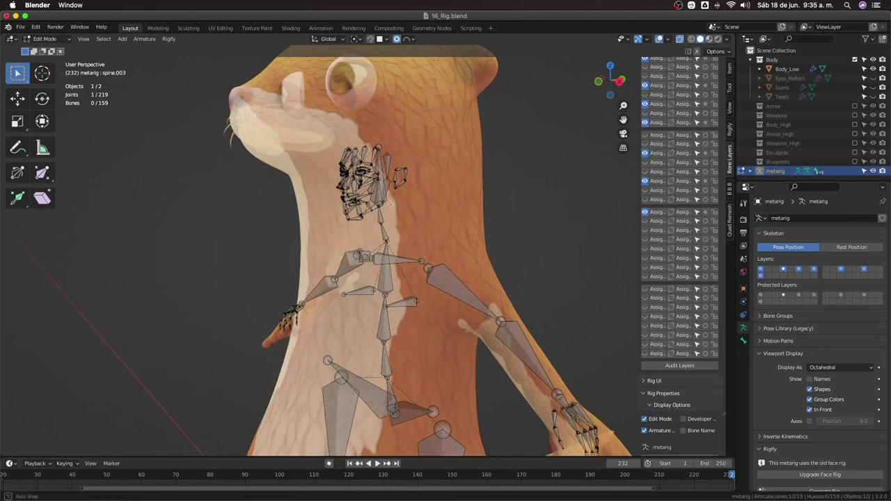
# Select the face bones around the otter's head in right orthographic view
pyautogui.moveTo(370, 209); pyautogui.dragTo(350, 206, button='middle')
pyautogui.press('KP_3')
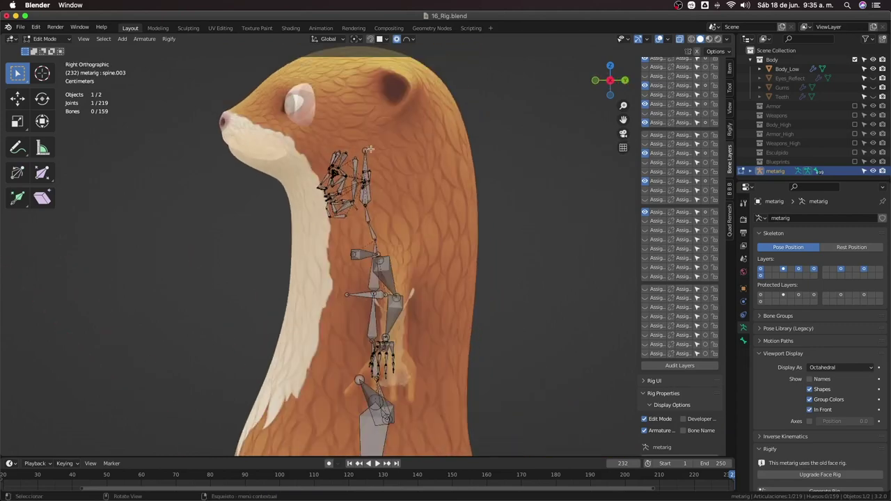
pyautogui.scroll(3, 370, 149)
pyautogui.scroll(2, 370, 149)
pyautogui.moveTo(267, 110); pyautogui.dragTo(357, 278)
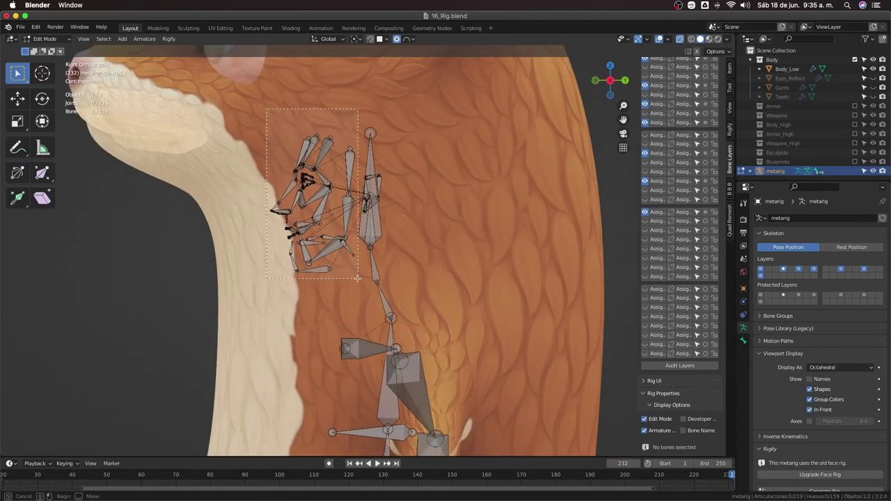
pyautogui.moveTo(358, 278)
pyautogui.mouseDown(button='middle')
pyautogui.moveTo(365, 189)
pyautogui.moveTo(288, 198)
pyautogui.mouseUp(button='middle')
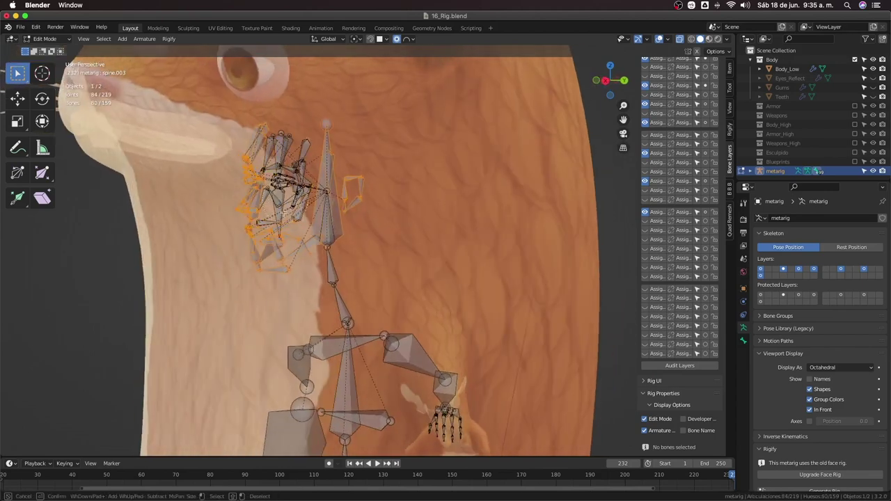
pyautogui.moveTo(288, 197); pyautogui.dragTo(281, 227)
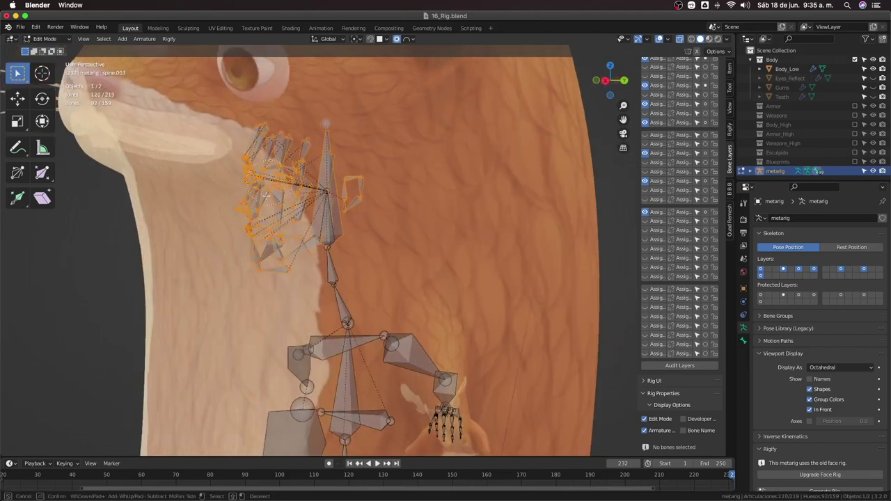
pyautogui.press('Escape')
pyautogui.moveTo(282, 273)
pyautogui.mouseDown(button='middle')
pyautogui.moveTo(263, 239)
pyautogui.moveTo(396, 210)
pyautogui.moveTo(388, 200)
pyautogui.moveTo(389, 215)
pyautogui.moveTo(440, 244)
pyautogui.moveTo(403, 261)
pyautogui.moveTo(431, 249)
pyautogui.moveTo(418, 258)
pyautogui.mouseUp(button='middle')
pyautogui.keyDown('shift'); pyautogui.click(388, 200); pyautogui.keyUp('shift')
# Delete the selected face bones, leaving 68 bones, and return to Object Mode
pyautogui.press('x')
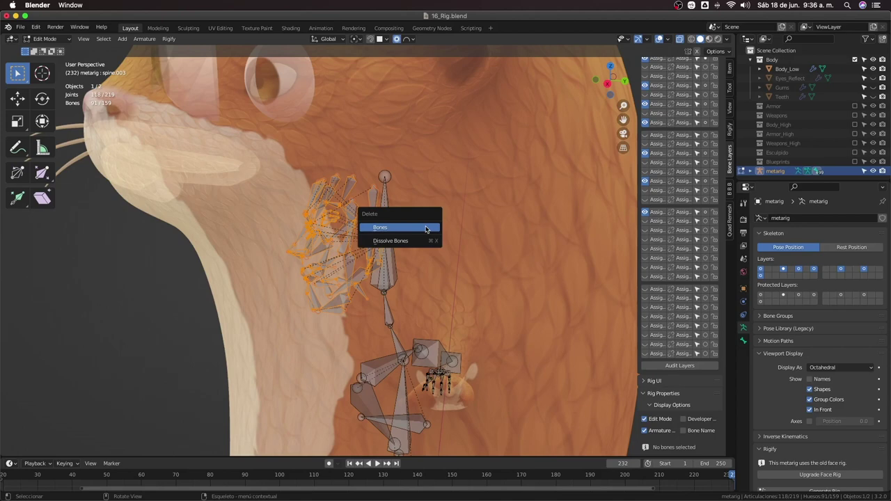
pyautogui.click(427, 229)
pyautogui.press('Tab')
pyautogui.scroll(-5, 440, 243)
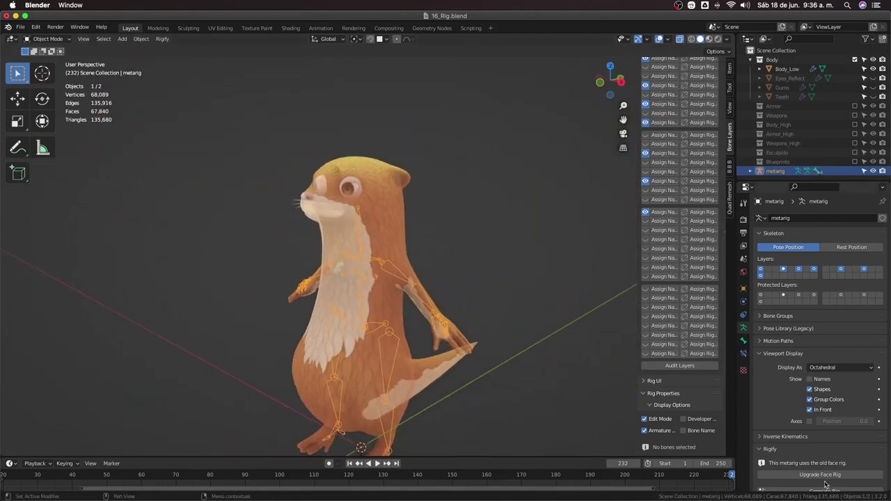
# Try generating the rig from the metarig, then undo the failed generation
pyautogui.scroll(-2, 824, 477)
pyautogui.click(824, 454)
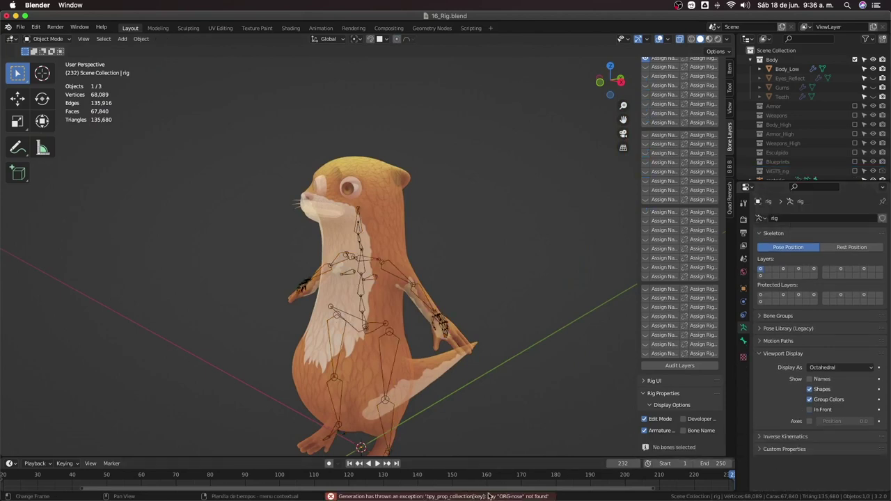
pyautogui.scroll(2, 407, 319)
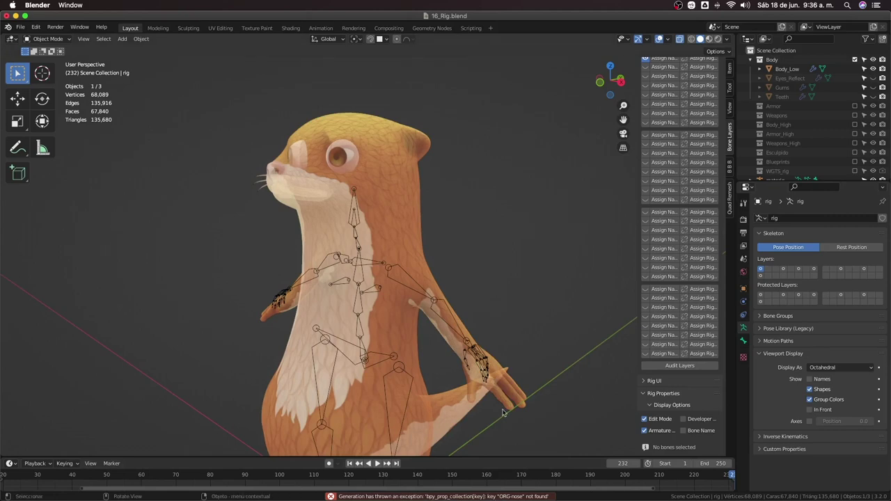
pyautogui.hotkey('ctrl', 'z')
# In Edit Mode, delete the metarig's selected face bones around the otter's neck
pyautogui.press('Tab')
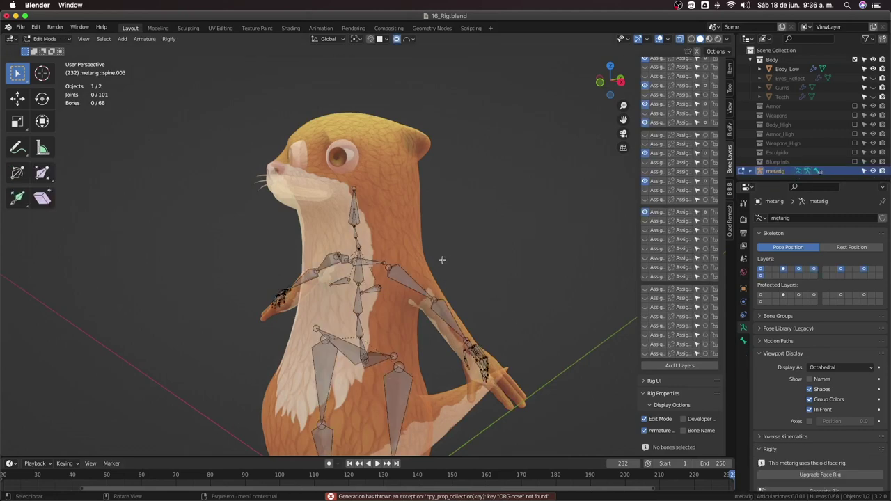
pyautogui.moveTo(442, 258); pyautogui.dragTo(422, 258, button='middle')
pyautogui.scroll(5, 391, 241)
pyautogui.scroll(-3, 392, 241)
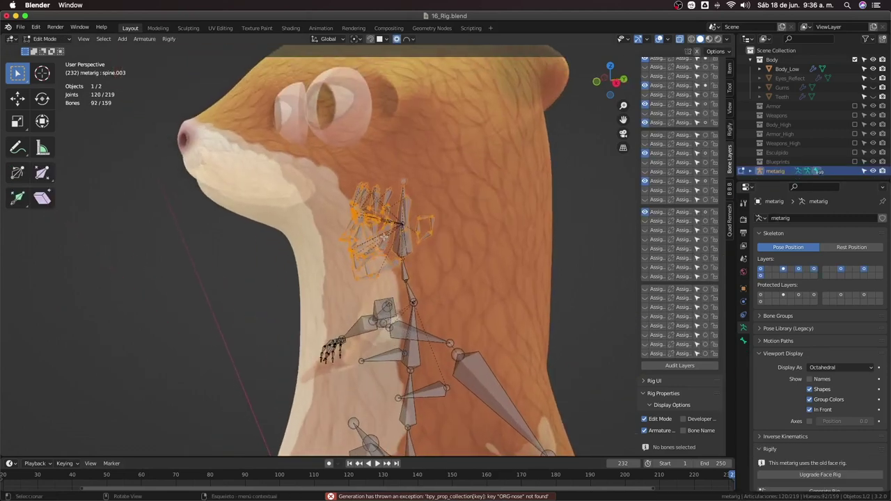
pyautogui.scroll(5, 410, 230)
pyautogui.scroll(-1, 421, 234)
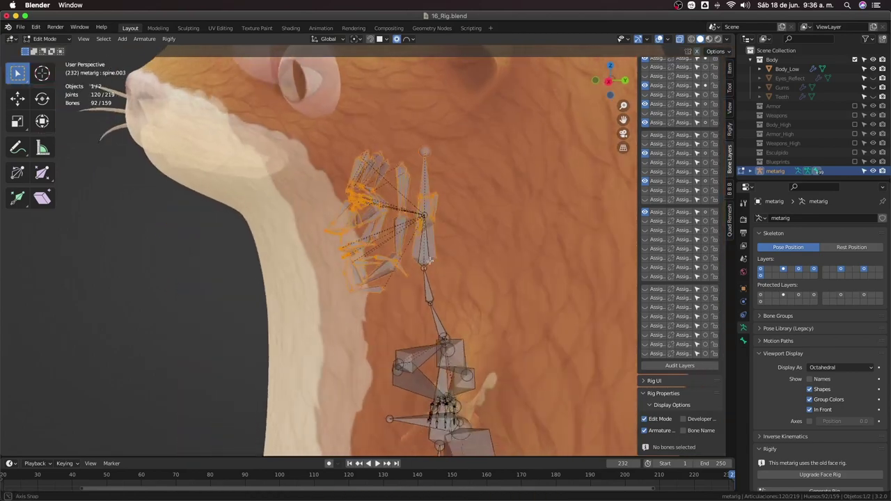
pyautogui.moveTo(420, 235)
pyautogui.mouseDown(button='middle')
pyautogui.moveTo(403, 272)
pyautogui.moveTo(432, 263)
pyautogui.mouseUp(button='middle')
pyautogui.press('x')
pyautogui.click(432, 263)
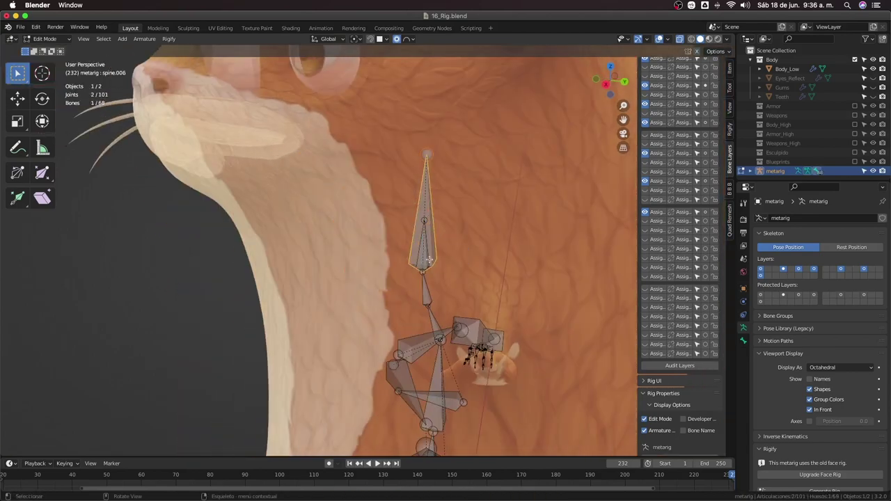
# Delete the leftover face bone and return the metarig to Object Mode
pyautogui.click(430, 260)
pyautogui.press('g')
pyautogui.click(349, 194)
pyautogui.press('x')
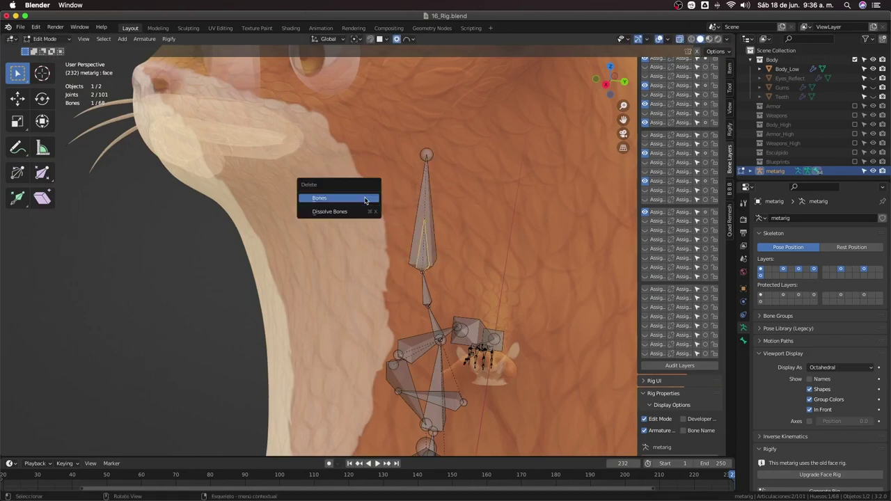
pyautogui.click(340, 197)
pyautogui.press('Tab')
pyautogui.moveTo(348, 202); pyautogui.dragTo(424, 238, button='middle')
# Attempt rig generation again, undo it, and frame the otter from the front
pyautogui.scroll(-4, 424, 237)
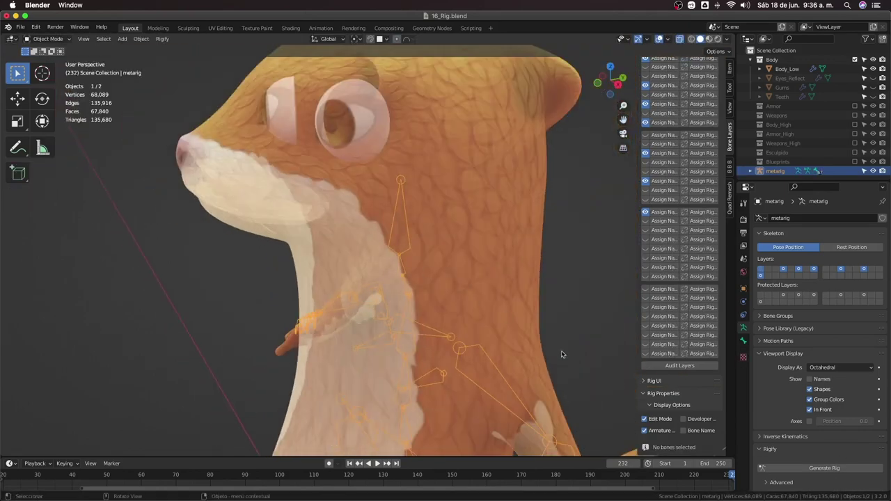
pyautogui.click(785, 472)
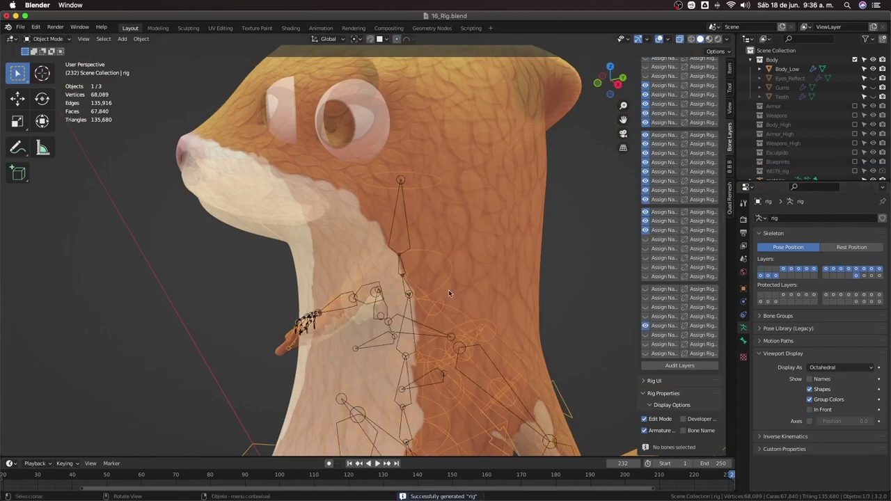
pyautogui.hotkey('ctrl', 'z')
pyautogui.moveTo(427, 264); pyautogui.dragTo(445, 266, button='middle')
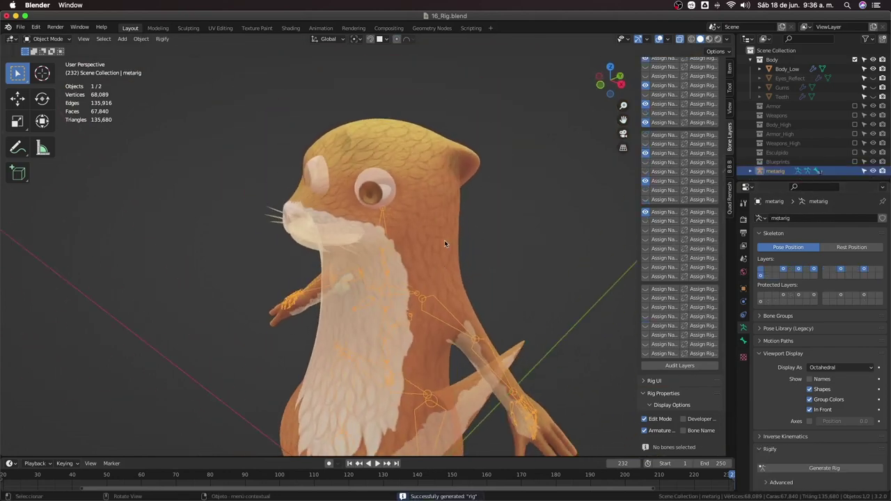
pyautogui.press('KP_1')
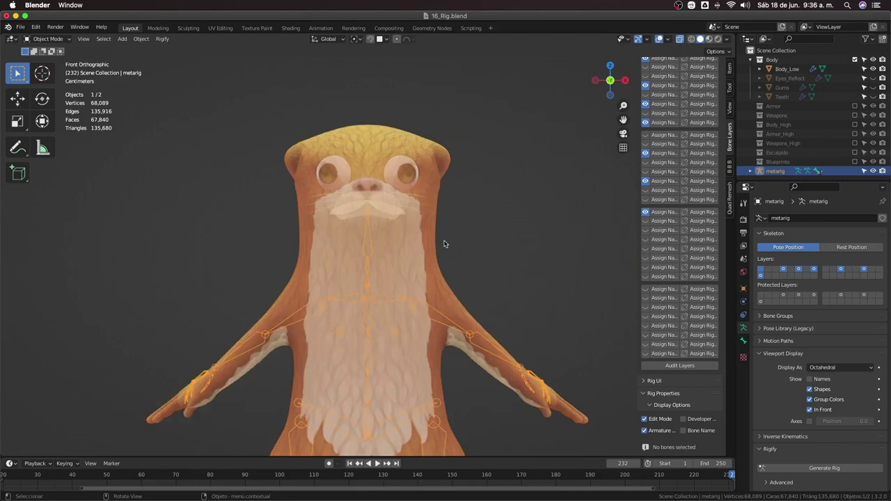
pyautogui.scroll(2, 397, 256)
pyautogui.scroll(2, 400, 268)
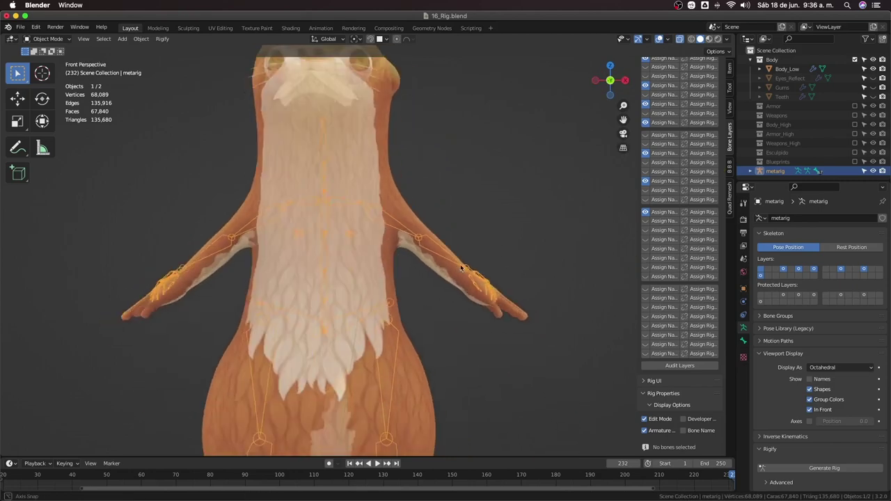
pyautogui.moveTo(403, 271); pyautogui.dragTo(407, 291, button='middle')
# In Edit Mode, circle-select the extra outer finger bones and delete them
pyautogui.press('Tab')
pyautogui.moveTo(407, 291)
pyautogui.mouseDown()
pyautogui.moveTo(380, 201)
pyautogui.moveTo(383, 213)
pyautogui.mouseUp()
pyautogui.moveTo(373, 221)
pyautogui.mouseDown(button='middle')
pyautogui.moveTo(373, 211)
pyautogui.moveTo(281, 270)
pyautogui.mouseUp(button='middle')
pyautogui.press('c')
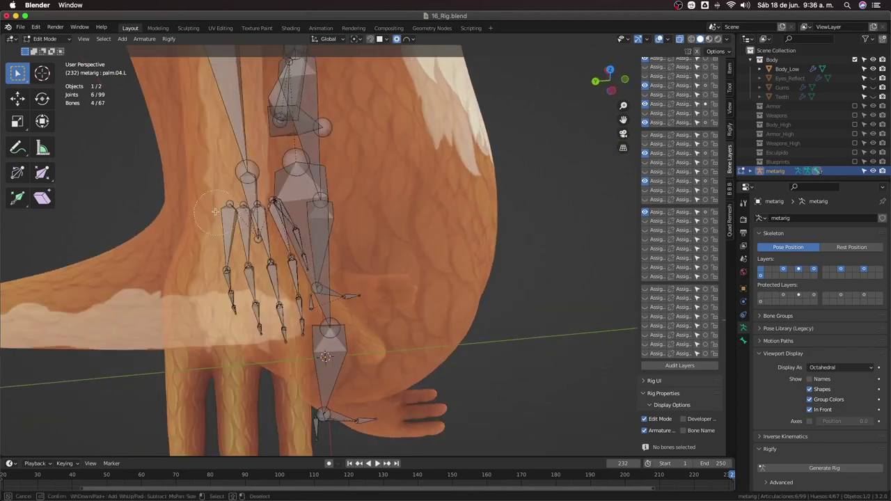
pyautogui.moveTo(208, 209); pyautogui.dragTo(229, 314)
pyautogui.press('Escape')
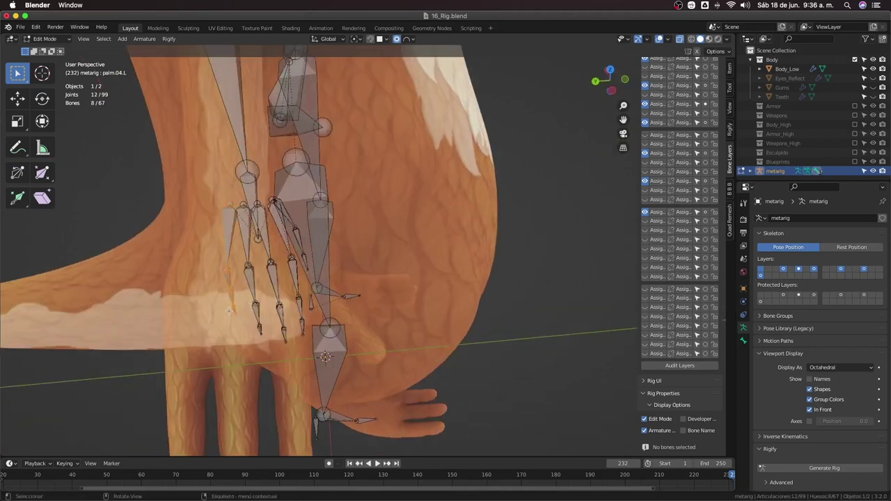
pyautogui.press('x')
pyautogui.click(229, 311)
# Back in Object Mode, generate the Rigify rig from the trimmed 59-bone metarig
pyautogui.moveTo(229, 311)
pyautogui.mouseDown(button='middle')
pyautogui.moveTo(513, 275)
pyautogui.moveTo(504, 253)
pyautogui.moveTo(457, 247)
pyautogui.mouseUp(button='middle')
pyautogui.moveTo(532, 298); pyautogui.dragTo(485, 280, button='middle')
pyautogui.press('Tab')
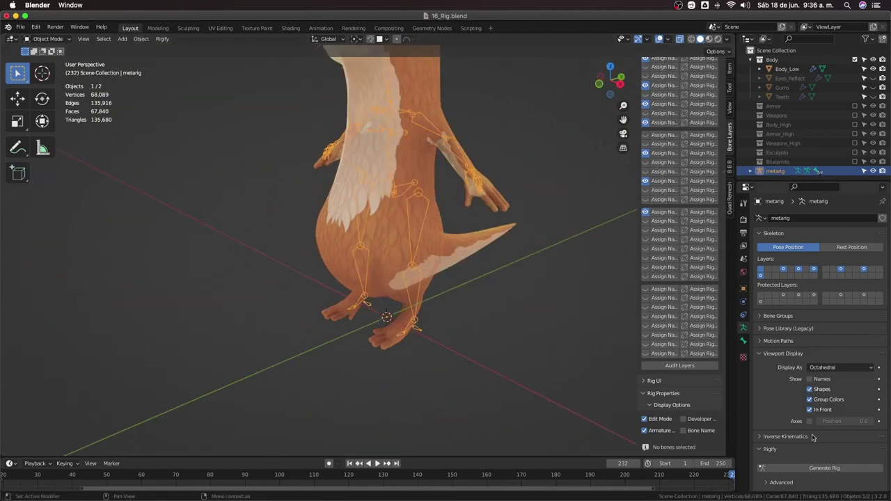
pyautogui.click(810, 470)
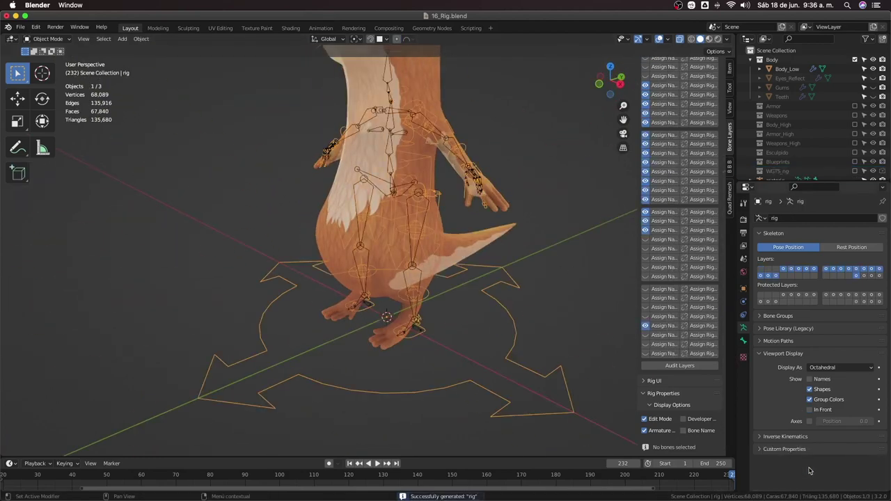
pyautogui.moveTo(418, 299)
pyautogui.mouseDown(button='middle')
pyautogui.moveTo(474, 299)
pyautogui.moveTo(431, 301)
pyautogui.moveTo(454, 298)
pyautogui.moveTo(447, 277)
pyautogui.mouseUp(button='middle')
# Undo the rig generation and enter the metarig's Edit Mode in front orthographic view
pyautogui.hotkey('ctrl', 'z')
pyautogui.press('KP_1')
pyautogui.scroll(4, 453, 307)
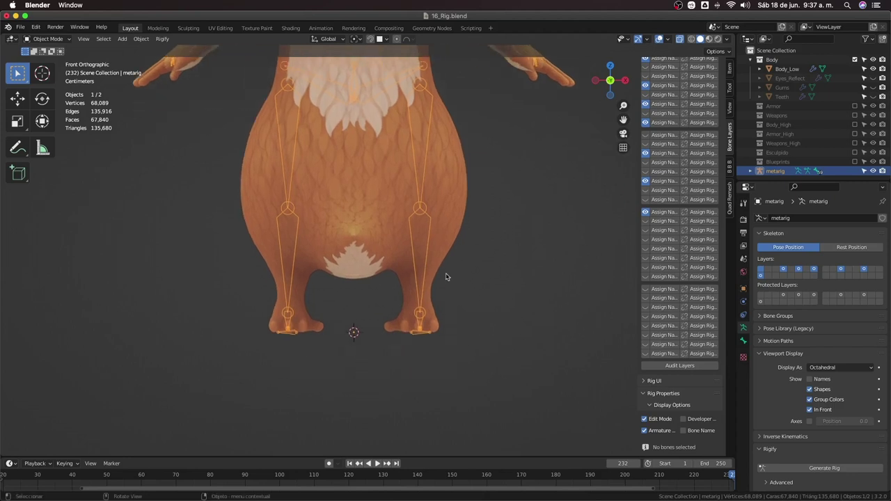
pyautogui.press('Tab')
# Trial X-axis moves of the right foot and lower leg bones, undoing each
pyautogui.moveTo(473, 367); pyautogui.dragTo(392, 295)
pyautogui.press('g')
pyautogui.press('x')
pyautogui.click(463, 331)
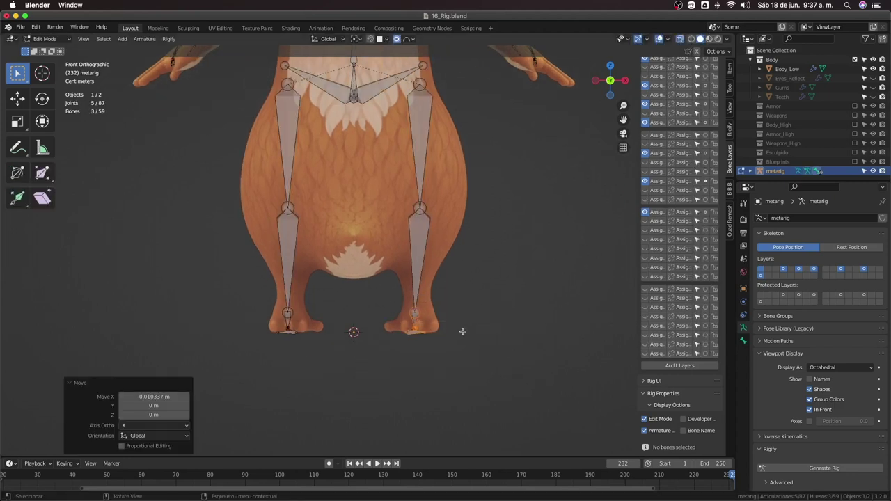
pyautogui.hotkey('ctrl', 'z')
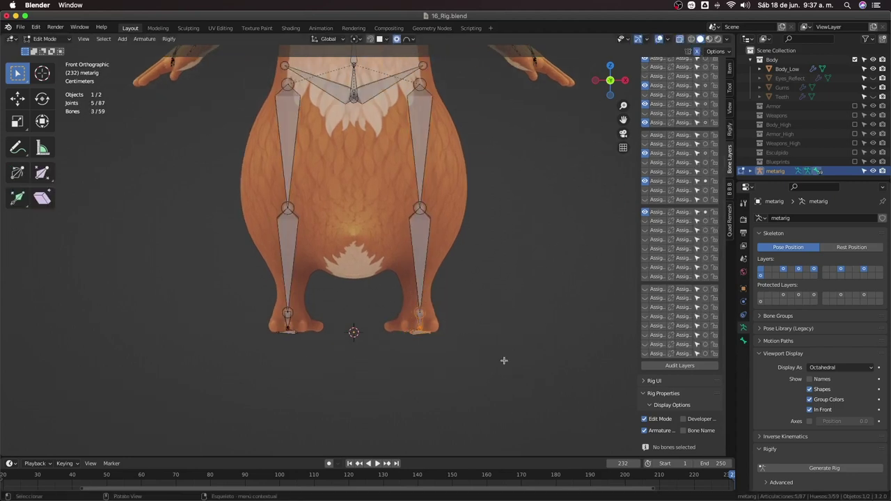
pyautogui.press('g')
pyautogui.press('x')
pyautogui.click(471, 436)
pyautogui.moveTo(382, 176); pyautogui.dragTo(412, 204)
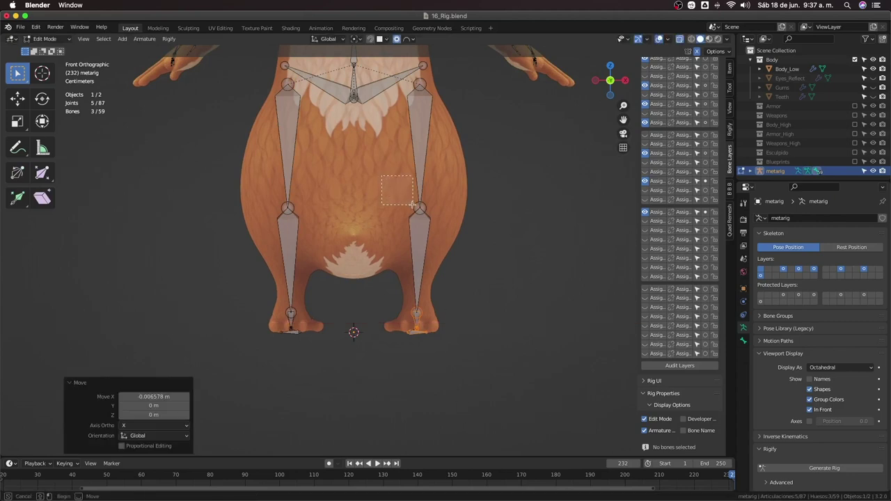
pyautogui.hotkey('ctrl', 'z')
# Select all right leg bones and nudge them along X by about -0.0056 m
pyautogui.moveTo(465, 367)
pyautogui.mouseDown()
pyautogui.moveTo(399, 95)
pyautogui.moveTo(402, 80)
pyautogui.mouseUp()
pyautogui.press('g')
pyautogui.press('x')
pyautogui.click(418, 125)
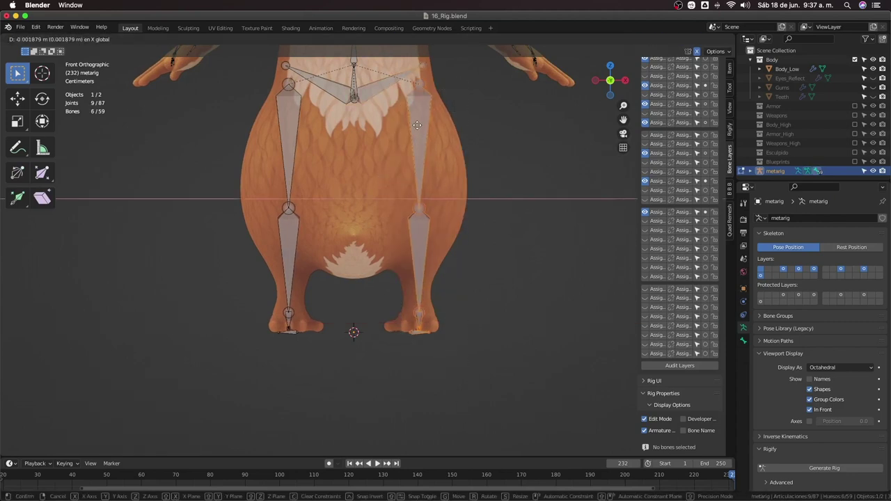
pyautogui.press('c')
pyautogui.press('Escape')
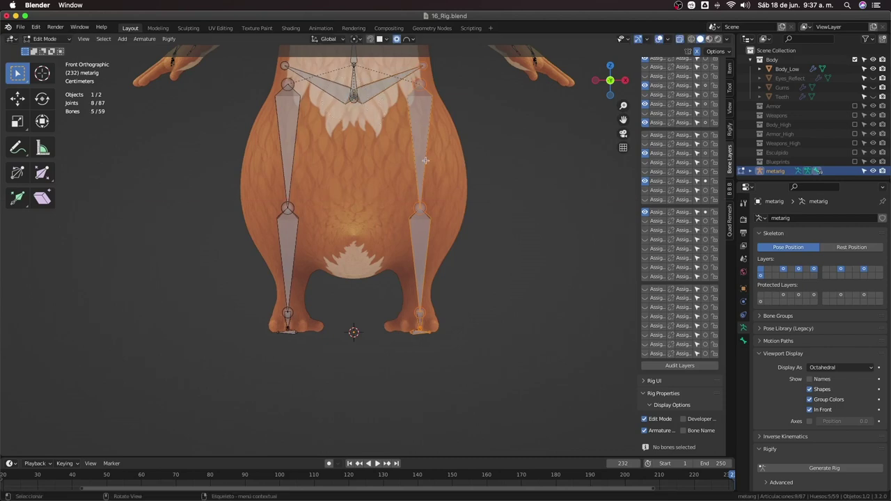
pyautogui.press('g')
pyautogui.press('x')
pyautogui.click(440, 171)
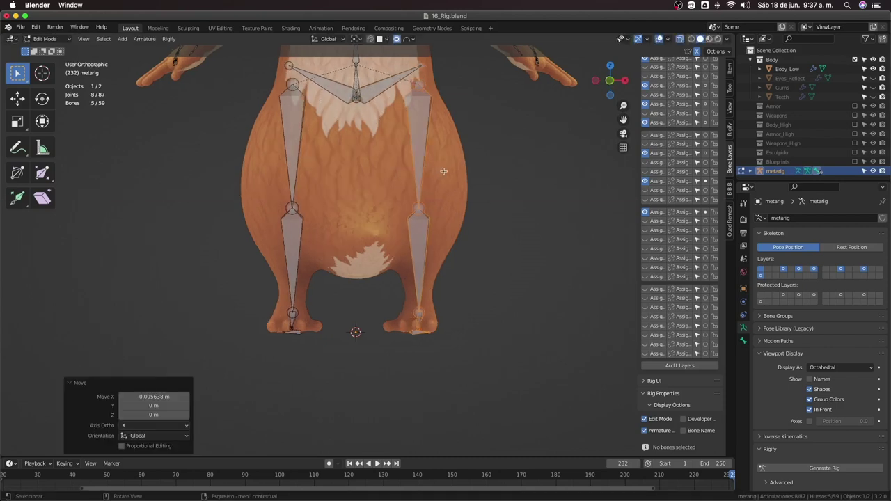
pyautogui.press('KP_3')
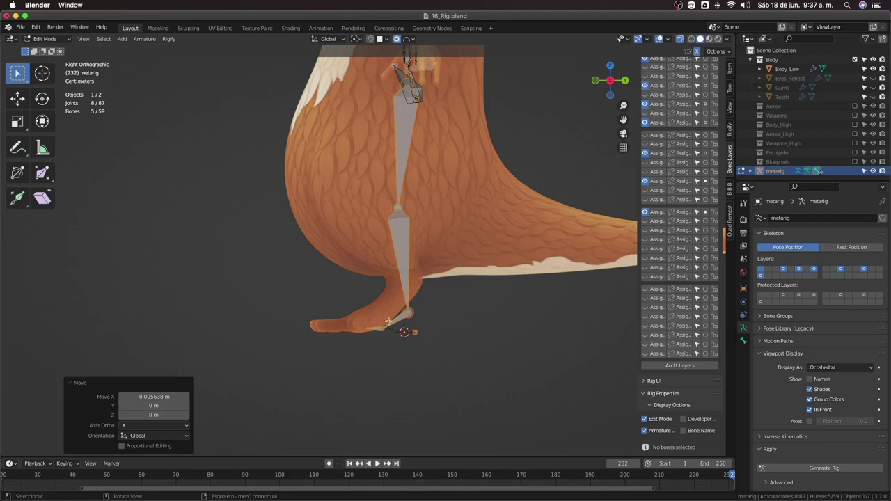
# Select the foot joint, abandon a vertical move, and view both legs in perspective
pyautogui.click(412, 319)
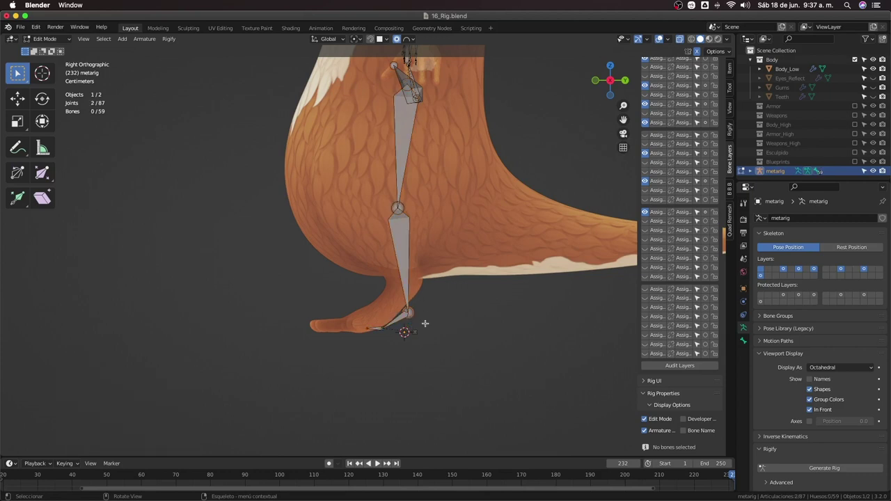
pyautogui.click(408, 315)
pyautogui.press('g')
pyautogui.press('z')
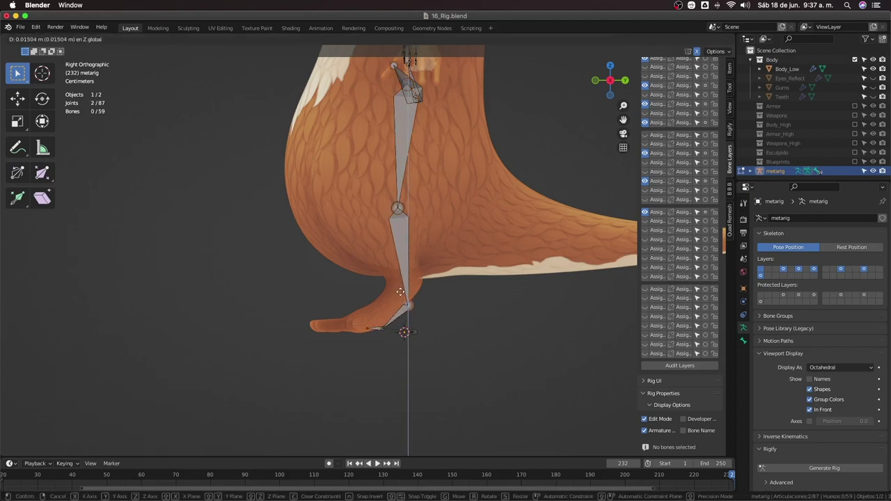
pyautogui.press('Escape')
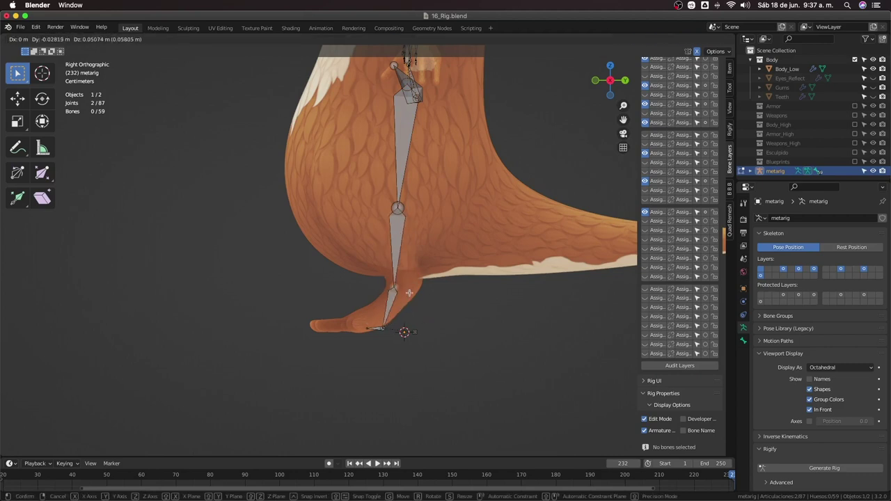
pyautogui.keyDown('shift'); pyautogui.scroll(3, 392, 184); pyautogui.keyUp('shift')
pyautogui.moveTo(392, 185); pyautogui.dragTo(436, 139, button='middle')
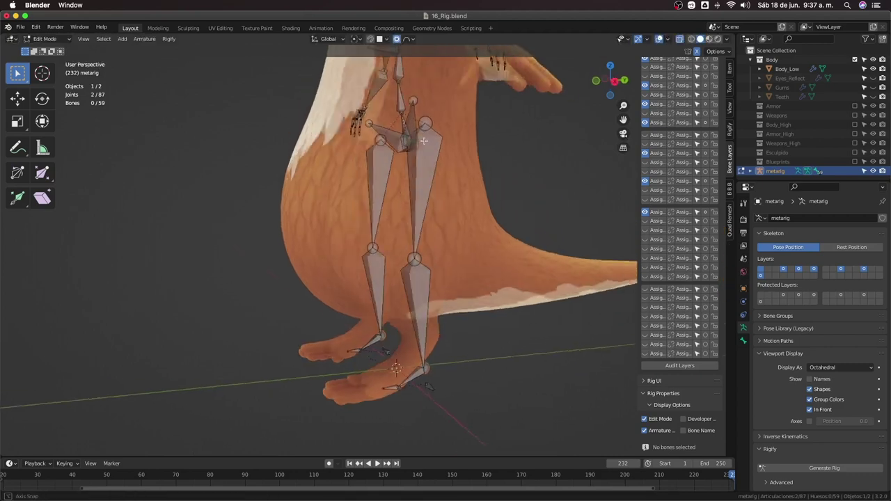
pyautogui.moveTo(392, 117); pyautogui.dragTo(409, 122, button='middle')
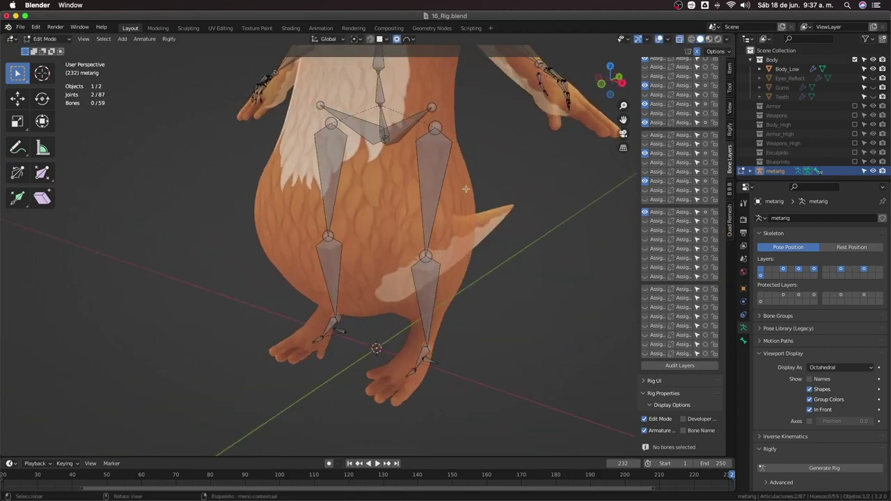
# In right side view, reposition the upper leg bone, move the knee forward and raise the heel
pyautogui.moveTo(466, 189); pyautogui.dragTo(375, 108)
pyautogui.press('KP_3')
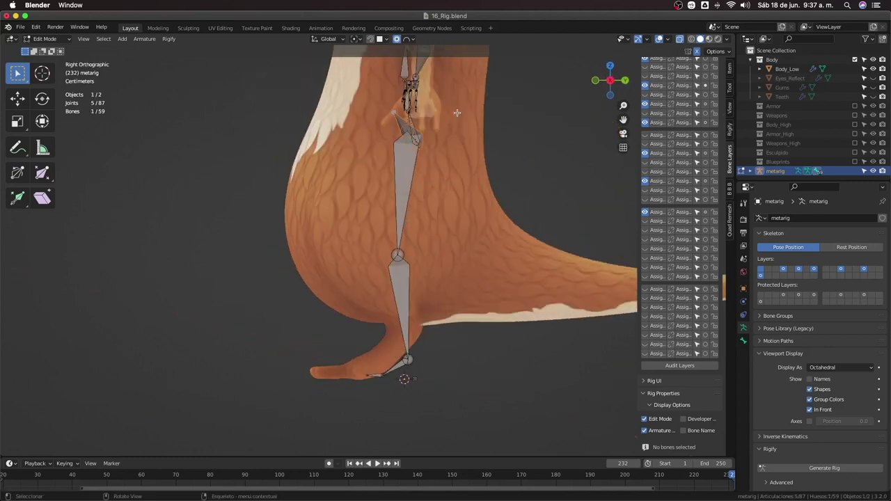
pyautogui.press('g')
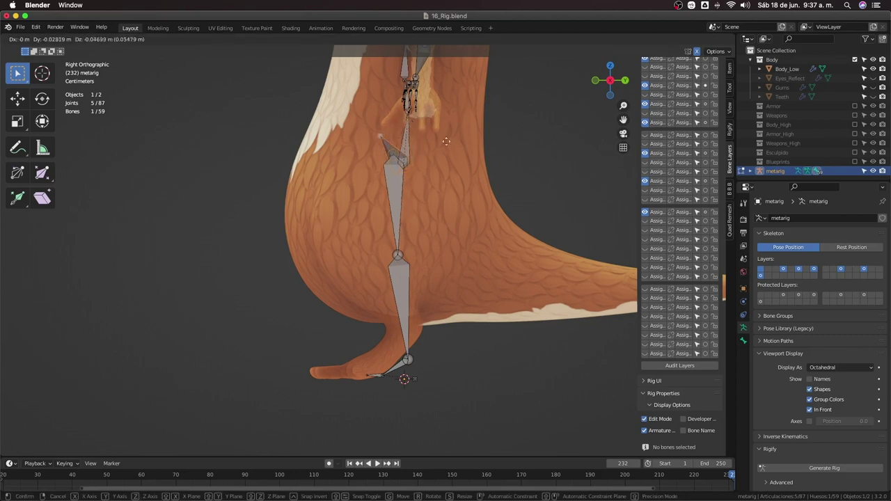
pyautogui.click(436, 153)
pyautogui.click(397, 255)
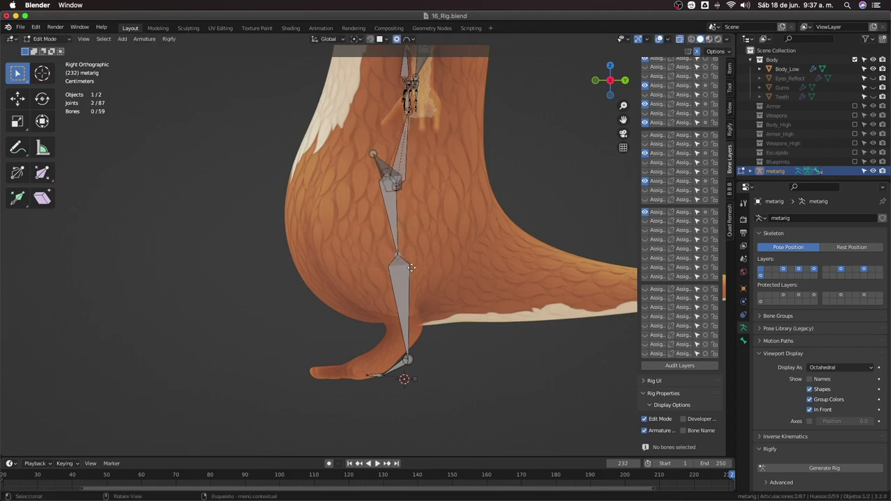
pyautogui.press('g')
pyautogui.click(341, 264)
pyautogui.click(410, 362)
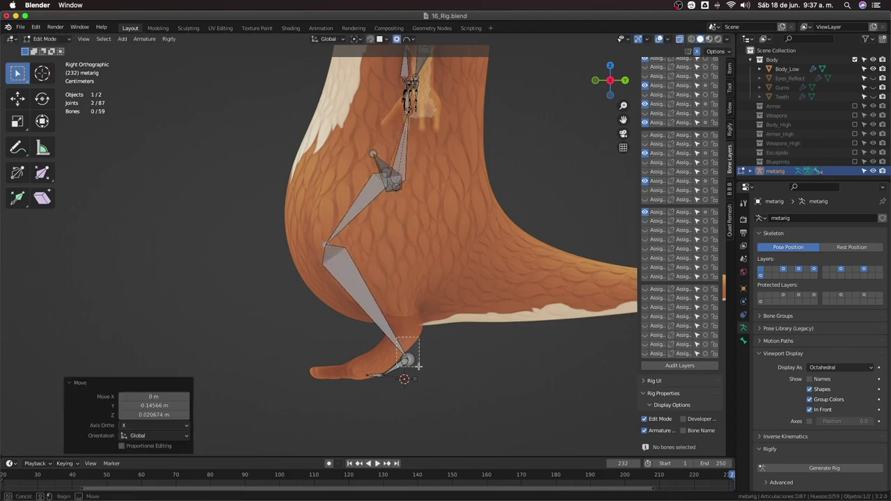
pyautogui.press('g')
pyautogui.click(418, 335)
# Shift the selected foot bones along Y toward the toes
pyautogui.moveTo(419, 335); pyautogui.dragTo(470, 343, button='middle')
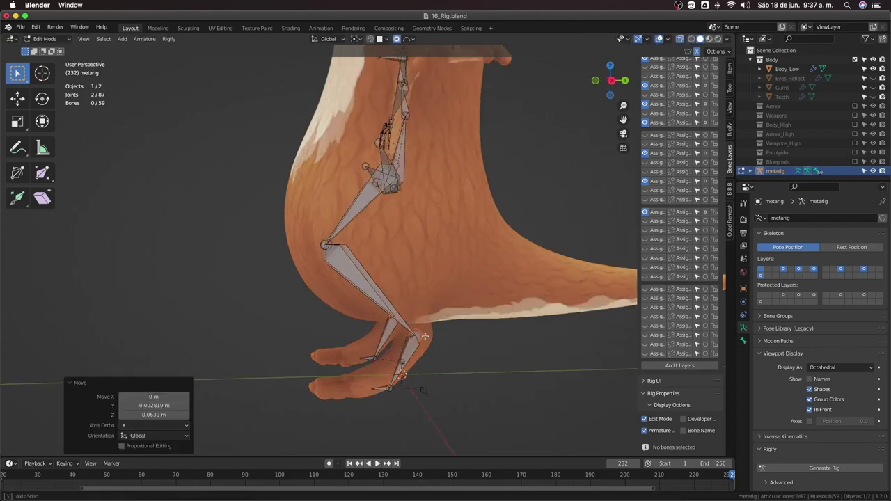
pyautogui.press('KP_1')
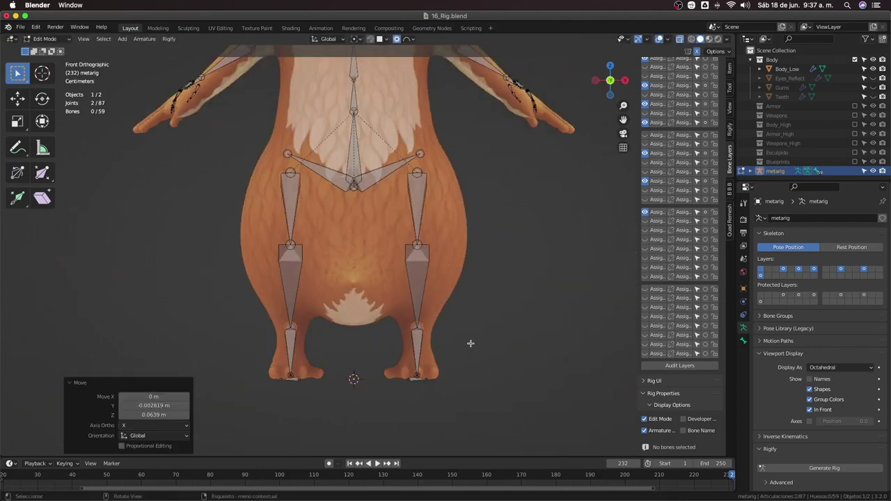
pyautogui.press('KP_3')
pyautogui.moveTo(431, 399); pyautogui.dragTo(239, 321)
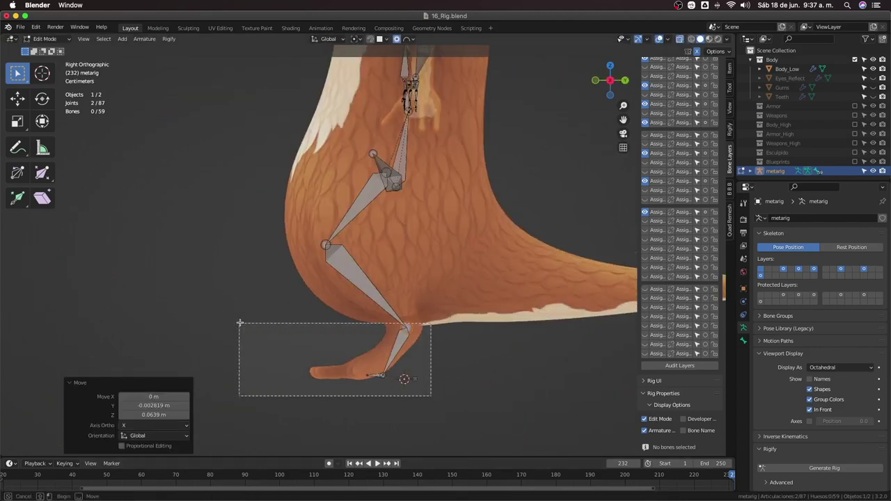
pyautogui.press('g')
pyautogui.press('y')
pyautogui.click(261, 365)
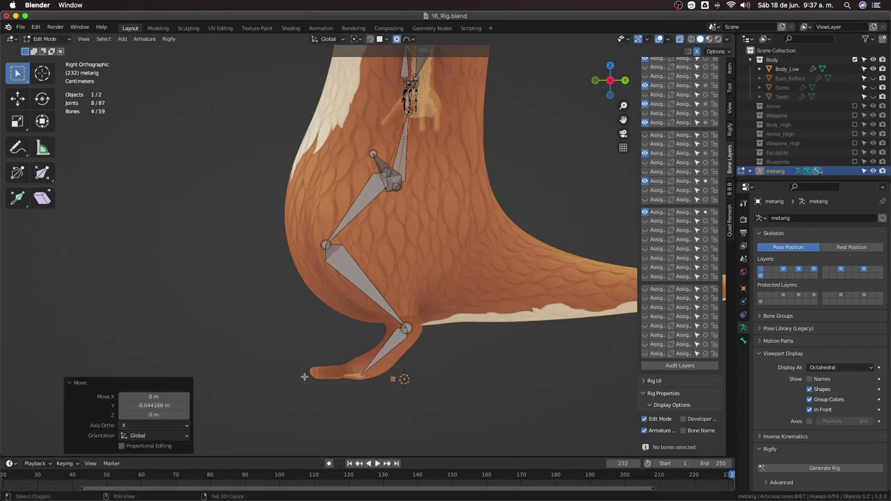
# Move the toe bones along Y so they sit inside the otter's foot
pyautogui.moveTo(305, 374)
pyautogui.mouseDown(button='middle')
pyautogui.moveTo(352, 368)
pyautogui.moveTo(333, 349)
pyautogui.moveTo(405, 384)
pyautogui.moveTo(427, 379)
pyautogui.mouseUp(button='middle')
pyautogui.press('g')
pyautogui.press('x')
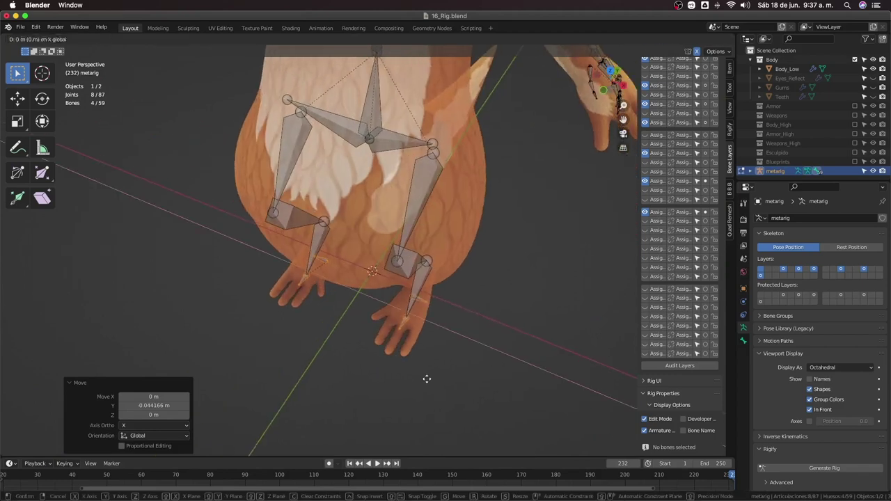
pyautogui.press('y')
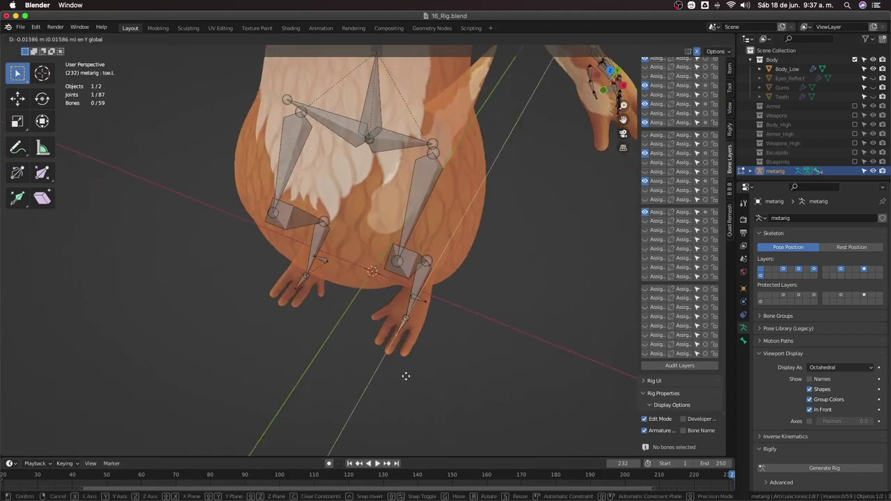
pyautogui.click(400, 384)
pyautogui.moveTo(398, 382)
pyautogui.mouseDown(button='middle')
pyautogui.moveTo(387, 334)
pyautogui.moveTo(345, 339)
pyautogui.moveTo(425, 327)
pyautogui.moveTo(392, 346)
pyautogui.moveTo(406, 353)
pyautogui.moveTo(512, 334)
pyautogui.moveTo(424, 324)
pyautogui.mouseUp(button='middle')
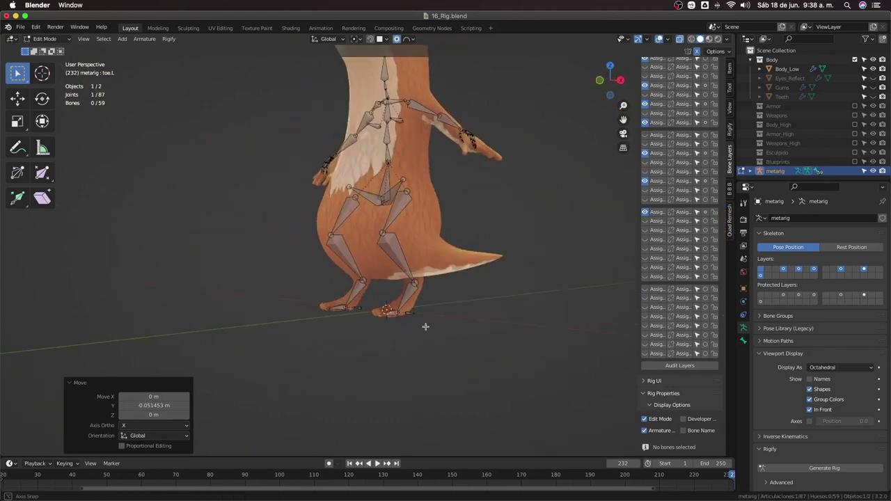
# In Right Ortho view, move the lower leg joint down inside the leg
pyautogui.press('KP_3')
pyautogui.scroll(3, 426, 378)
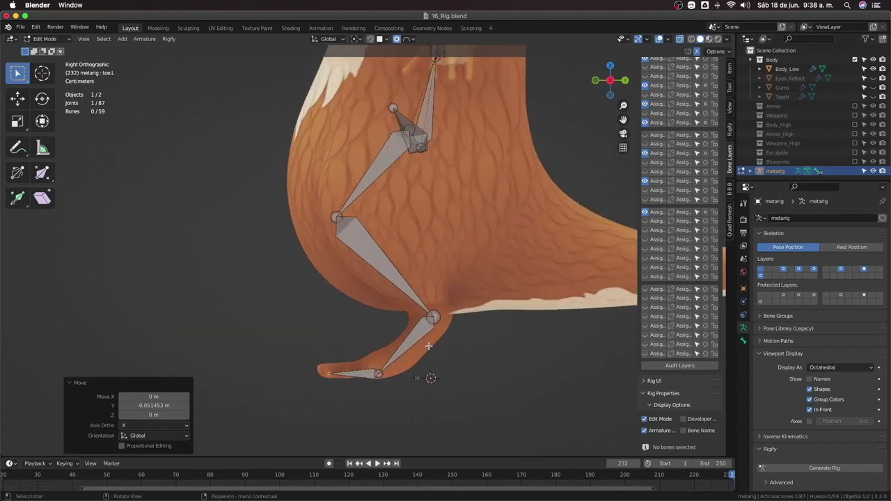
pyautogui.scroll(2, 502, 294)
pyautogui.hotkey('shift', 'b')
pyautogui.moveTo(450, 290); pyautogui.dragTo(521, 338)
pyautogui.press('g')
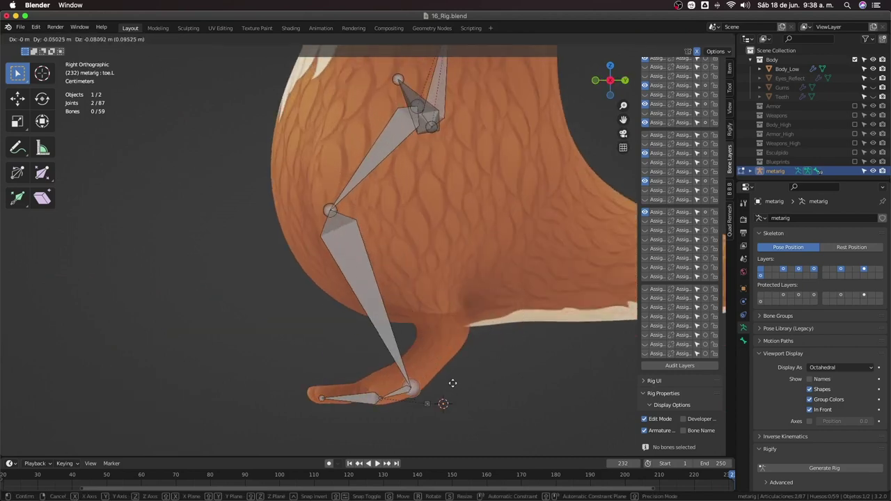
pyautogui.click(453, 370)
# Reposition the knee joint and the thigh's top joints inside the leg
pyautogui.moveTo(305, 185); pyautogui.dragTo(367, 222)
pyautogui.press('g')
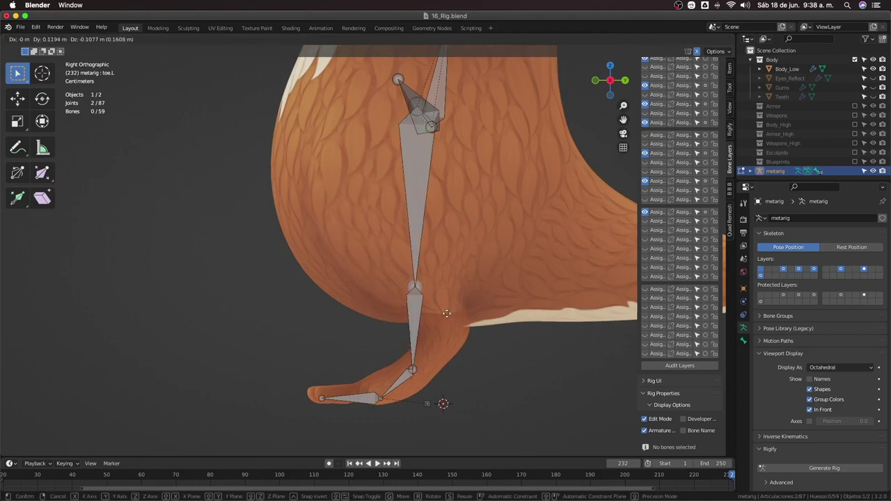
pyautogui.click(474, 337)
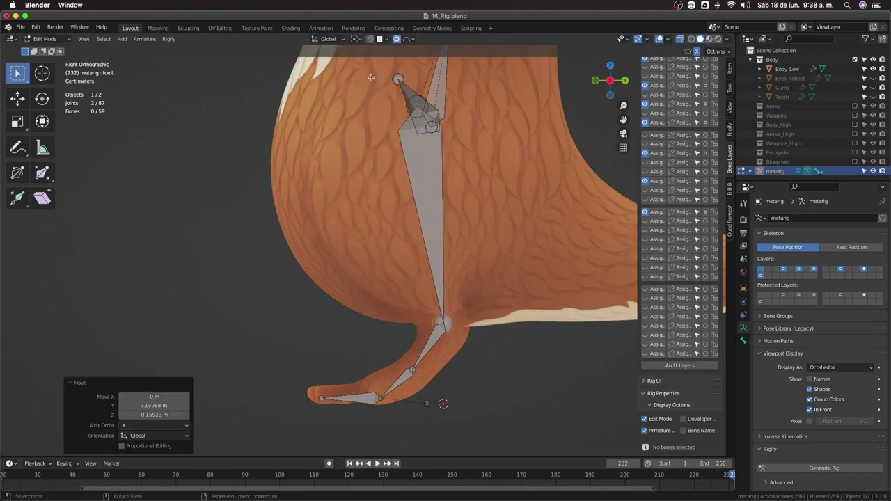
pyautogui.moveTo(366, 70); pyautogui.dragTo(456, 157)
pyautogui.press('g')
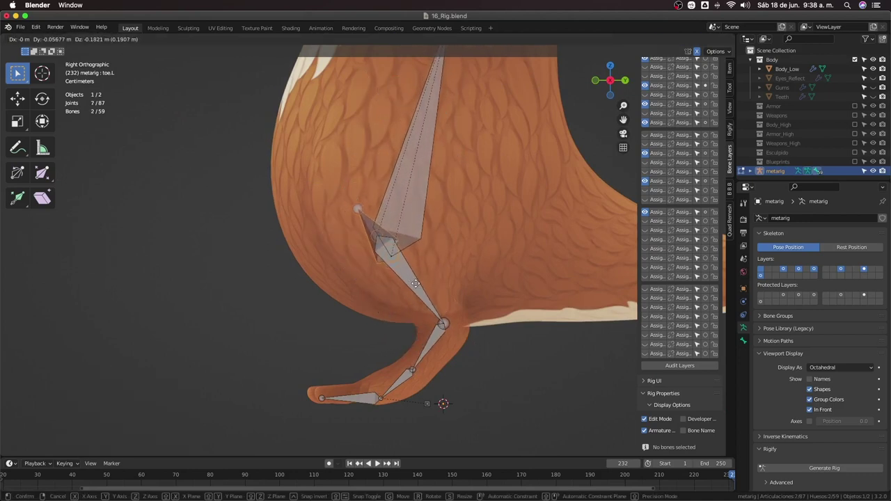
pyautogui.click(415, 283)
pyautogui.click(443, 323)
pyautogui.press('g')
pyautogui.click(415, 358)
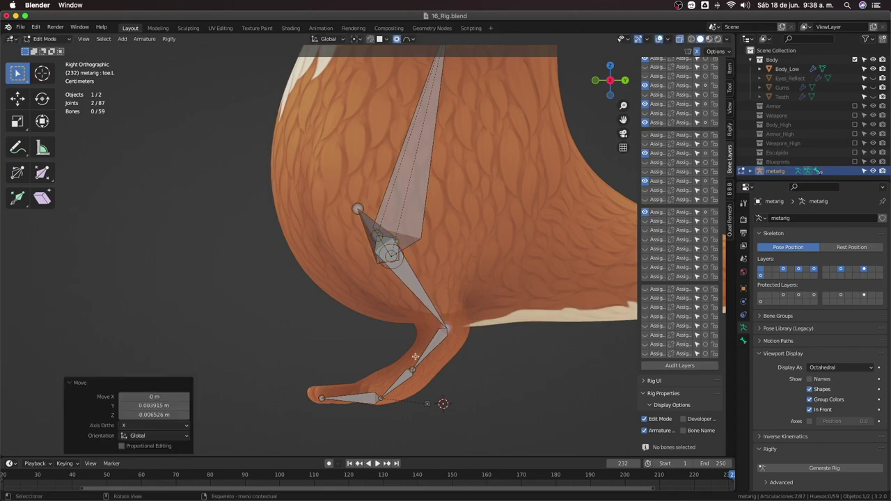
# Move the ankle joint into its final position within the leg
pyautogui.moveTo(402, 361); pyautogui.dragTo(424, 378)
pyautogui.press('g')
pyautogui.click(432, 381)
pyautogui.press('g')
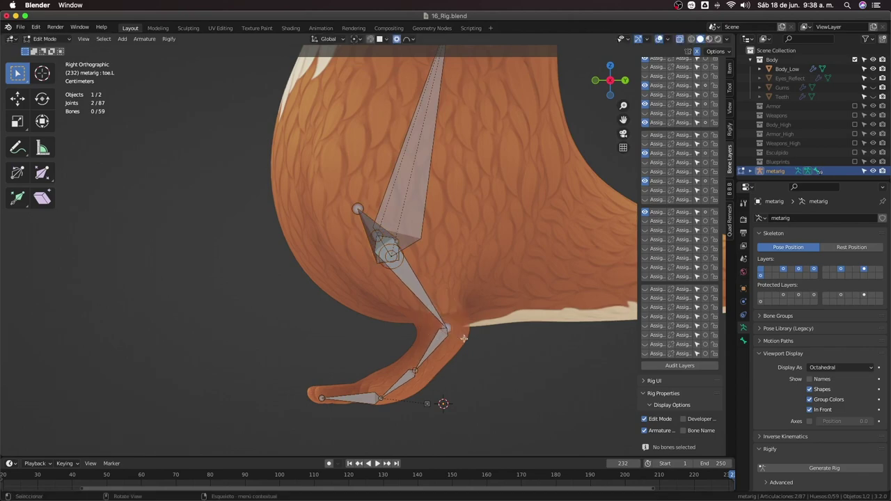
pyautogui.click(451, 328)
pyautogui.moveTo(451, 328); pyautogui.dragTo(447, 279, button='middle')
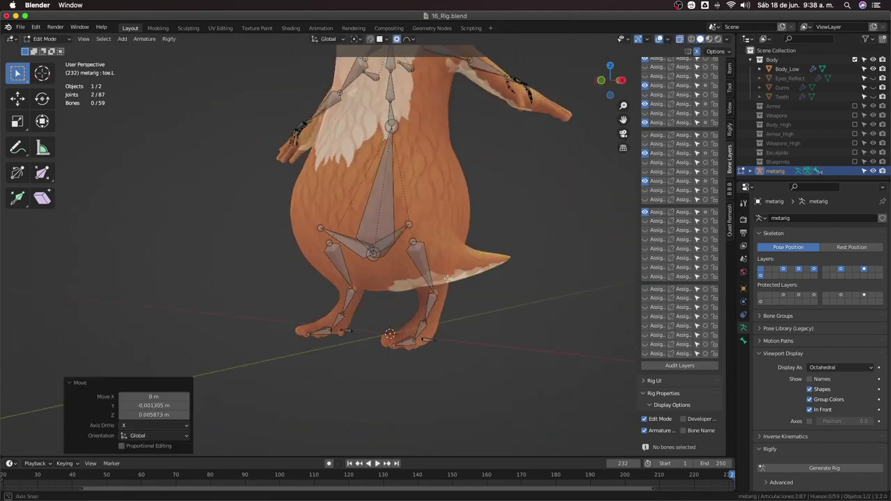
pyautogui.press('g')
pyautogui.press('z')
pyautogui.press('Escape')
# Select the pelvis bone and raise it along Z, adjusting its height twice
pyautogui.click(375, 265)
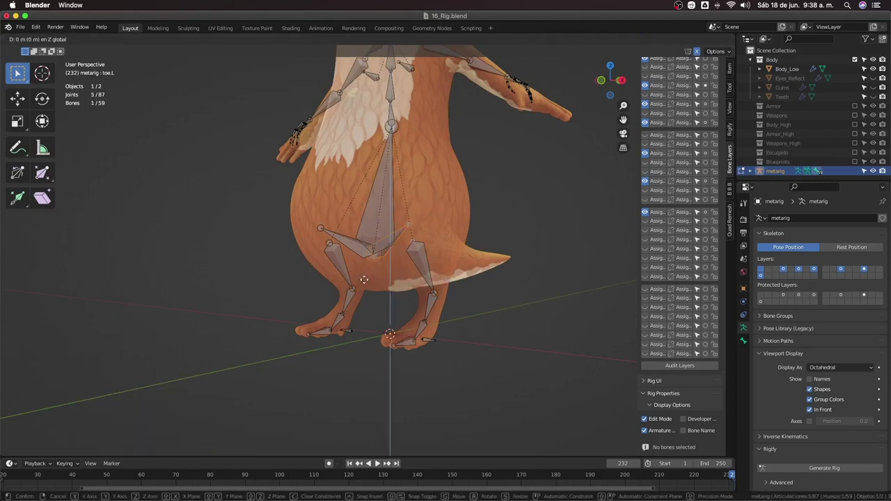
pyautogui.press('g')
pyautogui.press('z')
pyautogui.click(365, 257)
pyautogui.moveTo(366, 258); pyautogui.dragTo(417, 344, button='middle')
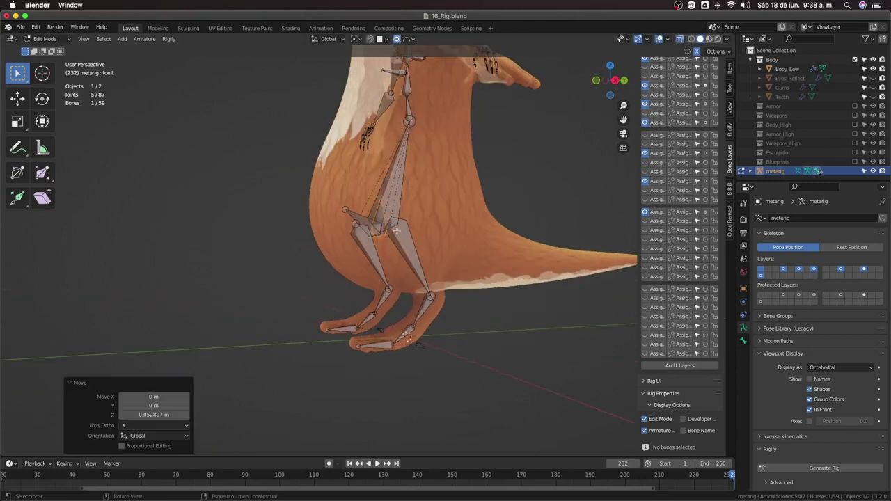
pyautogui.moveTo(397, 231); pyautogui.dragTo(452, 209, button='middle')
pyautogui.press('g')
pyautogui.press('z')
pyautogui.click(466, 292)
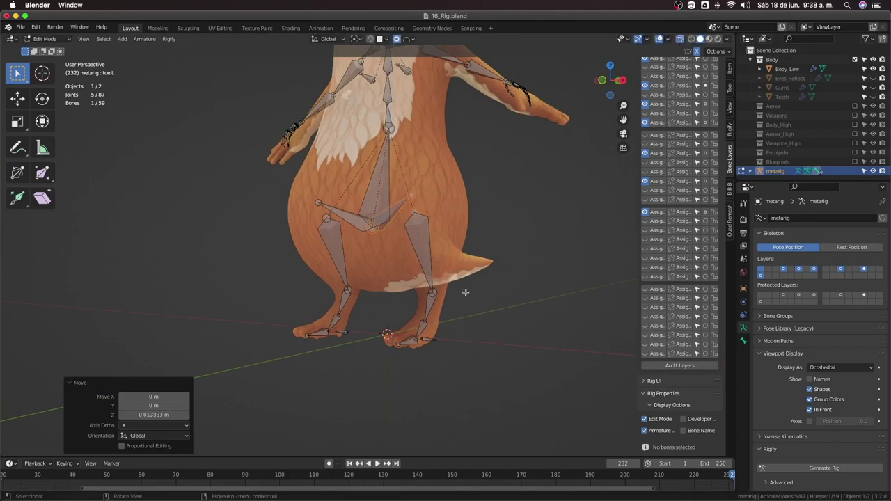
# Lower the pelvis slightly along Z, about -0.0034 m
pyautogui.moveTo(466, 293)
pyautogui.mouseDown(button='middle')
pyautogui.moveTo(434, 308)
pyautogui.moveTo(450, 328)
pyautogui.moveTo(428, 303)
pyautogui.moveTo(465, 304)
pyautogui.moveTo(366, 243)
pyautogui.moveTo(395, 293)
pyautogui.mouseUp(button='middle')
pyautogui.press('g')
pyautogui.press('z')
pyautogui.click(446, 319)
pyautogui.press('KP_1')
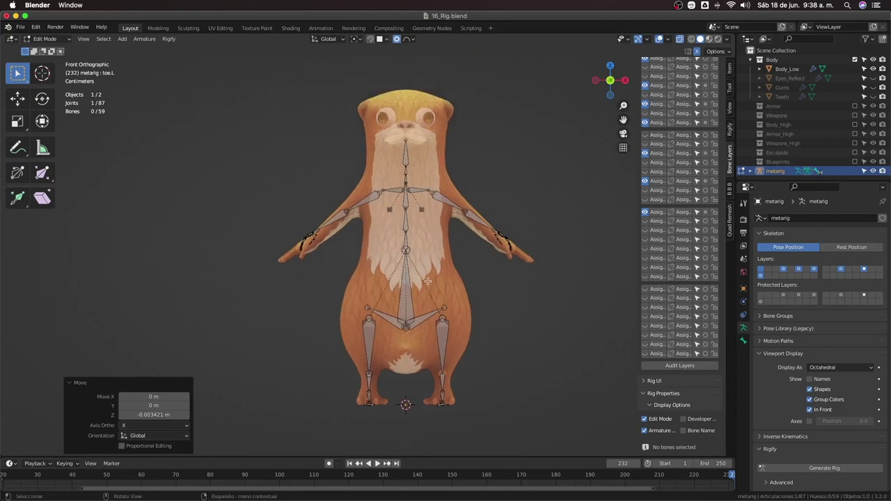
pyautogui.scroll(3, 435, 270)
# Lower a spine joint, then raise the neck bone's tip vertically into the otter's head
pyautogui.press('g')
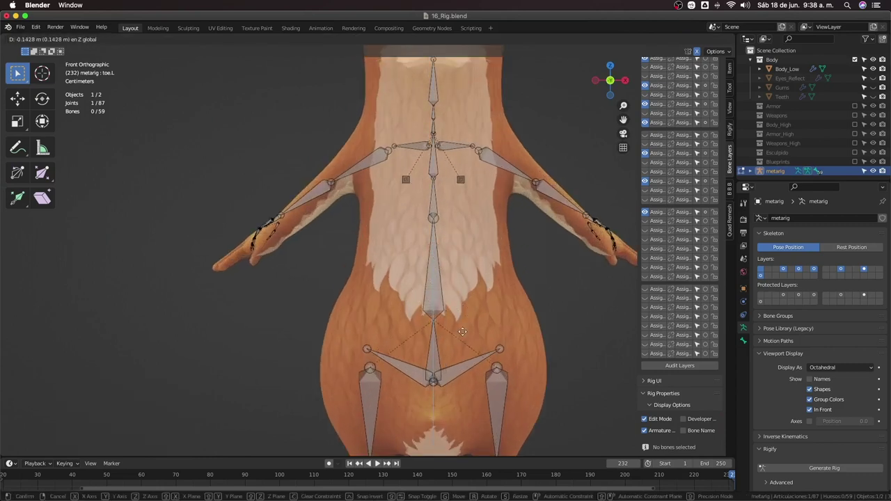
pyautogui.click(467, 256)
pyautogui.keyDown('shift'); pyautogui.moveTo(469, 256); pyautogui.dragTo(457, 326, button='middle'); pyautogui.keyUp('shift')
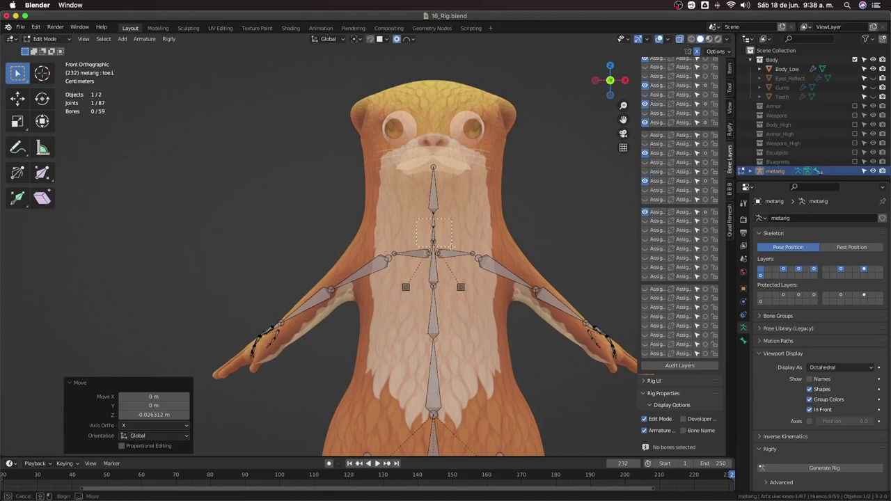
pyautogui.moveTo(453, 247); pyautogui.dragTo(451, 247)
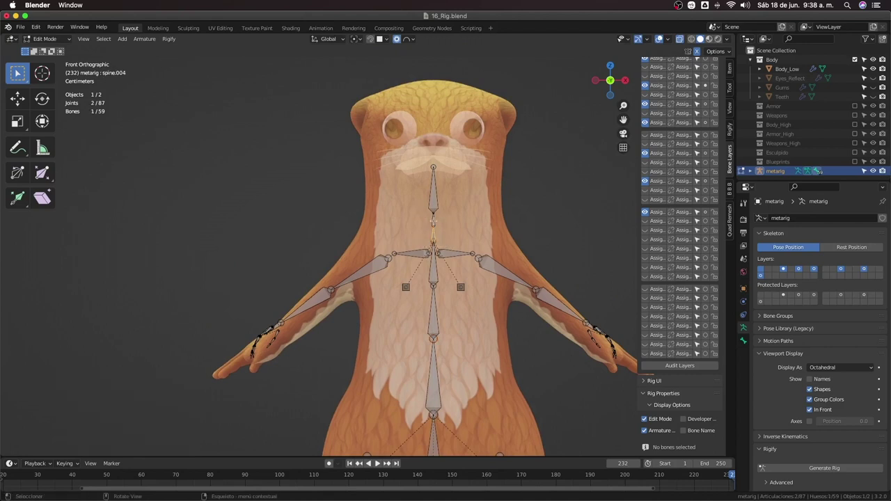
pyautogui.moveTo(455, 172); pyautogui.dragTo(455, 172)
pyautogui.press('g')
pyautogui.press('z')
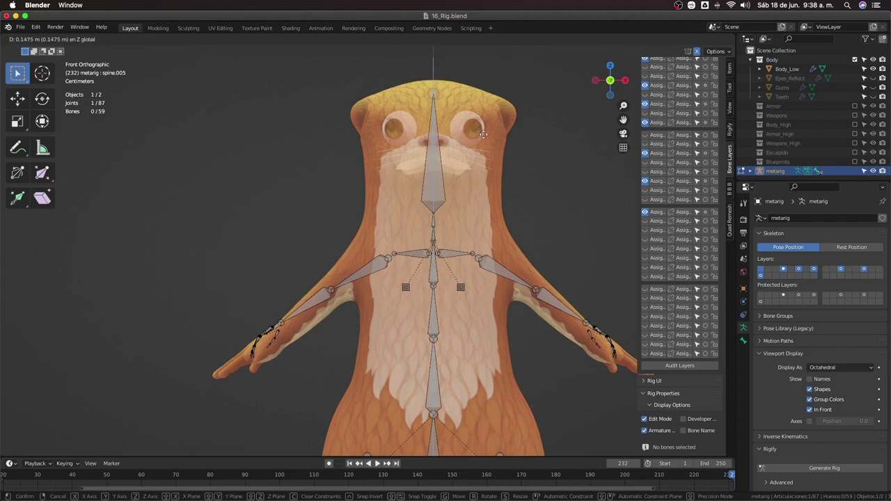
pyautogui.click(484, 129)
pyautogui.moveTo(444, 220); pyautogui.dragTo(444, 220)
pyautogui.press('g')
pyautogui.press('z')
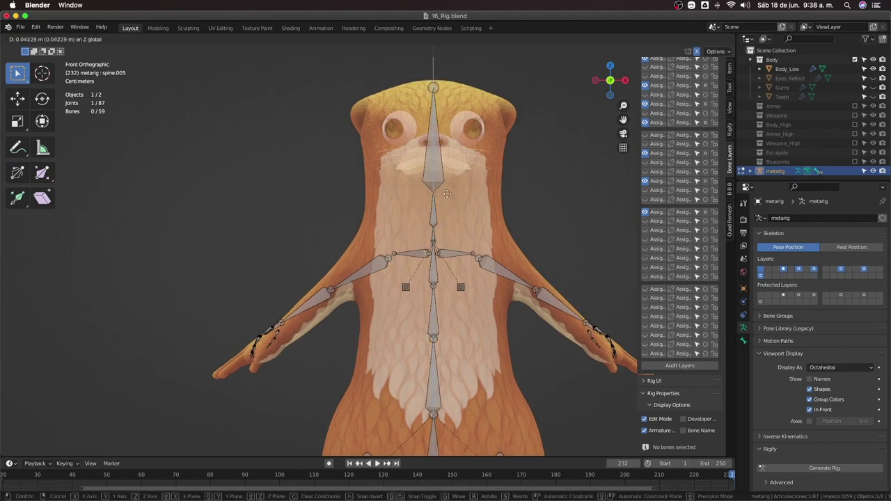
pyautogui.click(449, 177)
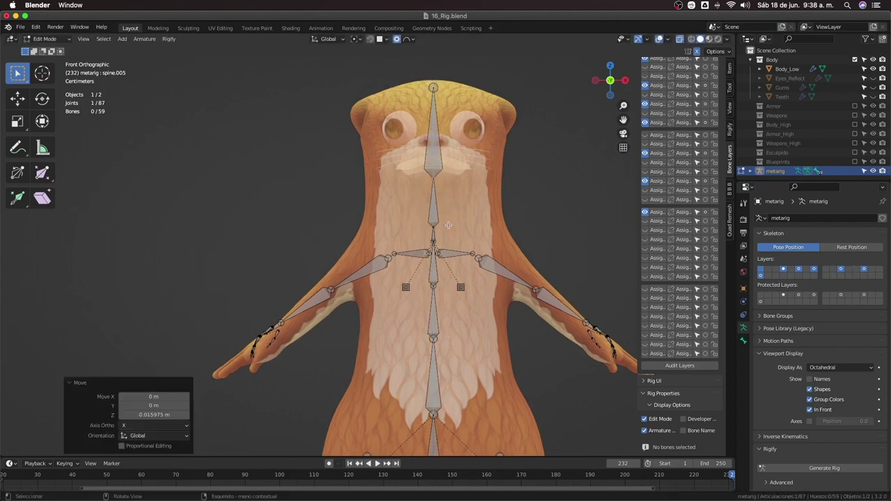
# Raise the spine.003 joint vertically along the torso centre
pyautogui.scroll(3, 457, 241)
pyautogui.click(482, 217)
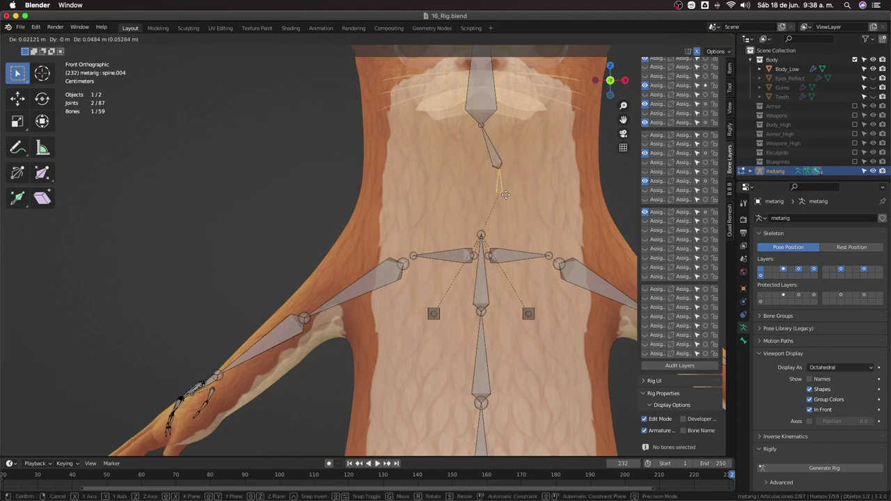
pyautogui.moveTo(465, 221); pyautogui.dragTo(490, 240)
pyautogui.press('g')
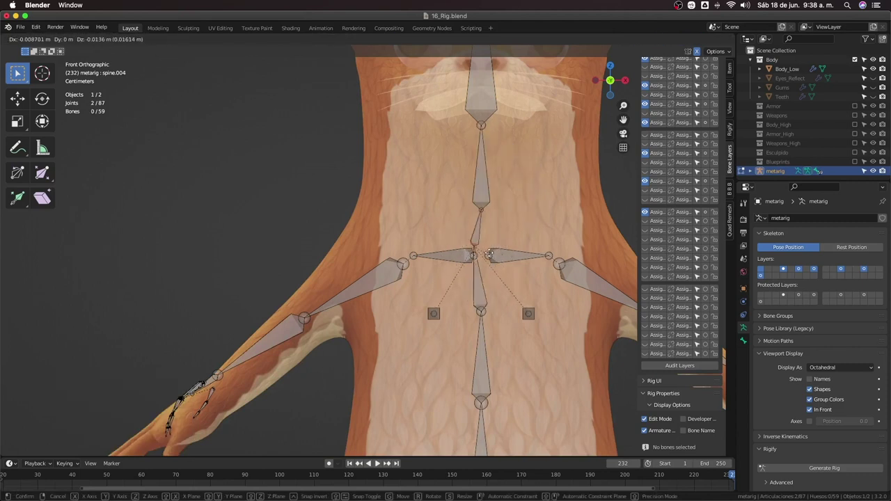
pyautogui.press('Escape')
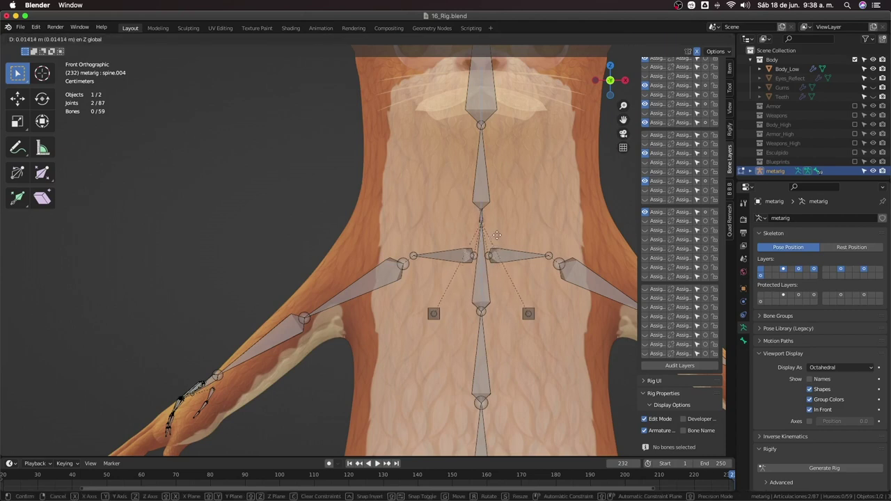
pyautogui.click(481, 229)
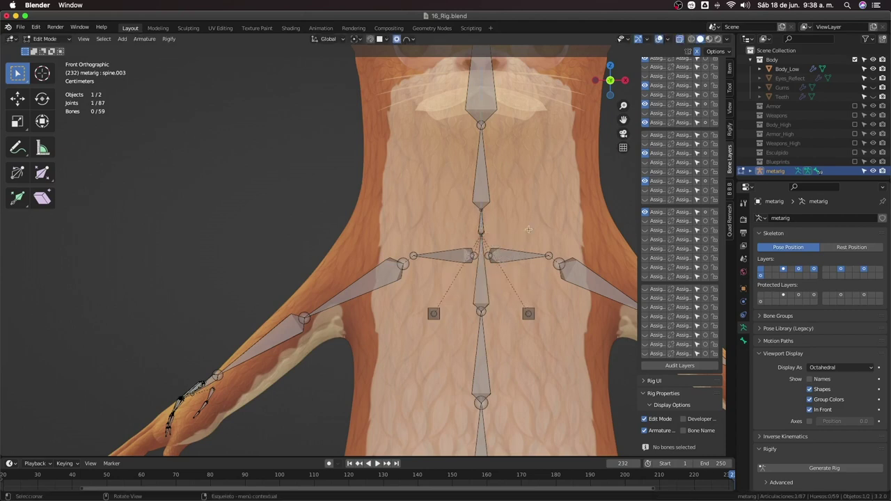
pyautogui.moveTo(476, 229)
pyautogui.mouseDown()
pyautogui.moveTo(501, 218)
pyautogui.moveTo(497, 240)
pyautogui.mouseUp()
pyautogui.press('g')
pyautogui.press('z')
pyautogui.click(503, 180)
# Fine-tune the chest spine joints vertically, about 0.0136 m along Z
pyautogui.press('g')
pyautogui.press('z')
pyautogui.click(499, 230)
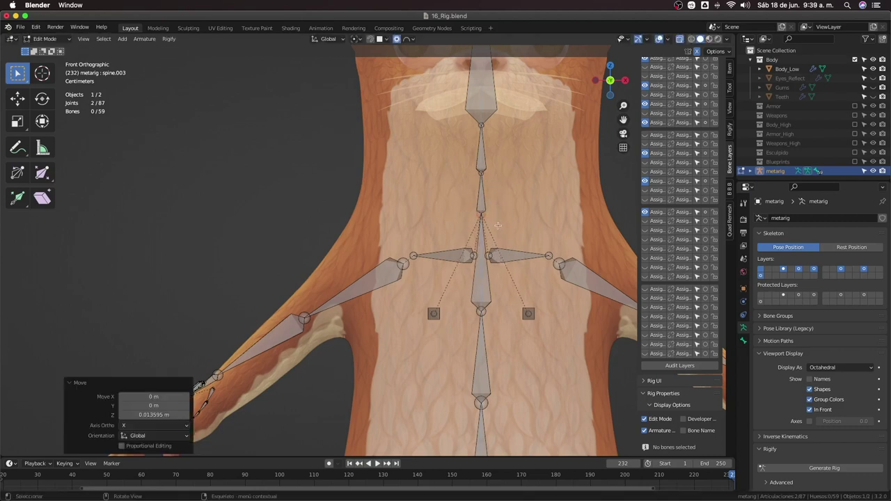
pyautogui.scroll(-3, 498, 237)
pyautogui.keyDown('shift'); pyautogui.scroll(-3, 482, 242); pyautogui.keyUp('shift')
pyautogui.hscroll(3, 482, 242)
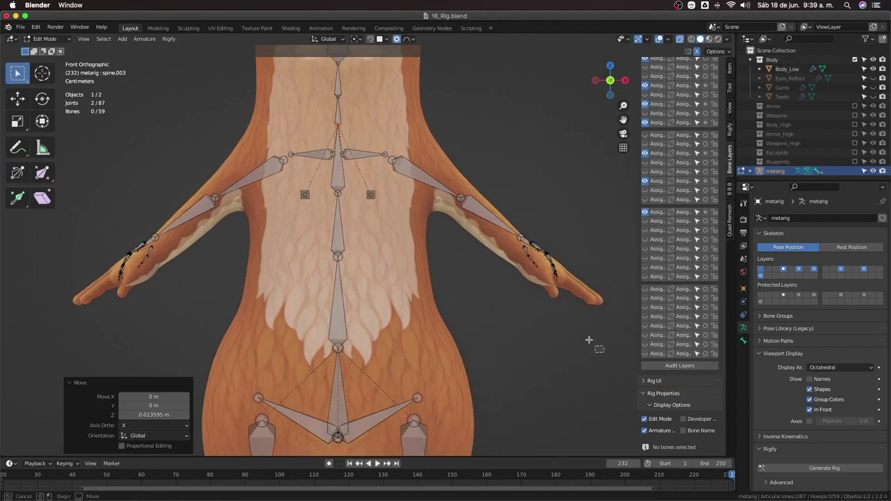
# Shift both arm bone chains along X and reposition them inside the otter's arms
pyautogui.moveTo(589, 339); pyautogui.dragTo(424, 125)
pyautogui.press('g')
pyautogui.press('x')
pyautogui.click(415, 135)
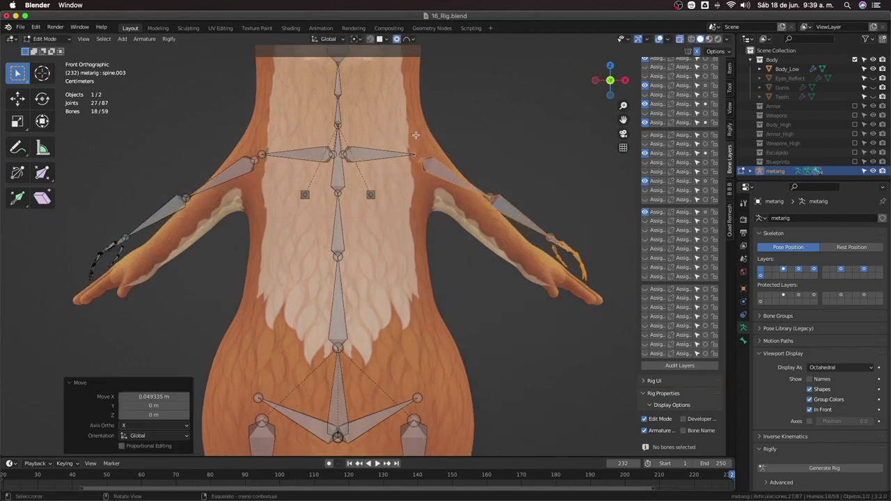
pyautogui.press('g')
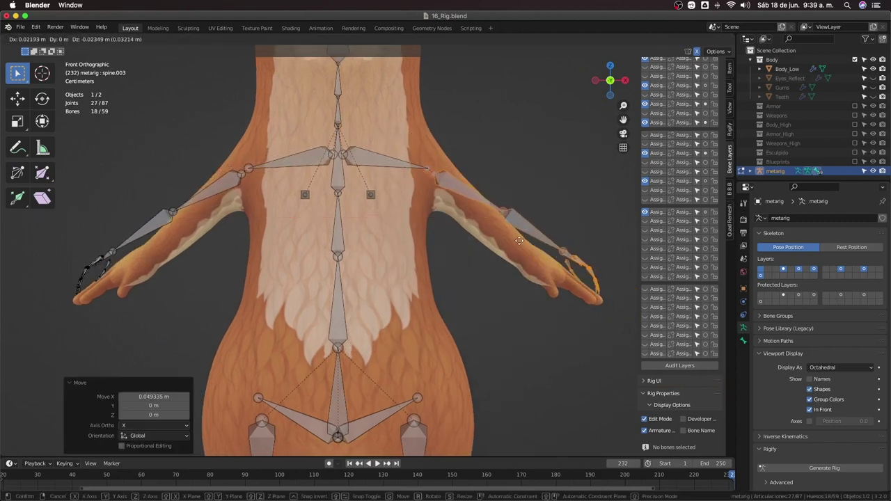
pyautogui.click(520, 241)
pyautogui.press('g')
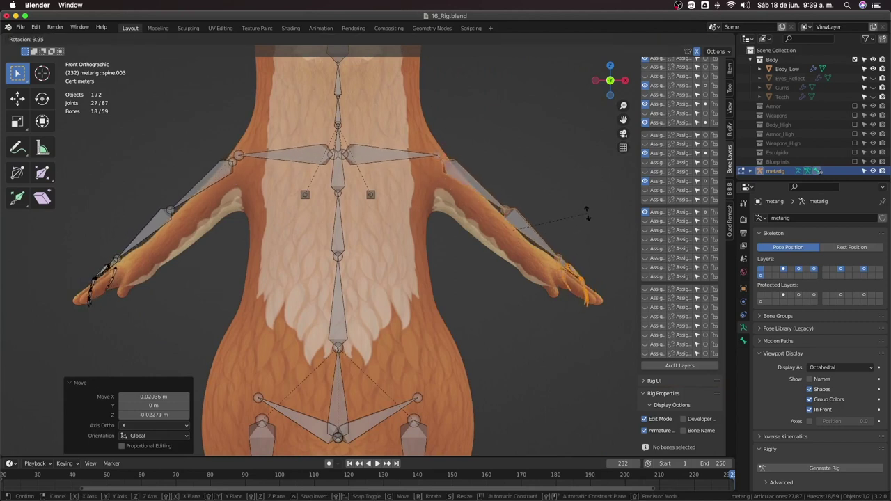
pyautogui.click(577, 228)
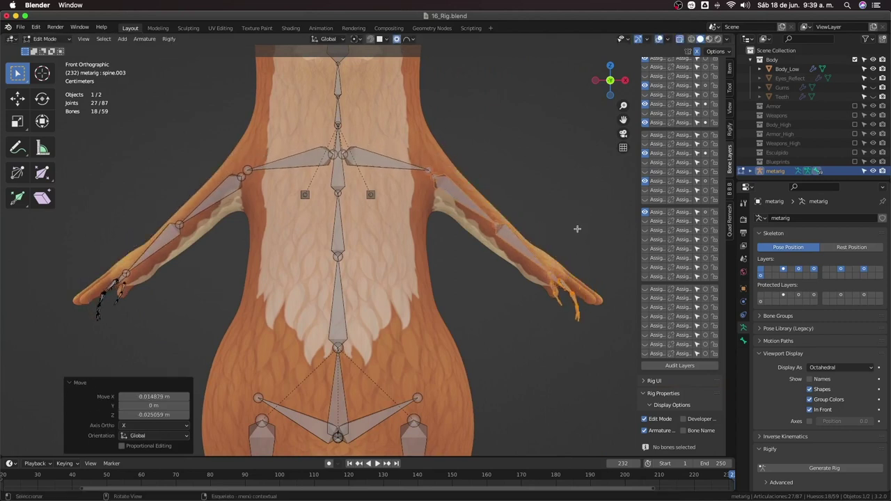
# Lower the shoulder heads along Z and move them inward along X
pyautogui.click(342, 153)
pyautogui.press('g')
pyautogui.press('z')
pyautogui.click(416, 156)
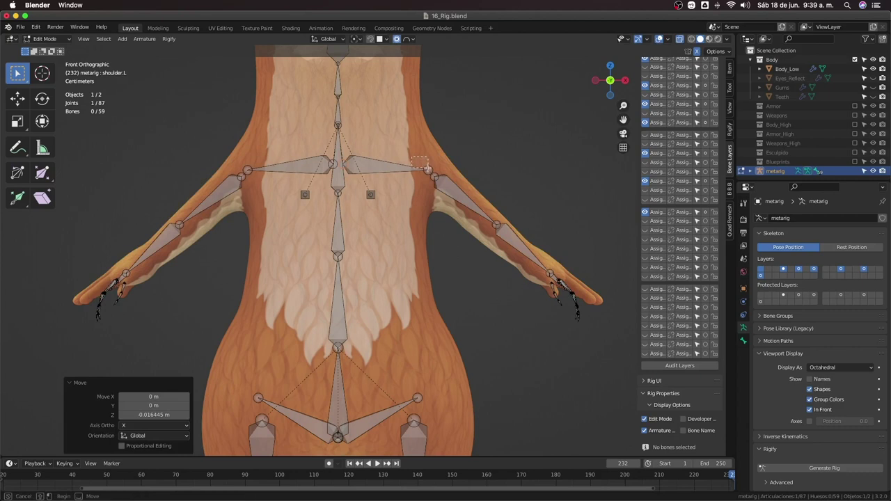
pyautogui.press('g')
pyautogui.press('x')
pyautogui.moveTo(411, 159); pyautogui.dragTo(603, 342)
pyautogui.click(430, 188)
# Nudge the right hand bones into place inside the otter's hand
pyautogui.press('g')
pyautogui.click(595, 341)
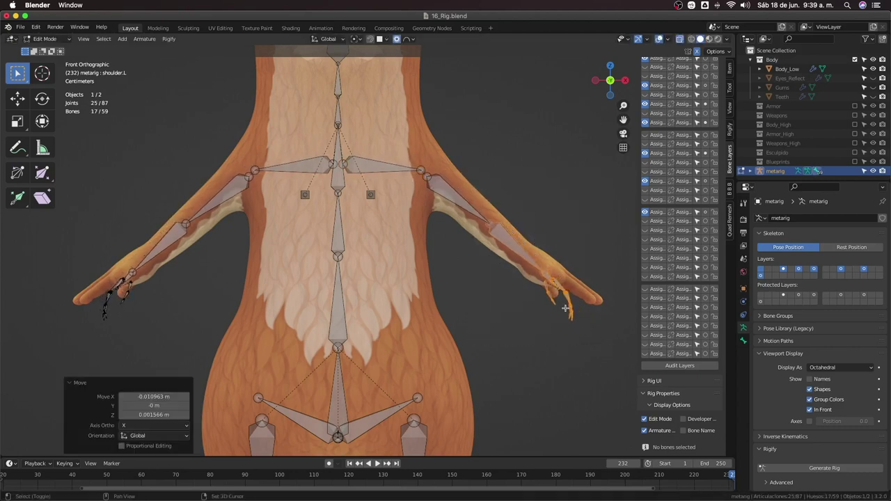
pyautogui.keyDown('shift'); pyautogui.moveTo(565, 308); pyautogui.dragTo(541, 266, button='middle'); pyautogui.keyUp('shift')
pyautogui.moveTo(589, 280); pyautogui.dragTo(506, 216)
pyautogui.press('g')
pyautogui.click(548, 234)
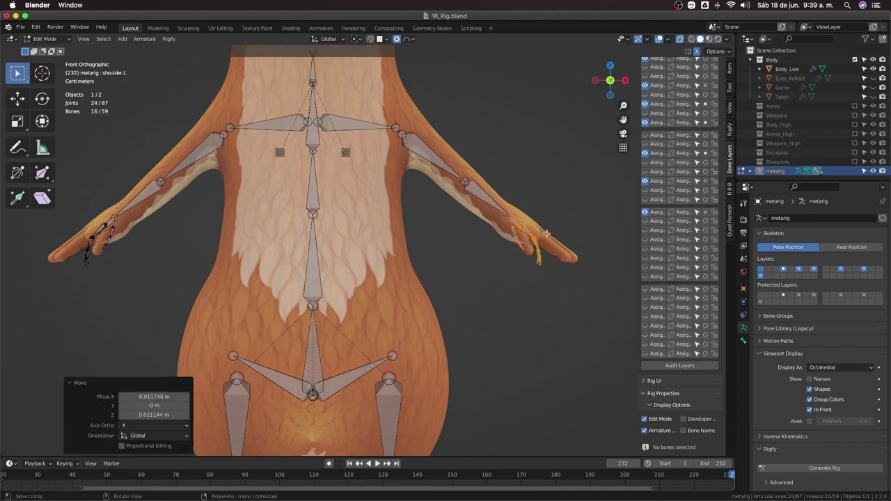
pyautogui.press('g')
pyautogui.click(544, 235)
pyautogui.click(670, 39)
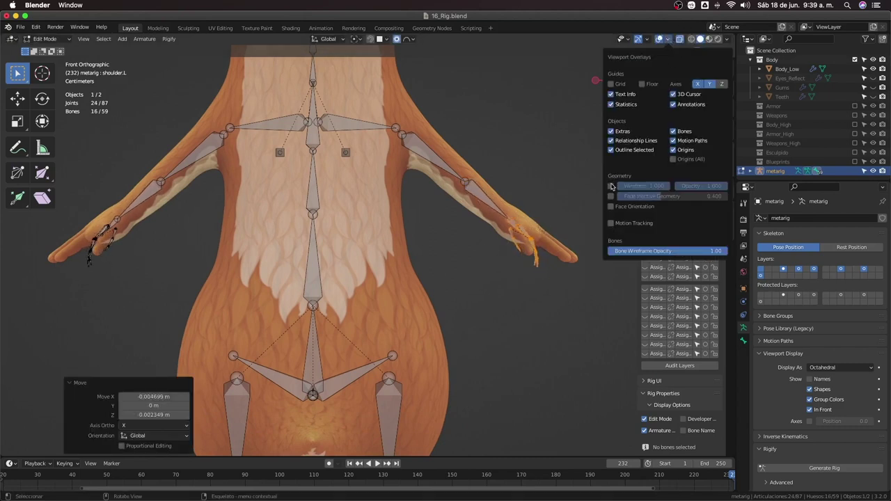
# In Object Mode, enable Optimal Display on the body's Subdivision modifier
pyautogui.press('Tab')
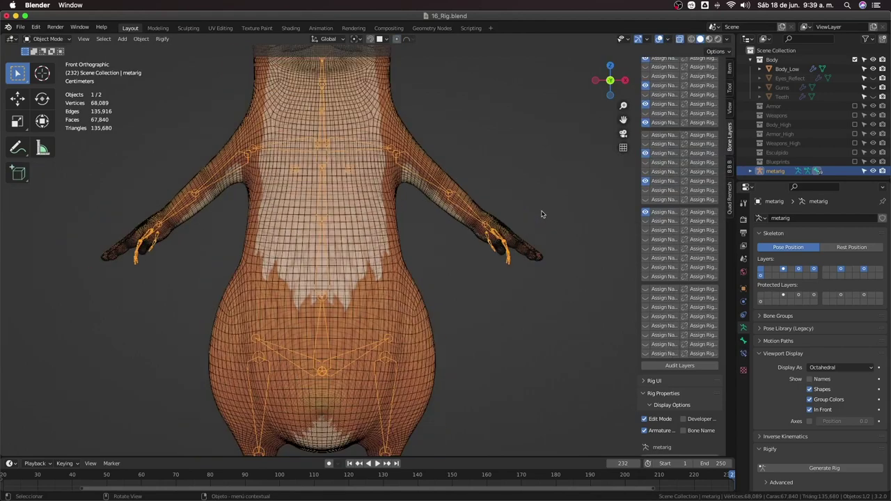
pyautogui.scroll(1, 543, 213)
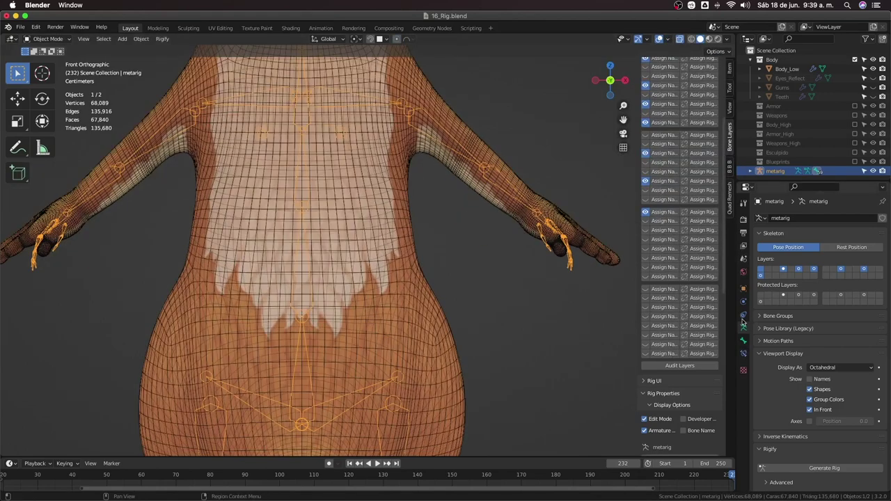
pyautogui.click(588, 248)
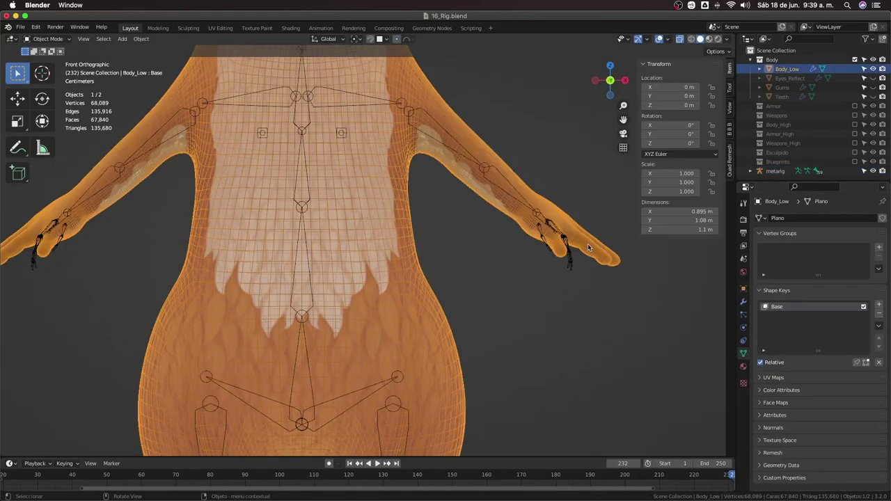
pyautogui.click(742, 302)
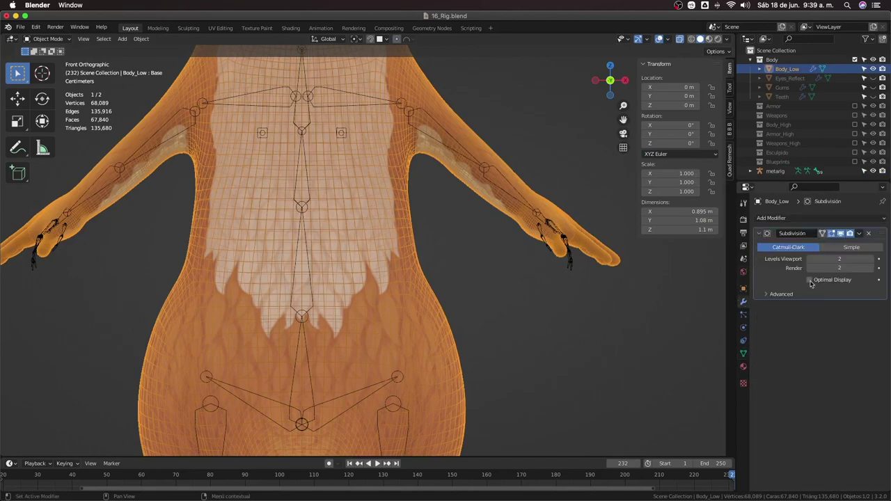
pyautogui.scroll(-2, 561, 262)
pyautogui.click(555, 327)
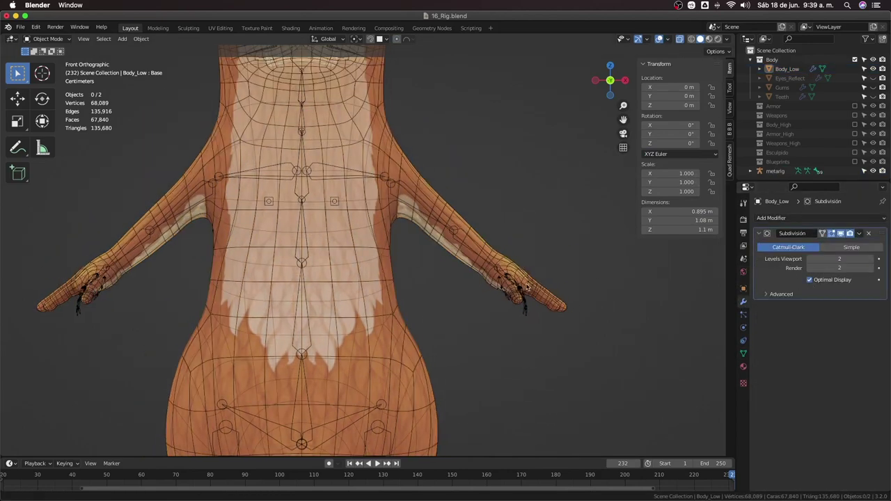
# Check the viewport overlay settings, then select the metarig armature
pyautogui.click(526, 281)
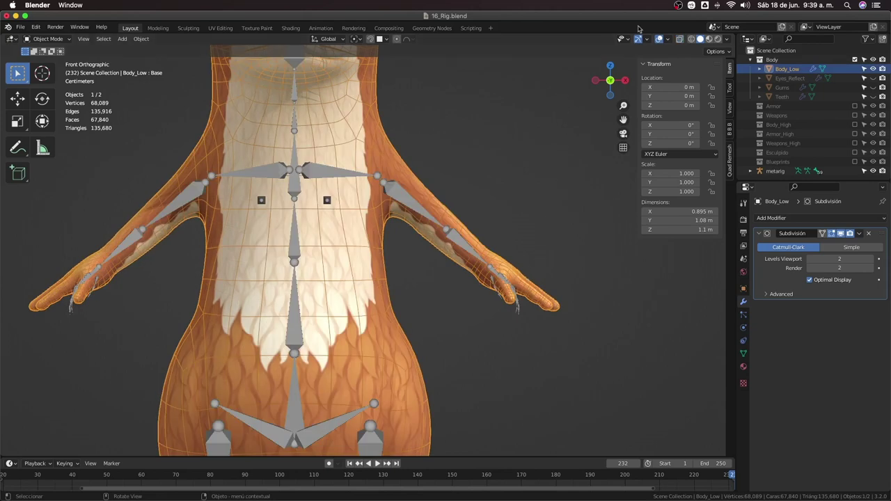
pyautogui.click(668, 40)
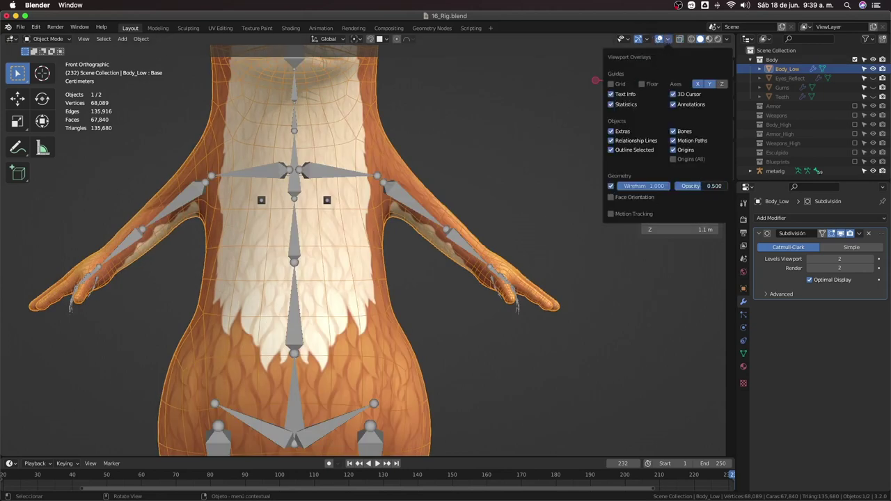
pyautogui.click(526, 330)
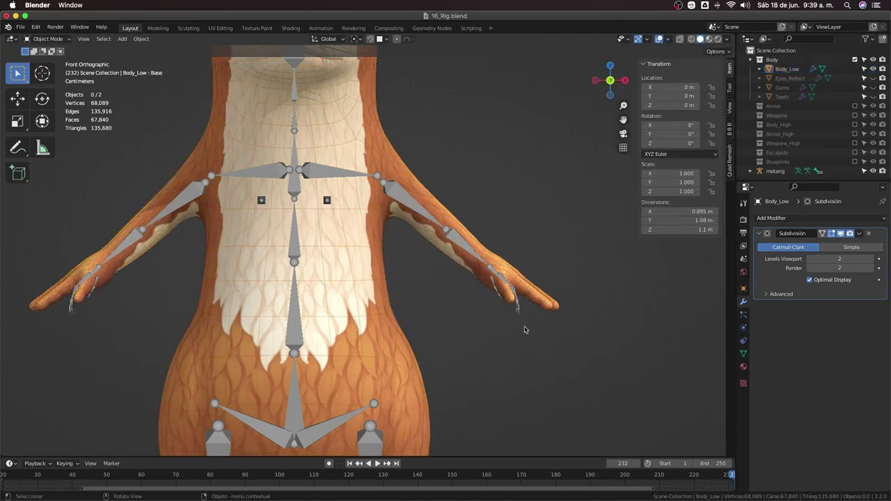
pyautogui.click(520, 311)
# Select the metarig and enter armature Edit Mode
pyautogui.scroll(2, 530, 317)
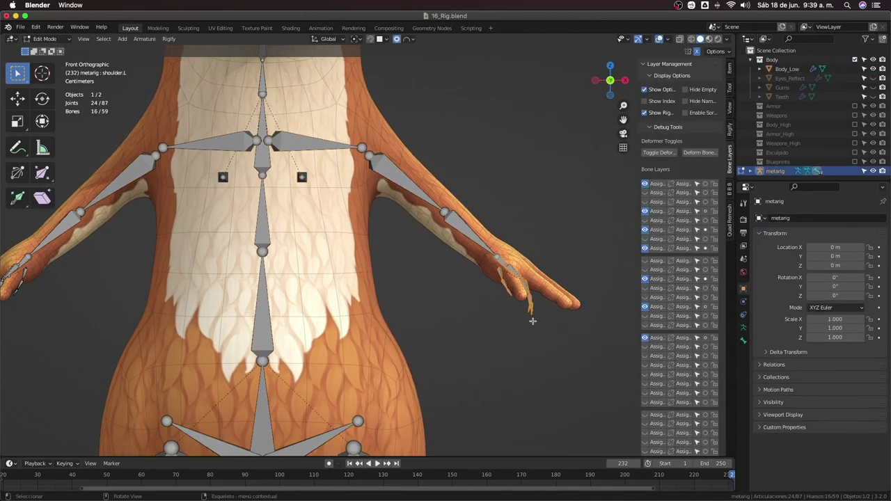
pyautogui.moveTo(584, 353); pyautogui.dragTo(483, 235)
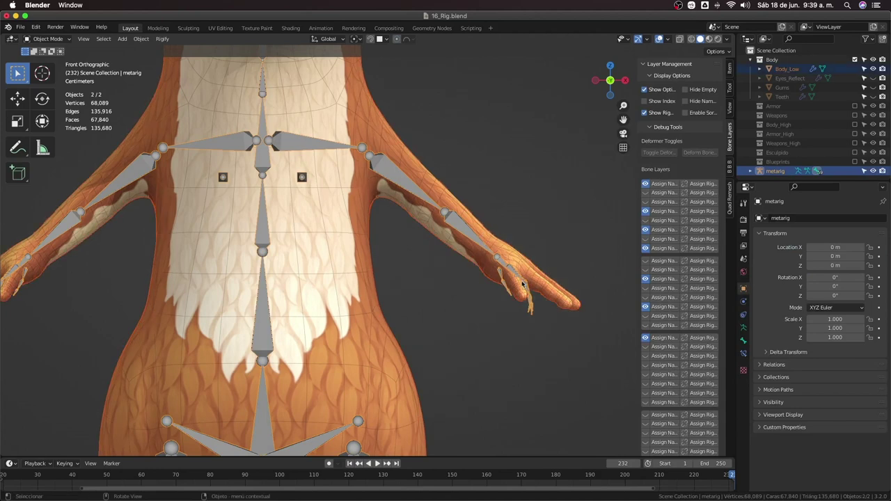
pyautogui.click(529, 305)
pyautogui.press('Tab')
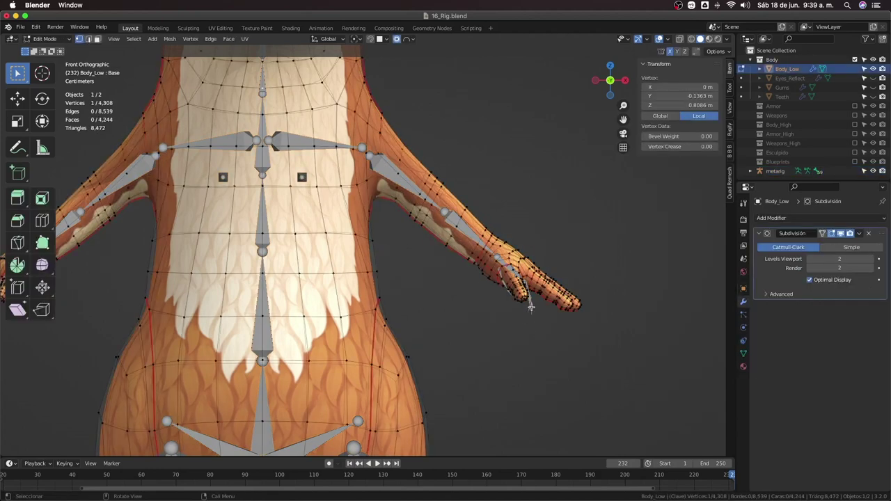
pyautogui.press('Tab')
pyautogui.click(530, 309)
pyautogui.press('Tab')
# Move the finger bones, right elbow and shoulder joints inside the otter's arm and hand
pyautogui.moveTo(569, 331); pyautogui.dragTo(497, 241)
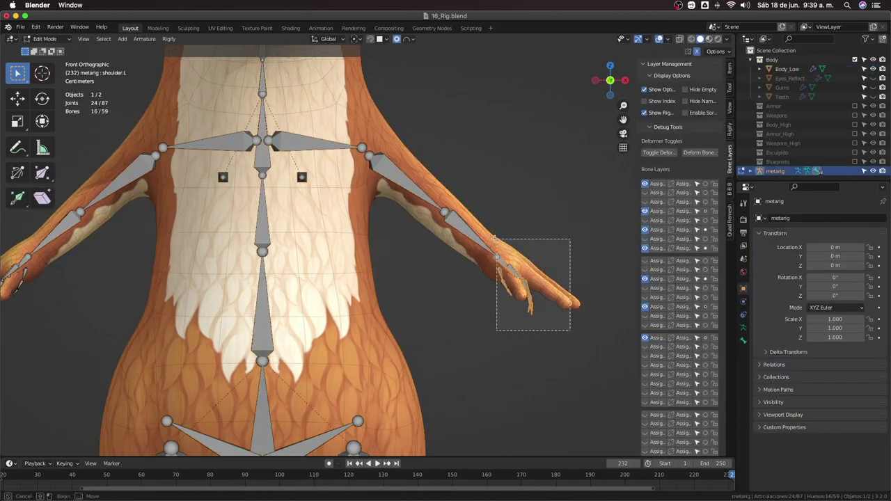
pyautogui.press('g')
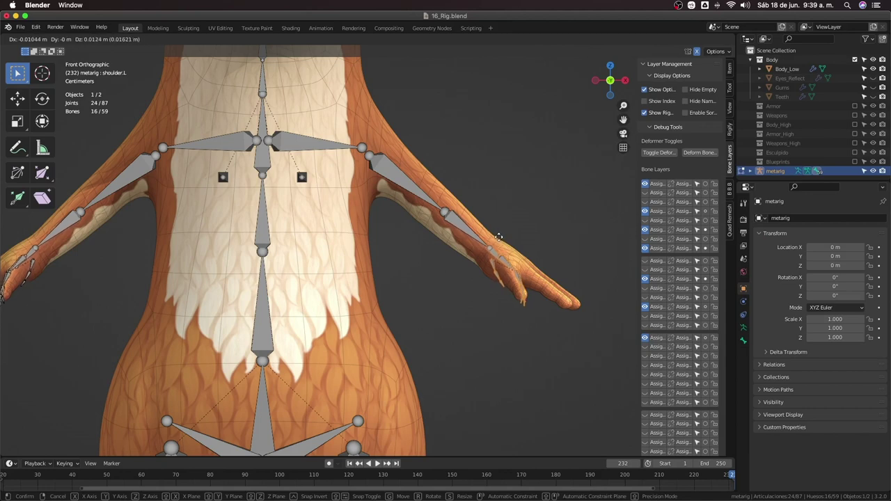
pyautogui.click(486, 218)
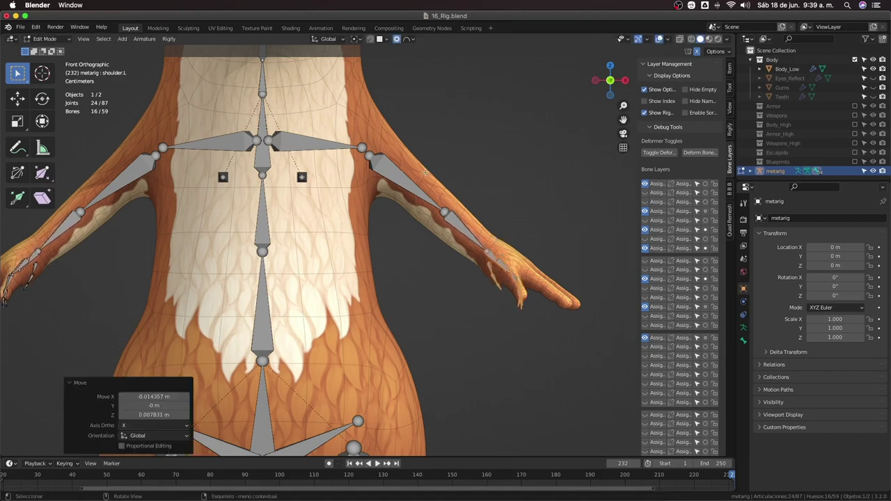
pyautogui.click(443, 211)
pyautogui.press('g')
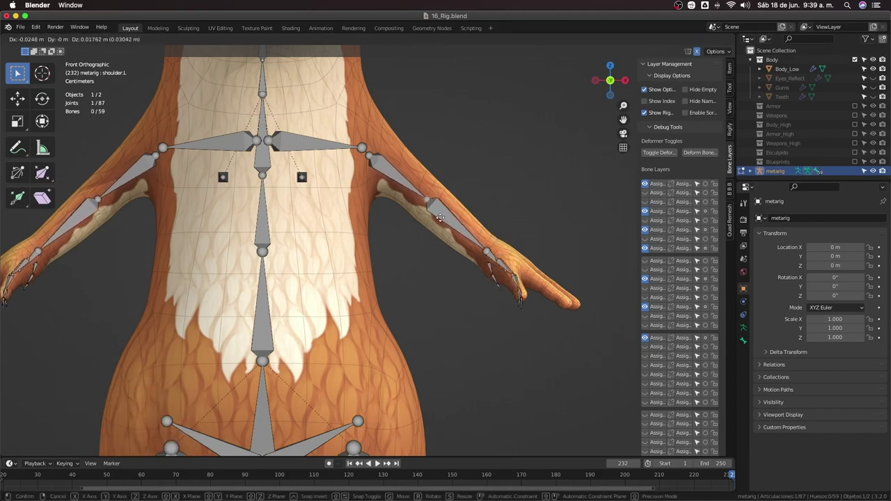
pyautogui.click(439, 218)
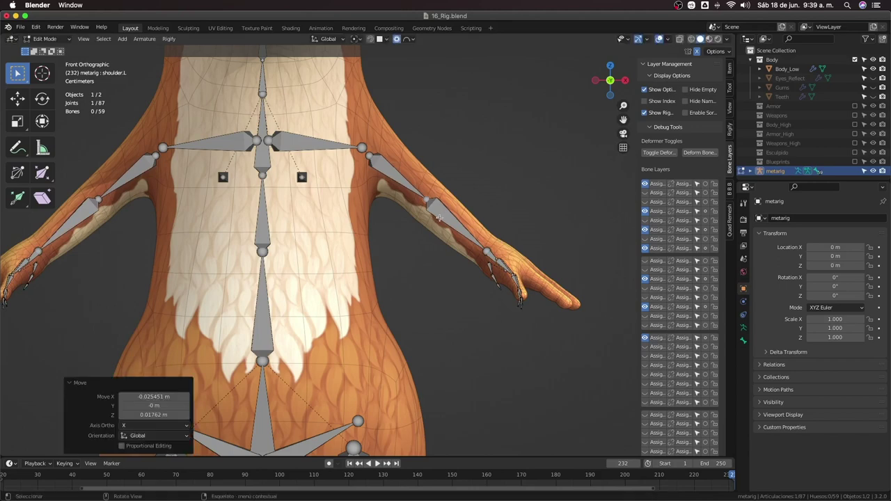
pyautogui.click(360, 145)
pyautogui.press('g')
pyautogui.click(363, 150)
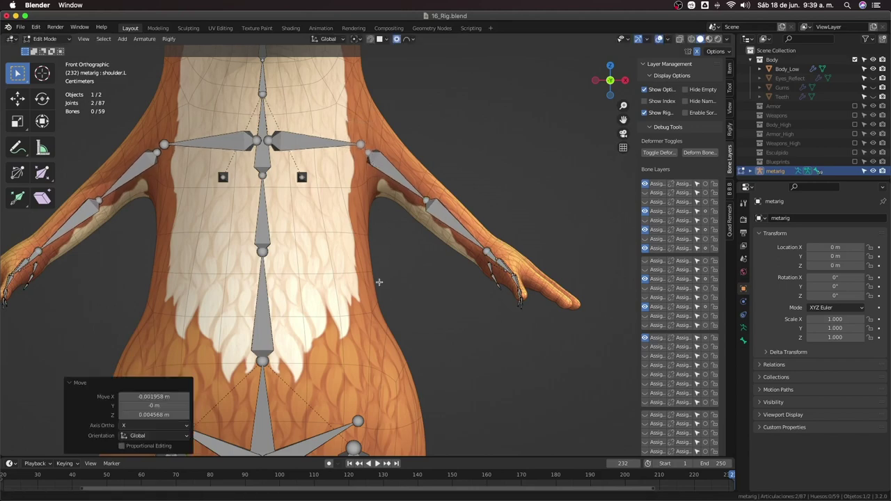
pyautogui.keyDown('shift'); pyautogui.moveTo(379, 282); pyautogui.dragTo(434, 222, button='middle'); pyautogui.keyUp('shift')
# Raise the right knee joint vertically, then view the rig from the side
pyautogui.click(394, 265)
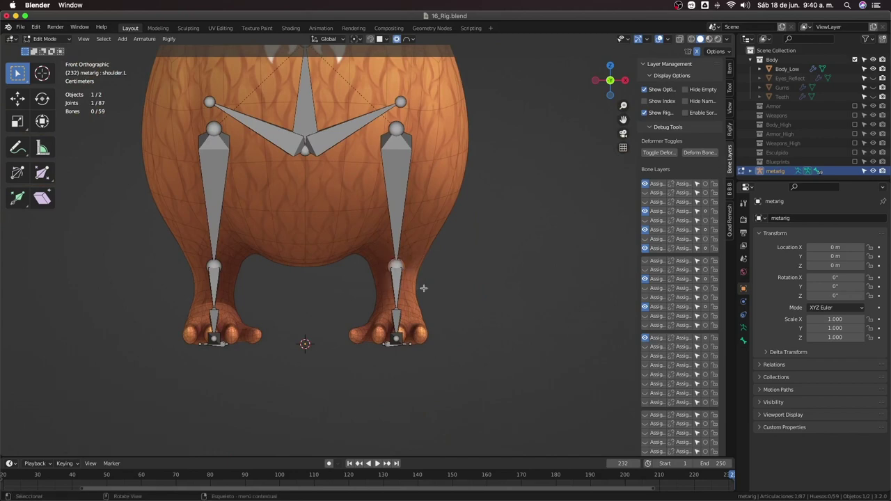
pyautogui.press('g')
pyautogui.press('z')
pyautogui.click(426, 281)
pyautogui.moveTo(407, 304); pyautogui.dragTo(392, 343, button='middle')
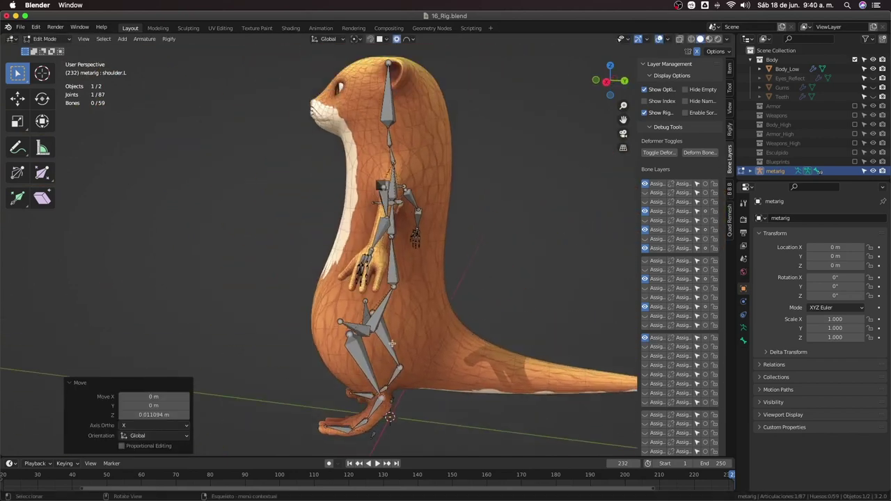
pyautogui.press('KP_7')
pyautogui.scroll(3, 461, 319)
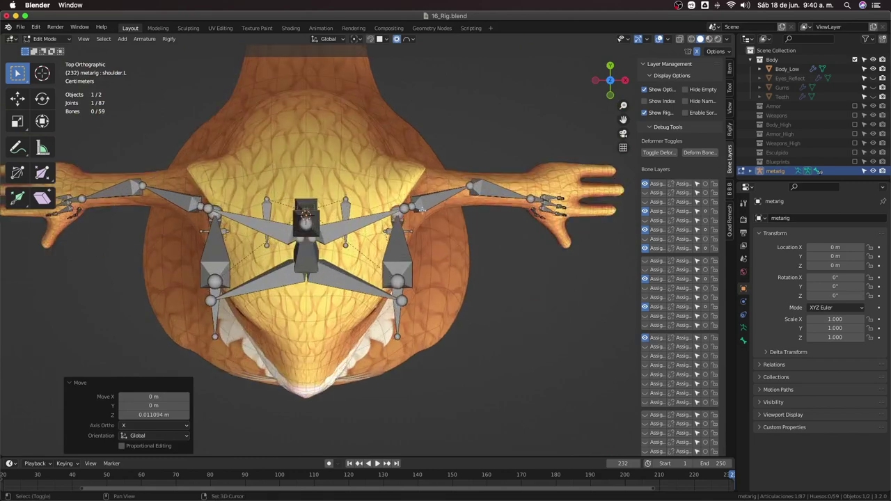
pyautogui.moveTo(421, 209); pyautogui.dragTo(411, 217, button='middle')
pyautogui.moveTo(404, 150); pyautogui.dragTo(397, 199, button='middle')
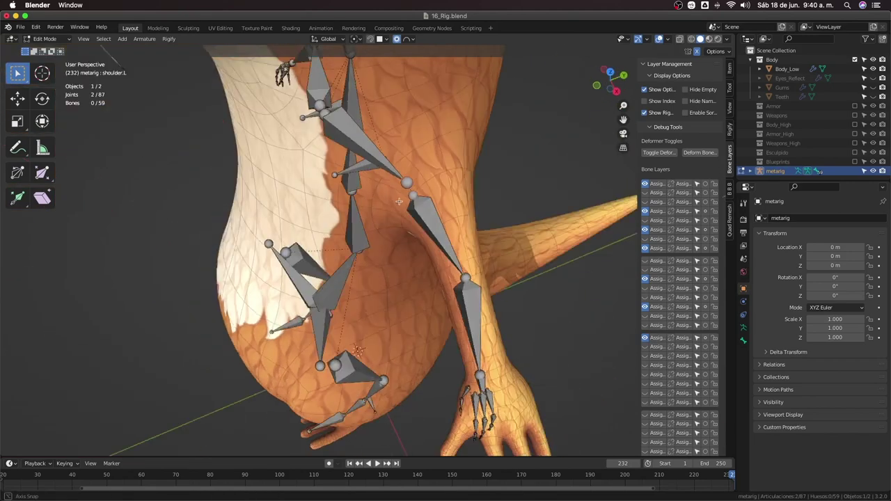
# Move a joint and the linked arm bone chain along Y
pyautogui.press('g')
pyautogui.press('y')
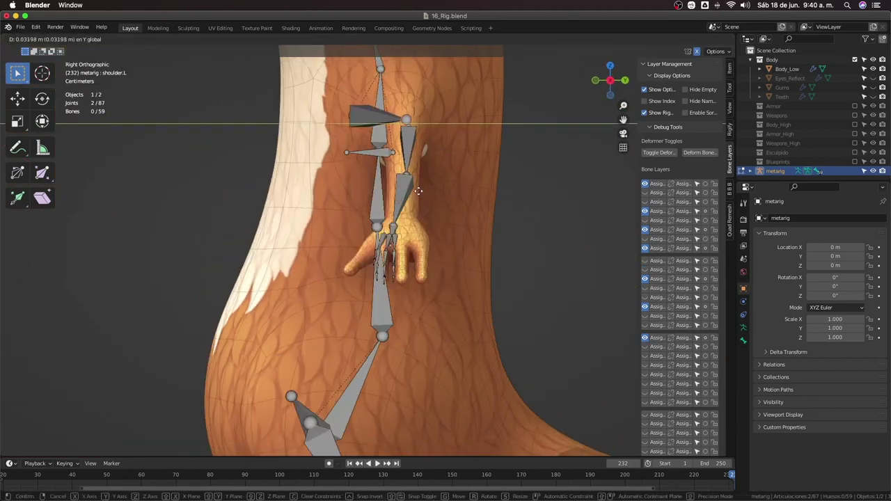
pyautogui.click(411, 190)
pyautogui.moveTo(411, 191); pyautogui.dragTo(390, 198, button='middle')
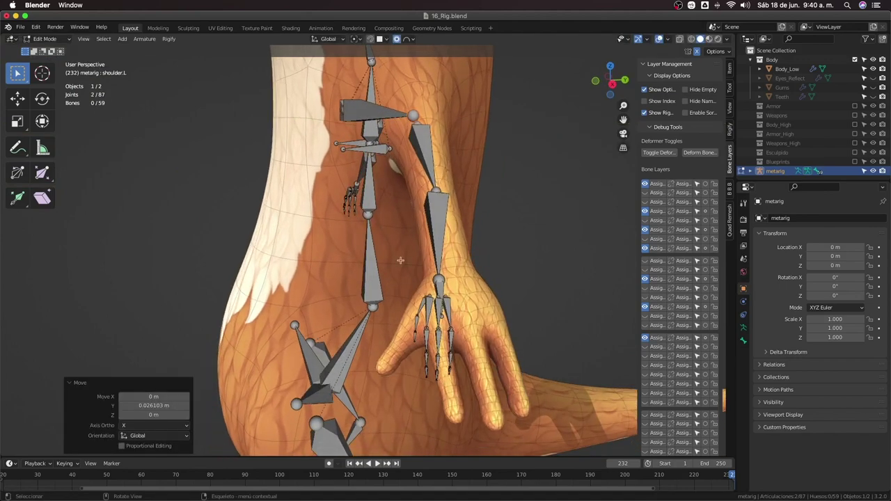
pyautogui.press('l')
pyautogui.moveTo(400, 261); pyautogui.dragTo(454, 310, button='middle')
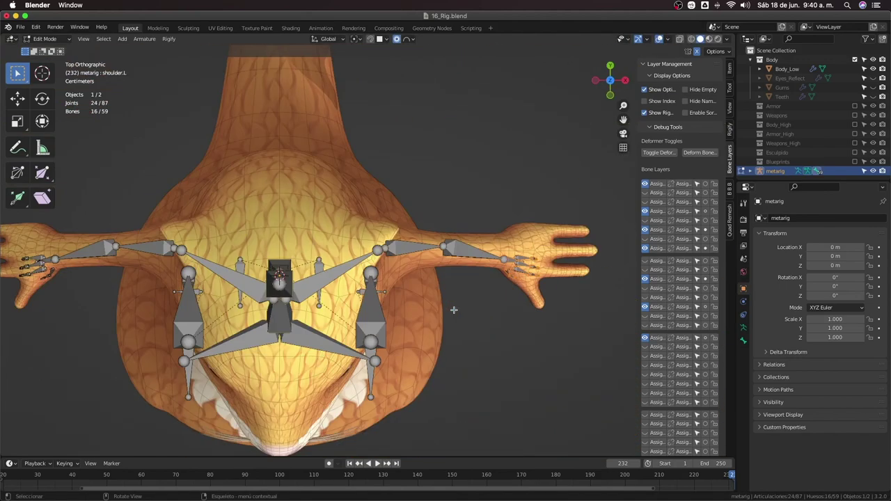
pyautogui.press('g')
pyautogui.press('y')
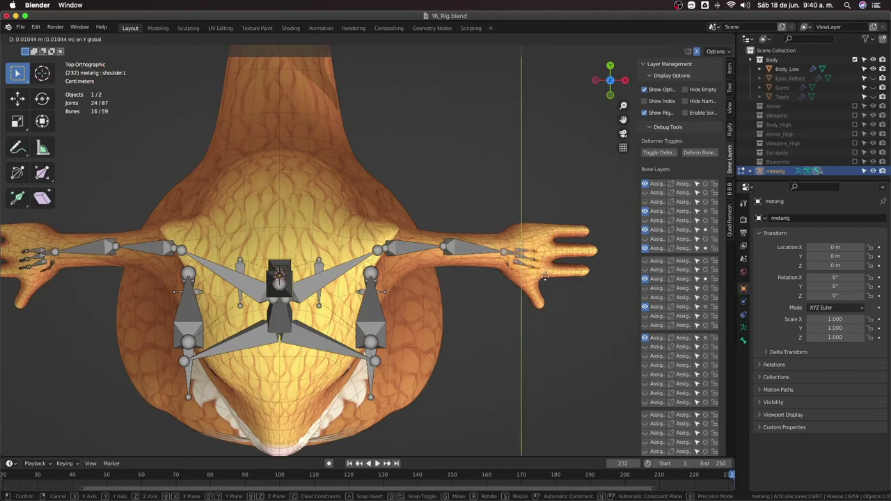
pyautogui.click(545, 275)
# Shift the wrist and another arm joint about -0.0104 m along Y, then centre the hand in front view
pyautogui.moveTo(424, 225); pyautogui.dragTo(458, 274)
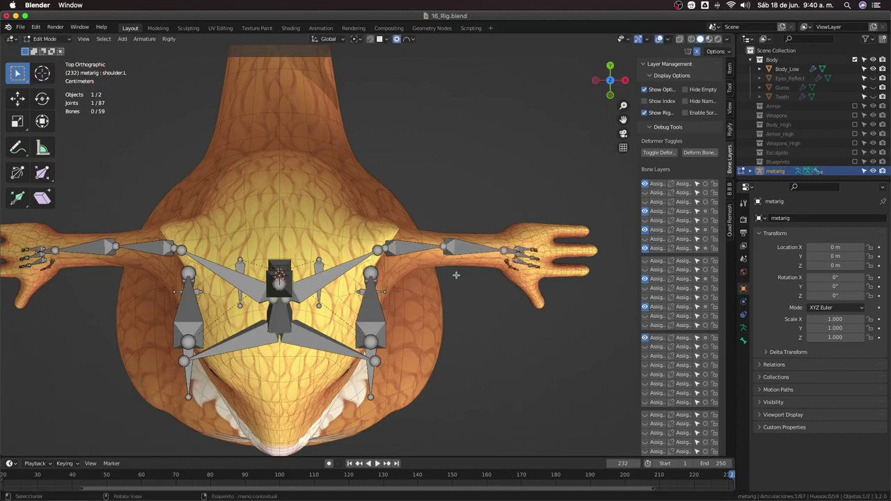
pyautogui.press('g')
pyautogui.press('y')
pyautogui.click(456, 276)
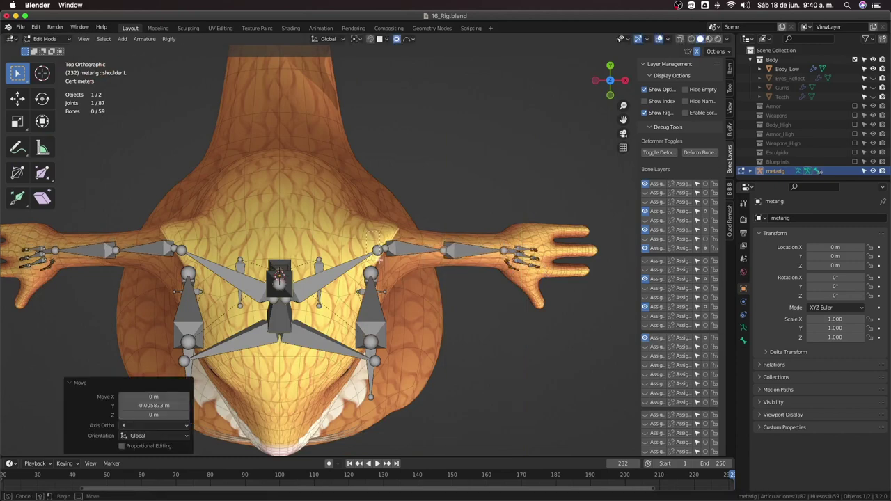
pyautogui.keyDown('shift'); pyautogui.click(382, 249); pyautogui.keyUp('shift')
pyautogui.press('g')
pyautogui.press('y')
pyautogui.click(470, 308)
pyautogui.scroll(-2, 470, 307)
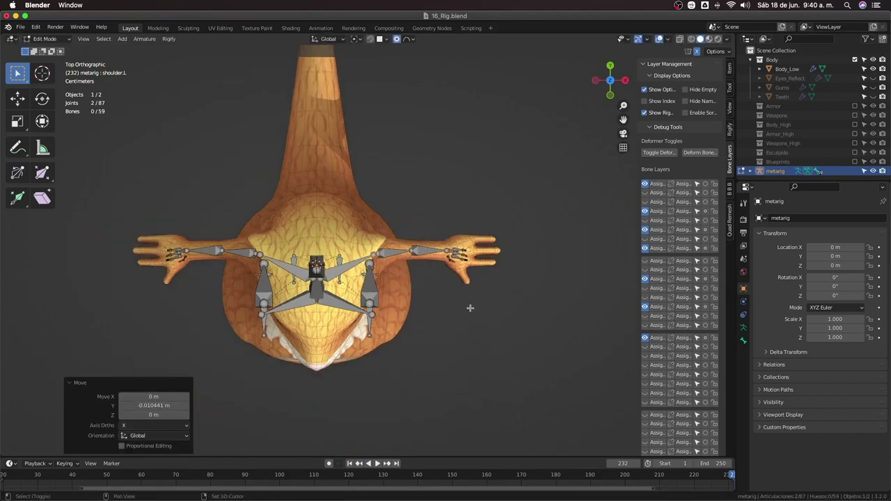
pyautogui.moveTo(470, 307)
pyautogui.mouseDown(button='middle')
pyautogui.moveTo(466, 295)
pyautogui.moveTo(425, 298)
pyautogui.moveTo(476, 312)
pyautogui.mouseUp(button='middle')
pyautogui.press('KP_1')
pyautogui.scroll(3, 460, 285)
pyautogui.scroll(1, 504, 342)
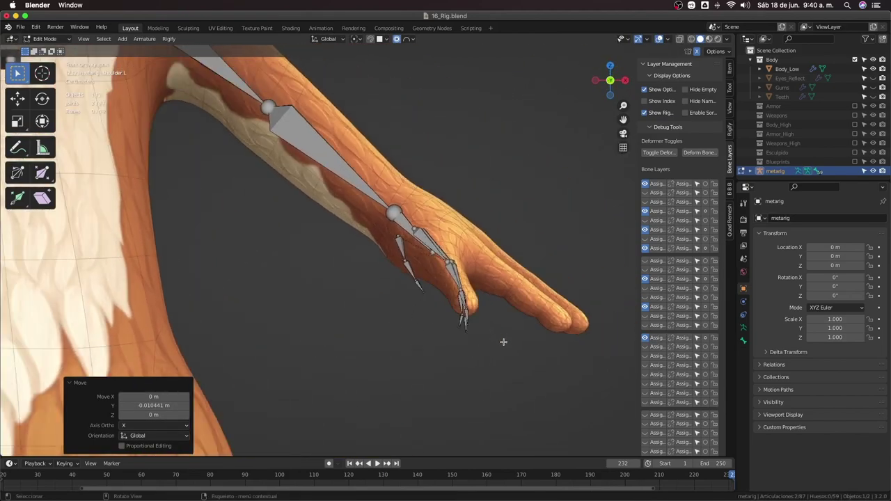
pyautogui.moveTo(504, 342)
pyautogui.keyDown('shift'); pyautogui.mouseDown(button='middle')
pyautogui.moveTo(440, 324)
pyautogui.moveTo(422, 334)
pyautogui.mouseUp(button='middle'); pyautogui.keyUp('shift')
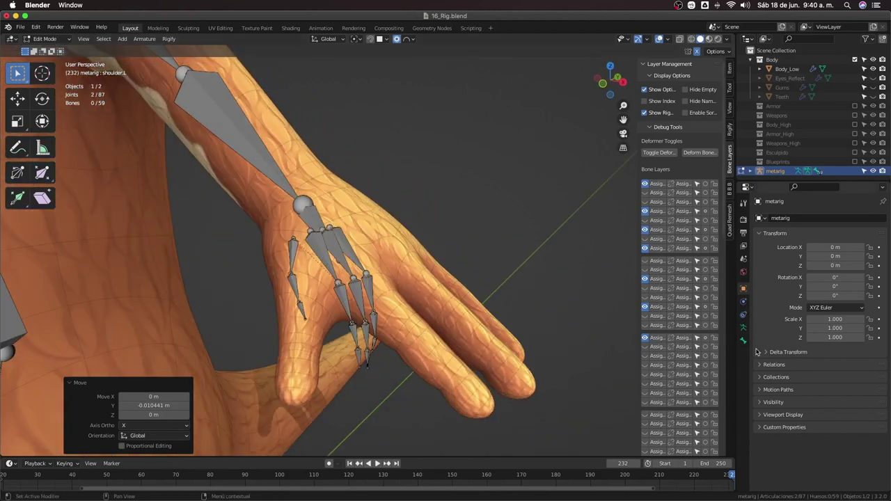
# Tick Axes under the metarig's Armature Viewport Display to show each bone's orientation
pyautogui.click(760, 403)
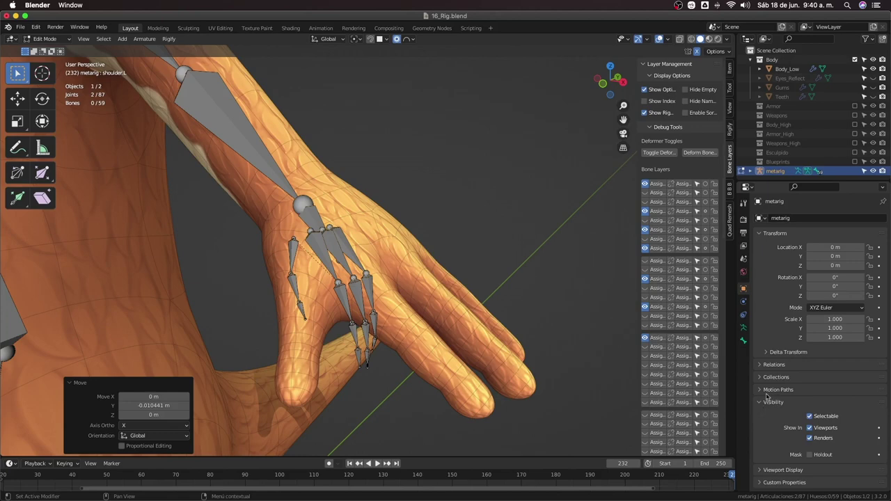
pyautogui.click(743, 329)
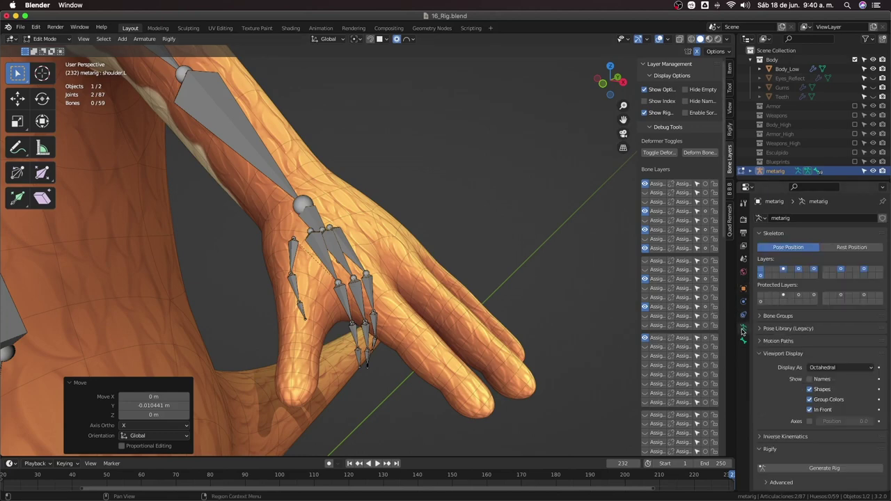
pyautogui.scroll(-2, 865, 333)
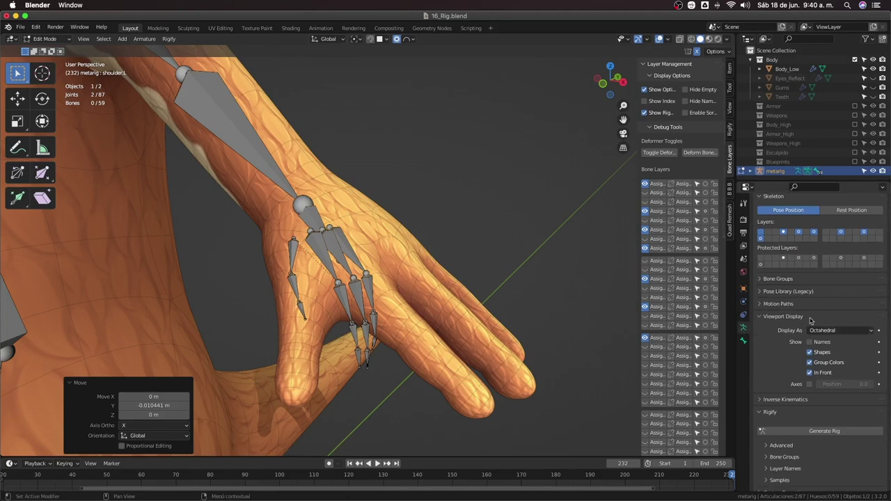
pyautogui.scroll(-1, 802, 356)
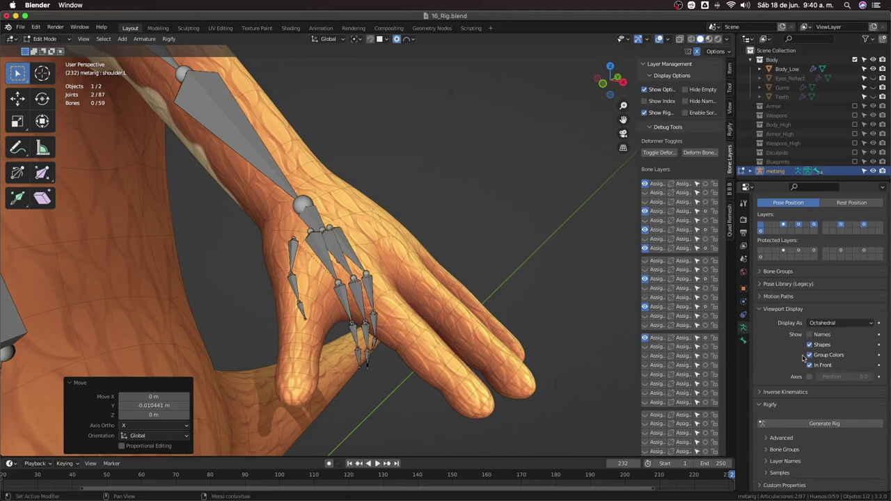
pyautogui.scroll(2, 803, 374)
pyautogui.scroll(-2, 807, 397)
pyautogui.click(810, 377)
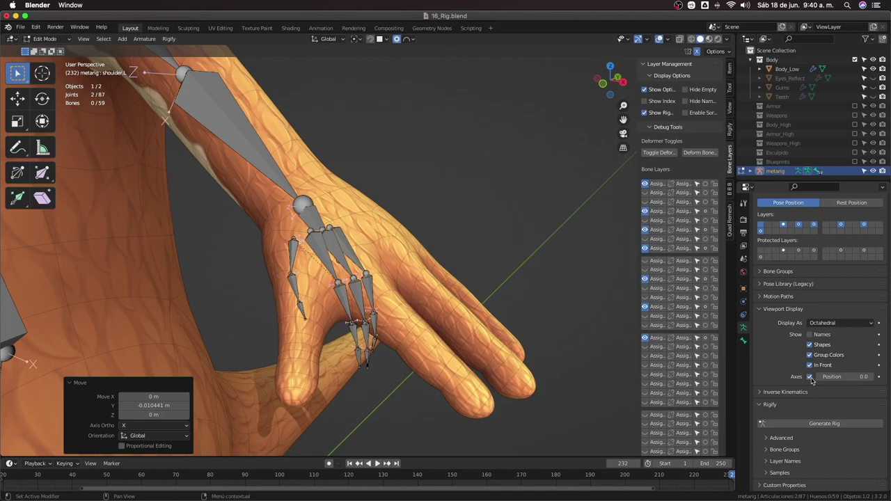
pyautogui.moveTo(418, 278)
pyautogui.mouseDown(button='middle')
pyautogui.moveTo(392, 239)
pyautogui.moveTo(273, 226)
pyautogui.mouseUp(button='middle')
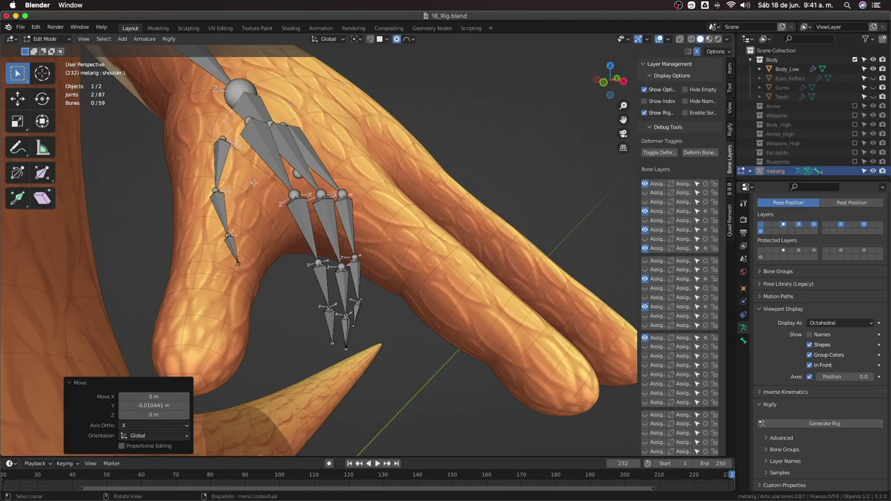
# Inspect the palm.01.L, f_index.01.L and f_index.02.L bones of the left hand
pyautogui.click(267, 152)
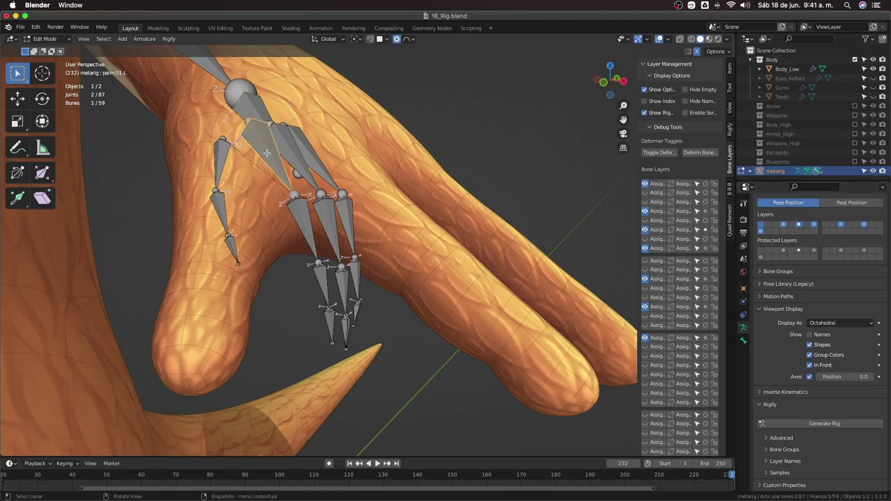
pyautogui.click(293, 223)
pyautogui.click(321, 304)
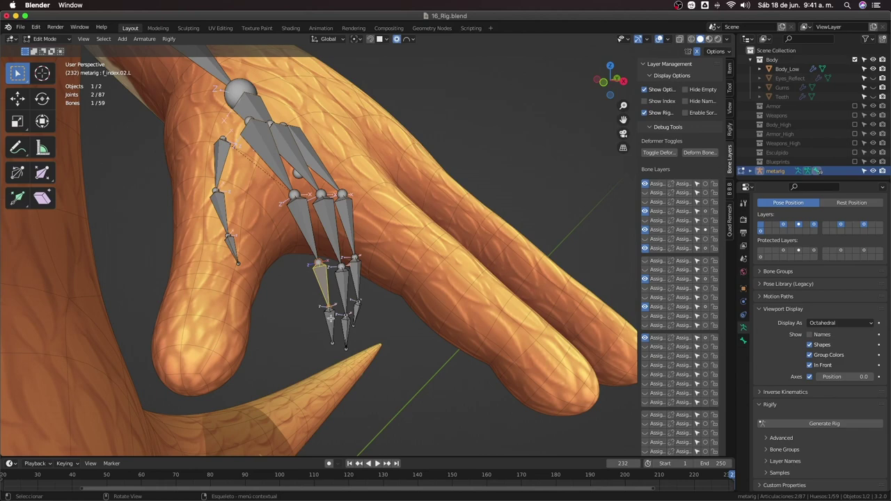
pyautogui.scroll(-3, 330, 320)
pyautogui.scroll(-5, 177, 202)
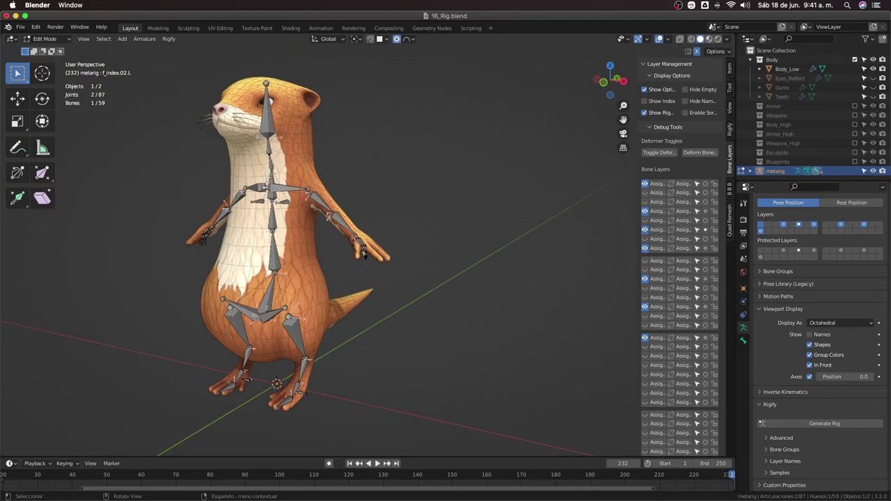
pyautogui.scroll(3, 293, 205)
pyautogui.scroll(3, 306, 213)
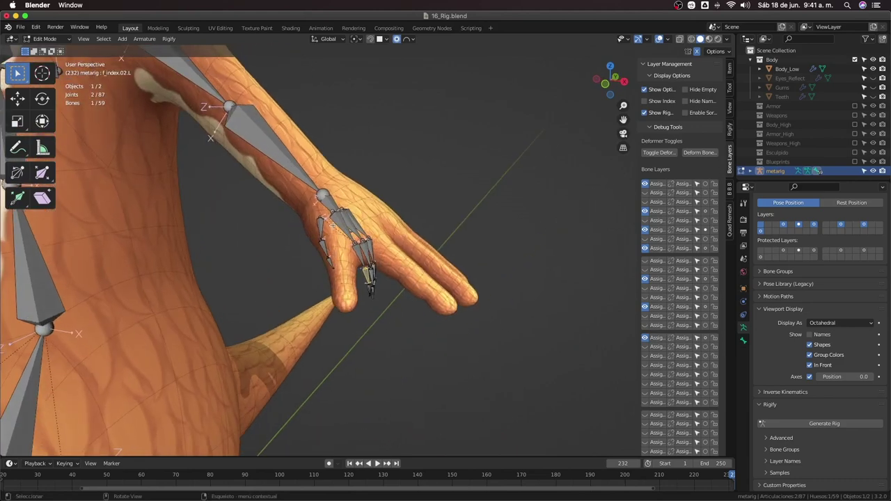
pyautogui.scroll(1, 319, 222)
pyautogui.moveTo(318, 222); pyautogui.dragTo(391, 259, button='middle')
pyautogui.scroll(2, 391, 259)
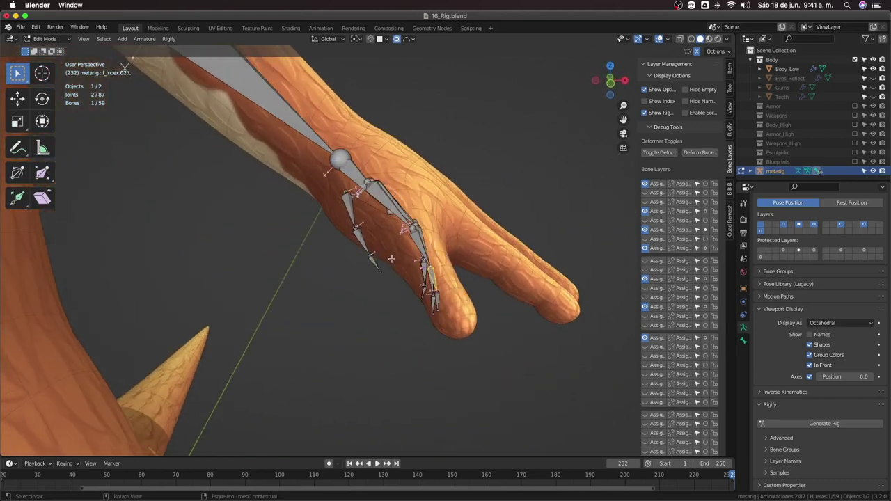
# In front view, move the box-selected finger bones into the otter's fingers, then switch to Pose Mode
pyautogui.press('KP_1')
pyautogui.press('KP_5')
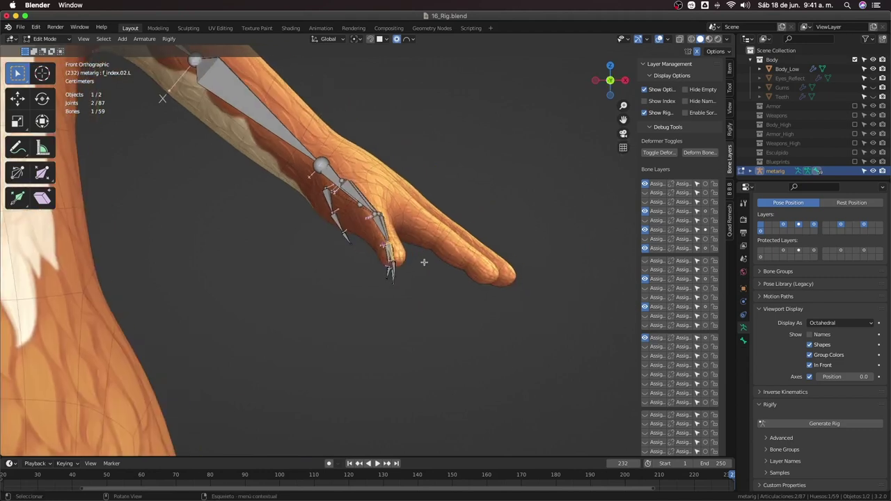
pyautogui.moveTo(418, 277); pyautogui.dragTo(470, 347)
pyautogui.moveTo(410, 258); pyautogui.dragTo(320, 152)
pyautogui.press('g')
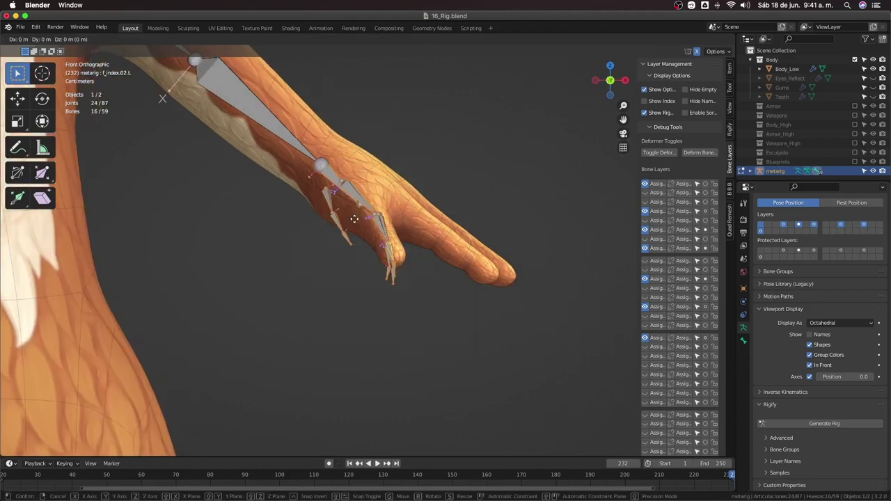
pyautogui.click(355, 218)
pyautogui.click(373, 295)
pyautogui.moveTo(373, 295)
pyautogui.mouseDown(button='middle')
pyautogui.moveTo(418, 297)
pyautogui.moveTo(329, 294)
pyautogui.moveTo(294, 280)
pyautogui.mouseUp(button='middle')
pyautogui.scroll(3, 358, 286)
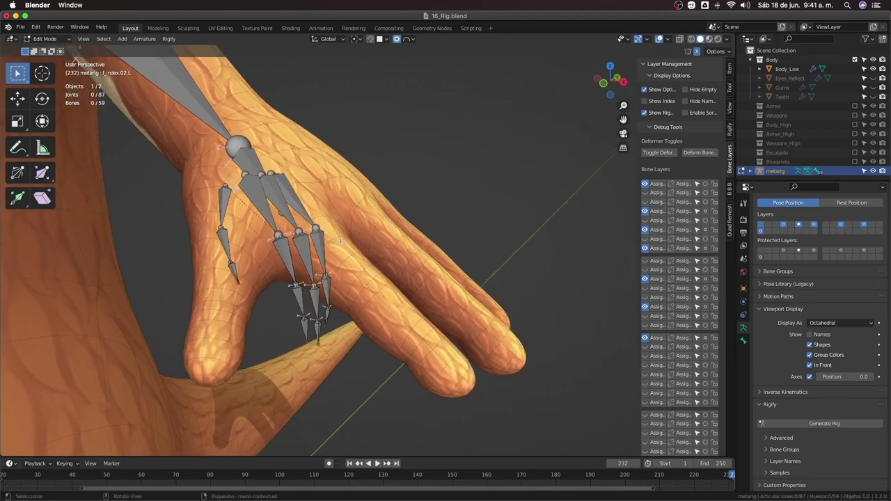
pyautogui.hotkey('ctrl', 'Tab')
# Enter Pose Mode and test-rotate the ring-finger bone f_ring.02.L
pyautogui.click(315, 292)
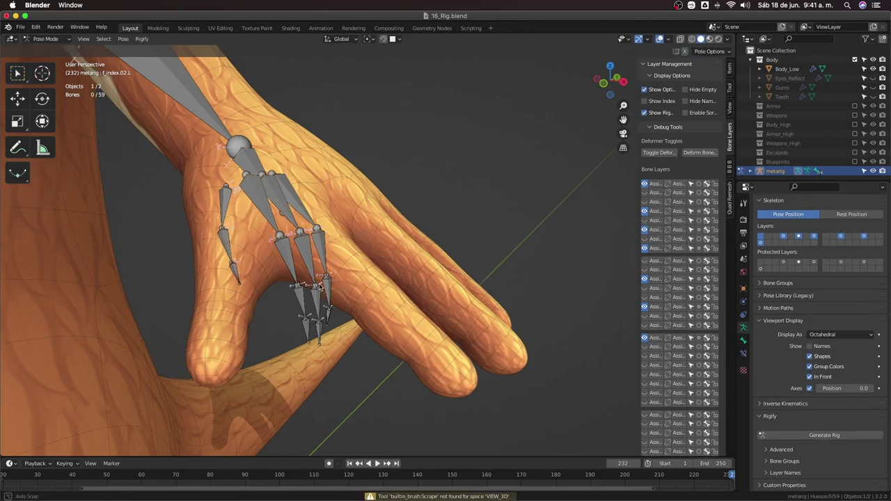
pyautogui.moveTo(319, 285)
pyautogui.mouseDown(button='middle')
pyautogui.moveTo(341, 278)
pyautogui.moveTo(360, 306)
pyautogui.mouseUp(button='middle')
pyautogui.click(360, 306)
pyautogui.press('r')
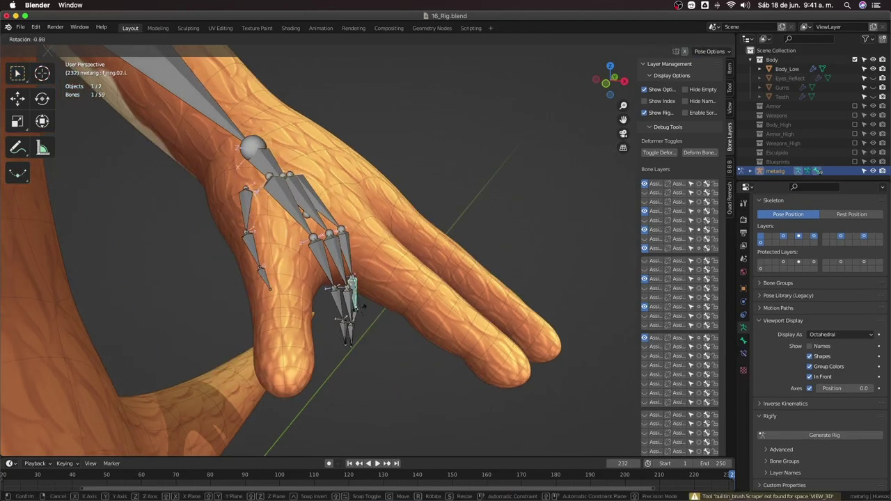
pyautogui.click(360, 307)
pyautogui.rightClick(360, 306)
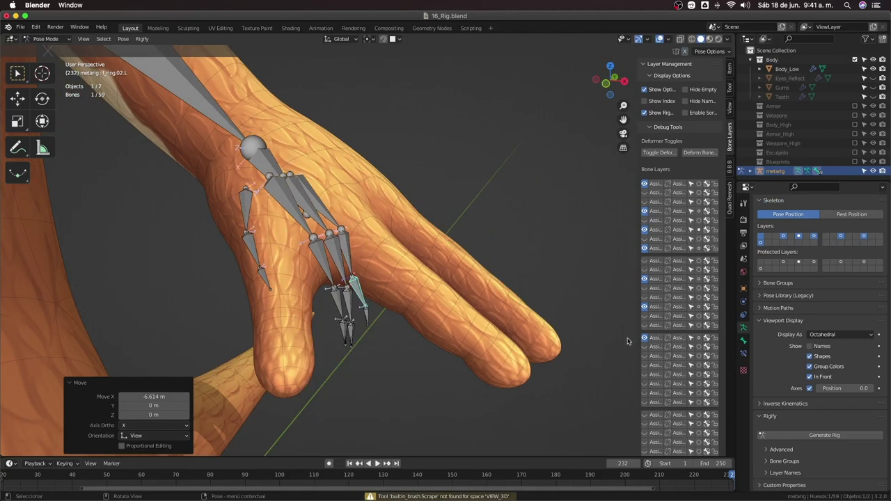
pyautogui.press('r')
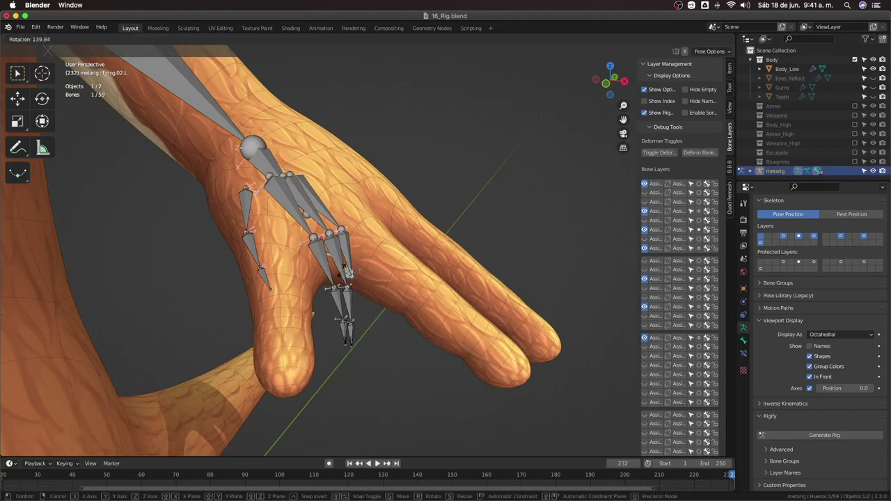
pyautogui.click(348, 273)
pyautogui.click(407, 404)
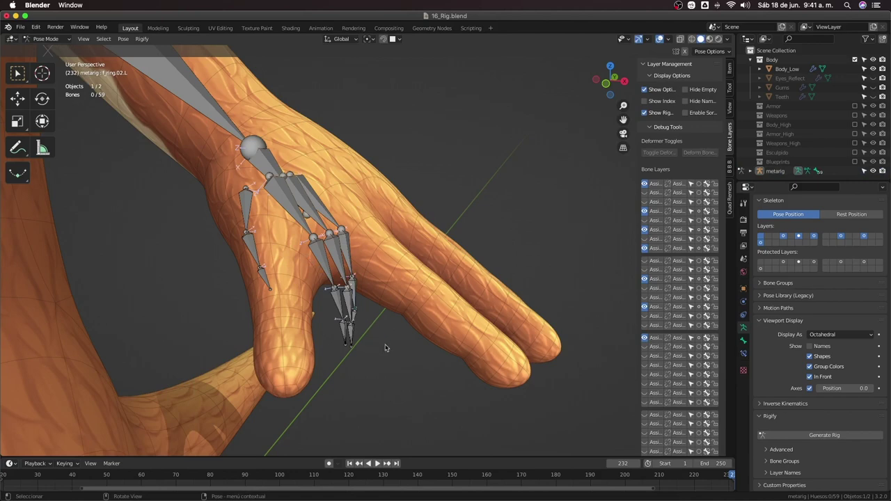
# Paint-select the finger bones, change the rotation pivot, and trial-rotate them on local X before cancelling
pyautogui.press('c')
pyautogui.moveTo(349, 328); pyautogui.dragTo(338, 318)
pyautogui.rightClick(346, 291)
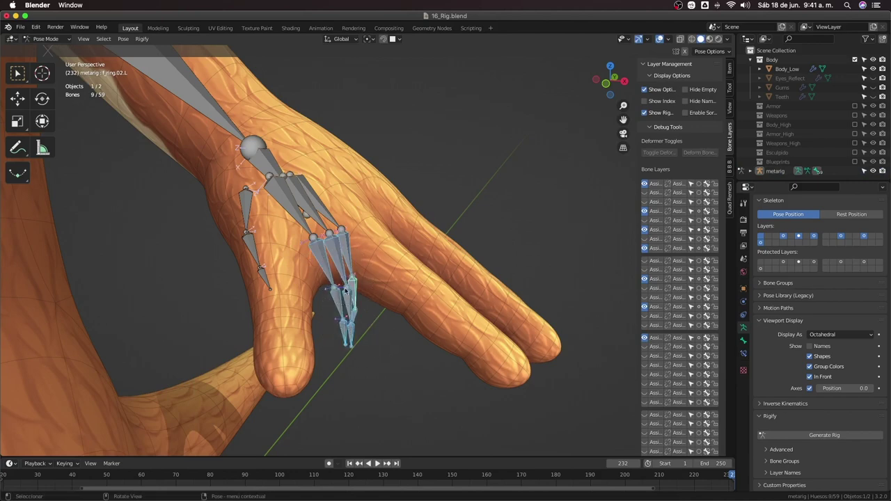
pyautogui.click(367, 39)
pyautogui.click(380, 61)
pyautogui.press('r')
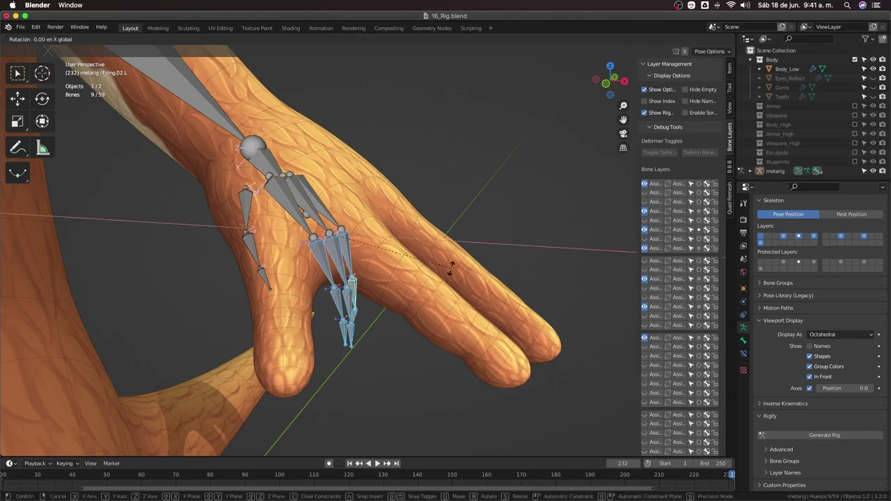
pyautogui.press('x')
pyautogui.press('x')
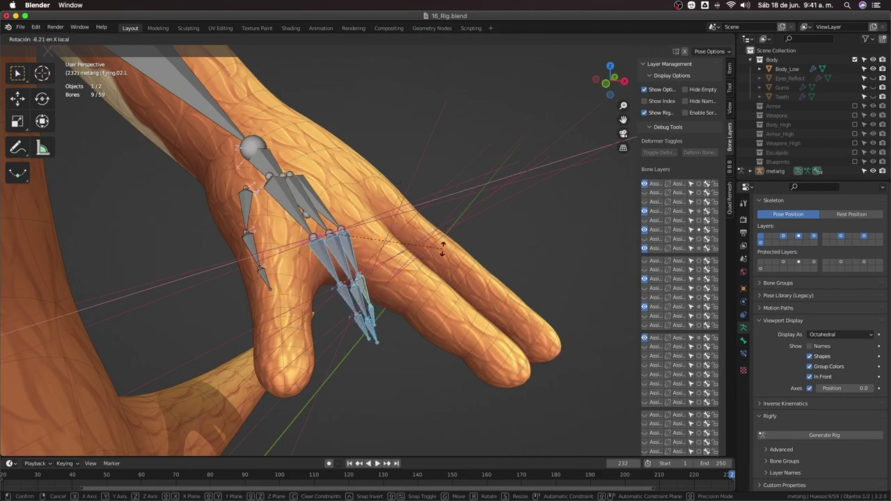
pyautogui.rightClick(392, 352)
pyautogui.scroll(5, 343, 312)
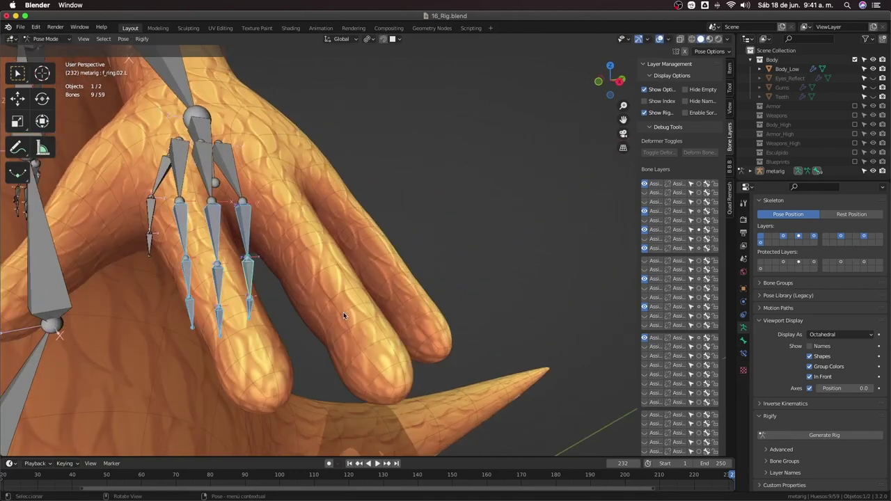
pyautogui.moveTo(343, 312)
pyautogui.mouseDown(button='middle')
pyautogui.moveTo(349, 319)
pyautogui.moveTo(320, 326)
pyautogui.moveTo(331, 321)
pyautogui.mouseUp(button='middle')
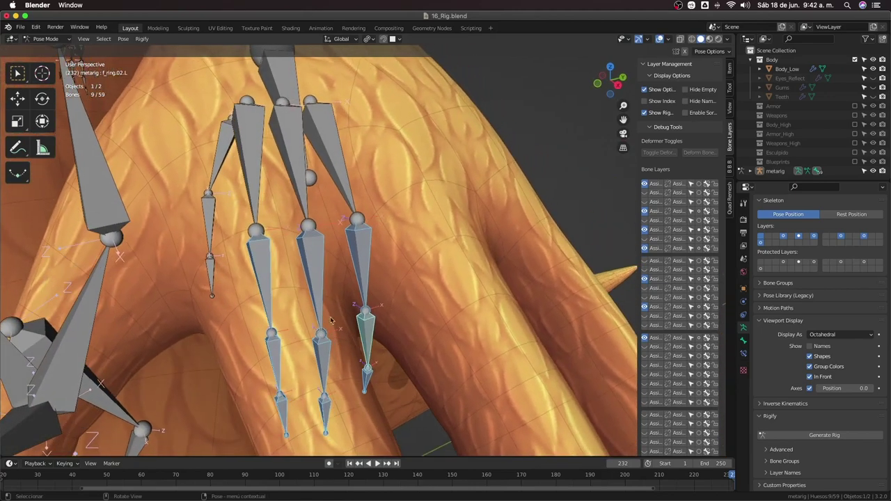
# Switch viewport shading so the otter mesh shows in a single plain colour
pyautogui.click(728, 39)
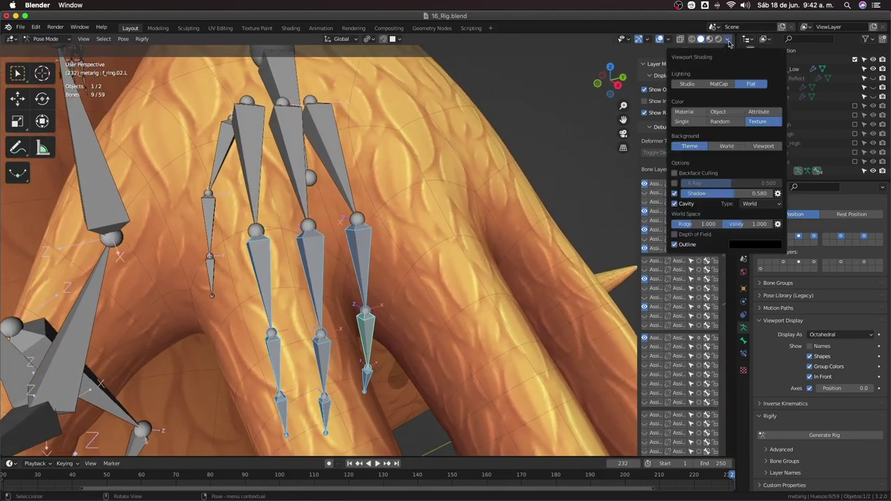
pyautogui.click(684, 121)
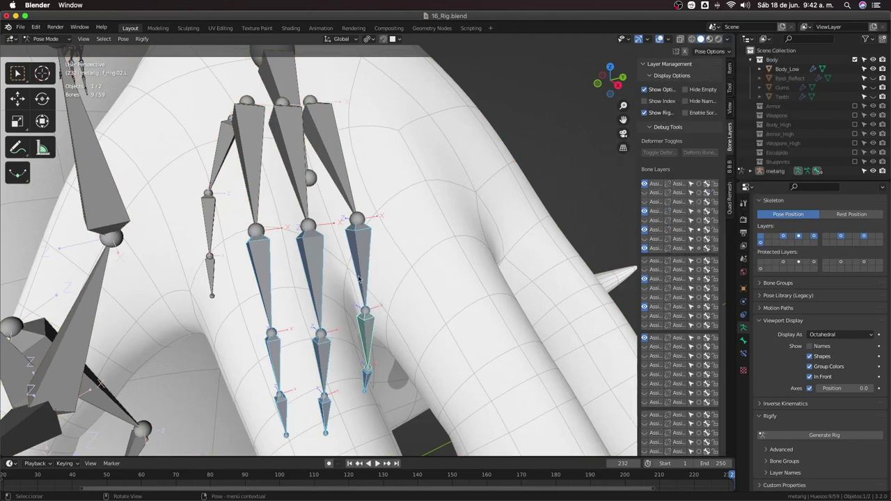
pyautogui.moveTo(353, 224)
pyautogui.mouseDown(button='middle')
pyautogui.moveTo(412, 231)
pyautogui.moveTo(352, 231)
pyautogui.mouseUp(button='middle')
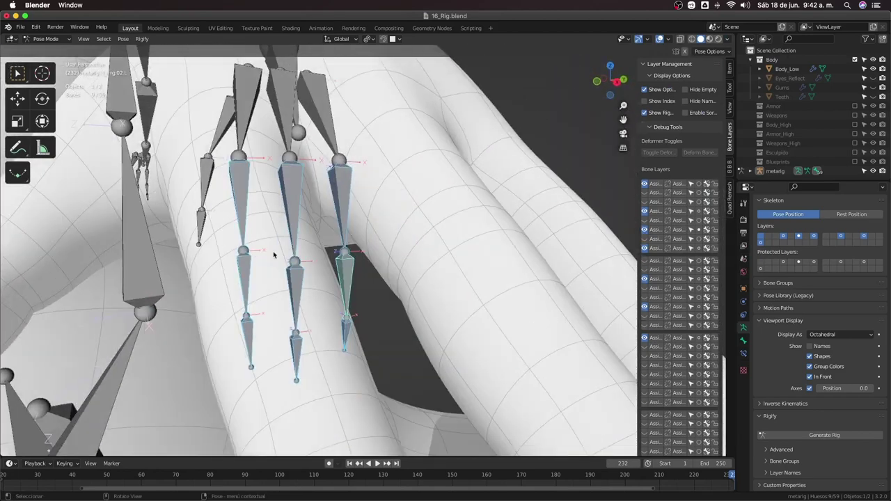
# Rotate the selected finger bones about their local X axis to match the mesh fingers
pyautogui.press('r')
pyautogui.press('x')
pyautogui.press('x')
pyautogui.click(373, 313)
pyautogui.moveTo(347, 298); pyautogui.dragTo(368, 295, button='middle')
# In Edit Mode, adjust the roll of the middle finger's middle bone
pyautogui.press('Tab')
pyautogui.click(349, 293)
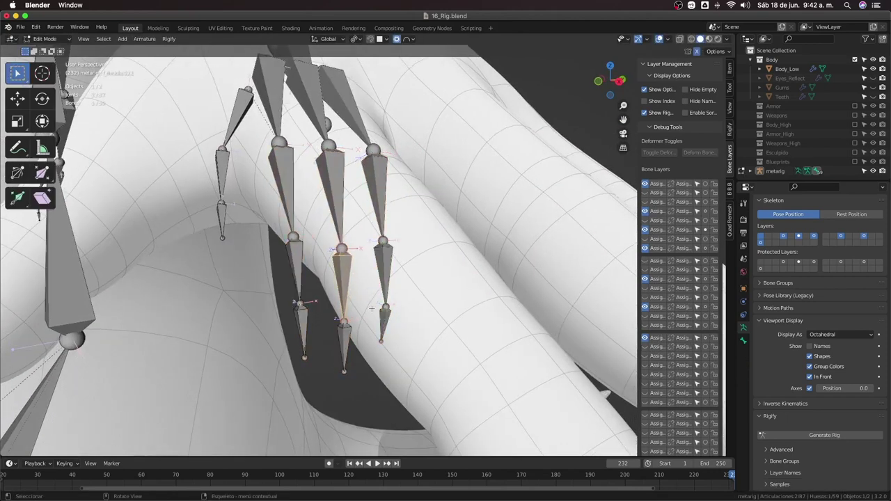
pyautogui.press('r')
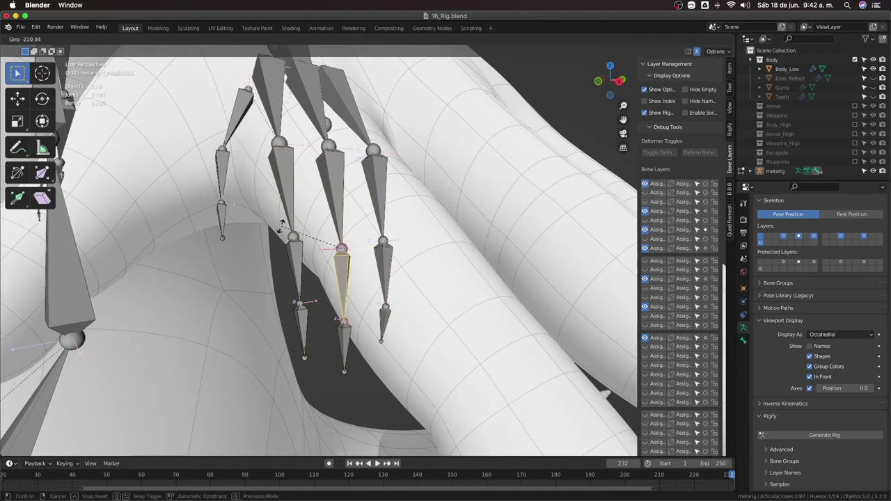
pyautogui.click(300, 225)
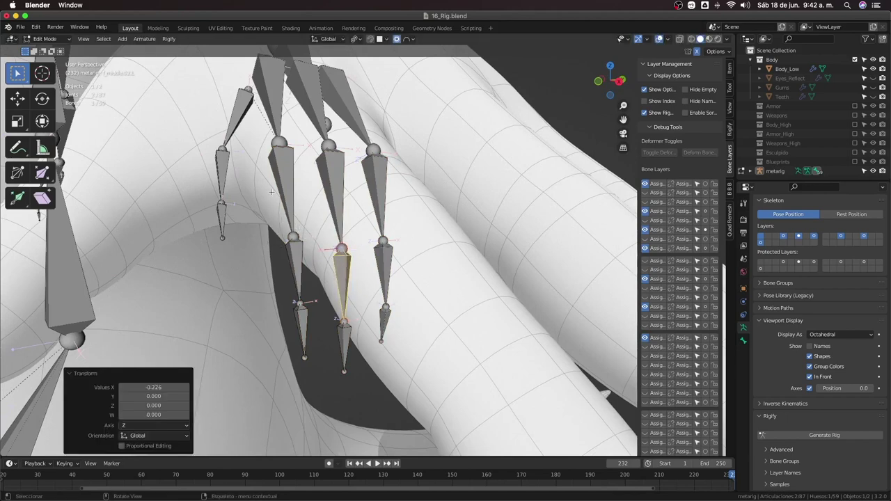
# Test-rotate that bone in Pose Mode, then undo the test
pyautogui.hotkey('ctrl', 'Tab')
pyautogui.press('r')
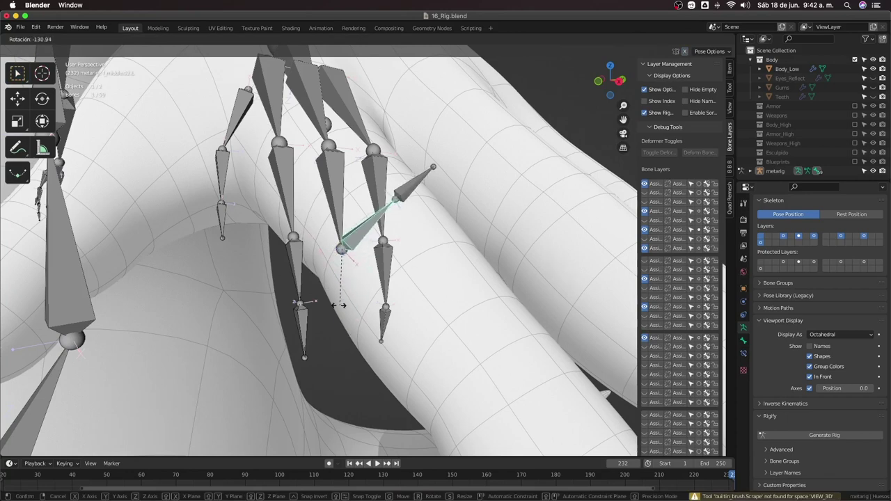
pyautogui.click(351, 329)
pyautogui.hotkey('ctrl', 'z')
# Curl the three fingers' bones together on their local X axis, then deselect and return to Edit Mode
pyautogui.press('c')
pyautogui.moveTo(380, 356); pyautogui.dragTo(358, 348)
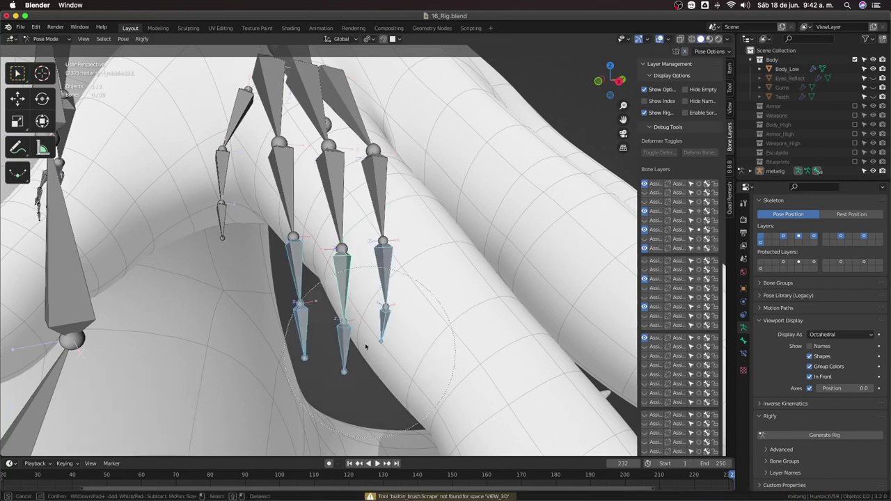
pyautogui.press('r')
pyautogui.press('x')
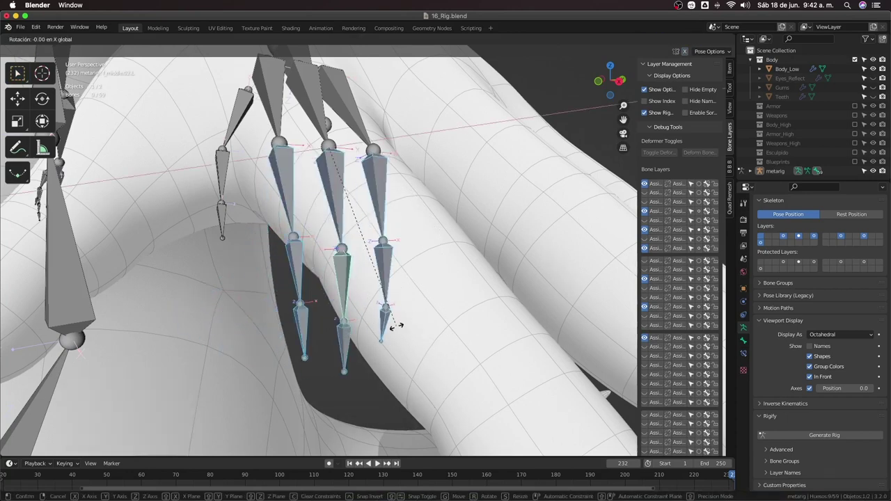
pyautogui.press('x')
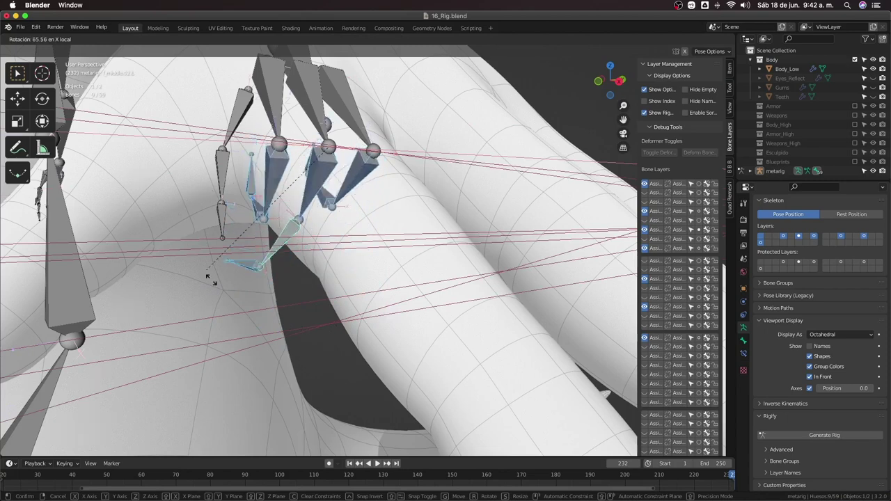
pyautogui.click(344, 304)
pyautogui.scroll(-5, 344, 304)
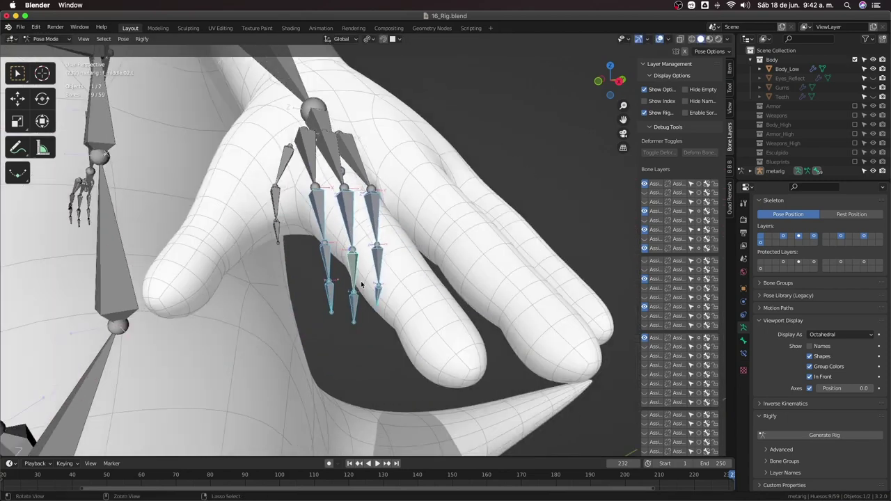
pyautogui.hotkey('alt', 'a')
pyautogui.press('Tab')
pyautogui.moveTo(372, 276)
pyautogui.mouseDown(button='middle')
pyautogui.moveTo(450, 298)
pyautogui.moveTo(357, 271)
pyautogui.mouseUp(button='middle')
pyautogui.click(326, 226)
pyautogui.moveTo(326, 225); pyautogui.dragTo(335, 238, button='middle')
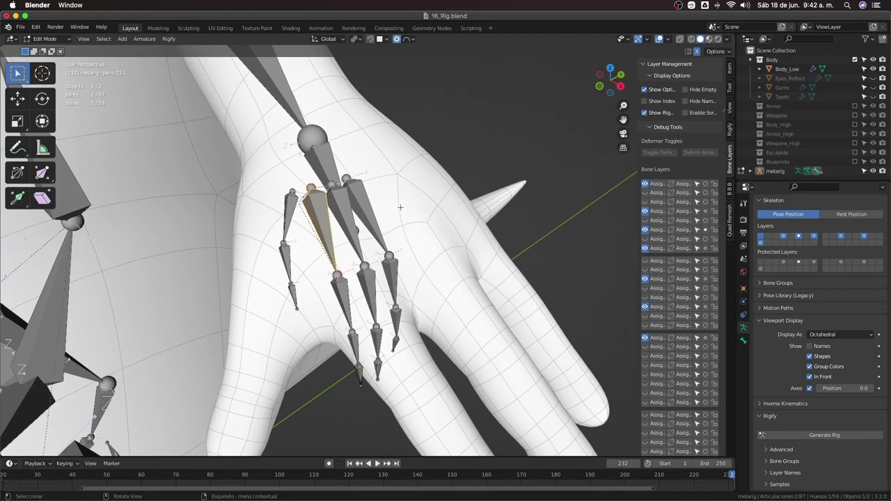
pyautogui.moveTo(400, 207); pyautogui.dragTo(333, 268, button='middle')
pyautogui.scroll(-2, 333, 268)
pyautogui.click(335, 193)
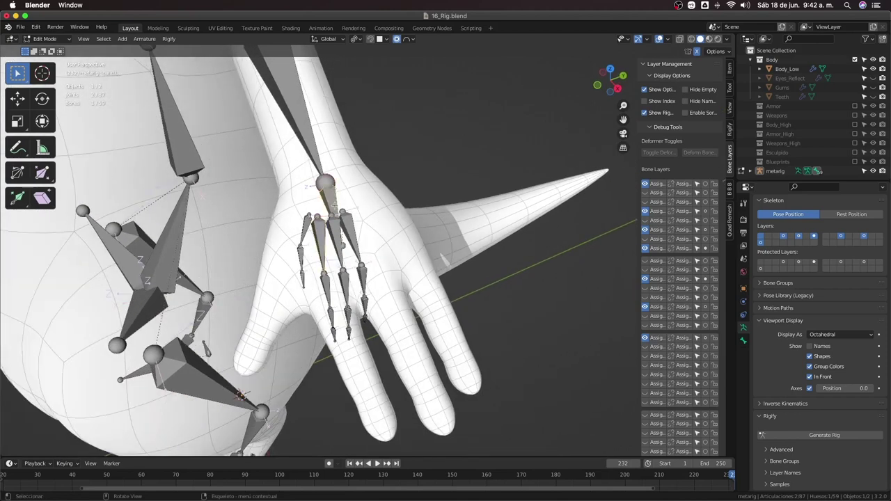
pyautogui.click(322, 251)
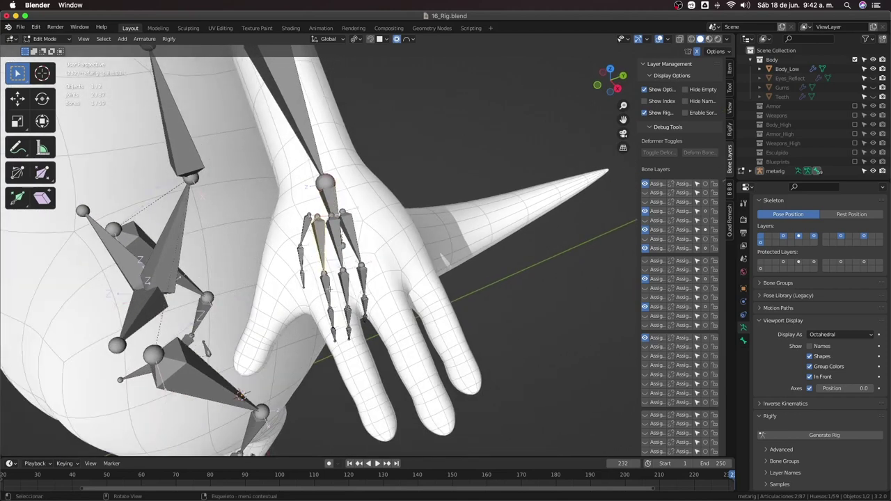
pyautogui.click(327, 289)
pyautogui.moveTo(327, 303); pyautogui.dragTo(369, 339, button='middle')
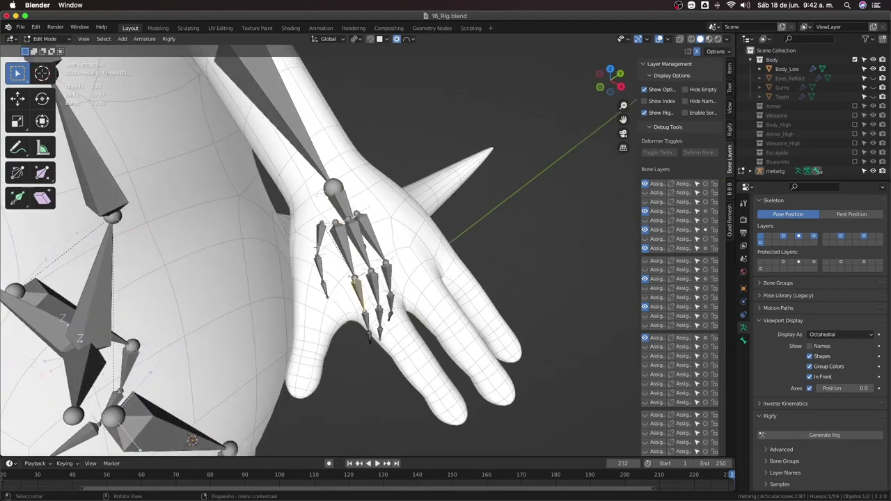
pyautogui.click(316, 243)
pyautogui.click(343, 252)
pyautogui.moveTo(370, 339)
pyautogui.mouseDown(button='middle')
pyautogui.moveTo(463, 323)
pyautogui.moveTo(418, 342)
pyautogui.moveTo(424, 359)
pyautogui.moveTo(307, 301)
pyautogui.mouseUp(button='middle')
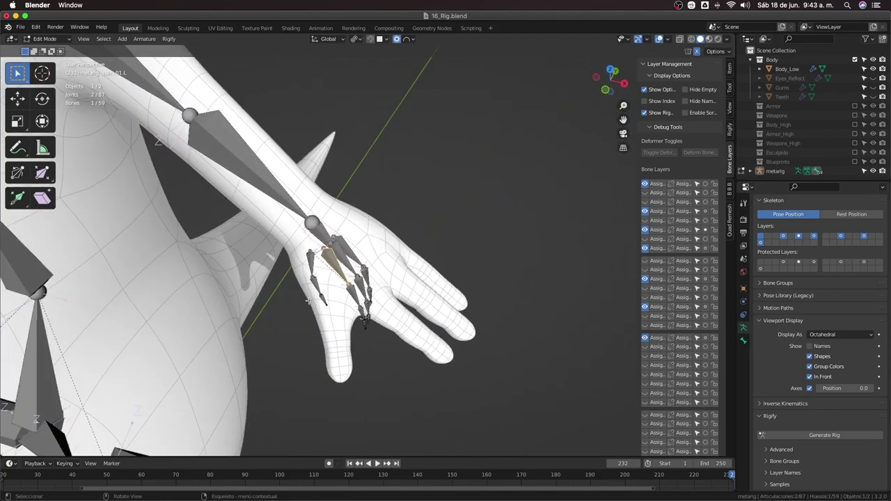
pyautogui.moveTo(302, 244)
pyautogui.mouseDown()
pyautogui.moveTo(320, 312)
pyautogui.moveTo(312, 306)
pyautogui.mouseUp()
# Circle-select all the finger bones and hide them
pyautogui.press('c')
pyautogui.moveTo(378, 339); pyautogui.dragTo(377, 298)
pyautogui.rightClick(376, 298)
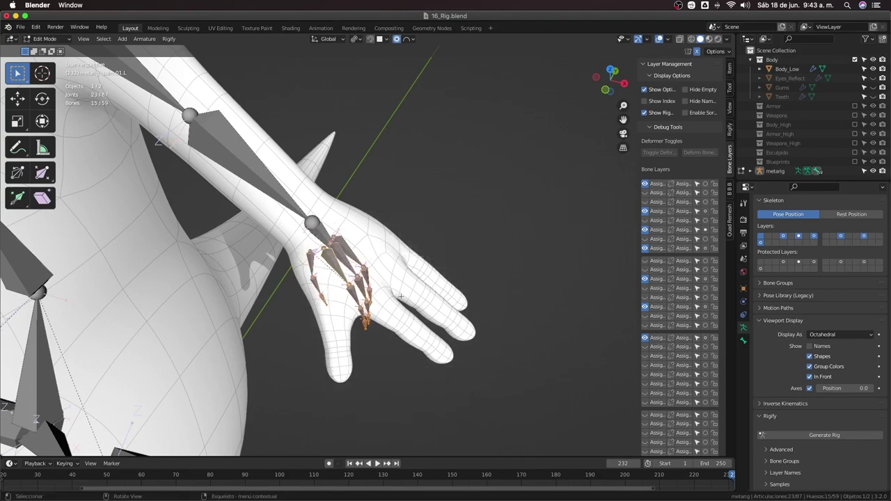
pyautogui.press('h')
# From the front, move the palm bone's tip and upper joint further into the hand
pyautogui.moveTo(351, 239); pyautogui.dragTo(351, 230, button='middle')
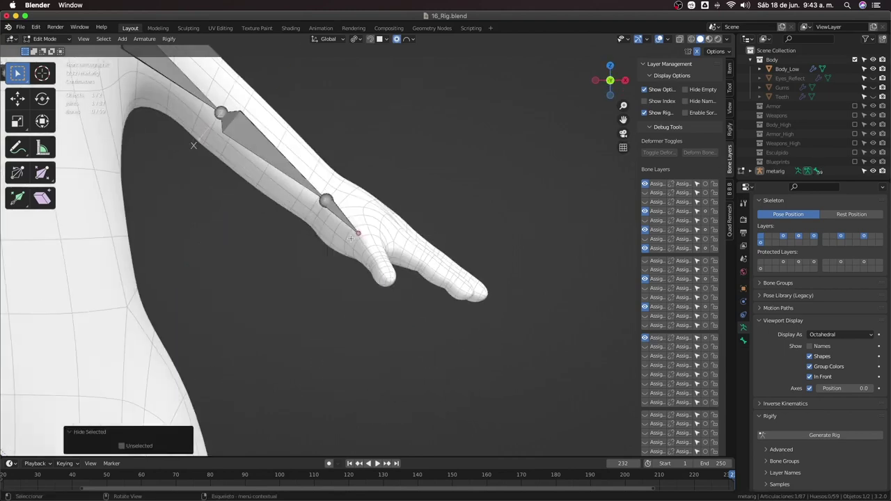
pyautogui.click(358, 233)
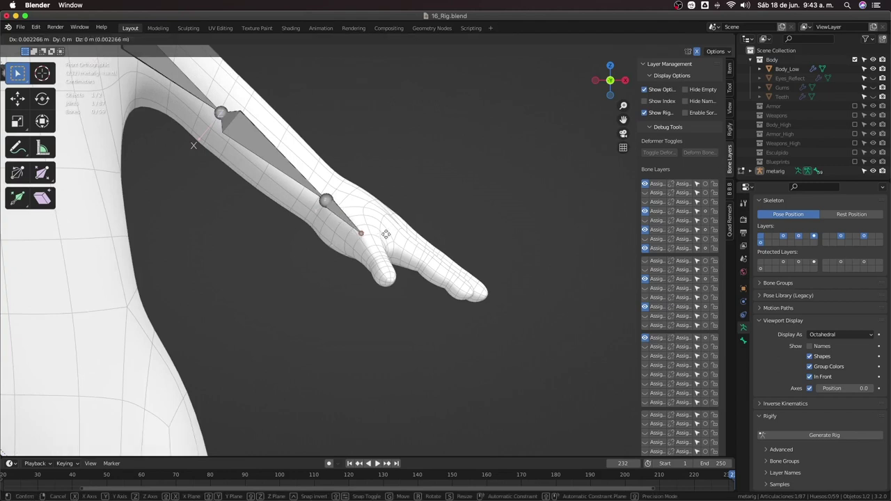
pyautogui.press('g')
pyautogui.click(420, 247)
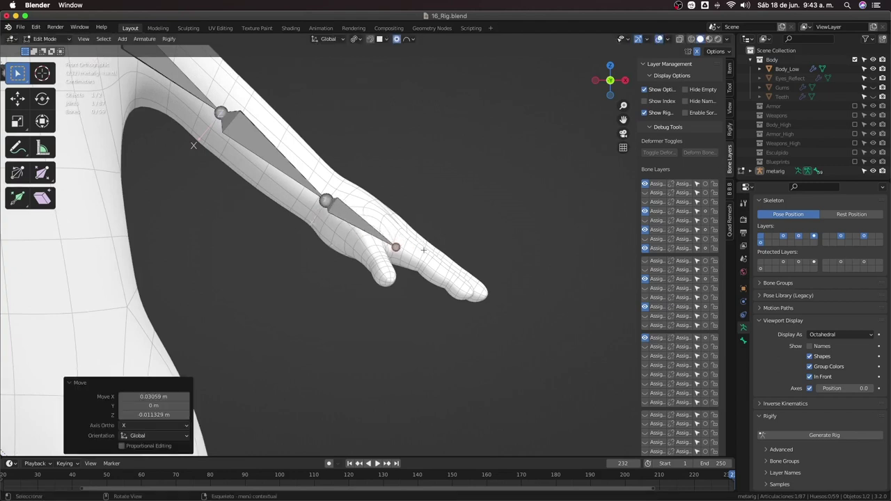
pyautogui.click(325, 201)
pyautogui.press('g')
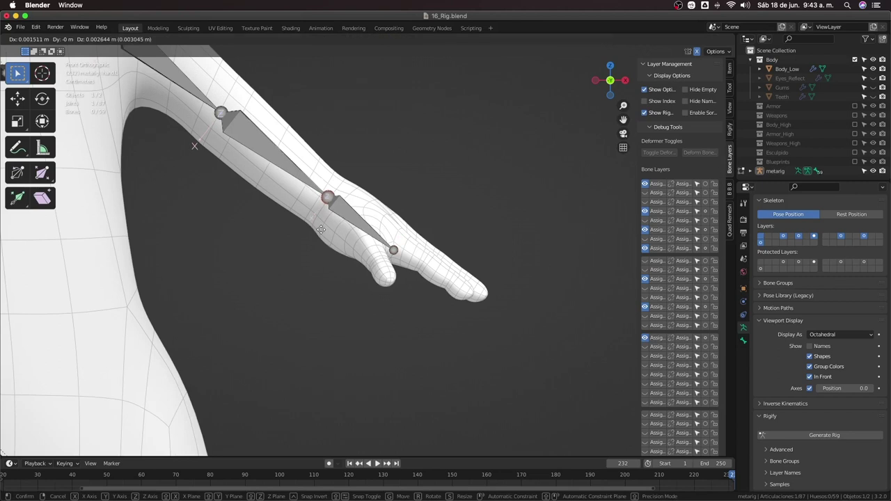
pyautogui.click(321, 230)
# Undo and redo the upper joint move to compare, keeping the adjustment (about 0.0306 m X)
pyautogui.hotkey('ctrl', 'z')
pyautogui.hotkey('ctrl', 'shift', 'z')
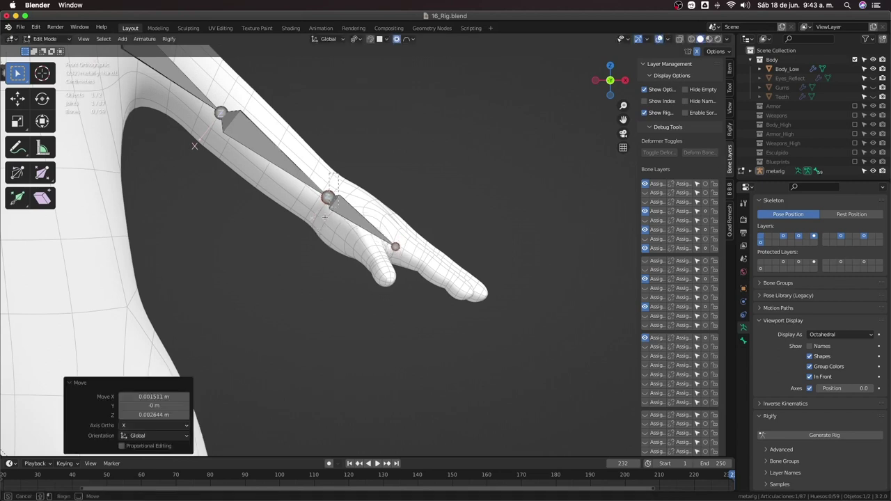
pyautogui.hotkey('ctrl', 'z')
pyautogui.hotkey('ctrl', 'shift', 'z')
pyautogui.hotkey('ctrl', 'z')
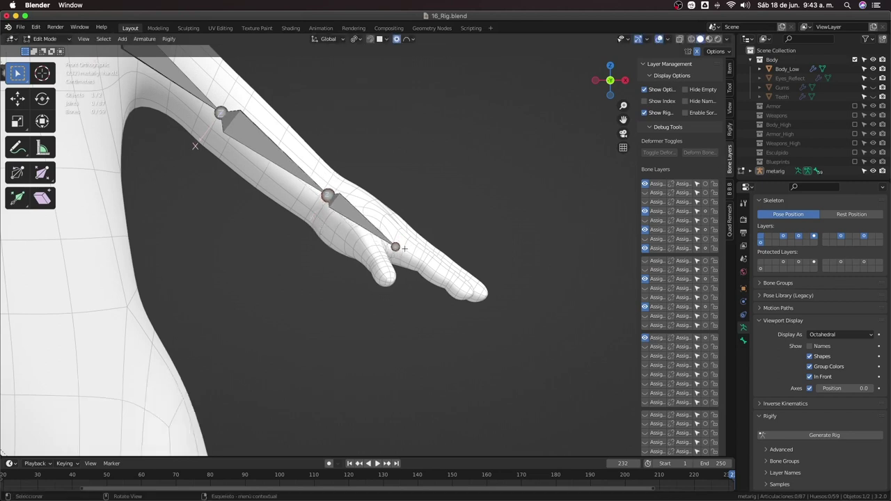
pyautogui.hotkey('ctrl', 'shift', 'z')
# Reveal the hidden finger bones and pick a single bone on the hand
pyautogui.hotkey('alt', 'h')
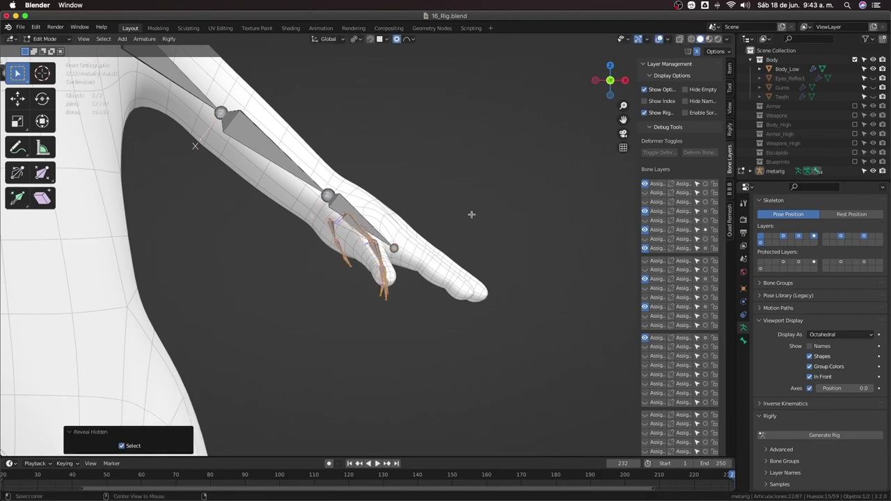
pyautogui.moveTo(471, 214)
pyautogui.mouseDown(button='middle')
pyautogui.moveTo(447, 235)
pyautogui.moveTo(332, 258)
pyautogui.mouseUp(button='middle')
pyautogui.click(331, 257)
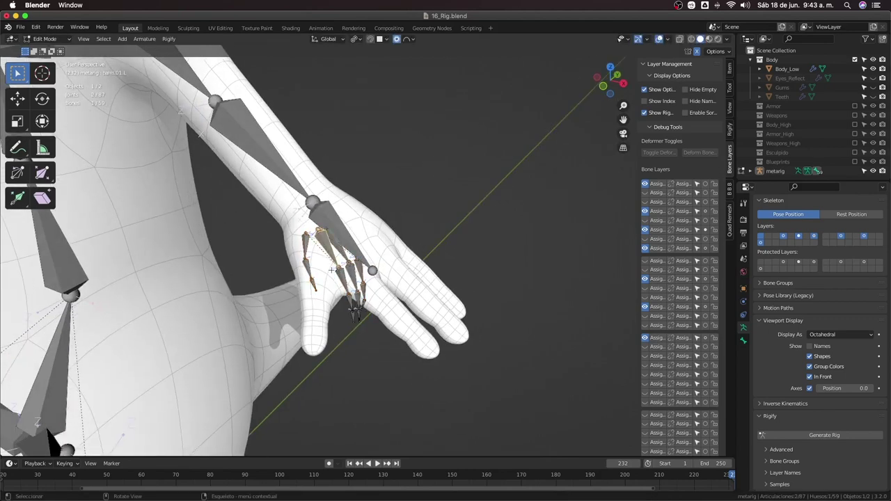
# Circle-select the thumb bones, then clear the selection and orbit around the hand
pyautogui.press('c')
pyautogui.moveTo(306, 244); pyautogui.dragTo(363, 197)
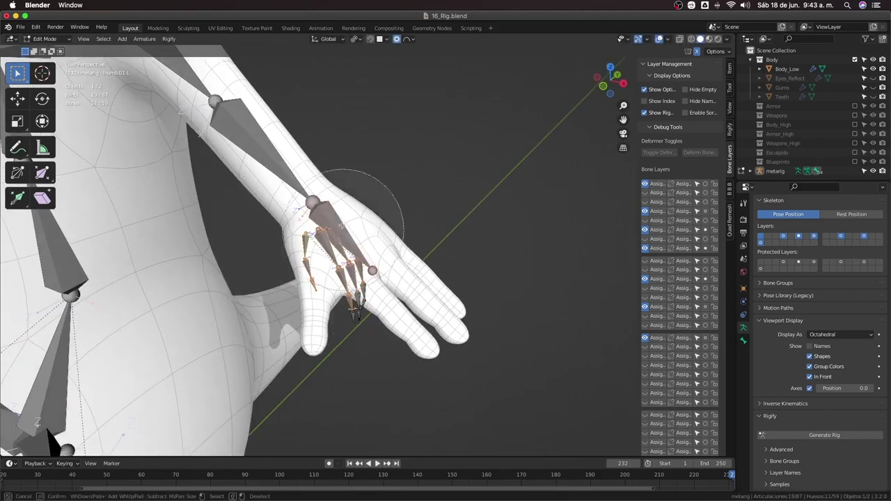
pyautogui.middleClick(378, 339)
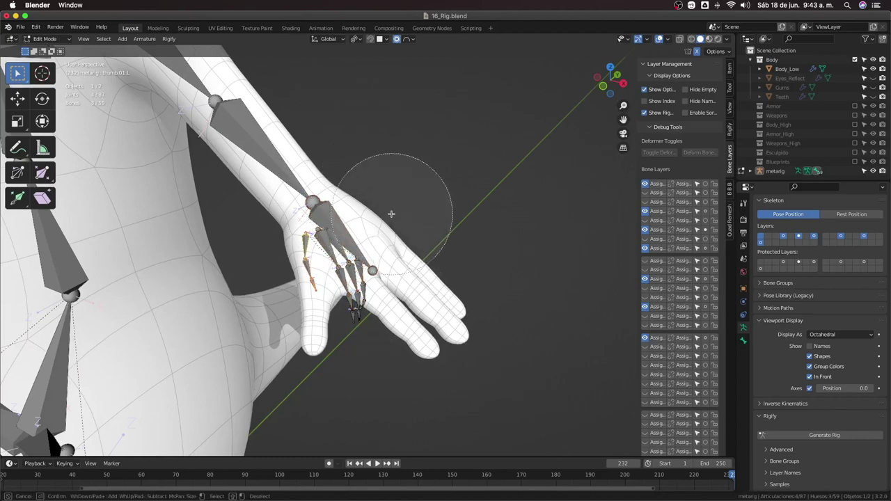
pyautogui.moveTo(390, 213); pyautogui.dragTo(408, 292)
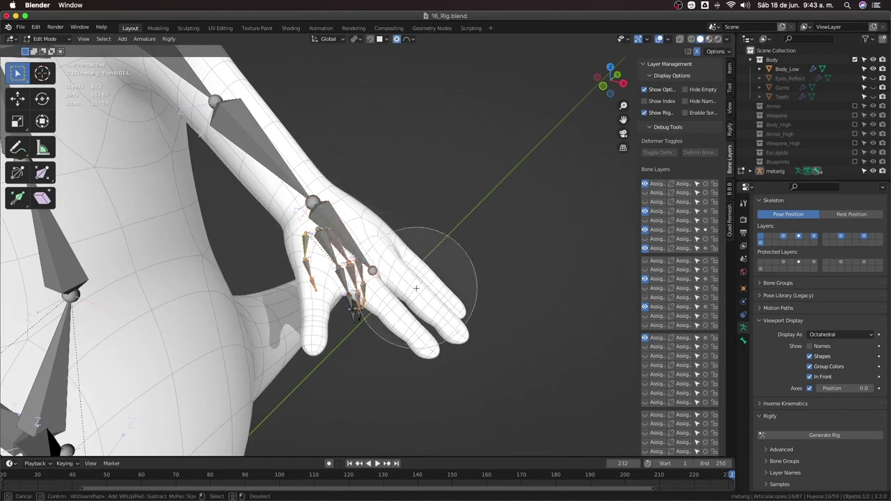
pyautogui.rightClick(417, 301)
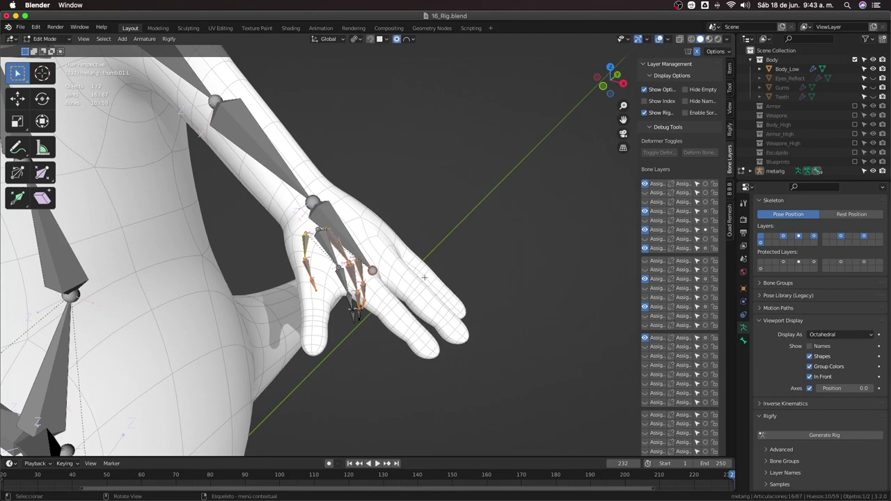
pyautogui.press('c')
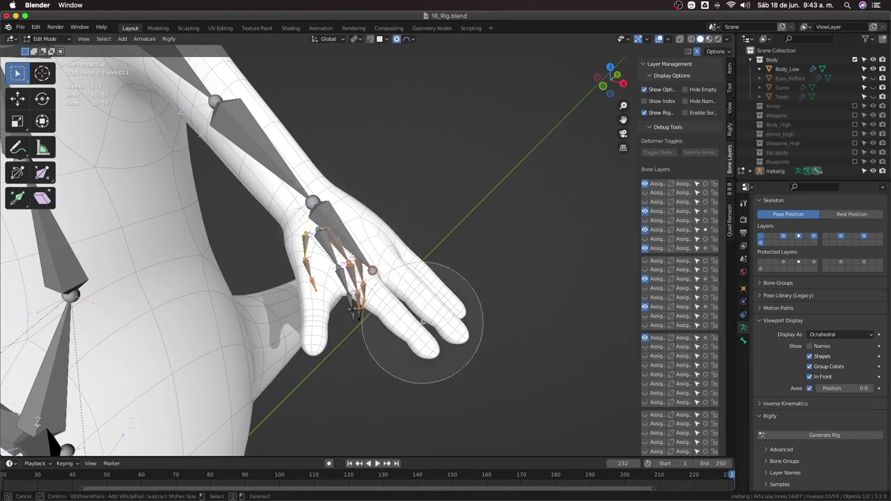
pyautogui.scroll(3, 415, 319)
pyautogui.click(397, 315)
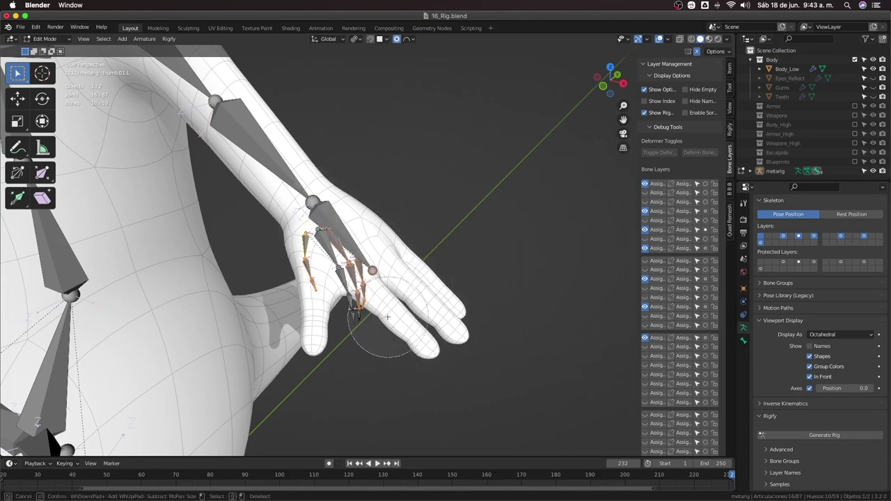
pyautogui.rightClick(398, 315)
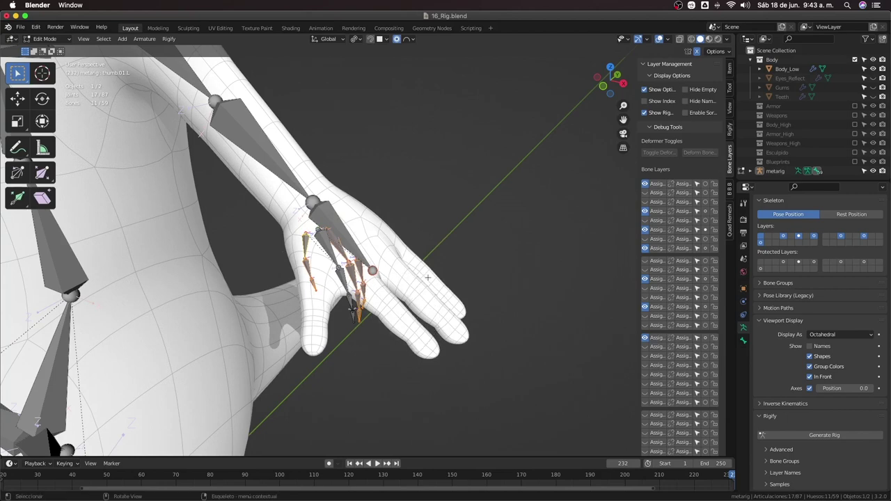
pyautogui.click(421, 271)
pyautogui.moveTo(420, 271); pyautogui.dragTo(417, 296, button='middle')
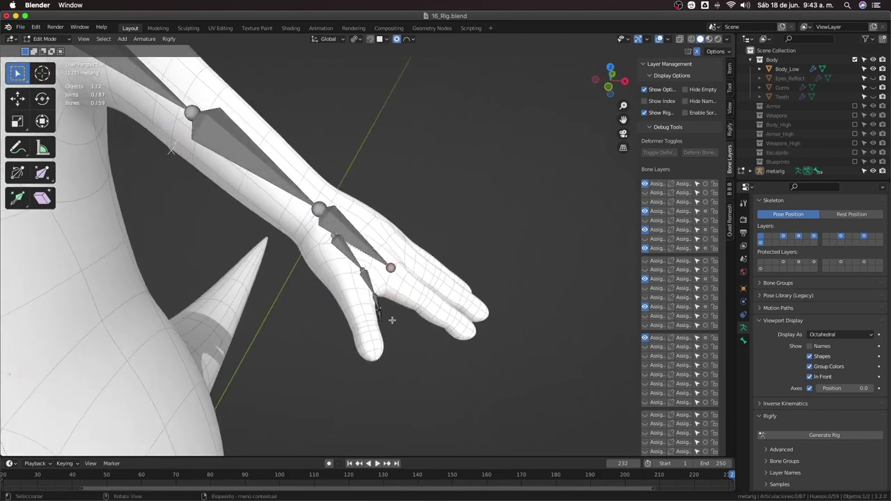
# In front orthographic view, pull the finger bone tip and its joint out toward the fingertip
pyautogui.click(360, 256)
pyautogui.press('KP_1')
pyautogui.scroll(3, 379, 350)
pyautogui.moveTo(402, 321); pyautogui.dragTo(550, 357)
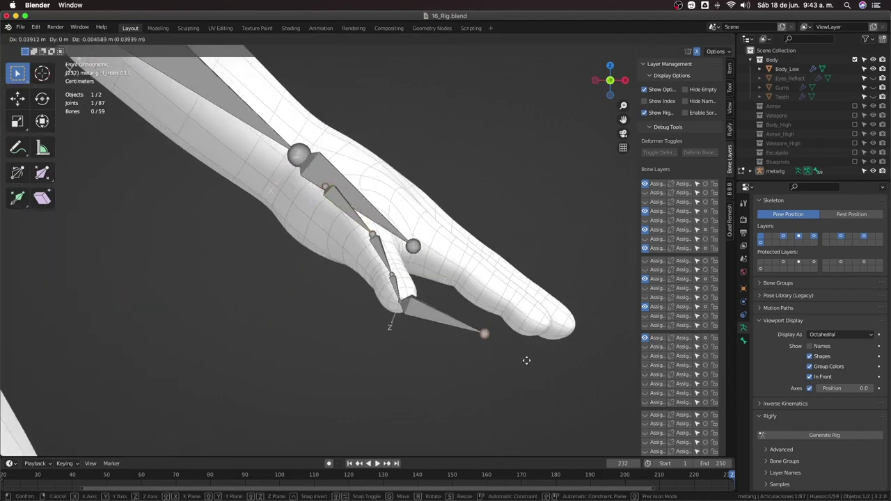
pyautogui.click(398, 307)
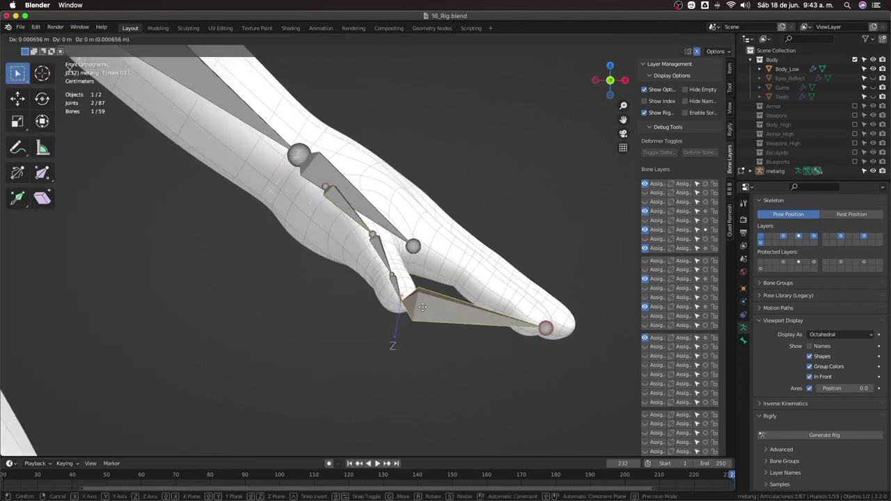
pyautogui.moveTo(398, 298); pyautogui.dragTo(512, 305)
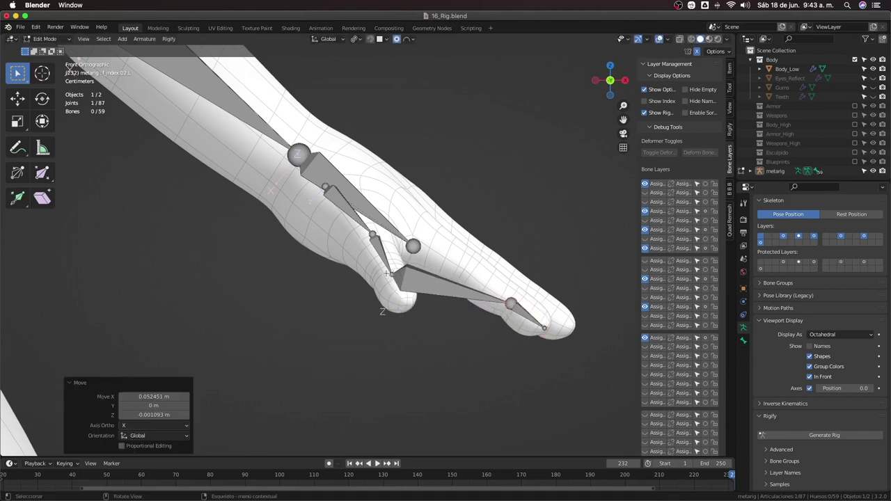
pyautogui.moveTo(388, 273); pyautogui.dragTo(466, 274)
# Slide the next joint along the finger and lift the upper joint into the finger
pyautogui.click(372, 236)
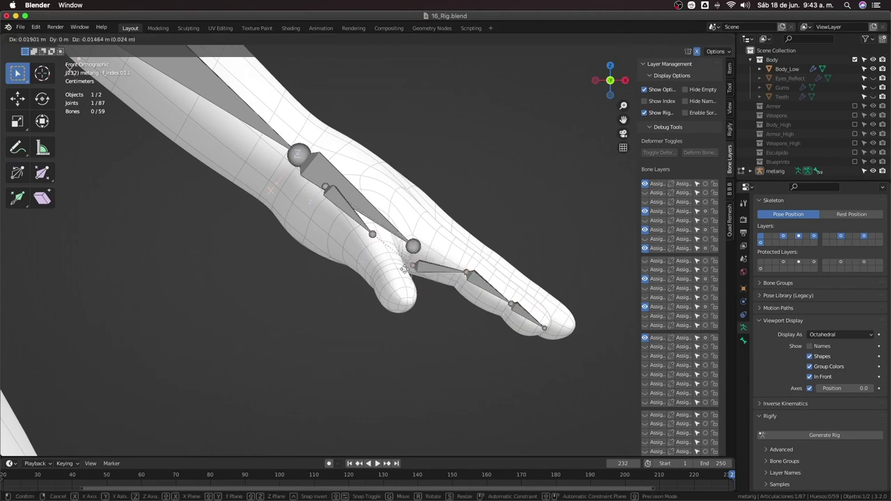
pyautogui.moveTo(372, 236)
pyautogui.mouseDown()
pyautogui.moveTo(421, 255)
pyautogui.moveTo(412, 253)
pyautogui.mouseUp()
pyautogui.click(332, 184)
pyautogui.moveTo(331, 184); pyautogui.dragTo(340, 167)
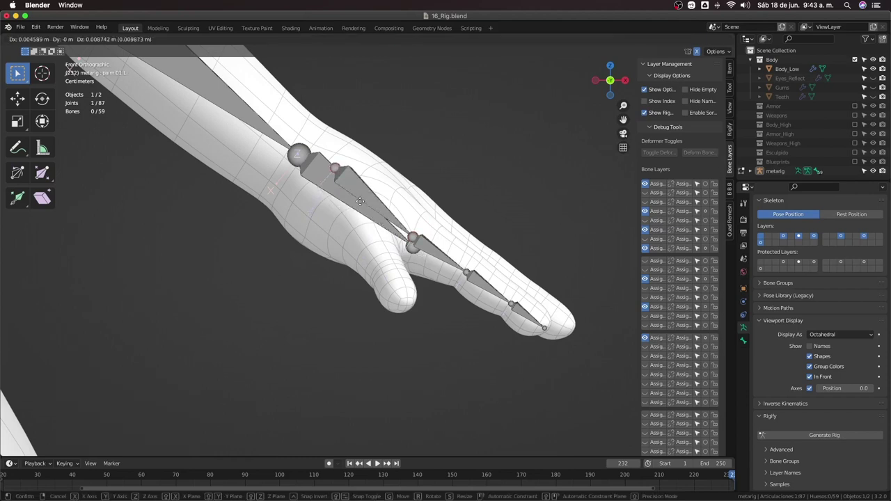
pyautogui.keyDown('shift'); pyautogui.moveTo(483, 319); pyautogui.dragTo(449, 313, button='middle'); pyautogui.keyUp('shift')
pyautogui.scroll(3, 427, 295)
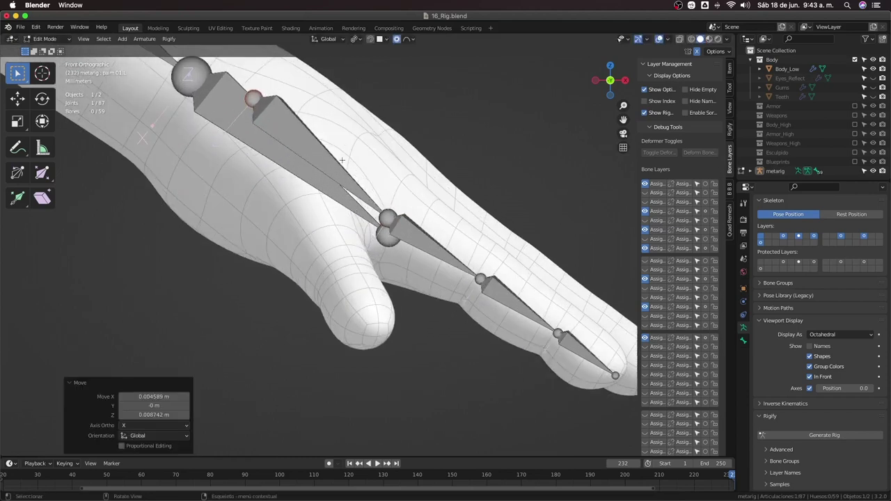
# Nudge the knuckle joint at the finger base slightly up
pyautogui.click(396, 222)
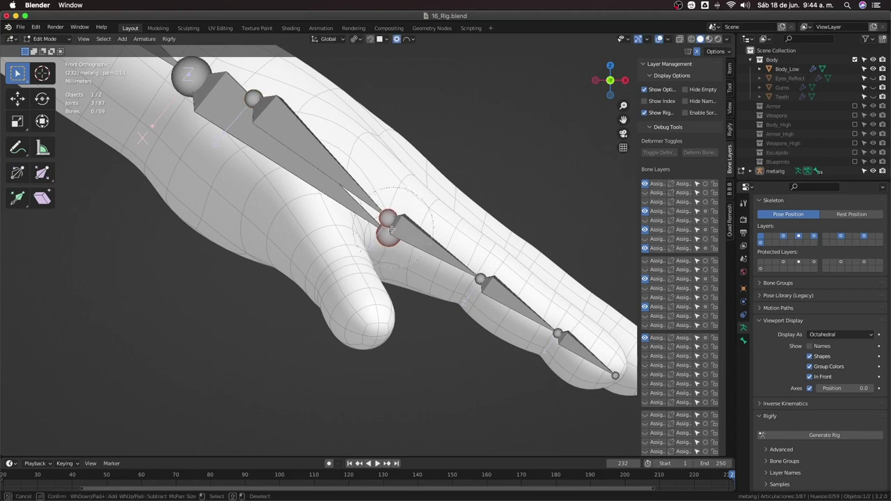
pyautogui.click(394, 279)
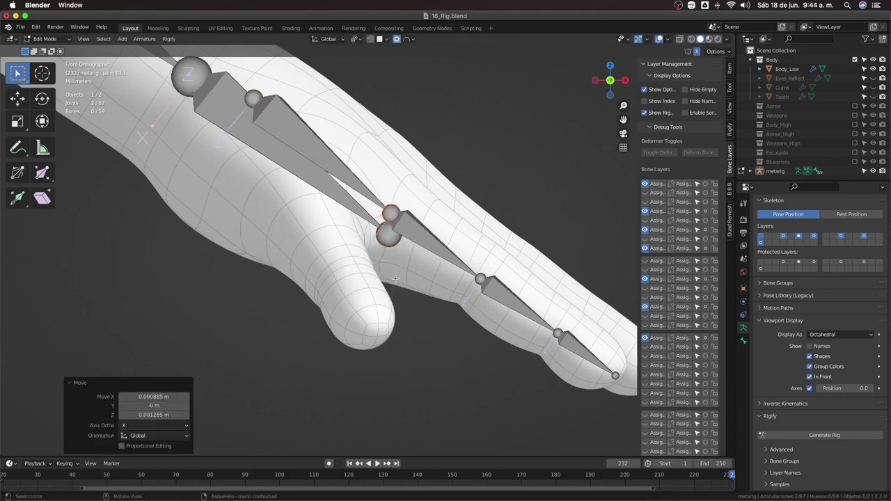
pyautogui.press('g')
pyautogui.click(493, 309)
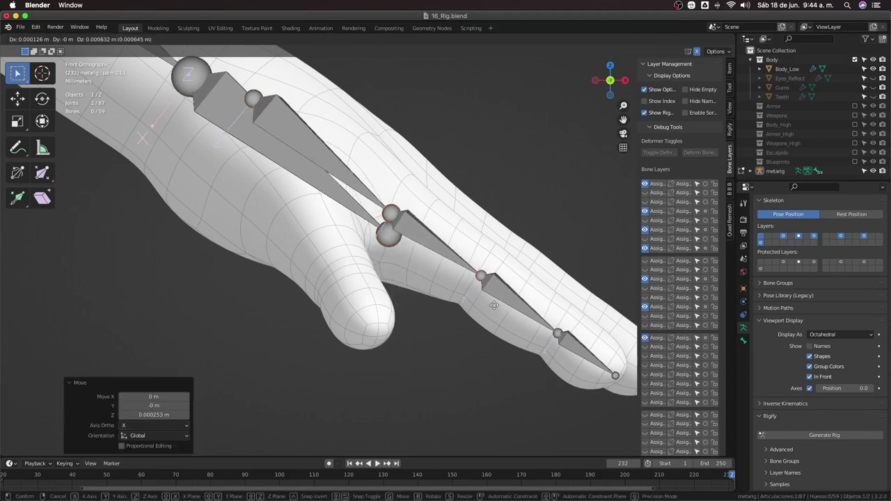
# With X-ray toggled on, sketch annotation guide curves along the finger, then erase them
pyautogui.hotkey('alt', 'z')
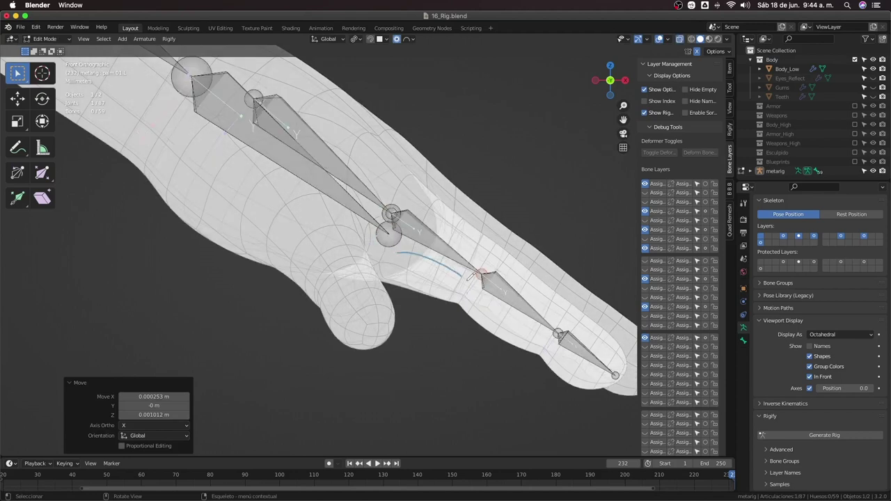
pyautogui.moveTo(472, 276); pyautogui.dragTo(536, 367)
pyautogui.moveTo(537, 423); pyautogui.dragTo(523, 433)
pyautogui.hotkey('alt', 'z')
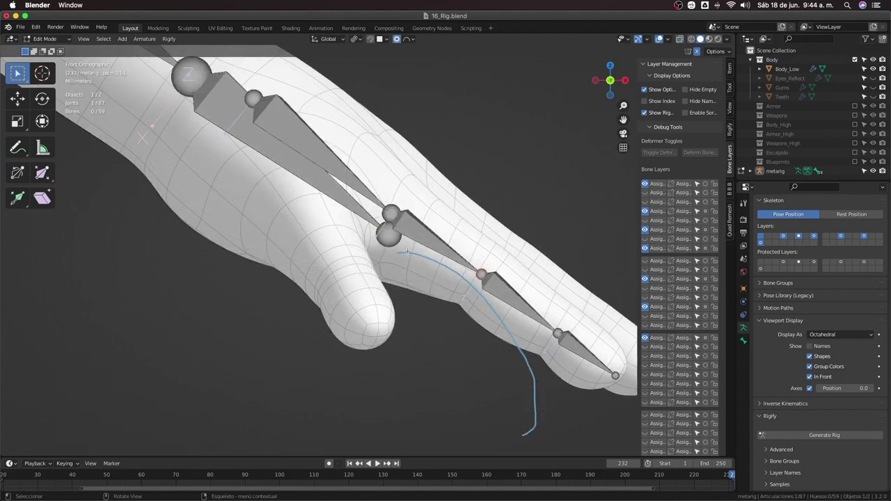
pyautogui.hotkey('alt', 'z')
pyautogui.moveTo(421, 200); pyautogui.dragTo(512, 213)
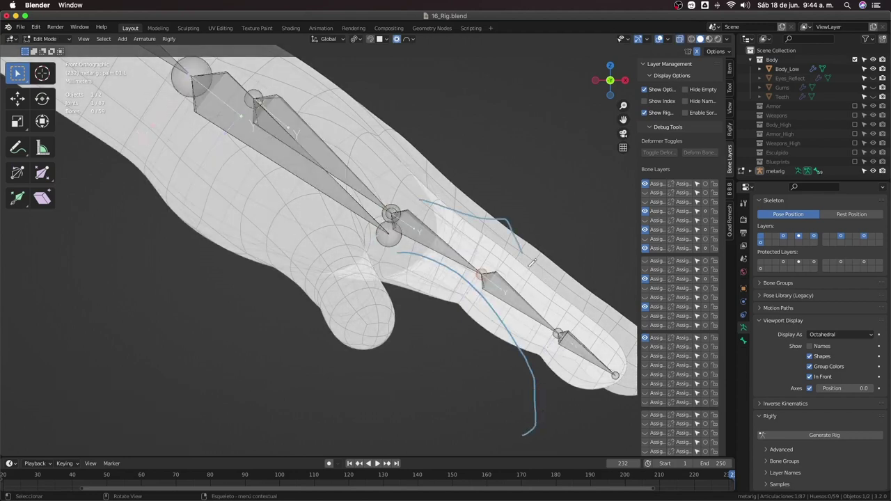
pyautogui.moveTo(532, 262)
pyautogui.mouseDown()
pyautogui.moveTo(626, 270)
pyautogui.moveTo(516, 246)
pyautogui.moveTo(412, 199)
pyautogui.moveTo(536, 258)
pyautogui.moveTo(537, 444)
pyautogui.mouseUp()
pyautogui.hotkey('alt', 'z')
pyautogui.keyDown('ctrl'); pyautogui.moveTo(520, 343); pyautogui.dragTo(472, 286); pyautogui.keyUp('ctrl')
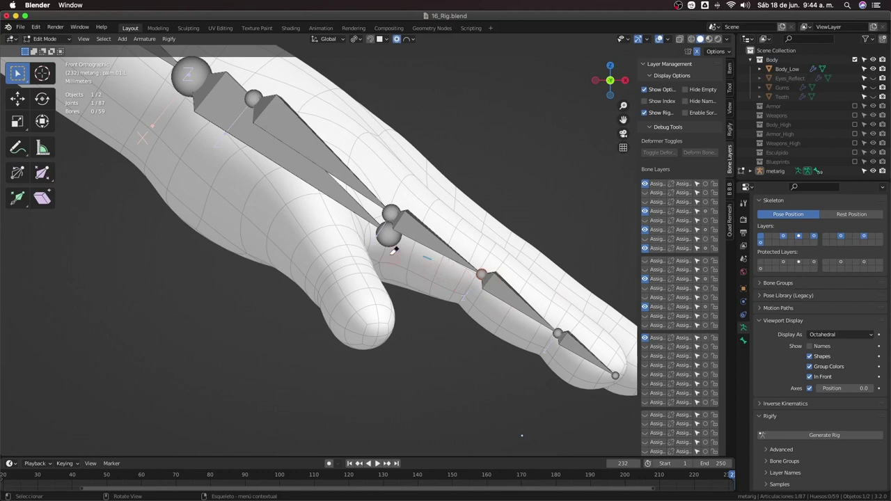
pyautogui.hotkey('alt', 'z')
pyautogui.hotkey('alt', 'z')
# Nudge the selected joint, the middle finger joint and the fingertip joint into place
pyautogui.press('g')
pyautogui.click(478, 278)
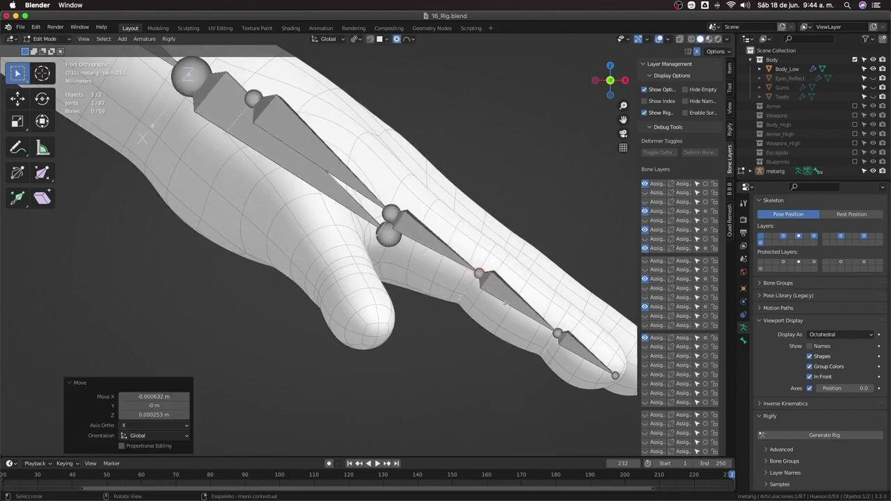
pyautogui.click(558, 333)
pyautogui.press('g')
pyautogui.click(582, 365)
pyautogui.click(617, 377)
pyautogui.press('g')
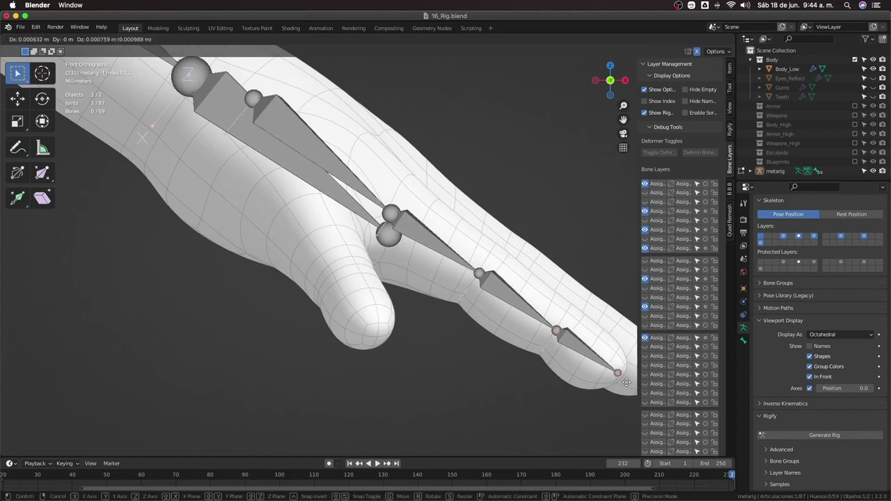
pyautogui.click(618, 374)
# Box-select and move the remaining joints down the finger to its base
pyautogui.moveTo(563, 316); pyautogui.dragTo(543, 334)
pyautogui.press('g')
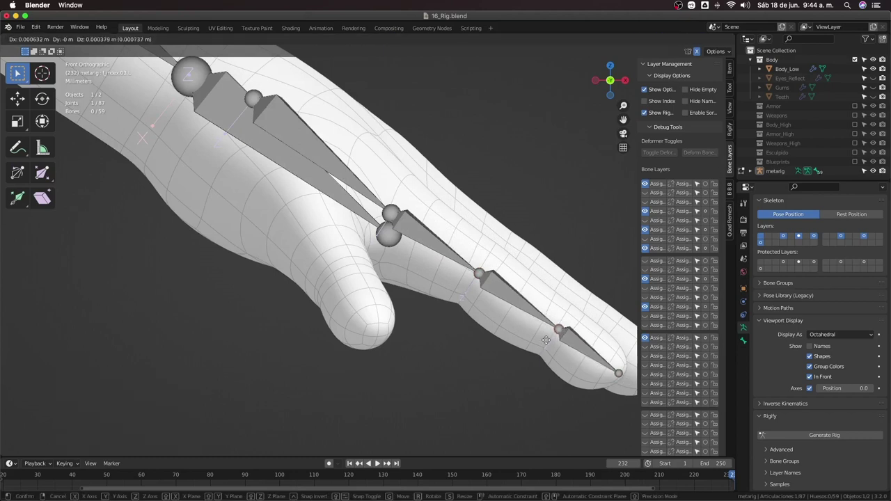
pyautogui.click(547, 331)
pyautogui.moveTo(509, 259); pyautogui.dragTo(472, 294)
pyautogui.press('g')
pyautogui.click(485, 318)
pyautogui.moveTo(401, 189); pyautogui.dragTo(382, 212)
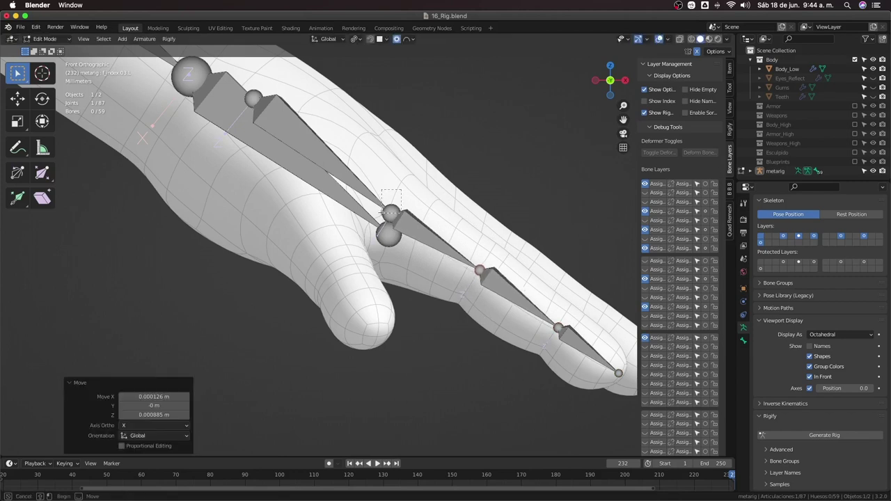
pyautogui.press('g')
pyautogui.click(382, 213)
pyautogui.moveTo(382, 213); pyautogui.dragTo(351, 231, button='middle')
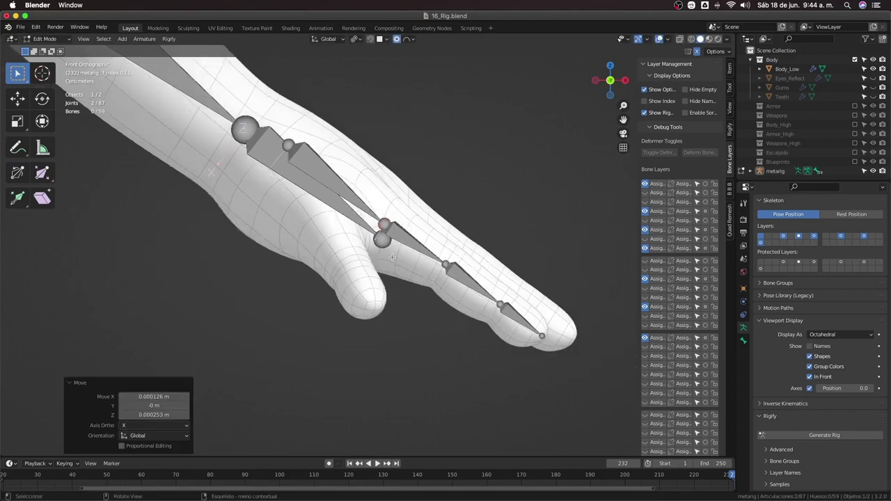
# Move the upper palm.01.L joint about -0.0058 m X, then view the hand from the top
pyautogui.click(303, 175)
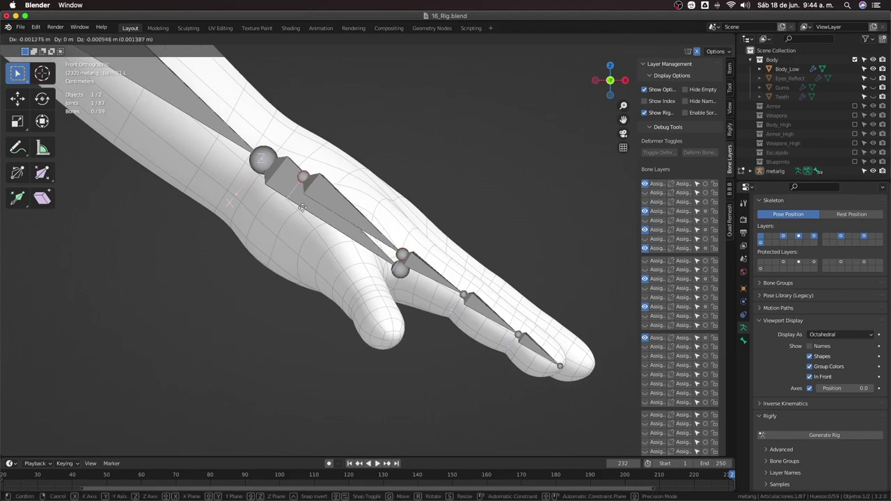
pyautogui.press('g')
pyautogui.click(291, 214)
pyautogui.moveTo(304, 236)
pyautogui.keyDown('alt'); pyautogui.mouseDown(button='middle')
pyautogui.moveTo(335, 316)
pyautogui.moveTo(307, 259)
pyautogui.mouseUp(button='middle'); pyautogui.keyUp('alt')
# Circle-select this finger's palm and finger bones and scale them to 0 on Y
pyautogui.press('c')
pyautogui.moveTo(524, 344); pyautogui.dragTo(319, 340)
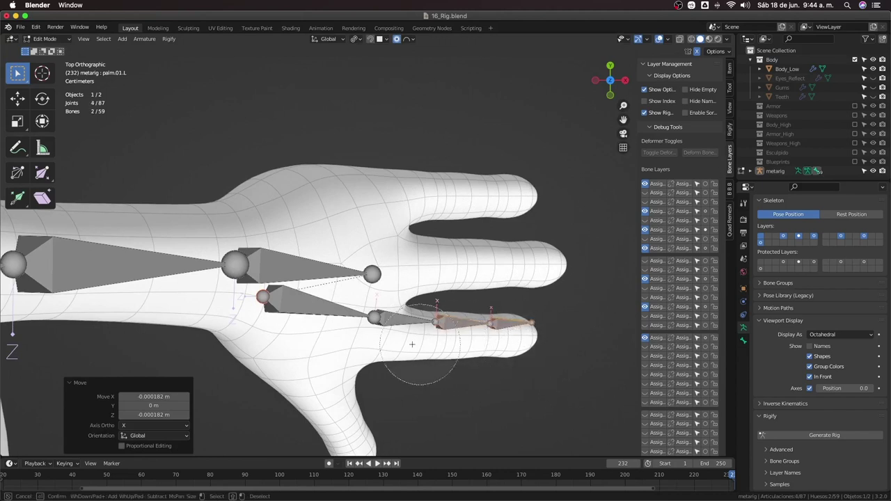
pyautogui.press('Escape')
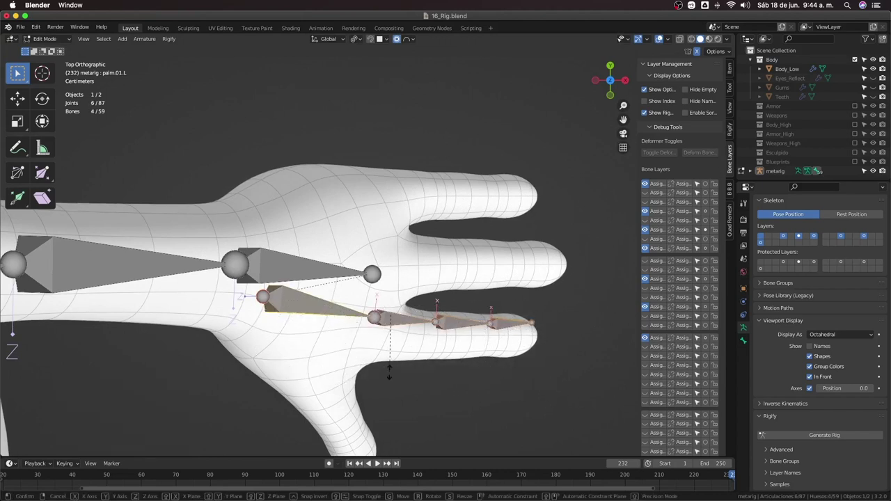
pyautogui.write('sy')
pyautogui.write('0')
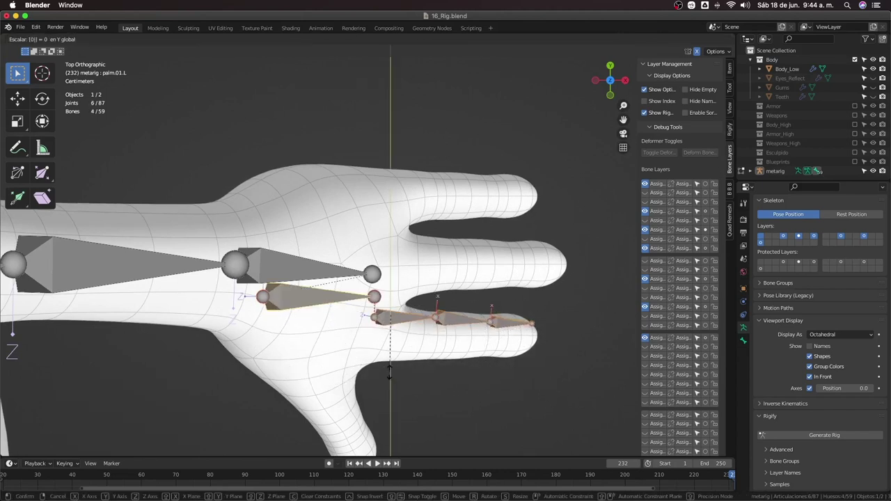
pyautogui.press('Return')
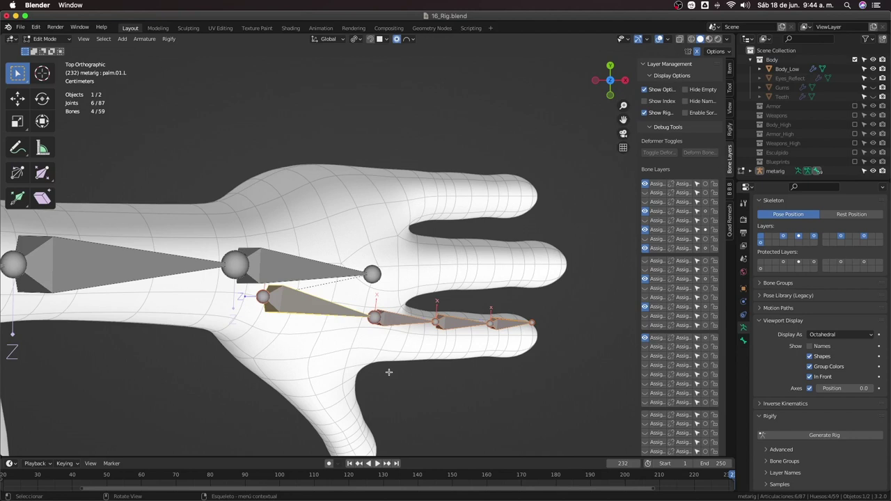
# Try moving the finger bones along Y, then cancel to restore them
pyautogui.press('s')
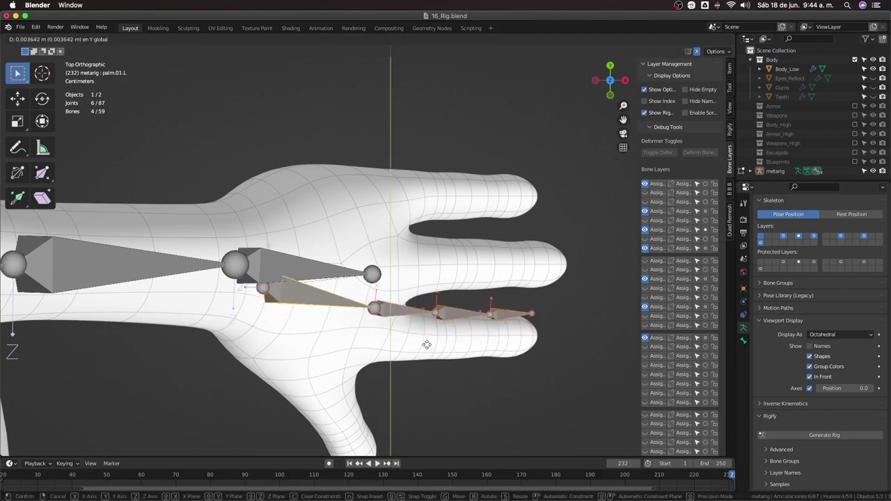
pyautogui.press('Escape')
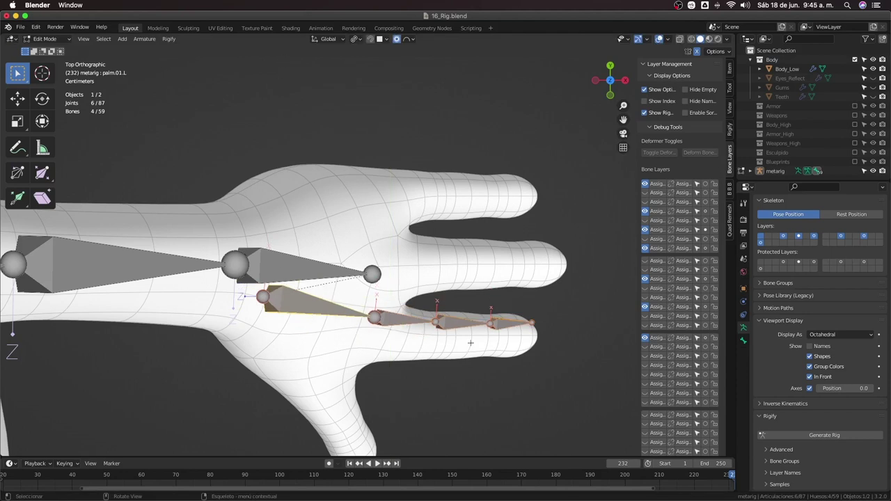
pyautogui.press('g')
pyautogui.press('y')
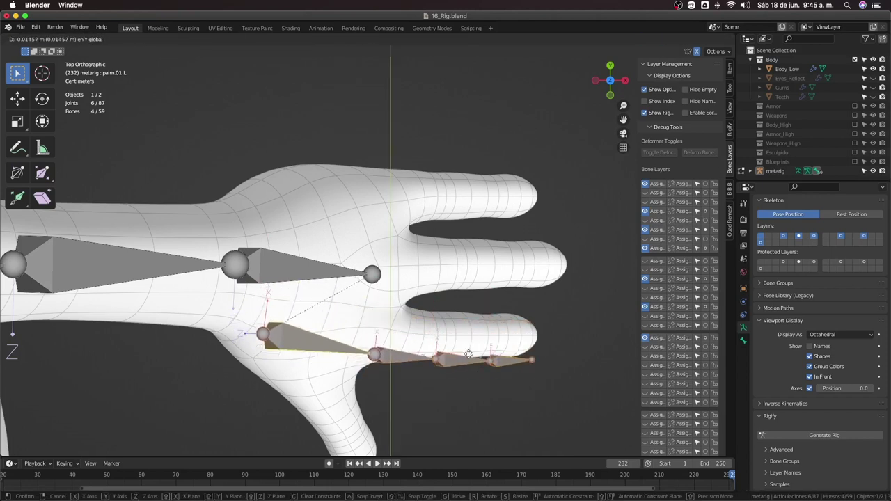
pyautogui.press('Escape')
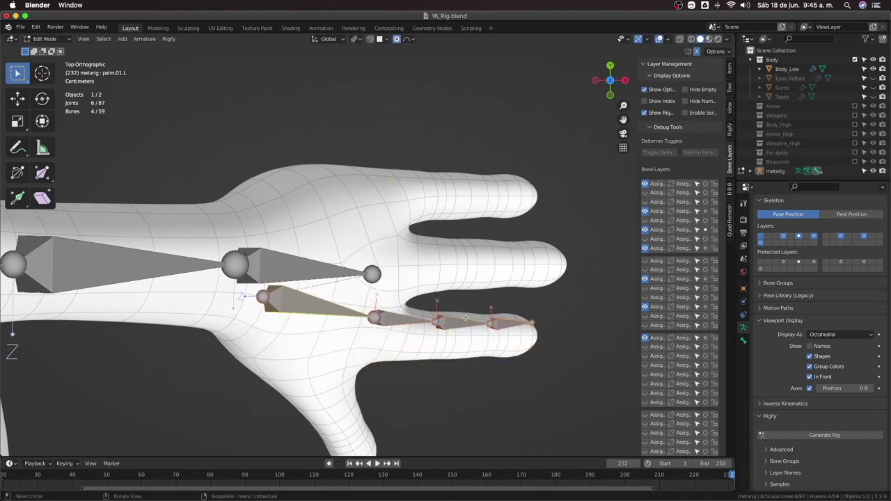
# Change the pivot point and scale the finger bones to 0 in Y, flattening them into a line
pyautogui.click(356, 40)
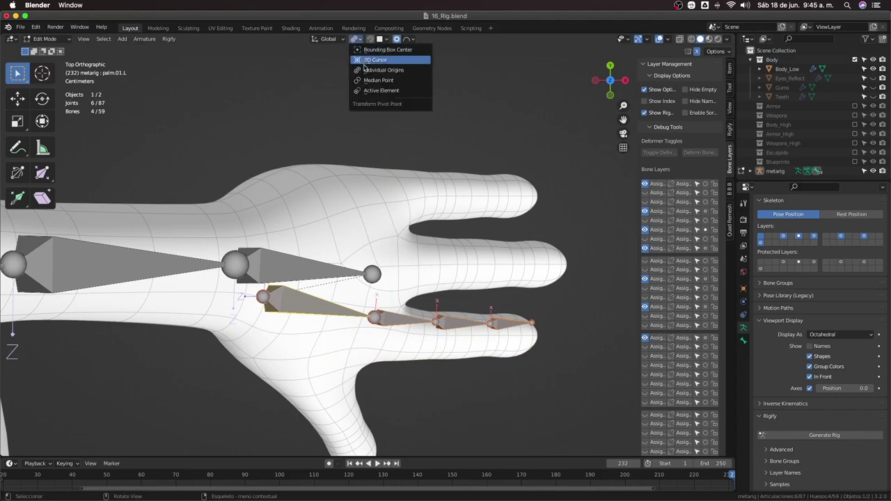
pyautogui.click(366, 92)
pyautogui.press('s')
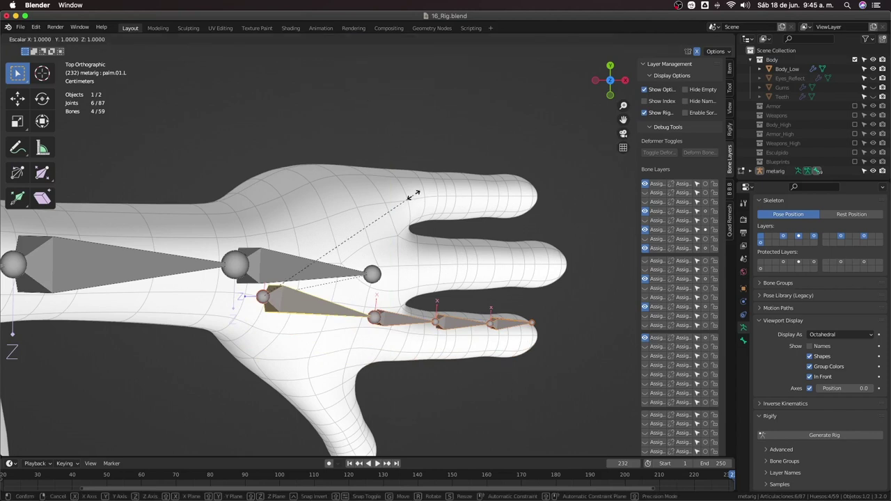
pyautogui.press('y')
pyautogui.press('0')
pyautogui.press('Return')
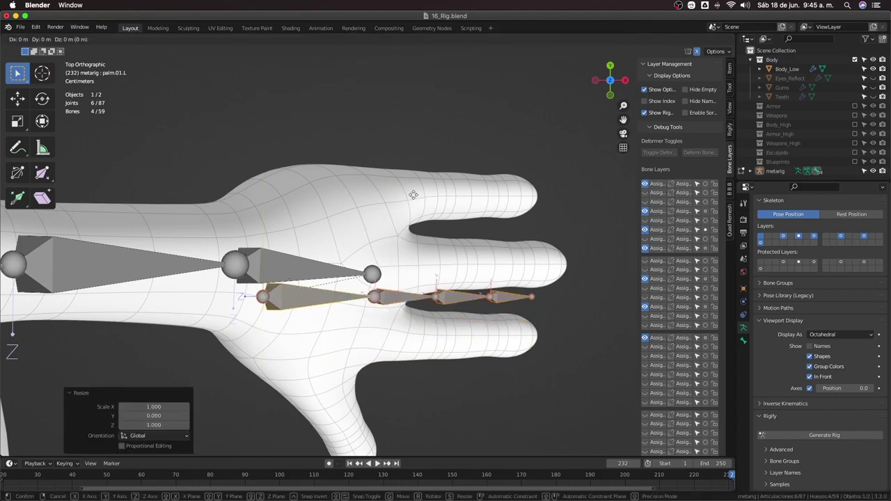
# Move the flattened bones along Y onto the finger, raise the root joint, and box-select the palm and finger chain
pyautogui.press('g')
pyautogui.press('y')
pyautogui.click(429, 234)
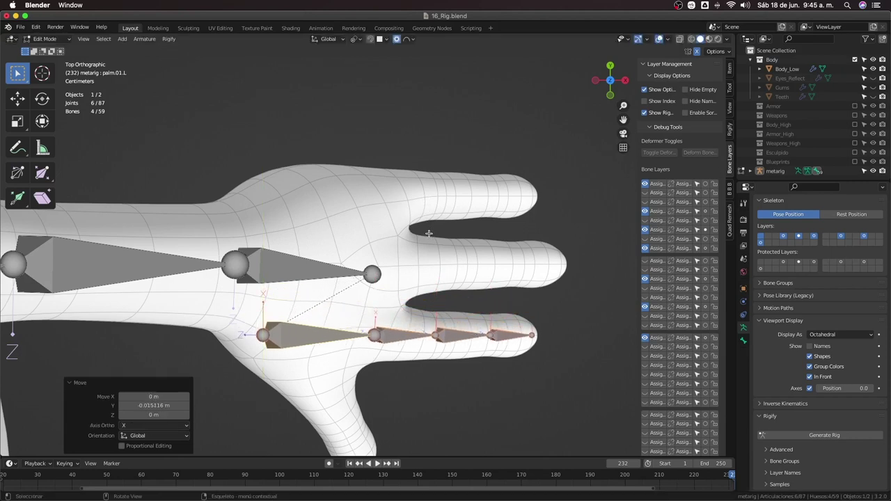
pyautogui.click(263, 335)
pyautogui.press('g')
pyautogui.press('y')
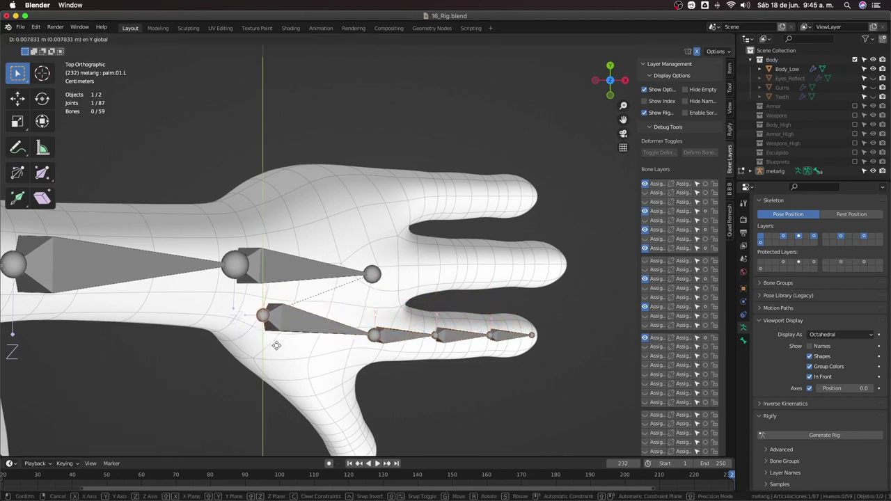
pyautogui.click(277, 334)
pyautogui.moveTo(555, 367); pyautogui.dragTo(240, 296)
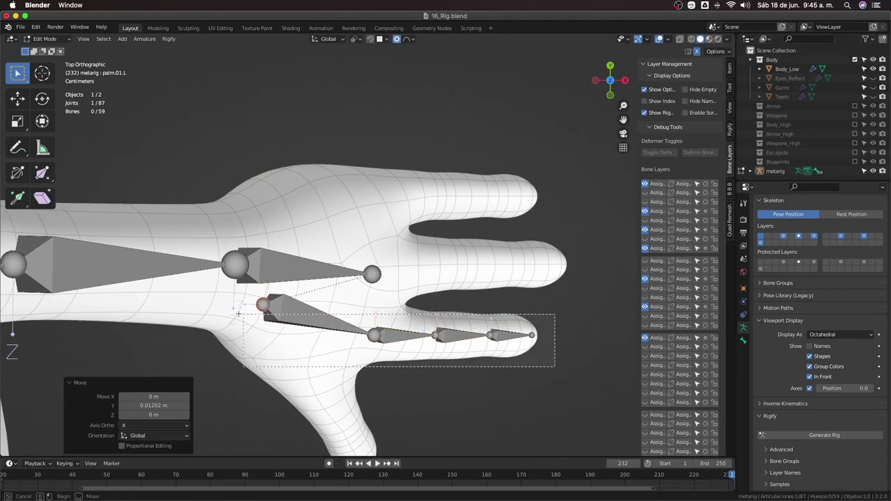
pyautogui.moveTo(240, 295)
pyautogui.mouseDown(button='middle')
pyautogui.moveTo(344, 368)
pyautogui.moveTo(335, 270)
pyautogui.mouseUp(button='middle')
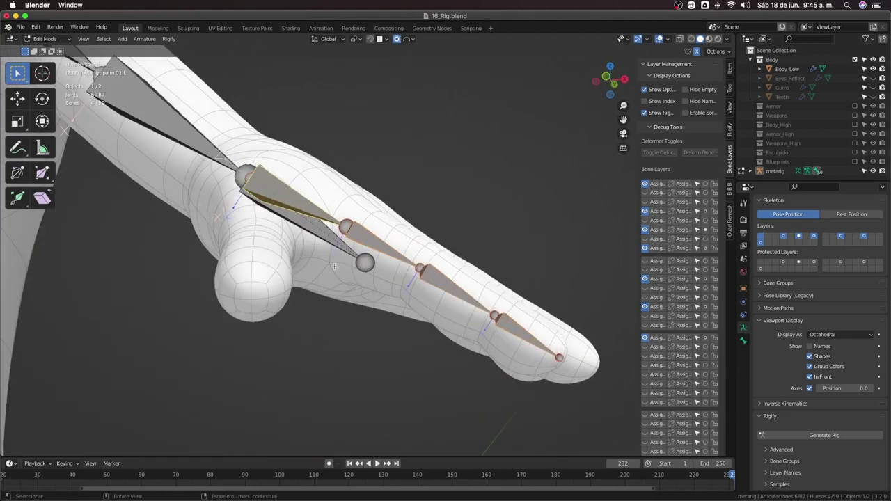
# Try recalculating the finger bone roll to Global +Z and Local +Z Tangent, undoing the latter
pyautogui.hotkey('shift', 'n')
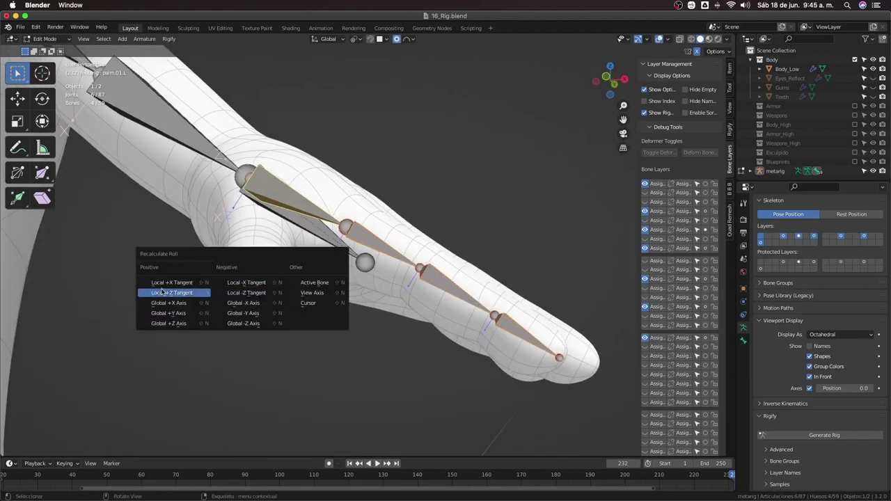
pyautogui.click(164, 324)
pyautogui.moveTo(163, 323); pyautogui.dragTo(315, 326, button='middle')
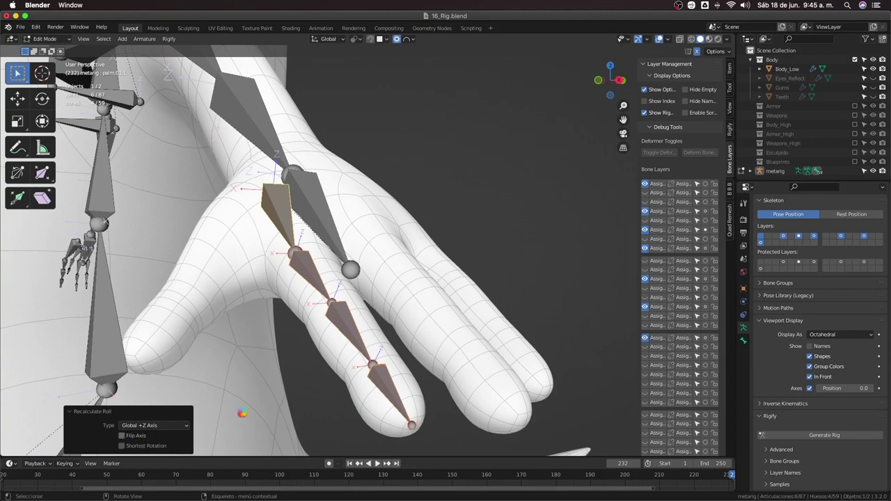
pyautogui.moveTo(306, 384); pyautogui.dragTo(327, 386, button='middle')
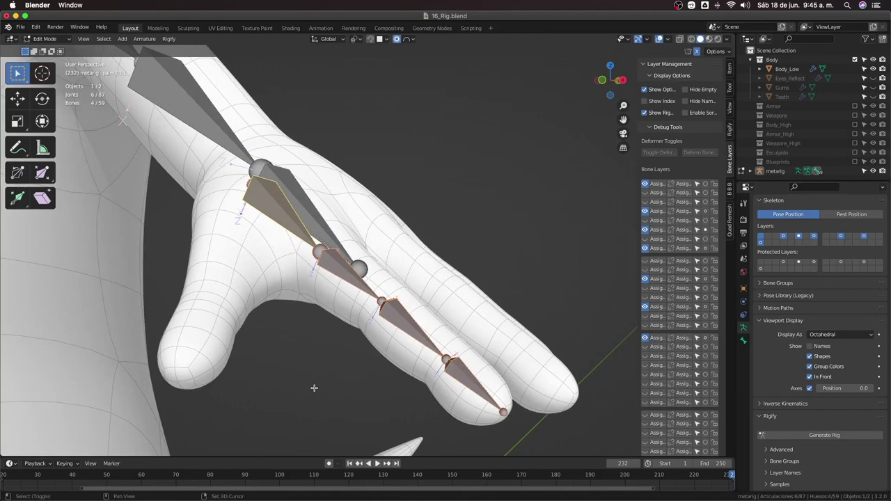
pyautogui.hotkey('shift', 'n')
pyautogui.click(314, 357)
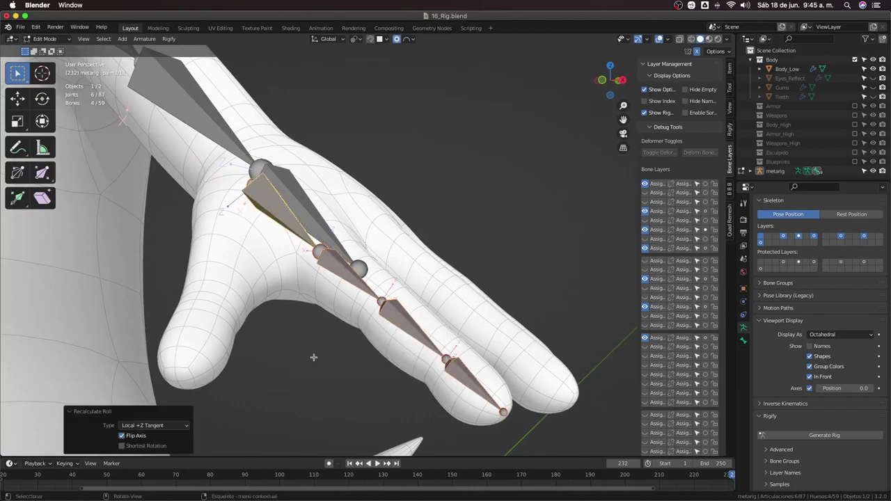
pyautogui.hotkey('ctrl', 'z')
pyautogui.moveTo(315, 359); pyautogui.dragTo(287, 351, button='middle')
# Test Global +Y and Global +X roll, undo both, and settle on Global -Z Axis with Flip Axis
pyautogui.hotkey('shift', 'n')
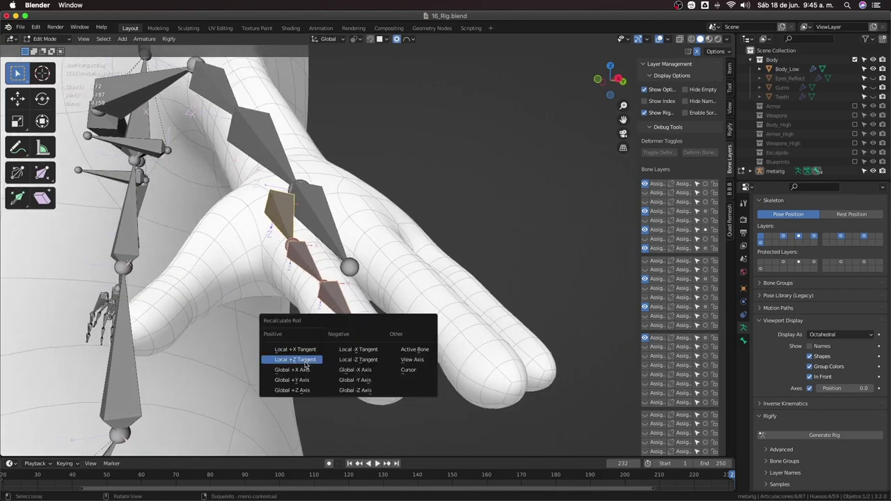
pyautogui.click(302, 382)
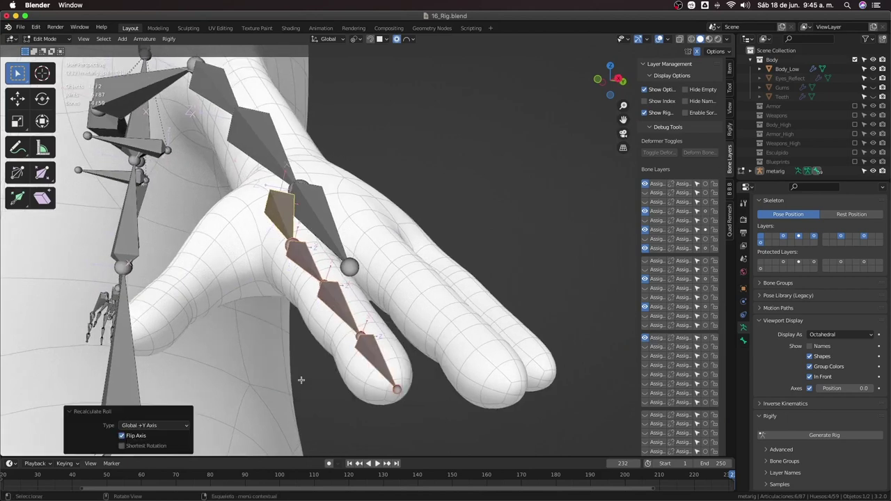
pyautogui.hotkey('ctrl', 'z')
pyautogui.hotkey('shift', 'n')
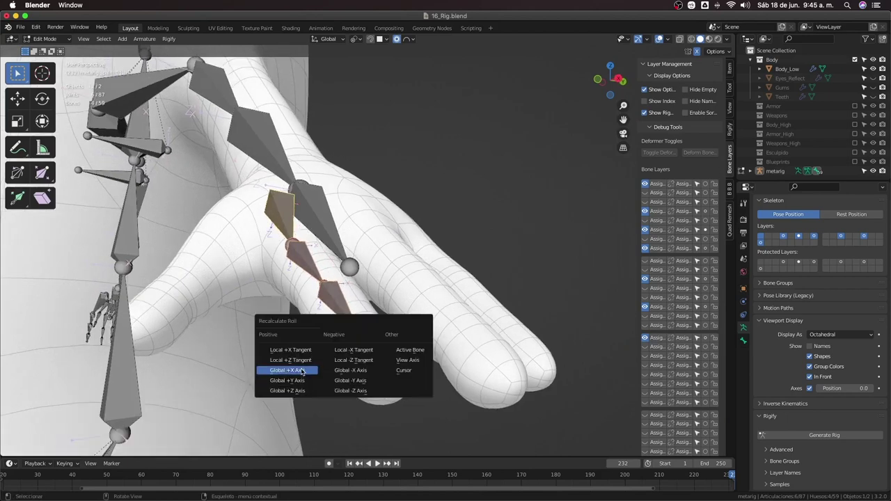
pyautogui.click(302, 371)
pyautogui.hotkey('ctrl', 'z')
pyautogui.hotkey('shift', 'n')
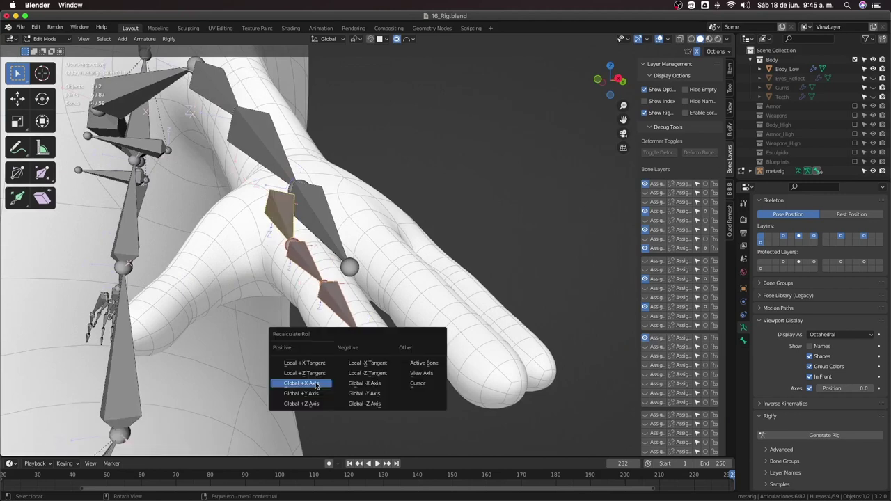
pyautogui.click(359, 407)
pyautogui.moveTo(288, 370)
pyautogui.mouseDown(button='middle')
pyautogui.moveTo(332, 347)
pyautogui.moveTo(400, 401)
pyautogui.moveTo(444, 383)
pyautogui.moveTo(401, 353)
pyautogui.moveTo(477, 361)
pyautogui.mouseUp(button='middle')
# Select the upper finger bone plus the next finger bone and recalculate their roll to match the active bone
pyautogui.scroll(4, 478, 361)
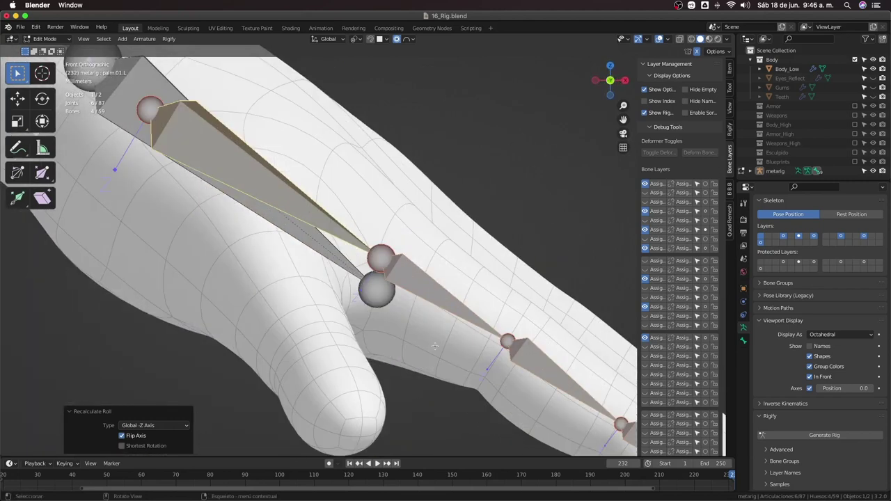
pyautogui.scroll(2, 357, 246)
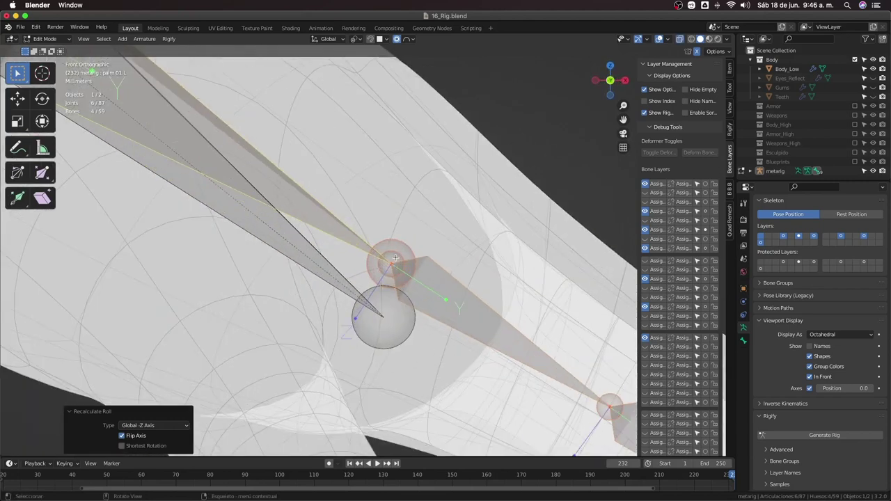
pyautogui.scroll(-3, 395, 250)
pyautogui.scroll(-2, 461, 307)
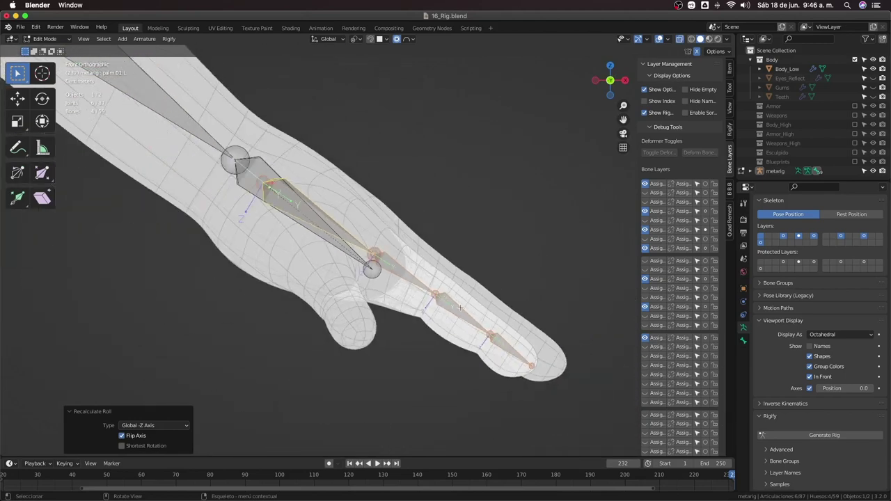
pyautogui.scroll(3, 392, 285)
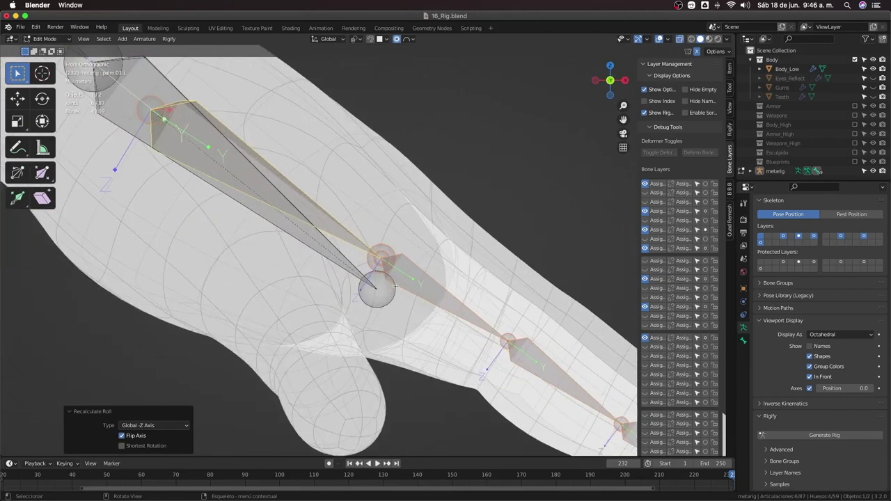
pyautogui.click(248, 149)
pyautogui.scroll(3, 172, 108)
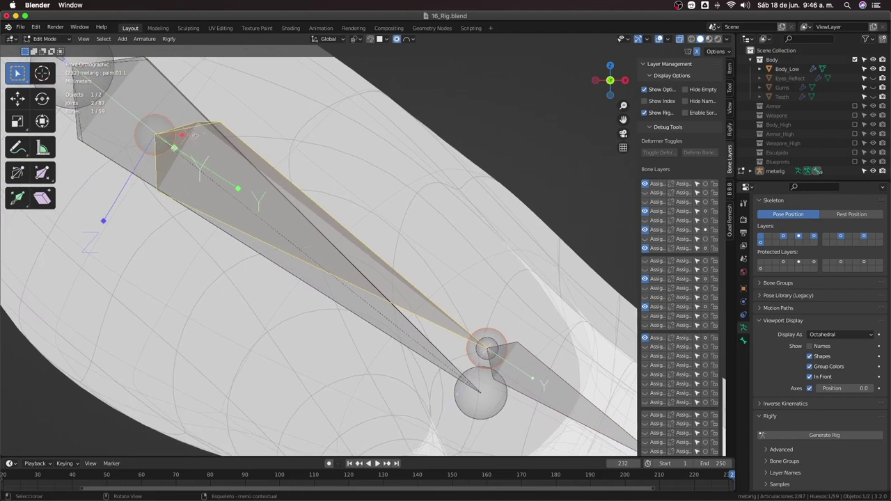
pyautogui.scroll(-3, 209, 153)
pyautogui.keyDown('shift'); pyautogui.moveTo(278, 181); pyautogui.dragTo(334, 225, button='middle'); pyautogui.keyUp('shift')
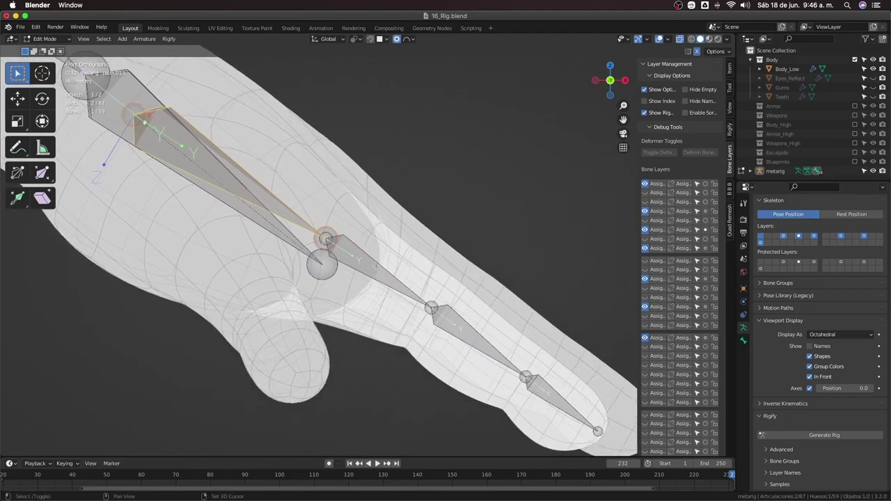
pyautogui.keyDown('shift'); pyautogui.click(376, 266); pyautogui.keyUp('shift')
pyautogui.hotkey('shift', 'n')
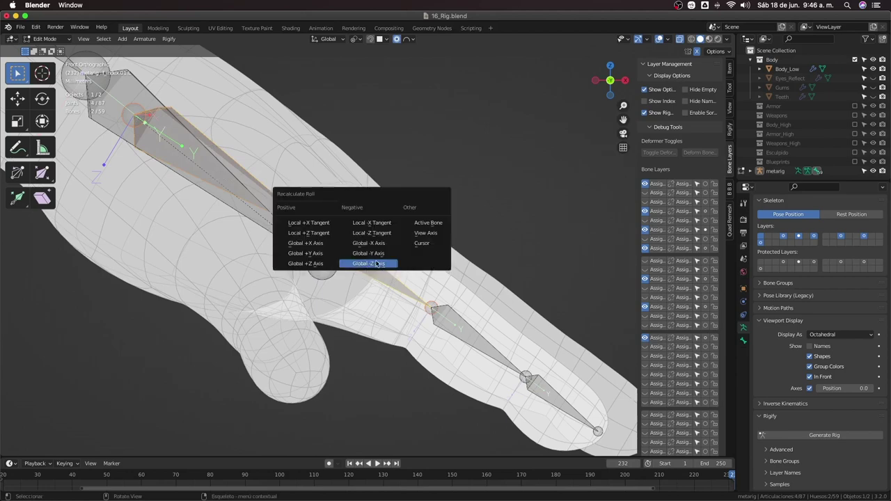
pyautogui.click(432, 224)
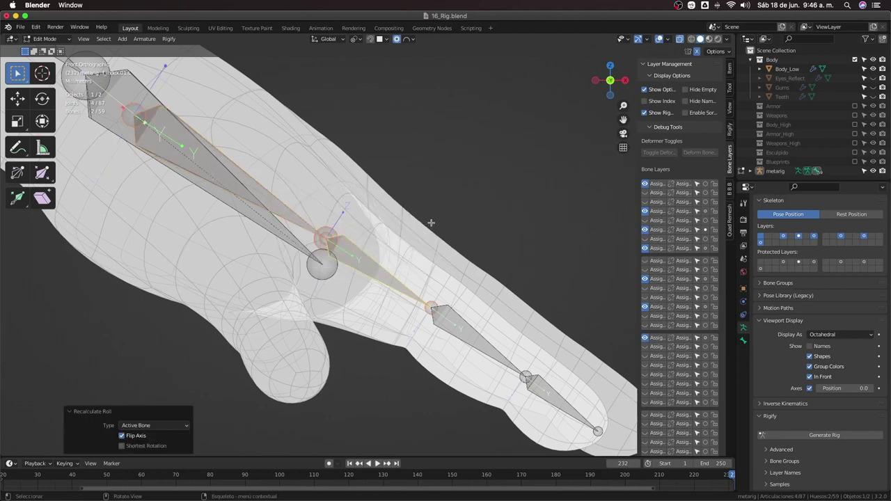
pyautogui.moveTo(416, 243)
pyautogui.mouseDown(button='middle')
pyautogui.moveTo(336, 267)
pyautogui.moveTo(418, 321)
pyautogui.mouseUp(button='middle')
# Switch to Pose Mode with see-through off, test-move the finger bones, undo, and cancel a rotation
pyautogui.hotkey('alt', 'z')
pyautogui.hotkey('ctrl', 'Tab')
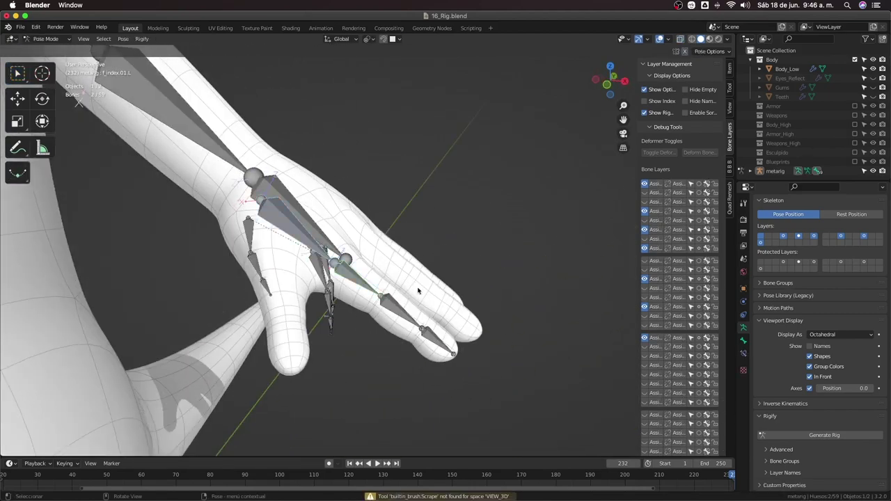
pyautogui.press('g')
pyautogui.click(470, 336)
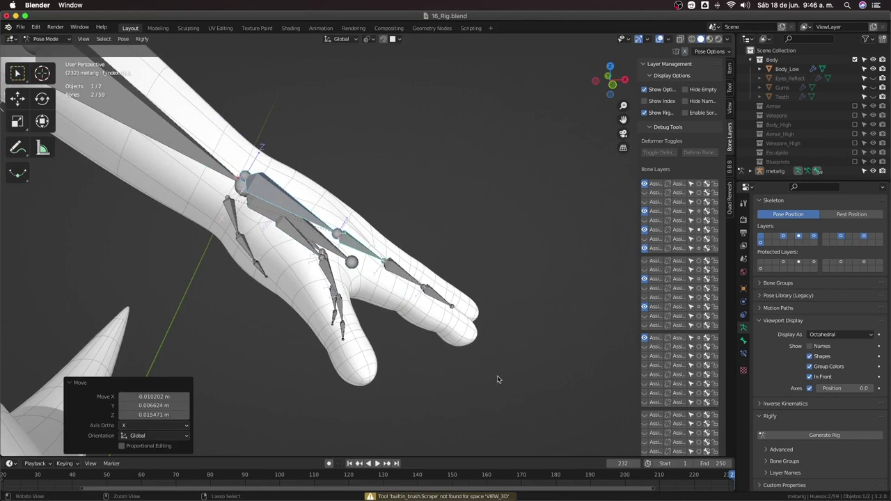
pyautogui.hotkey('ctrl', 'z')
pyautogui.click(464, 340)
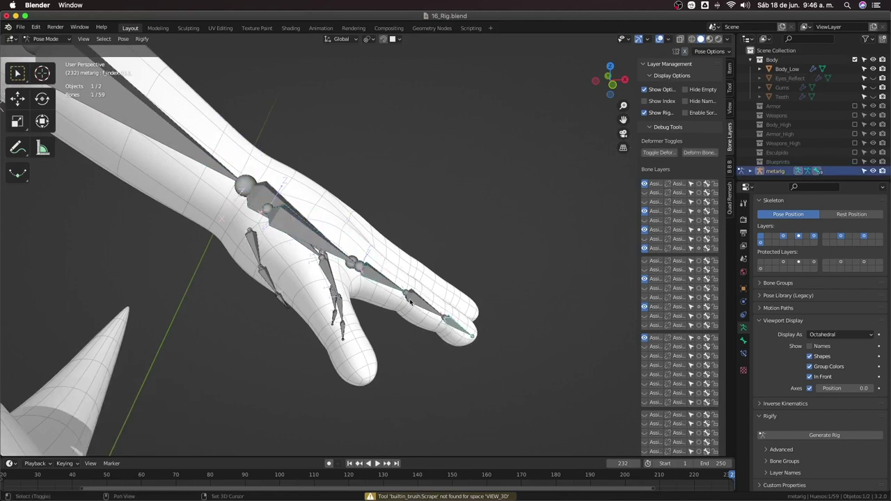
pyautogui.press('r')
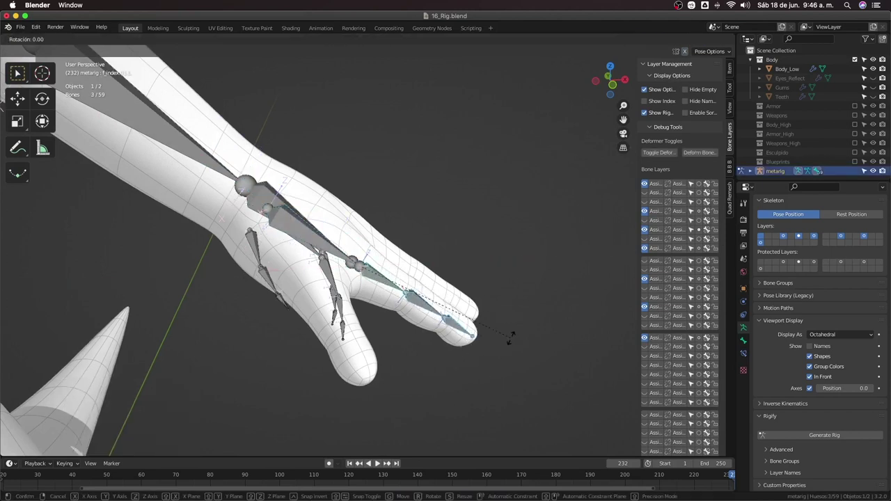
pyautogui.rightClick(511, 334)
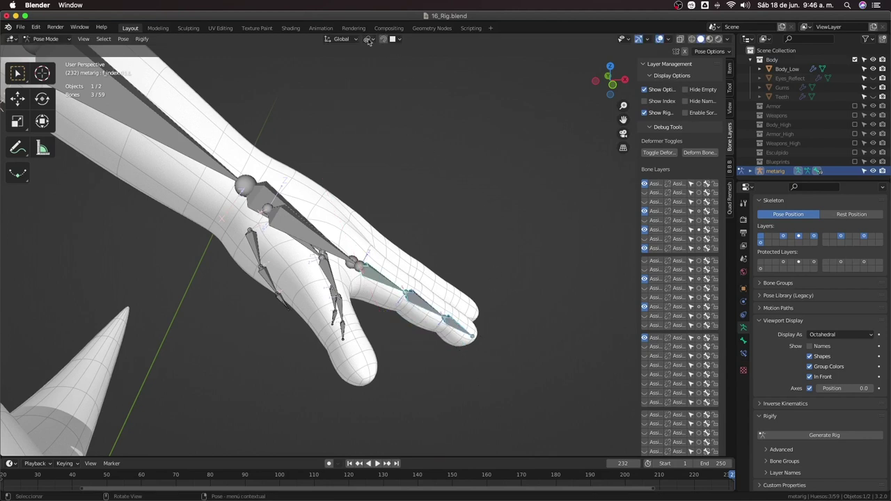
# Change the pivot point, test-bend the finger bones with R X, cancel back to rest, and select one bone
pyautogui.click(368, 40)
pyautogui.click(401, 70)
pyautogui.press('r')
pyautogui.press('x')
pyautogui.press('x')
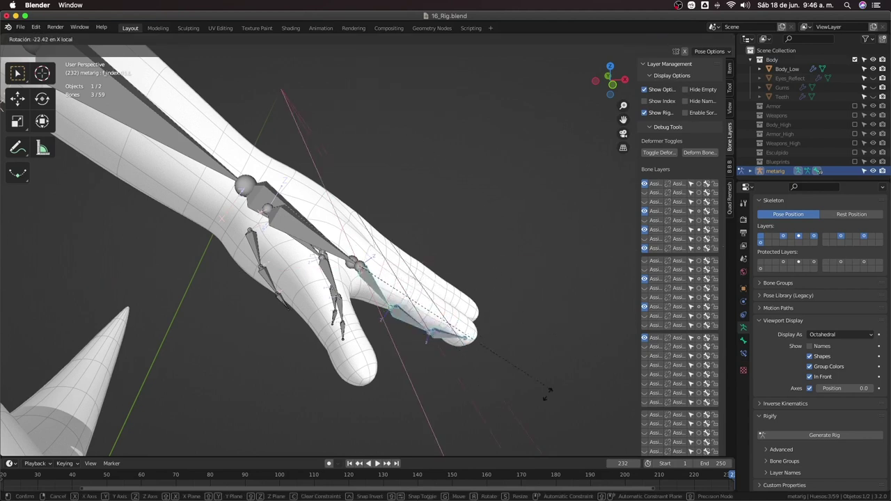
pyautogui.click(506, 310)
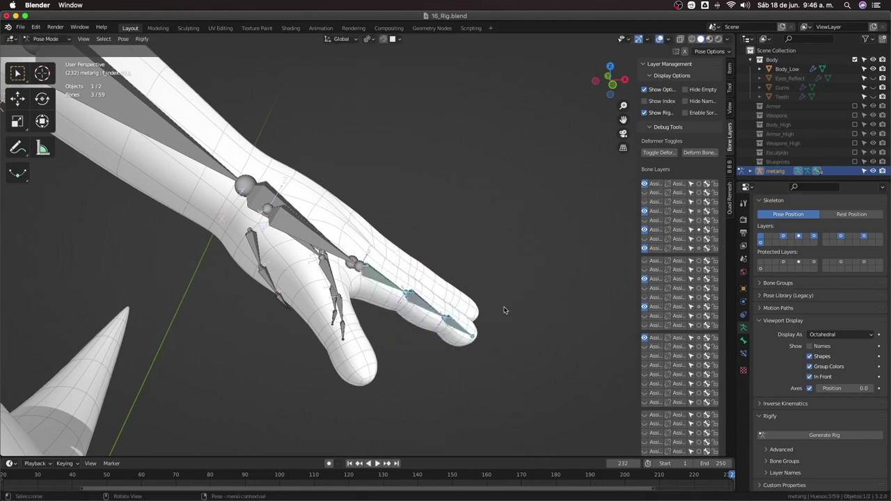
pyautogui.press('r')
pyautogui.press('x')
pyautogui.press('x')
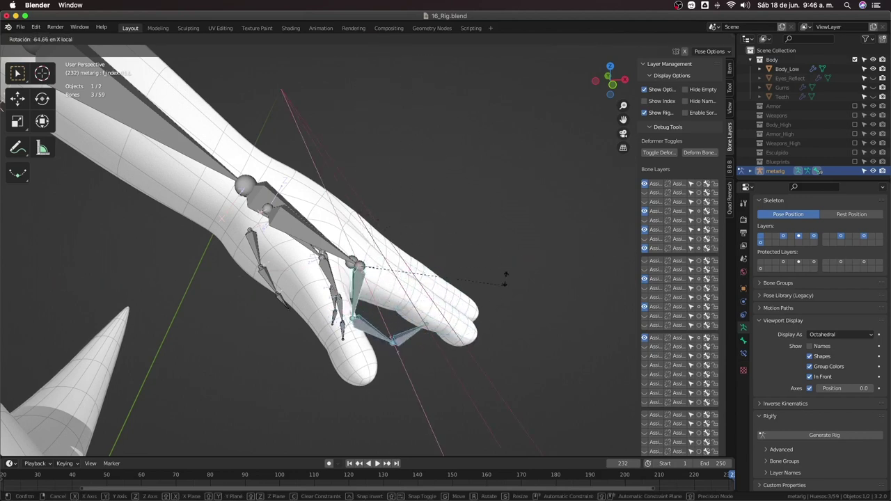
pyautogui.press('Escape')
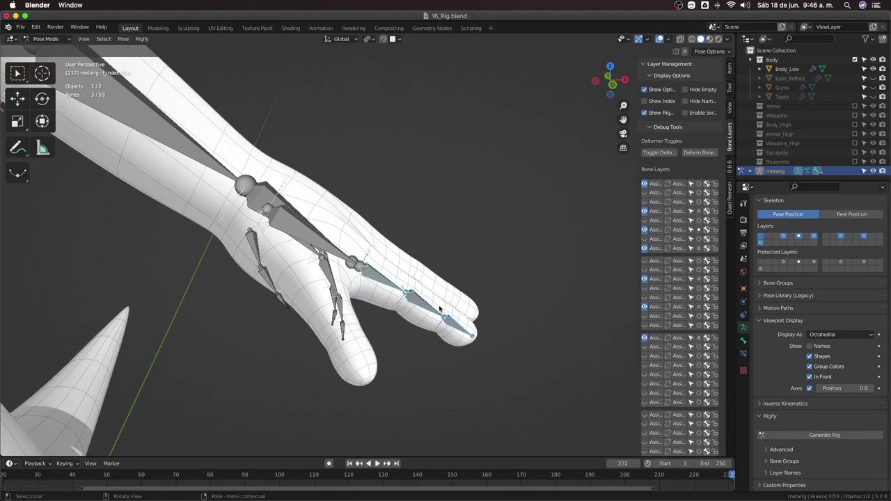
pyautogui.click(456, 326)
pyautogui.scroll(1, 426, 326)
pyautogui.scroll(1, 411, 325)
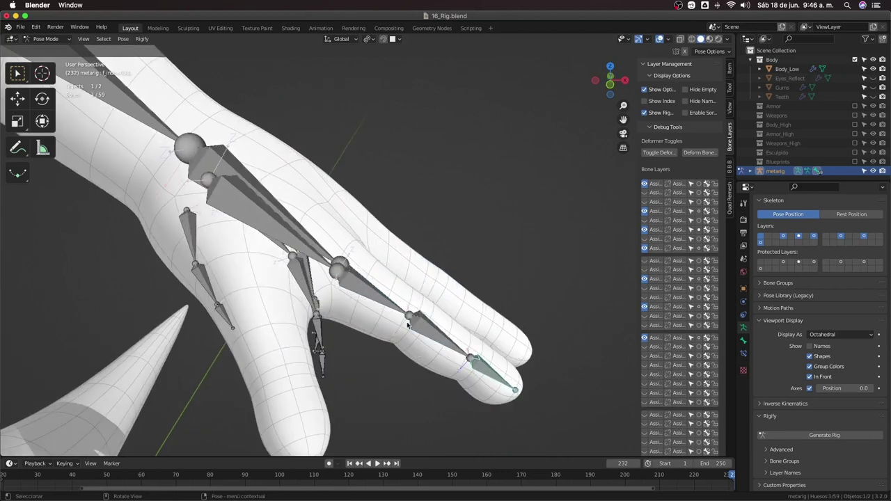
# In Edit Mode, recalculate the finger chain's roll to follow the active bone
pyautogui.press('Tab')
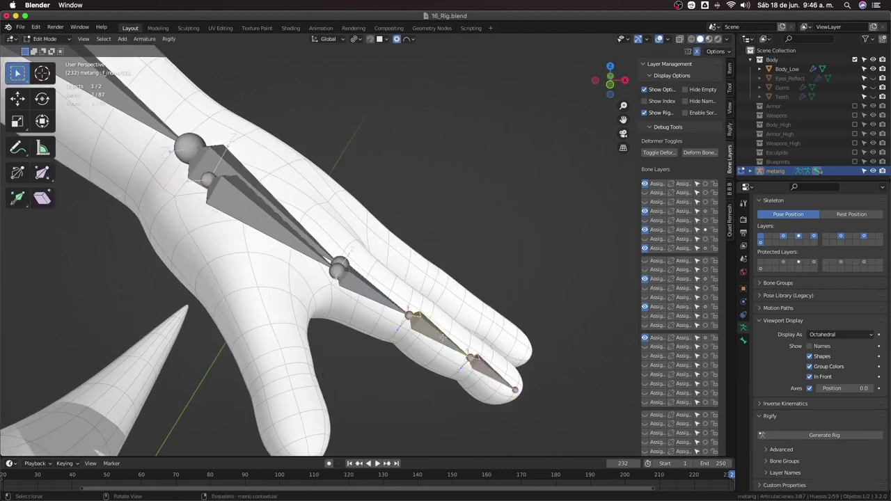
pyautogui.keyDown('ctrl'); pyautogui.click(385, 295); pyautogui.keyUp('ctrl')
pyautogui.hotkey('shift', 'n')
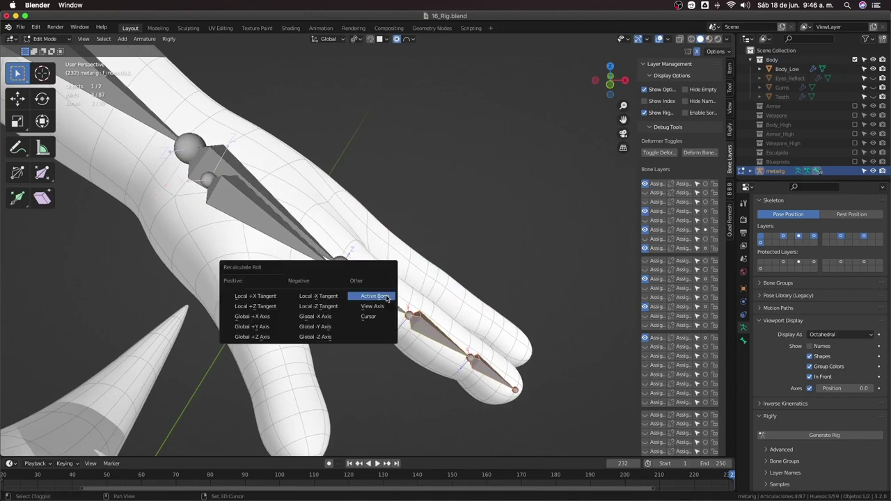
pyautogui.click(385, 296)
pyautogui.click(411, 321)
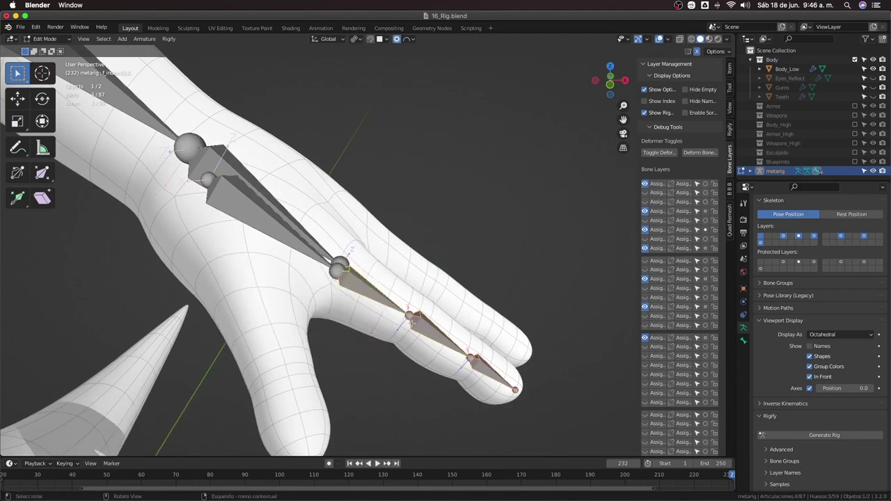
pyautogui.hotkey('shift', 'n')
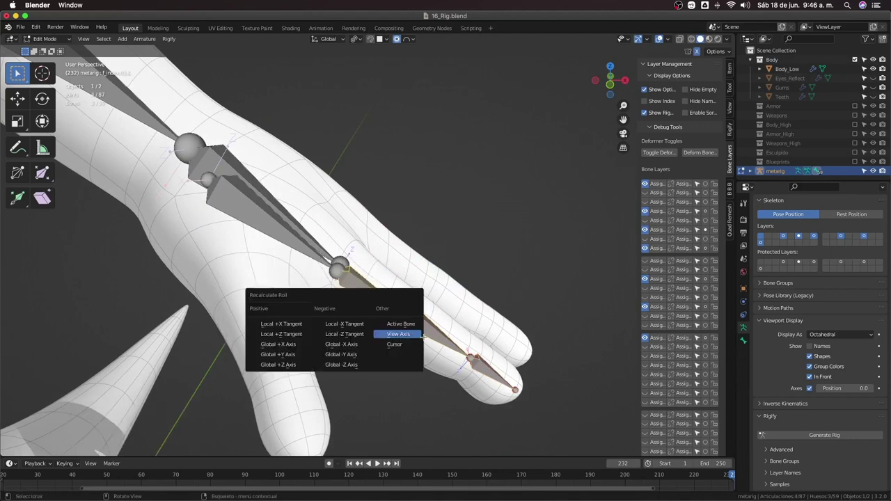
pyautogui.click(523, 420)
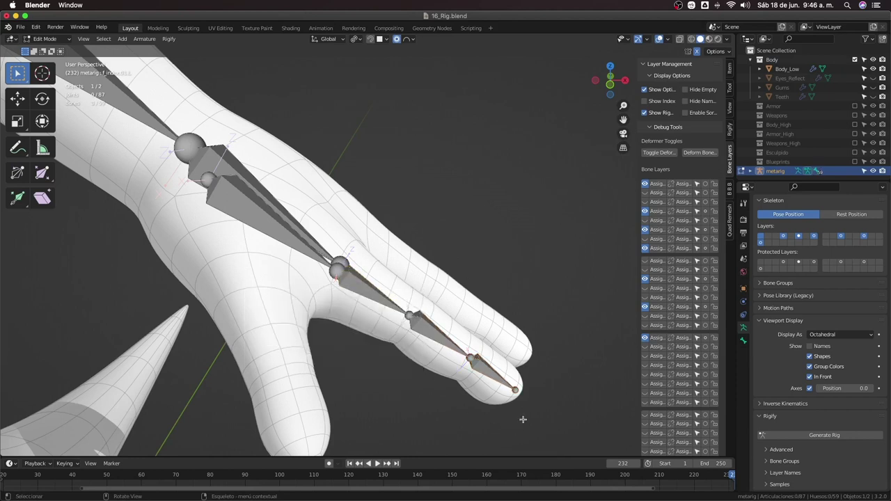
# Test-rotate a finger bone in Pose Mode, cancel, then return to Edit Mode and reveal hidden bones with Alt+H
pyautogui.hotkey('ctrl', 'Tab')
pyautogui.click(382, 299)
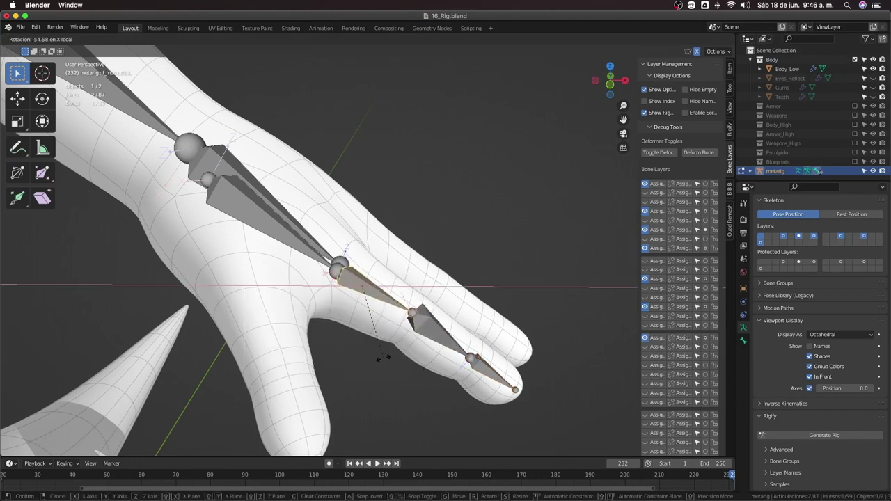
pyautogui.press('r')
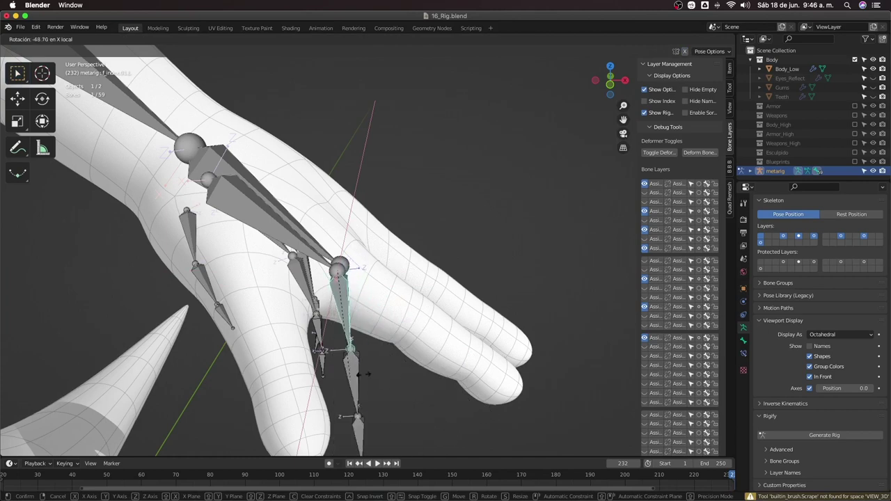
pyautogui.press('Escape')
pyautogui.press('Tab')
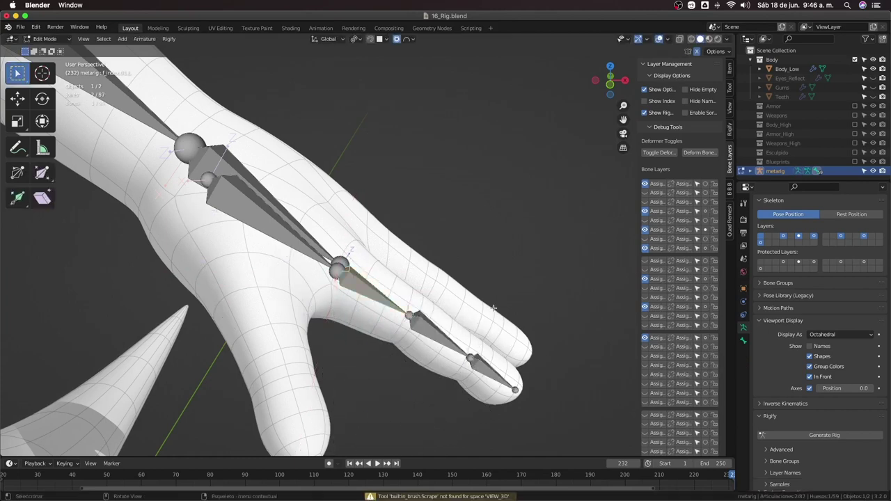
pyautogui.hotkey('alt', 'h')
pyautogui.moveTo(476, 306)
pyautogui.mouseDown(button='middle')
pyautogui.moveTo(446, 302)
pyautogui.moveTo(424, 285)
pyautogui.moveTo(450, 290)
pyautogui.mouseUp(button='middle')
# Select the four index finger bones and recalculate their roll from the active bone with Flip Axis
pyautogui.scroll(3, 303, 282)
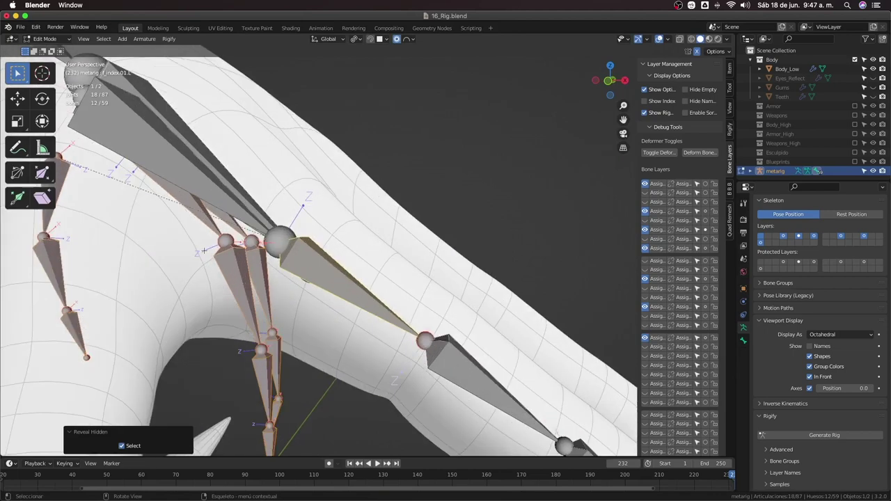
pyautogui.scroll(-4, 189, 261)
pyautogui.moveTo(362, 327); pyautogui.dragTo(546, 401, button='middle')
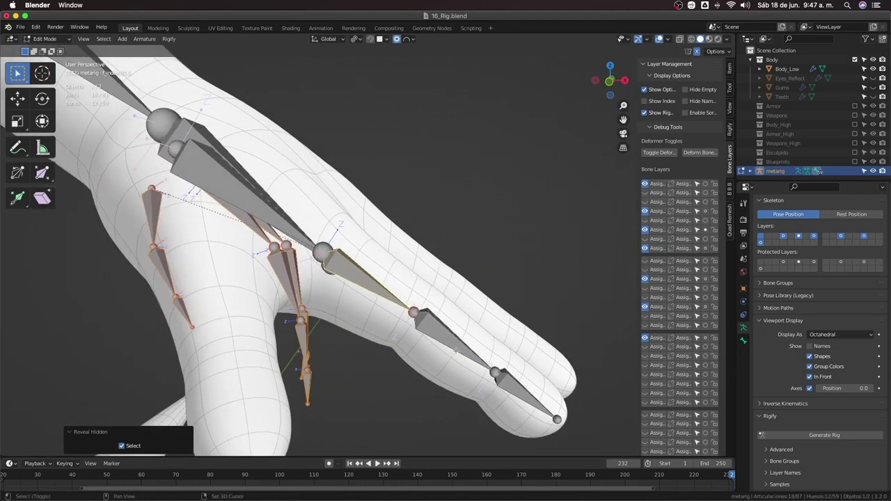
pyautogui.click(546, 402)
pyautogui.keyDown('shift'); pyautogui.click(453, 342); pyautogui.keyUp('shift')
pyautogui.keyDown('shift'); pyautogui.click(369, 279); pyautogui.keyUp('shift')
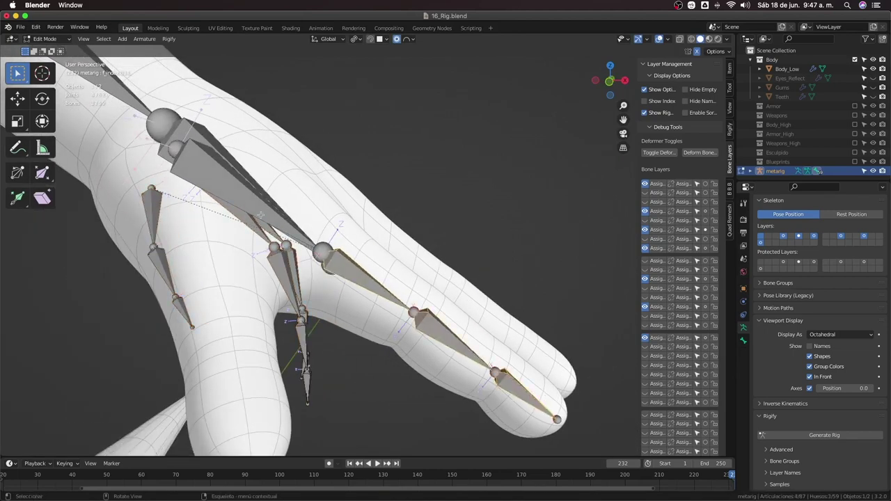
pyautogui.keyDown('shift'); pyautogui.click(281, 245); pyautogui.keyUp('shift')
pyautogui.moveTo(373, 280)
pyautogui.mouseDown(button='middle')
pyautogui.moveTo(482, 282)
pyautogui.moveTo(423, 291)
pyautogui.moveTo(418, 259)
pyautogui.moveTo(369, 295)
pyautogui.moveTo(391, 286)
pyautogui.mouseUp(button='middle')
pyautogui.scroll(5, 448, 264)
pyautogui.hotkey('shift', 'n')
pyautogui.click(370, 295)
# Test-bend the index finger with R X in Pose Mode, then return to Edit Mode and select thumb.01.L
pyautogui.moveTo(473, 259); pyautogui.dragTo(471, 261, button='middle')
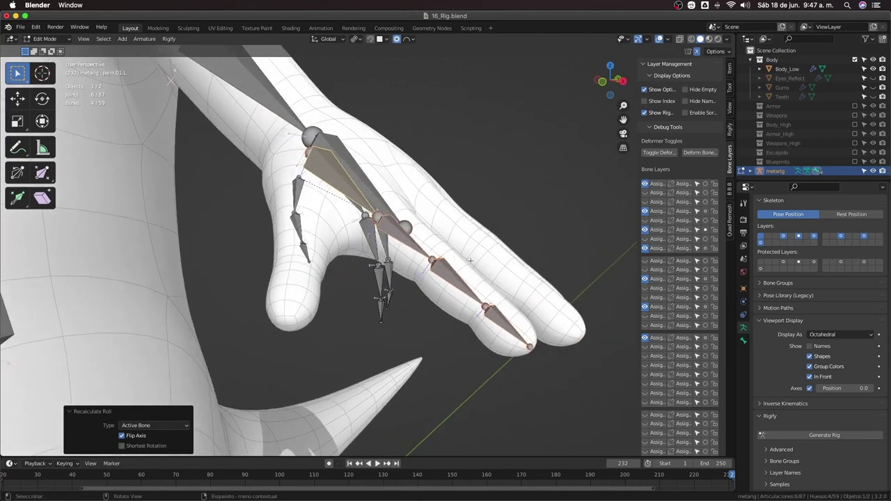
pyautogui.hotkey('ctrl', 'Tab')
pyautogui.press('r')
pyautogui.press('x')
pyautogui.press('x')
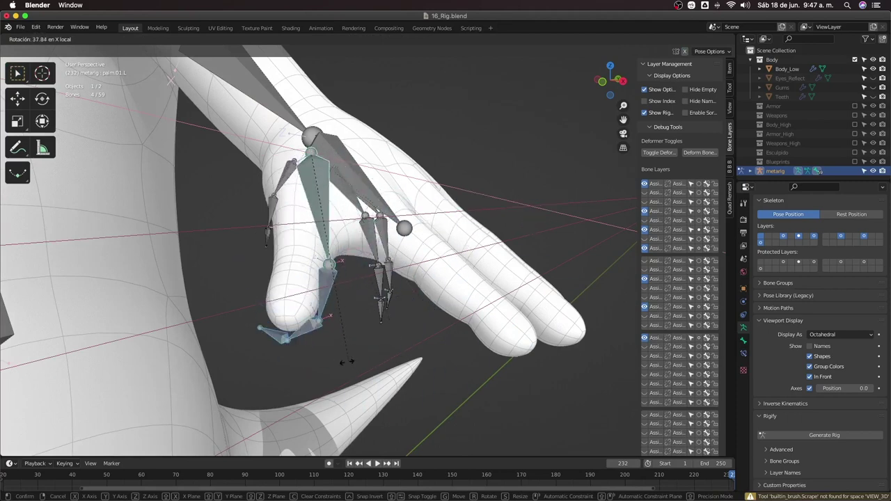
pyautogui.press('Tab')
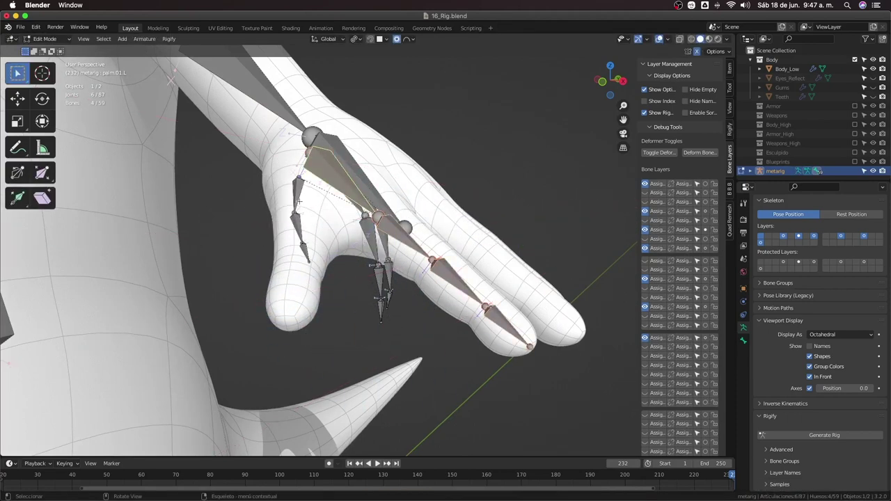
pyautogui.click(299, 201)
pyautogui.moveTo(368, 299); pyautogui.dragTo(368, 299, button='middle')
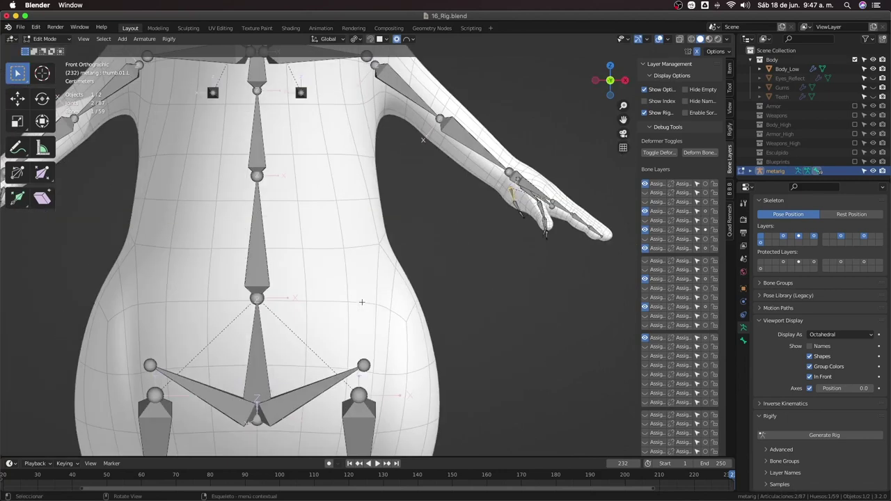
# Back in Edit Mode, hide the selected finger bones and the palm bone
pyautogui.press('Tab')
pyautogui.scroll(3, 368, 358)
pyautogui.moveTo(340, 333); pyautogui.dragTo(346, 287, button='middle')
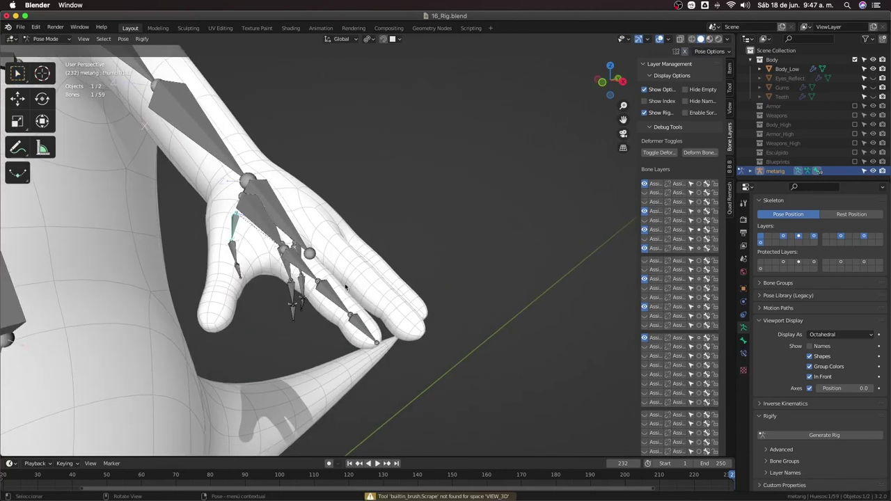
pyautogui.press('Tab')
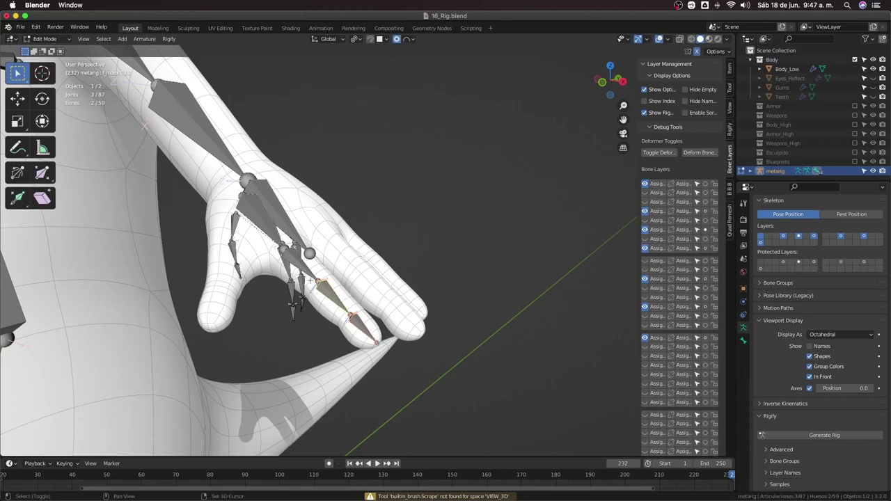
pyautogui.press('h')
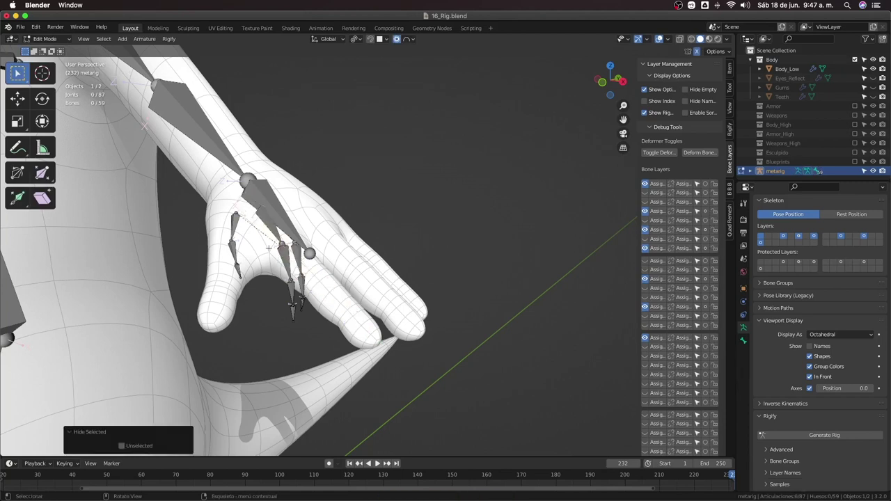
pyautogui.click(285, 223)
pyautogui.press('h')
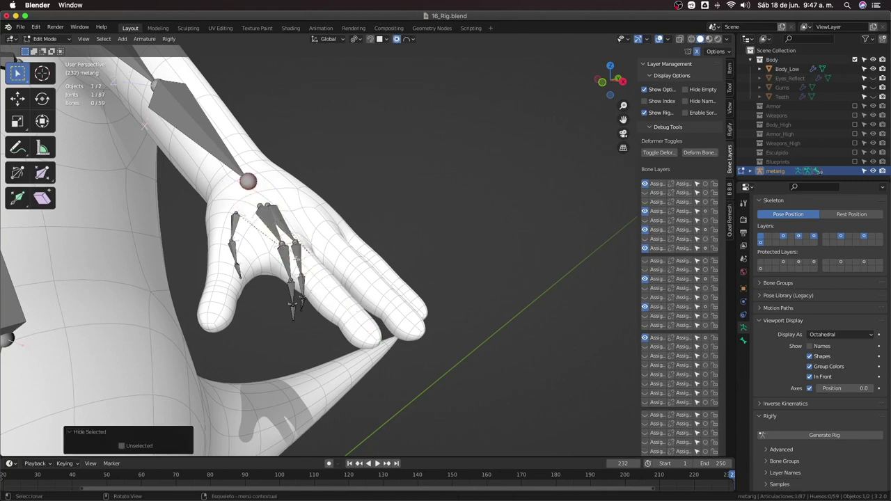
# Select a palm bone plus two finger bones and move them onto the middle finger from the front view
pyautogui.click(295, 233)
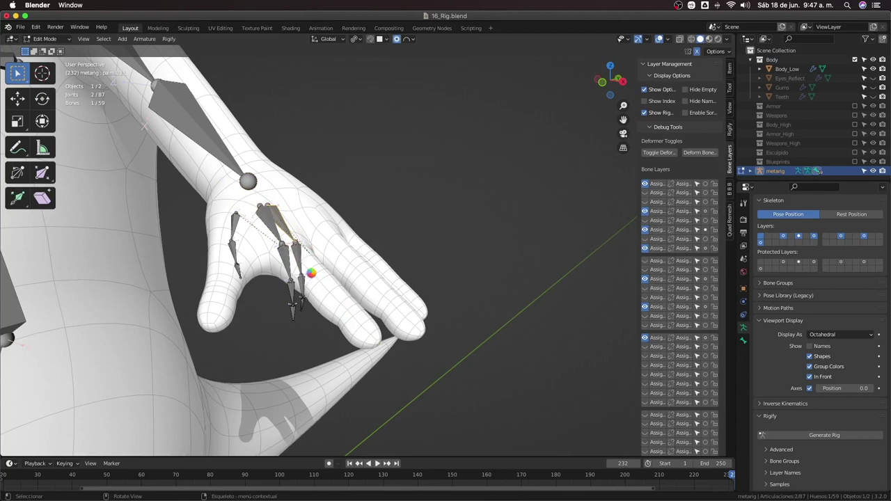
pyautogui.press('c')
pyautogui.moveTo(298, 299); pyautogui.dragTo(347, 307)
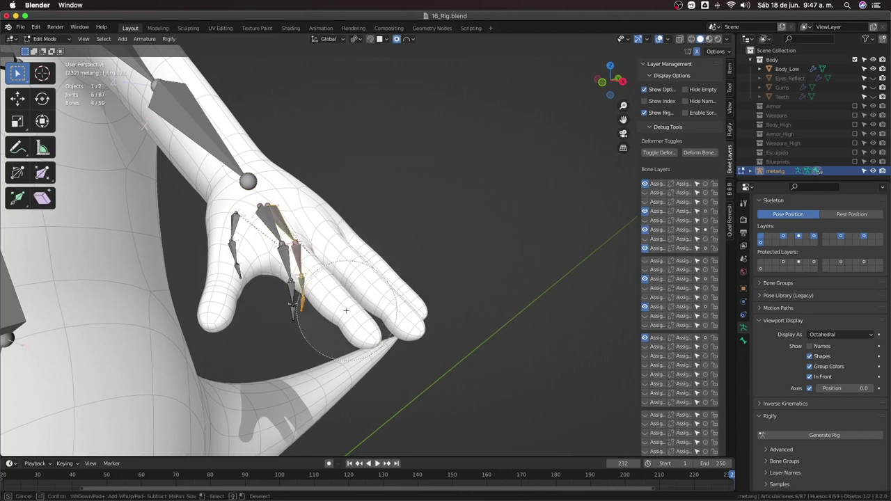
pyautogui.press('KP_1')
pyautogui.press('Escape')
pyautogui.press('KP_Decimal')
pyautogui.press('g')
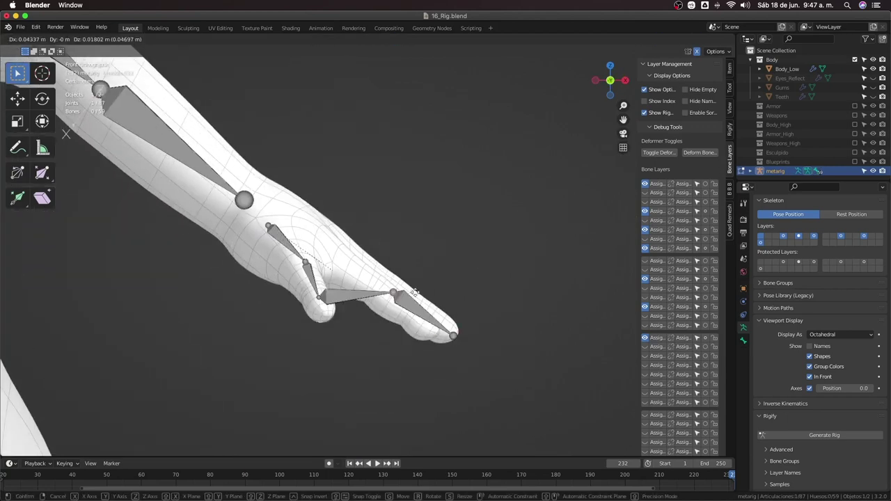
pyautogui.click(415, 292)
pyautogui.moveTo(414, 293); pyautogui.dragTo(300, 230, button='middle')
pyautogui.press('g')
pyautogui.click(276, 210)
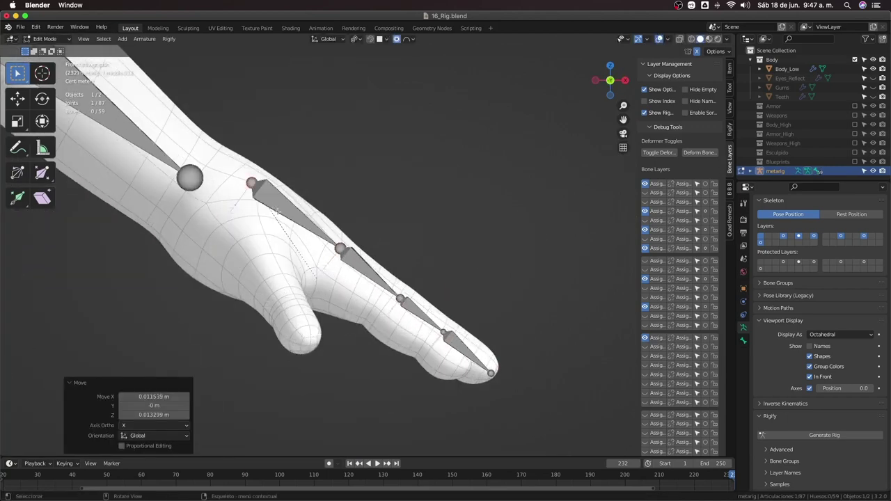
# From top view, scale the bones along Y to straighten them, then recalculate their roll to Global -Z Axis
pyautogui.press('KP_7')
pyautogui.press('KP_Decimal')
pyautogui.press('s')
pyautogui.press('y')
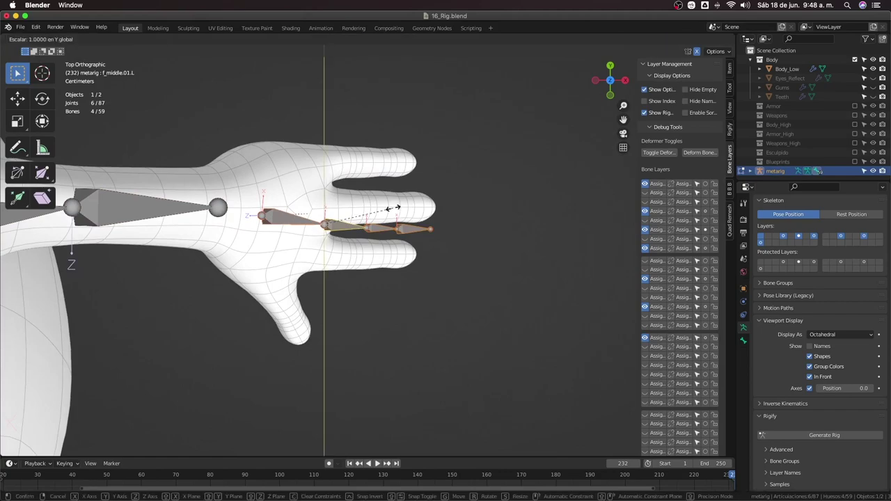
pyautogui.click(394, 207)
pyautogui.moveTo(393, 208); pyautogui.dragTo(346, 285, button='middle')
pyautogui.hotkey('ctrl', 'n')
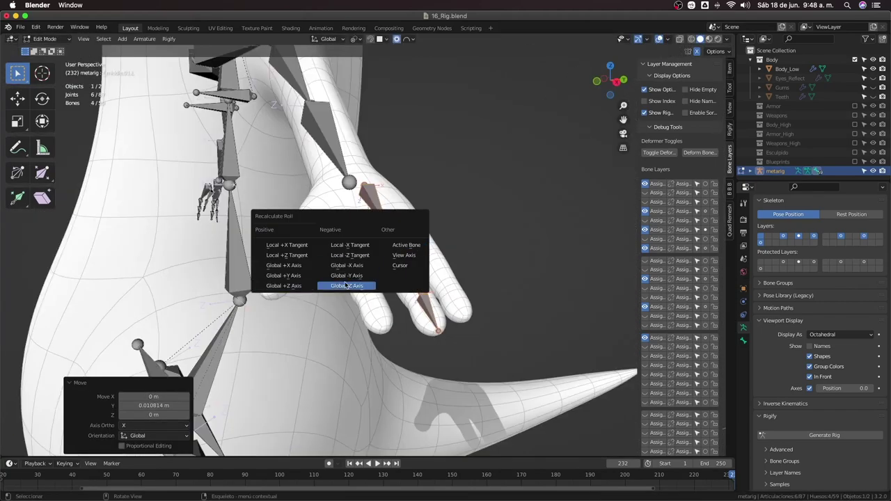
pyautogui.click(463, 234)
pyautogui.moveTo(463, 234)
pyautogui.mouseDown(button='middle')
pyautogui.moveTo(144, 143)
pyautogui.moveTo(379, 245)
pyautogui.moveTo(513, 291)
pyautogui.mouseUp(button='middle')
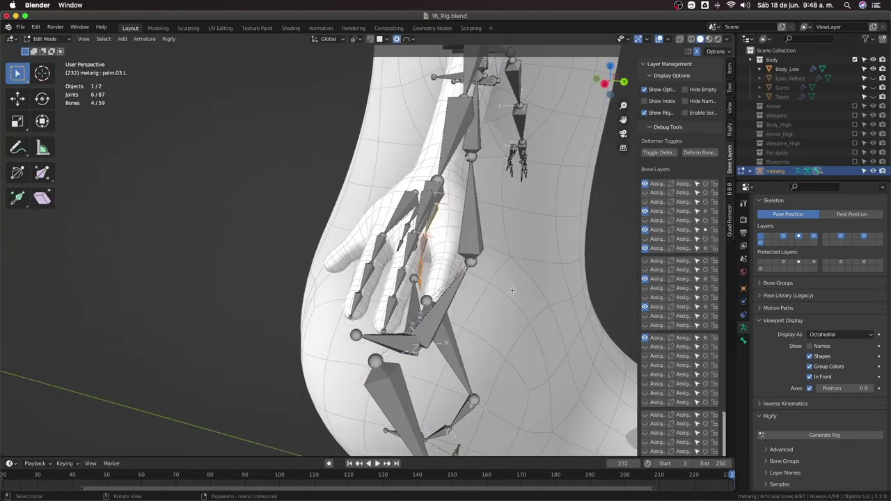
# Reveal the hidden bones and move the ring fingertip joint along Z
pyautogui.press('KP_7')
pyautogui.hotkey('alt', 'h')
pyautogui.moveTo(408, 314)
pyautogui.mouseDown(button='middle')
pyautogui.moveTo(309, 263)
pyautogui.moveTo(257, 217)
pyautogui.mouseUp(button='middle')
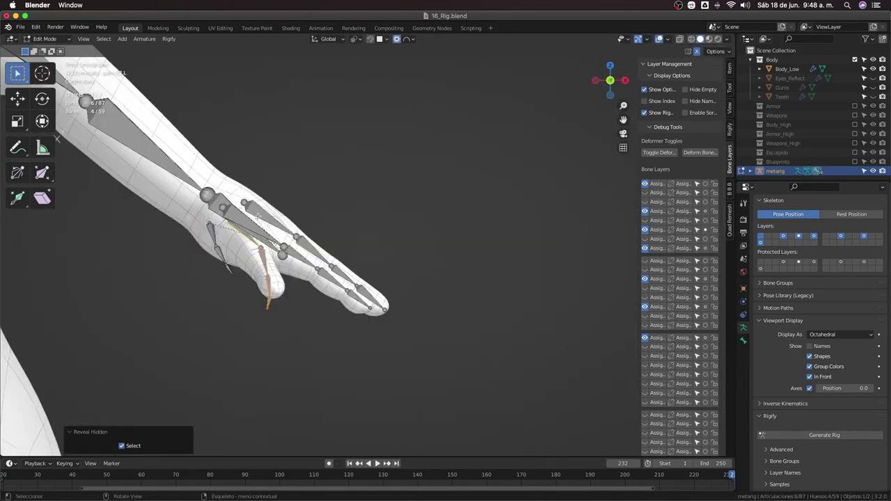
pyautogui.press('KP_1')
pyautogui.click(405, 324)
pyautogui.press('g')
pyautogui.press('z')
pyautogui.press('ctrl+KP_1')
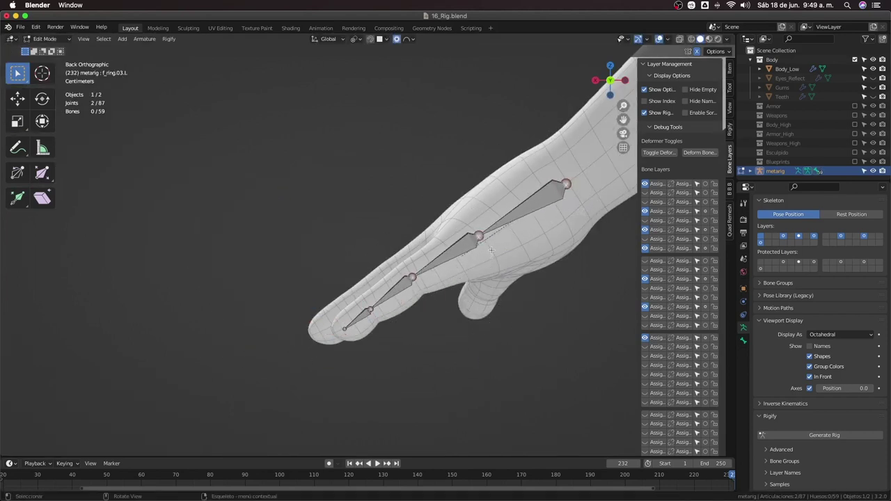
# Select the ring-finger bones, undoing a stray change to the chain
pyautogui.click(491, 249)
pyautogui.moveTo(491, 249); pyautogui.dragTo(428, 209, button='middle')
pyautogui.press('c')
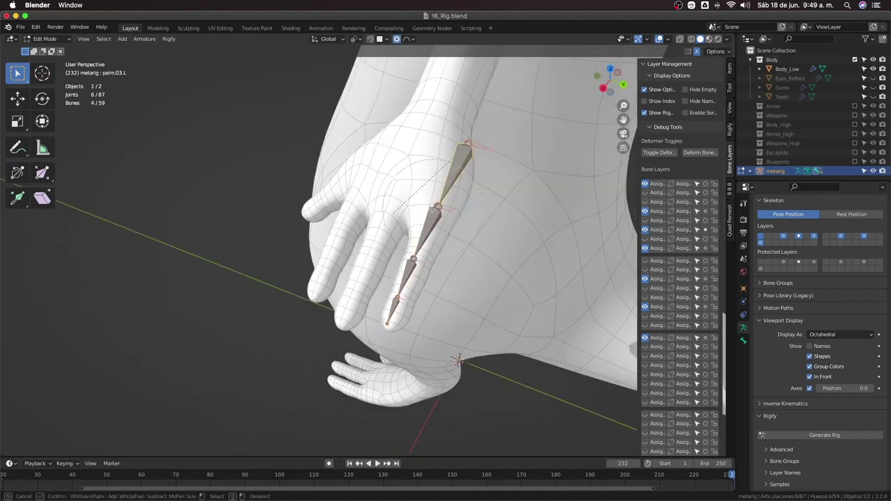
pyautogui.press('Escape')
pyautogui.press('KP_7')
pyautogui.hotkey('ctrl', 'z')
# Recalculate the finger bones' roll from the Active Bone and frame them in front view
pyautogui.hotkey('ctrl', 'n')
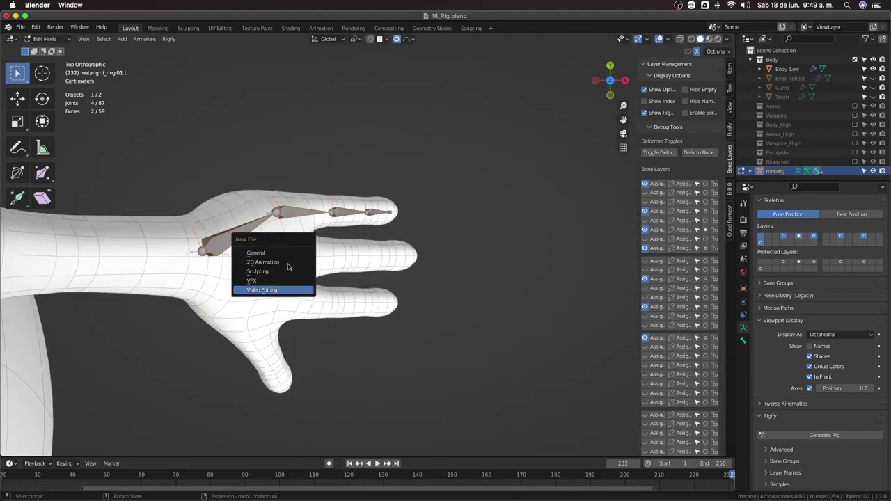
pyautogui.hotkey('shift', 'n')
pyautogui.click(461, 284)
pyautogui.press('KP_1')
pyautogui.press('KP_Decimal')
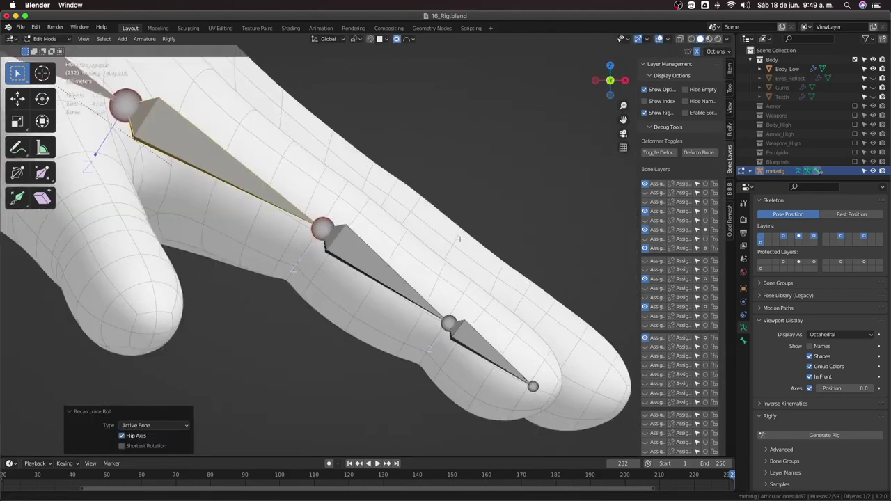
# Turn on X-ray, reapply the Active Bone roll with Flip Axis, and enter Pose Mode
pyautogui.hotkey('alt', 'z')
pyautogui.keyDown('shift'); pyautogui.moveTo(460, 238); pyautogui.dragTo(391, 245, button='middle'); pyautogui.keyUp('shift')
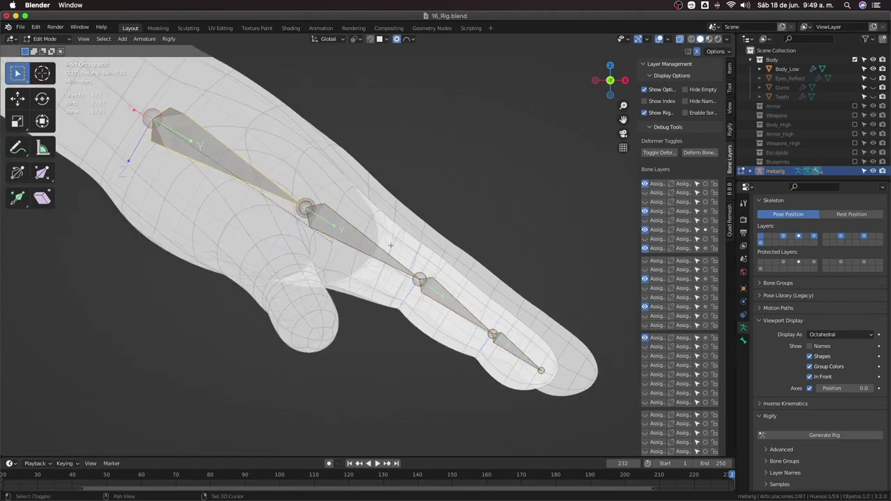
pyautogui.hotkey('shift', 'n')
pyautogui.press('Escape')
pyautogui.hotkey('ctrl', 'Tab')
pyautogui.press('KP_7')
# Enter Edit Mode from forearm.L and reveal the hidden finger bones
pyautogui.click(244, 252)
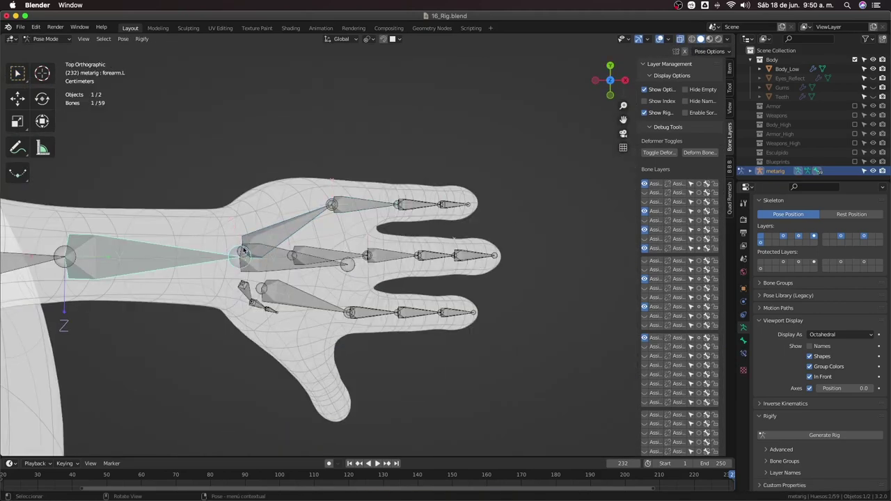
pyautogui.press('Tab')
pyautogui.hotkey('alt', 'h')
pyautogui.moveTo(243, 252); pyautogui.dragTo(292, 174, button='middle')
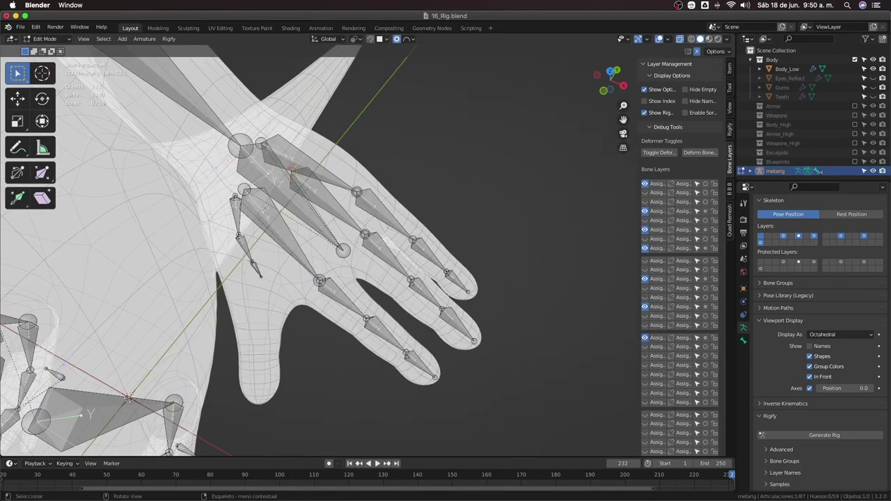
pyautogui.press('KP_7')
pyautogui.press('ctrl+KP_1')
# Select the palm bones and move them into the palm of the mesh
pyautogui.moveTo(515, 217); pyautogui.dragTo(468, 303)
pyautogui.press('c')
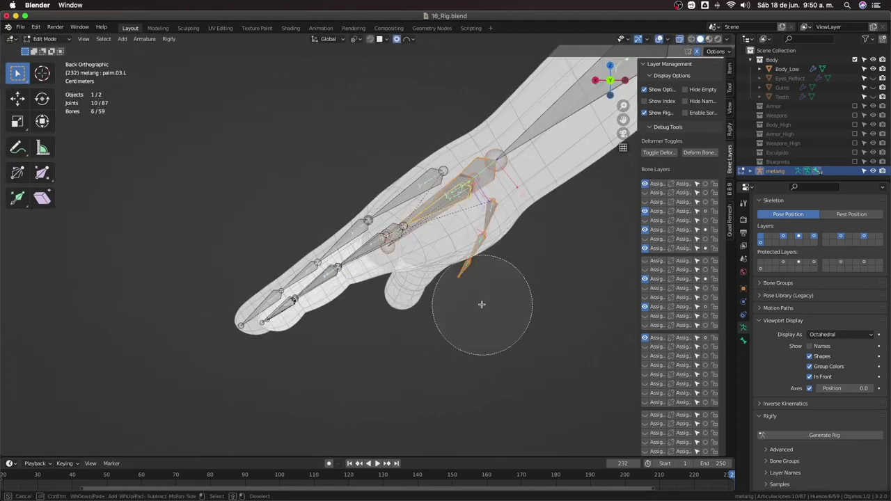
pyautogui.press('Escape')
pyautogui.press('KP_7')
pyautogui.press('g')
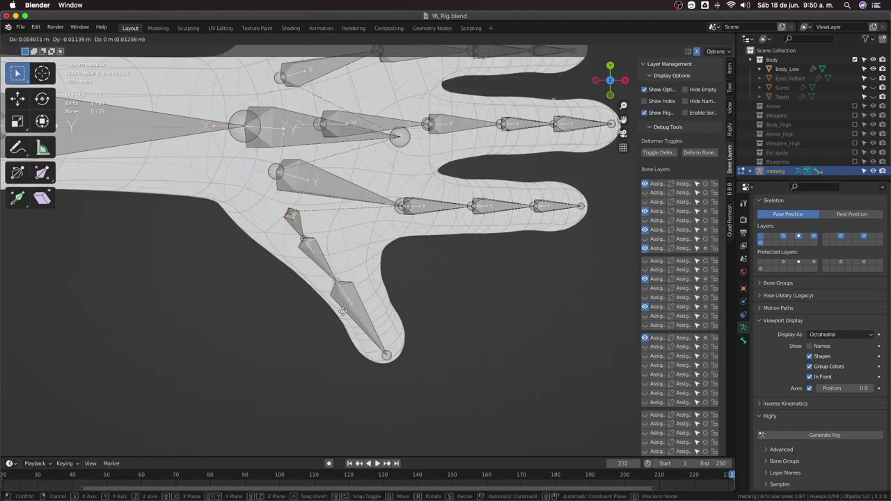
pyautogui.click(343, 311)
pyautogui.moveTo(342, 311); pyautogui.dragTo(435, 200, button='middle')
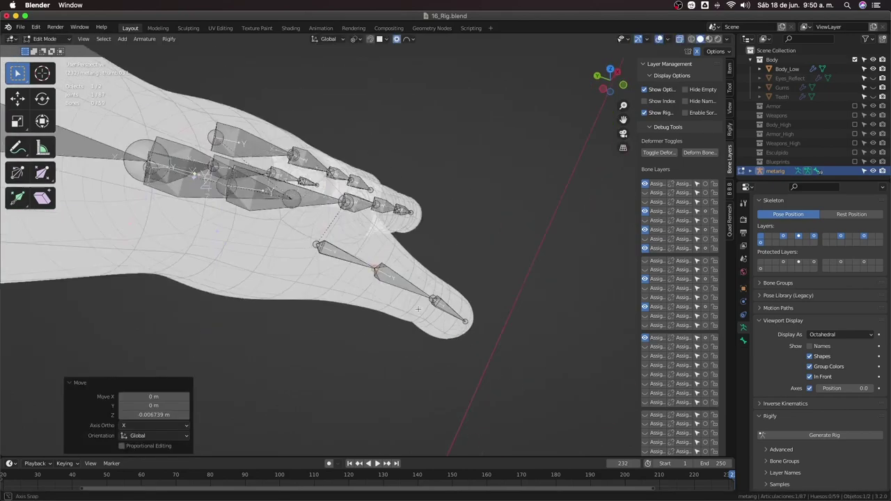
# Rotate the thumb bones to follow the thumb
pyautogui.click(418, 309)
pyautogui.moveTo(418, 309)
pyautogui.mouseDown(button='middle')
pyautogui.moveTo(360, 266)
pyautogui.moveTo(353, 230)
pyautogui.moveTo(351, 257)
pyautogui.mouseUp(button='middle')
pyautogui.moveTo(324, 315); pyautogui.dragTo(335, 313, button='middle')
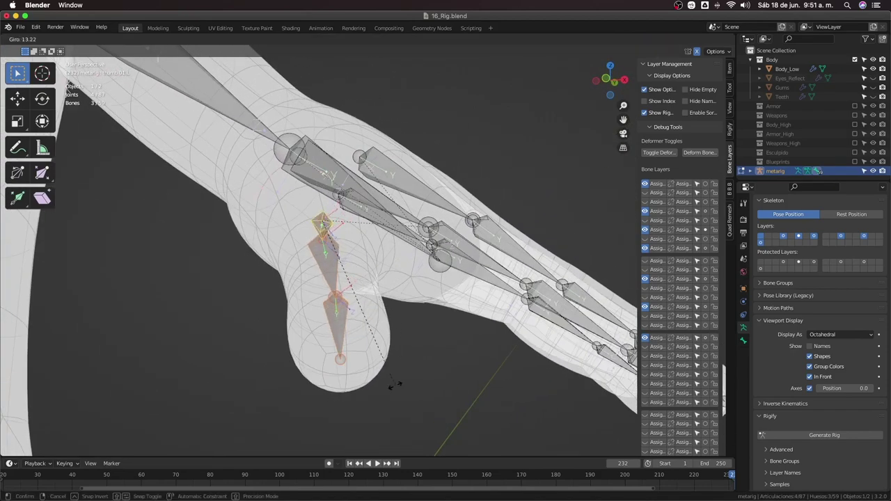
pyautogui.click(245, 369)
pyautogui.moveTo(240, 366); pyautogui.dragTo(359, 369, button='middle')
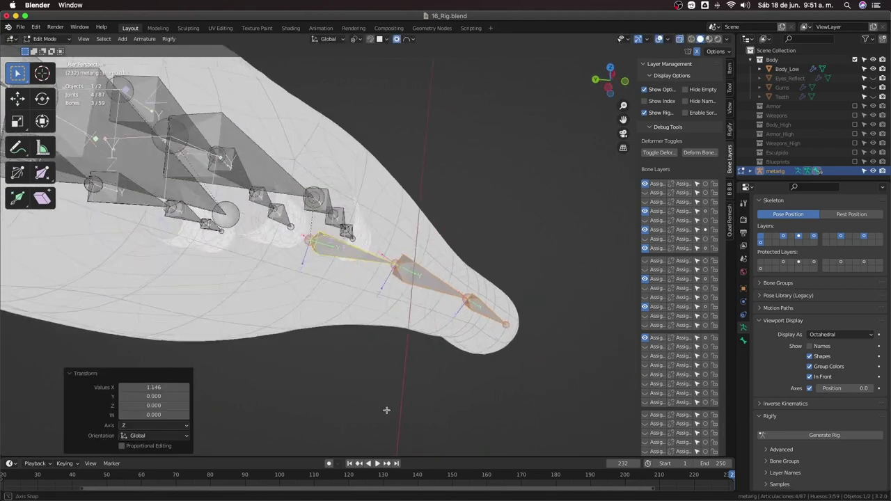
pyautogui.moveTo(304, 242)
pyautogui.mouseDown(button='middle')
pyautogui.moveTo(327, 299)
pyautogui.moveTo(324, 262)
pyautogui.moveTo(447, 210)
pyautogui.mouseUp(button='middle')
# Move a thumb joint to sit inside the thumb mesh
pyautogui.click(338, 300)
pyautogui.scroll(5, 325, 263)
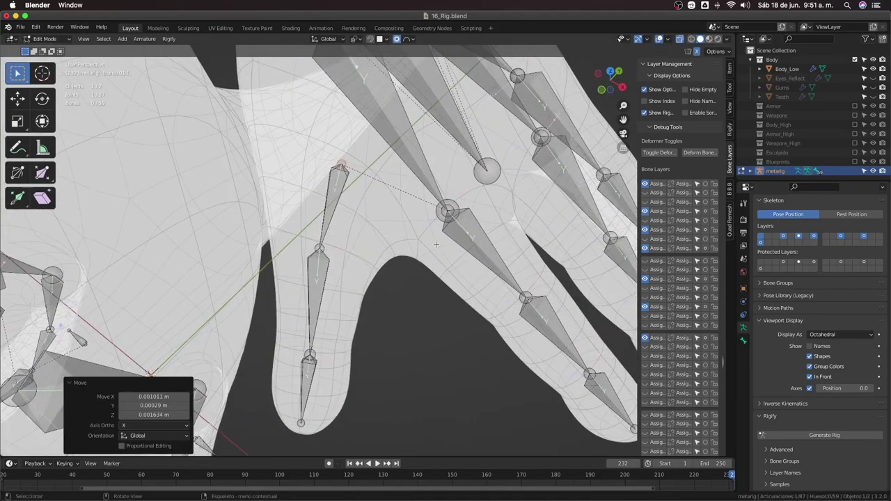
pyautogui.press('g')
pyautogui.click(447, 210)
pyautogui.scroll(-3, 392, 318)
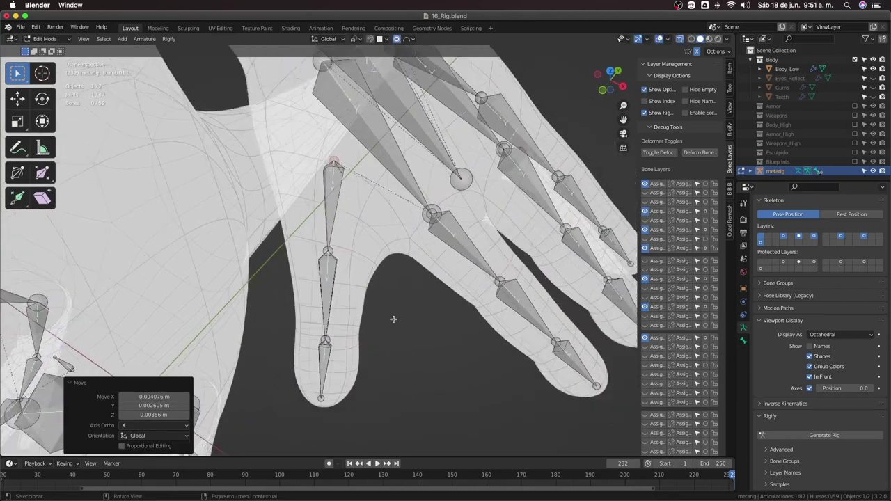
pyautogui.moveTo(392, 319); pyautogui.dragTo(342, 378, button='middle')
# Place the fingertip joint and the next finger joint inside the finger
pyautogui.click(329, 373)
pyautogui.press('g')
pyautogui.click(342, 385)
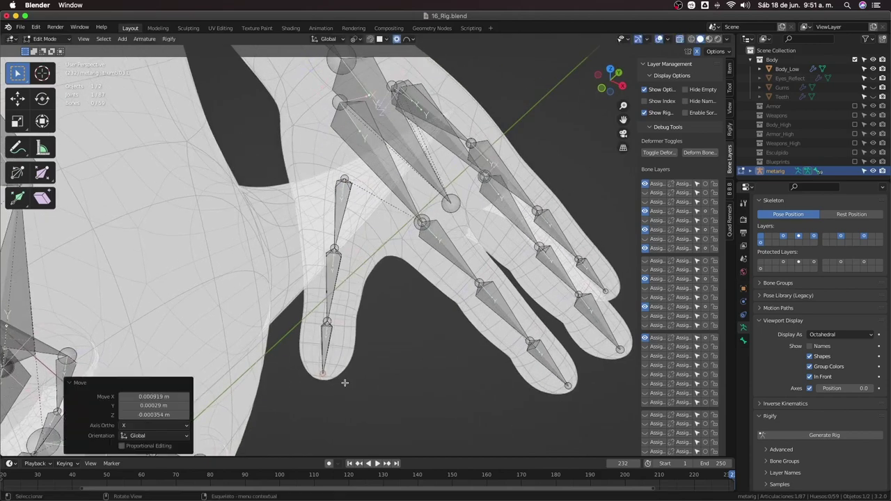
pyautogui.moveTo(344, 330)
pyautogui.mouseDown(button='middle')
pyautogui.moveTo(335, 321)
pyautogui.moveTo(359, 328)
pyautogui.moveTo(462, 277)
pyautogui.moveTo(387, 296)
pyautogui.moveTo(393, 292)
pyautogui.mouseUp(button='middle')
pyautogui.click(335, 322)
pyautogui.press('g')
pyautogui.click(360, 328)
pyautogui.scroll(-3, 461, 283)
# Switch the armature to Pose Mode and save 16_Rig.blend
pyautogui.hotkey('ctrl', 'Tab')
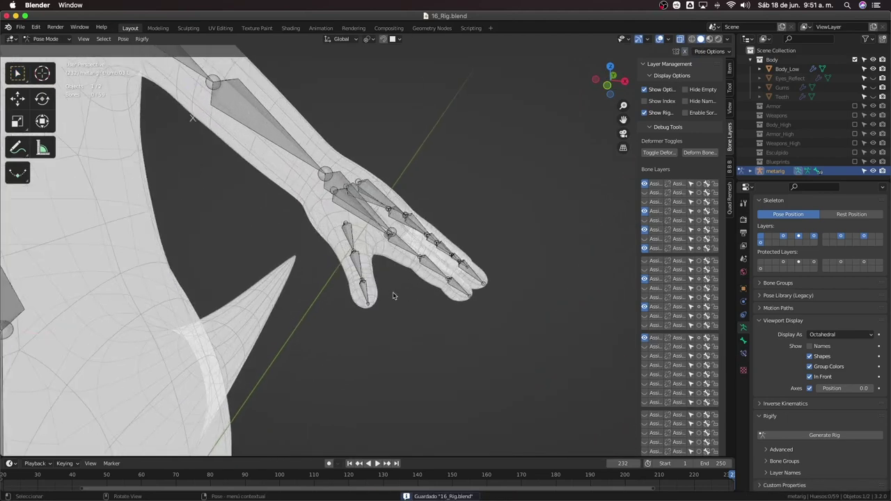
pyautogui.hotkey('ctrl', 's')
pyautogui.press('KP_1')
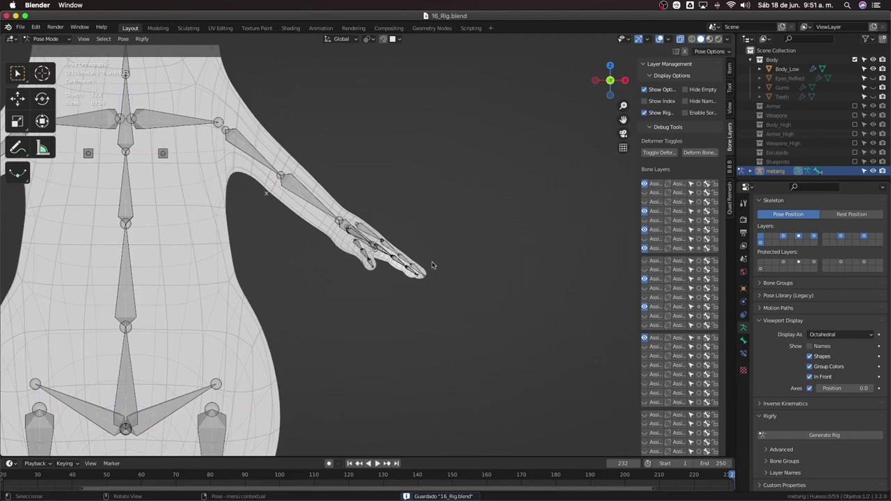
# In Edit Mode, nudge the upper finger bone slightly along X
pyautogui.scroll(3, 385, 264)
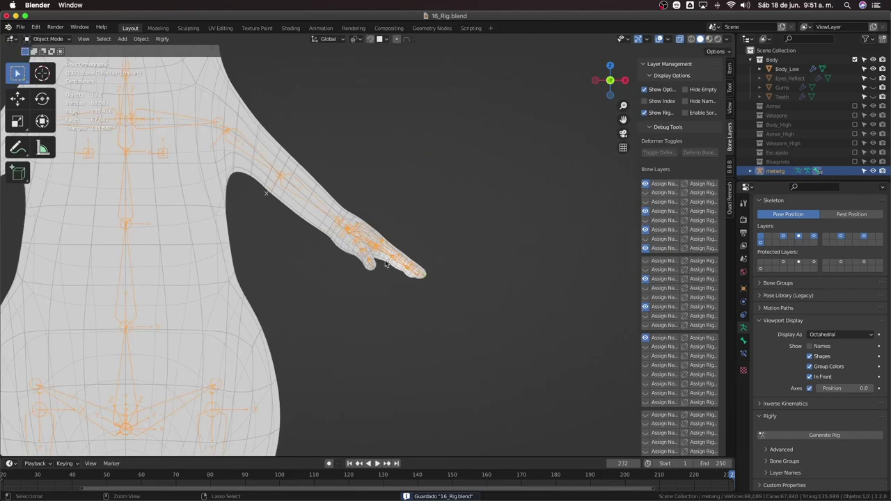
pyautogui.scroll(3, 384, 264)
pyautogui.press('Tab')
pyautogui.moveTo(380, 230); pyautogui.dragTo(377, 186, button='middle')
pyautogui.click(376, 185)
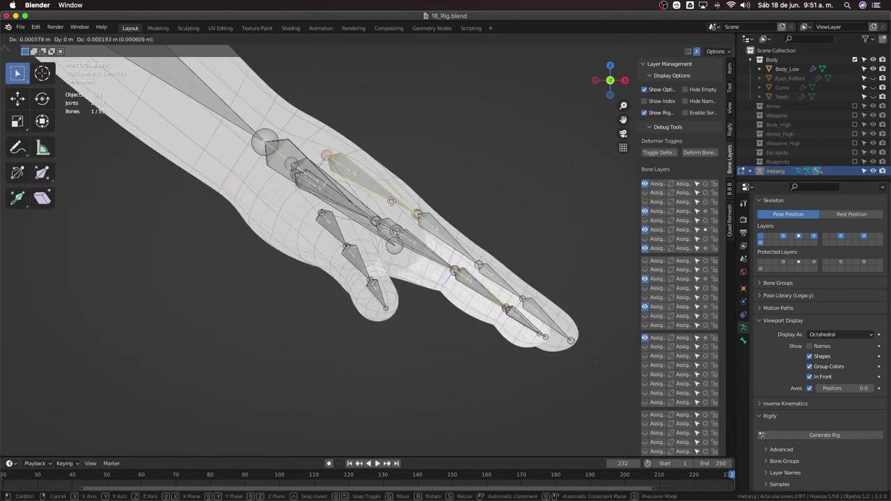
pyautogui.moveTo(409, 219); pyautogui.dragTo(409, 218)
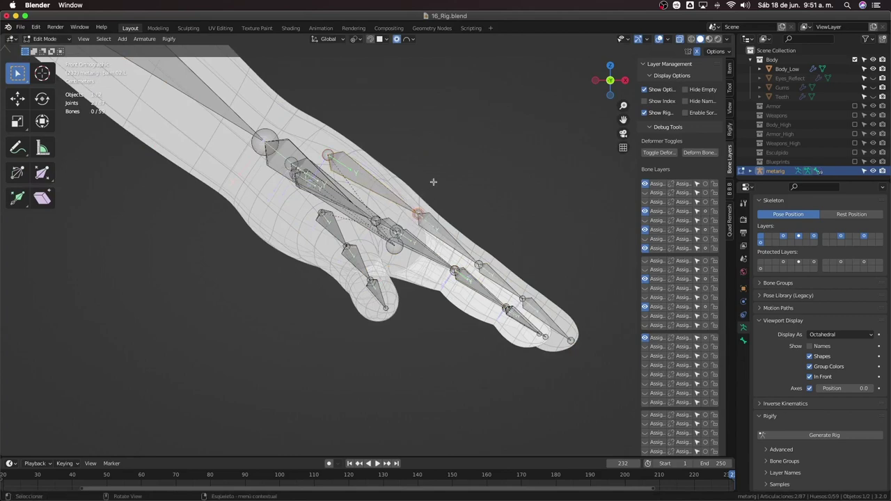
pyautogui.click(327, 154)
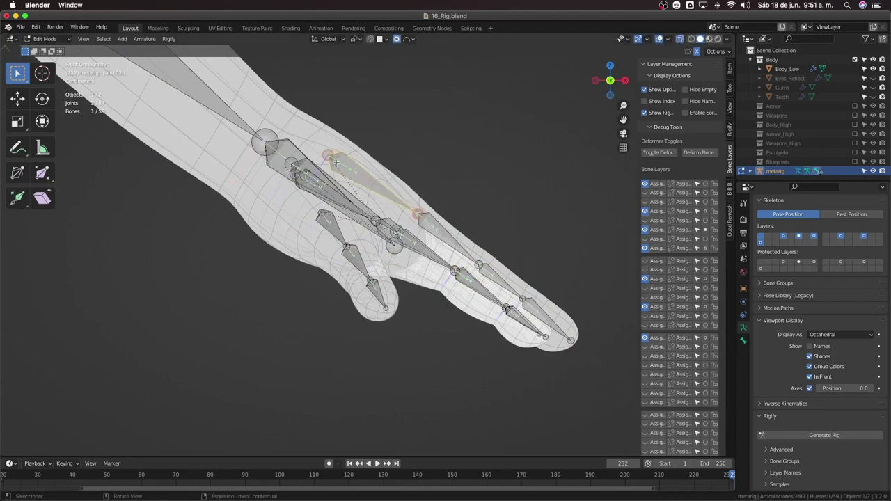
pyautogui.press('g')
pyautogui.press('x')
pyautogui.click(327, 155)
pyautogui.moveTo(328, 154)
pyautogui.mouseDown(button='middle')
pyautogui.moveTo(326, 186)
pyautogui.moveTo(342, 193)
pyautogui.mouseUp(button='middle')
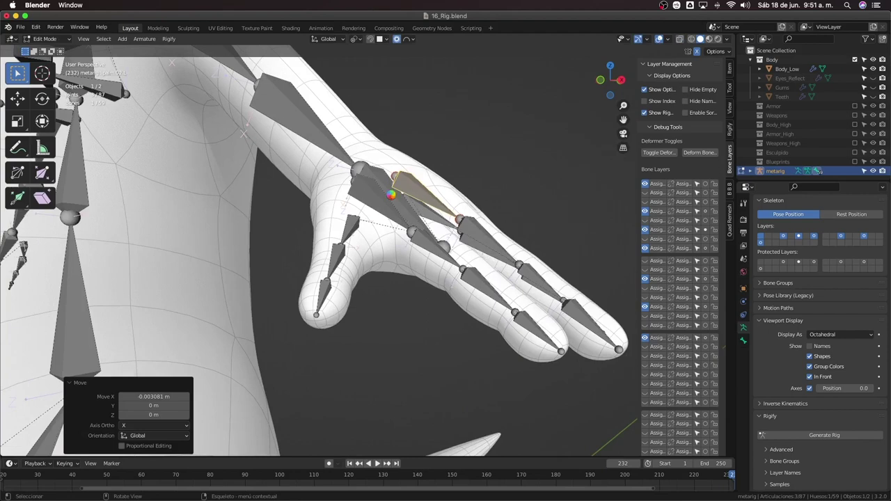
# Brush-select a bone in X-ray and raise it along Z
pyautogui.moveTo(392, 195)
pyautogui.mouseDown(button='middle')
pyautogui.moveTo(422, 193)
pyautogui.moveTo(260, 194)
pyautogui.moveTo(339, 210)
pyautogui.moveTo(300, 200)
pyautogui.mouseUp(button='middle')
pyautogui.hotkey('alt', 'z')
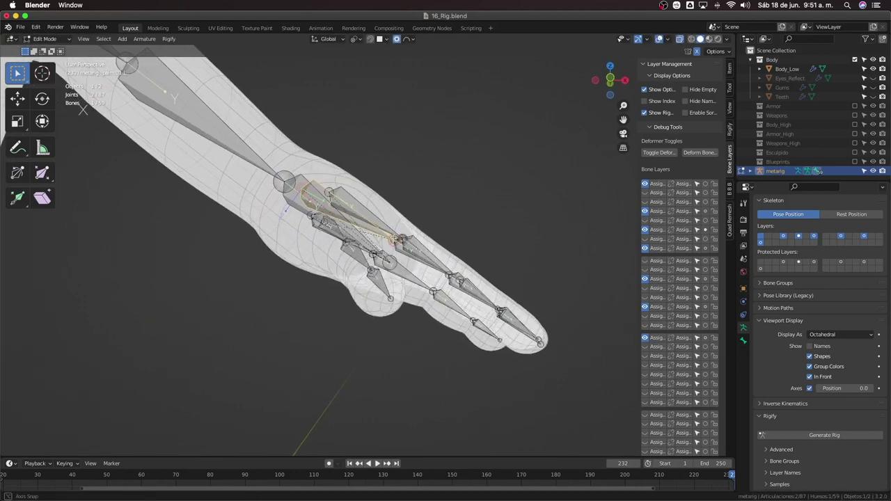
pyautogui.press('c')
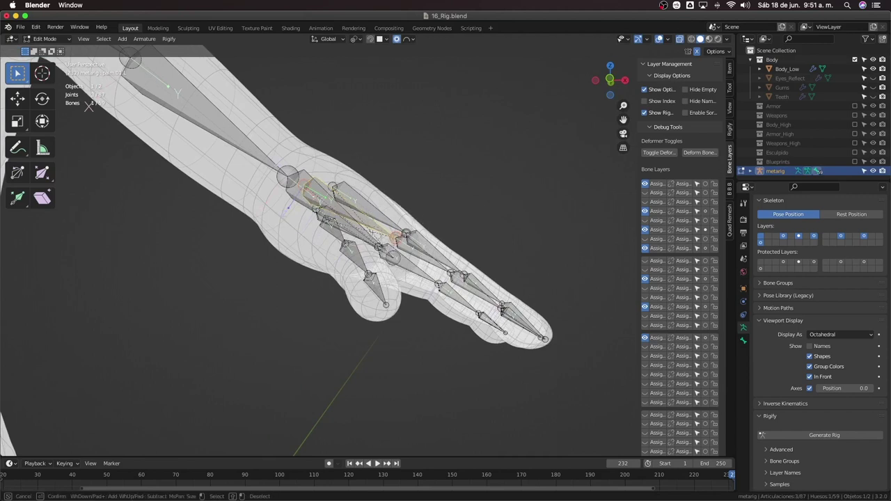
pyautogui.moveTo(395, 274)
pyautogui.mouseDown(button='middle')
pyautogui.moveTo(439, 245)
pyautogui.moveTo(444, 256)
pyautogui.mouseUp(button='middle')
pyautogui.hotkey('alt', 'z')
pyautogui.press('g')
pyautogui.press('z')
pyautogui.click(400, 274)
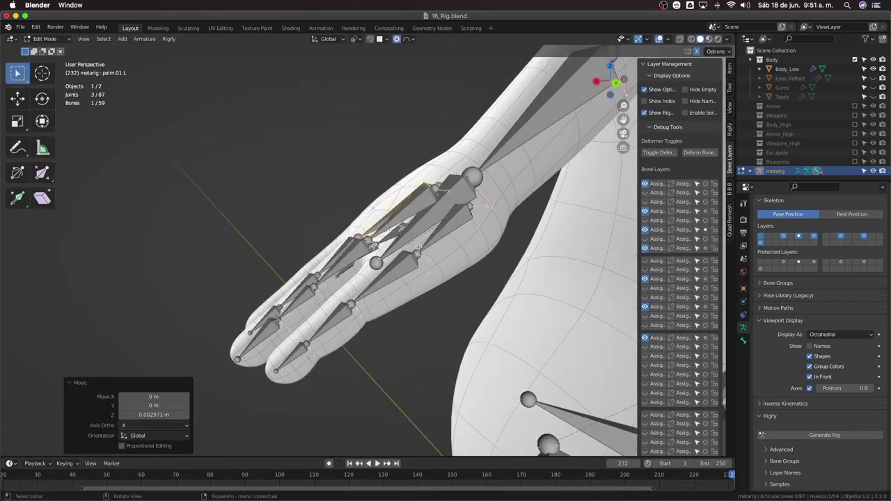
# Select palm.03.L and move it along Z to its new height
pyautogui.click(453, 230)
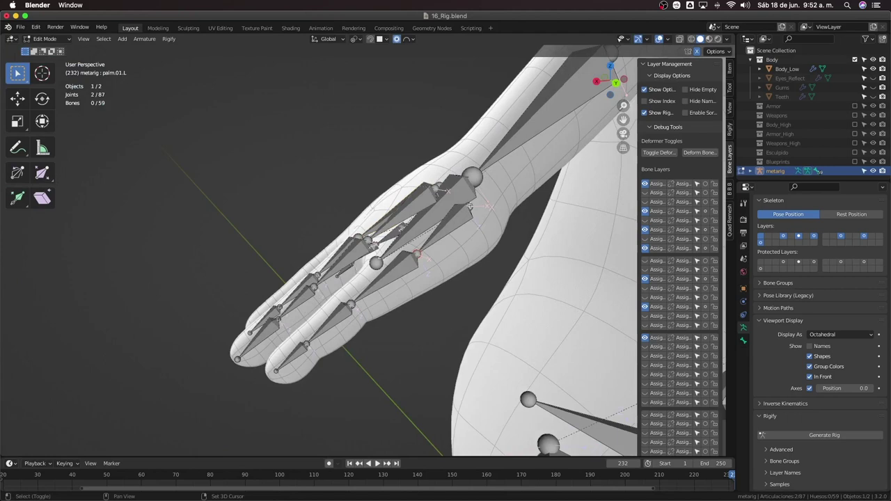
pyautogui.click(471, 206)
pyautogui.moveTo(470, 206); pyautogui.dragTo(478, 272, button='middle')
pyautogui.press('g')
pyautogui.press('z')
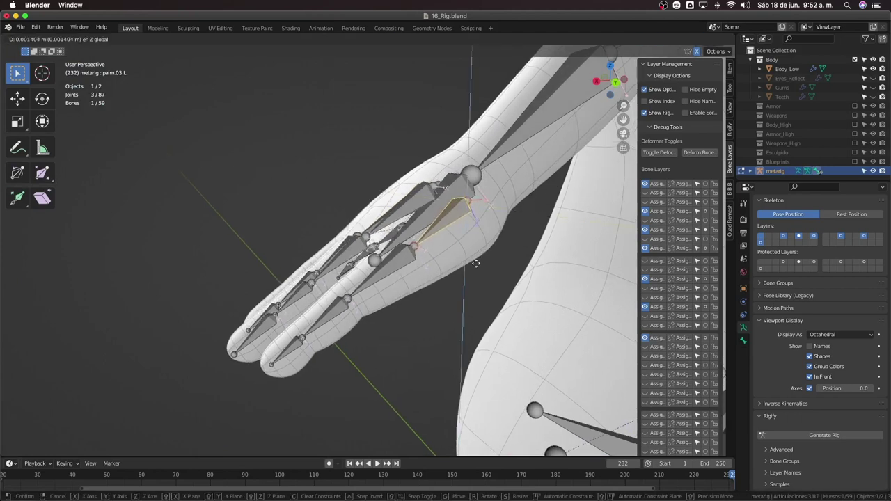
pyautogui.click(476, 263)
# Return to Object Mode and view the character from the front
pyautogui.hotkey('ctrl', 'Tab')
pyautogui.scroll(-5, 475, 272)
pyautogui.moveTo(475, 278)
pyautogui.mouseDown(button='middle')
pyautogui.moveTo(475, 303)
pyautogui.moveTo(491, 301)
pyautogui.moveTo(435, 287)
pyautogui.mouseUp(button='middle')
pyautogui.scroll(-5, 435, 287)
pyautogui.scroll(5, 435, 288)
pyautogui.moveTo(350, 306)
pyautogui.mouseDown(button='middle')
pyautogui.moveTo(339, 272)
pyautogui.moveTo(340, 303)
pyautogui.moveTo(340, 266)
pyautogui.moveTo(467, 269)
pyautogui.mouseUp(button='middle')
pyautogui.scroll(-3, 340, 266)
pyautogui.press('KP_1')
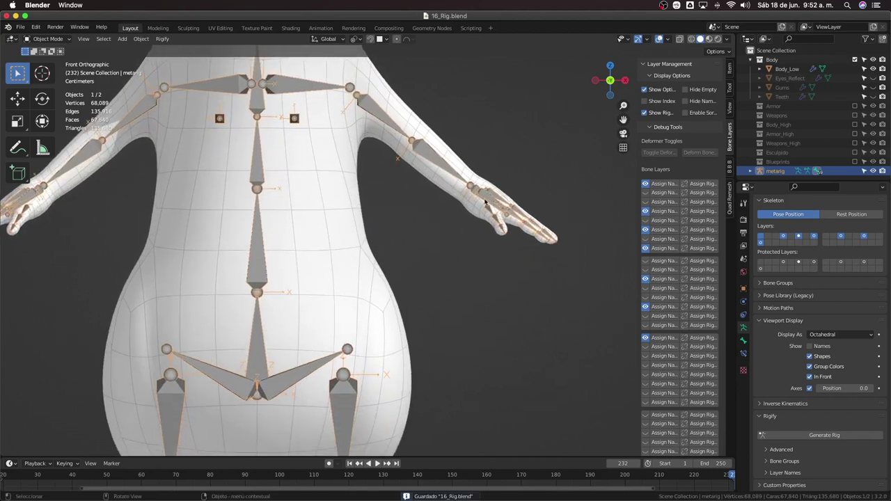
# Re-generate the Rigify rig from the metarig
pyautogui.click(812, 438)
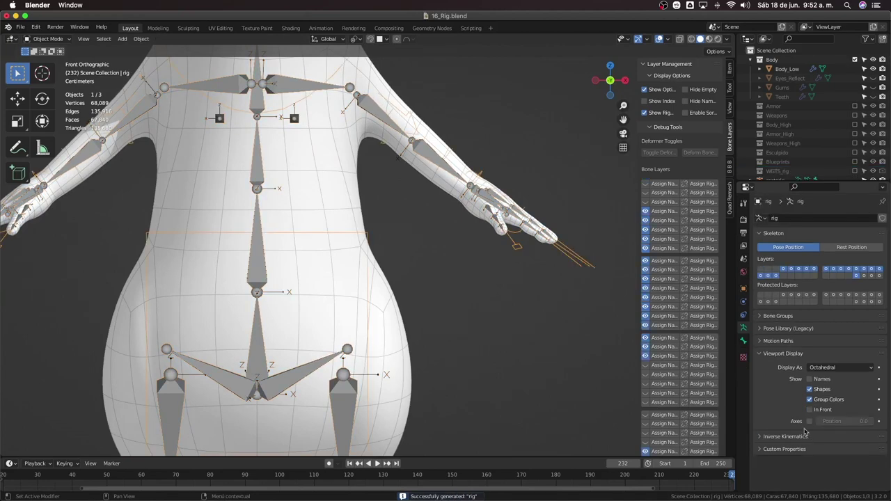
pyautogui.scroll(-1, 767, 165)
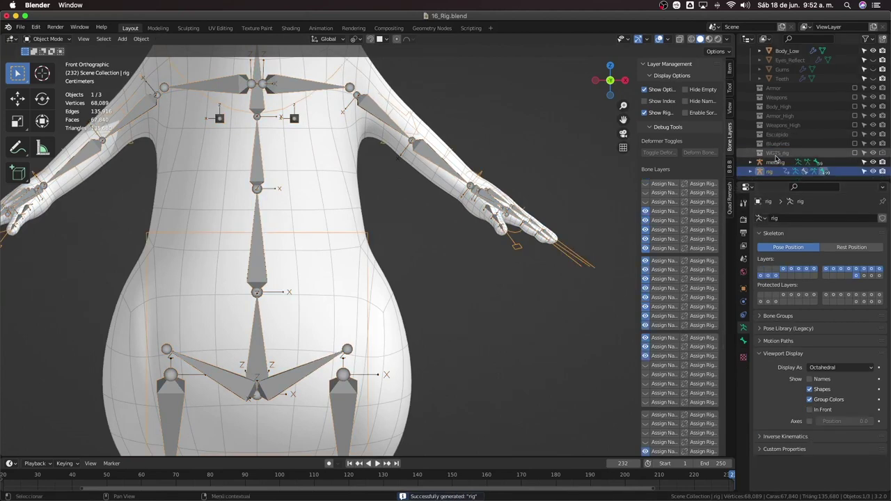
pyautogui.click(775, 163)
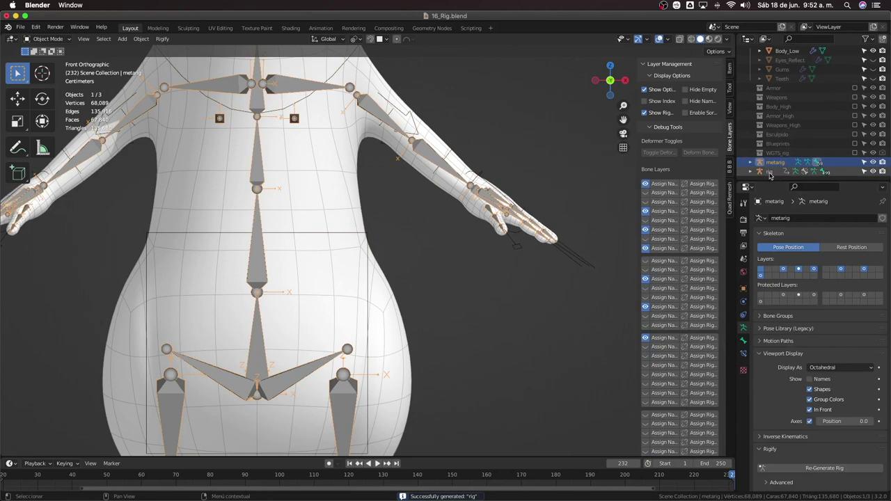
pyautogui.press('g')
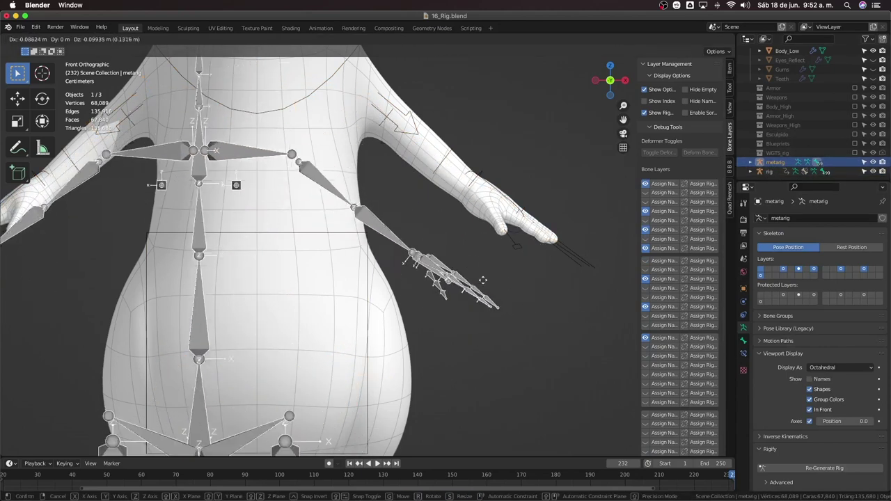
pyautogui.press('Escape')
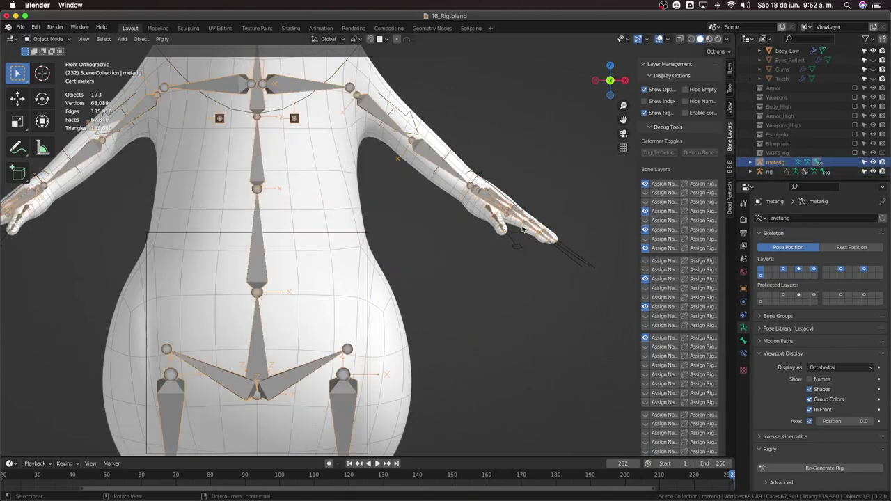
pyautogui.press('h')
# Select the armature by the hand and isolate it in Local View, hiding the body mesh
pyautogui.click(583, 252)
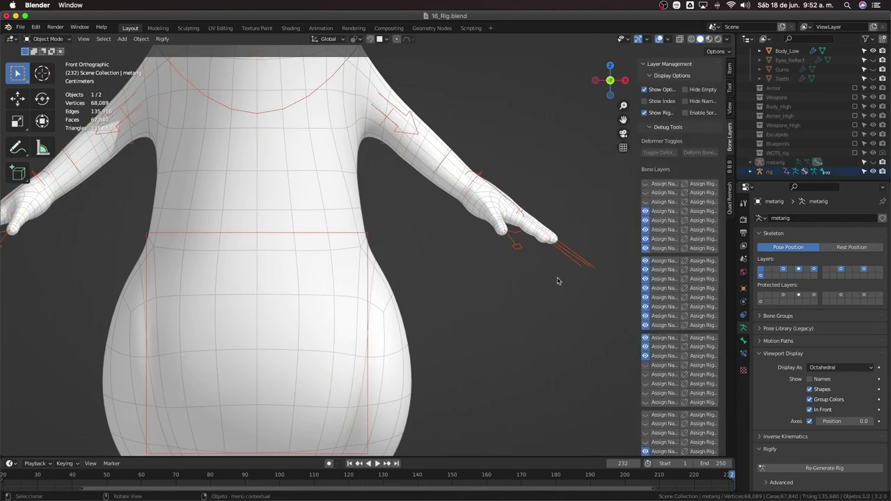
pyautogui.press('KP_Divide')
pyautogui.scroll(5, 517, 302)
pyautogui.scroll(4, 473, 299)
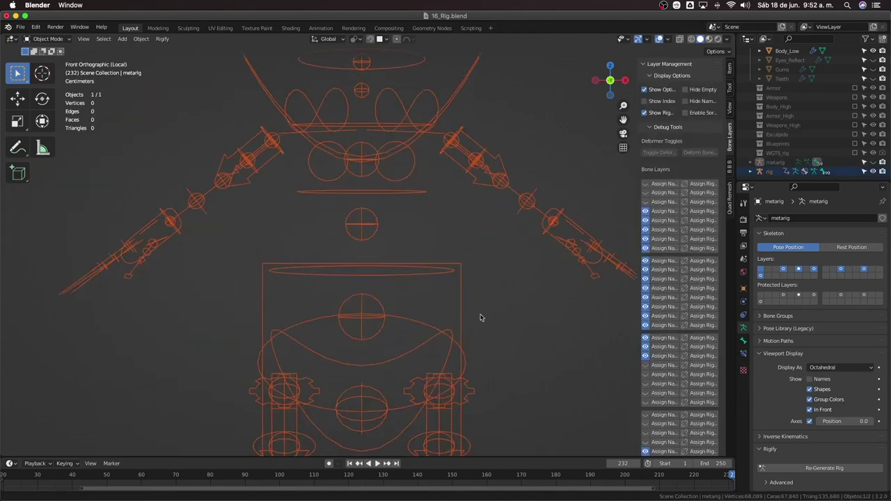
pyautogui.scroll(3, 480, 318)
pyautogui.scroll(2, 424, 313)
pyautogui.scroll(1, 455, 323)
pyautogui.scroll(1, 445, 310)
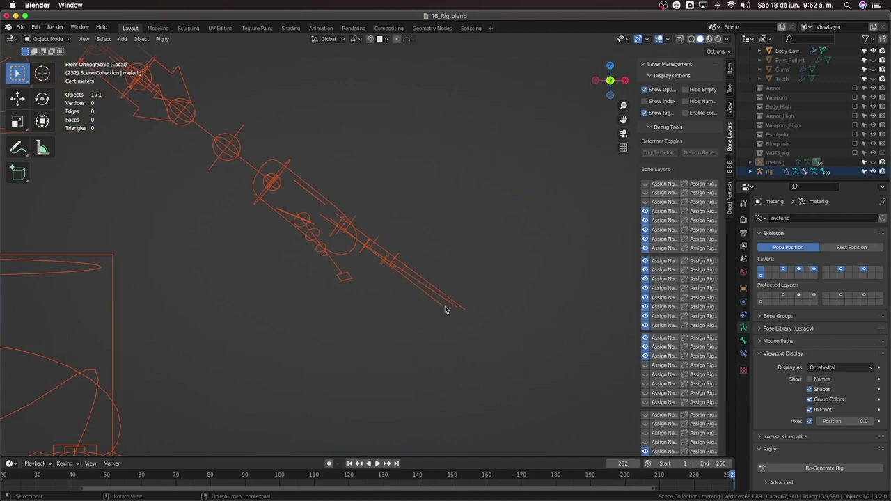
pyautogui.moveTo(439, 325)
pyautogui.mouseDown(button='middle')
pyautogui.moveTo(386, 347)
pyautogui.moveTo(433, 333)
pyautogui.mouseUp(button='middle')
pyautogui.scroll(-3, 675, 237)
pyautogui.scroll(-2, 676, 237)
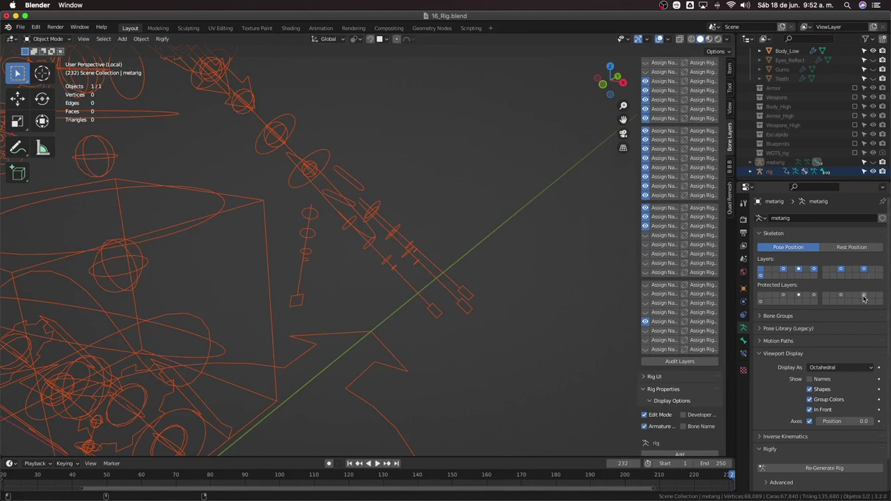
# Make the generated rig active and enable another bone layer in its Skeleton layers
pyautogui.click(457, 308)
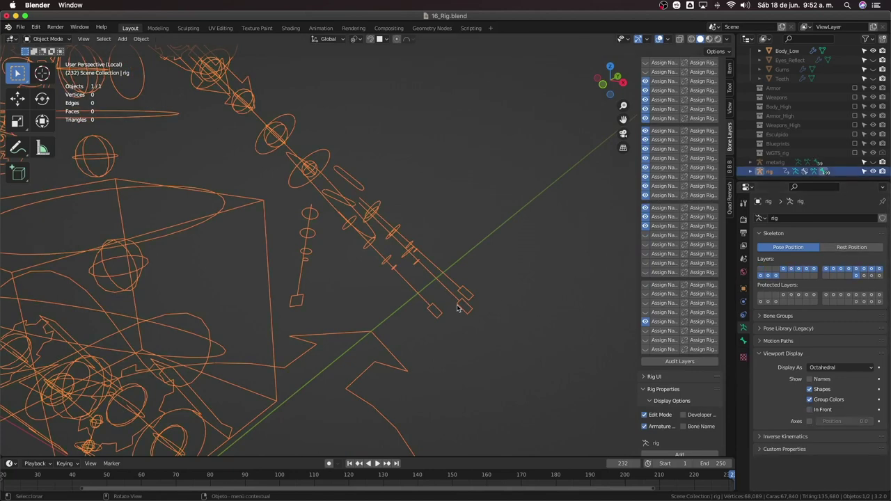
pyautogui.keyDown('shift'); pyautogui.click(866, 276); pyautogui.keyUp('shift')
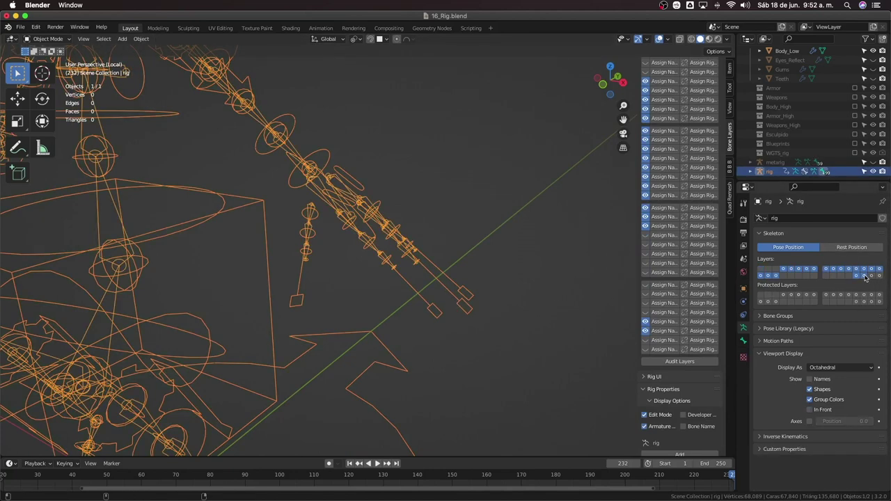
pyautogui.scroll(-3, 401, 258)
pyautogui.scroll(-1, 425, 277)
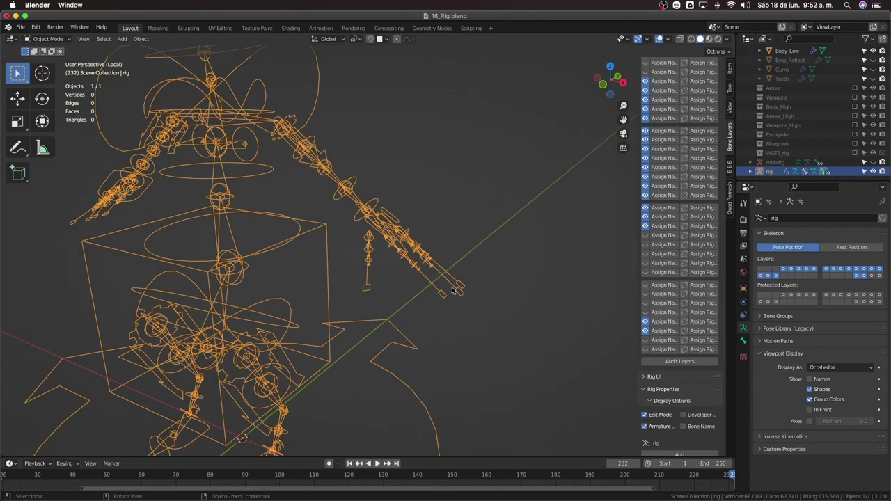
# In Pose Mode, box-select the three hand bones and scale them up
pyautogui.hotkey('ctrl', 'Tab')
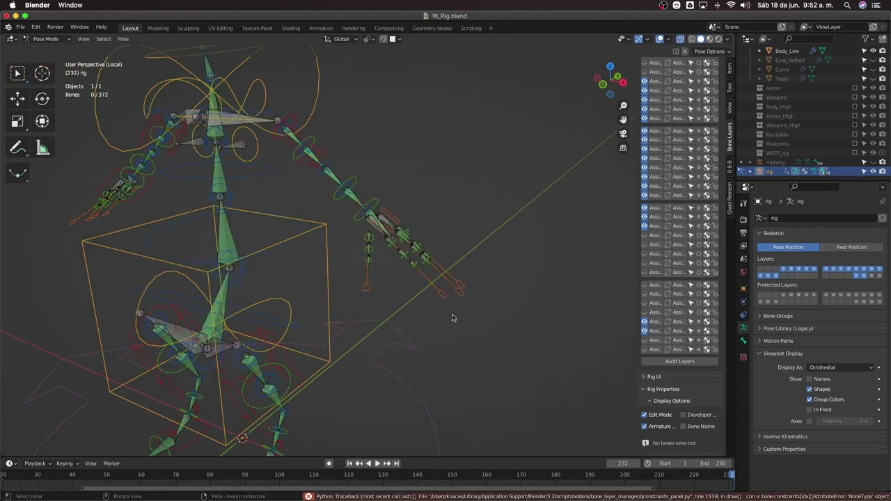
pyautogui.moveTo(474, 314); pyautogui.dragTo(482, 312, button='middle')
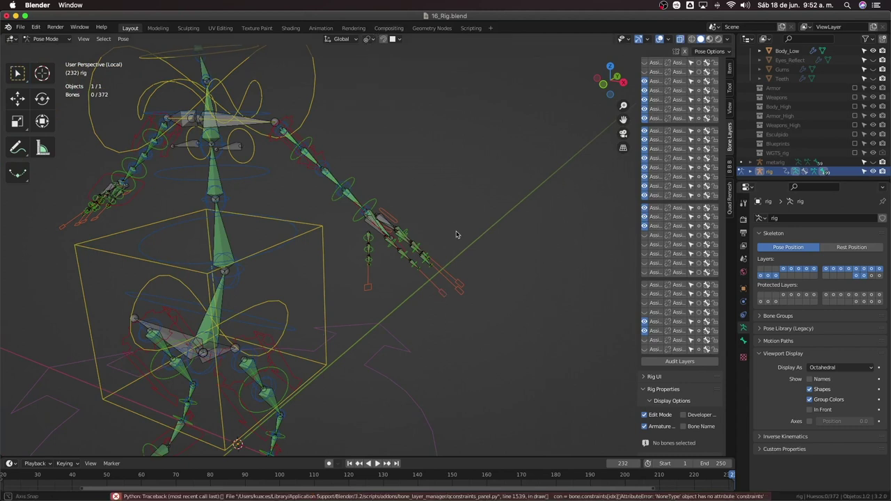
pyautogui.moveTo(369, 62); pyautogui.dragTo(10, 47, button='middle')
pyautogui.moveTo(486, 265); pyautogui.dragTo(436, 329)
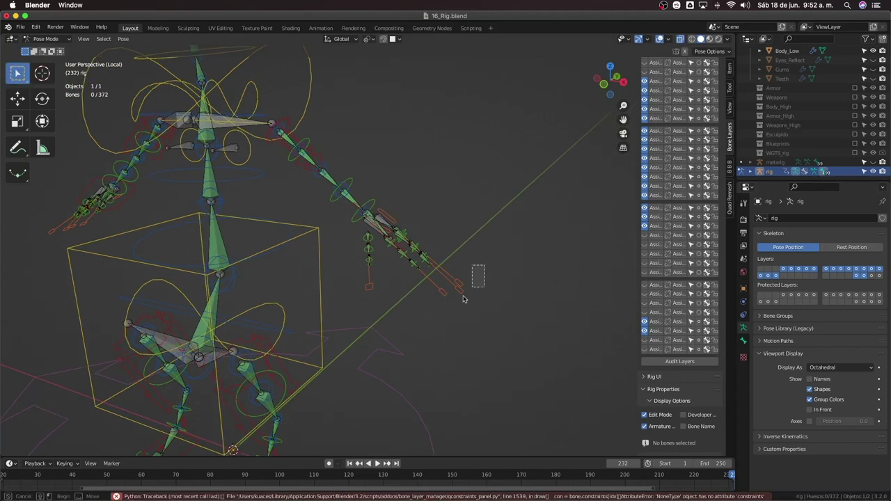
pyautogui.moveTo(436, 329); pyautogui.dragTo(503, 338, button='middle')
pyautogui.press('s')
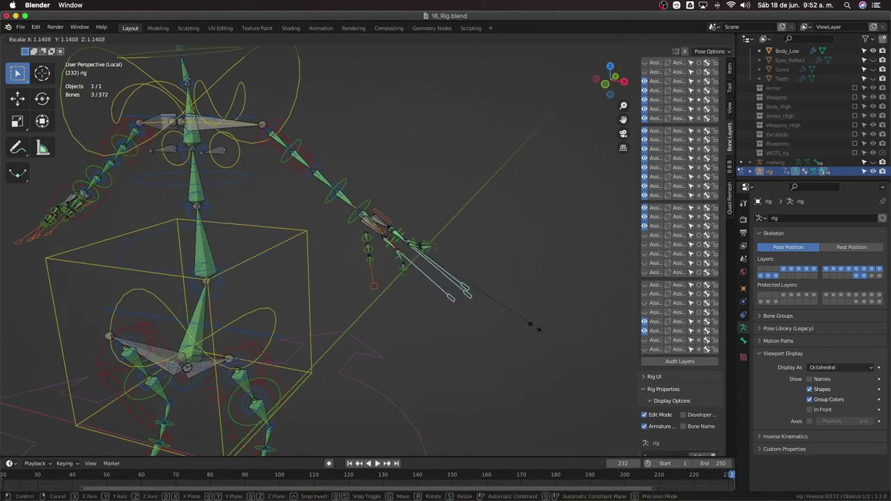
pyautogui.click(488, 303)
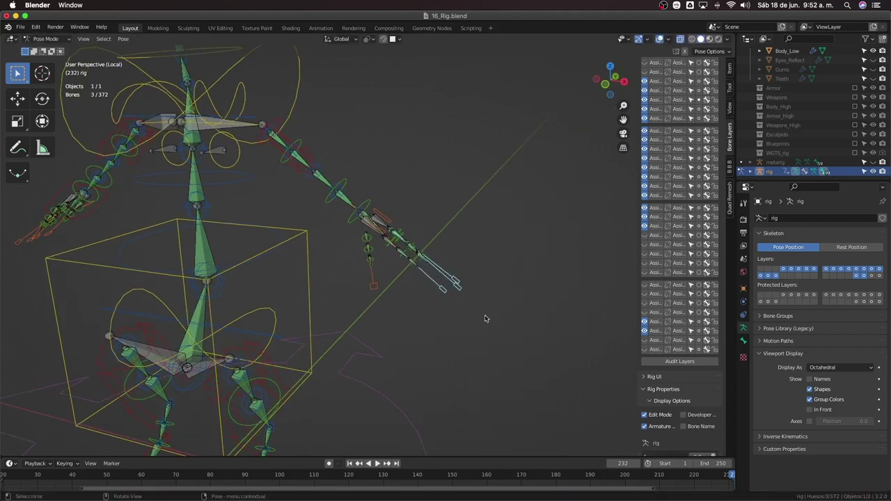
# Set the pivot to 3D Cursor, rescale the hand bones around it, and enter Edit Mode
pyautogui.click(370, 40)
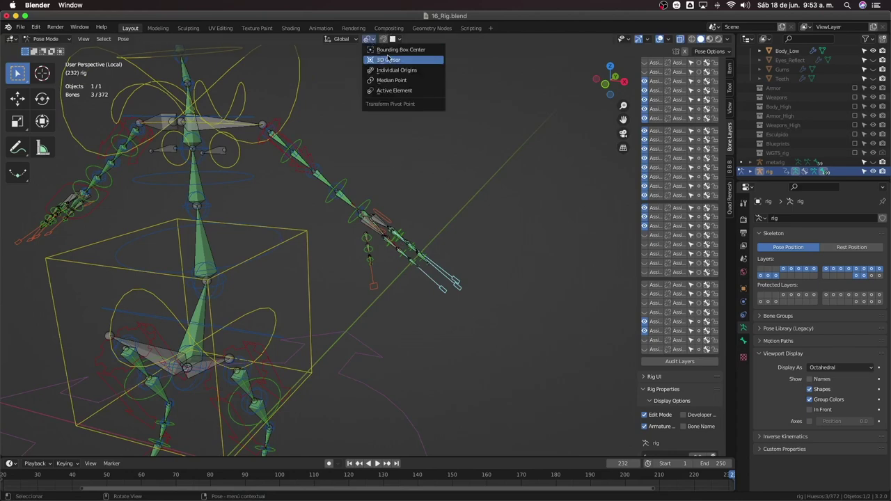
pyautogui.click(388, 59)
pyautogui.press('s')
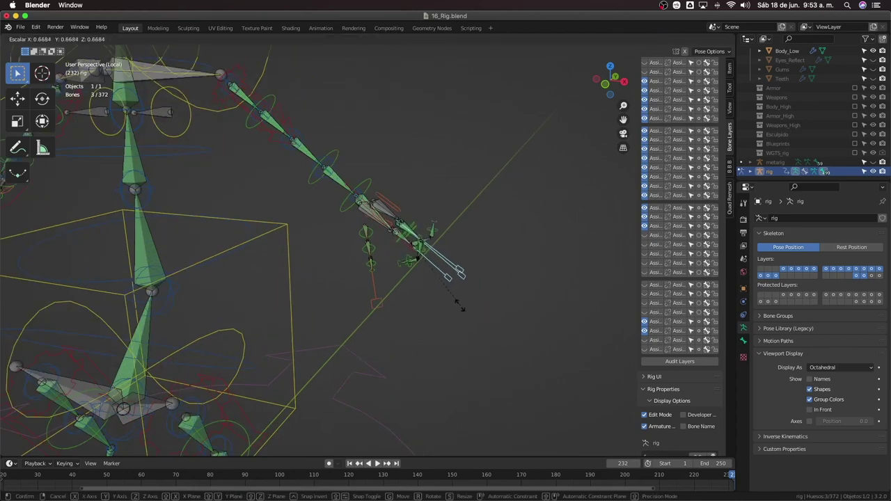
pyautogui.click(506, 314)
pyautogui.moveTo(510, 318); pyautogui.dragTo(515, 353, button='middle')
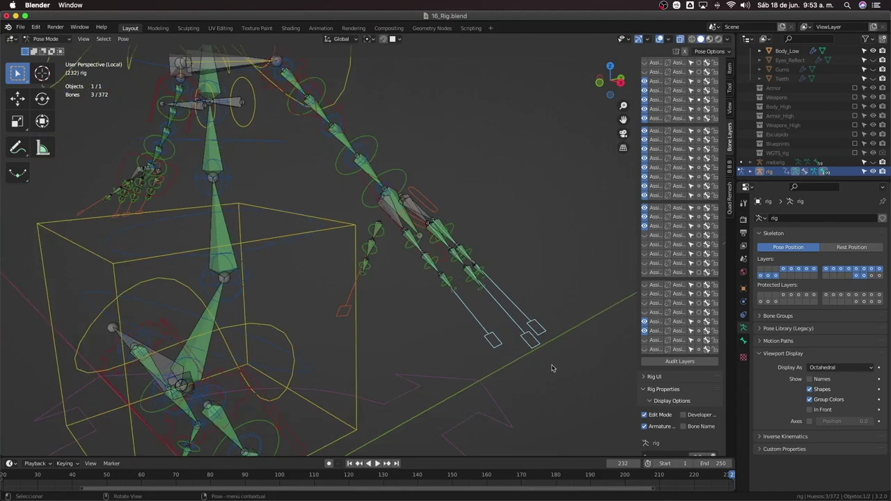
pyautogui.press('s')
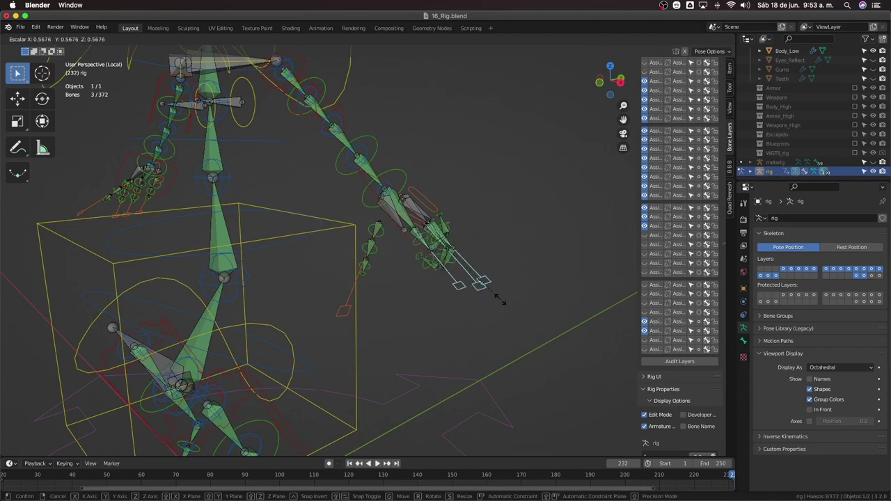
pyautogui.click(524, 325)
pyautogui.moveTo(524, 326)
pyautogui.mouseDown(button='middle')
pyautogui.moveTo(456, 320)
pyautogui.moveTo(543, 303)
pyautogui.mouseUp(button='middle')
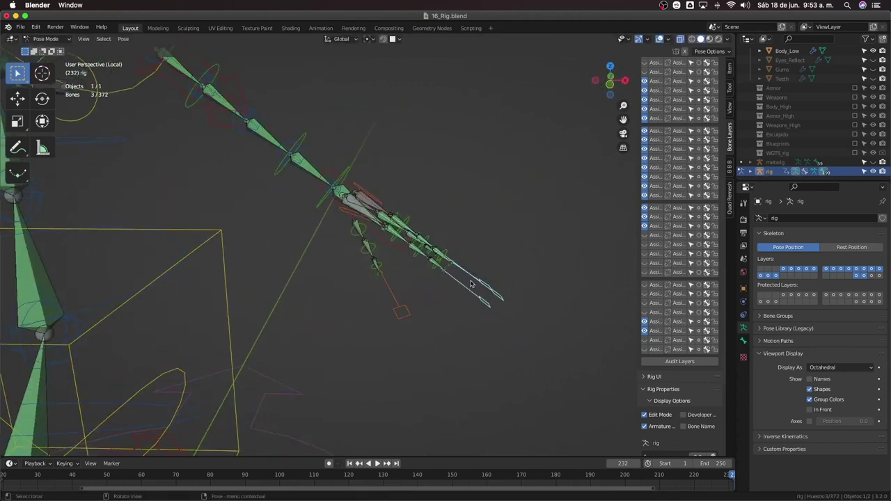
pyautogui.press('Tab')
pyautogui.hotkey('ctrl', 'Tab')
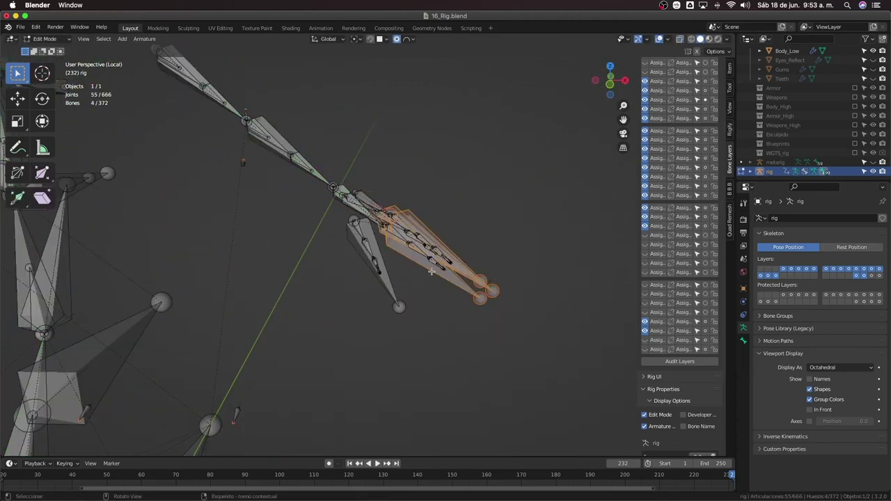
# Revert the file via File > Revert, discarding the generated rig
pyautogui.click(20, 26)
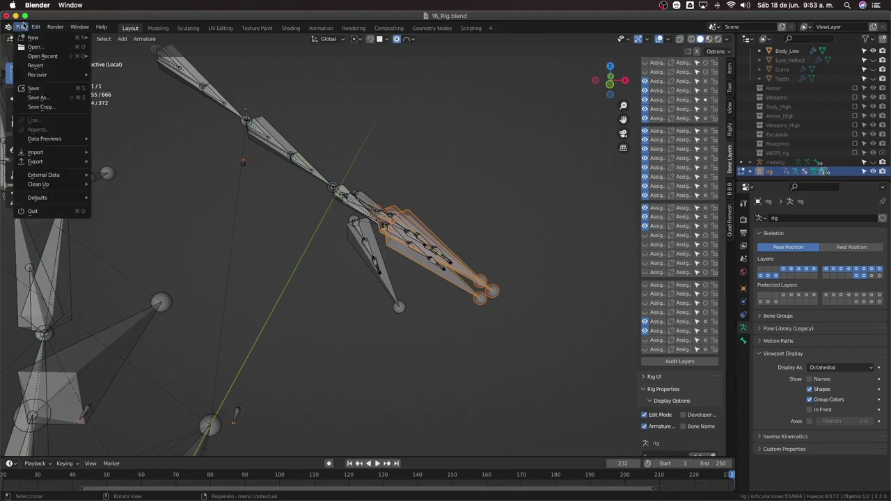
pyautogui.click(46, 65)
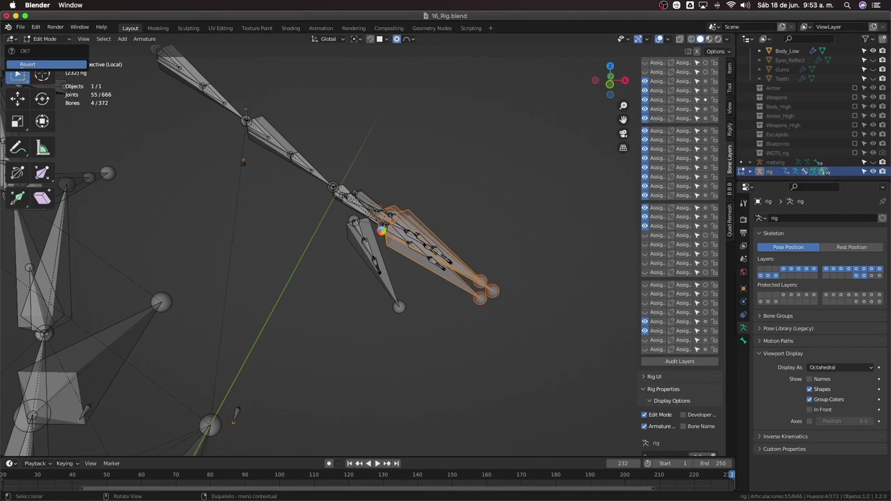
# In Edit Mode, move the palm.01.L joint up and to the right
pyautogui.scroll(3, 553, 183)
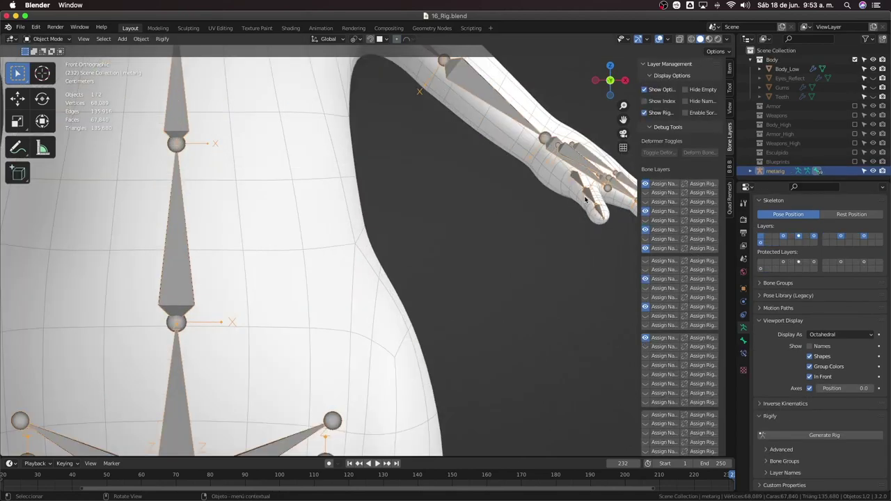
pyautogui.scroll(3, 515, 241)
pyautogui.scroll(1, 456, 319)
pyautogui.scroll(2, 456, 319)
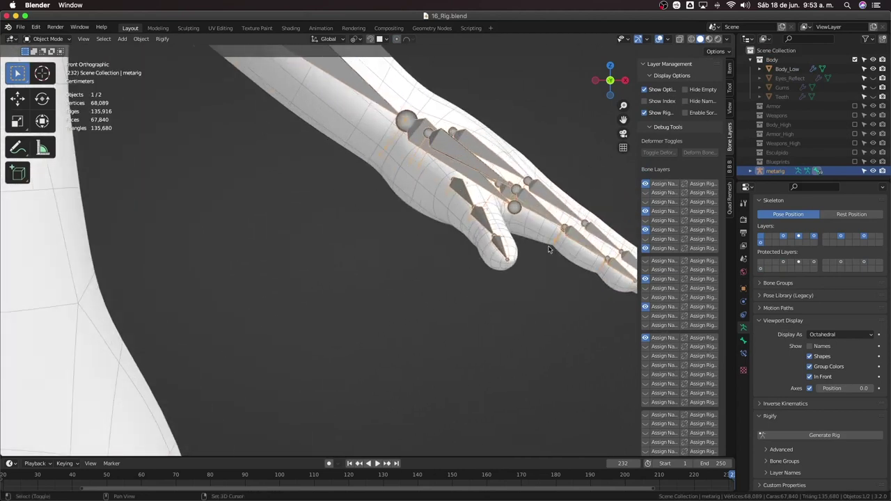
pyautogui.scroll(2, 480, 252)
pyautogui.press('Tab')
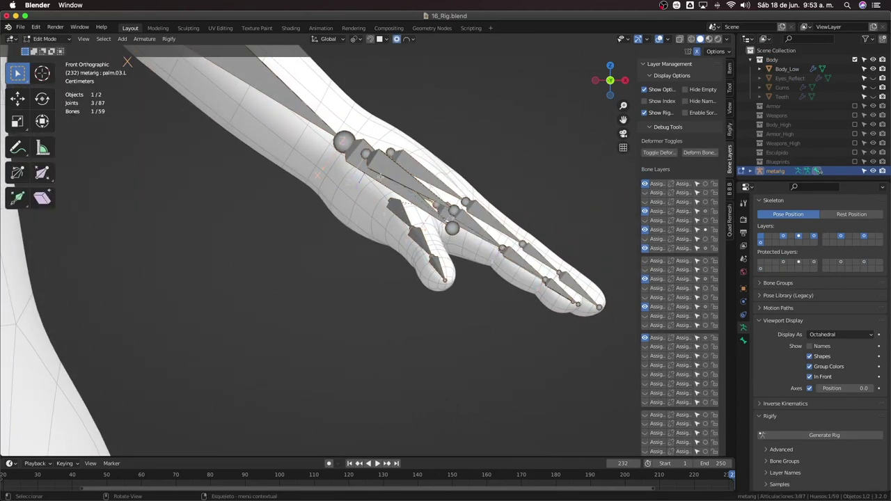
pyautogui.click(364, 157)
pyautogui.press('g')
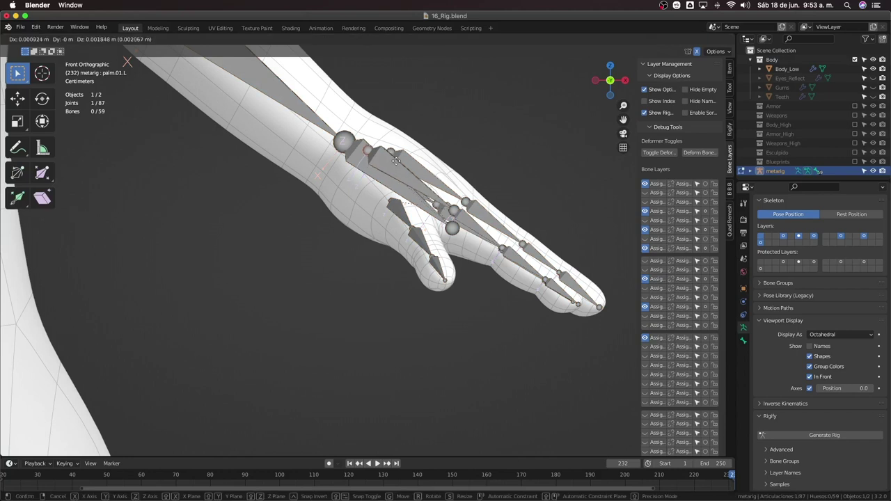
pyautogui.click(401, 157)
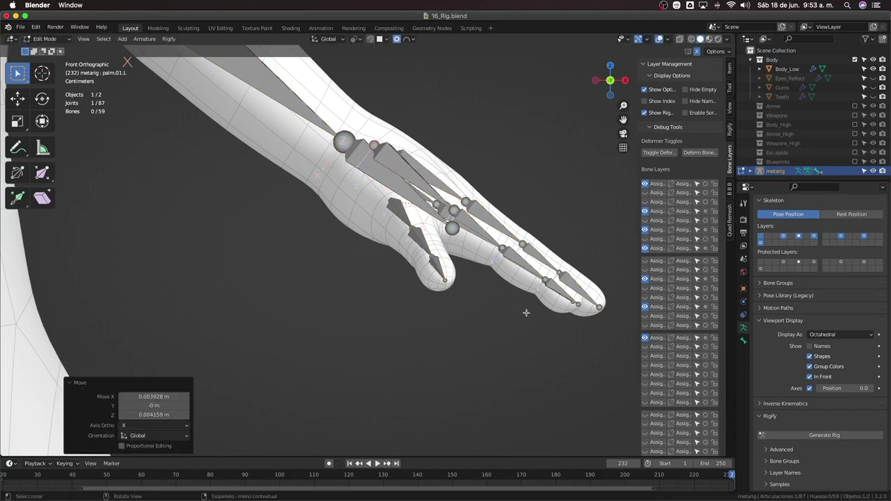
# Nudge the palm and fingertip joints slightly, checking their placement in X-ray
pyautogui.scroll(2, 527, 312)
pyautogui.scroll(2, 446, 299)
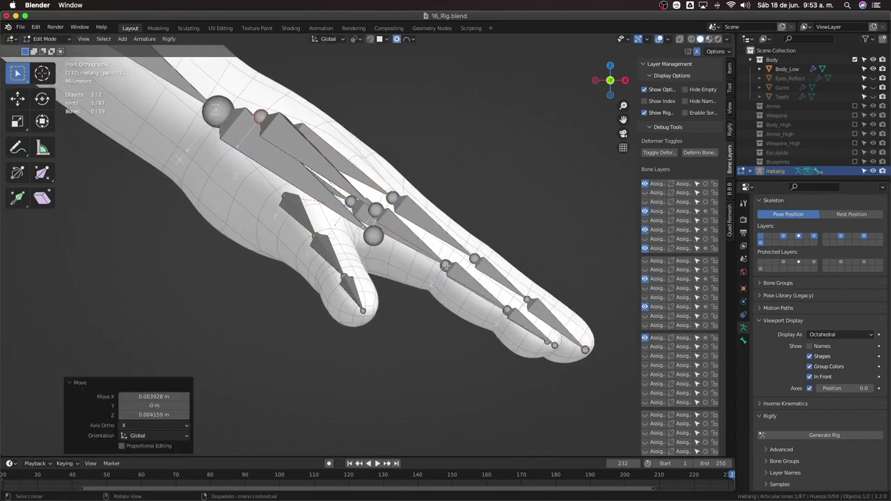
pyautogui.moveTo(446, 265); pyautogui.dragTo(446, 260)
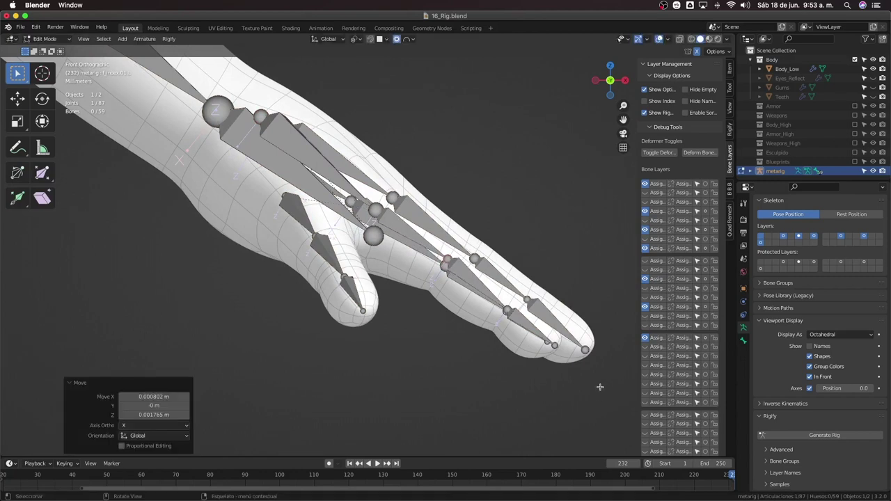
pyautogui.moveTo(556, 352); pyautogui.dragTo(556, 353)
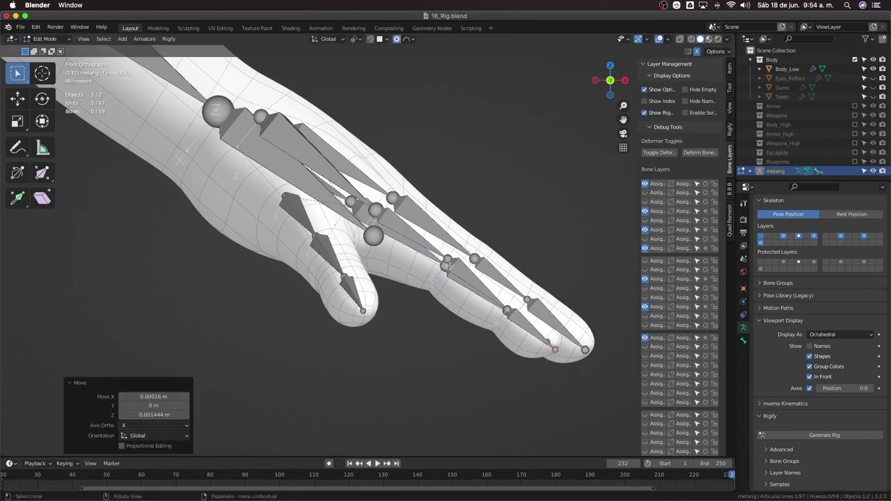
pyautogui.moveTo(450, 265); pyautogui.dragTo(447, 263)
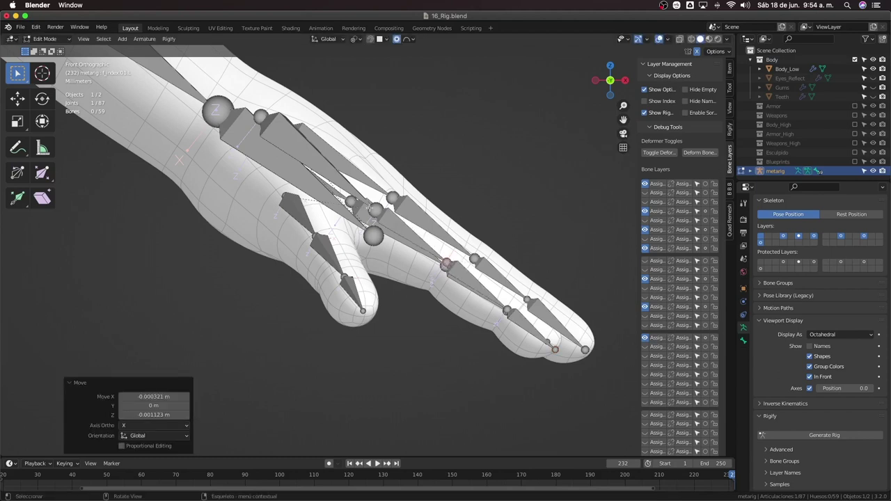
pyautogui.hotkey('alt', 'z')
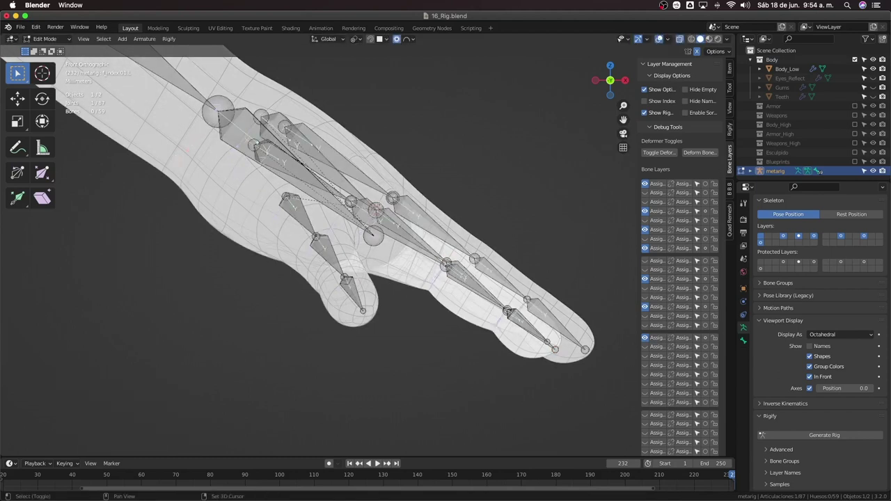
pyautogui.hotkey('alt', 'z')
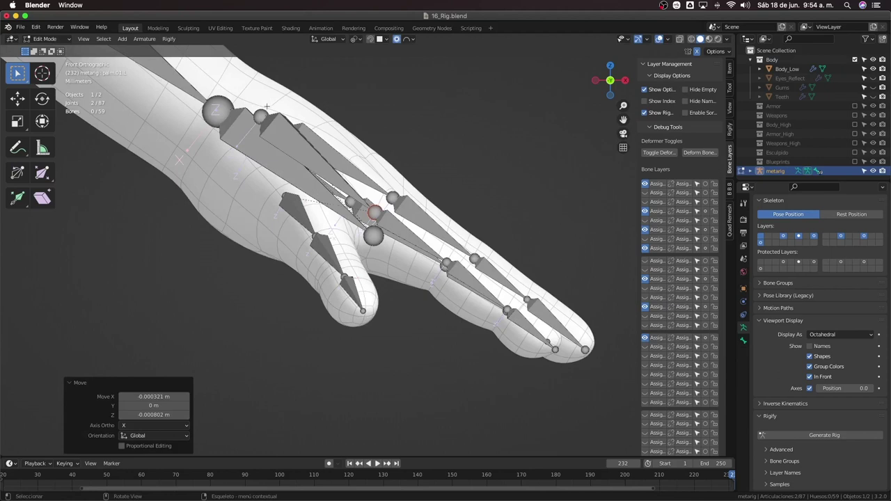
# Reposition the joints on the back of the hand inside the paw
pyautogui.moveTo(265, 110); pyautogui.dragTo(272, 143)
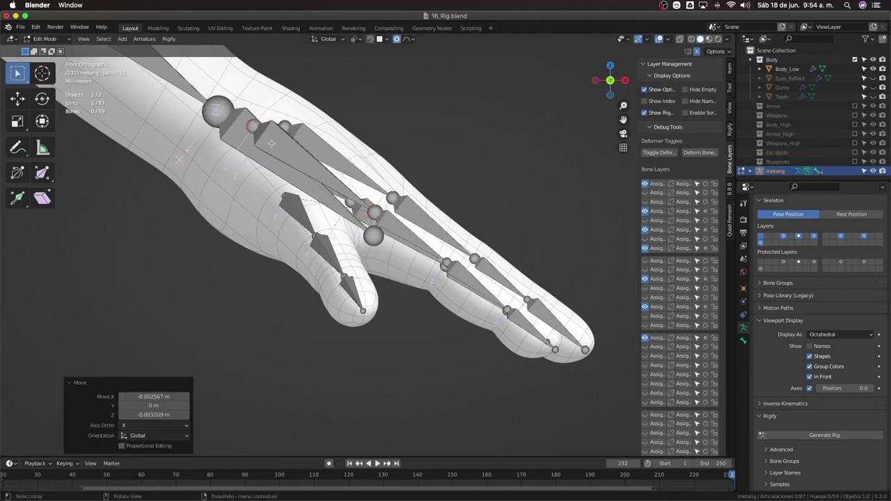
pyautogui.scroll(-3, 318, 186)
pyautogui.press('g')
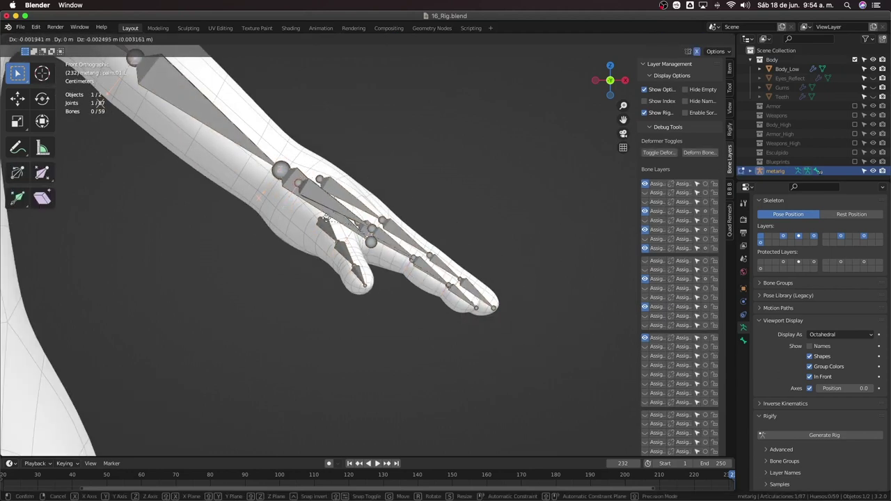
pyautogui.click(325, 218)
pyautogui.scroll(2, 333, 217)
pyautogui.scroll(2, 332, 217)
pyautogui.press('g')
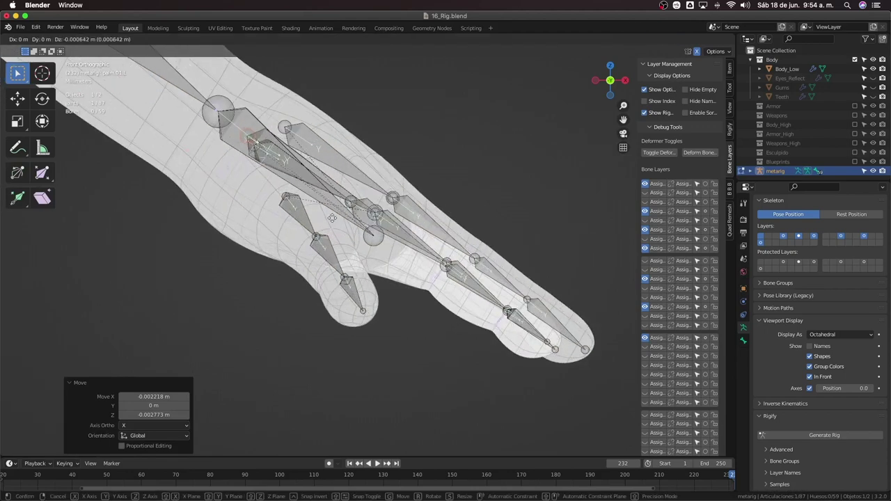
pyautogui.click(333, 223)
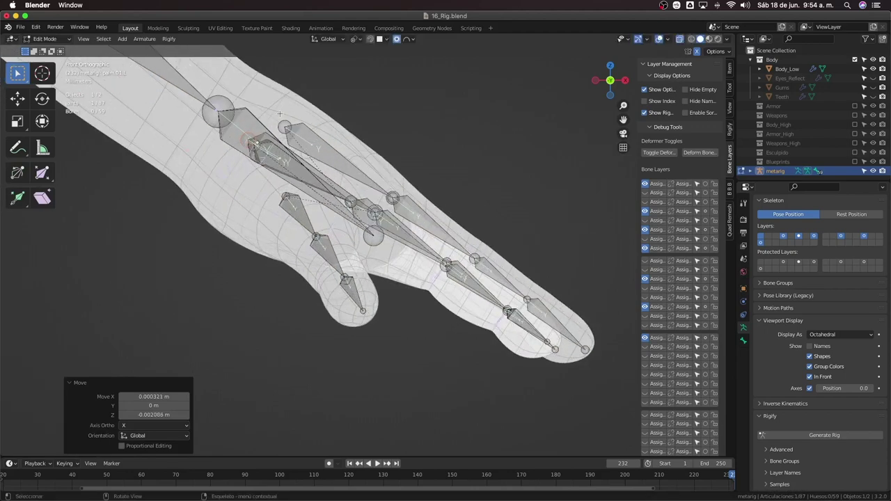
# In X-ray, select the joint behind the palm and the bone toward it, then shift them slightly
pyautogui.hotkey('alt', 'z')
pyautogui.hotkey('alt', 'z')
pyautogui.keyDown('shift'); pyautogui.click(394, 199); pyautogui.keyUp('shift')
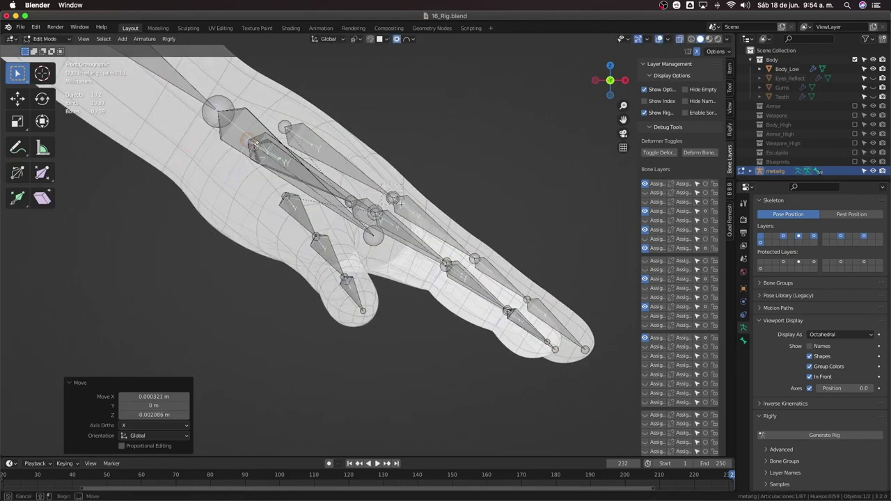
pyautogui.press('c')
pyautogui.click(230, 124)
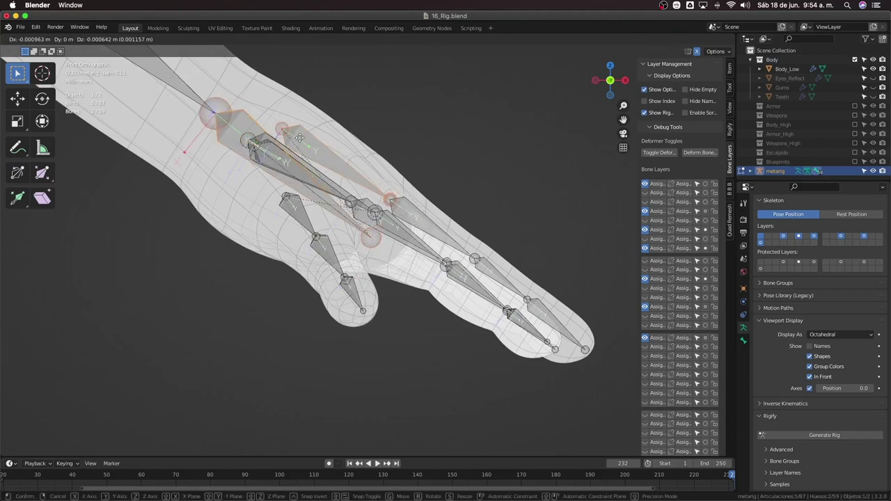
pyautogui.press('Escape')
pyautogui.press('g')
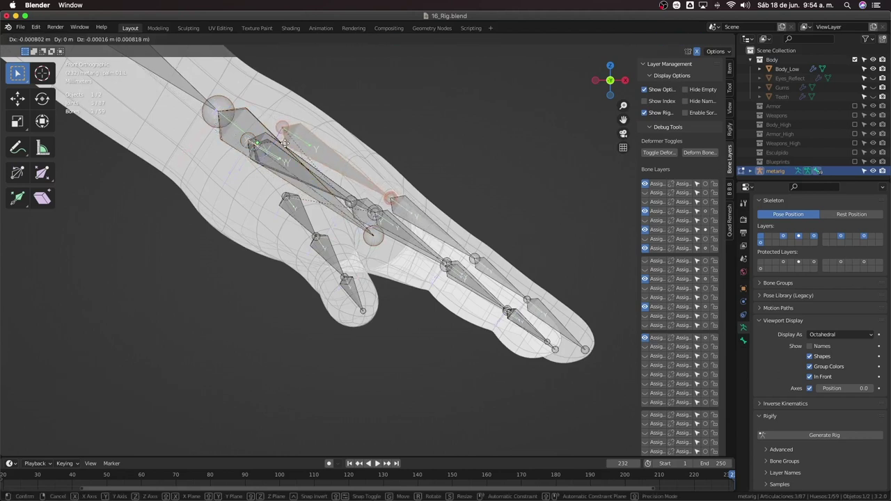
pyautogui.press('Return')
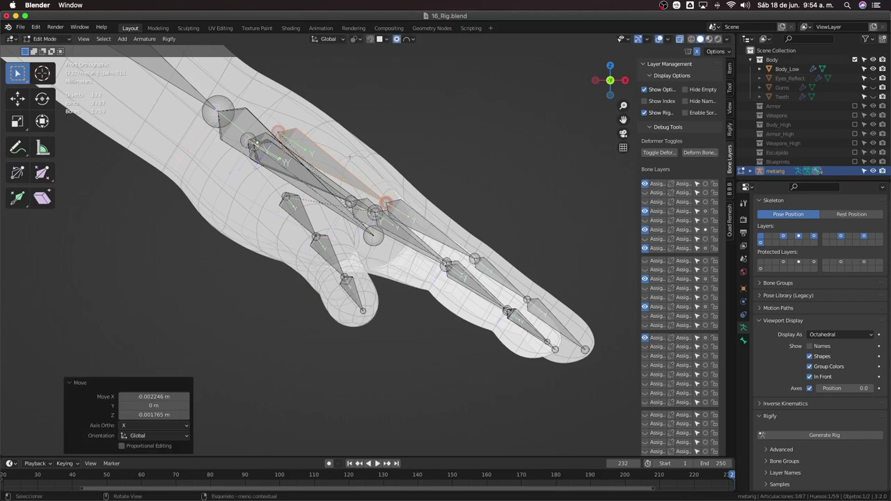
# Return the metarig to Object Mode
pyautogui.scroll(-2, 381, 164)
pyautogui.moveTo(407, 241); pyautogui.dragTo(471, 315, button='middle')
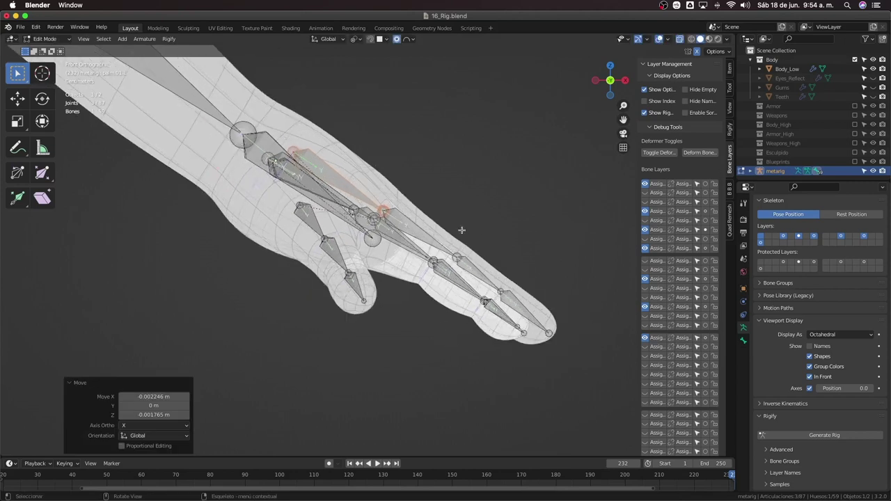
pyautogui.press('Tab')
pyautogui.scroll(-2, 484, 251)
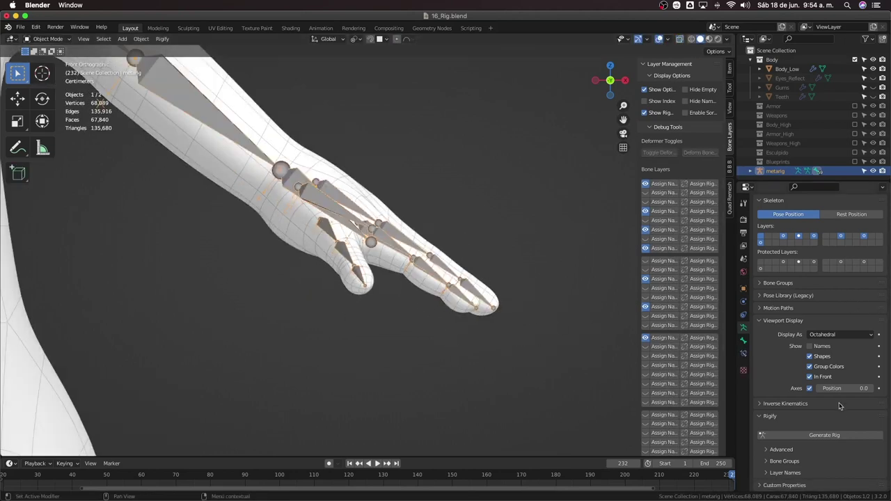
# Generate the control rig from the metarig and switch it to Pose Mode
pyautogui.click(829, 432)
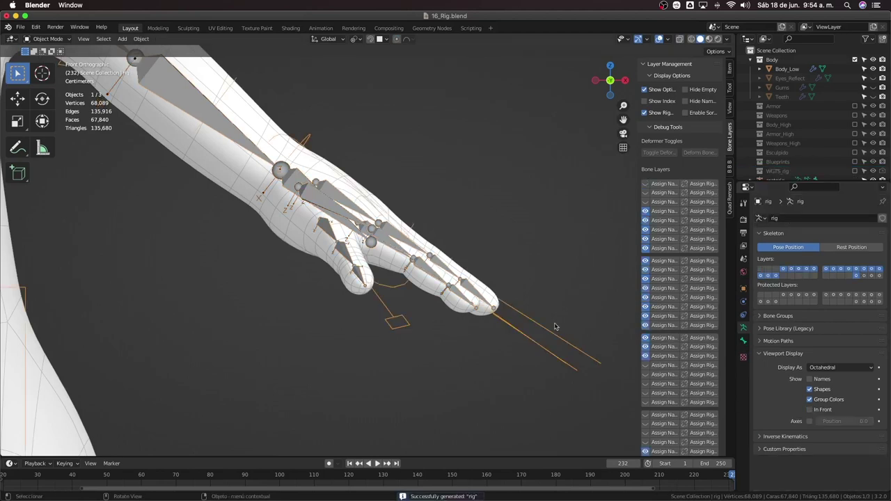
pyautogui.moveTo(545, 307); pyautogui.dragTo(491, 349, button='middle')
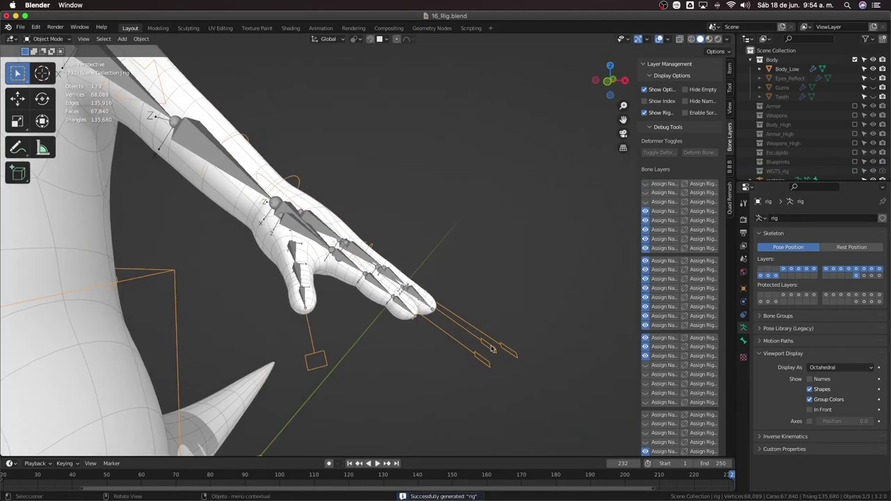
pyautogui.hotkey('ctrl', 'Tab')
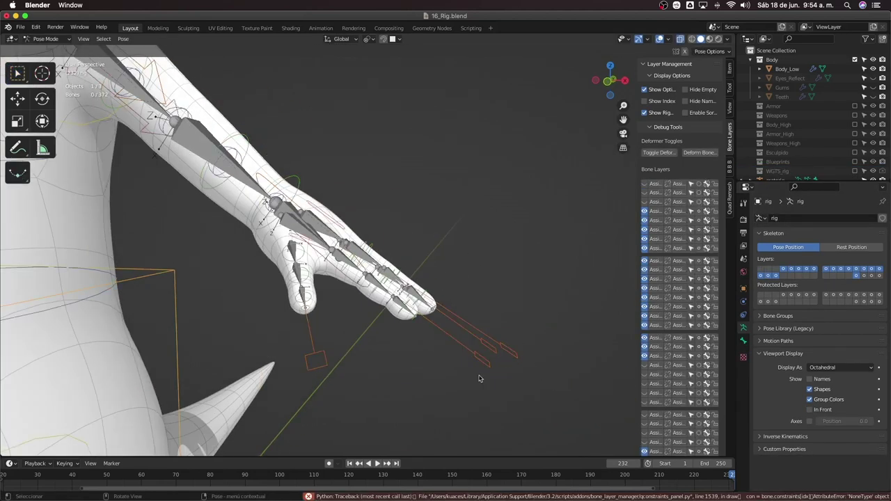
# Lengthen the box-selected finger controls using Individual Origins, then show another finger layer in local view
pyautogui.press('w')
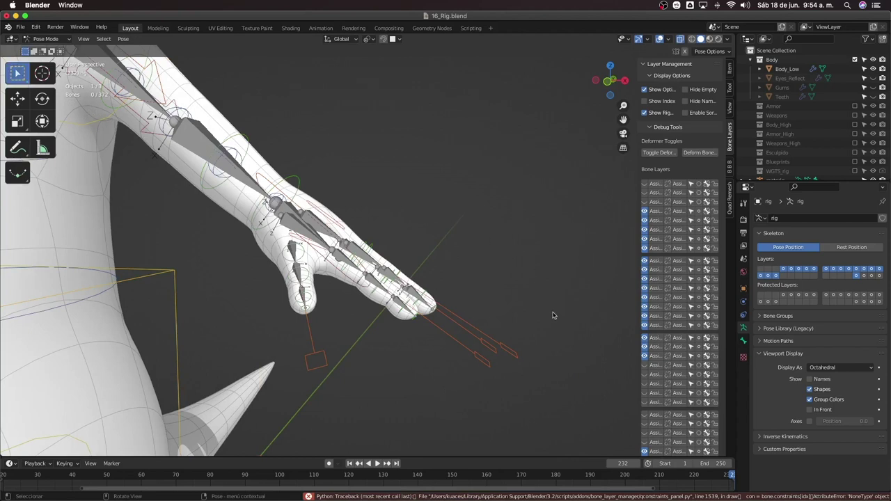
pyautogui.moveTo(553, 316); pyautogui.dragTo(468, 393)
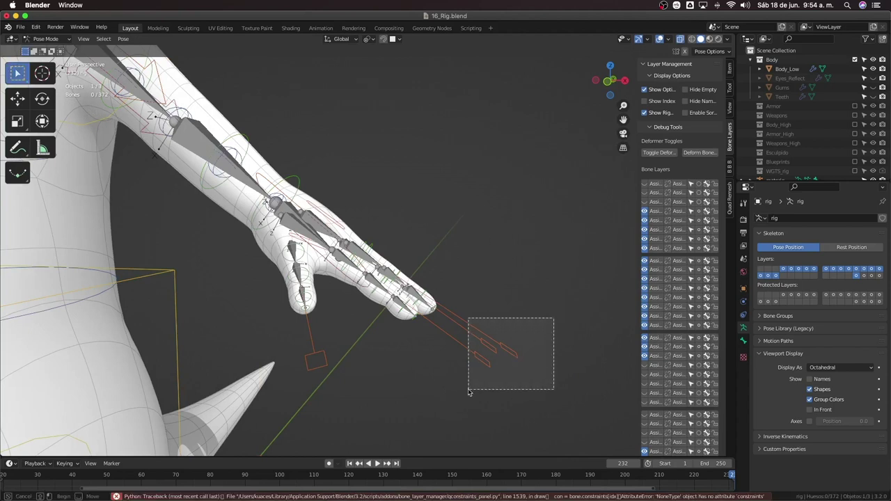
pyautogui.click(369, 40)
pyautogui.click(380, 73)
pyautogui.press('s')
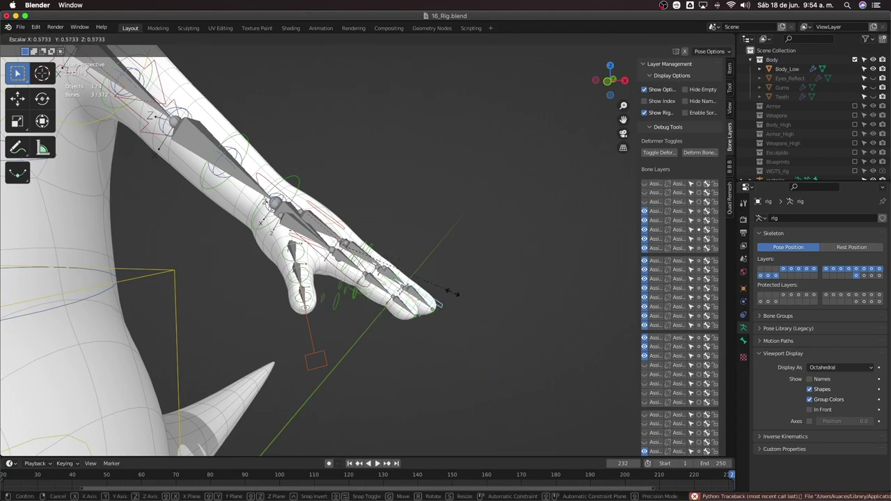
pyautogui.click(527, 293)
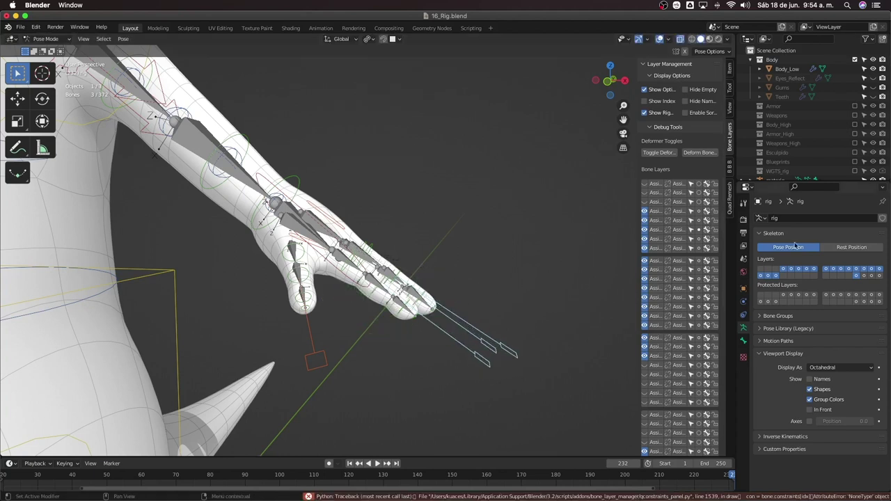
pyautogui.keyDown('shift'); pyautogui.click(863, 276); pyautogui.keyUp('shift')
pyautogui.press('KP_Divide')
# Cancel the pending scale so the selected bones keep their original size
pyautogui.scroll(3, 432, 308)
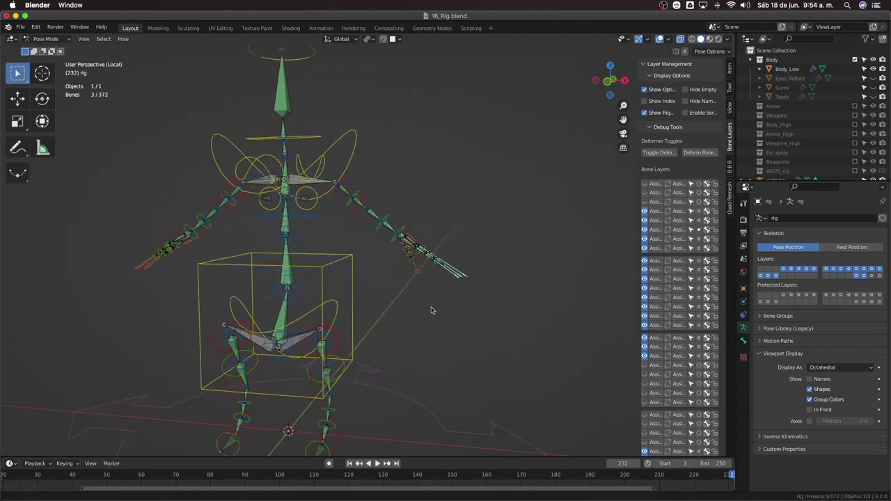
pyautogui.scroll(3, 501, 324)
pyautogui.press('s')
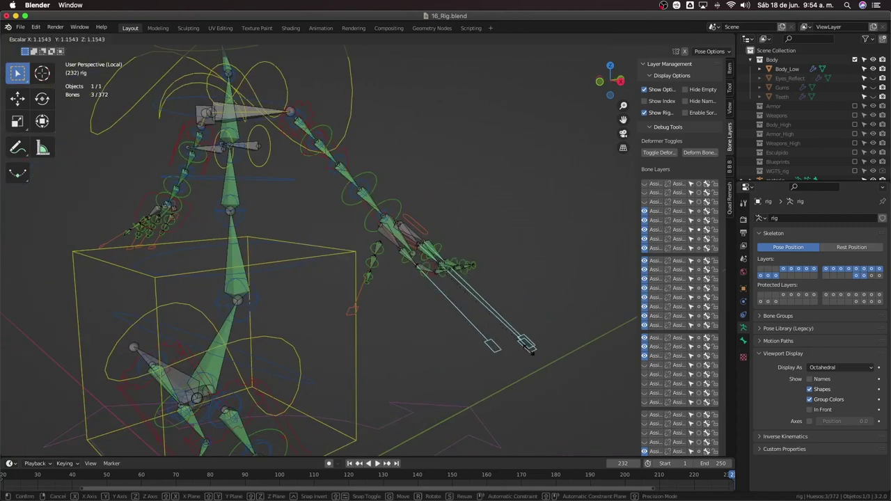
pyautogui.press('Escape')
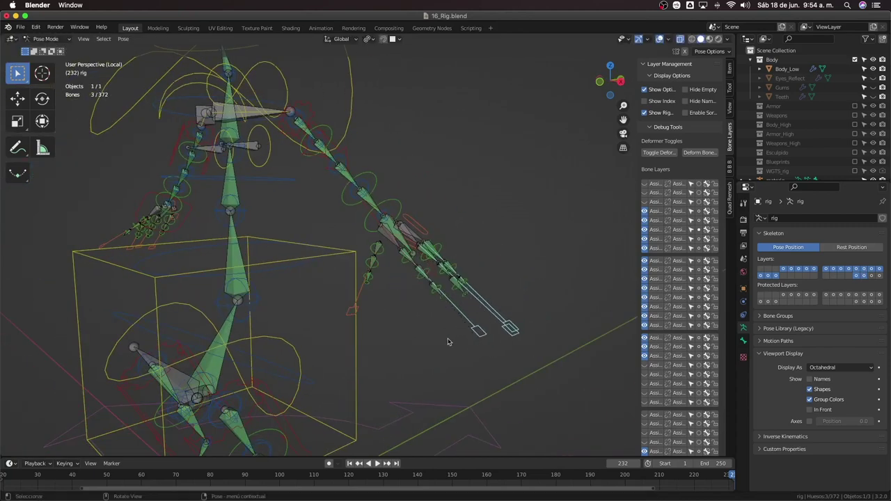
pyautogui.moveTo(341, 327); pyautogui.dragTo(340, 325, button='middle')
# Shrink the thumb.01_master.L control, then return the rig to Object Mode in side view
pyautogui.click(370, 316)
pyautogui.press('s')
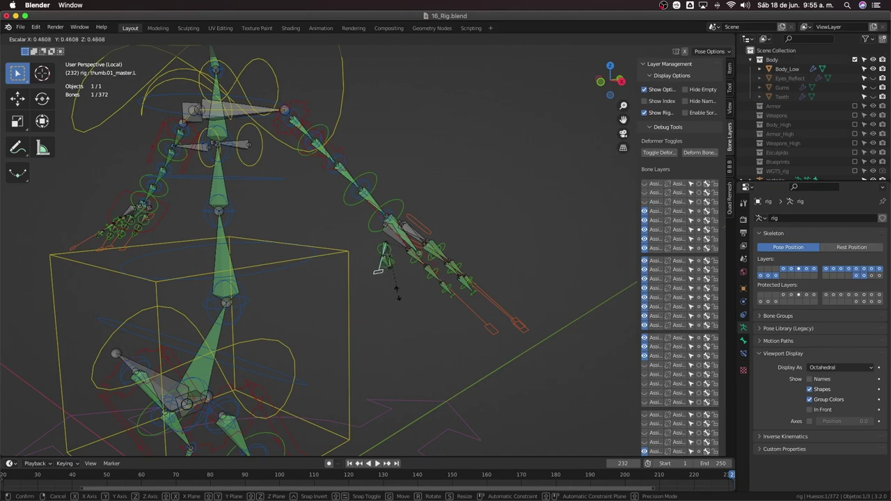
pyautogui.click(367, 318)
pyautogui.moveTo(367, 318); pyautogui.dragTo(453, 340, button='middle')
pyautogui.hotkey('ctrl', 'Tab')
pyautogui.press('KP_3')
# In Pose Mode, select the foot_ik.L bone and move it to a new position
pyautogui.press('KP_1')
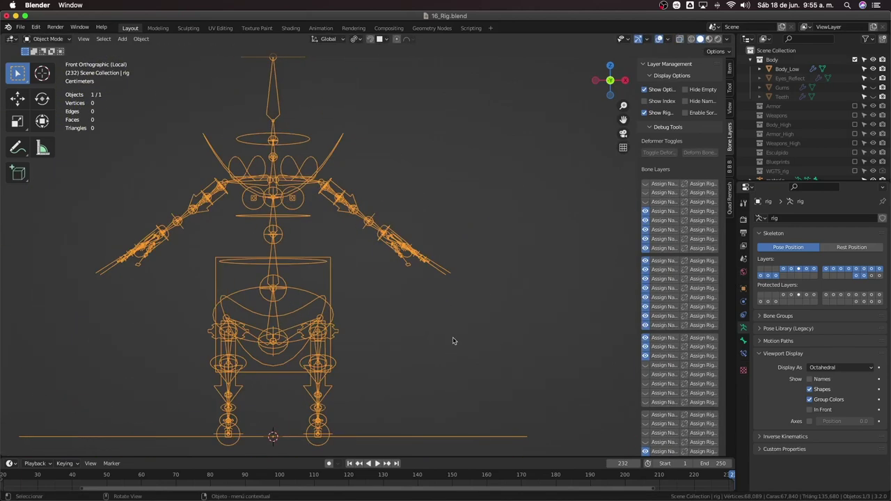
pyautogui.scroll(-2, 364, 342)
pyautogui.scroll(-2, 374, 324)
pyautogui.moveTo(364, 251); pyautogui.dragTo(356, 290, button='middle')
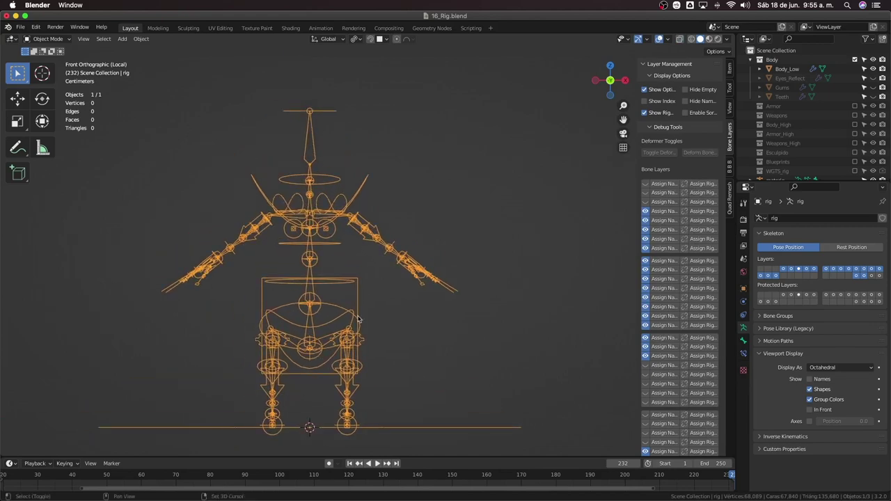
pyautogui.hotkey('ctrl', 'Tab')
pyautogui.click(360, 345)
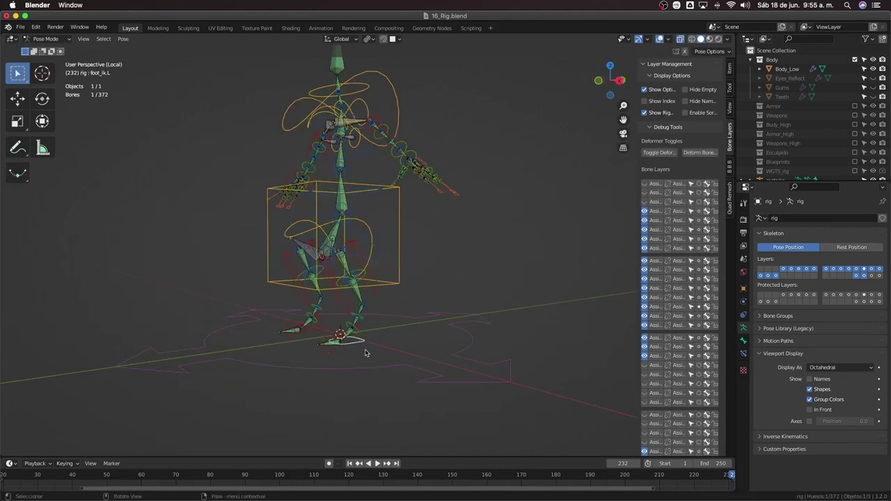
pyautogui.press('g')
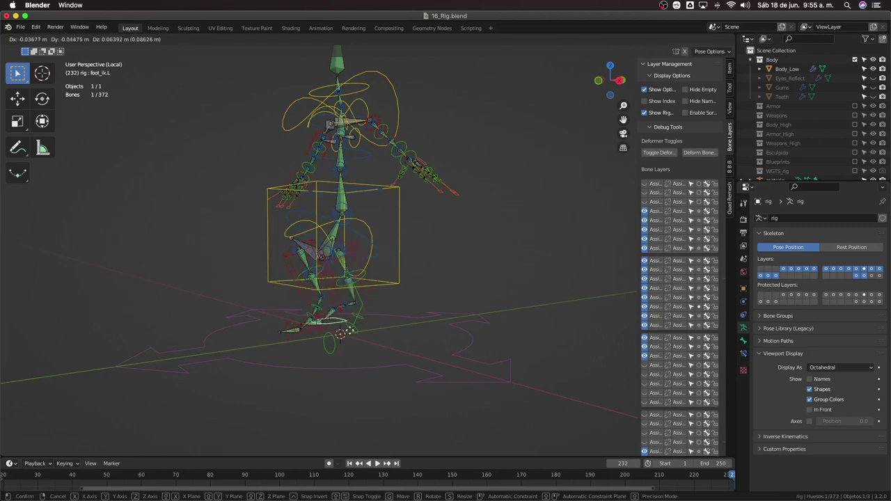
pyautogui.click(326, 309)
# Move foot_ik.L into its final place, then leave local view to show the whole otter
pyautogui.moveTo(326, 310); pyautogui.dragTo(353, 353, button='middle')
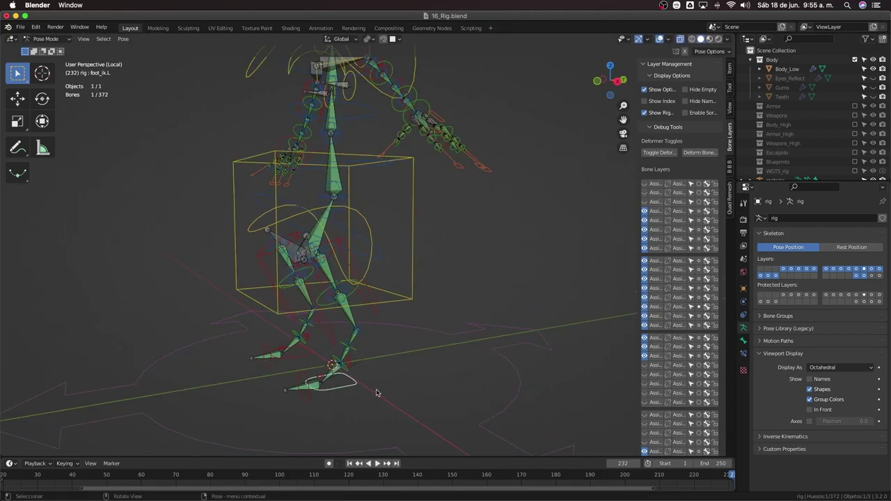
pyautogui.press('g')
pyautogui.moveTo(299, 321); pyautogui.dragTo(259, 294, button='middle')
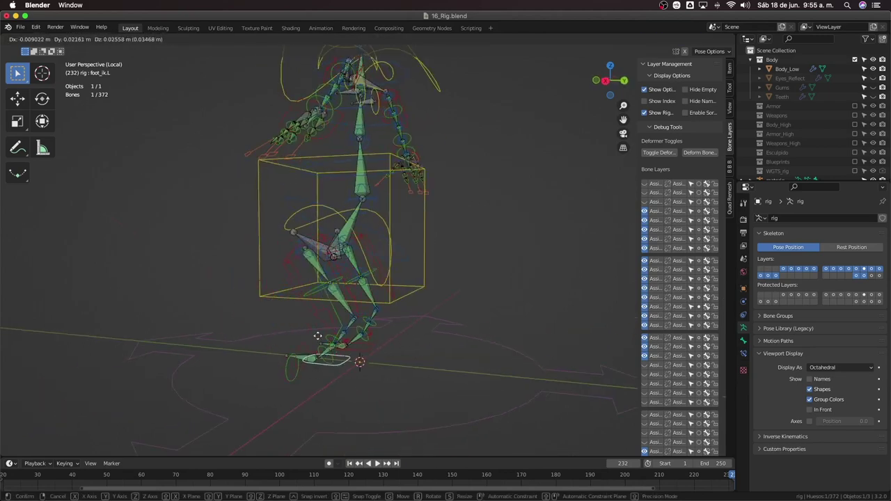
pyautogui.click(320, 352)
pyautogui.moveTo(320, 351)
pyautogui.mouseDown(button='middle')
pyautogui.moveTo(395, 313)
pyautogui.moveTo(391, 300)
pyautogui.mouseUp(button='middle')
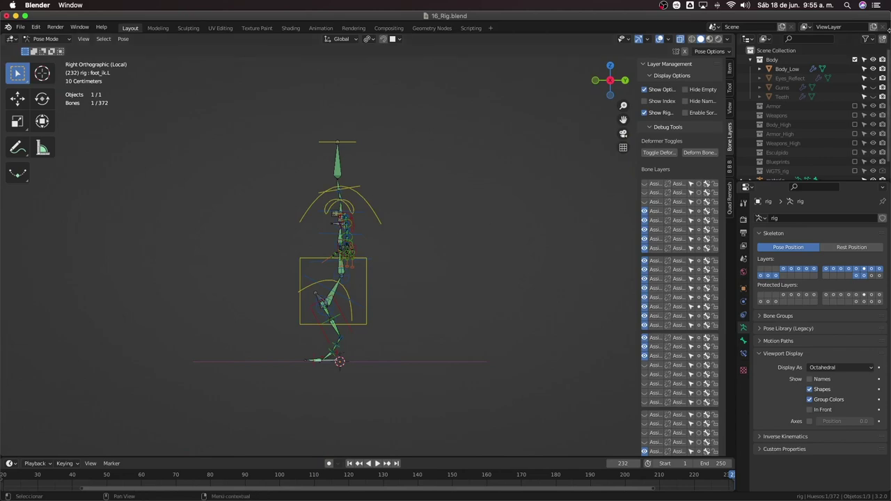
pyautogui.press('KP_Divide')
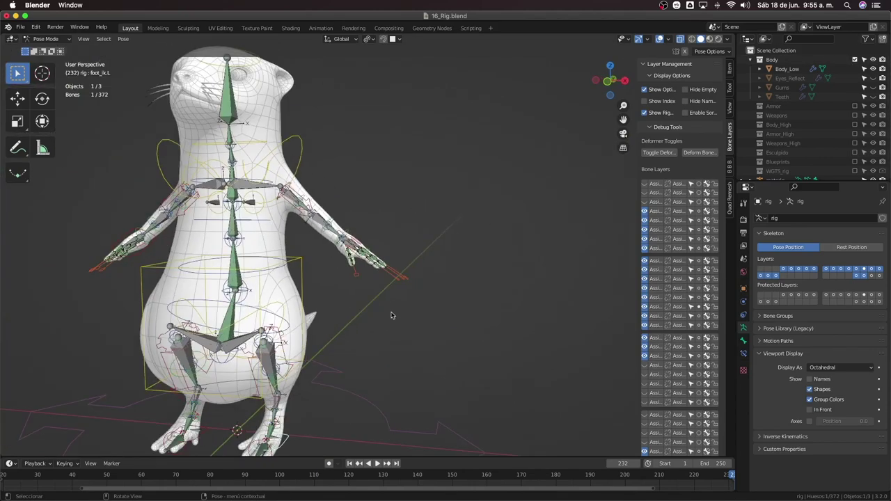
# In side view, leave only the deform-bone layer visible and select the DEF-spine bone
pyautogui.press('KP_3')
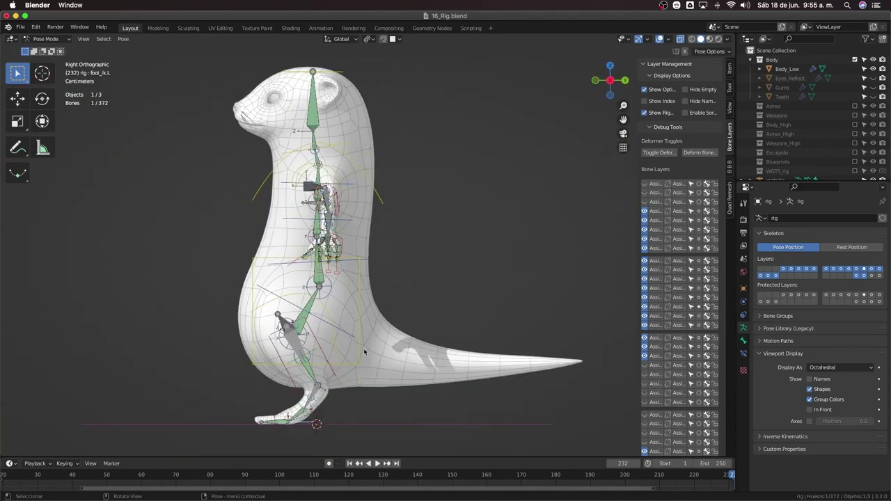
pyautogui.scroll(1, 339, 365)
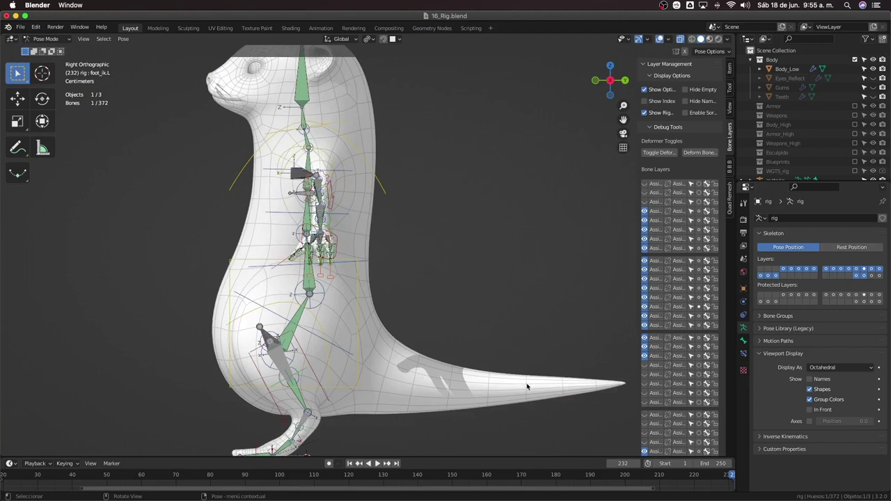
pyautogui.keyDown('shift'); pyautogui.moveTo(435, 399); pyautogui.dragTo(409, 306, button='middle'); pyautogui.keyUp('shift')
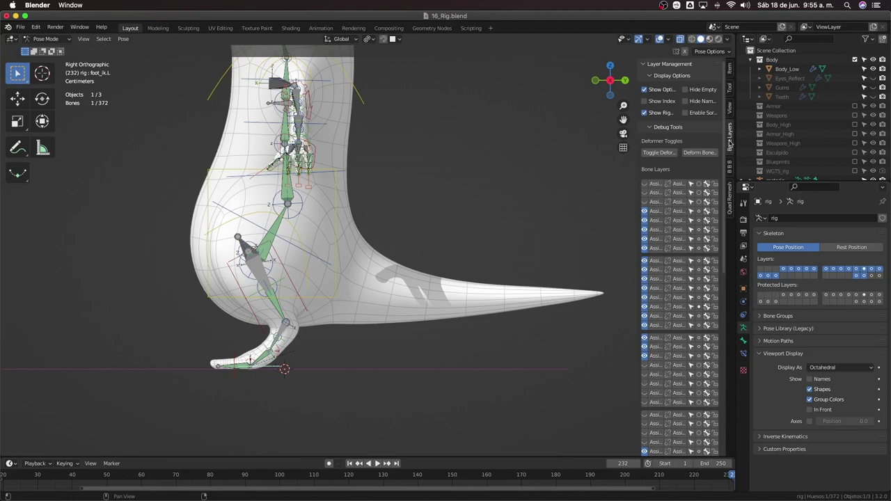
pyautogui.keyDown('ctrl'); pyautogui.scroll(-1, 730, 126); pyautogui.keyUp('ctrl')
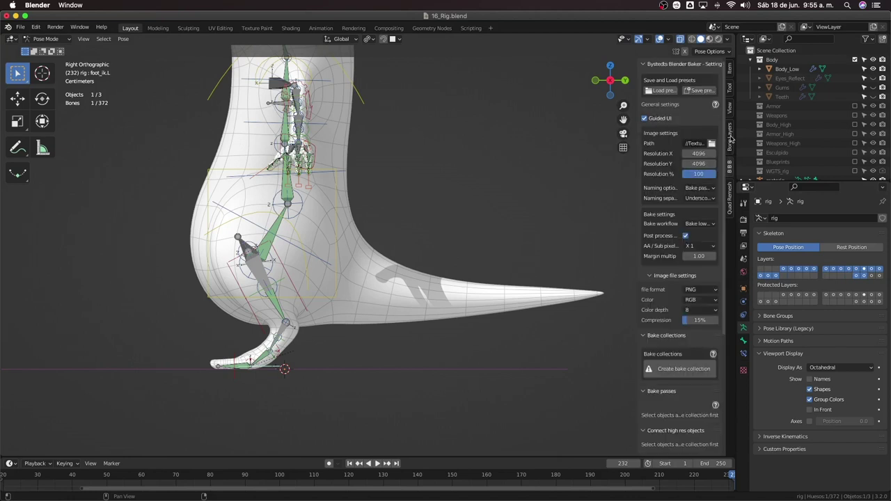
pyautogui.click(730, 139)
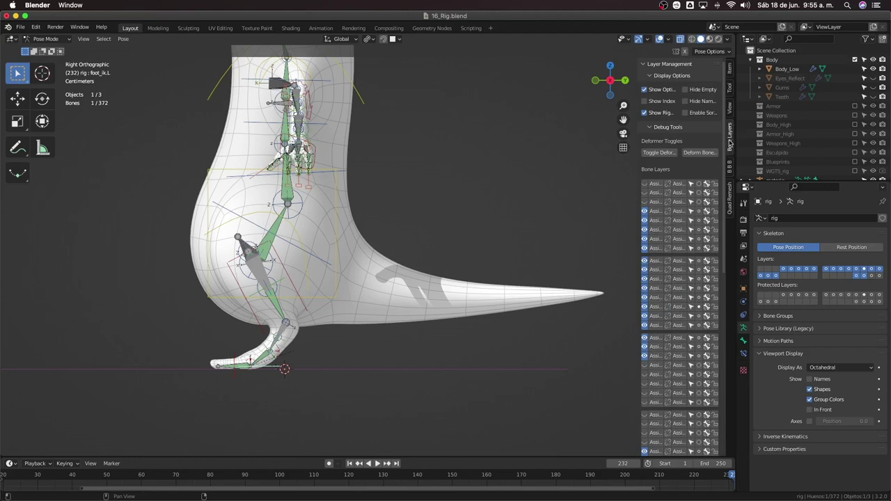
pyautogui.scroll(-1, 652, 272)
pyautogui.scroll(-1, 647, 348)
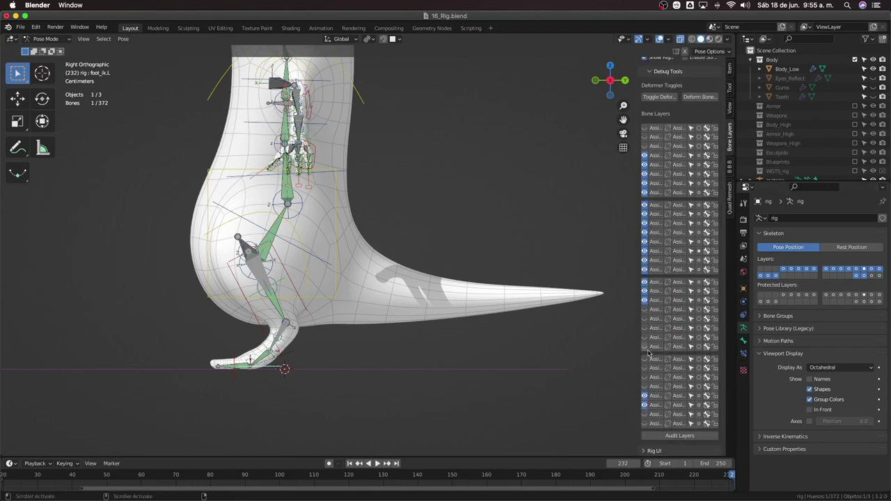
pyautogui.scroll(-2, 649, 354)
pyautogui.scroll(1, 649, 272)
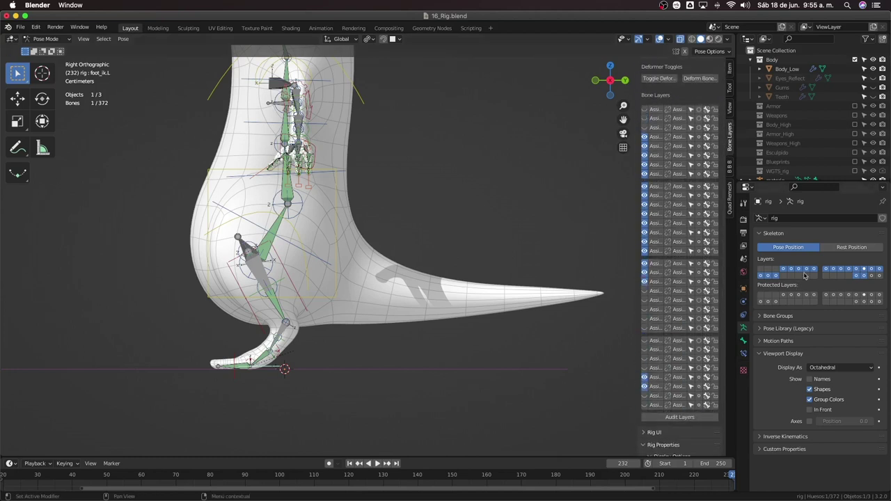
pyautogui.click(865, 276)
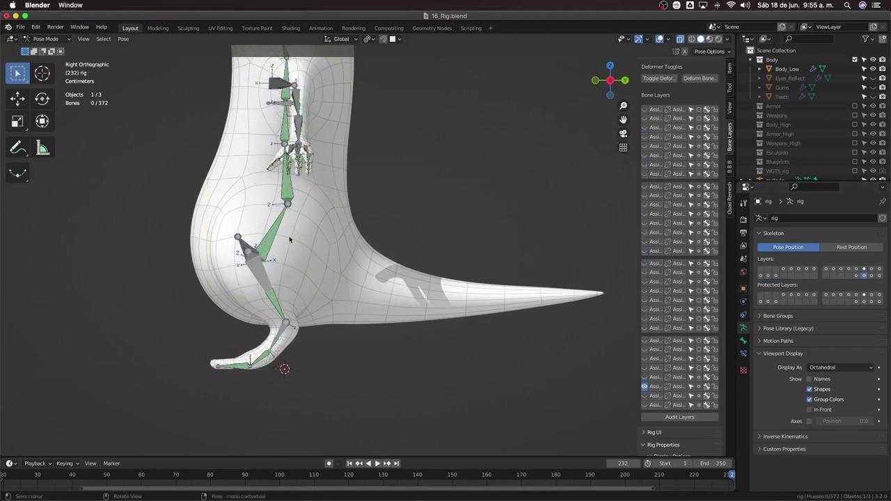
pyautogui.click(263, 239)
pyautogui.moveTo(156, 128); pyautogui.dragTo(148, 127, button='middle')
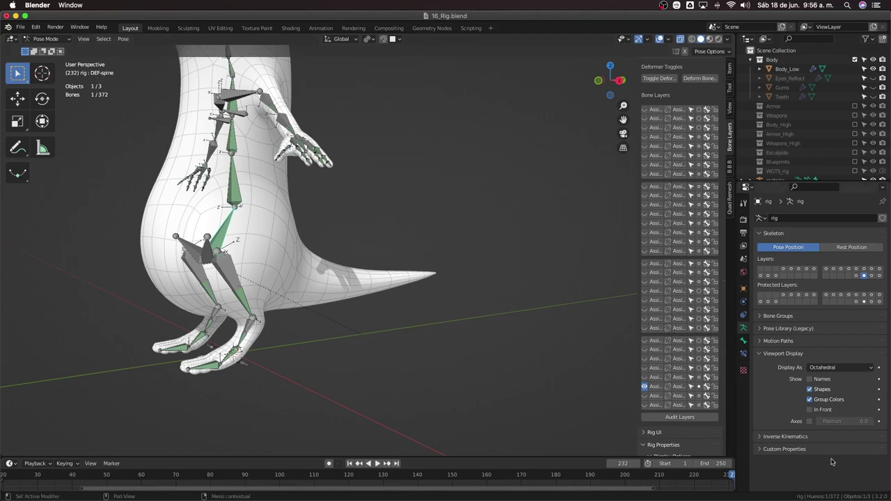
# Enable Deform on the DEF-spine bone in its Bone properties
pyautogui.click(743, 341)
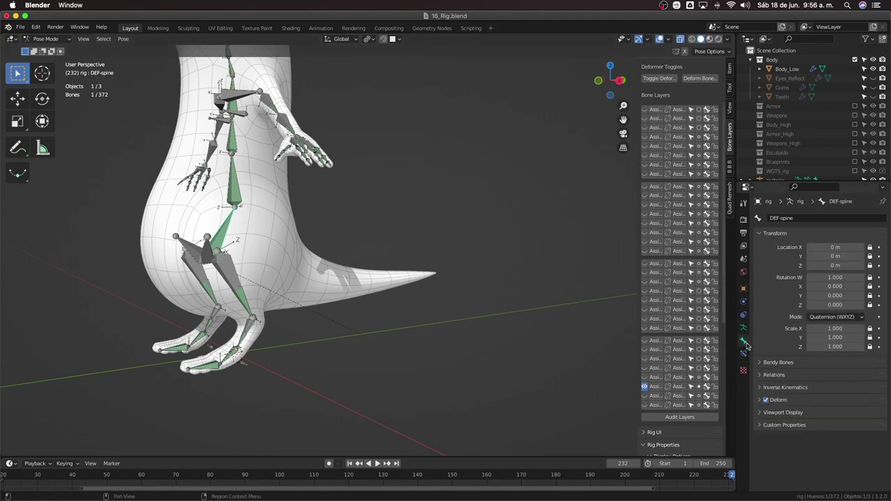
pyautogui.click(766, 401)
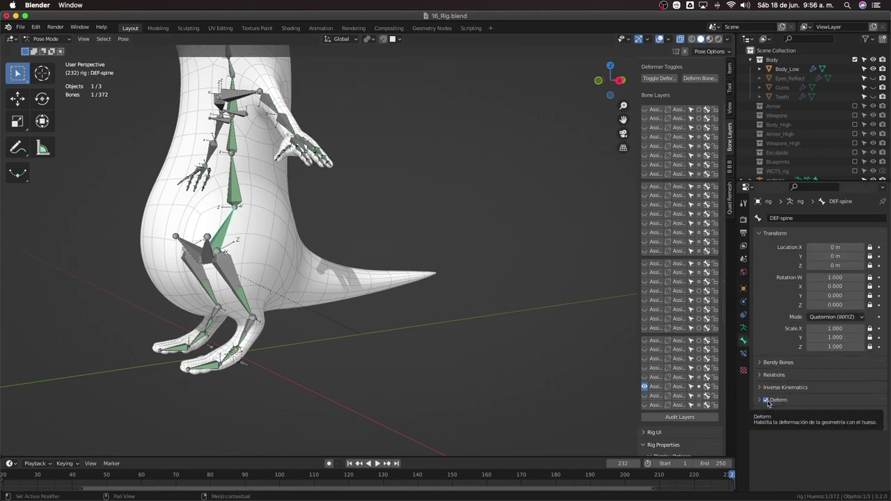
pyautogui.moveTo(447, 319); pyautogui.dragTo(467, 335, button='middle')
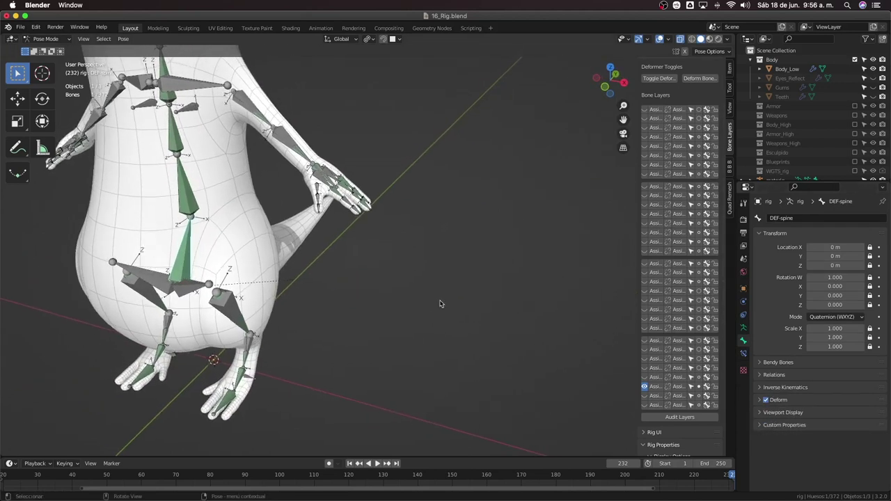
pyautogui.scroll(-5, 233, 280)
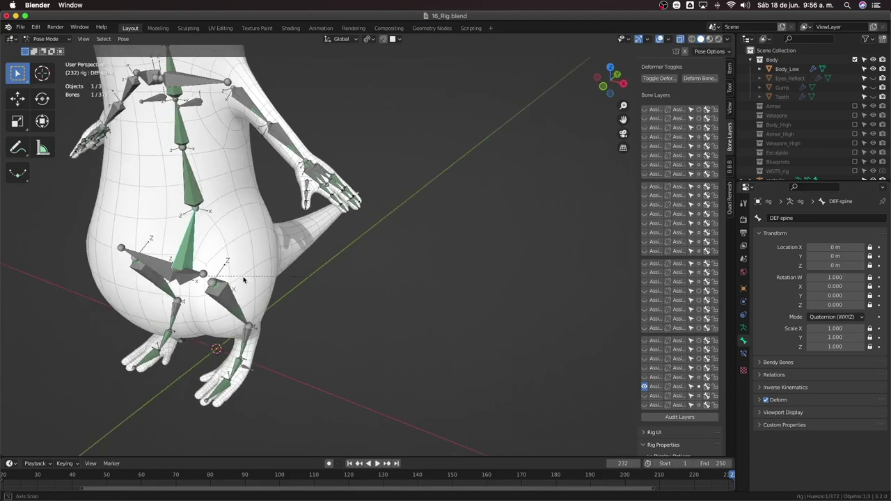
pyautogui.moveTo(233, 281)
pyautogui.mouseDown(button='middle')
pyautogui.moveTo(269, 247)
pyautogui.moveTo(379, 266)
pyautogui.mouseUp(button='middle')
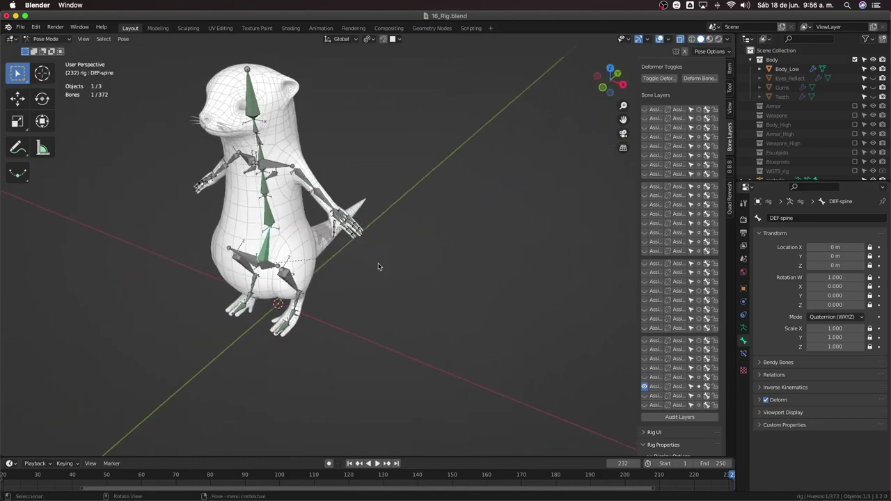
# Swap which bone layers are visible, deselect all, and select thigh_tweak.L
pyautogui.click(645, 328)
pyautogui.hotkey('alt', 'a')
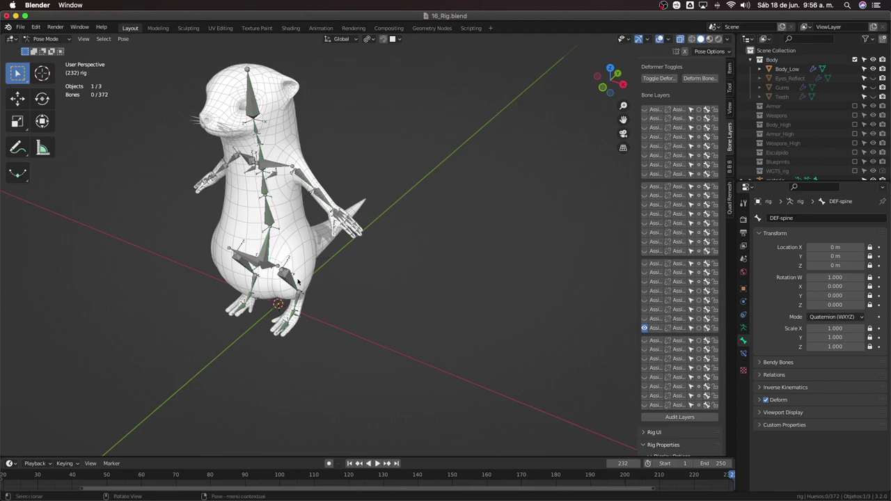
pyautogui.click(645, 250)
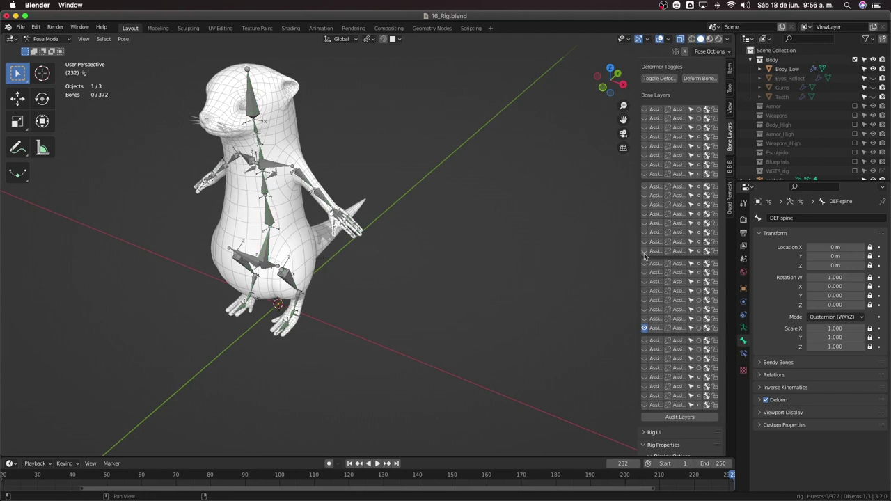
pyautogui.click(646, 329)
pyautogui.moveTo(456, 313); pyautogui.dragTo(324, 252, button='middle')
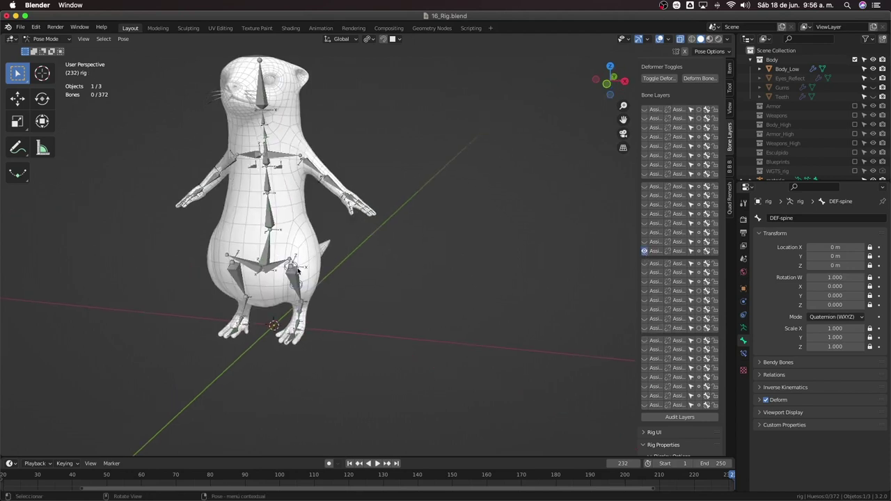
pyautogui.click(297, 271)
# In Edit Mode, hide an armature object, show the hand bone layer, and select f_index.01_master.L
pyautogui.press('Tab')
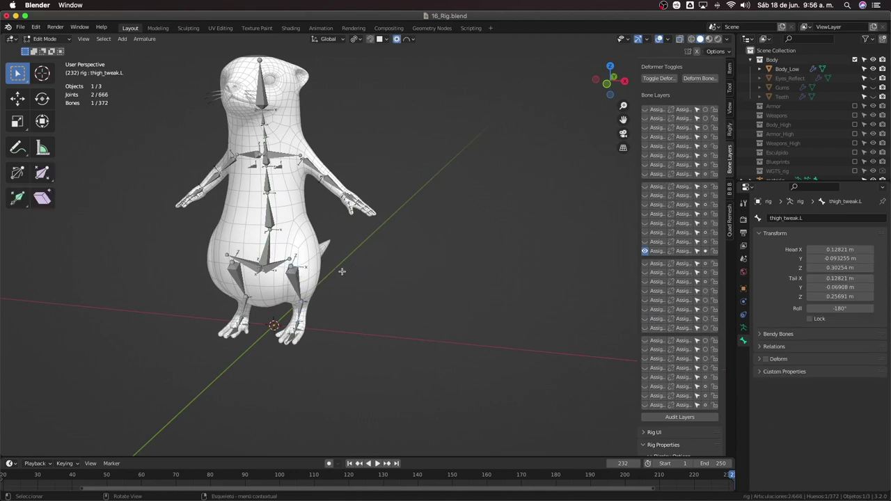
pyautogui.scroll(1, 679, 293)
pyautogui.scroll(1, 679, 293)
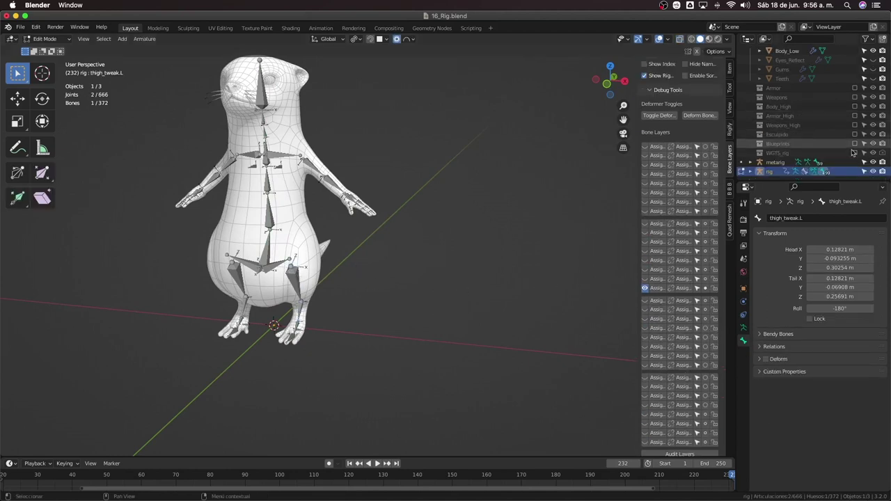
pyautogui.scroll(-1, 870, 154)
pyautogui.click(873, 162)
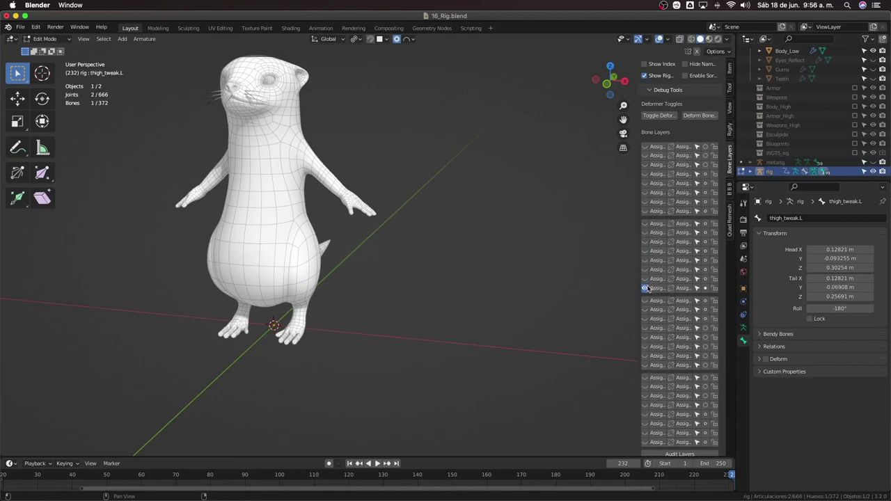
pyautogui.click(644, 192)
pyautogui.scroll(3, 312, 241)
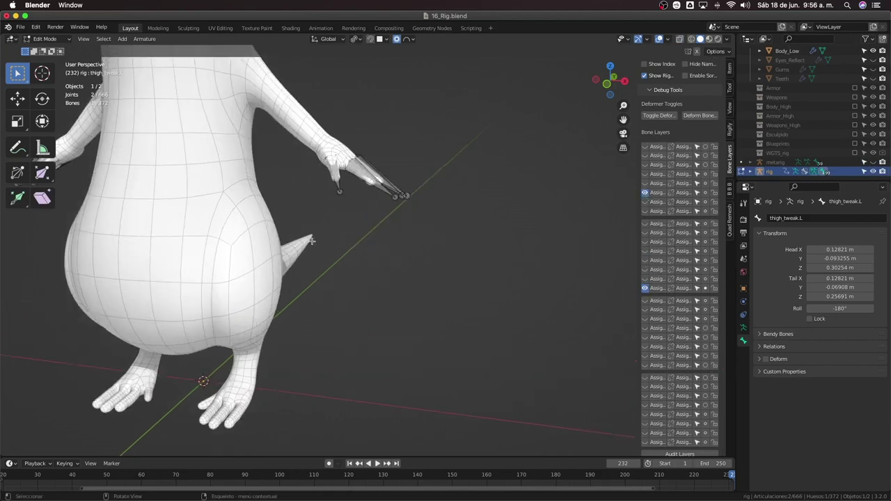
pyautogui.click(368, 186)
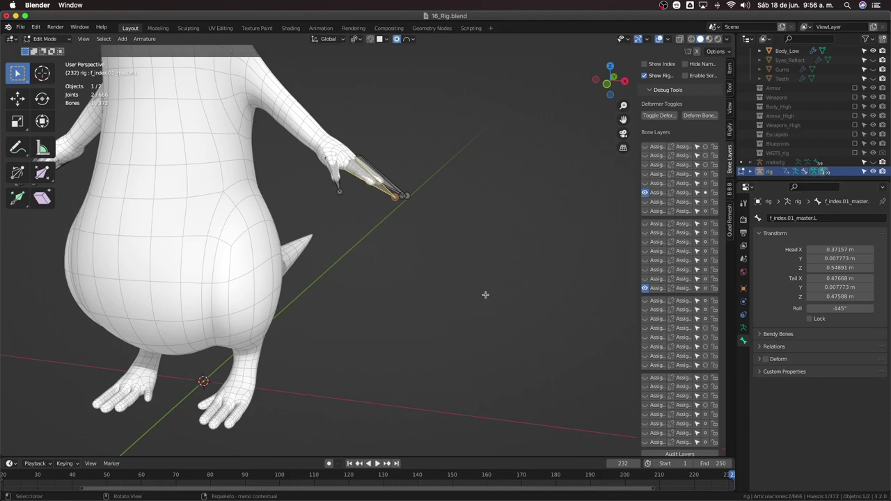
pyautogui.scroll(-4, 446, 198)
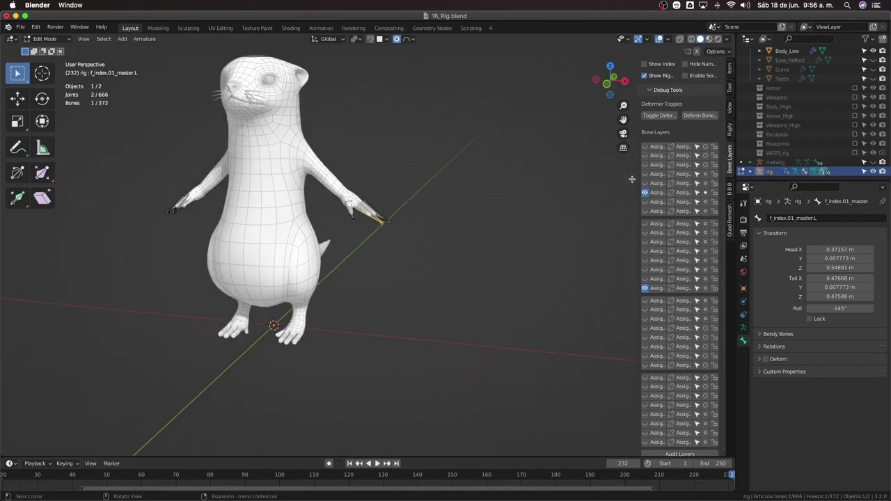
# Change which armature layers are visible in the Armature Data settings
pyautogui.click(744, 328)
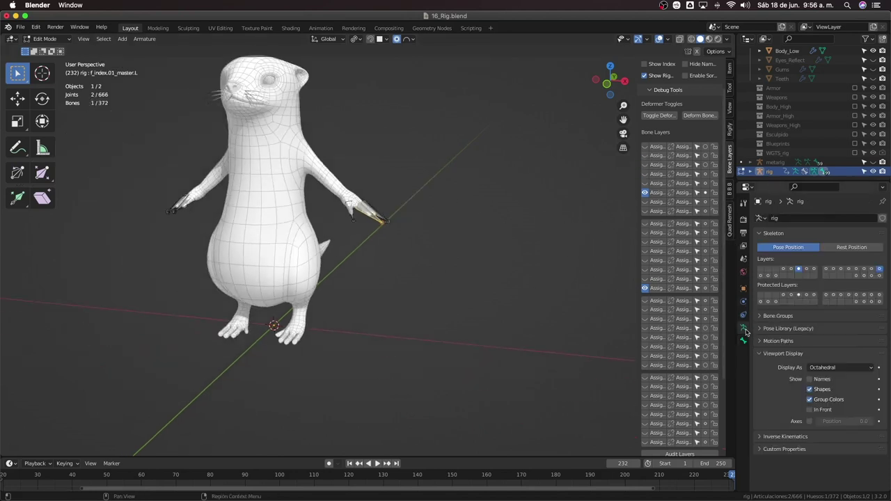
pyautogui.click(783, 269)
pyautogui.click(848, 269)
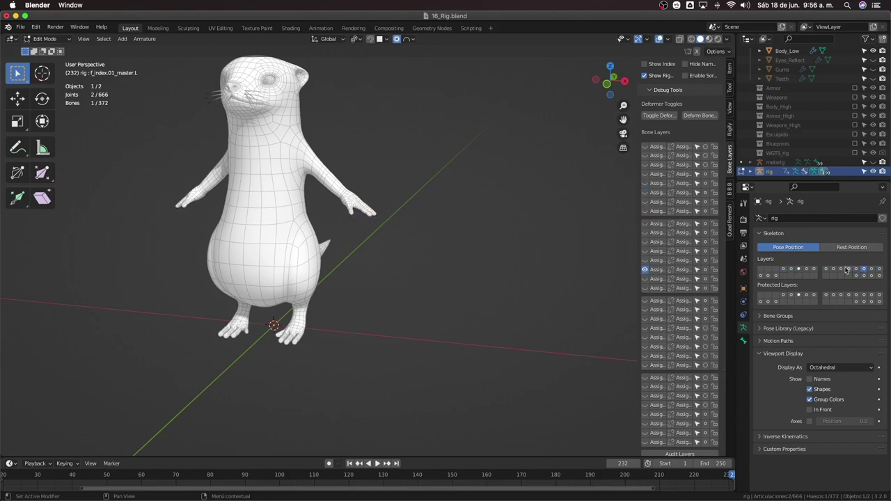
pyautogui.click(783, 269)
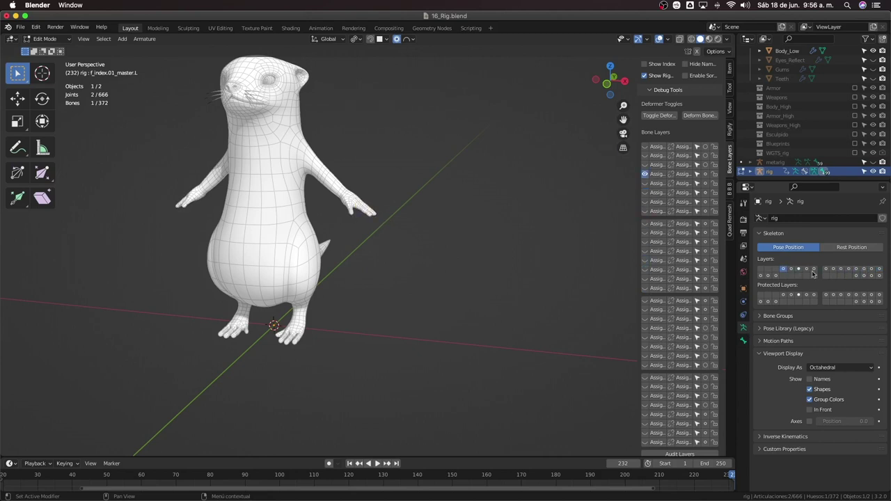
pyautogui.click(864, 275)
pyautogui.scroll(3, 352, 271)
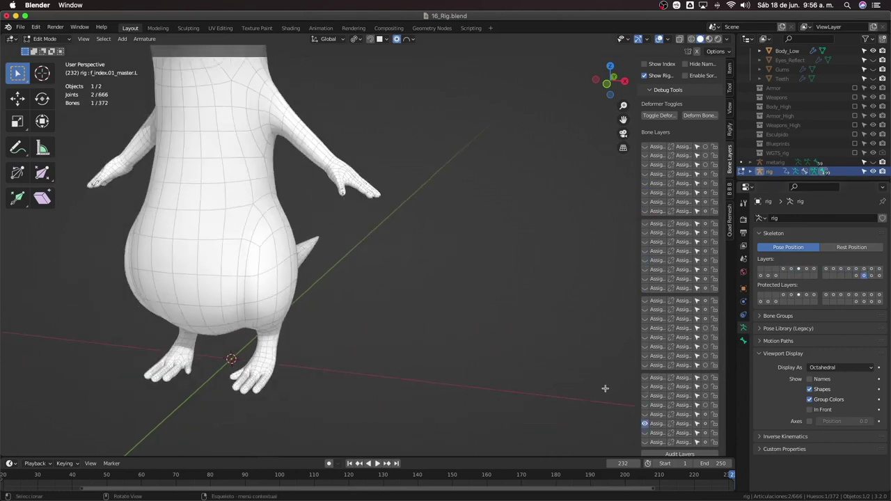
pyautogui.scroll(-1, 605, 389)
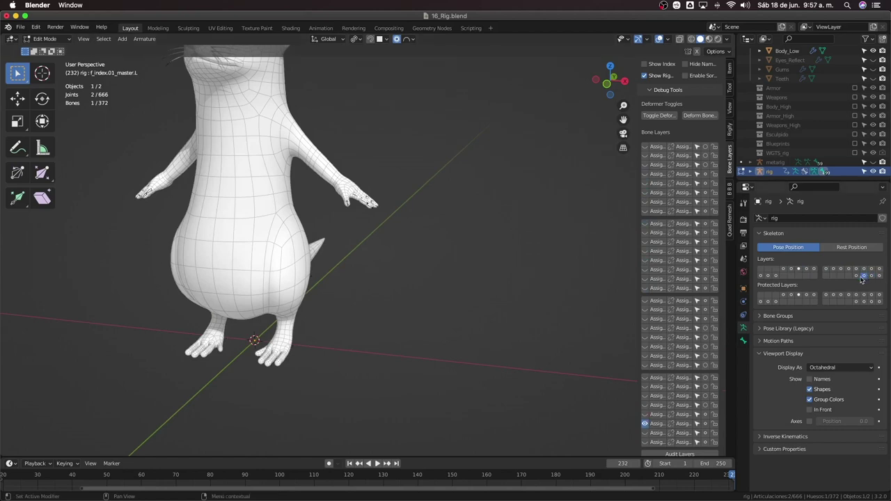
# Return to Pose Mode in side view, clear the selection, and enter Edit Mode
pyautogui.hotkey('ctrl', 'Tab')
pyautogui.moveTo(427, 264)
pyautogui.mouseDown(button='middle')
pyautogui.moveTo(448, 267)
pyautogui.moveTo(411, 265)
pyautogui.mouseUp(button='middle')
pyautogui.scroll(-3, 433, 261)
pyautogui.scroll(3, 372, 210)
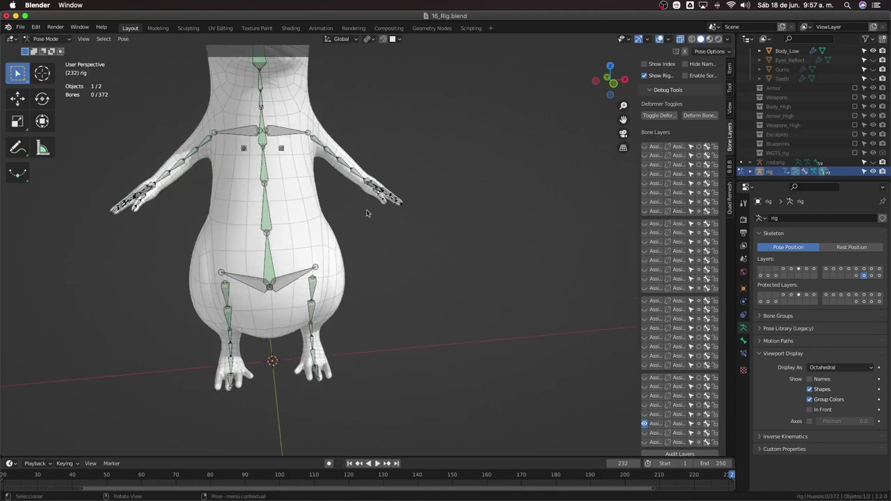
pyautogui.press('KP_1')
pyautogui.press('KP_3')
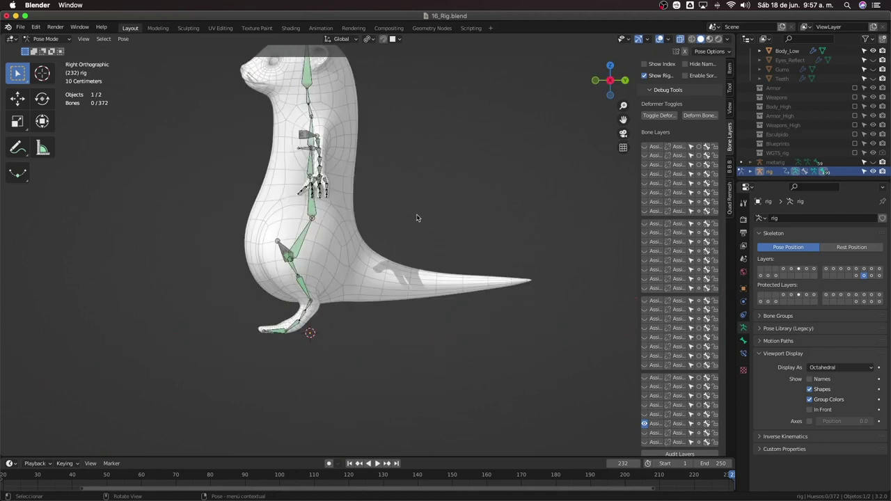
pyautogui.scroll(2, 373, 193)
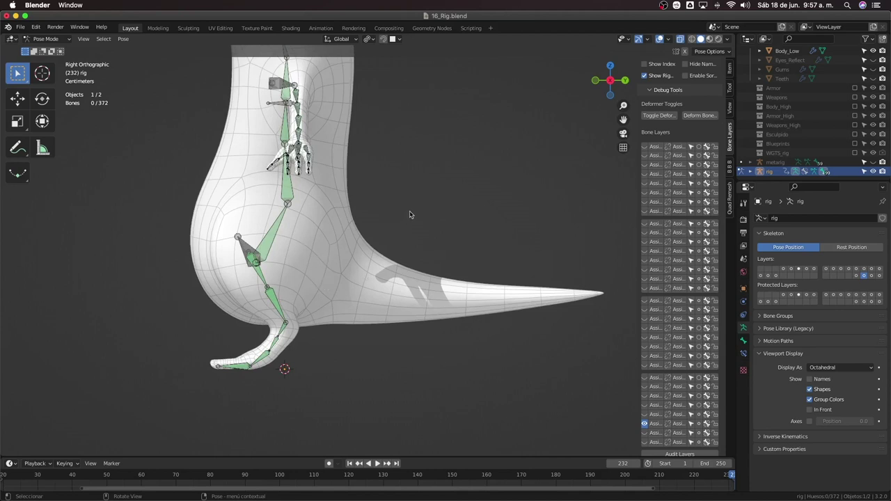
pyautogui.click(374, 367)
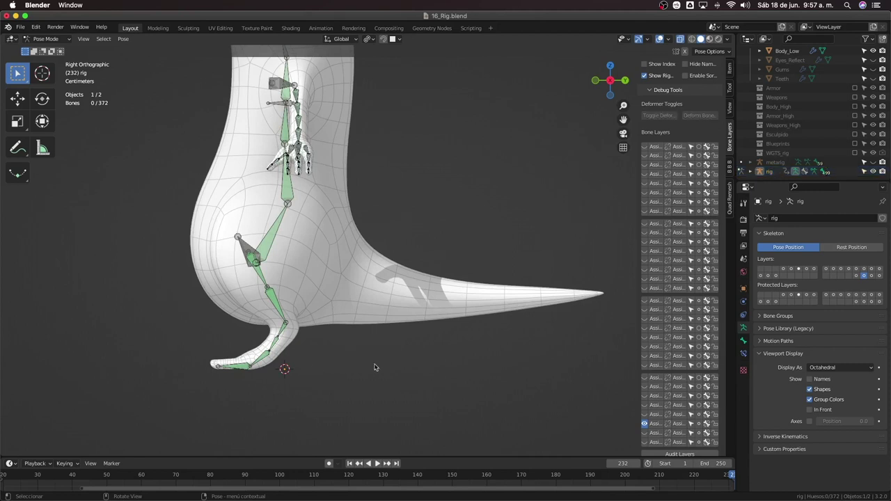
pyautogui.press('Tab')
# Reveal the hidden bones and enable In Front so bones show through the otter mesh
pyautogui.hotkey('alt', 'h')
pyautogui.scroll(-5, 389, 313)
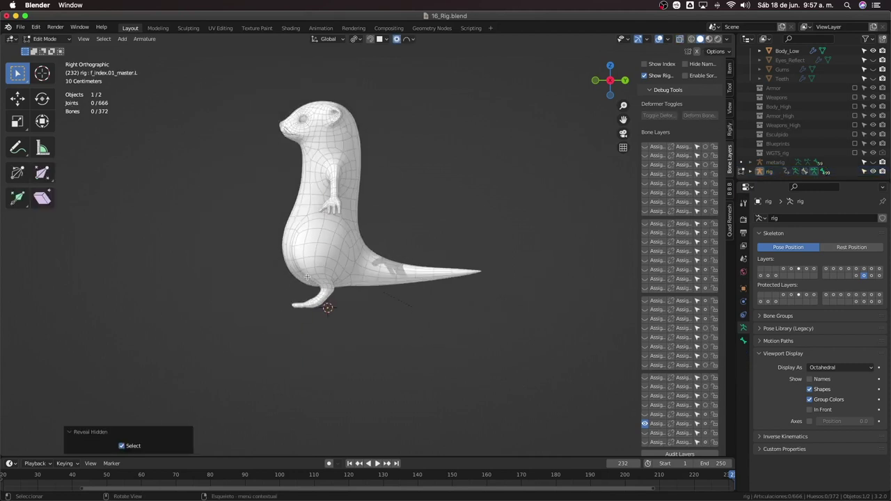
pyautogui.moveTo(388, 313); pyautogui.dragTo(353, 309, button='middle')
pyautogui.scroll(6, 363, 279)
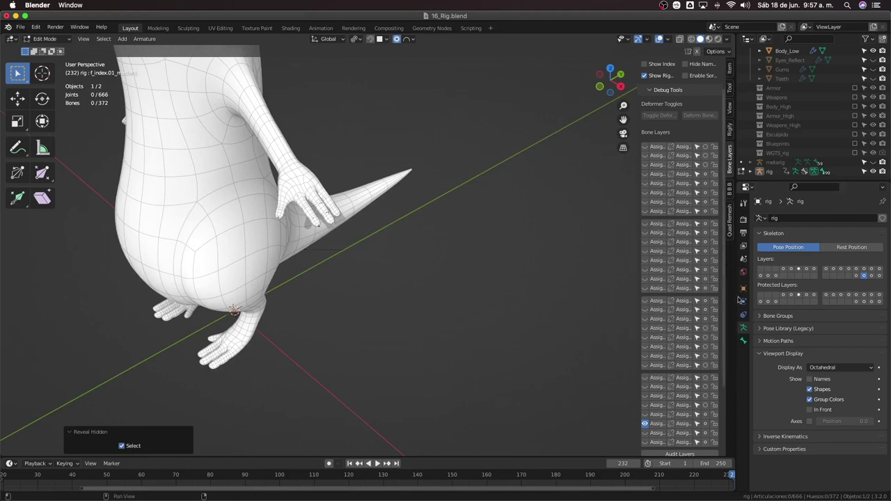
pyautogui.click(809, 409)
pyautogui.moveTo(390, 244)
pyautogui.mouseDown(button='middle')
pyautogui.moveTo(323, 240)
pyautogui.moveTo(314, 313)
pyautogui.mouseUp(button='middle')
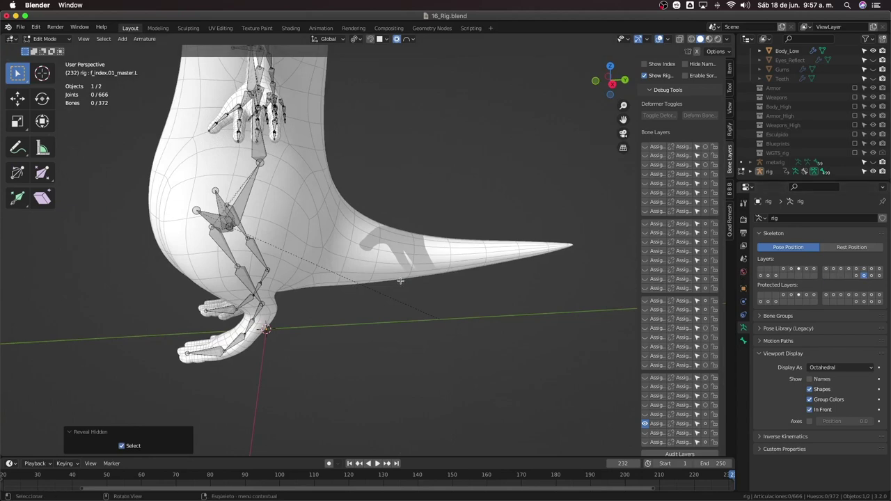
# Add a new bone at the 3D cursor by the feet and view it from the right side
pyautogui.hotkey('shift', 'a')
pyautogui.click(295, 301)
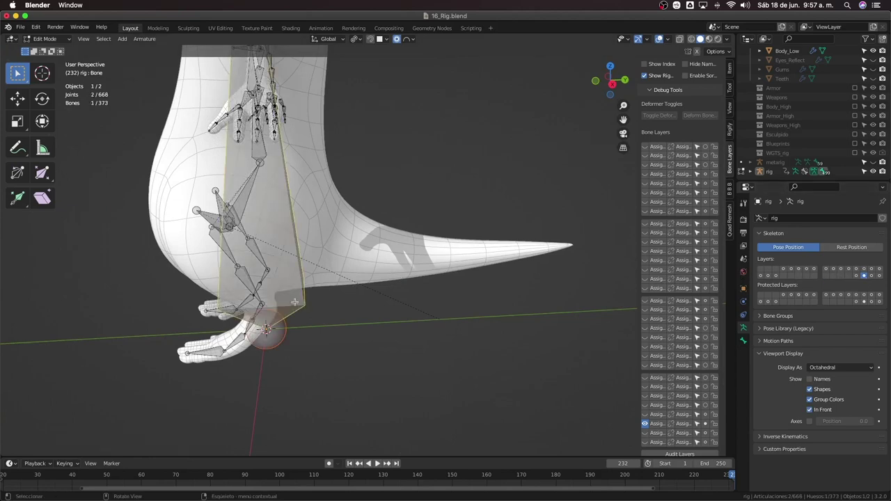
pyautogui.press('KP_1')
pyautogui.press('KP_3')
pyautogui.scroll(-3, 294, 302)
pyautogui.keyDown('shift'); pyautogui.moveTo(294, 302); pyautogui.dragTo(275, 303, button='middle'); pyautogui.keyUp('shift')
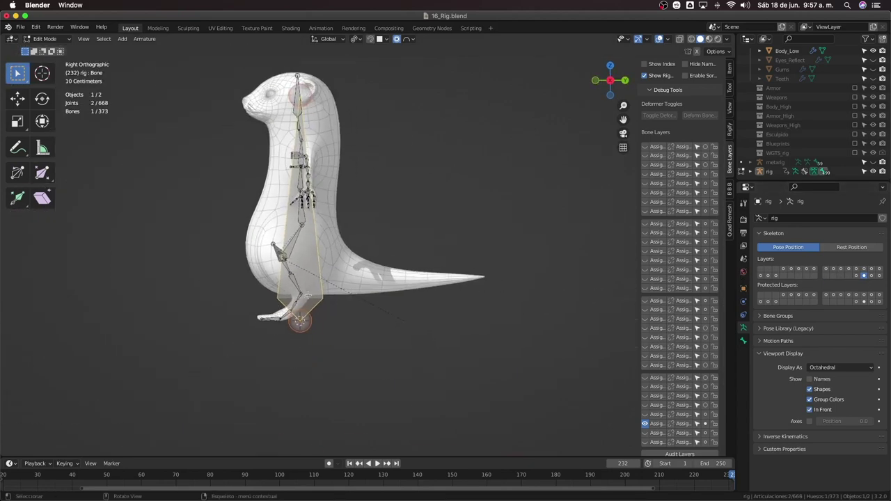
# Rename the new bone DEF-Tail in Bone properties
pyautogui.click(743, 340)
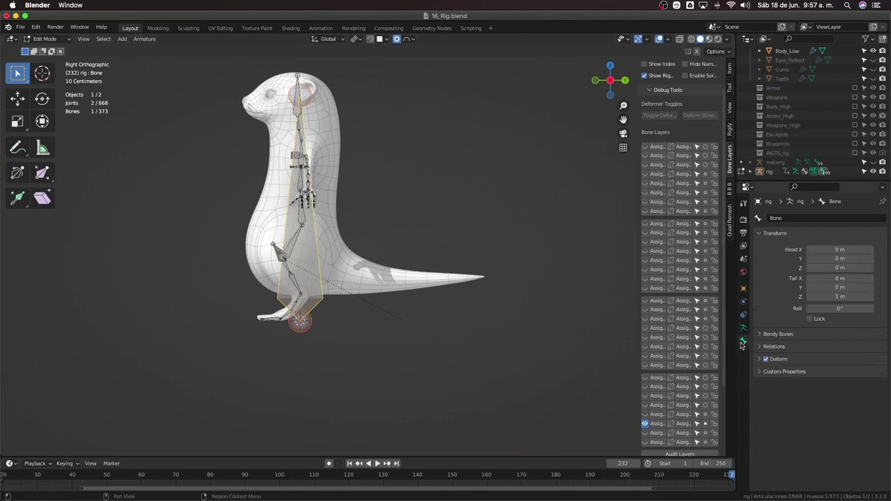
pyautogui.click(787, 217)
pyautogui.write('DEF-Ta')
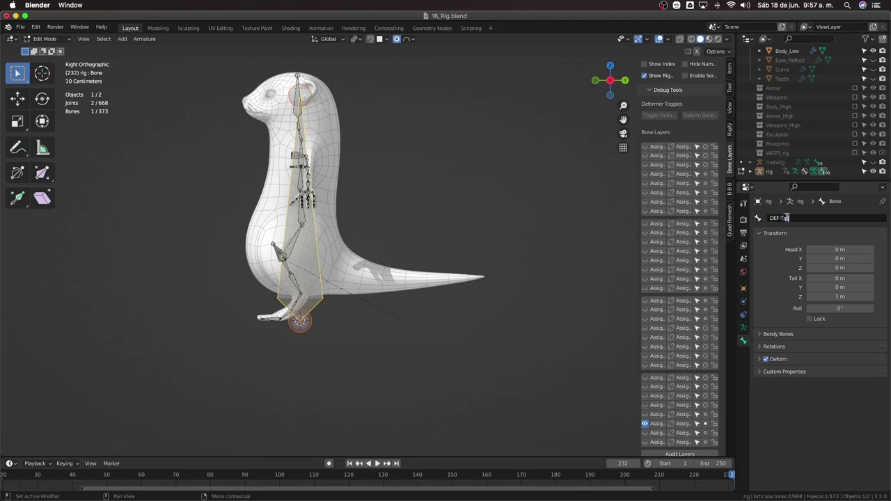
pyautogui.write('il')
pyautogui.press('Return')
# Raise the bone, rotate it 90 degrees to horizontal, and move it into the tail
pyautogui.press('g')
pyautogui.click(508, 189)
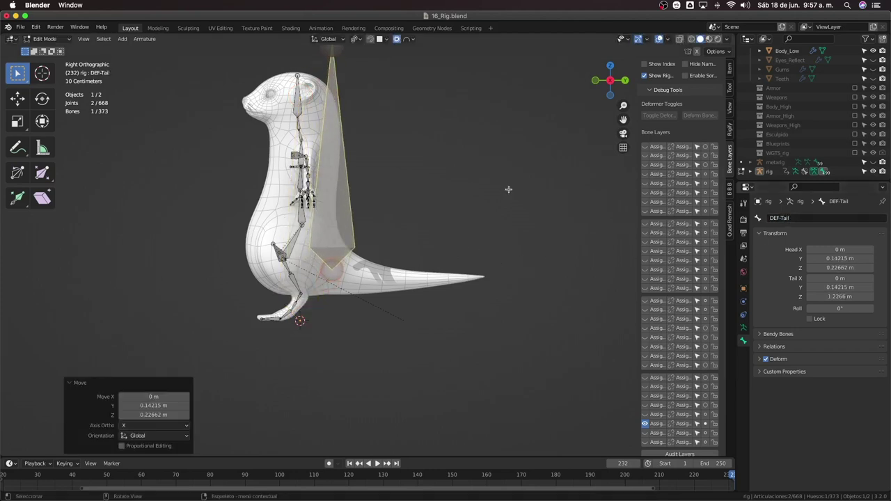
pyautogui.keyDown('shift'); pyautogui.moveTo(443, 200); pyautogui.dragTo(415, 233, button='middle'); pyautogui.keyUp('shift')
pyautogui.write('r')
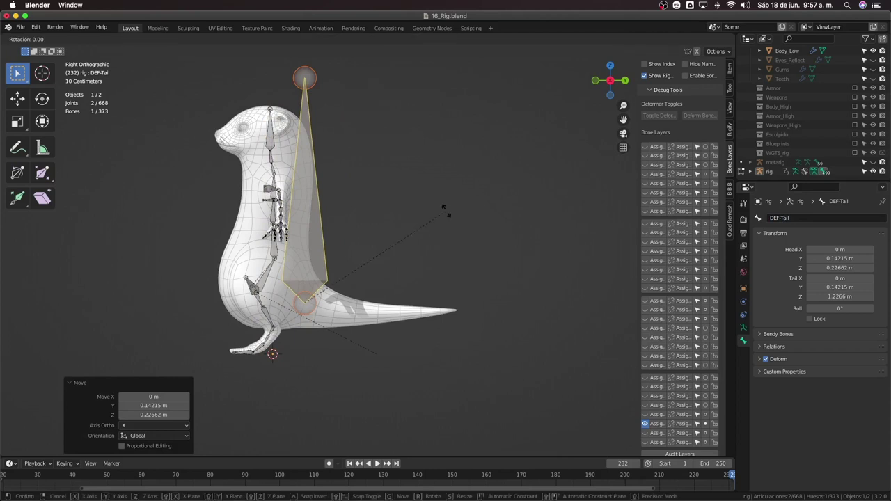
pyautogui.write('90')
pyautogui.press('Return')
pyautogui.press('g')
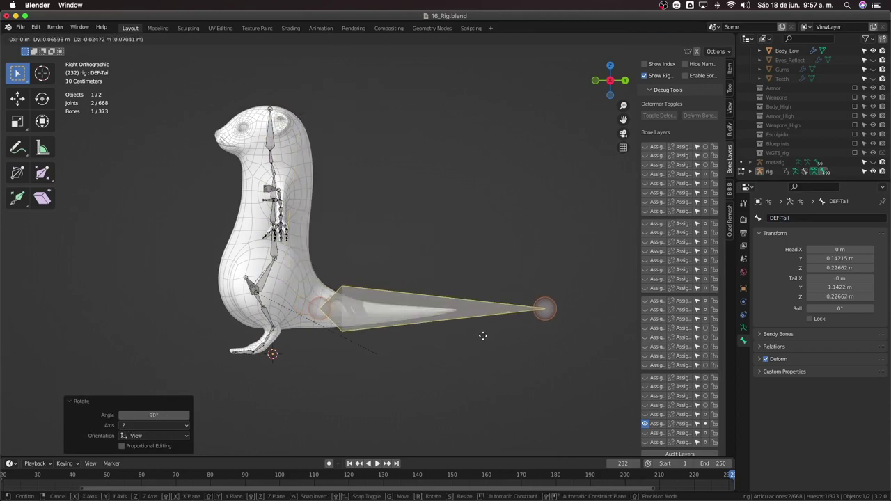
pyautogui.click(478, 330)
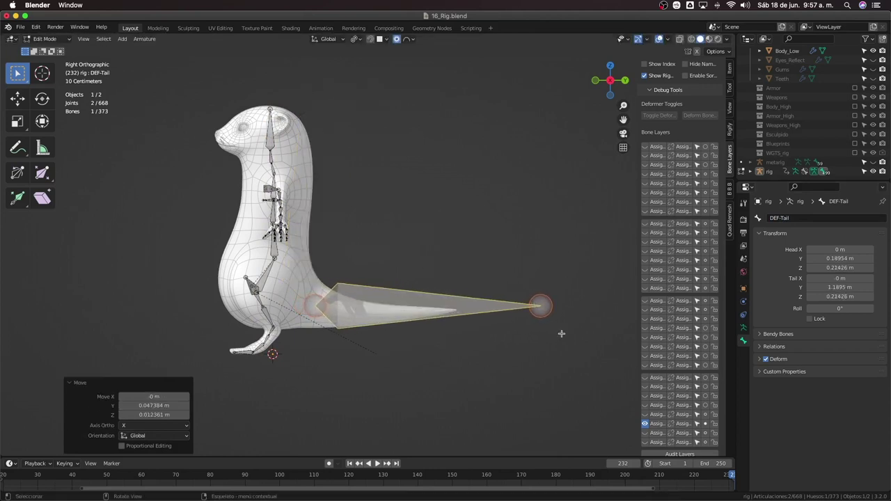
# Pull the tip joint back along Y to the tail's end, then lower the whole bone along Z
pyautogui.click(552, 303)
pyautogui.press('s')
pyautogui.click(532, 326)
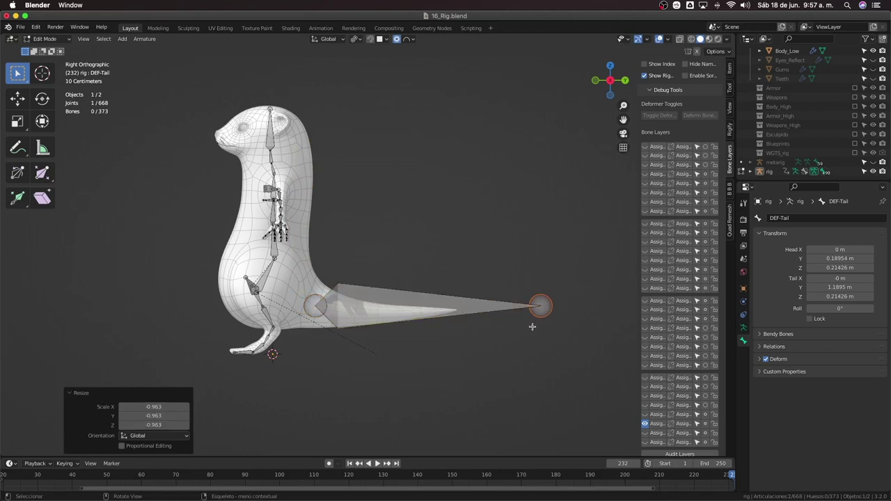
pyautogui.press('g')
pyautogui.press('y')
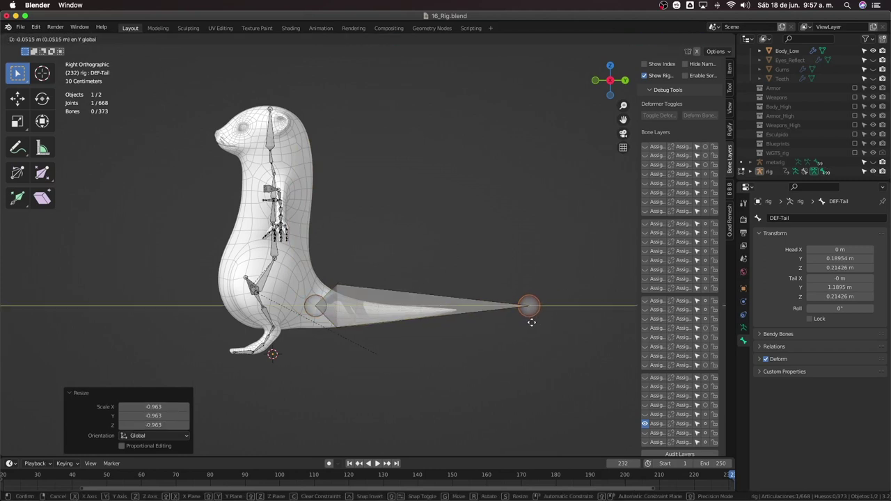
pyautogui.click(471, 329)
pyautogui.scroll(2, 551, 372)
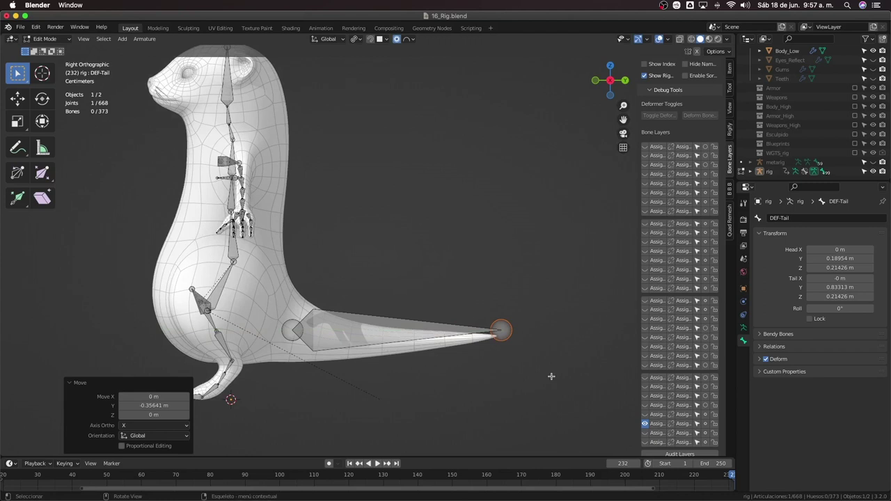
pyautogui.moveTo(554, 377); pyautogui.dragTo(287, 289)
pyautogui.press('g')
pyautogui.press('z')
pyautogui.click(282, 291)
# Slide the tip along Y toward the tail tip and lower head and tip slightly along Z
pyautogui.moveTo(439, 298); pyautogui.dragTo(516, 386)
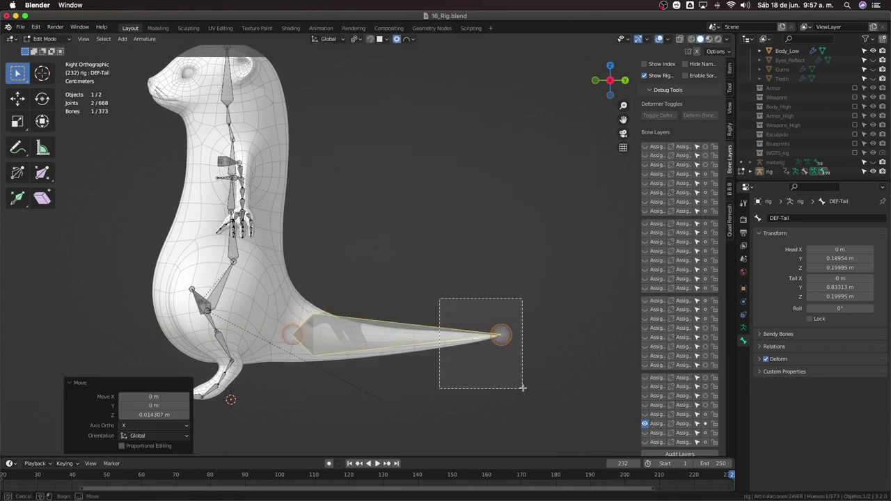
pyautogui.press('g')
pyautogui.press('y')
pyautogui.click(516, 386)
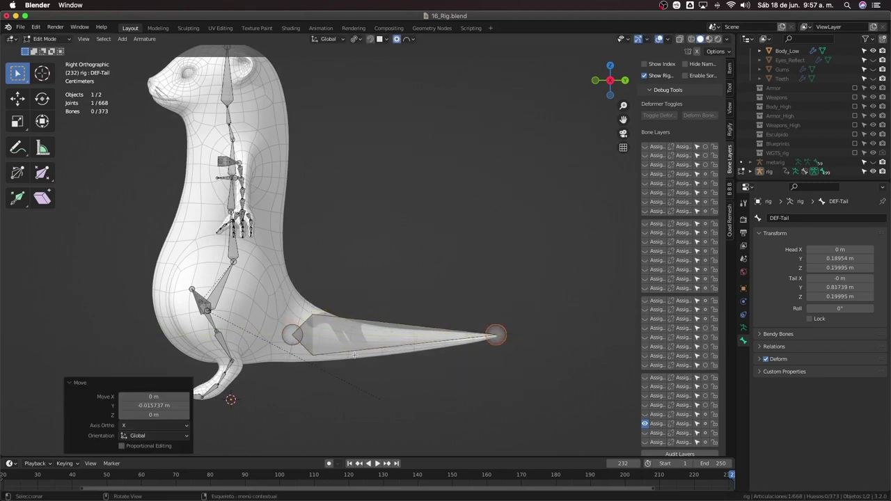
pyautogui.click(292, 335)
pyautogui.press('g')
pyautogui.press('z')
pyautogui.click(313, 365)
pyautogui.moveTo(474, 318); pyautogui.dragTo(518, 361)
pyautogui.press('g')
pyautogui.press('z')
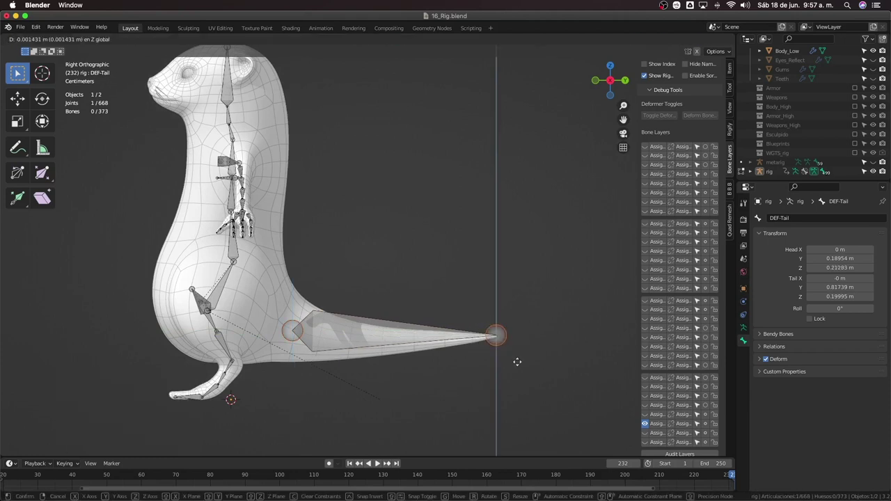
pyautogui.click(502, 355)
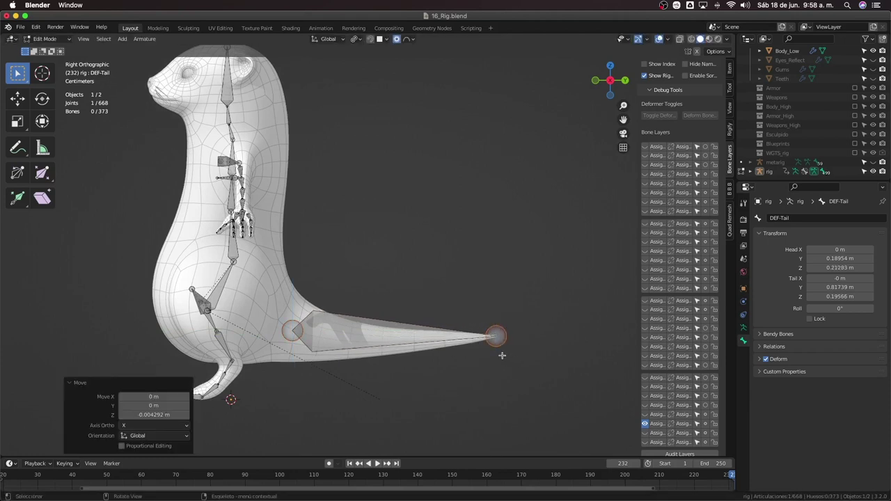
# Place the head joint at the tail base and reselect the whole DEF-Tail bone
pyautogui.click(291, 330)
pyautogui.press('g')
pyautogui.press('z')
pyautogui.press('Escape')
pyautogui.press('g')
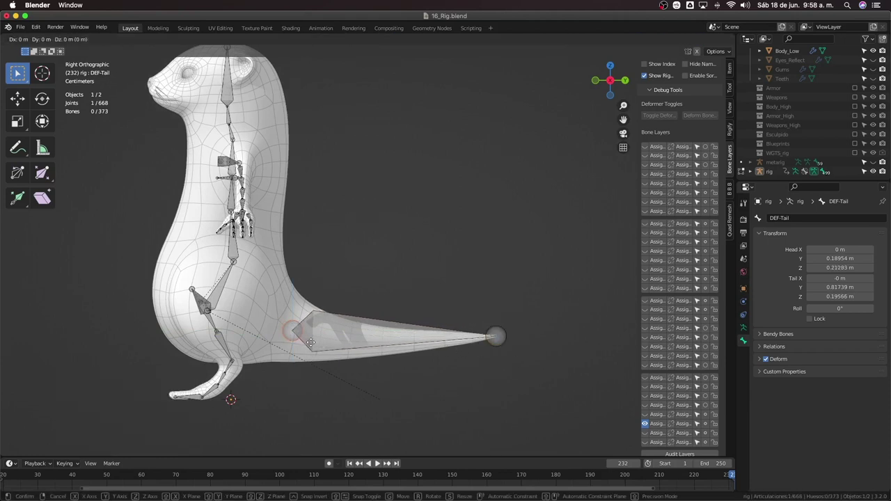
pyautogui.click(296, 330)
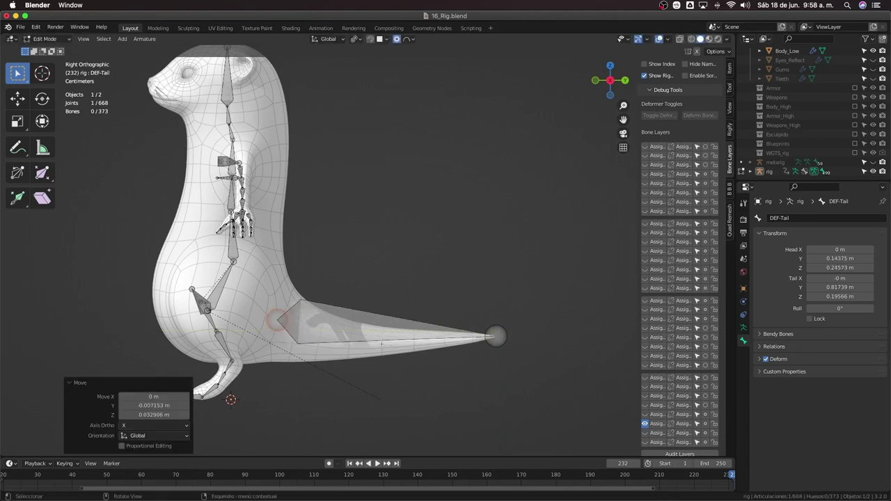
pyautogui.scroll(3, 367, 319)
pyautogui.click(385, 294)
# Subdivide the tail bone once and move the new middle joint near the tail base
pyautogui.rightClick(411, 288)
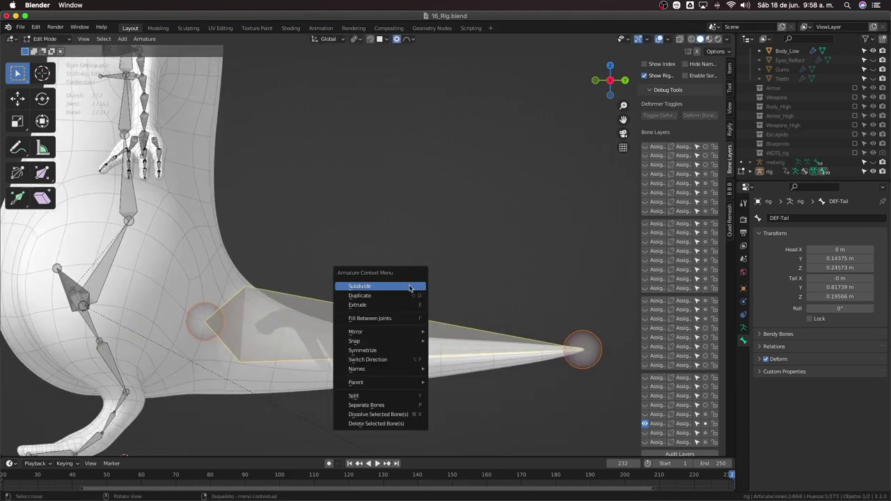
pyautogui.click(410, 288)
pyautogui.moveTo(350, 291); pyautogui.dragTo(410, 340)
pyautogui.press('g')
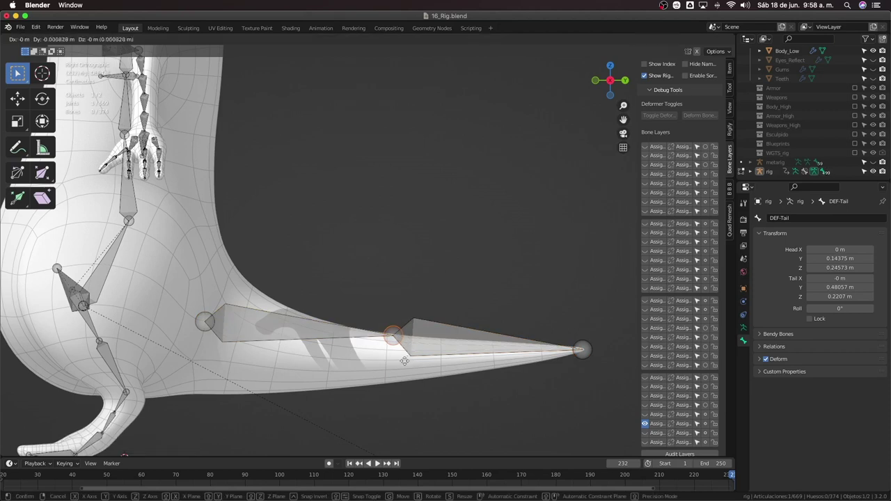
pyautogui.click(249, 366)
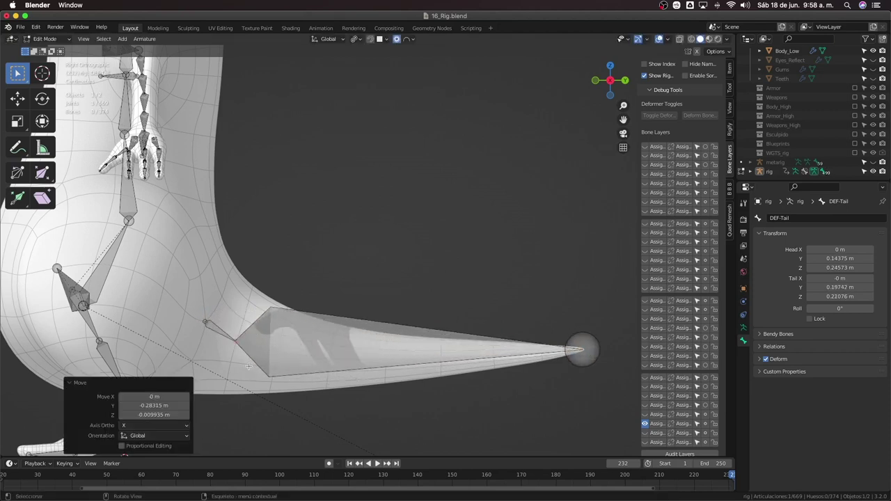
# Subdivide the remaining long bone again, raising Number of Cuts to 6 in the redo panel
pyautogui.rightClick(375, 346)
pyautogui.click(376, 339)
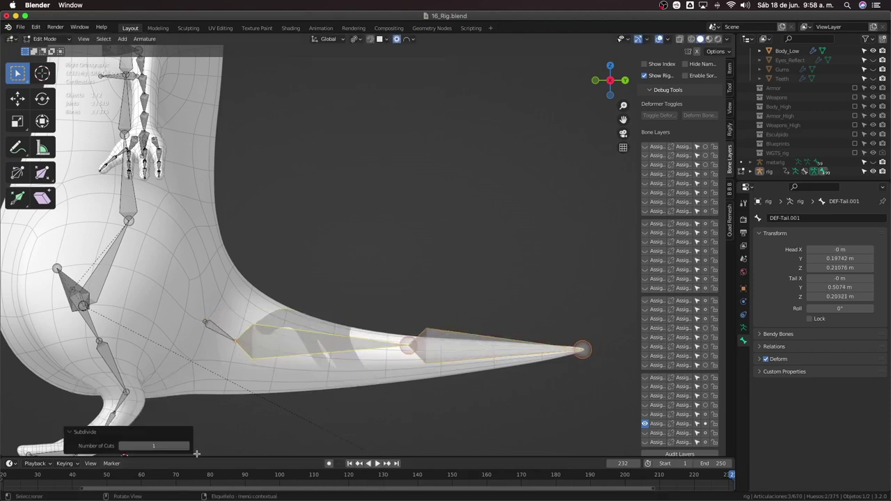
pyautogui.moveTo(153, 445)
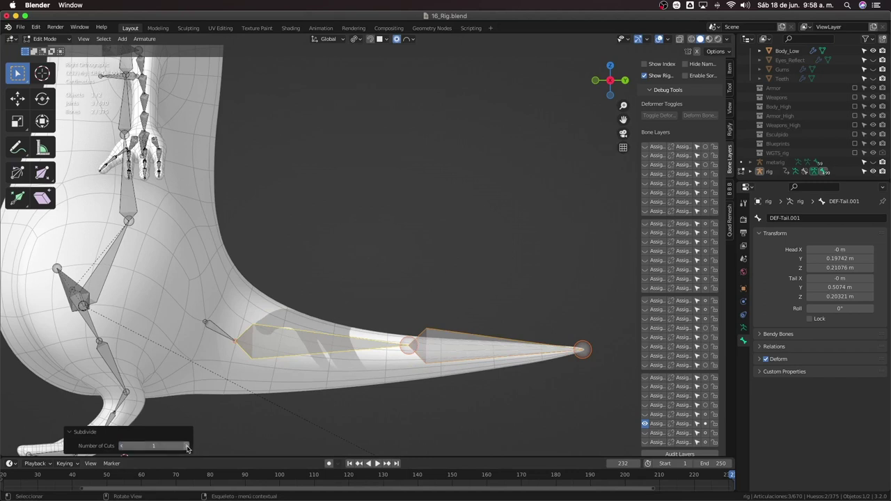
pyautogui.click(187, 446)
pyautogui.click(187, 446)
pyautogui.click(187, 445)
pyautogui.click(187, 445)
pyautogui.click(186, 446)
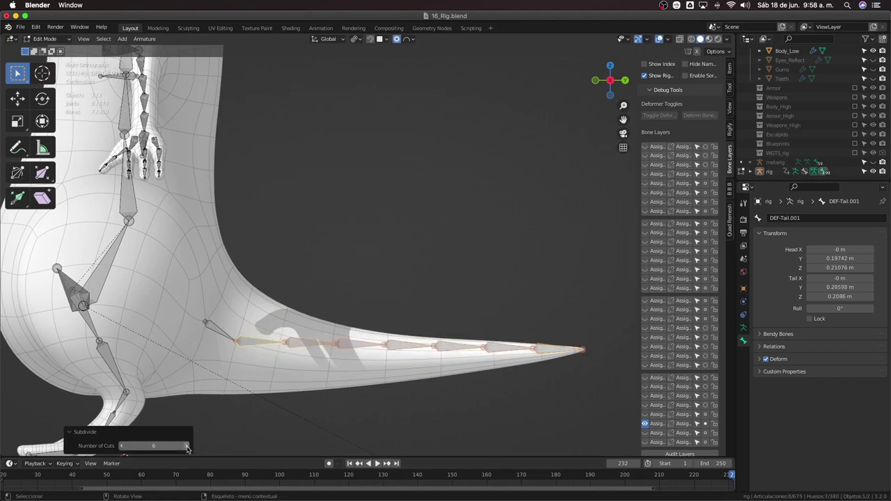
pyautogui.click(186, 446)
# Raise the cuts to 7 and lower the first tail joints onto the tail's curve
pyautogui.click(279, 361)
pyautogui.press('g')
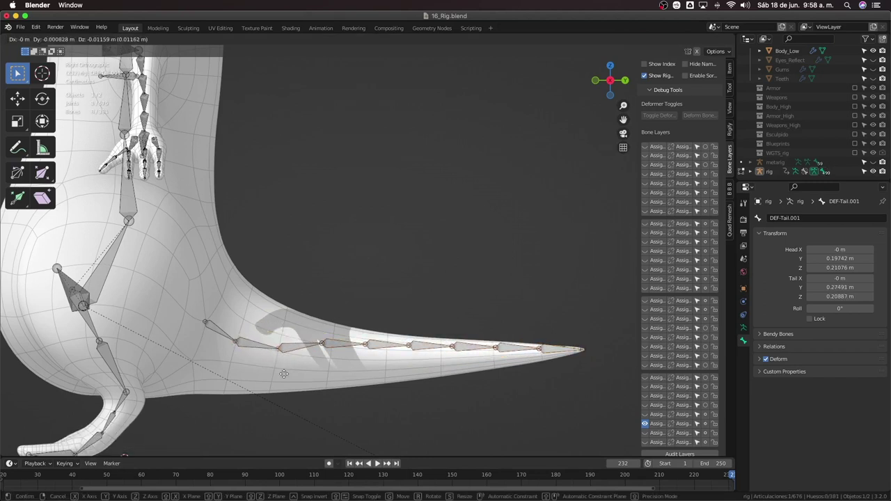
pyautogui.click(283, 376)
pyautogui.press('g')
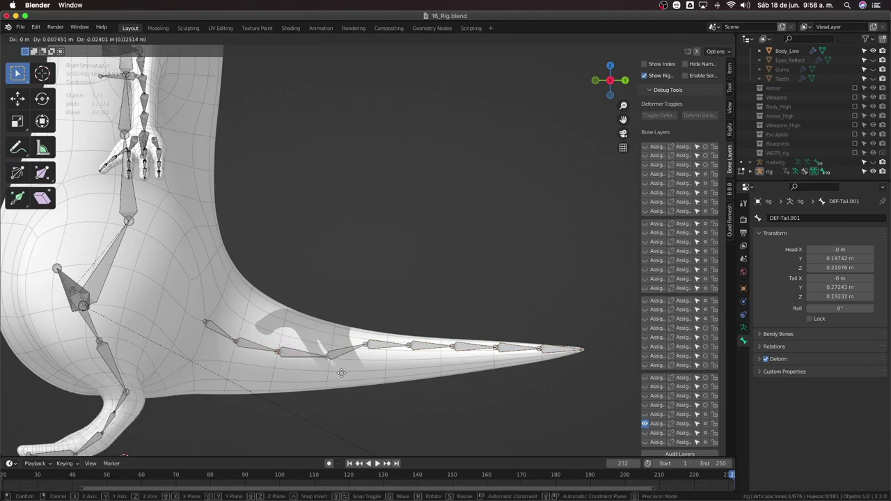
pyautogui.click(341, 374)
pyautogui.moveTo(365, 321); pyautogui.dragTo(362, 380)
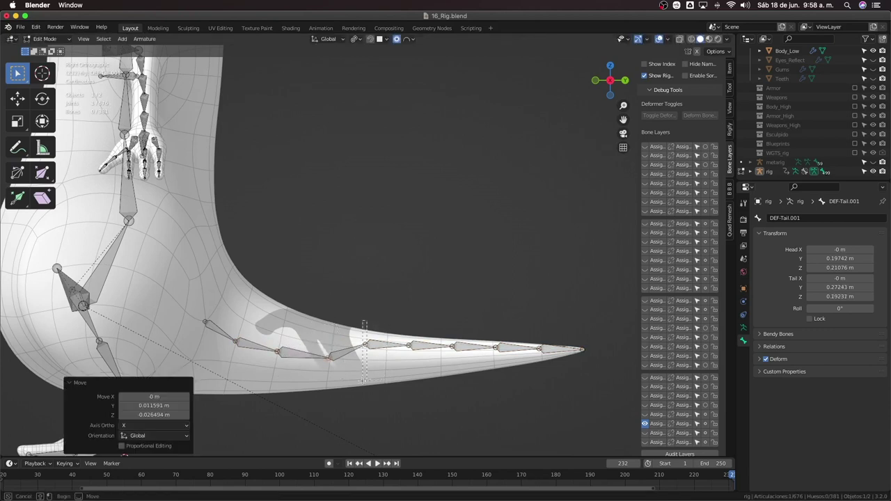
pyautogui.press('g')
pyautogui.click(382, 397)
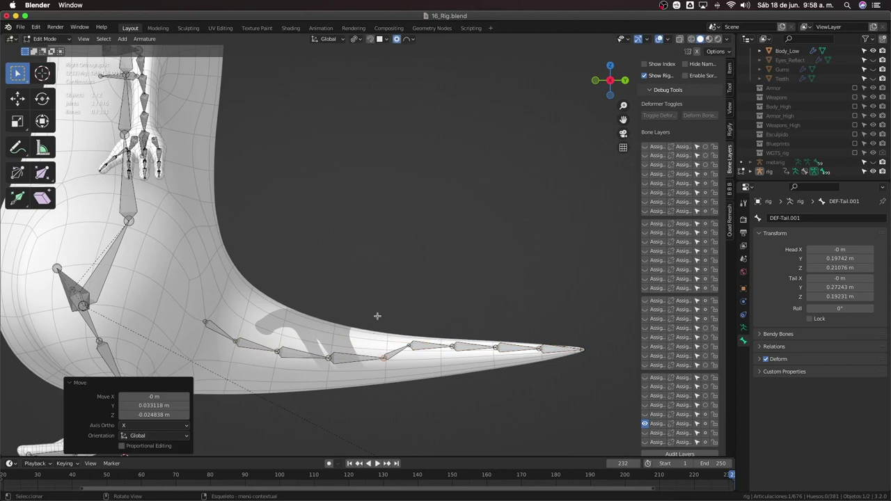
# Lower the mid-tail and near-tip joints onto the tail curve
pyautogui.moveTo(377, 317); pyautogui.dragTo(422, 348)
pyautogui.press('g')
pyautogui.click(451, 362)
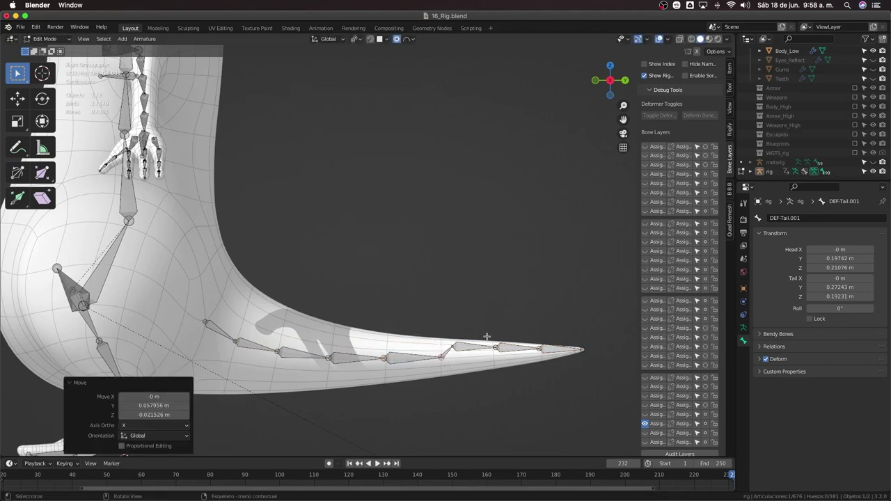
pyautogui.moveTo(527, 338); pyautogui.dragTo(541, 372)
pyautogui.press('g')
pyautogui.click(543, 376)
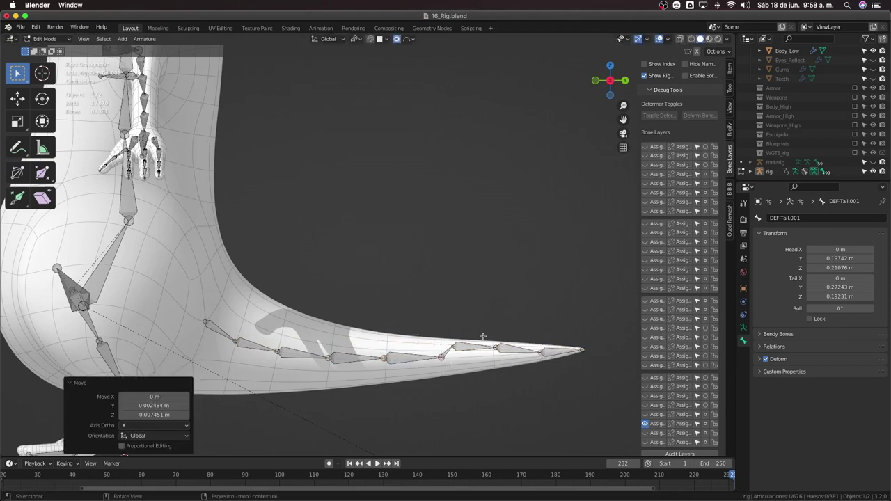
# Dissolve the extra joint to merge two tail bones, then reposition the next joint
pyautogui.moveTo(376, 327); pyautogui.dragTo(418, 366)
pyautogui.press('x')
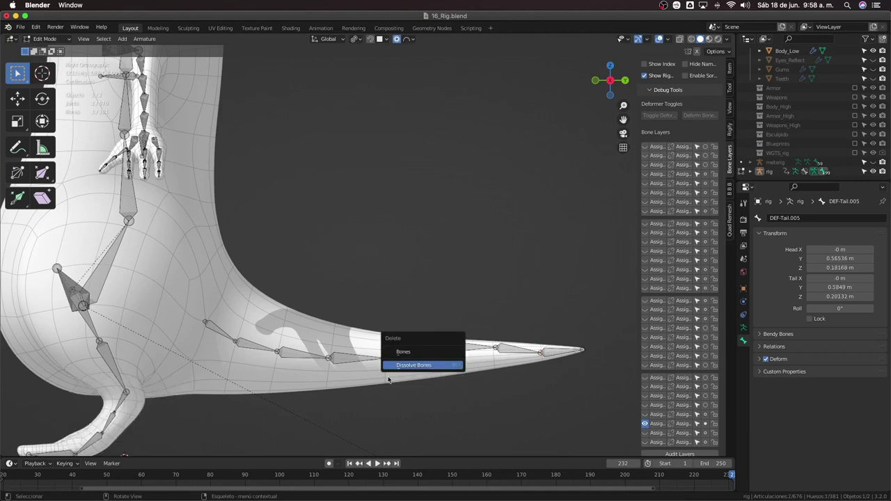
pyautogui.click(426, 367)
pyautogui.moveTo(477, 321); pyautogui.dragTo(498, 362)
pyautogui.press('g')
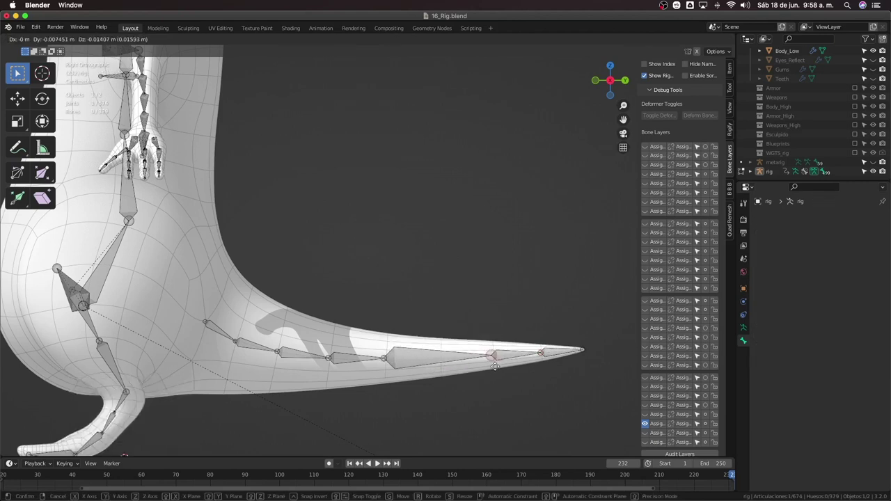
pyautogui.click(495, 366)
# Shift the following tail joint further along the tail
pyautogui.click(487, 370)
pyautogui.moveTo(449, 336); pyautogui.dragTo(463, 353)
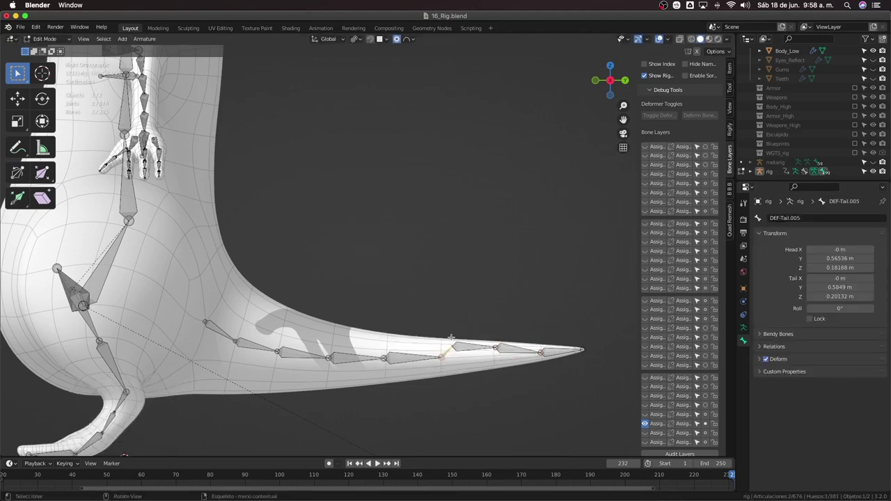
pyautogui.press('g')
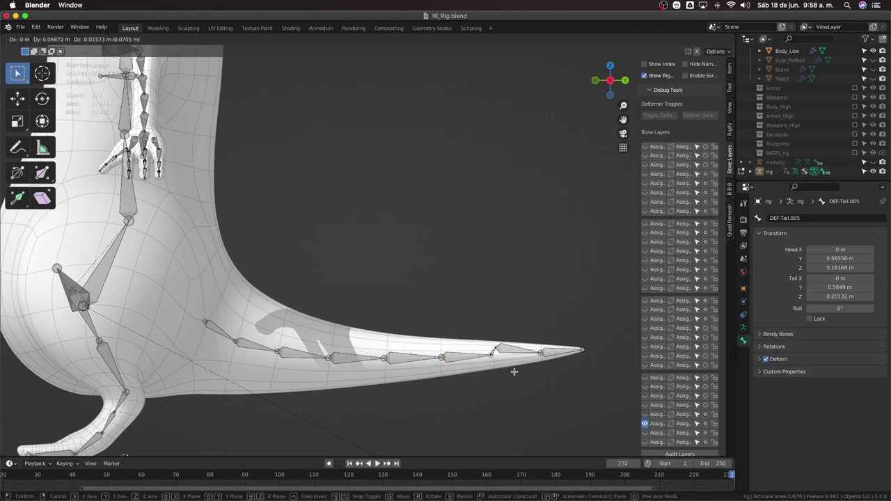
pyautogui.click(494, 345)
pyautogui.press('g')
pyautogui.click(537, 335)
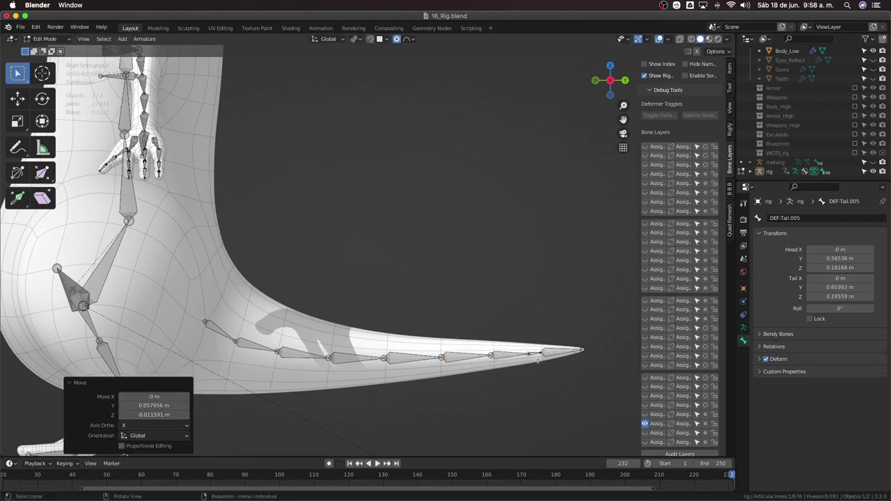
# Push the tip bone past the tail end, nudge the joint before it, and delete the stray bone
pyautogui.press('b')
pyautogui.moveTo(540, 333); pyautogui.dragTo(587, 364)
pyautogui.press('g')
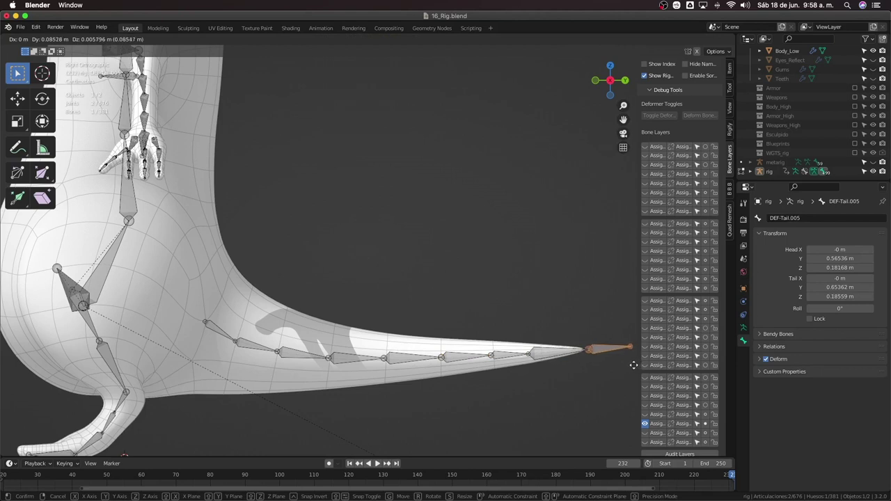
pyautogui.click(635, 365)
pyautogui.click(541, 354)
pyautogui.press('g')
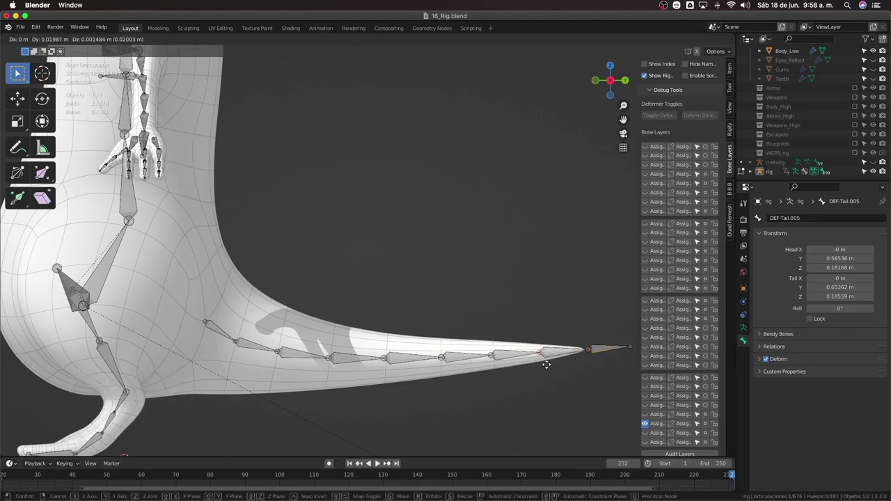
pyautogui.click(548, 366)
pyautogui.press('x')
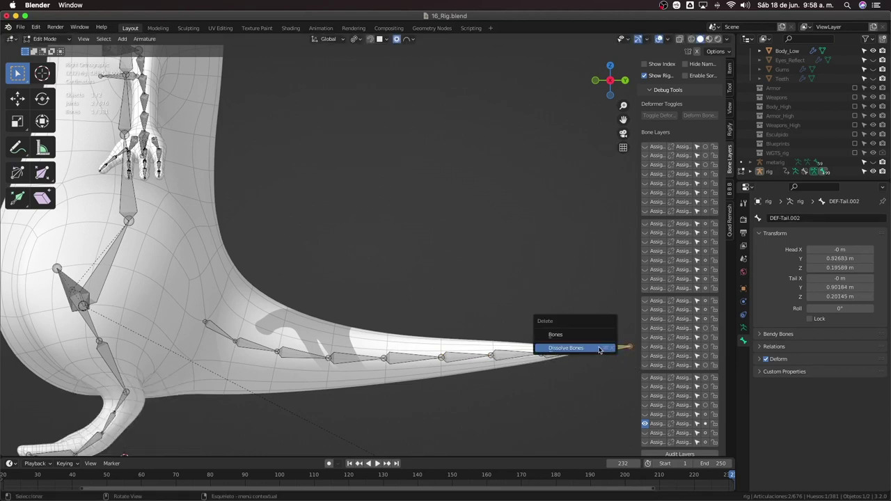
pyautogui.click(592, 334)
# Select tail bones DEF-Tail.003, DEF-Tail, DEF-Tail.001 and DEF-Tail.008 to check their order
pyautogui.click(580, 350)
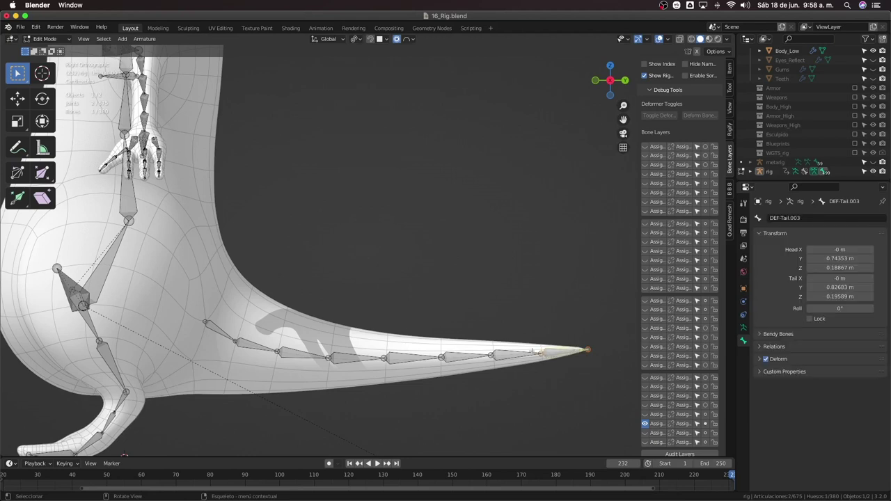
pyautogui.click(227, 335)
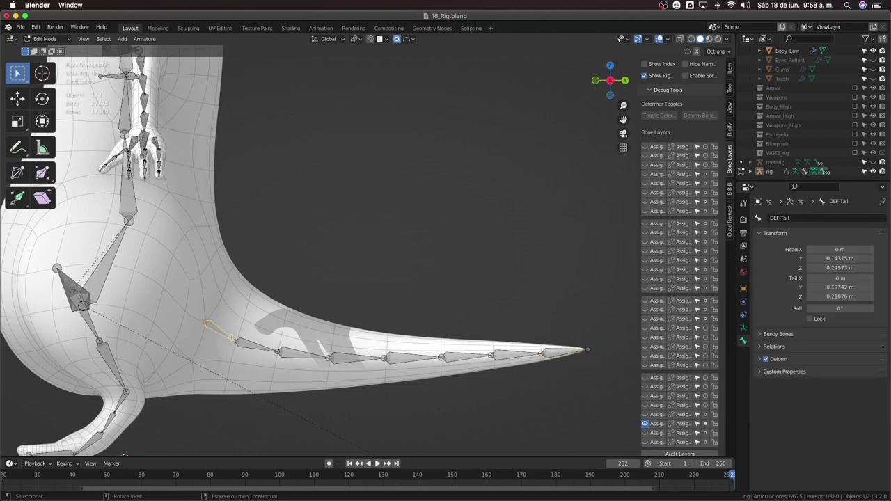
pyautogui.click(247, 340)
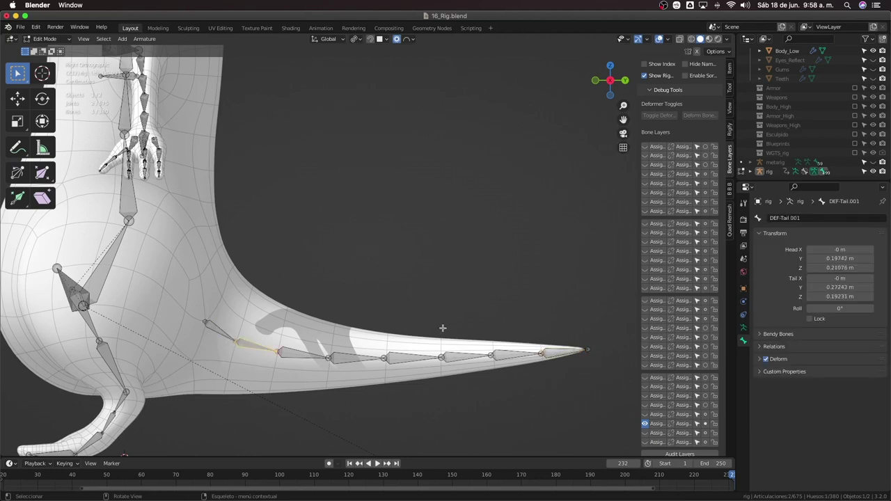
pyautogui.click(287, 356)
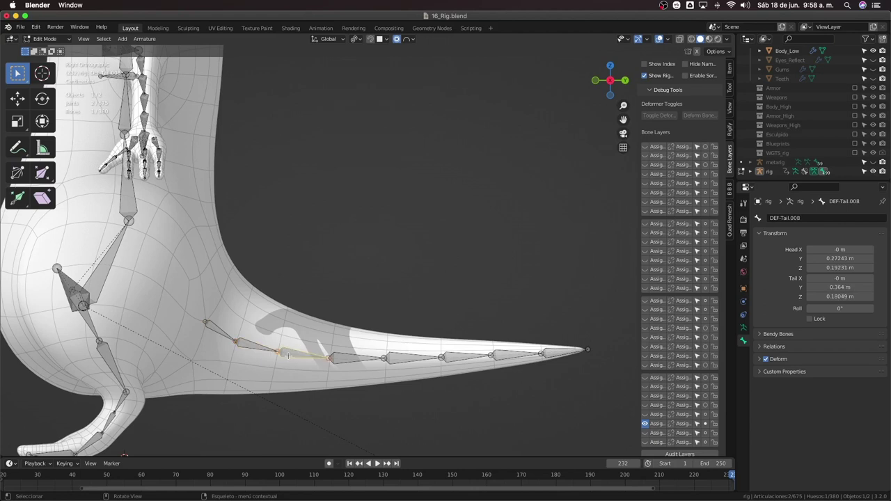
# Begin editing names of DEF-Tail.008, .007 and .006, changing one suffix to 4
pyautogui.doubleClick(801, 218)
pyautogui.click(359, 358)
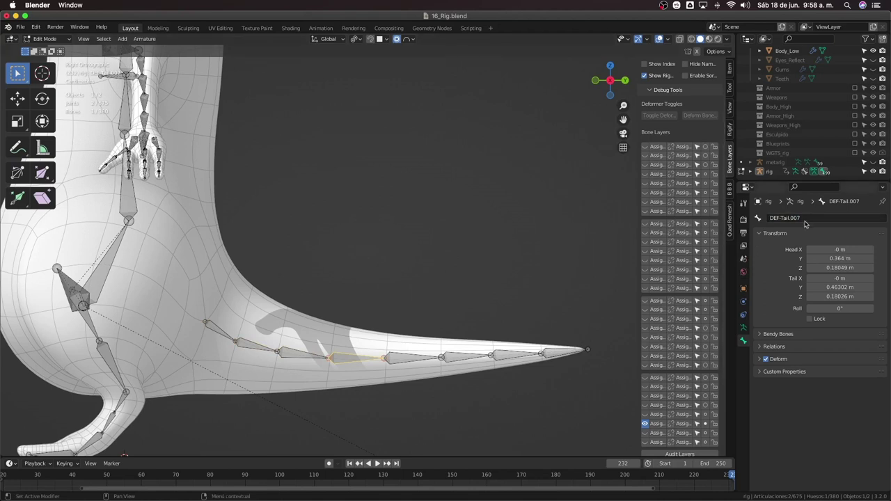
pyautogui.doubleClick(808, 218)
pyautogui.write('8')
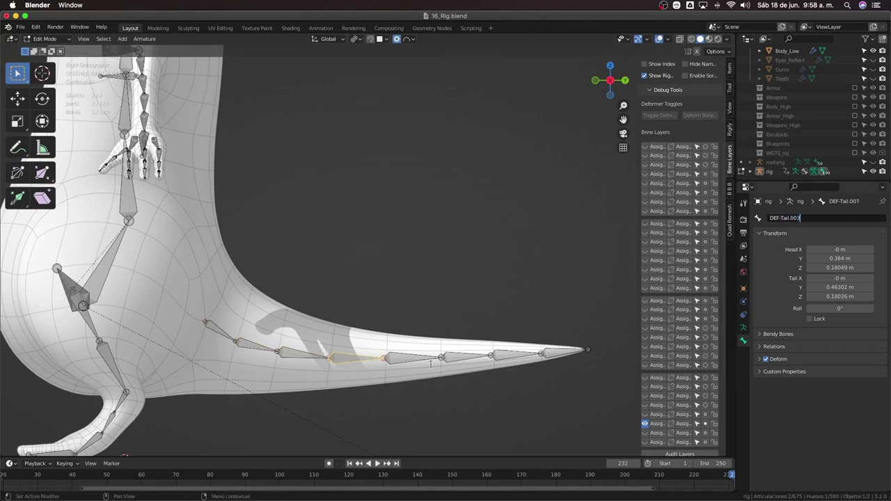
pyautogui.click(393, 359)
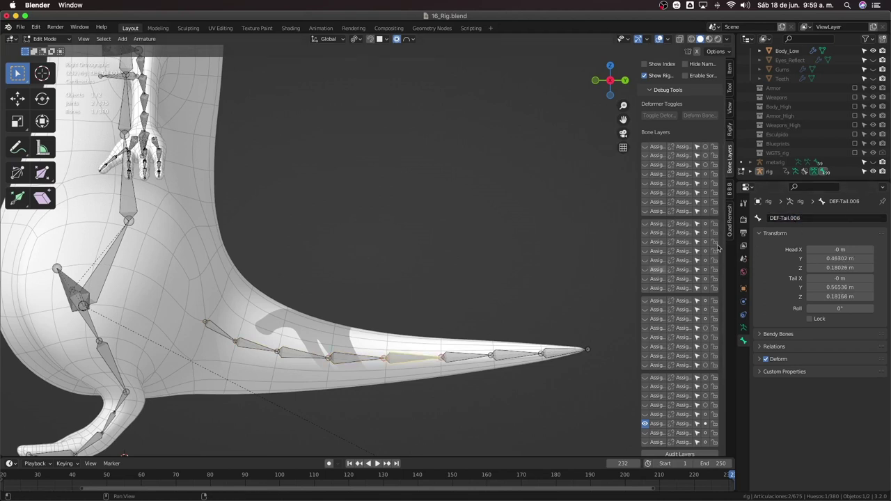
pyautogui.doubleClick(801, 218)
pyautogui.press('BackSpace')
pyautogui.write('4')
# Step through the bones to confirm their order, then rename DEF-Tail.008 to DEF-Tail.006
pyautogui.click(466, 355)
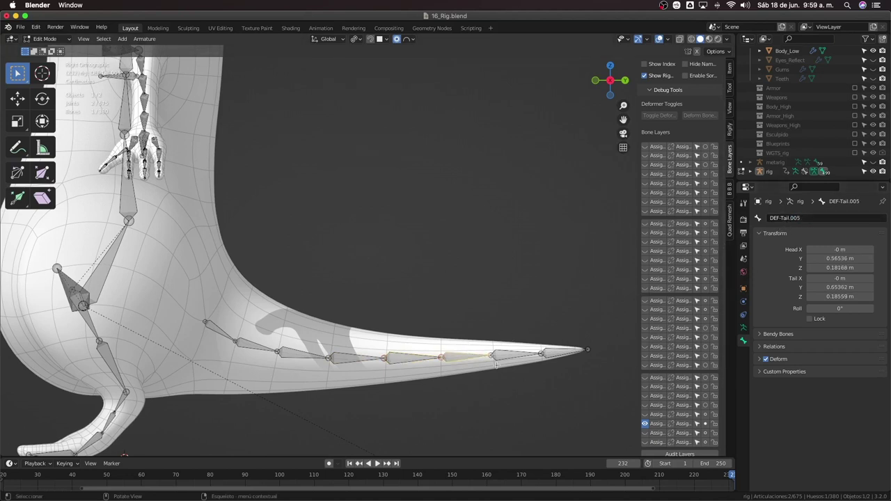
pyautogui.click(353, 355)
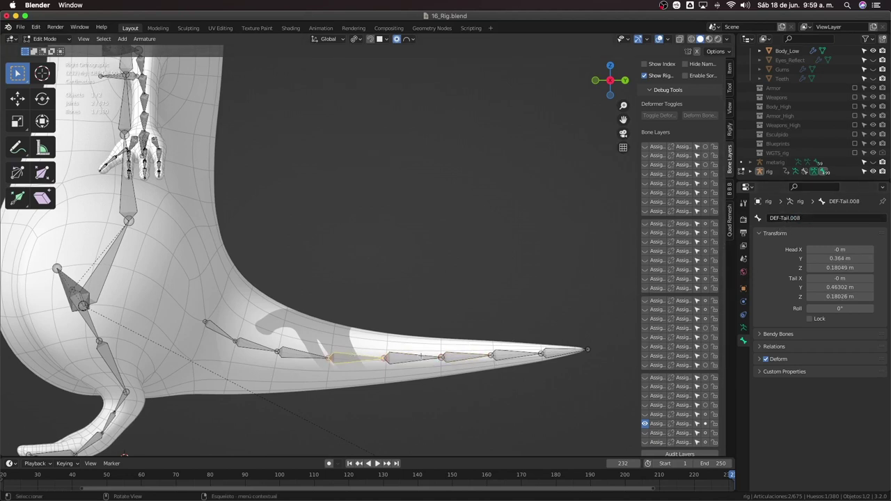
pyautogui.click(420, 356)
pyautogui.click(303, 354)
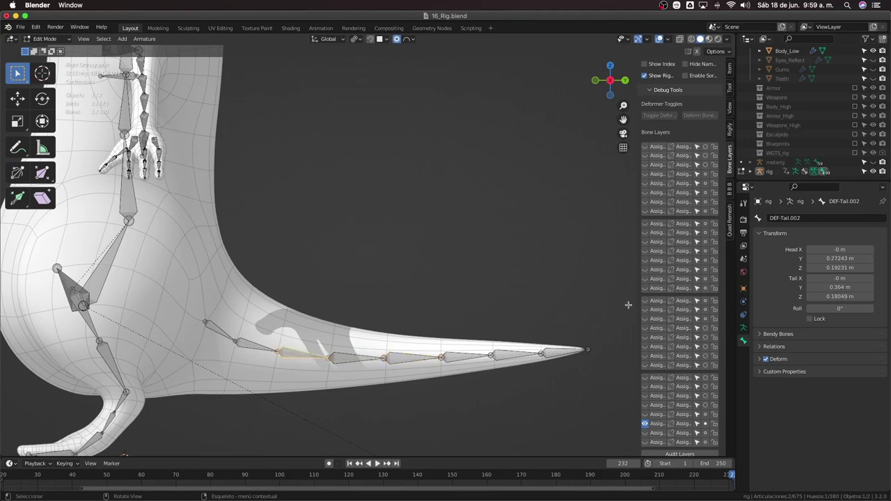
pyautogui.click(339, 361)
pyautogui.doubleClick(813, 219)
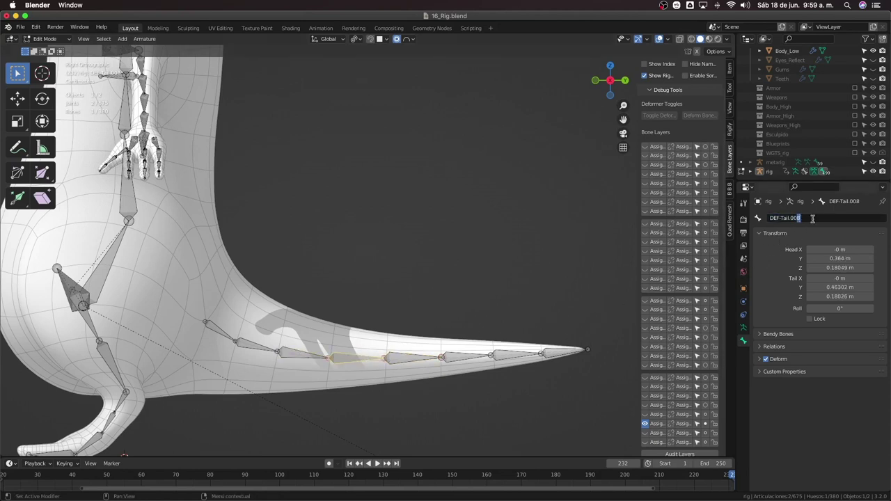
pyautogui.press('Return')
# Rename the first tail segment DEF-Tail.001 to DEF-Tail.01
pyautogui.click(577, 355)
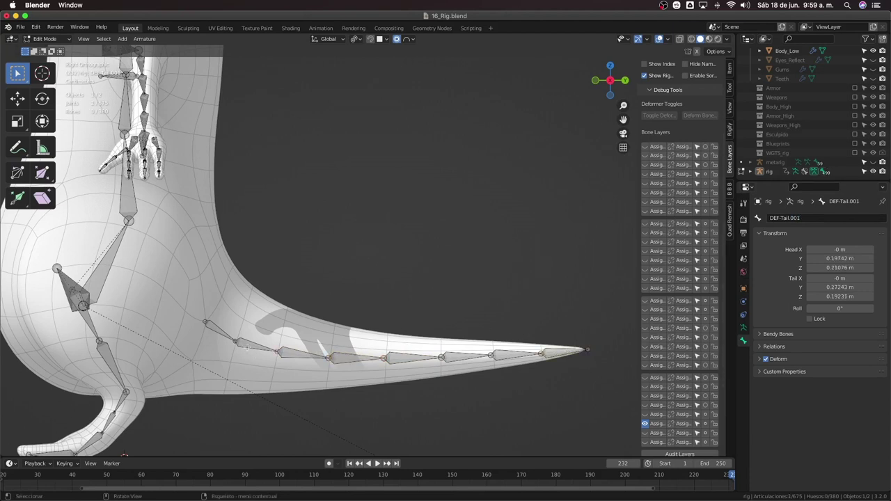
pyautogui.click(255, 346)
pyautogui.click(799, 220)
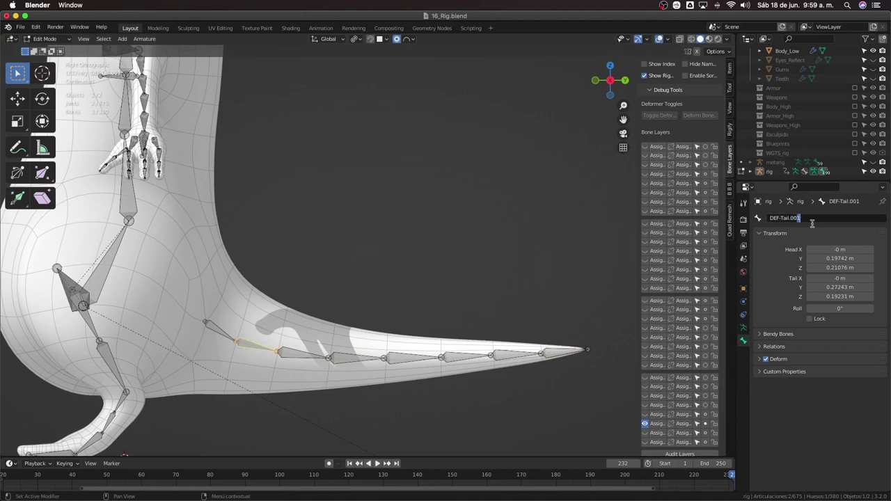
pyautogui.moveTo(793, 219); pyautogui.dragTo(821, 218)
pyautogui.write('01')
pyautogui.press('Return')
# Rename the second and third tail bones DEF-Tail.02 and DEF-Tail.03
pyautogui.click(305, 356)
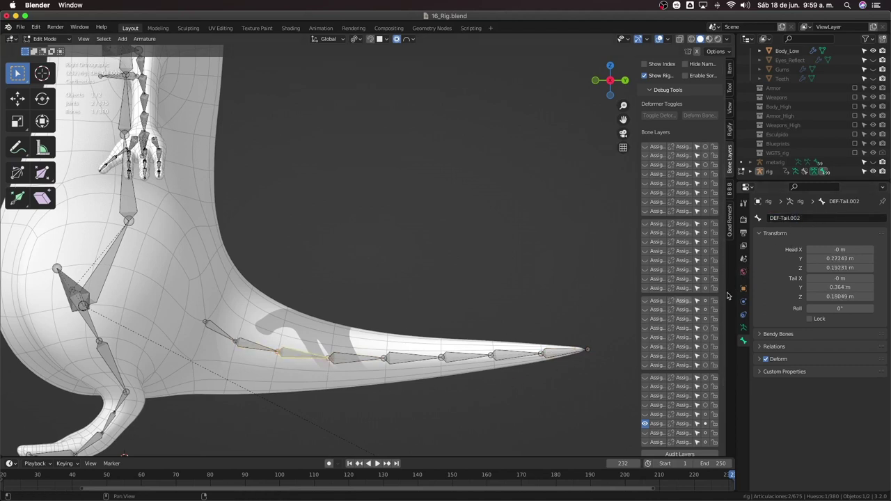
pyautogui.click(794, 218)
pyautogui.write('02')
pyautogui.press('Return')
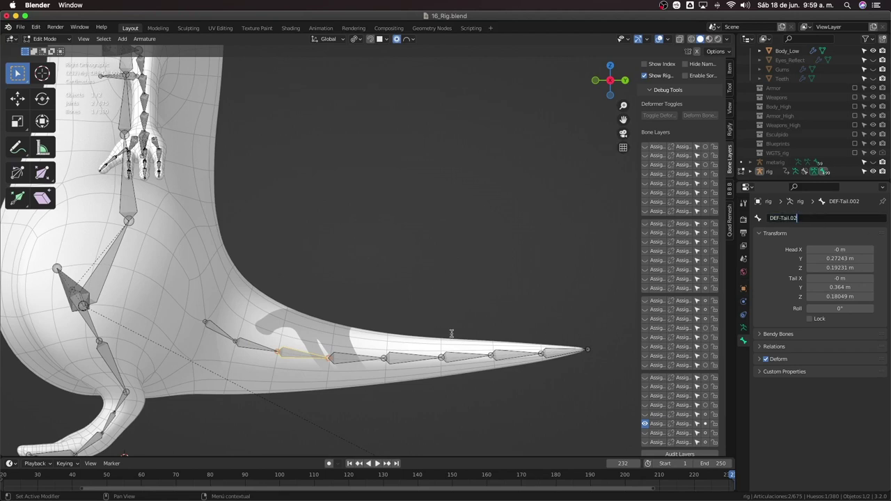
pyautogui.click(364, 358)
pyautogui.doubleClick(790, 218)
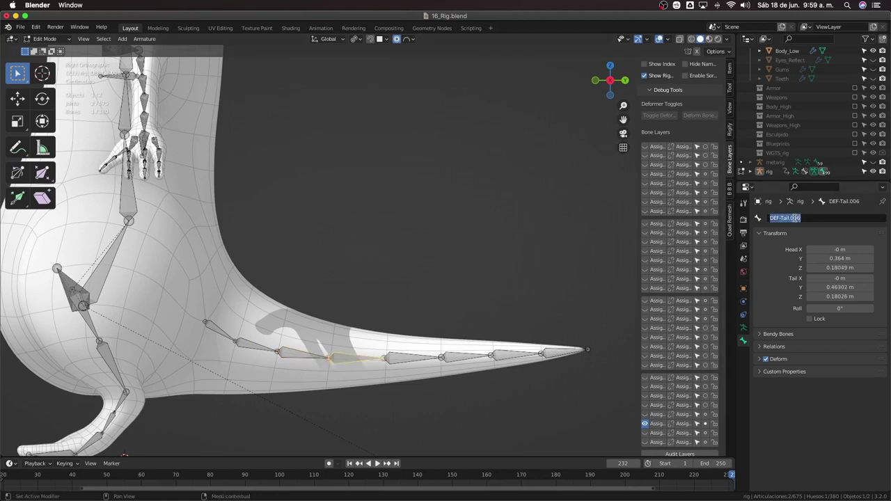
pyautogui.write('03')
pyautogui.press('Return')
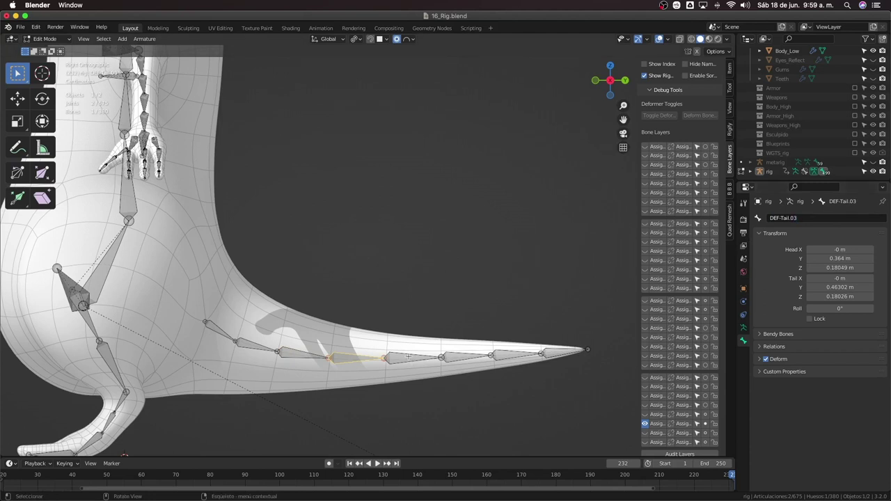
# Start renaming the next bones, DEF-Tail.007 and DEF-Tail.005, by selecting their suffixes
pyautogui.click(412, 360)
pyautogui.doubleClick(794, 218)
pyautogui.doubleClick(795, 218)
pyautogui.click(466, 356)
pyautogui.doubleClick(796, 218)
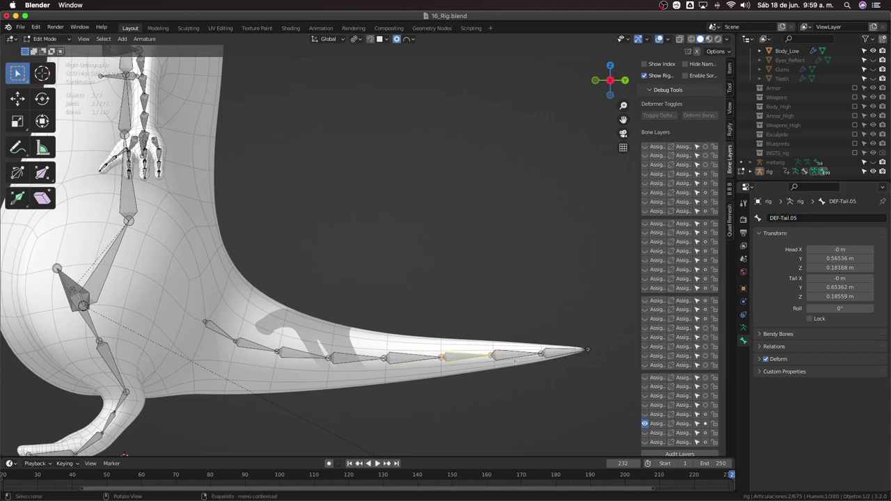
# Rename tail bone DEF-Tail.004 to DEF-Tail.06
pyautogui.click(515, 360)
pyautogui.doubleClick(796, 218)
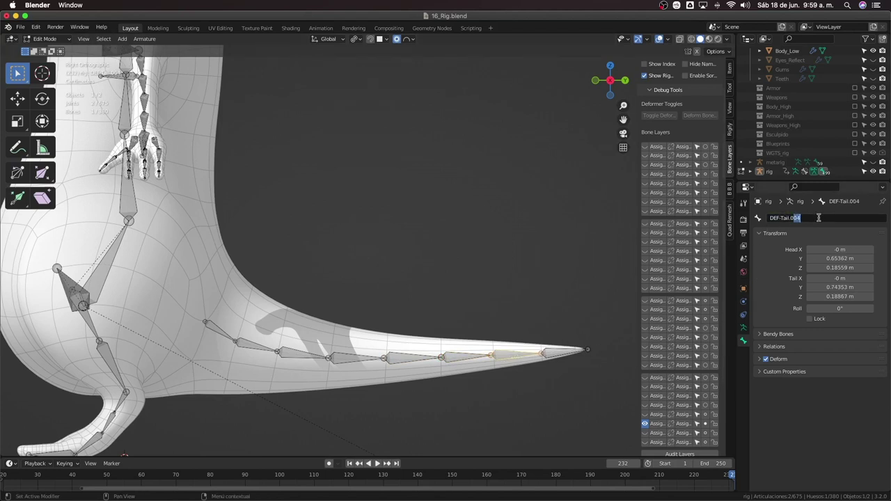
pyautogui.write('6')
pyautogui.press('Return')
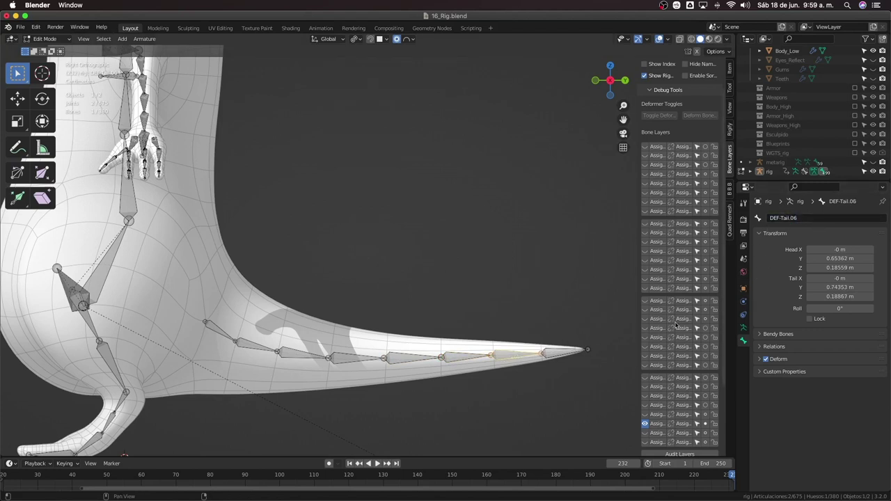
# Rename the tail-tip bone DEF-Tail.003 to DEF-Tail.07
pyautogui.click(564, 352)
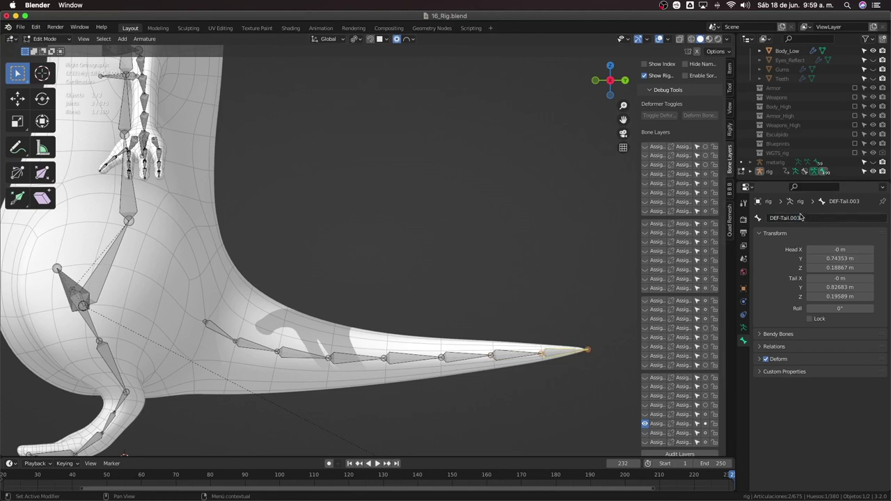
pyautogui.doubleClick(799, 218)
pyautogui.press('BackSpace')
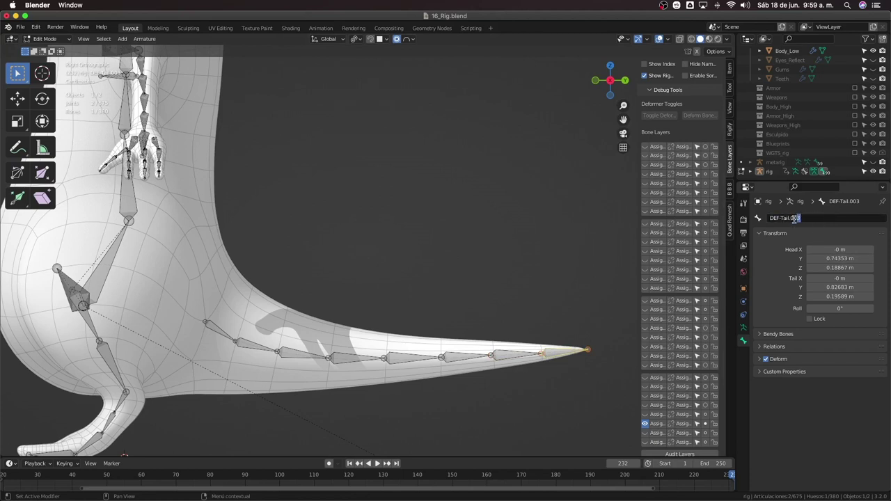
pyautogui.moveTo(794, 218); pyautogui.dragTo(821, 218)
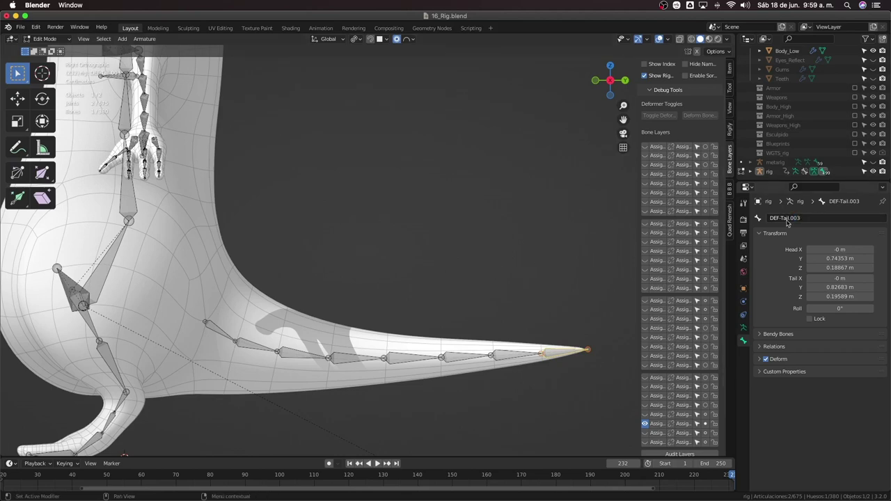
pyautogui.write('07')
pyautogui.press('Return')
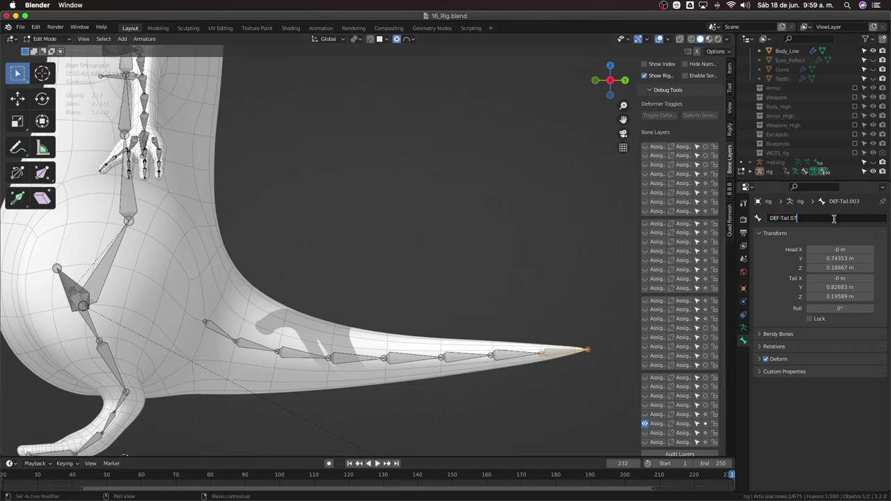
pyautogui.scroll(-3, 452, 317)
# Select the tail root bone DEF-Tail, then add DEF-spine to the selection as parent
pyautogui.moveTo(282, 304); pyautogui.dragTo(332, 278, button='middle')
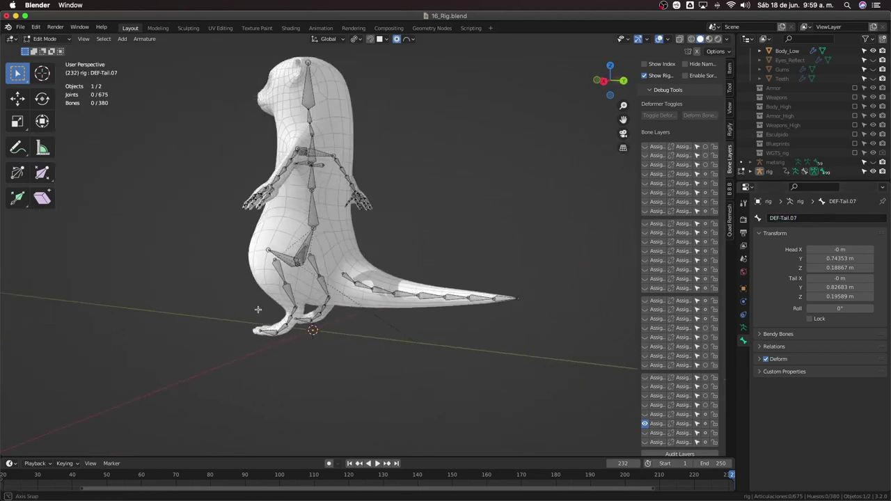
pyautogui.click(332, 279)
pyautogui.scroll(2, 402, 311)
pyautogui.moveTo(402, 311)
pyautogui.mouseDown(button='middle')
pyautogui.moveTo(462, 302)
pyautogui.moveTo(369, 292)
pyautogui.mouseUp(button='middle')
pyautogui.click(488, 304)
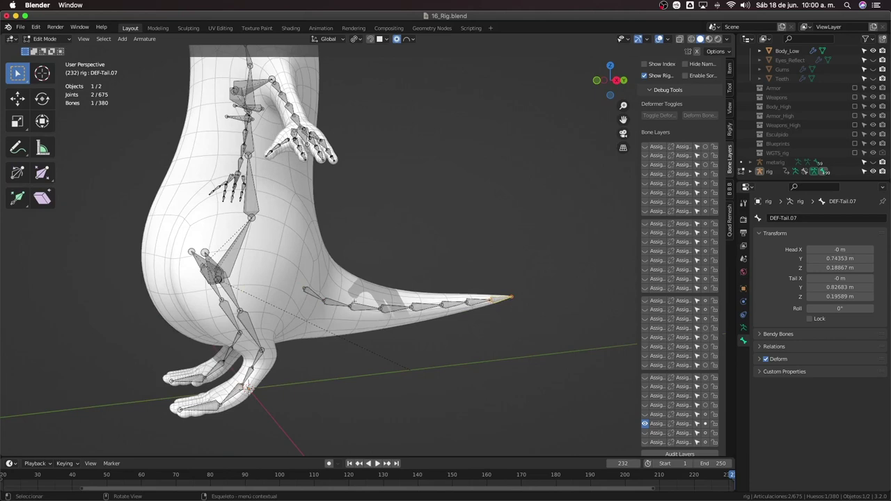
pyautogui.moveTo(418, 292)
pyautogui.mouseDown(button='middle')
pyautogui.moveTo(432, 304)
pyautogui.moveTo(445, 299)
pyautogui.moveTo(327, 279)
pyautogui.mouseUp(button='middle')
pyautogui.click(433, 303)
pyautogui.click(298, 268)
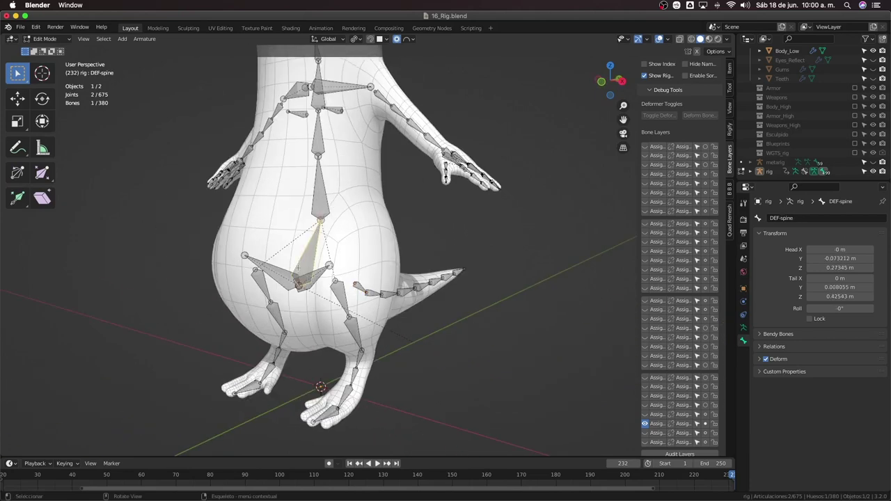
pyautogui.moveTo(399, 287); pyautogui.dragTo(363, 255, button='middle')
pyautogui.click(402, 291)
pyautogui.keyDown('shift'); pyautogui.click(364, 256); pyautogui.keyUp('shift')
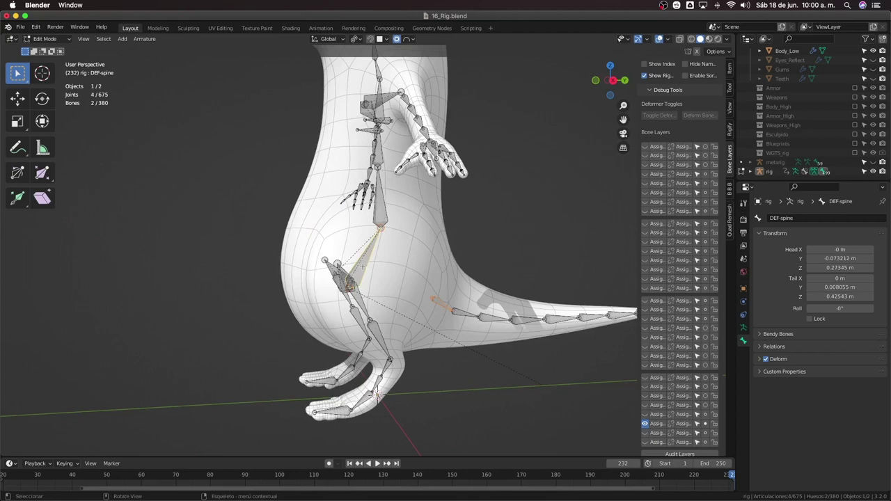
# Parent DEF-Tail to DEF-spine with Keep Offset and switch the rig to Pose Mode
pyautogui.hotkey('ctrl', 'p')
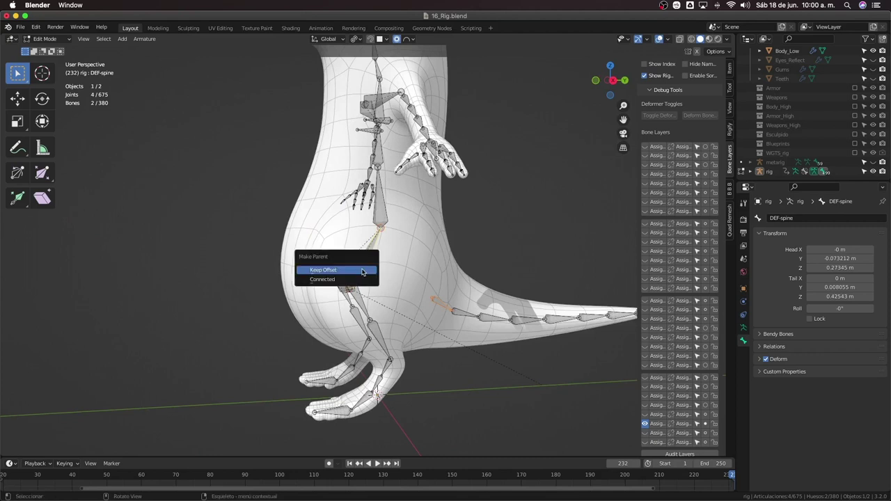
pyautogui.click(362, 272)
pyautogui.moveTo(362, 272)
pyautogui.mouseDown(button='middle')
pyautogui.moveTo(387, 290)
pyautogui.moveTo(390, 224)
pyautogui.moveTo(392, 306)
pyautogui.mouseUp(button='middle')
pyautogui.press('KP_1')
pyautogui.hotkey('ctrl', 'Tab')
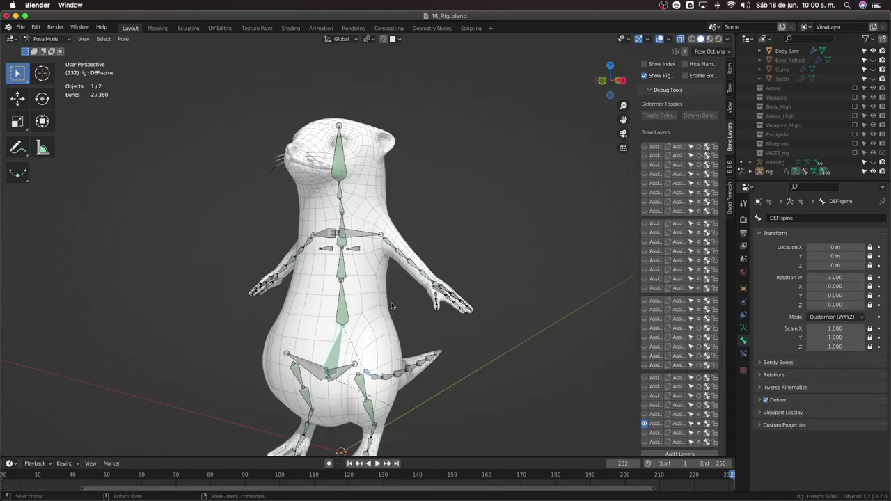
# Deselect all bones in the front view of the otter
pyautogui.hscroll(-3, 391, 306)
pyautogui.press('KP_1')
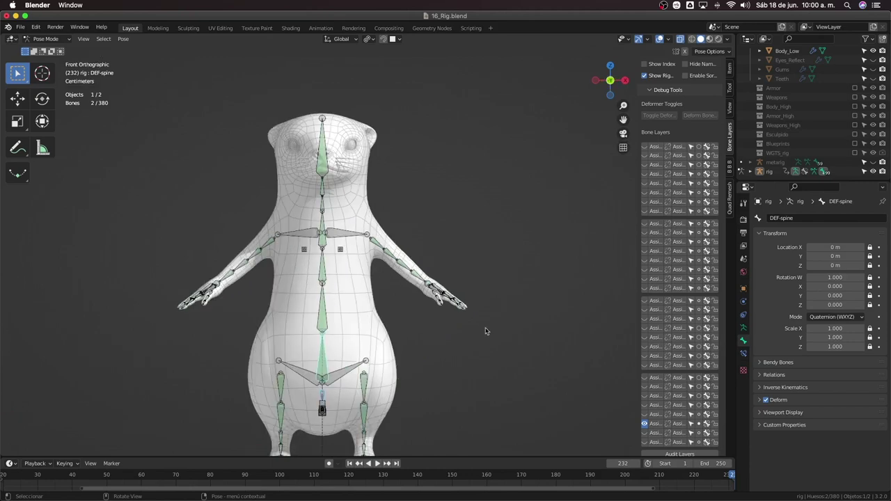
pyautogui.click(486, 331)
pyautogui.scroll(-3, 445, 362)
pyautogui.hscroll(-5, 392, 392)
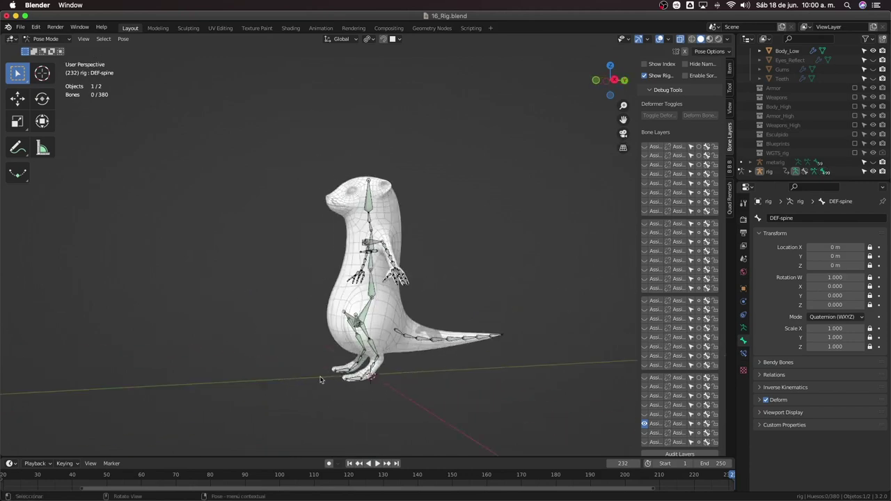
pyautogui.keyDown('ctrl'); pyautogui.scroll(4, 393, 393); pyautogui.keyUp('ctrl')
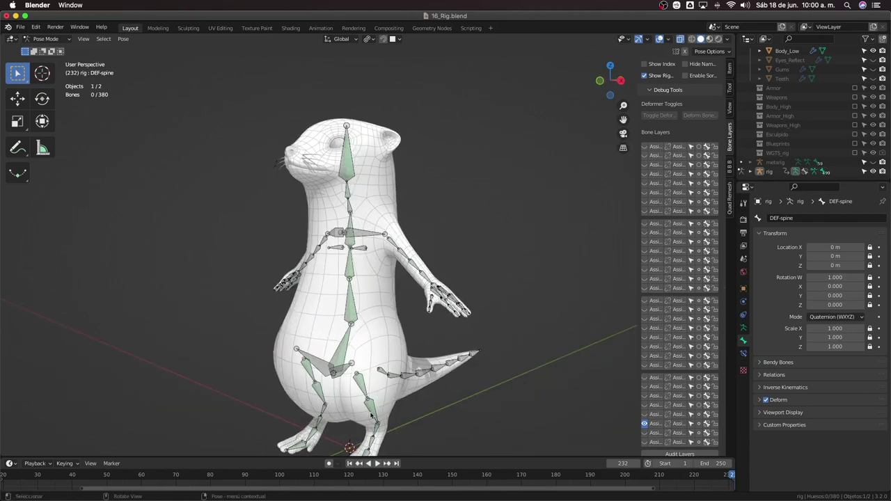
# Enter Edit Mode and add a new single bone at the 3D cursor
pyautogui.press('Tab')
pyautogui.scroll(4, 373, 394)
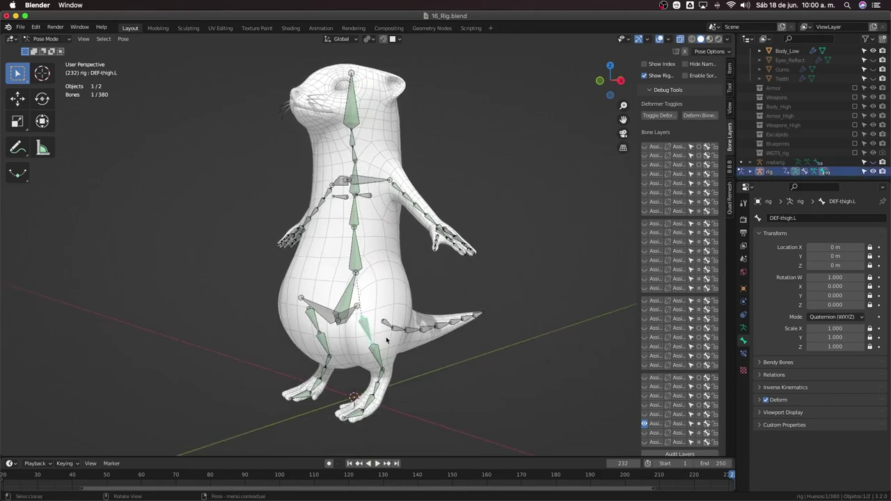
pyautogui.click(367, 330)
pyautogui.hotkey('shift', 'a')
pyautogui.moveTo(396, 346); pyautogui.dragTo(382, 349, button='middle')
# Move the new bone sideways along X and name it DEF-Ear
pyautogui.click(384, 272)
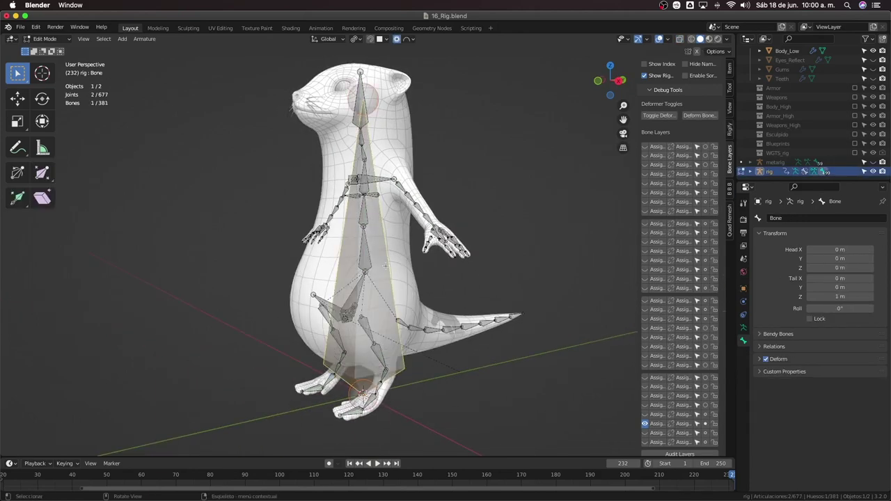
pyautogui.press('KP_1')
pyautogui.press('g')
pyautogui.press('z')
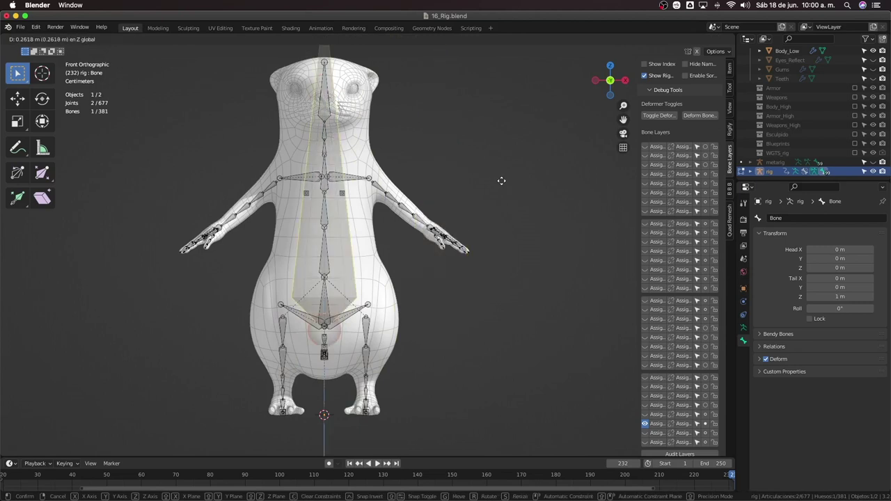
pyautogui.press('x')
pyautogui.click(541, 174)
pyautogui.click(785, 216)
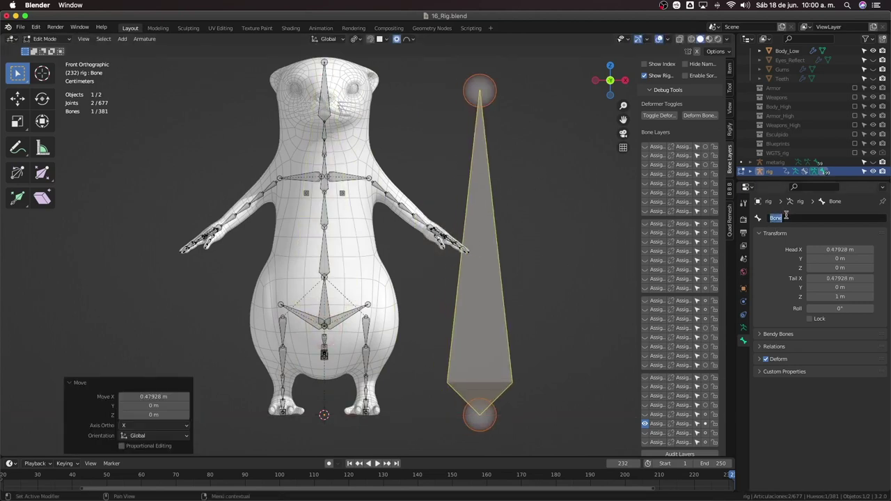
pyautogui.write('B')
pyautogui.write('F')
pyautogui.write('-Ear')
pyautogui.press('Return')
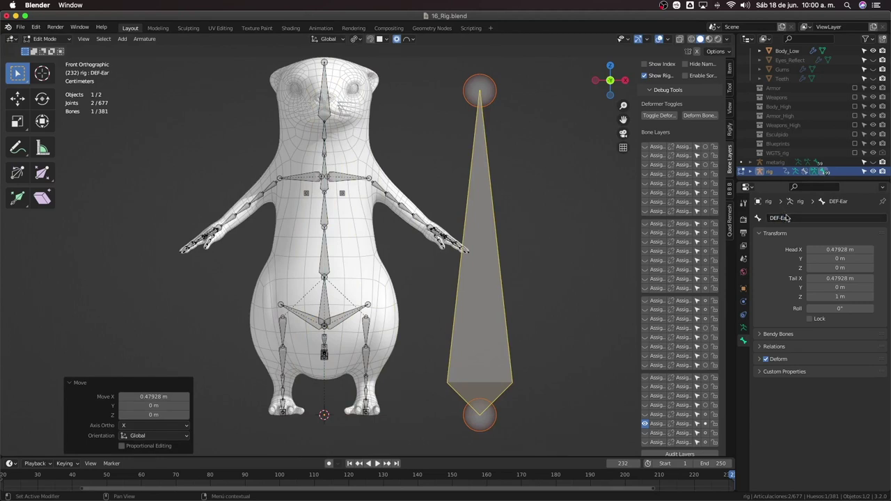
# Place the ear bone on the side of the head and rename it DEF-Ear.L
pyautogui.scroll(1, 509, 261)
pyautogui.press('g')
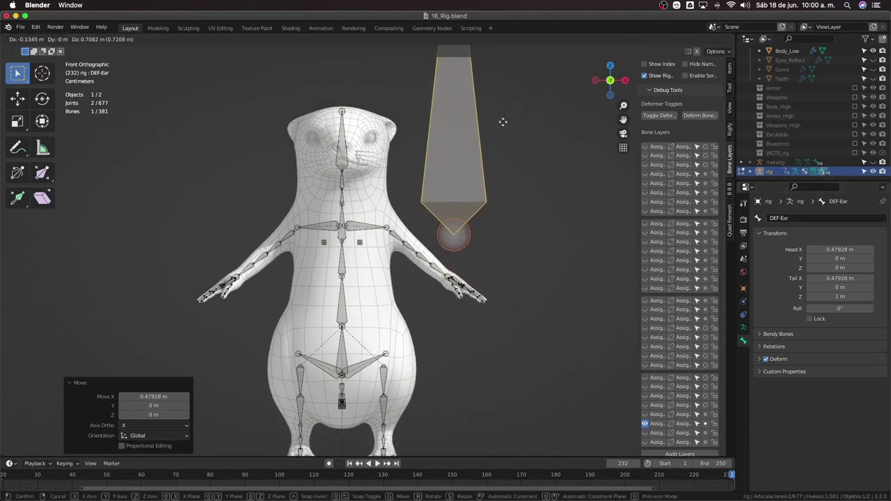
pyautogui.click(501, 126)
pyautogui.scroll(2, 478, 265)
pyautogui.press('g')
pyautogui.click(430, 179)
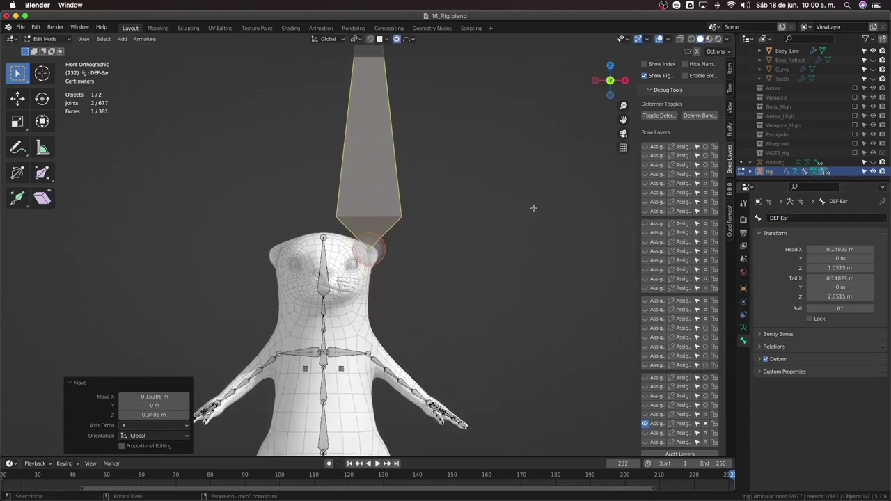
pyautogui.click(812, 218)
pyautogui.write('.')
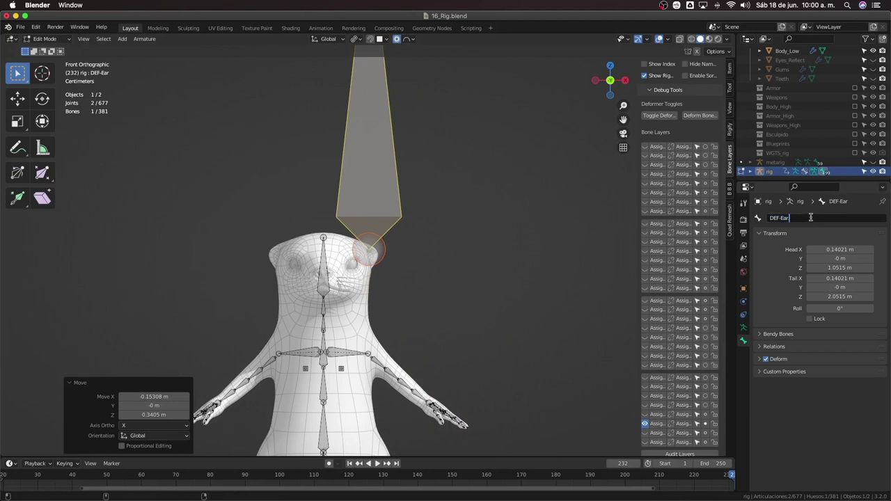
pyautogui.write('L')
pyautogui.click(381, 362)
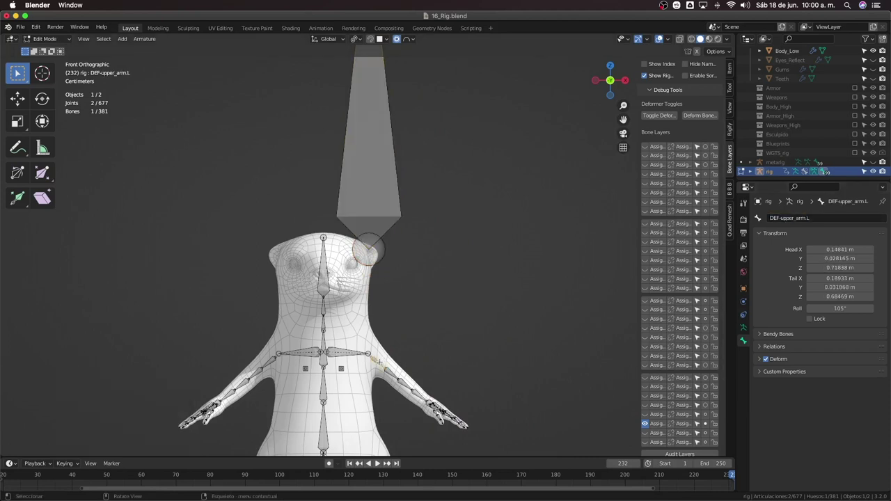
# Duplicate DEF-Ear.L along X to the head's other side and name the copy DEF-Ear.R
pyautogui.click(364, 188)
pyautogui.hotkey('shift', 'd')
pyautogui.press('x')
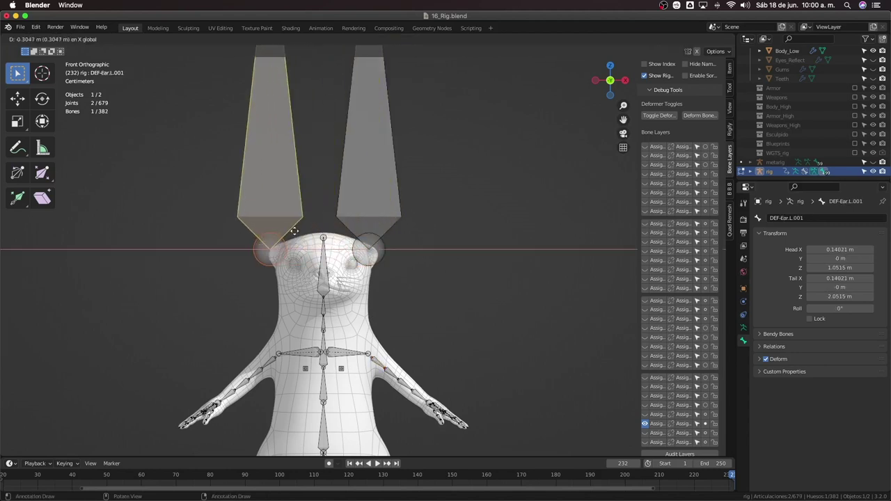
pyautogui.click(271, 218)
pyautogui.click(790, 217)
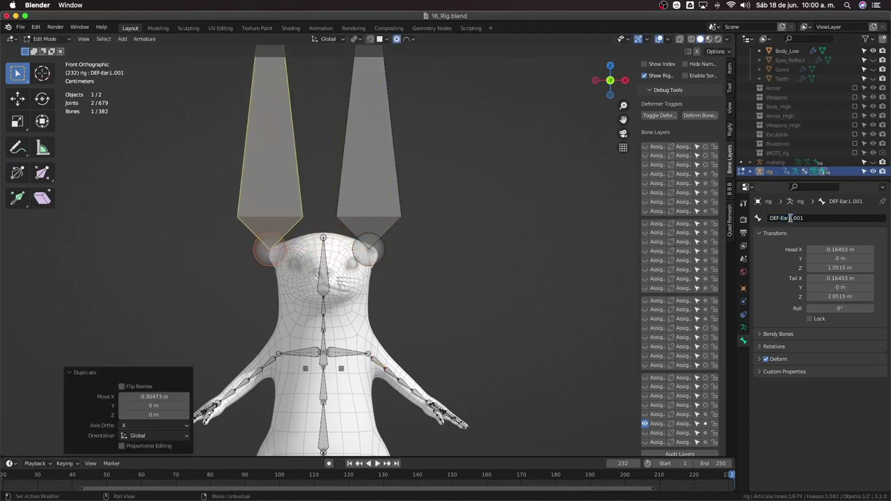
pyautogui.write('R')
pyautogui.keyDown('shift'); pyautogui.scroll(4, 446, 206); pyautogui.keyUp('shift')
# Move the ear bones down onto the head and box-select their tip joints
pyautogui.click(350, 211)
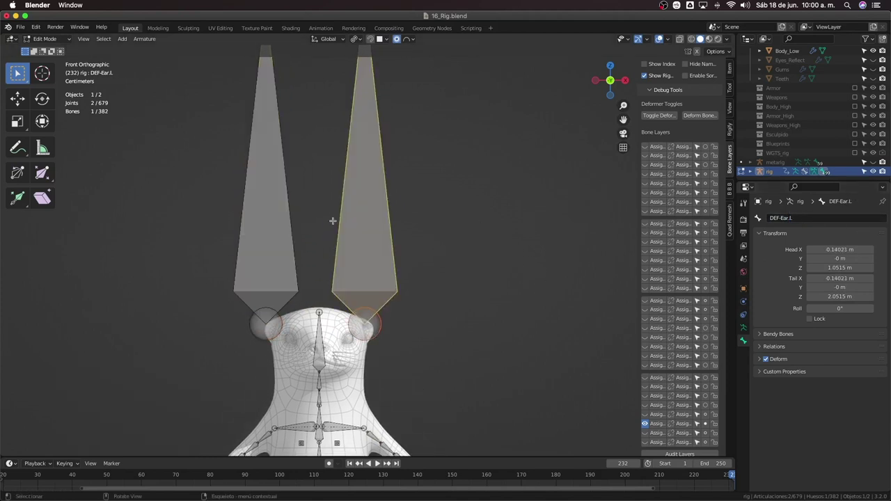
pyautogui.click(291, 255)
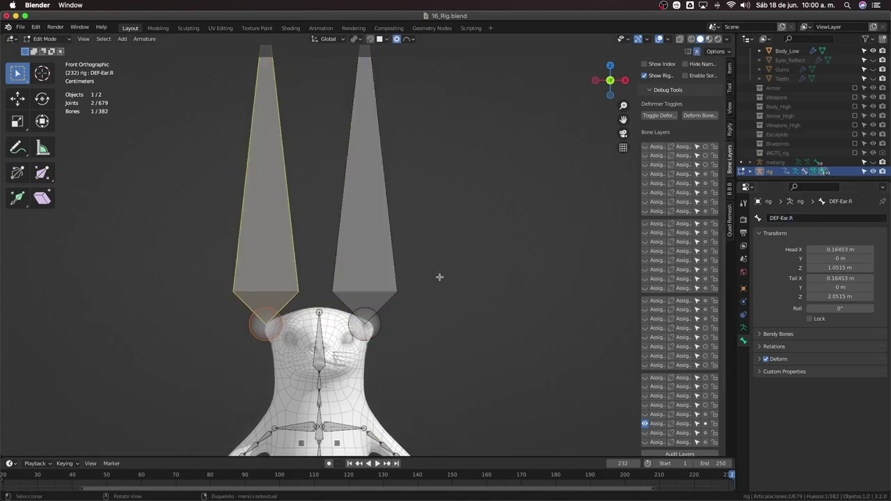
pyautogui.click(401, 280)
pyautogui.click(393, 272)
pyautogui.press('g')
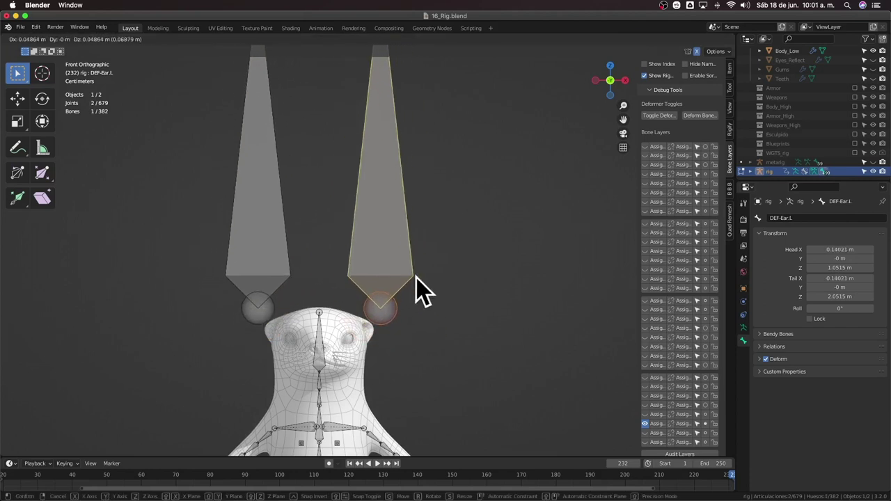
pyautogui.click(438, 304)
pyautogui.scroll(-2, 418, 285)
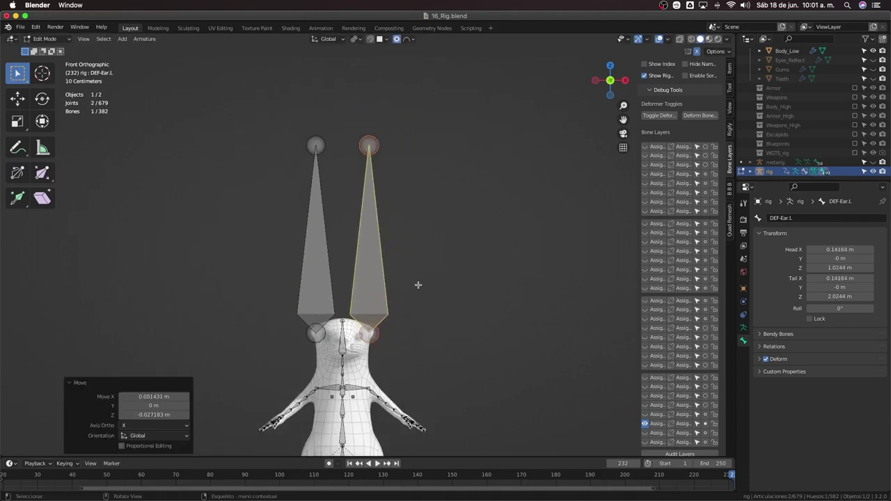
pyautogui.moveTo(367, 140); pyautogui.dragTo(398, 187)
# Pull the ear tips down along Z and zoom in on the head from the side
pyautogui.press('g')
pyautogui.press('z')
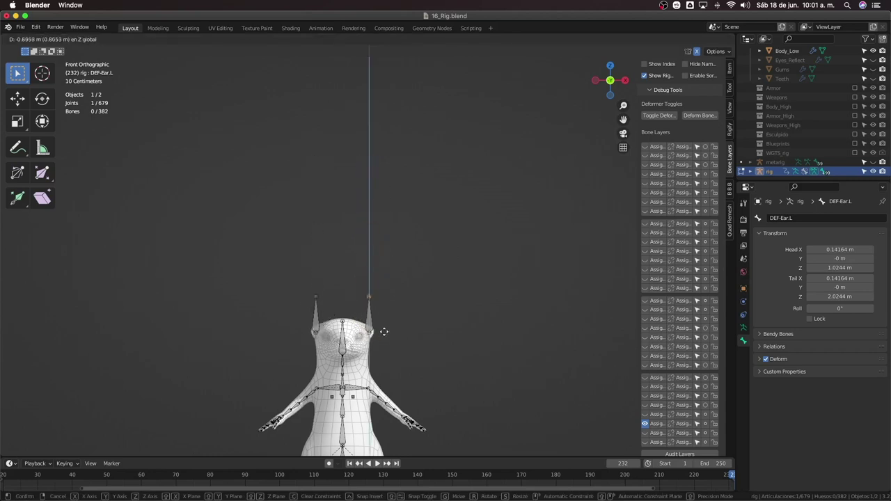
pyautogui.click(387, 350)
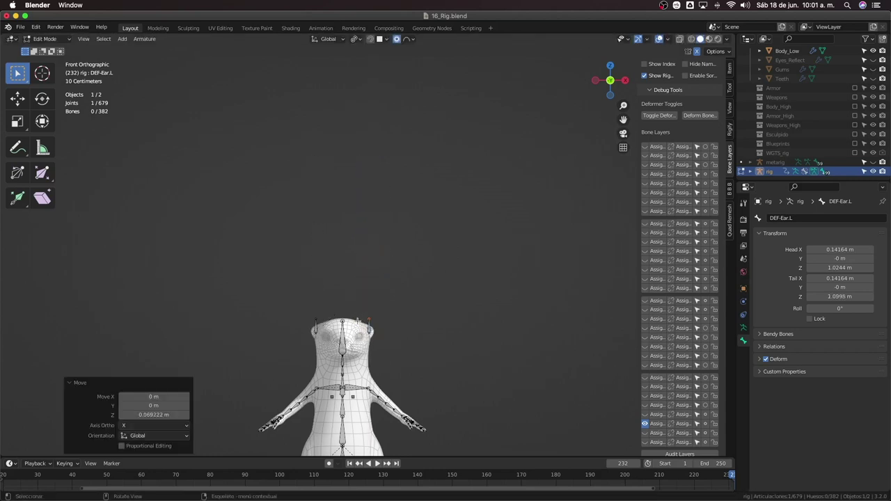
pyautogui.press('KP_3')
pyautogui.scroll(2, 354, 354)
pyautogui.scroll(2, 352, 201)
pyautogui.scroll(4, 370, 265)
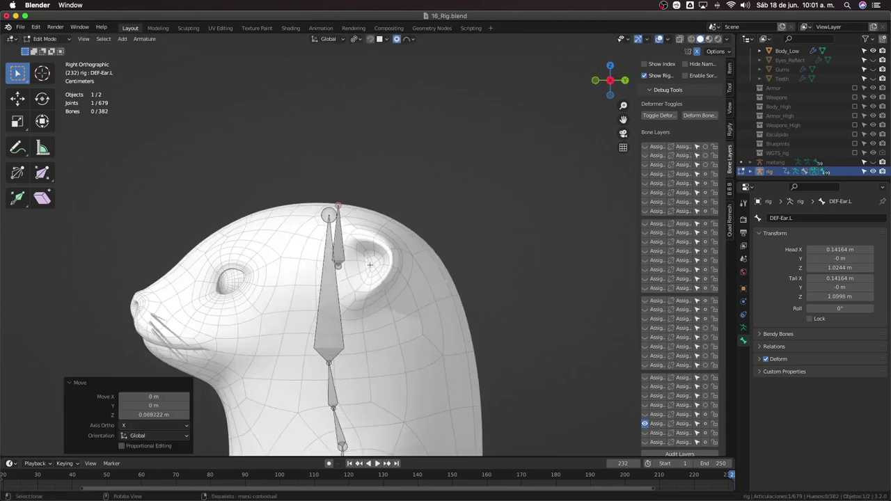
# Rotate the ear bone outward and move it along Y and Z into the ear
pyautogui.press('r')
pyautogui.click(443, 369)
pyautogui.press('g')
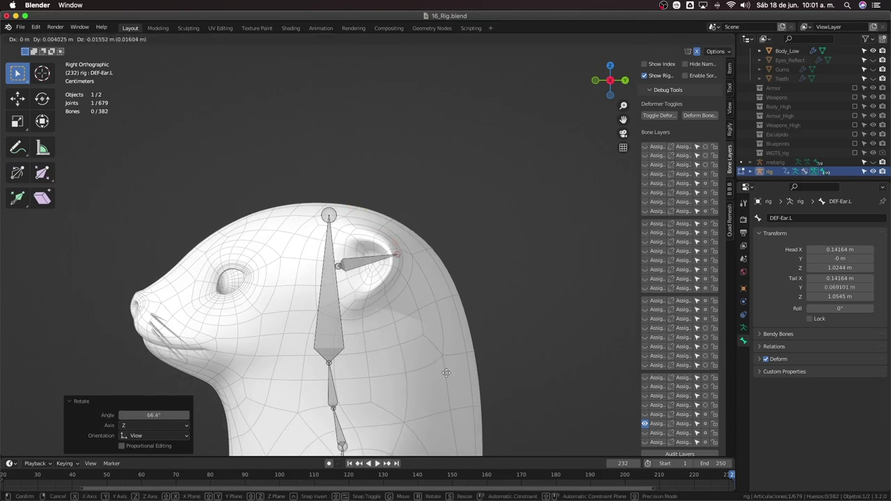
pyautogui.click(440, 373)
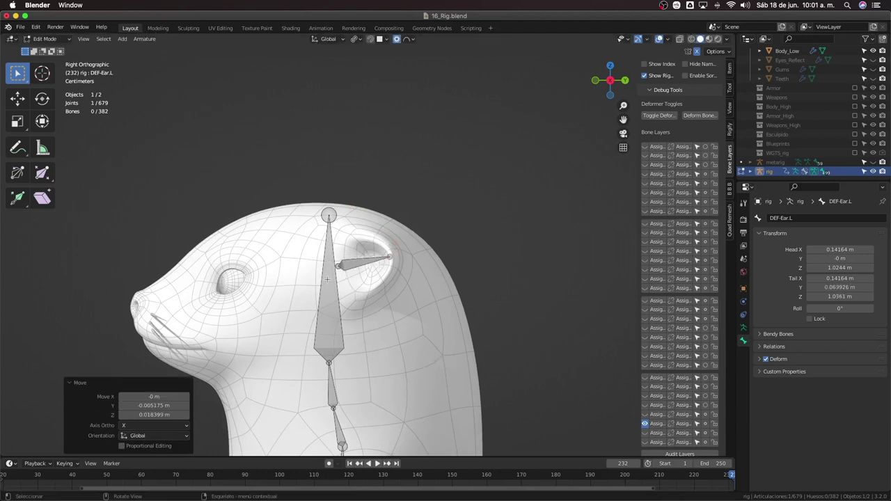
pyautogui.press('g')
pyautogui.press('y')
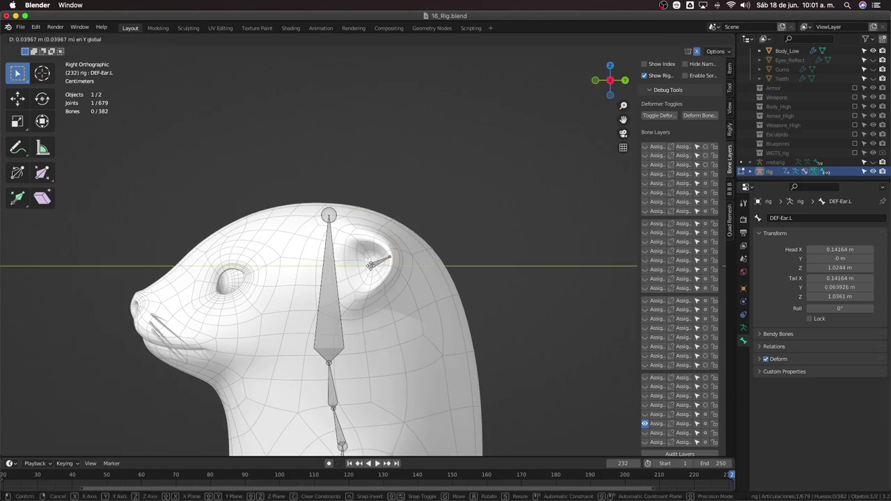
pyautogui.press('z')
pyautogui.click(377, 281)
# In front view, move the ear bone's tip outward along X
pyautogui.press('KP_1')
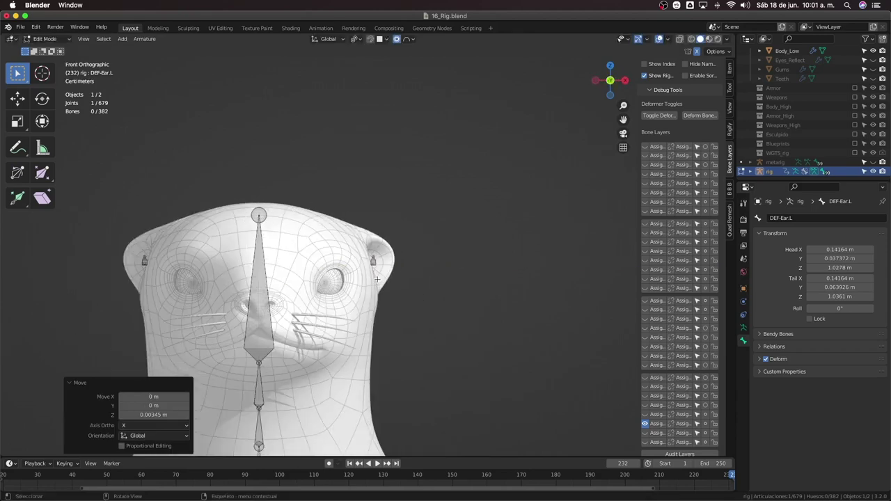
pyautogui.scroll(2, 377, 280)
pyautogui.scroll(2, 379, 271)
pyautogui.click(381, 254)
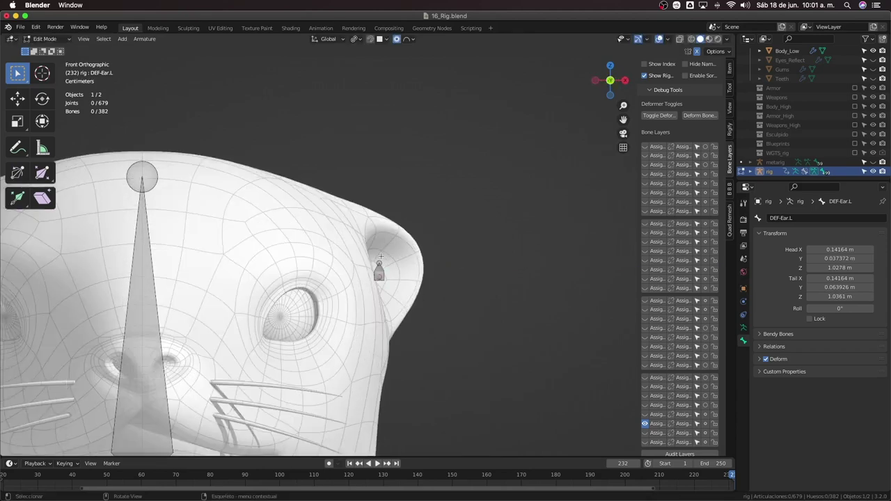
pyautogui.press('x')
pyautogui.press('g')
pyautogui.press('x')
pyautogui.click(417, 264)
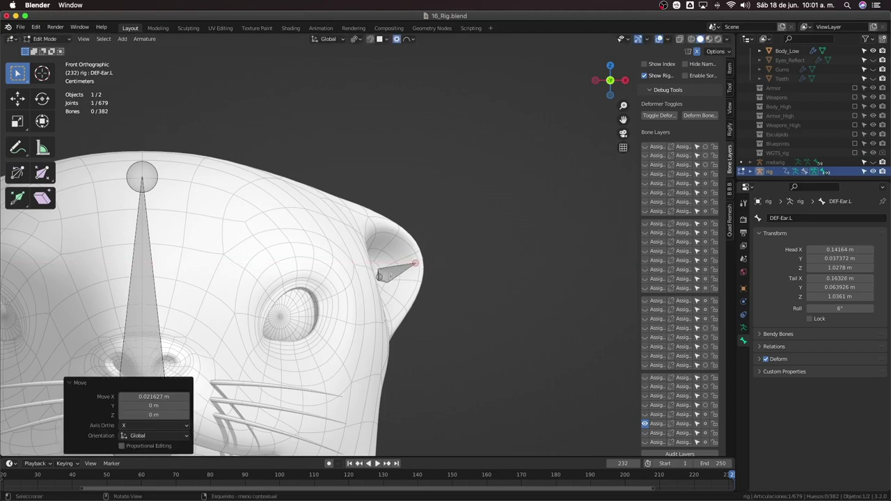
# Nudge the ear bone's base joint and raise its tip slightly
pyautogui.click(380, 276)
pyautogui.press('g')
pyautogui.click(380, 274)
pyautogui.click(416, 264)
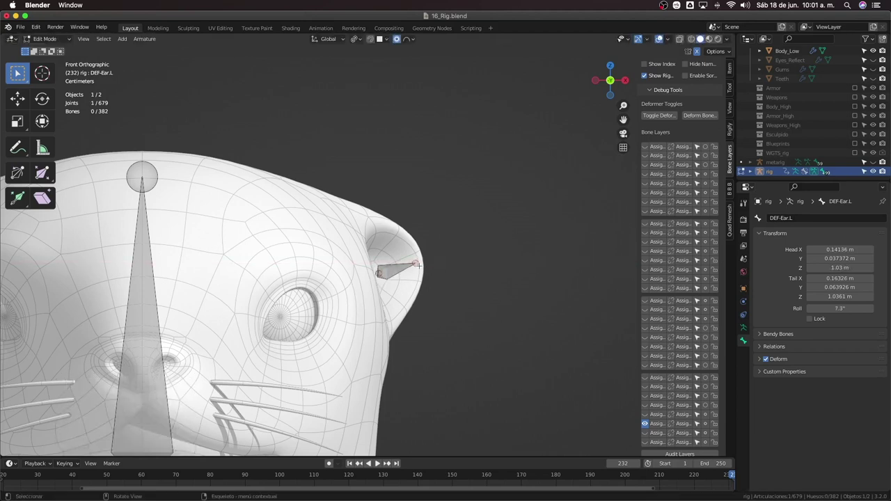
pyautogui.press('g')
pyautogui.click(417, 262)
pyautogui.click(397, 269)
# Orbit around the ear and show the Armature data properties
pyautogui.scroll(4, 415, 278)
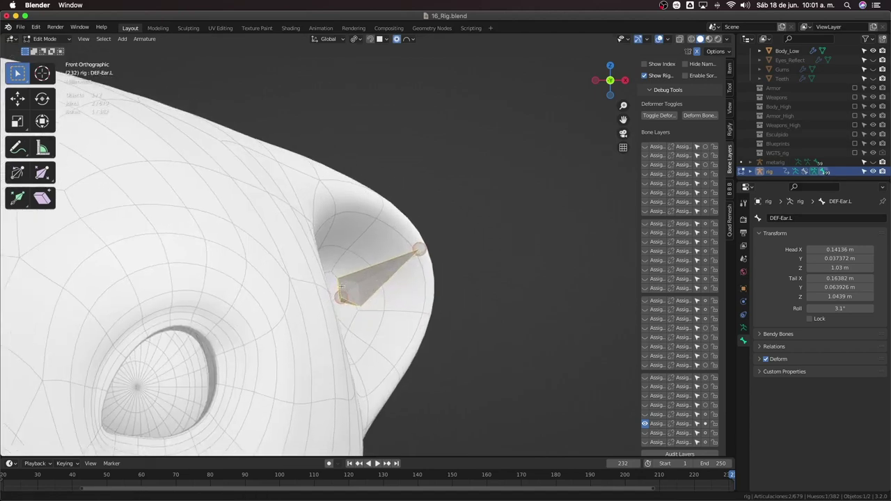
pyautogui.moveTo(342, 286); pyautogui.dragTo(299, 279, button='middle')
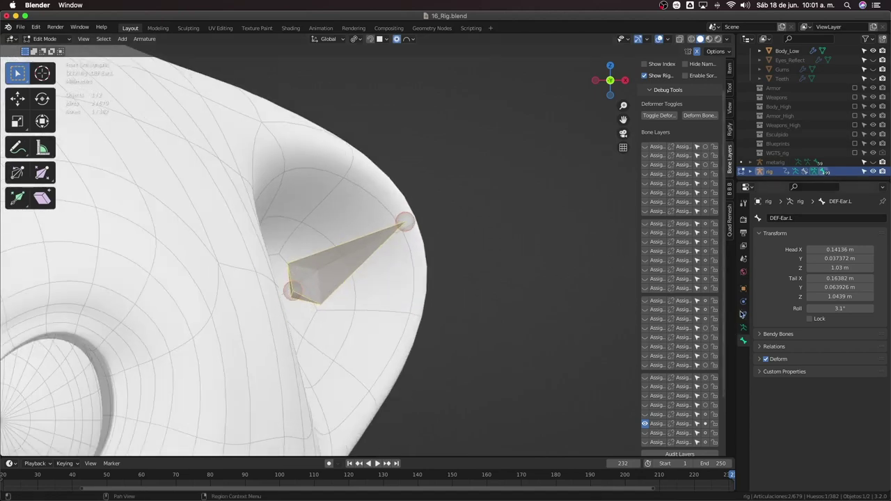
pyautogui.click(744, 328)
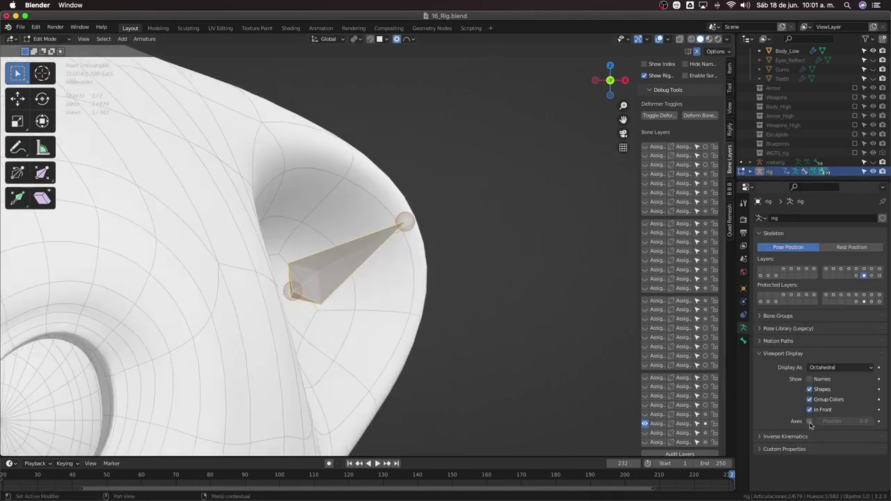
# Display bone axes, then rotate and shift the ear bone within the ear
pyautogui.click(809, 422)
pyautogui.press('r')
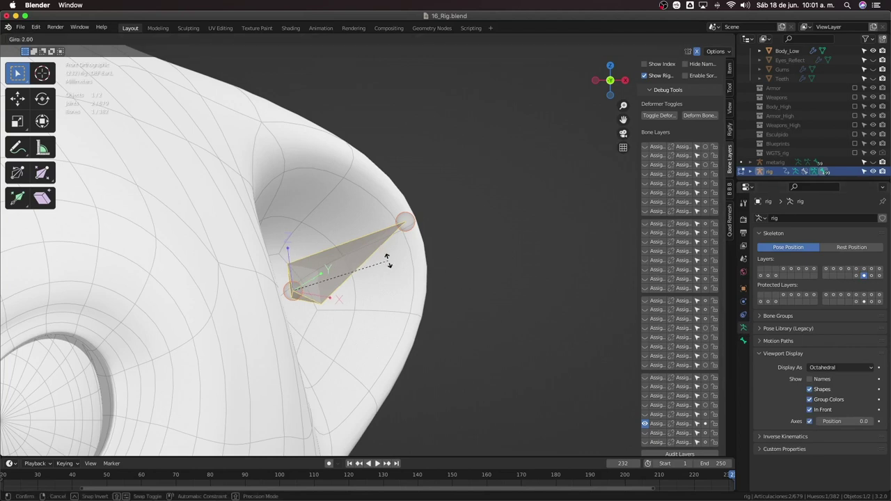
pyautogui.click(332, 143)
pyautogui.moveTo(285, 291); pyautogui.dragTo(284, 287)
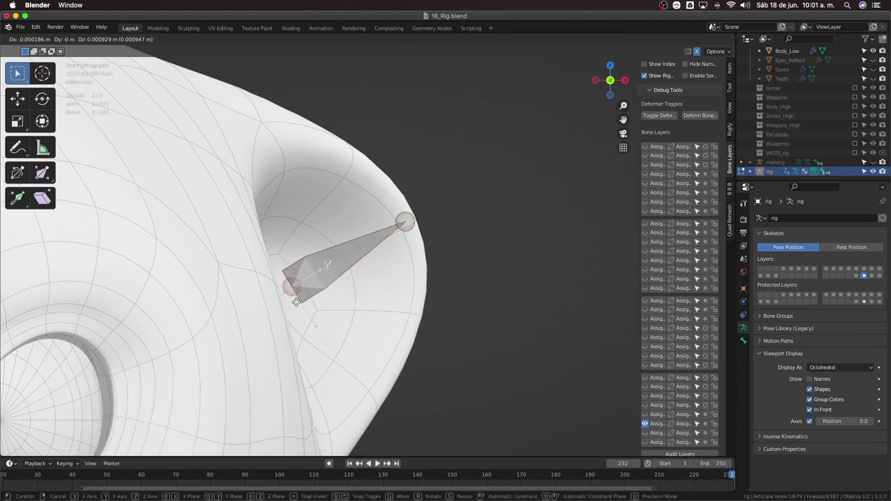
pyautogui.moveTo(395, 222); pyautogui.dragTo(422, 249)
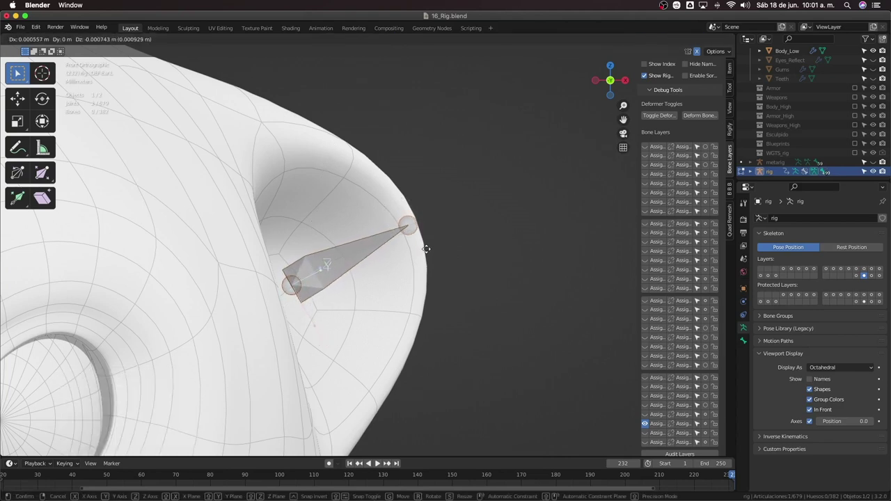
# Rotate the ear bone again to refine its roll, then return to Edit Mode
pyautogui.press('r')
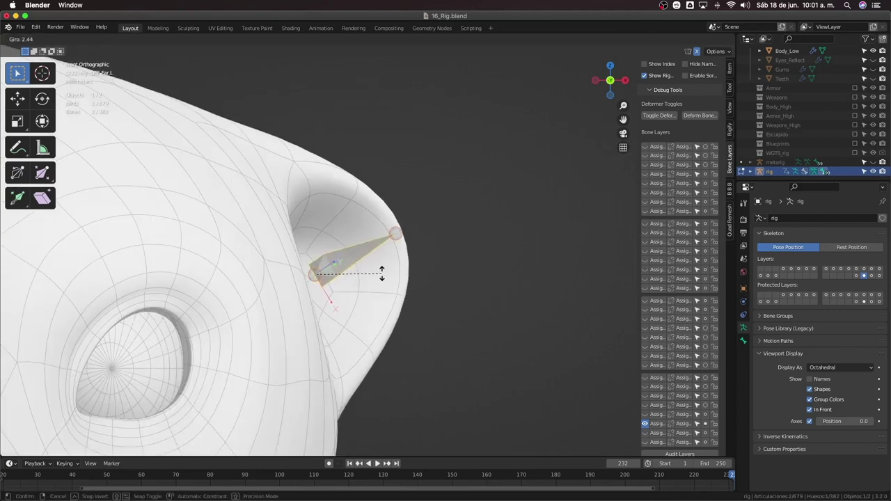
pyautogui.click(381, 274)
pyautogui.scroll(-4, 398, 282)
pyautogui.moveTo(398, 282)
pyautogui.mouseDown(button='middle')
pyautogui.moveTo(438, 365)
pyautogui.moveTo(394, 289)
pyautogui.mouseUp(button='middle')
pyautogui.scroll(4, 393, 289)
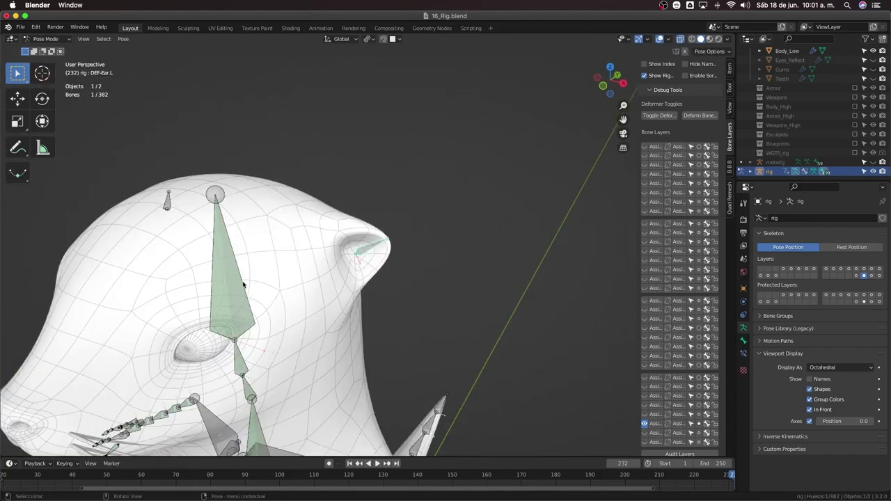
pyautogui.press('Tab')
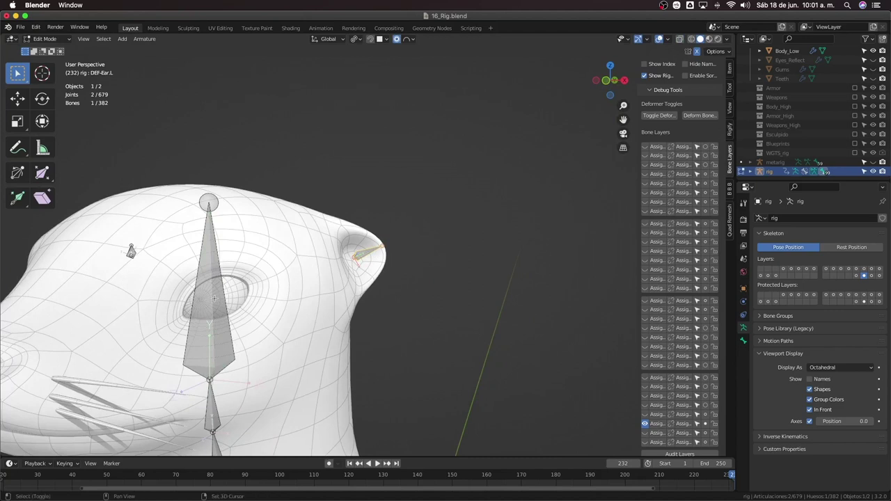
# Parent the ear bone to DEF-spine.006 with Keep Offset
pyautogui.keyDown('shift'); pyautogui.click(253, 294); pyautogui.keyUp('shift')
pyautogui.hotkey('ctrl', 'p')
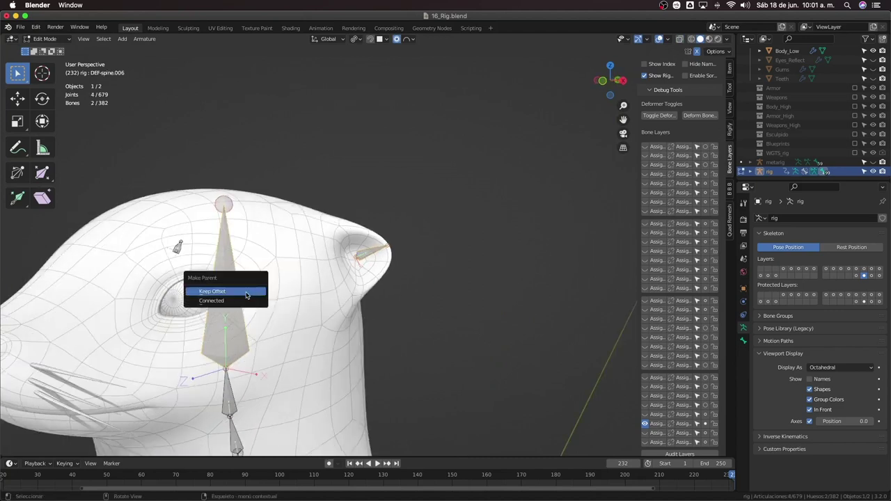
pyautogui.click(247, 292)
pyautogui.scroll(-3, 286, 291)
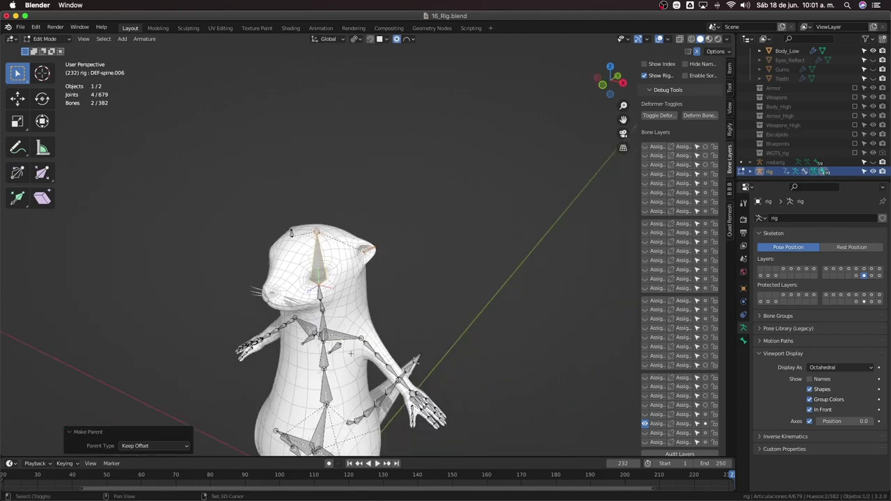
pyautogui.moveTo(287, 292)
pyautogui.mouseDown(button='middle')
pyautogui.moveTo(371, 208)
pyautogui.moveTo(374, 226)
pyautogui.mouseUp(button='middle')
pyautogui.scroll(3, 371, 207)
pyautogui.scroll(2, 374, 226)
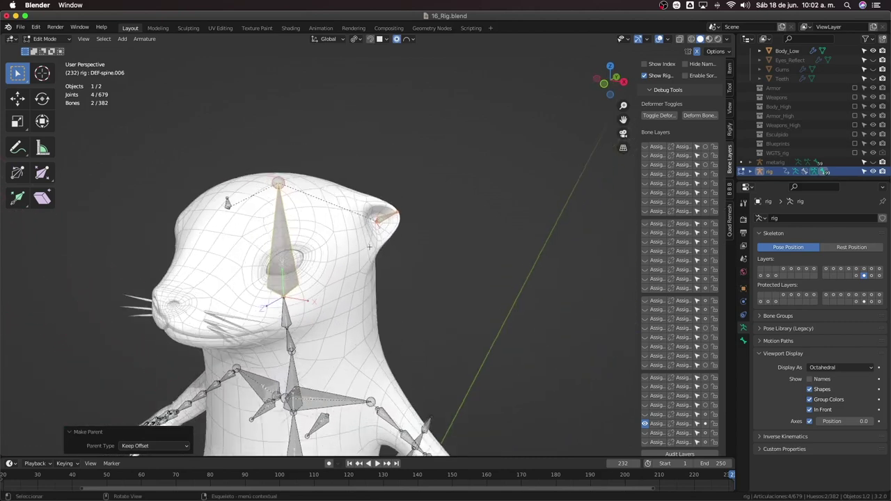
pyautogui.scroll(2, 374, 226)
# Start moving the ear joint, cancel the move and switch the rig to Pose Mode
pyautogui.click(376, 218)
pyautogui.press('g')
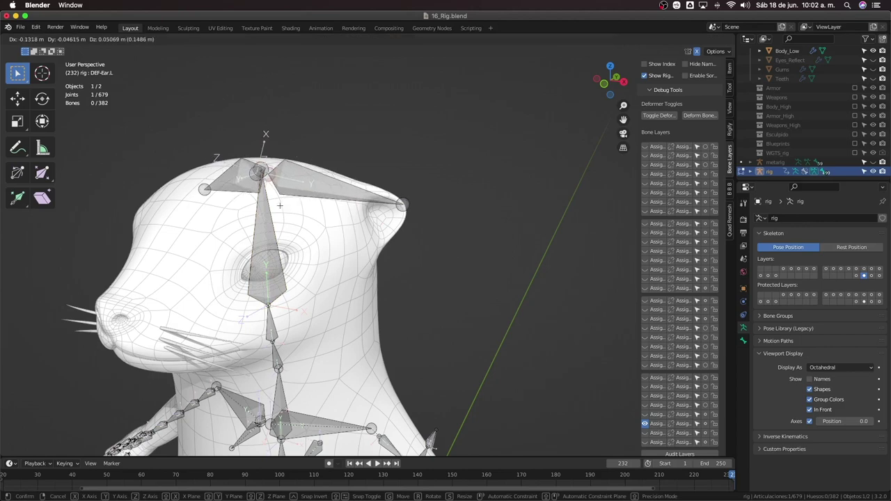
pyautogui.press('Escape')
pyautogui.moveTo(280, 205)
pyautogui.mouseDown(button='middle')
pyautogui.moveTo(314, 263)
pyautogui.moveTo(225, 287)
pyautogui.moveTo(216, 278)
pyautogui.moveTo(234, 295)
pyautogui.mouseUp(button='middle')
pyautogui.hotkey('ctrl', 'Tab')
# Frame the rig in front view, show the Bone properties and switch to Object Mode
pyautogui.scroll(-3, 284, 319)
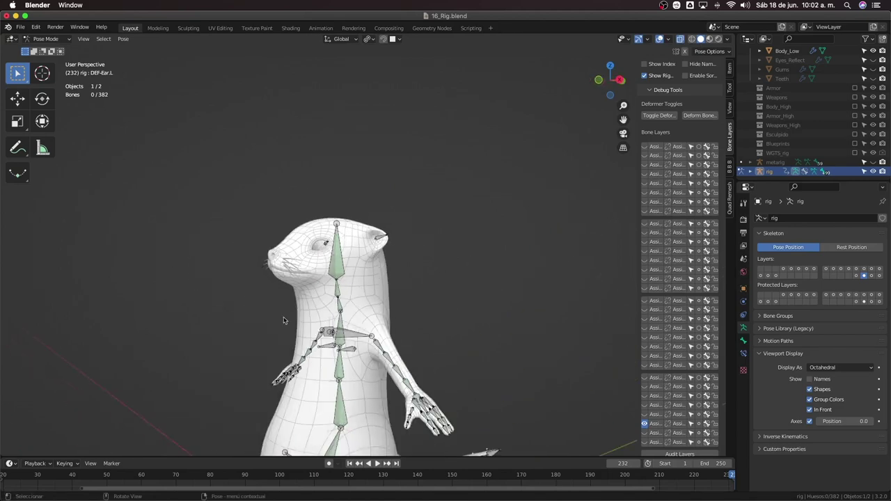
pyautogui.moveTo(284, 318)
pyautogui.mouseDown(button='middle')
pyautogui.moveTo(302, 331)
pyautogui.moveTo(285, 335)
pyautogui.mouseUp(button='middle')
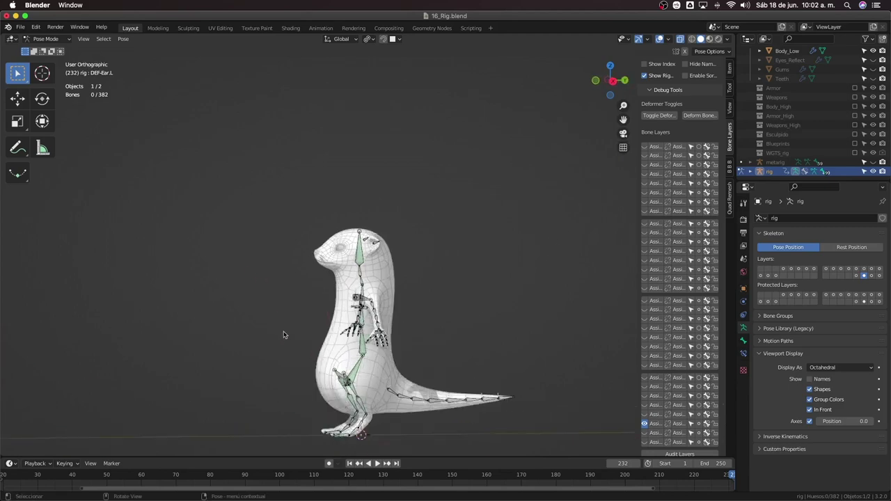
pyautogui.press('KP_1')
pyautogui.scroll(3, 283, 335)
pyautogui.moveTo(388, 234)
pyautogui.keyDown('shift'); pyautogui.mouseDown(button='middle')
pyautogui.moveTo(432, 265)
pyautogui.moveTo(426, 290)
pyautogui.mouseUp(button='middle'); pyautogui.keyUp('shift')
pyautogui.scroll(-1, 421, 237)
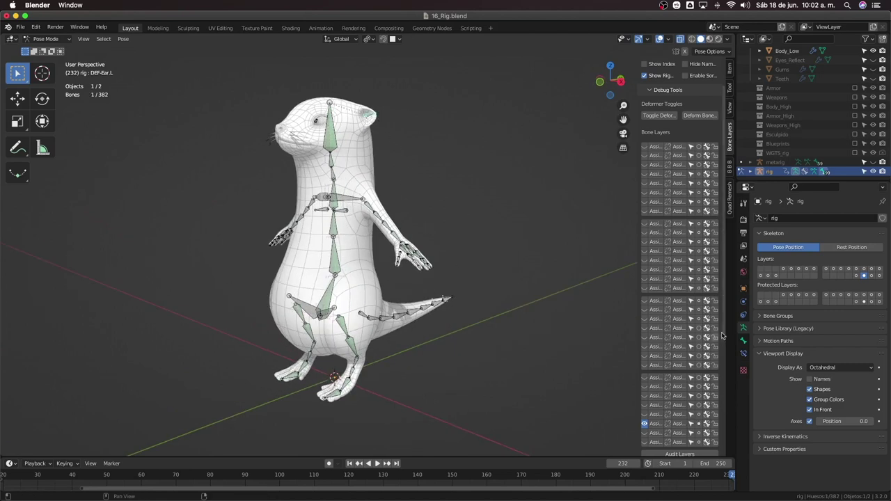
pyautogui.click(743, 340)
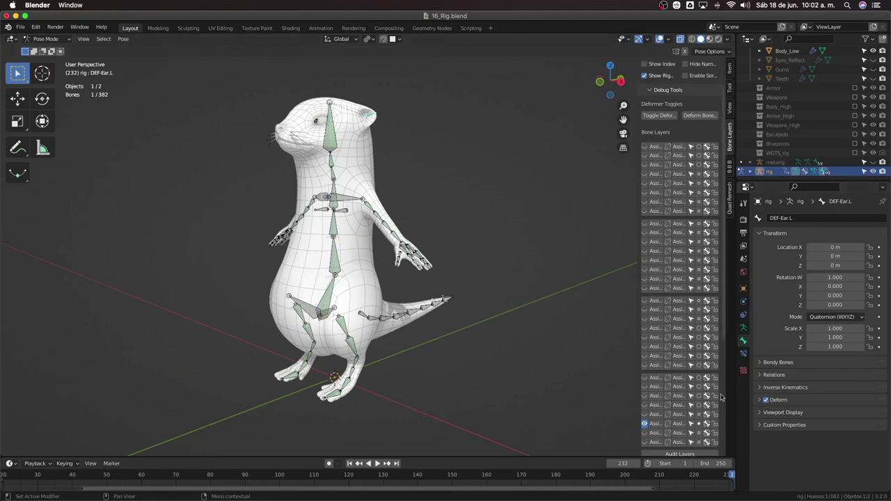
pyautogui.moveTo(571, 307); pyautogui.dragTo(523, 299, button='middle')
pyautogui.hotkey('ctrl', 'Tab')
pyautogui.moveTo(395, 279); pyautogui.dragTo(452, 280, button='middle')
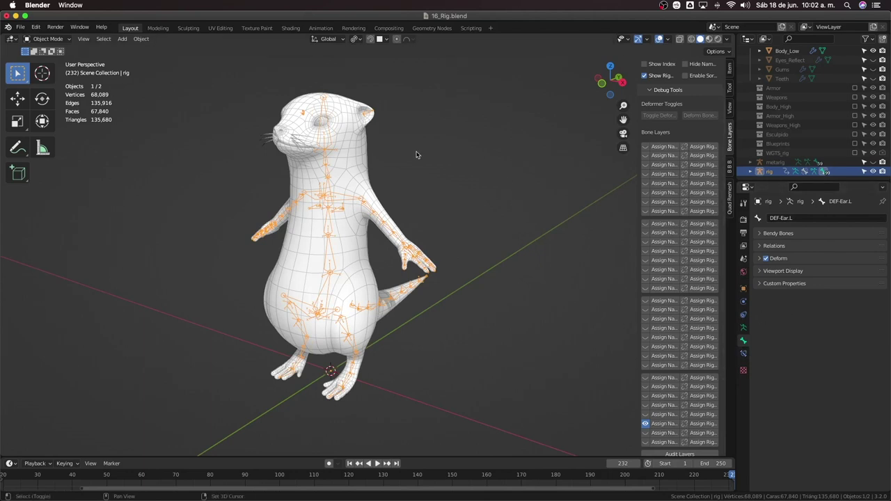
# In Armature properties, switch the visible bone layer from deform bones to control bones
pyautogui.moveTo(416, 154); pyautogui.dragTo(408, 240, button='middle')
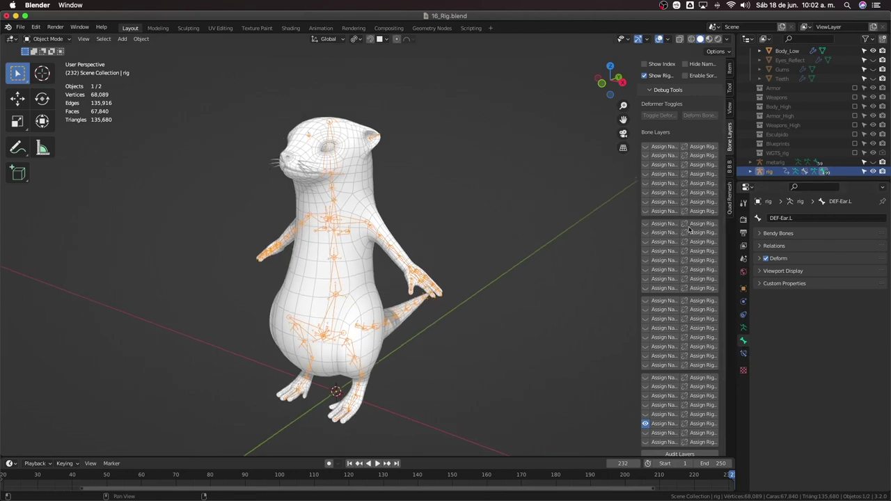
pyautogui.click(743, 327)
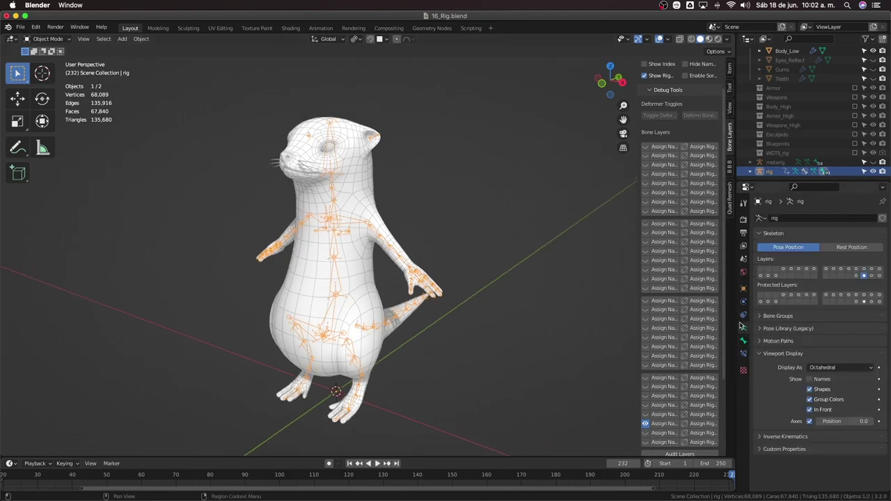
pyautogui.click(784, 269)
pyautogui.moveTo(382, 221); pyautogui.dragTo(362, 223, button='middle')
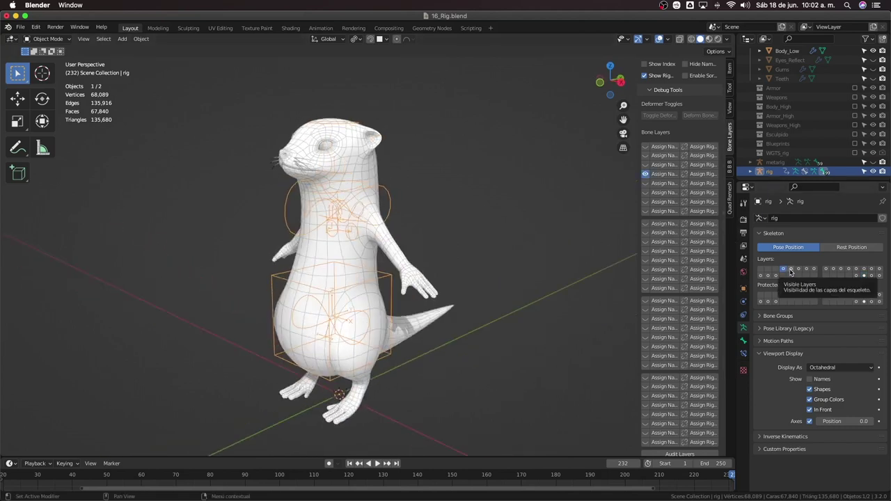
pyautogui.scroll(2, 718, 154)
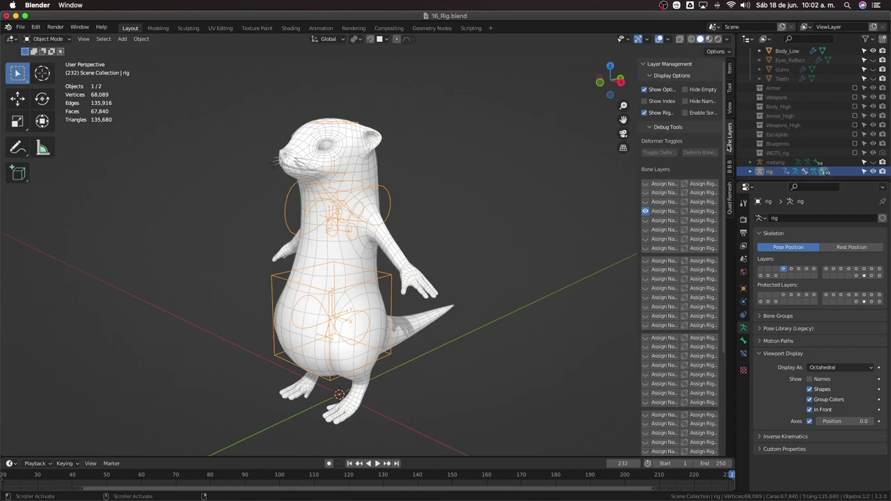
# Try the Rig Layers toggles for Torso (Tweak), Fingers and Fingers (Detail), leaving Torso shown
pyautogui.click(729, 72)
pyautogui.click(680, 282)
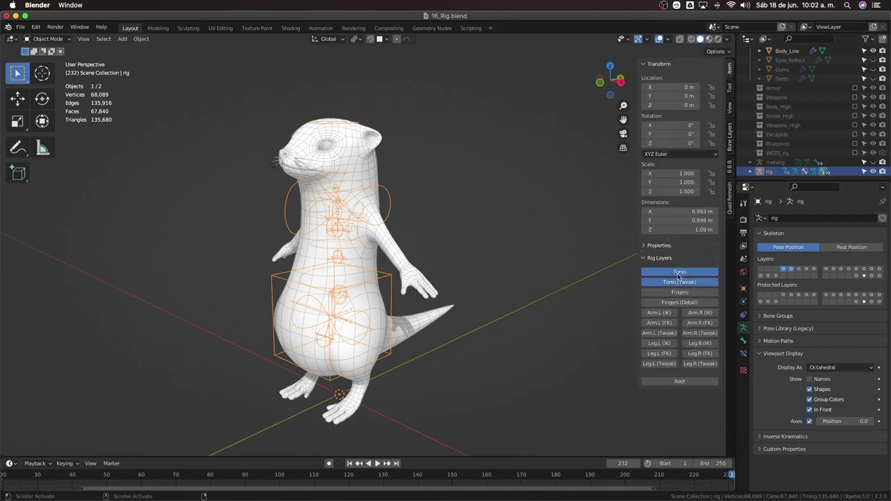
pyautogui.click(680, 273)
pyautogui.click(679, 292)
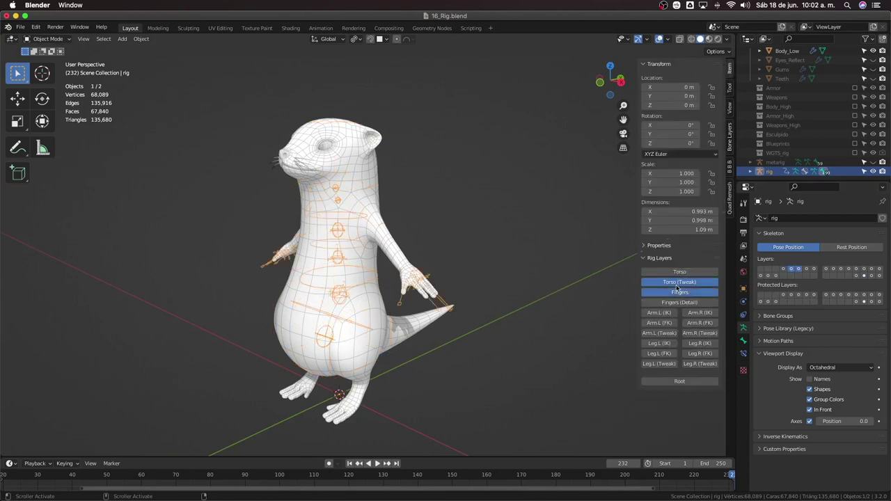
pyautogui.click(677, 284)
pyautogui.click(678, 302)
pyautogui.click(679, 292)
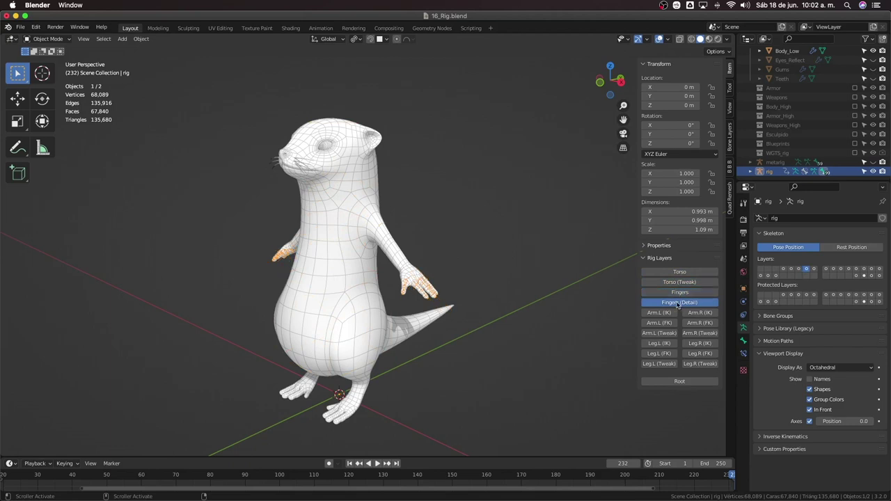
pyautogui.click(680, 272)
pyautogui.click(680, 304)
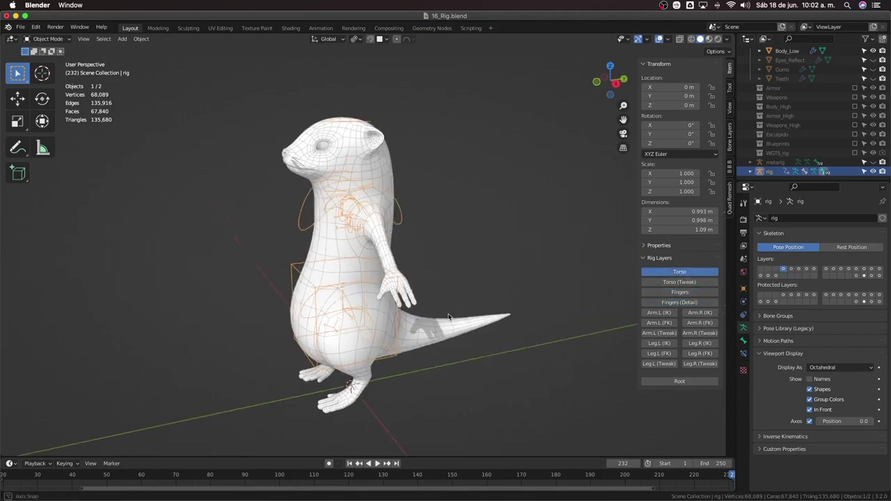
# Show the deform-bone layer, enter Edit Mode and box-select the bones near the head
pyautogui.moveTo(446, 202)
pyautogui.mouseDown(button='middle')
pyautogui.moveTo(401, 187)
pyautogui.moveTo(353, 189)
pyautogui.mouseUp(button='middle')
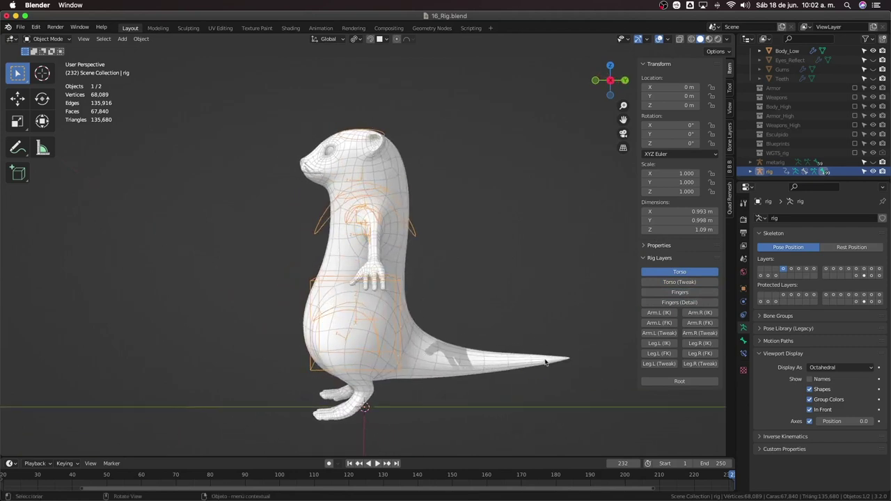
pyautogui.moveTo(427, 357)
pyautogui.mouseDown(button='middle')
pyautogui.moveTo(472, 360)
pyautogui.moveTo(402, 359)
pyautogui.moveTo(421, 359)
pyautogui.mouseUp(button='middle')
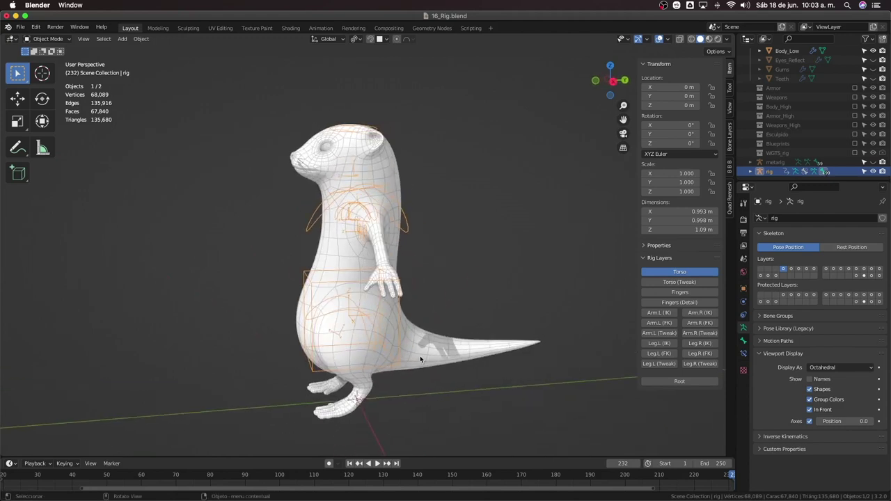
pyautogui.click(864, 276)
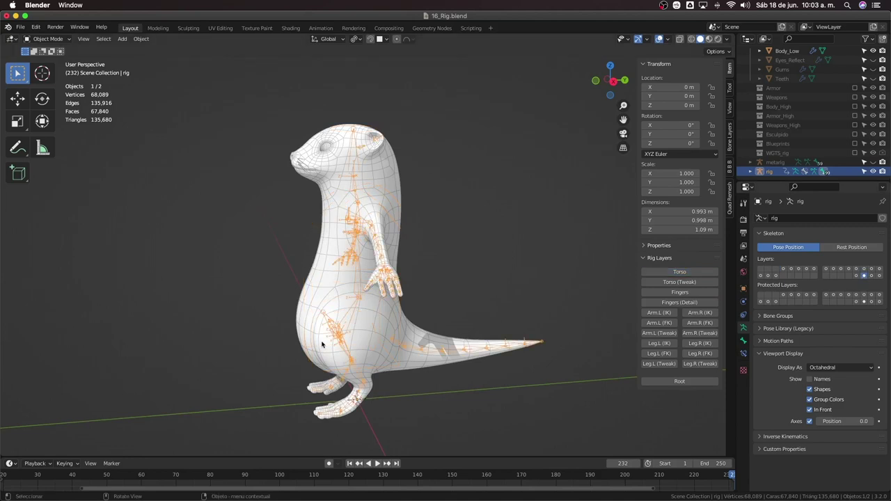
pyautogui.press('Tab')
pyautogui.moveTo(381, 270); pyautogui.dragTo(417, 144, button='middle')
pyautogui.moveTo(420, 148); pyautogui.dragTo(366, 113)
# Circle-select the tail bones and move them to the Torso bone layer
pyautogui.press('c')
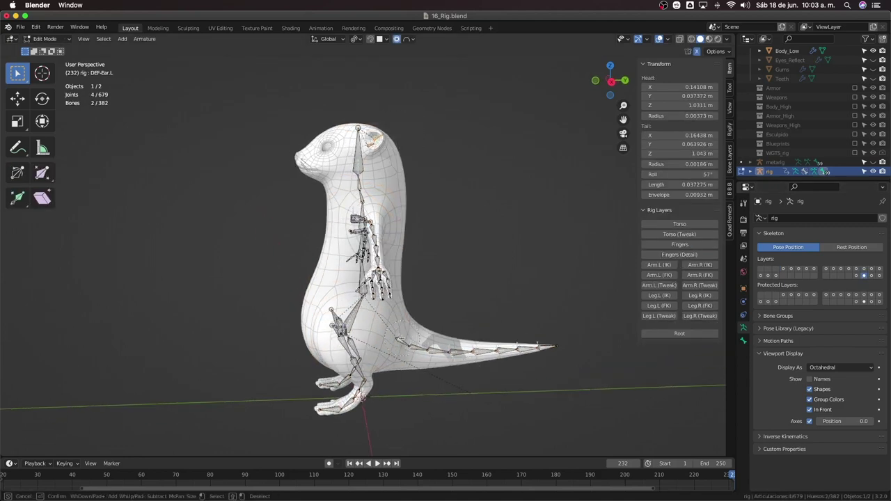
pyautogui.moveTo(400, 340); pyautogui.dragTo(541, 342)
pyautogui.press('Escape')
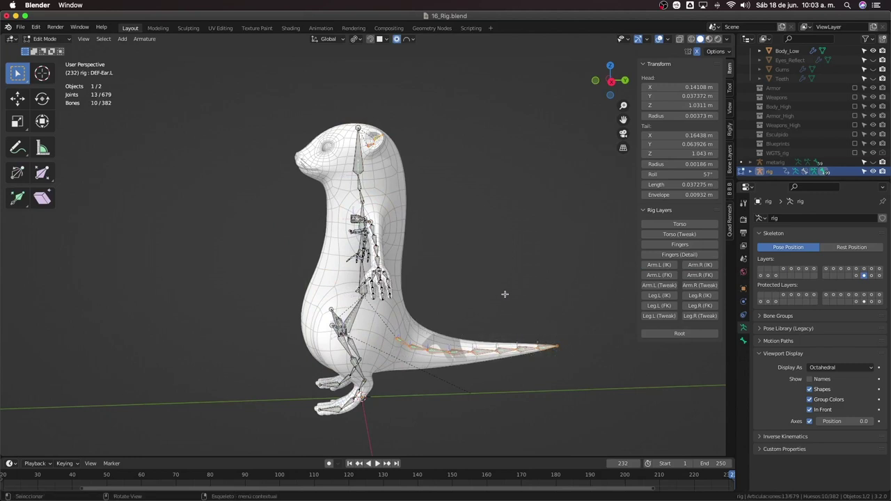
pyautogui.press('m')
pyautogui.click(535, 322)
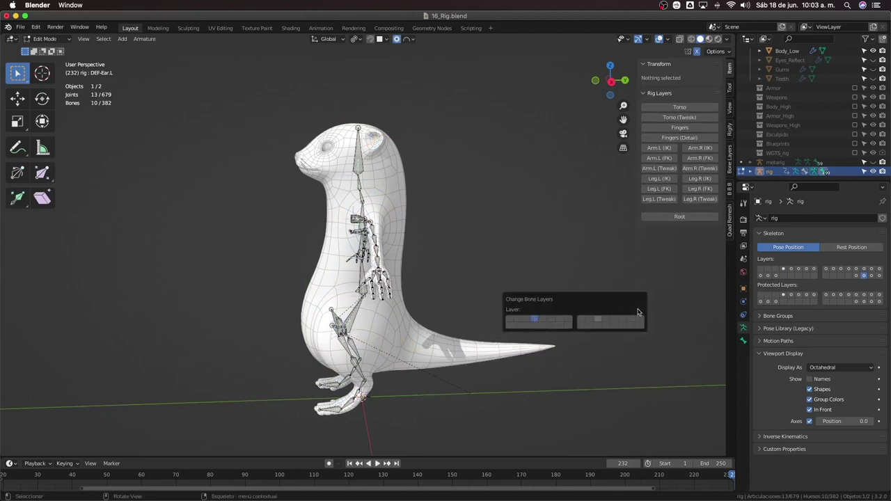
# Toggle the Skeleton bone layers to check the tail bones, ending on the first layer
pyautogui.keyDown('shift'); pyautogui.click(782, 269); pyautogui.keyUp('shift')
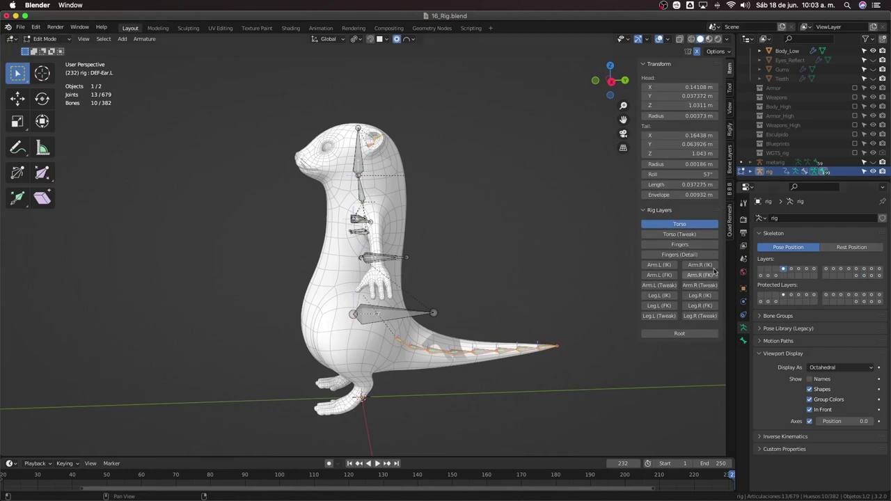
pyautogui.click(791, 270)
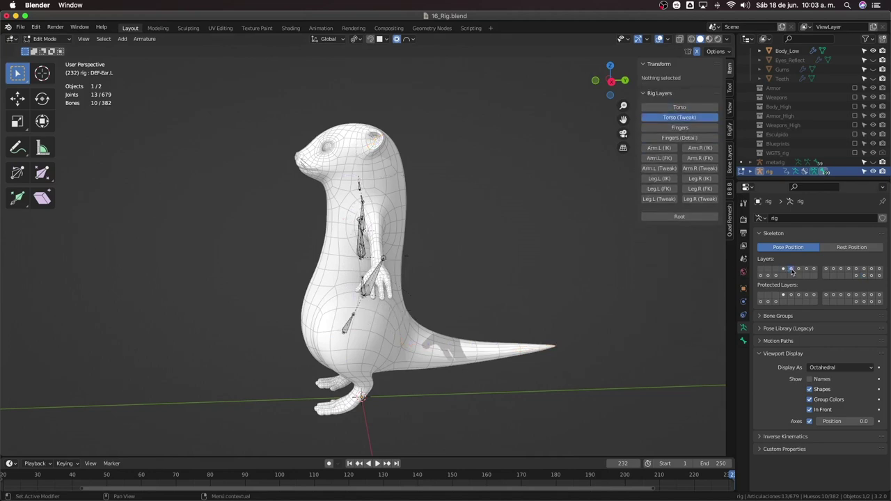
pyautogui.click(783, 270)
# Return the rig to Object Mode and enable all the Rig Layers control layers
pyautogui.press('Tab')
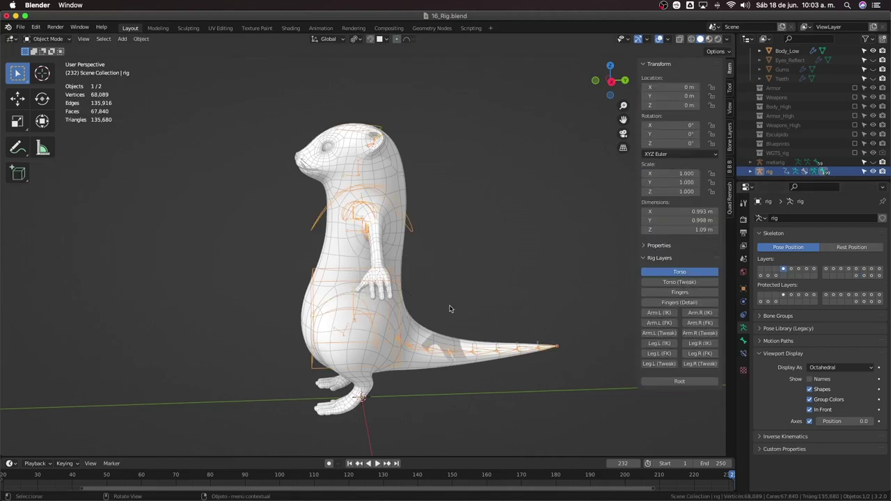
pyautogui.moveTo(452, 307)
pyautogui.mouseDown(button='middle')
pyautogui.moveTo(504, 318)
pyautogui.moveTo(478, 348)
pyautogui.mouseUp(button='middle')
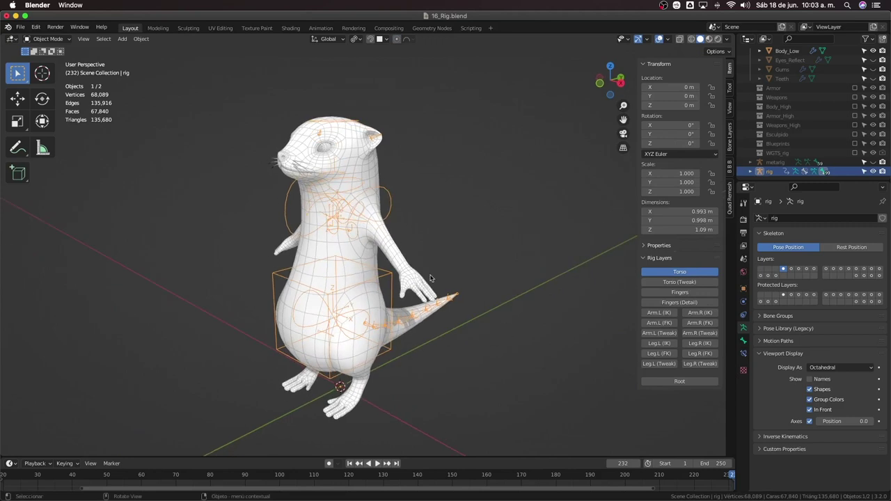
pyautogui.moveTo(430, 278); pyautogui.dragTo(474, 280, button='middle')
pyautogui.moveTo(665, 342); pyautogui.dragTo(700, 313)
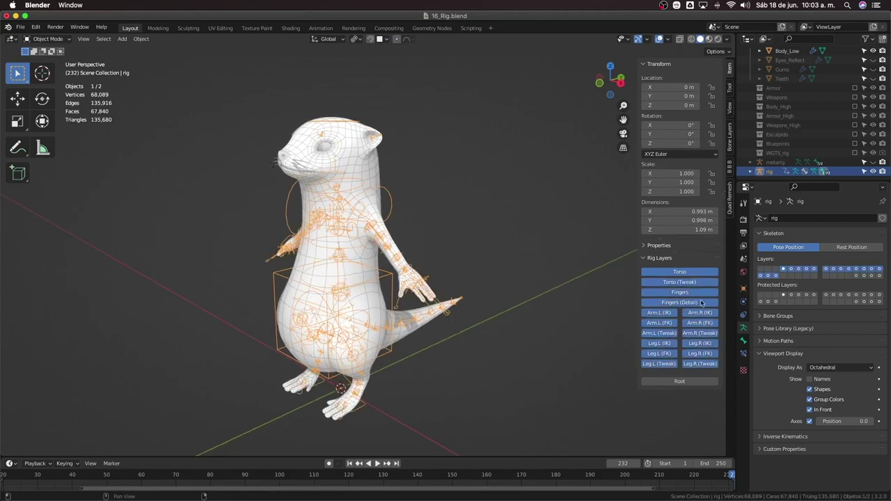
pyautogui.click(675, 380)
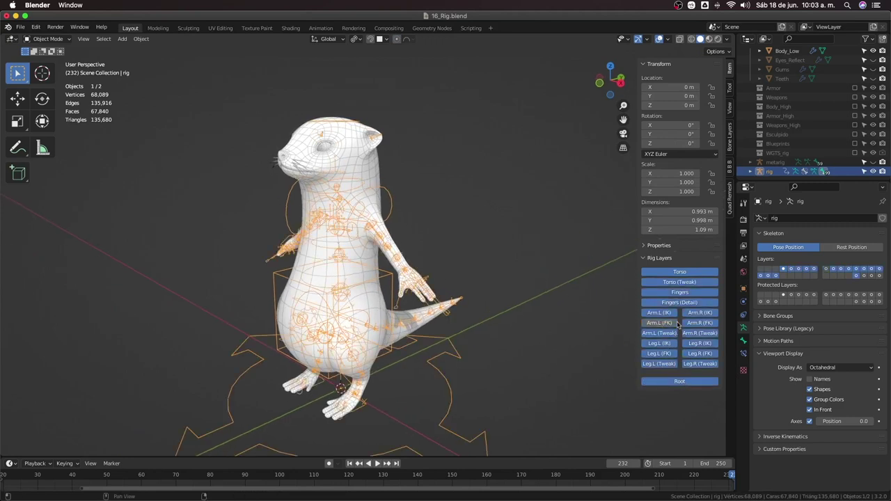
# Hide the arm and leg FK and Tweak, Fingers (Detail) and Torso (Tweak) layers, then select Body_Low
pyautogui.click(700, 323)
pyautogui.click(700, 333)
pyautogui.click(659, 332)
pyautogui.click(659, 354)
pyautogui.click(700, 353)
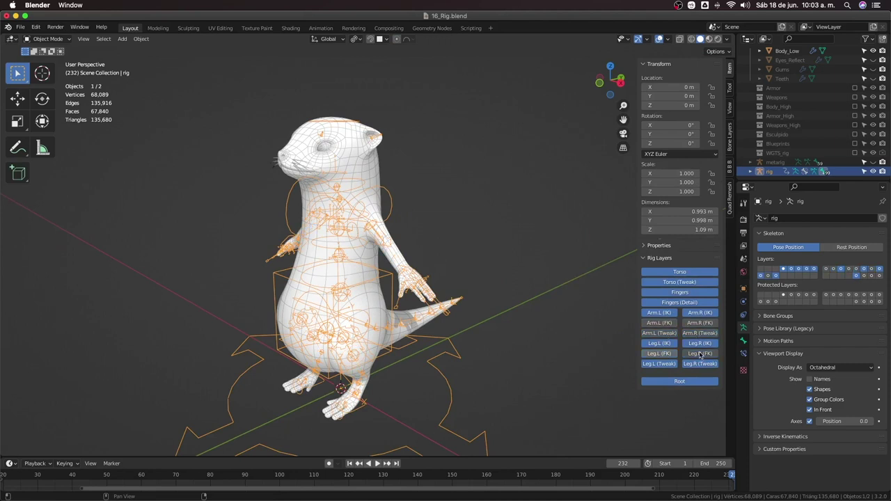
pyautogui.click(700, 364)
pyautogui.click(659, 363)
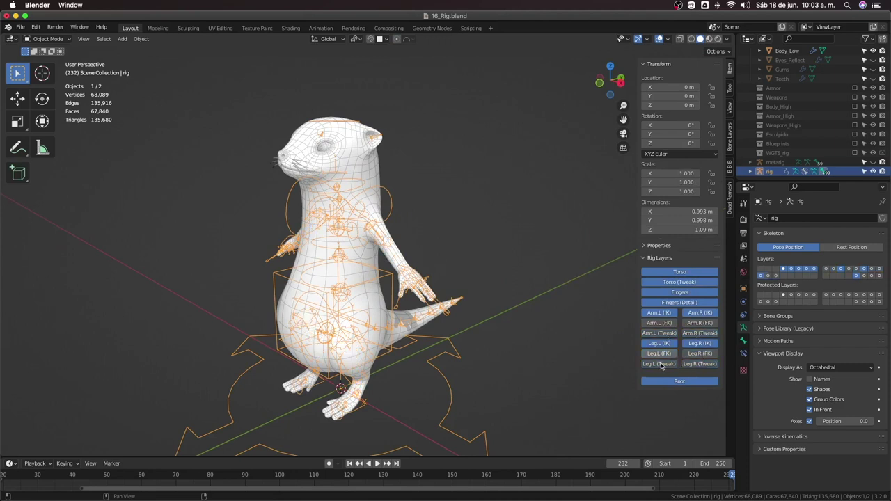
pyautogui.click(674, 304)
pyautogui.click(679, 282)
pyautogui.moveTo(613, 282)
pyautogui.mouseDown(button='middle')
pyautogui.moveTo(513, 276)
pyautogui.moveTo(503, 309)
pyautogui.moveTo(471, 301)
pyautogui.moveTo(551, 358)
pyautogui.mouseUp(button='middle')
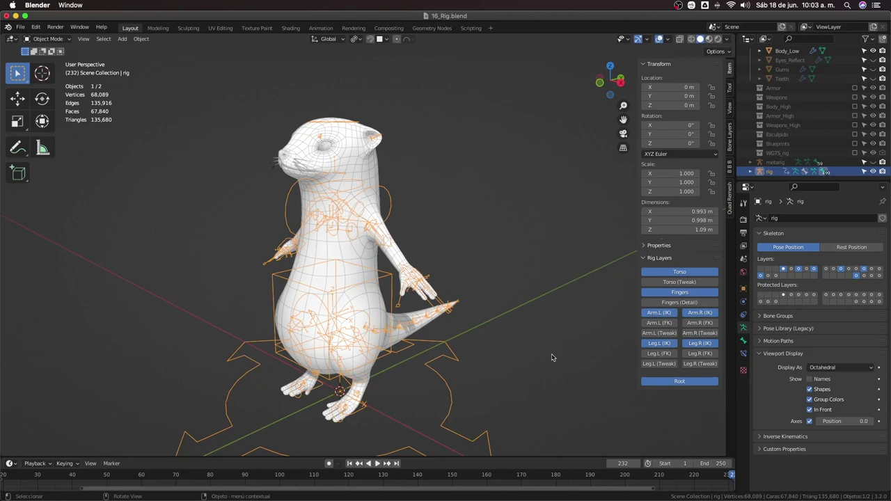
pyautogui.click(369, 180)
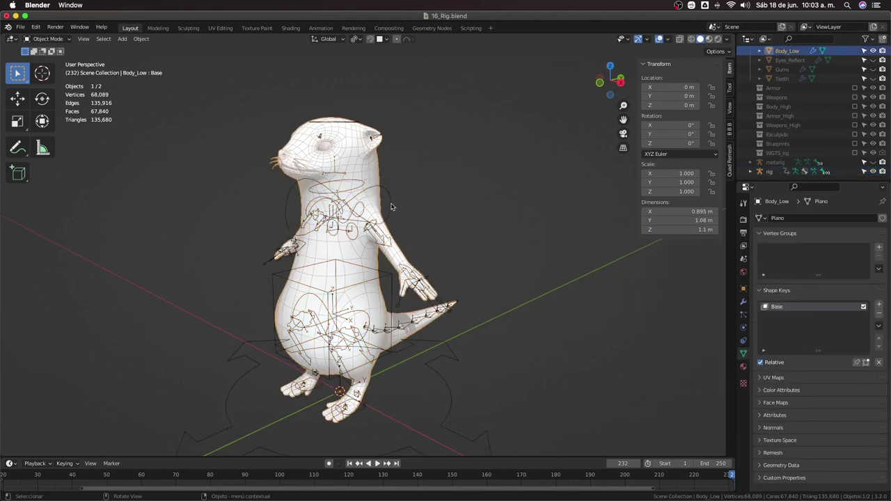
# Parent Body_Low to the rig with Automatic Weights, then delete its Base shape key
pyautogui.keyDown('shift'); pyautogui.click(391, 207); pyautogui.keyUp('shift')
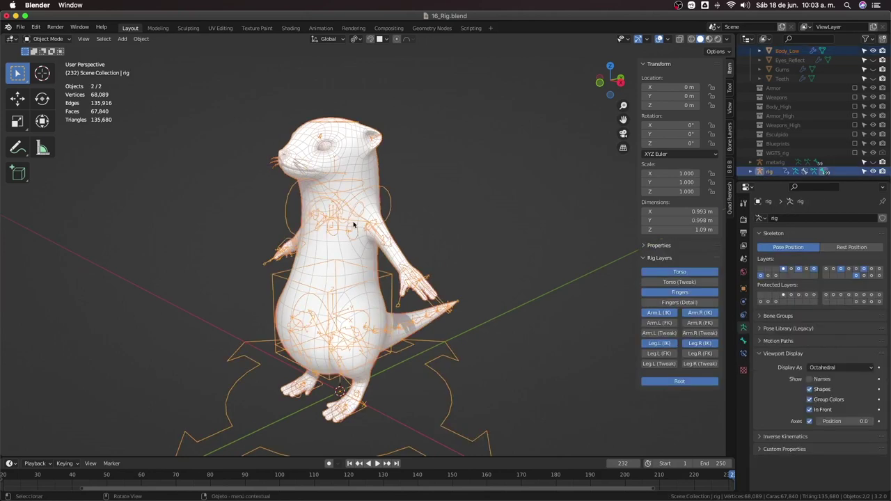
pyautogui.hotkey('ctrl', 'p')
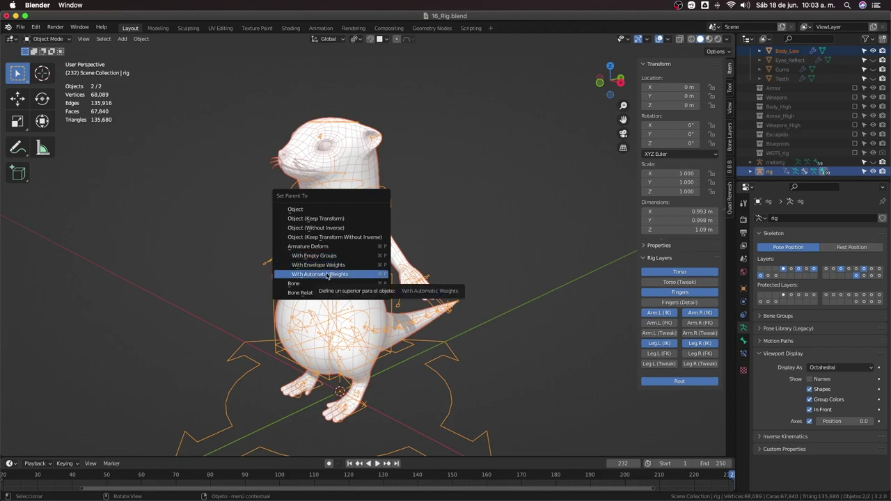
pyautogui.click(307, 209)
pyautogui.click(374, 167)
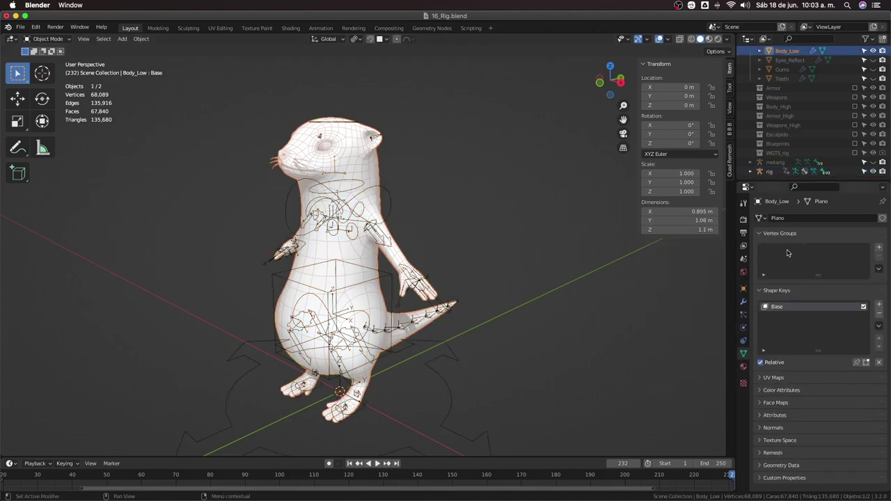
pyautogui.click(878, 314)
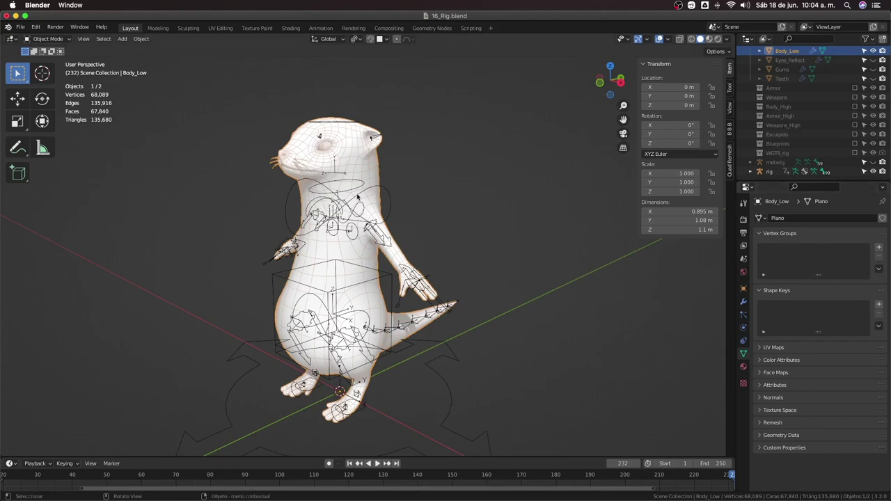
# Parent Body_Low to the rig via Ctrl+P > With Automatic Weights, then reselect the body mesh
pyautogui.keyDown('shift'); pyautogui.click(382, 199); pyautogui.keyUp('shift')
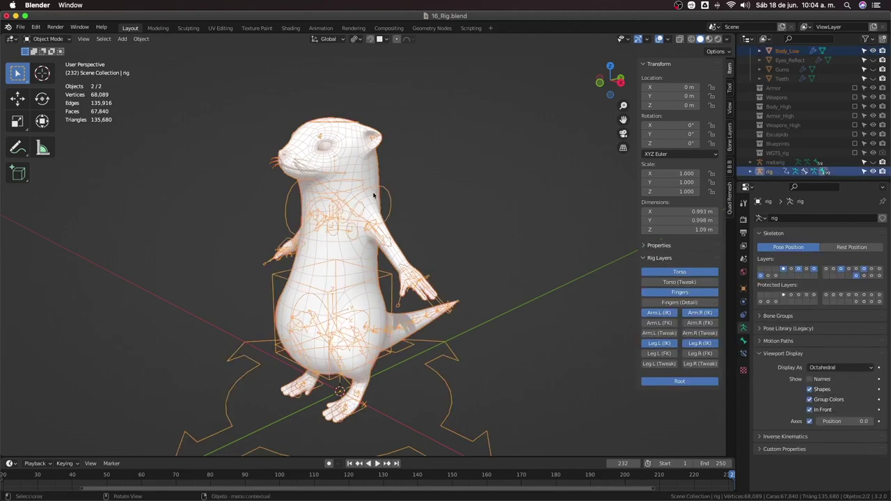
pyautogui.hotkey('ctrl', 'p')
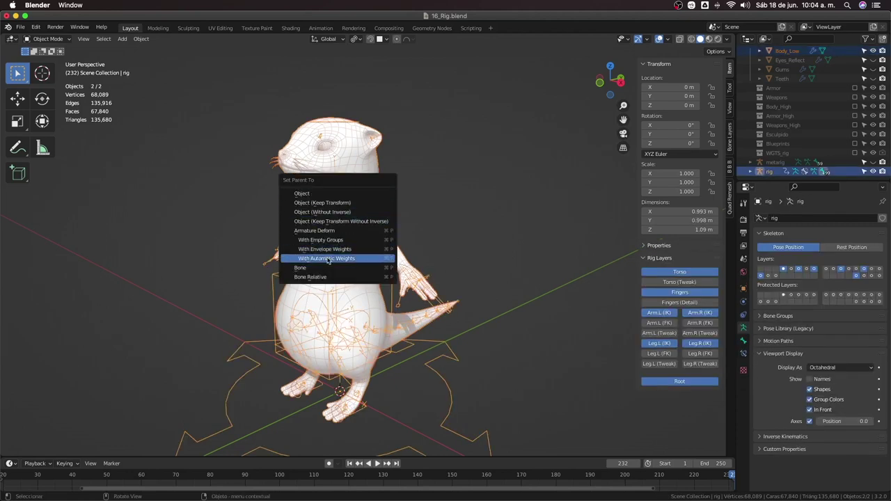
pyautogui.click(328, 258)
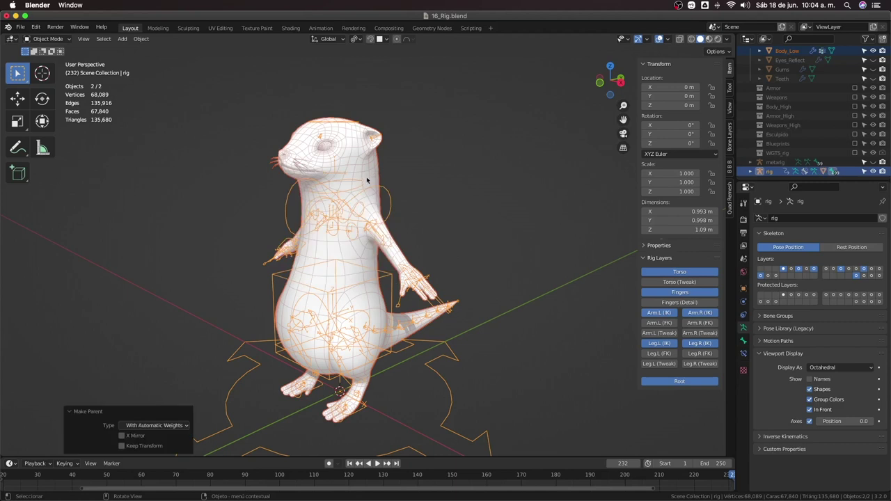
pyautogui.click(331, 264)
pyautogui.scroll(3, 780, 254)
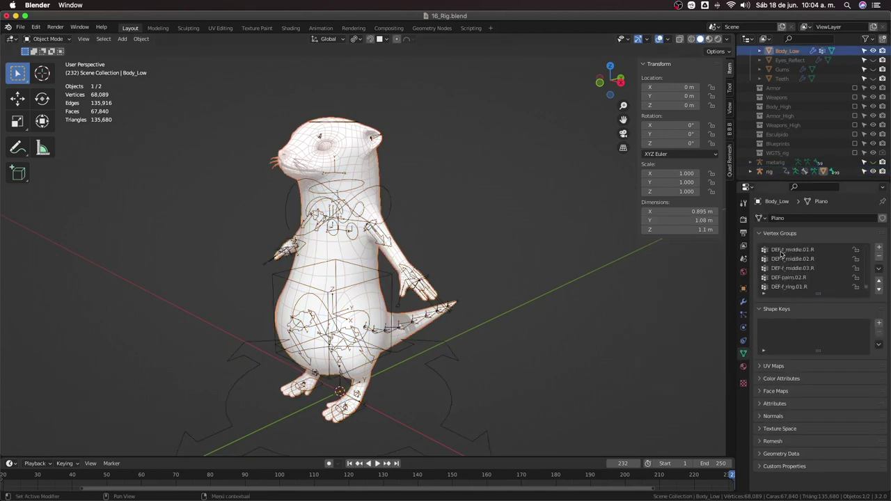
pyautogui.scroll(3, 781, 254)
pyautogui.scroll(3, 782, 255)
pyautogui.scroll(3, 782, 255)
pyautogui.scroll(3, 782, 255)
pyautogui.scroll(2, 783, 255)
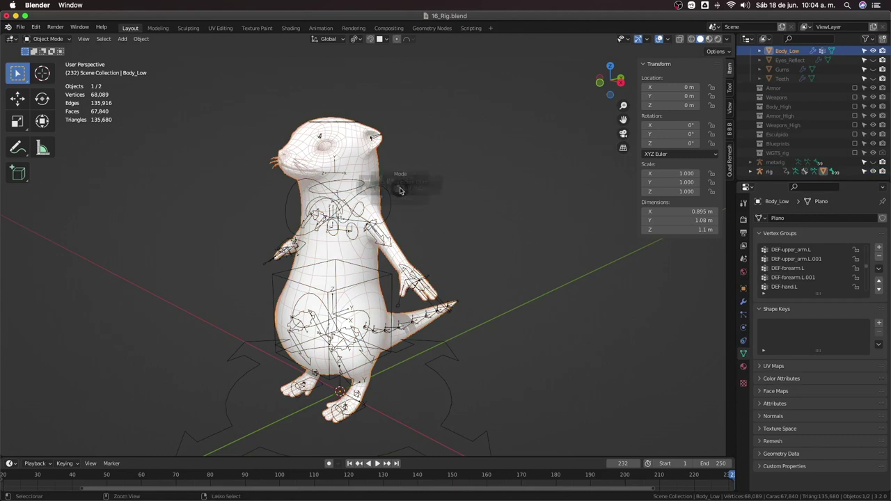
# Put Body_Low in Weight Paint mode showing the DEF-upper_arm.L.001 group, with face masking off
pyautogui.click(67, 39)
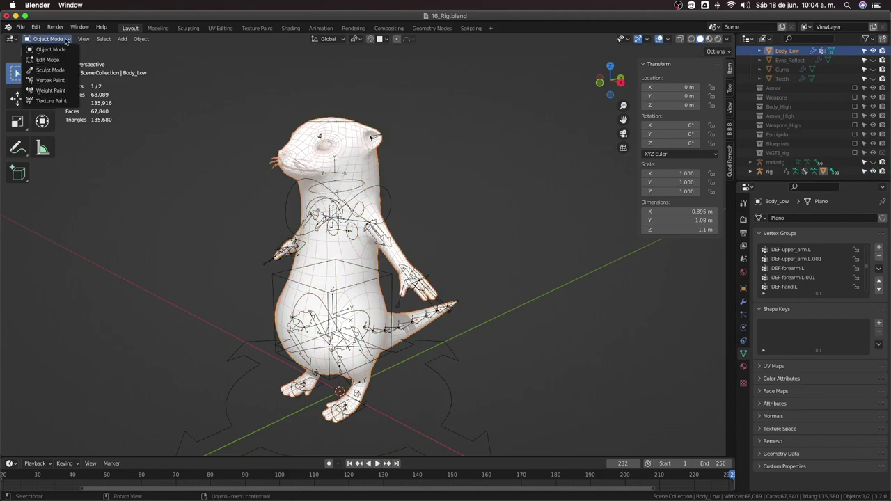
pyautogui.click(62, 96)
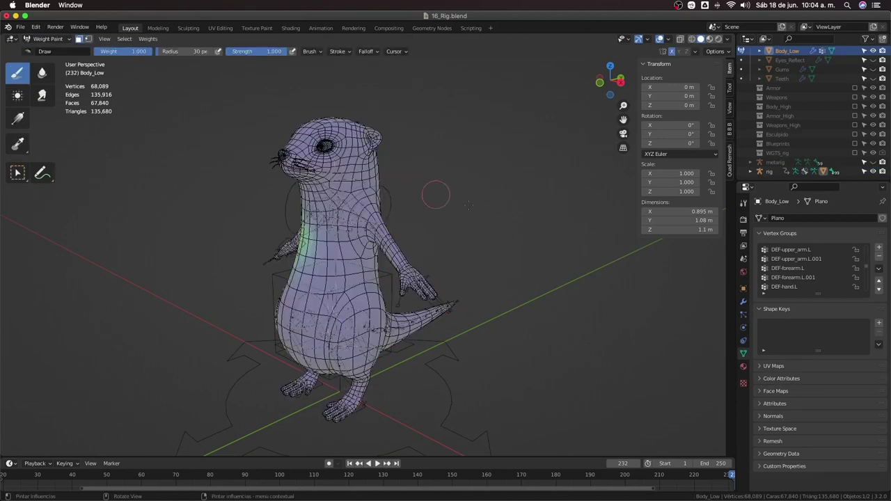
pyautogui.click(794, 259)
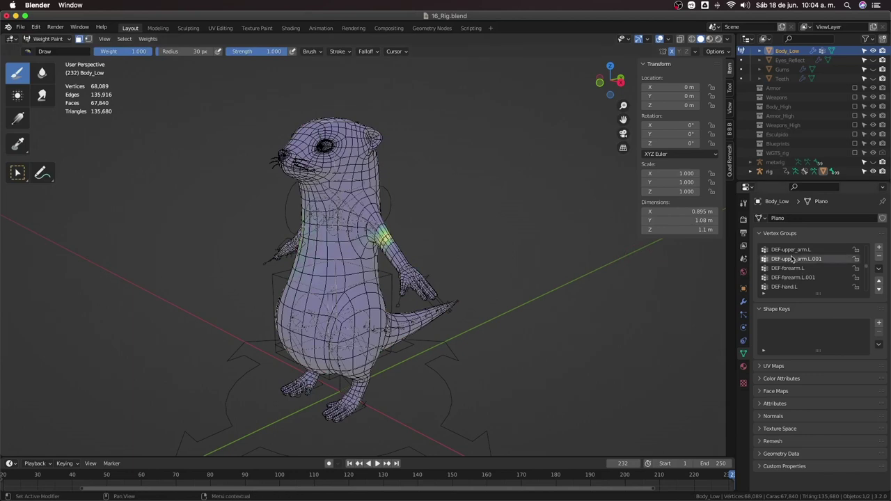
pyautogui.click(79, 39)
pyautogui.hotkey('ctrl', 'Tab')
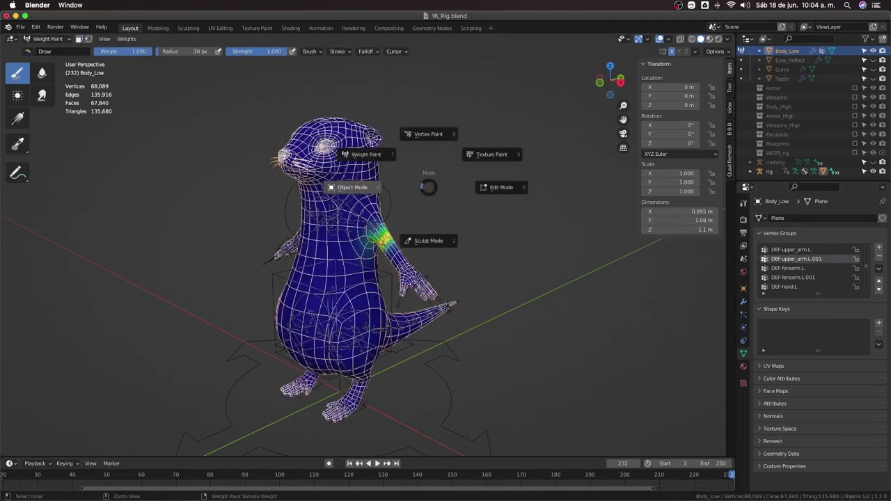
pyautogui.click(361, 183)
pyautogui.hotkey('ctrl', 'Tab')
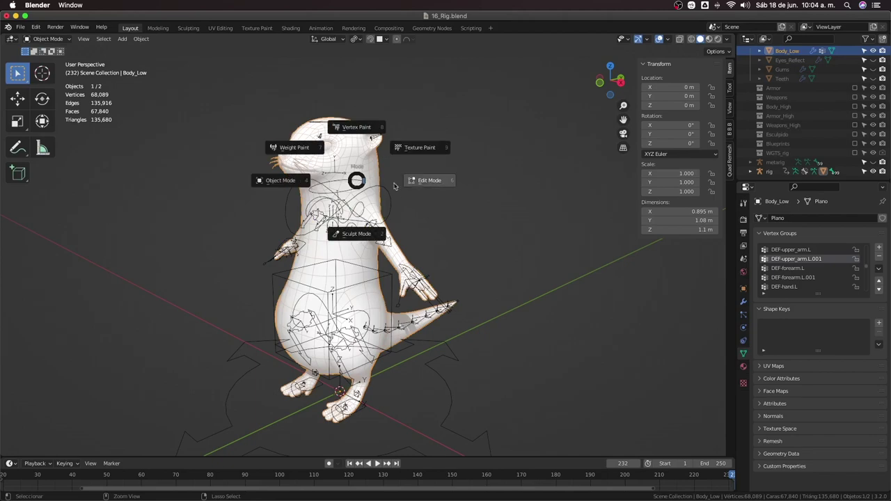
pyautogui.click(289, 154)
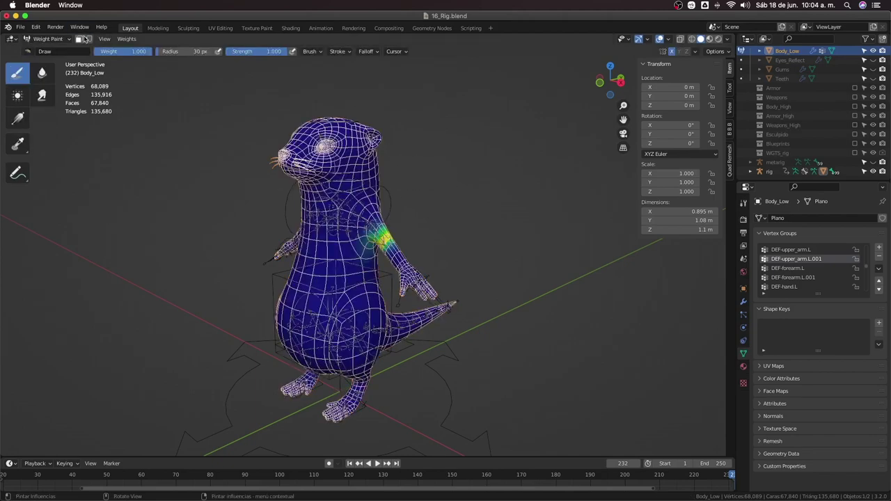
pyautogui.press('Tab')
pyautogui.press('Tab')
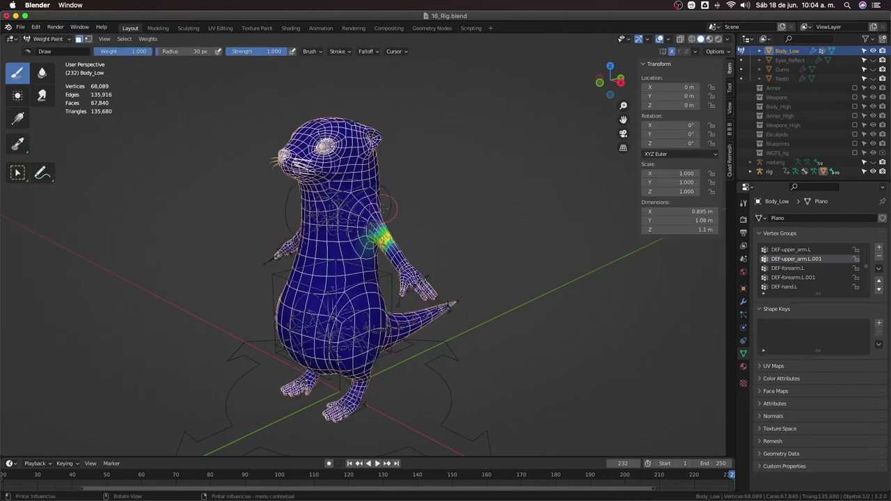
pyautogui.scroll(3, 335, 264)
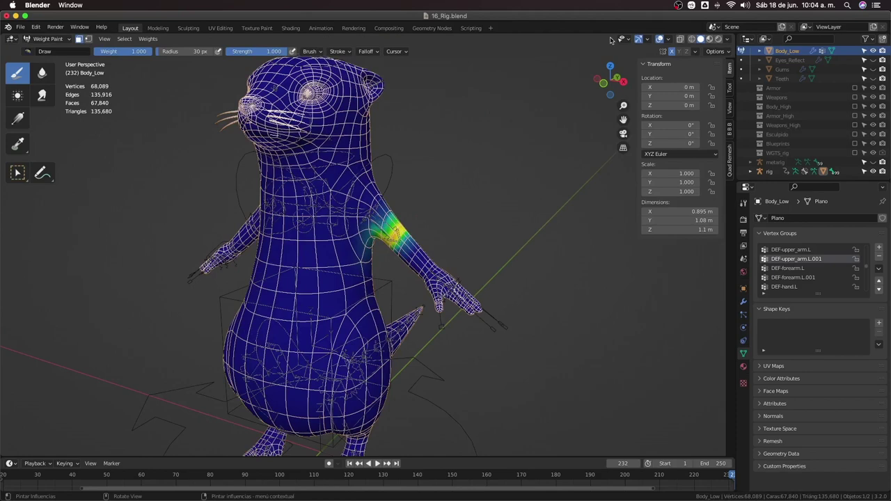
# Turn off the Wireframe overlay and isolate the body mesh in Local View
pyautogui.click(668, 40)
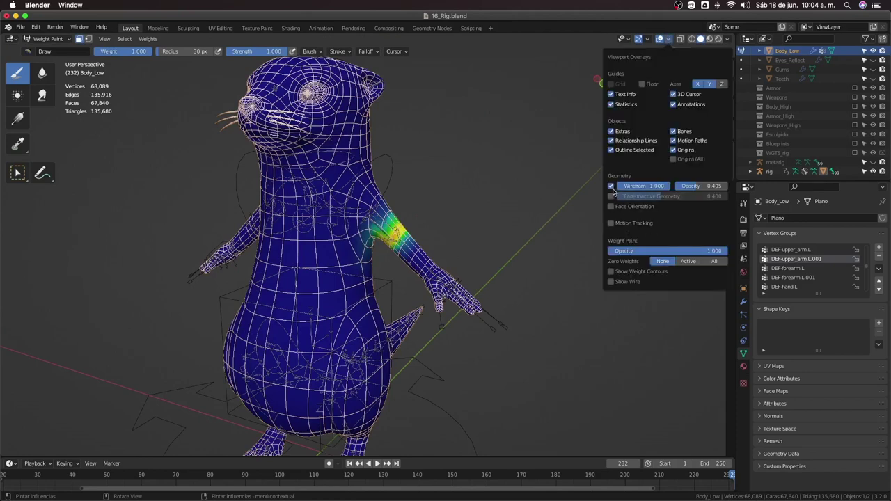
pyautogui.click(611, 187)
pyautogui.press('n')
pyautogui.moveTo(390, 229); pyautogui.dragTo(406, 236, button='middle')
pyautogui.scroll(2, 406, 236)
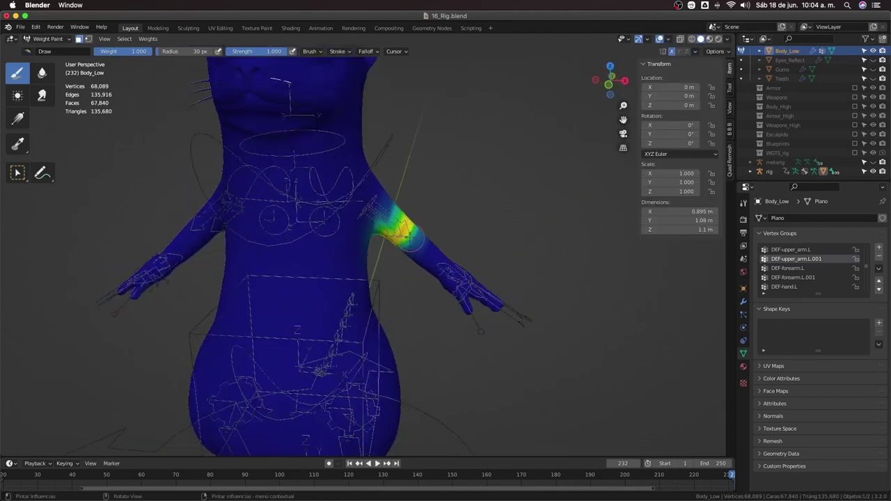
pyautogui.scroll(-3, 410, 237)
pyautogui.press('KP_Divide')
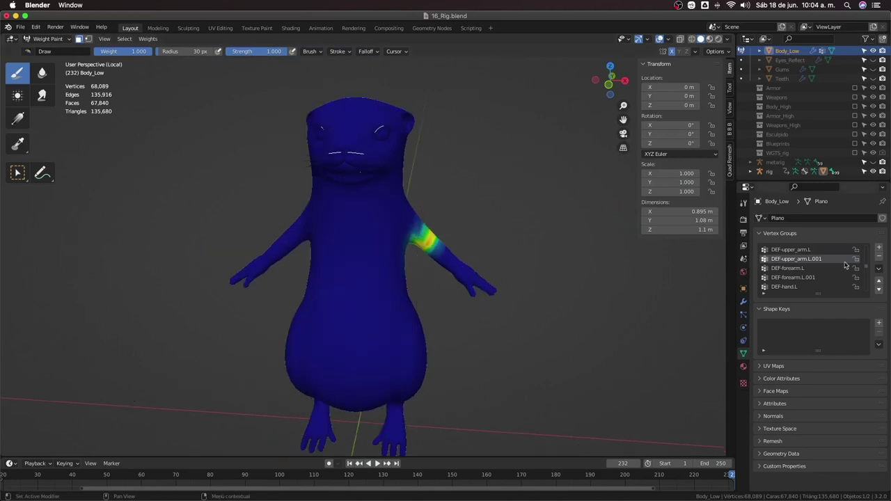
# Starting from DEF-upper_arm.L, step through the vertex groups to preview the spine and tail weights
pyautogui.click(820, 251)
pyautogui.keyDown('ctrl'); pyautogui.scroll(3, 820, 254); pyautogui.keyUp('ctrl')
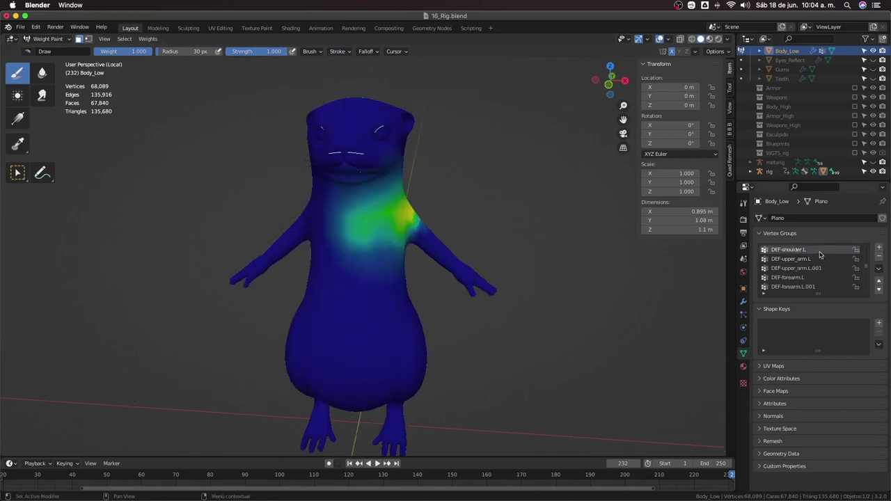
pyautogui.keyDown('ctrl'); pyautogui.scroll(3, 819, 254); pyautogui.keyUp('ctrl')
pyautogui.keyDown('ctrl'); pyautogui.scroll(1, 819, 254); pyautogui.keyUp('ctrl')
pyautogui.keyDown('ctrl'); pyautogui.scroll(1, 819, 255); pyautogui.keyUp('ctrl')
pyautogui.keyDown('ctrl'); pyautogui.scroll(2, 820, 255); pyautogui.keyUp('ctrl')
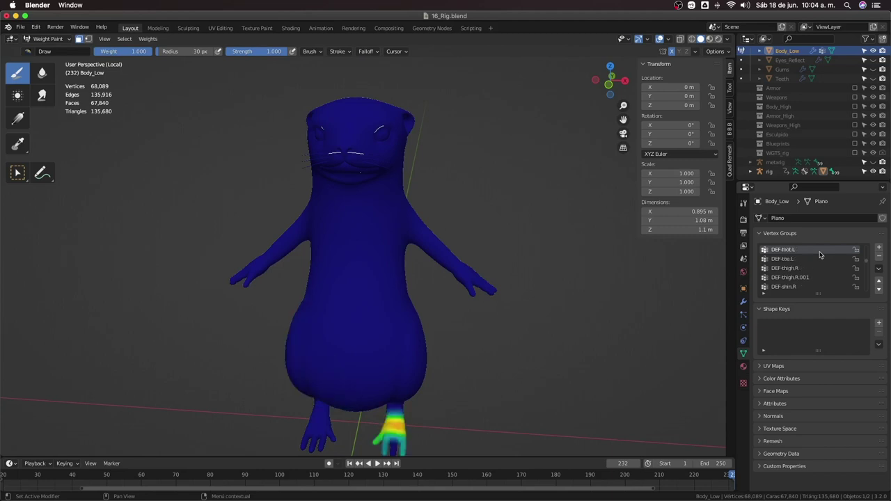
pyautogui.keyDown('ctrl'); pyautogui.scroll(2, 819, 255); pyautogui.keyUp('ctrl')
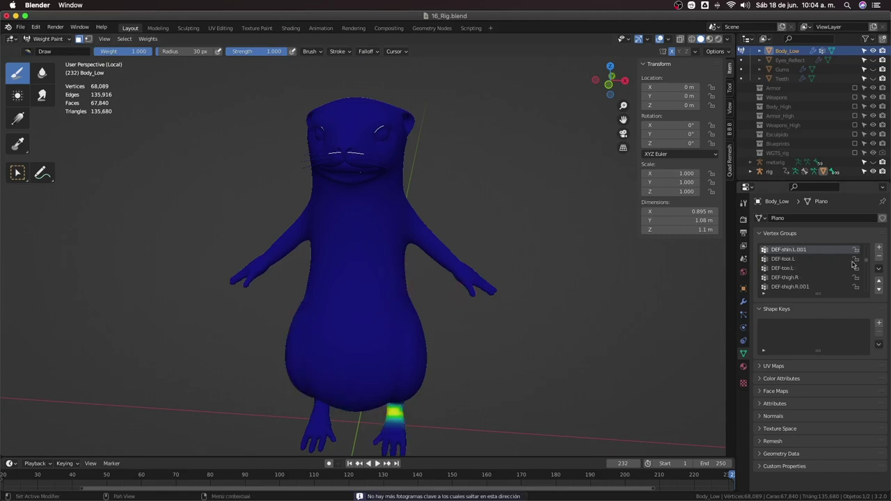
pyautogui.keyDown('ctrl'); pyautogui.scroll(2, 836, 268); pyautogui.keyUp('ctrl')
pyautogui.keyDown('ctrl'); pyautogui.scroll(2, 835, 268); pyautogui.keyUp('ctrl')
pyautogui.keyDown('ctrl'); pyautogui.scroll(2, 836, 268); pyautogui.keyUp('ctrl')
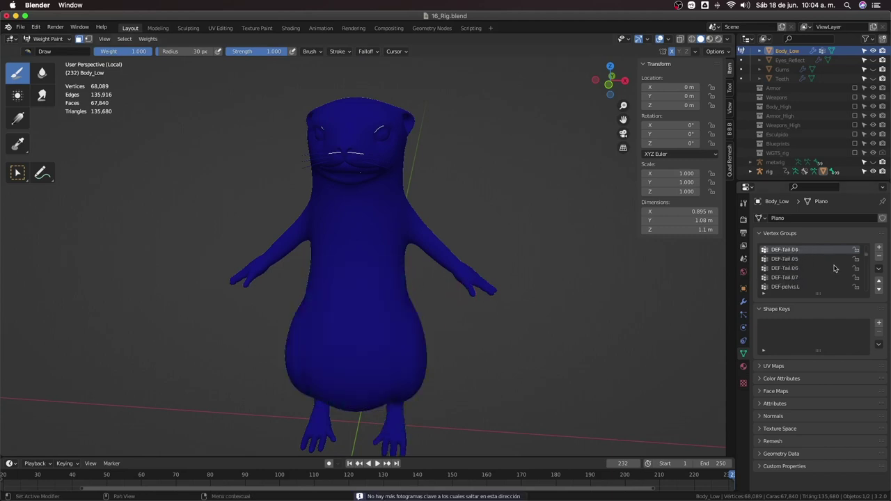
pyautogui.keyDown('ctrl'); pyautogui.scroll(2, 836, 268); pyautogui.keyUp('ctrl')
pyautogui.keyDown('ctrl'); pyautogui.scroll(1, 836, 268); pyautogui.keyUp('ctrl')
pyautogui.keyDown('ctrl'); pyautogui.scroll(2, 835, 268); pyautogui.keyUp('ctrl')
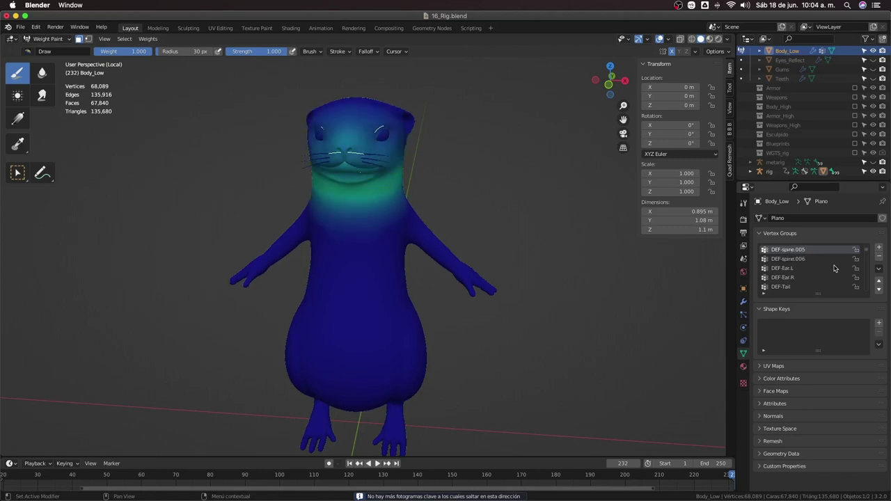
pyautogui.keyDown('ctrl'); pyautogui.scroll(-1, 835, 268); pyautogui.keyUp('ctrl')
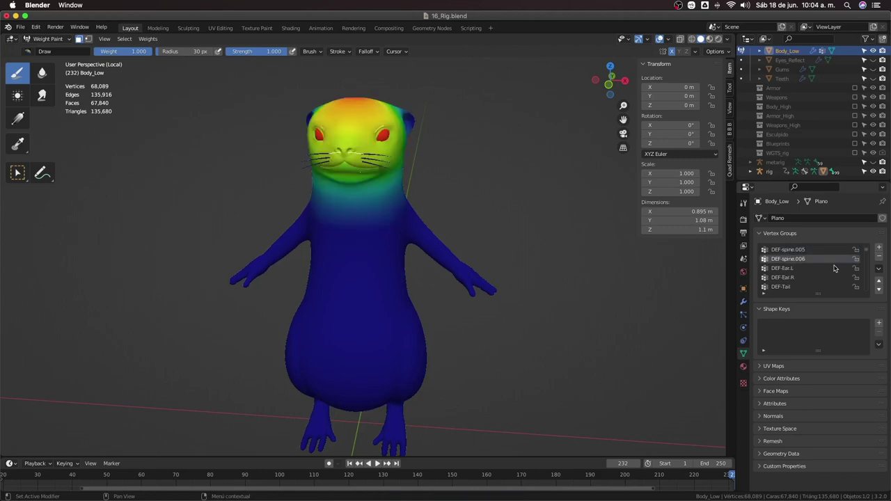
pyautogui.keyDown('ctrl'); pyautogui.scroll(2, 835, 268); pyautogui.keyUp('ctrl')
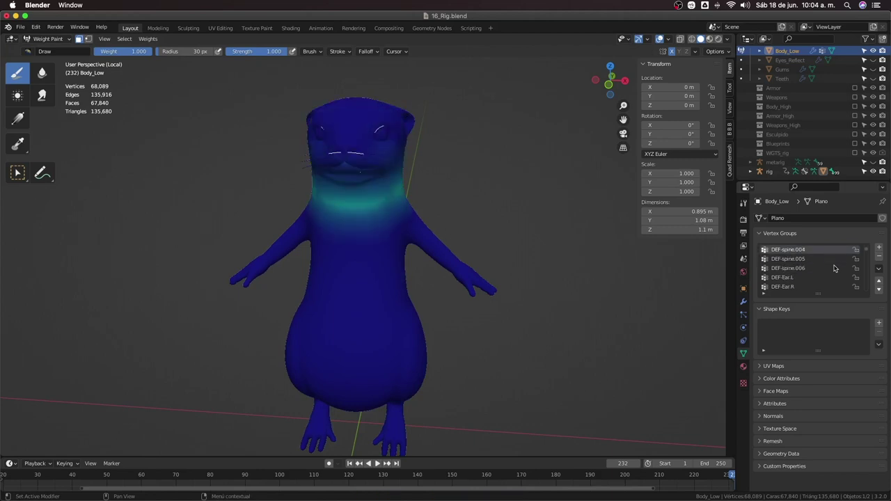
pyautogui.keyDown('ctrl'); pyautogui.scroll(2, 835, 268); pyautogui.keyUp('ctrl')
pyautogui.keyDown('ctrl'); pyautogui.scroll(2, 834, 269); pyautogui.keyUp('ctrl')
pyautogui.keyDown('ctrl'); pyautogui.scroll(-1, 835, 268); pyautogui.keyUp('ctrl')
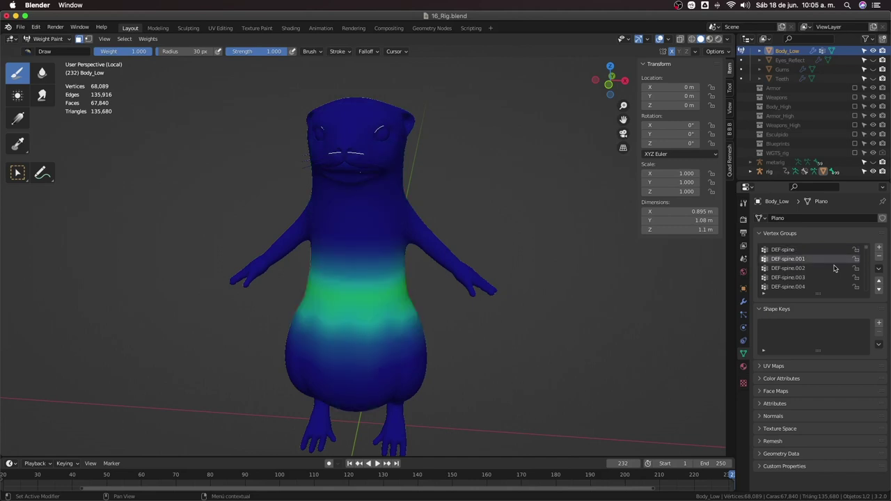
pyautogui.keyDown('ctrl'); pyautogui.scroll(-2, 834, 268); pyautogui.keyUp('ctrl')
pyautogui.keyDown('ctrl'); pyautogui.scroll(-2, 835, 268); pyautogui.keyUp('ctrl')
pyautogui.keyDown('ctrl'); pyautogui.scroll(-2, 835, 268); pyautogui.keyUp('ctrl')
pyautogui.keyDown('ctrl'); pyautogui.scroll(-2, 835, 269); pyautogui.keyUp('ctrl')
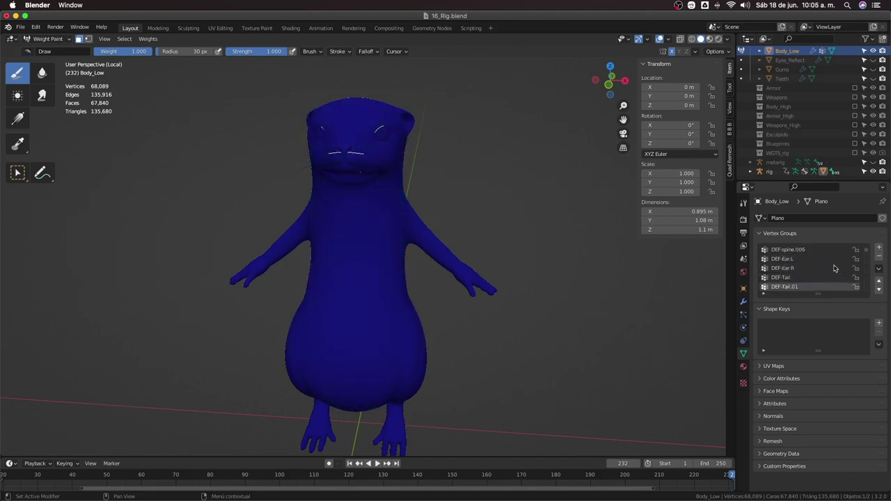
pyautogui.keyDown('ctrl'); pyautogui.scroll(1, 835, 268); pyautogui.keyUp('ctrl')
pyautogui.keyDown('ctrl'); pyautogui.scroll(1, 835, 269); pyautogui.keyUp('ctrl')
pyautogui.keyDown('ctrl'); pyautogui.scroll(1, 832, 270); pyautogui.keyUp('ctrl')
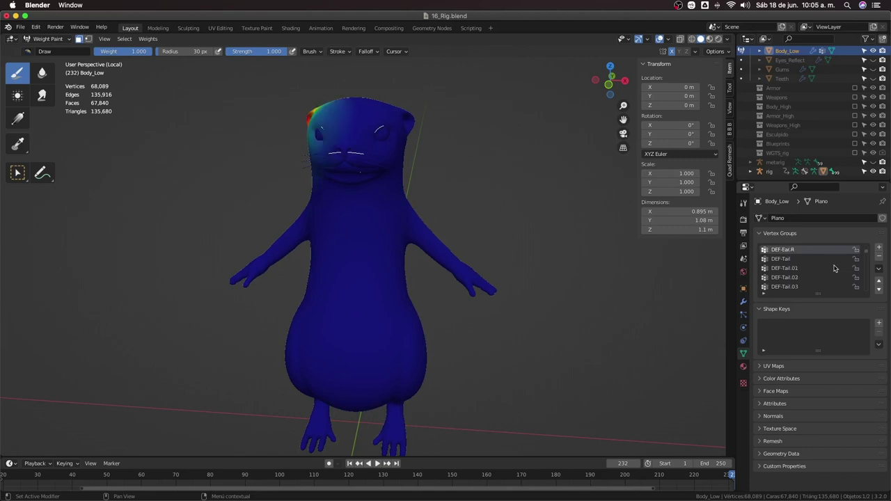
pyautogui.keyDown('ctrl'); pyautogui.scroll(2, 827, 273); pyautogui.keyUp('ctrl')
pyautogui.keyDown('ctrl'); pyautogui.scroll(2, 823, 273); pyautogui.keyUp('ctrl')
pyautogui.keyDown('ctrl'); pyautogui.scroll(-1, 823, 274); pyautogui.keyUp('ctrl')
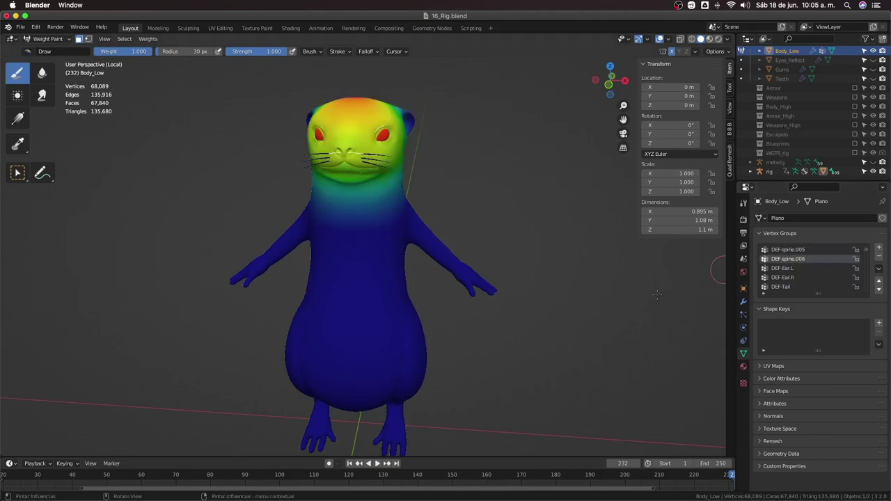
# From a three-quarter side view, review the leg and finger group weights, then switch Body_Low to Edit Mode
pyautogui.moveTo(689, 278)
pyautogui.mouseDown(button='middle')
pyautogui.moveTo(592, 284)
pyautogui.moveTo(598, 291)
pyautogui.mouseUp(button='middle')
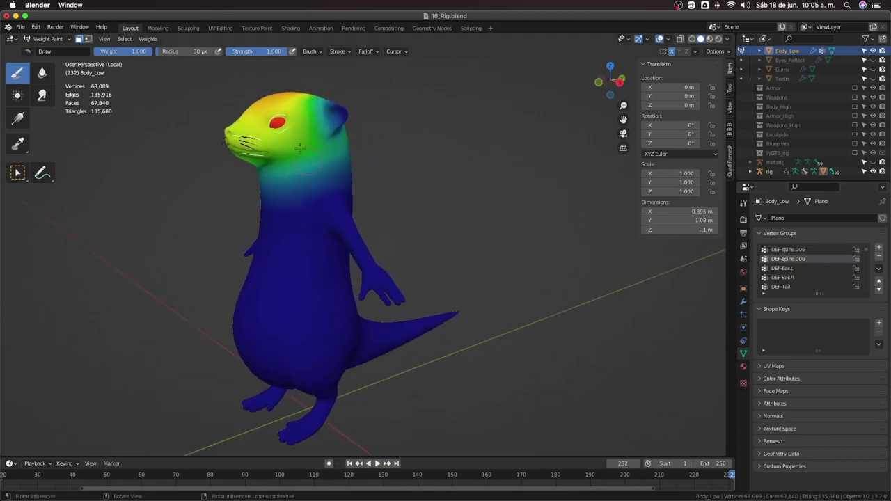
pyautogui.moveTo(286, 127)
pyautogui.mouseDown(button='middle')
pyautogui.moveTo(304, 166)
pyautogui.moveTo(353, 175)
pyautogui.mouseUp(button='middle')
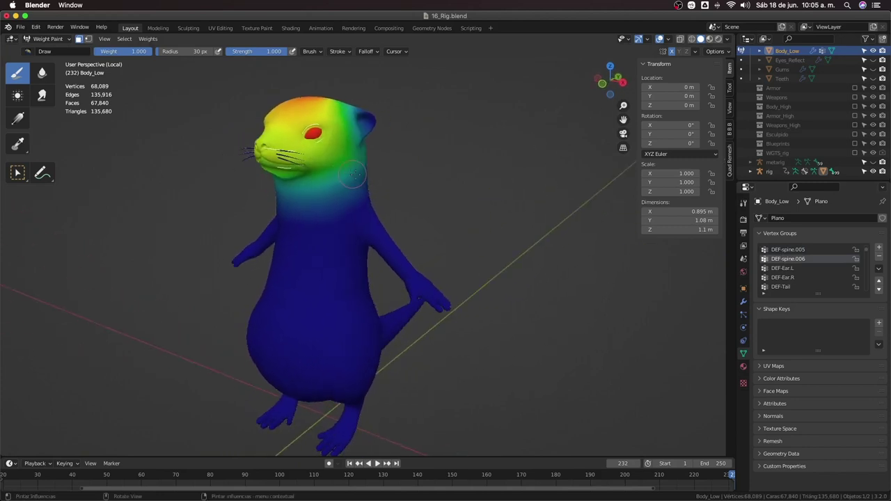
pyautogui.keyDown('ctrl'); pyautogui.scroll(1, 790, 256); pyautogui.keyUp('ctrl')
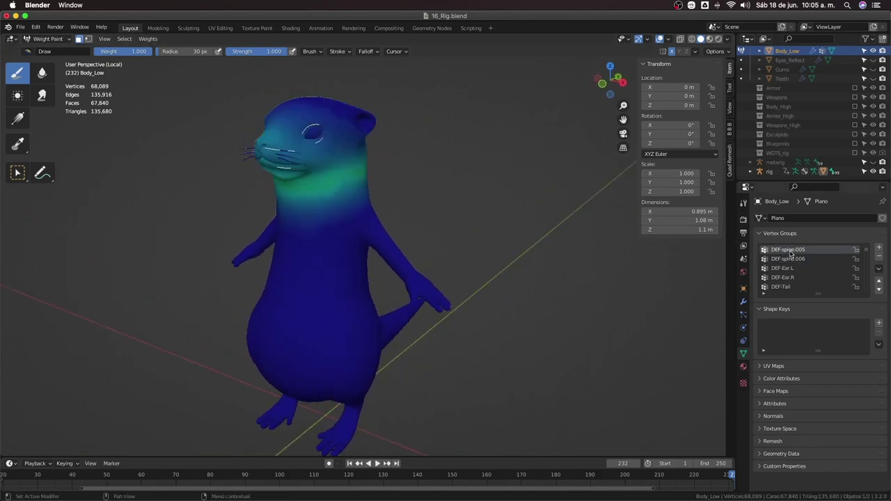
pyautogui.keyDown('ctrl'); pyautogui.scroll(1, 790, 255); pyautogui.keyUp('ctrl')
pyautogui.keyDown('ctrl'); pyautogui.scroll(2, 791, 255); pyautogui.keyUp('ctrl')
pyautogui.keyDown('ctrl'); pyautogui.scroll(2, 791, 255); pyautogui.keyUp('ctrl')
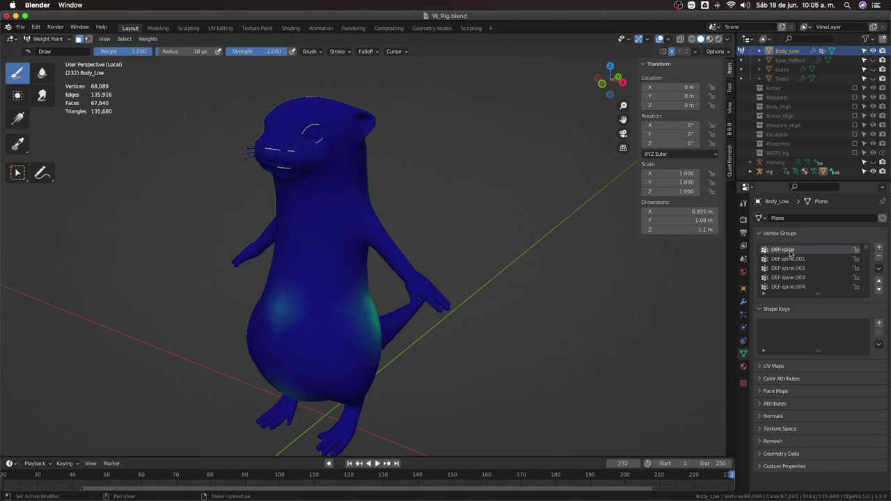
pyautogui.keyDown('ctrl'); pyautogui.scroll(-2, 790, 254); pyautogui.keyUp('ctrl')
pyautogui.keyDown('ctrl'); pyautogui.scroll(-2, 790, 254); pyautogui.keyUp('ctrl')
pyautogui.keyDown('ctrl'); pyautogui.scroll(-3, 790, 254); pyautogui.keyUp('ctrl')
pyautogui.keyDown('ctrl'); pyautogui.scroll(-3, 790, 255); pyautogui.keyUp('ctrl')
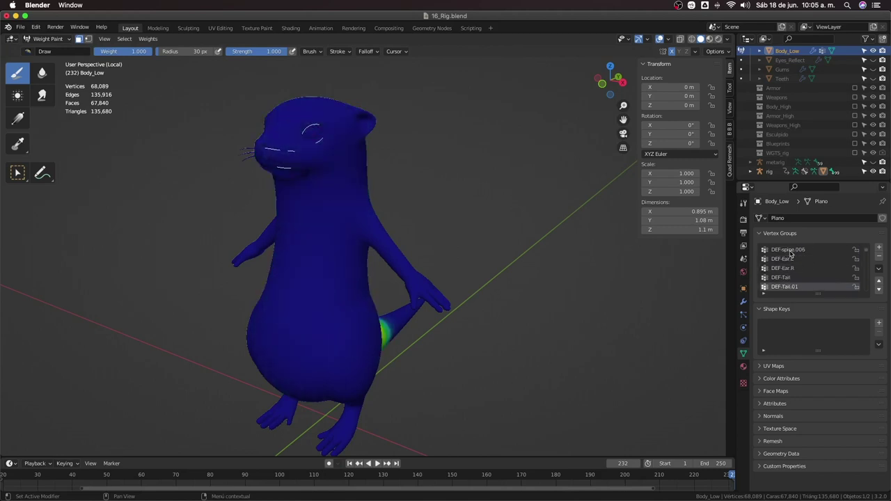
pyautogui.keyDown('ctrl'); pyautogui.scroll(-2, 790, 254); pyautogui.keyUp('ctrl')
pyautogui.keyDown('ctrl'); pyautogui.scroll(-3, 790, 254); pyautogui.keyUp('ctrl')
pyautogui.keyDown('ctrl'); pyautogui.scroll(-2, 790, 254); pyautogui.keyUp('ctrl')
pyautogui.keyDown('ctrl'); pyautogui.scroll(-2, 790, 254); pyautogui.keyUp('ctrl')
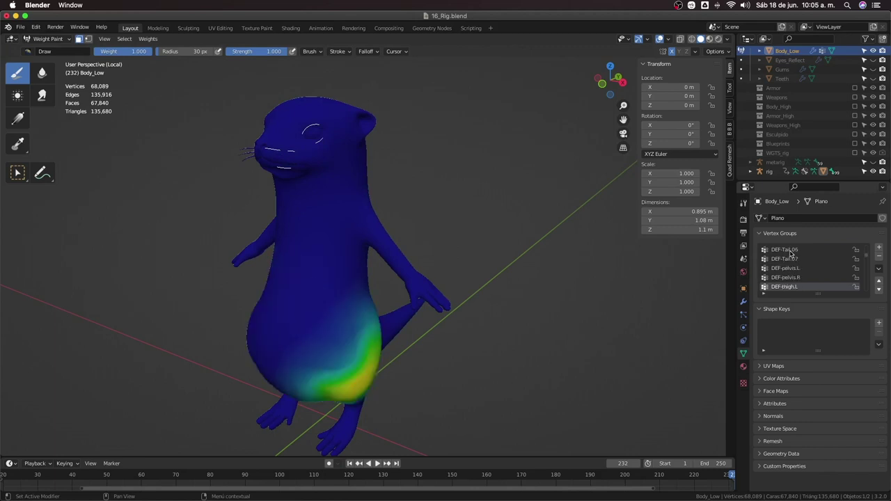
pyautogui.keyDown('ctrl'); pyautogui.scroll(-3, 790, 254); pyautogui.keyUp('ctrl')
pyautogui.keyDown('ctrl'); pyautogui.scroll(-2, 791, 254); pyautogui.keyUp('ctrl')
pyautogui.keyDown('ctrl'); pyautogui.scroll(-3, 790, 254); pyautogui.keyUp('ctrl')
pyautogui.keyDown('ctrl'); pyautogui.scroll(-3, 790, 254); pyautogui.keyUp('ctrl')
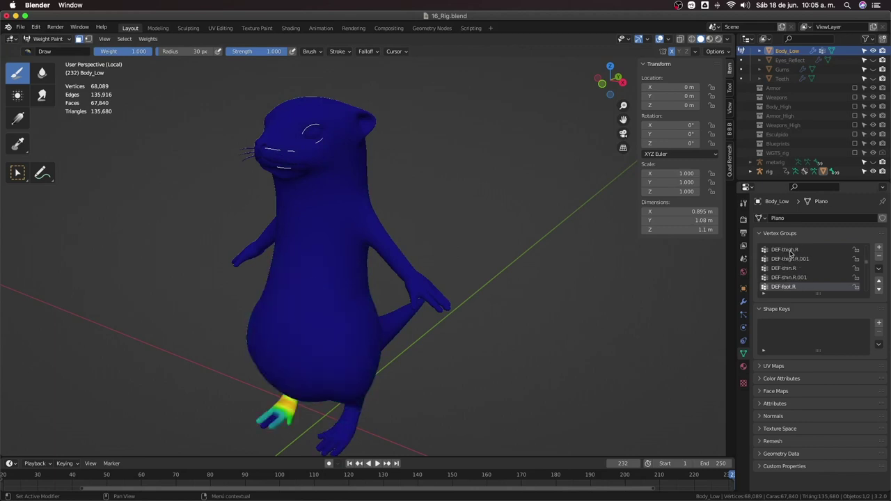
pyautogui.keyDown('ctrl'); pyautogui.scroll(-3, 790, 254); pyautogui.keyUp('ctrl')
pyautogui.keyDown('ctrl'); pyautogui.scroll(-3, 790, 254); pyautogui.keyUp('ctrl')
pyautogui.keyDown('ctrl'); pyautogui.scroll(-2, 791, 254); pyautogui.keyUp('ctrl')
pyautogui.keyDown('ctrl'); pyautogui.scroll(-3, 790, 254); pyautogui.keyUp('ctrl')
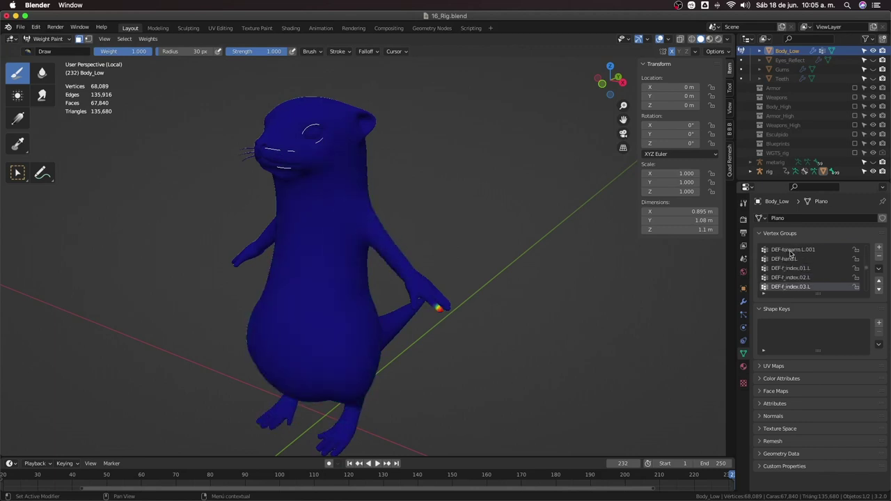
pyautogui.keyDown('ctrl'); pyautogui.scroll(-2, 790, 254); pyautogui.keyUp('ctrl')
pyautogui.keyDown('ctrl'); pyautogui.scroll(-2, 790, 254); pyautogui.keyUp('ctrl')
pyautogui.keyDown('ctrl'); pyautogui.scroll(-3, 790, 254); pyautogui.keyUp('ctrl')
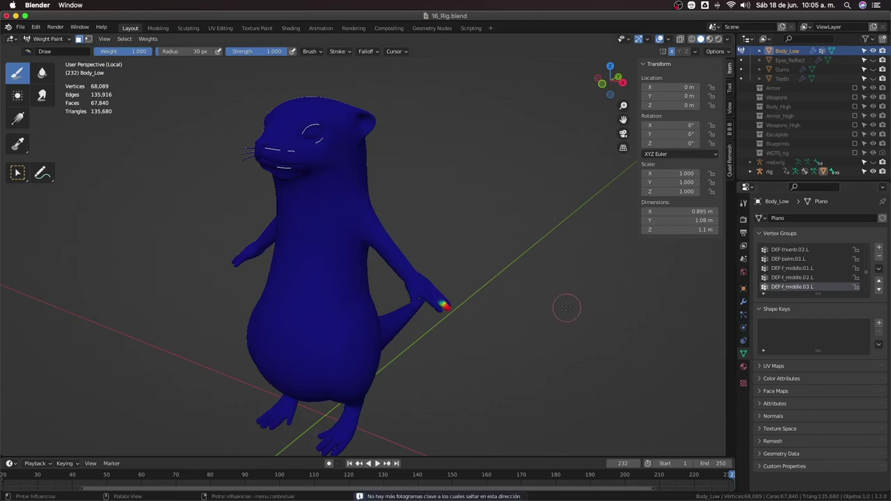
pyautogui.press('Tab')
pyautogui.hotkey('ctrl', 'Tab')
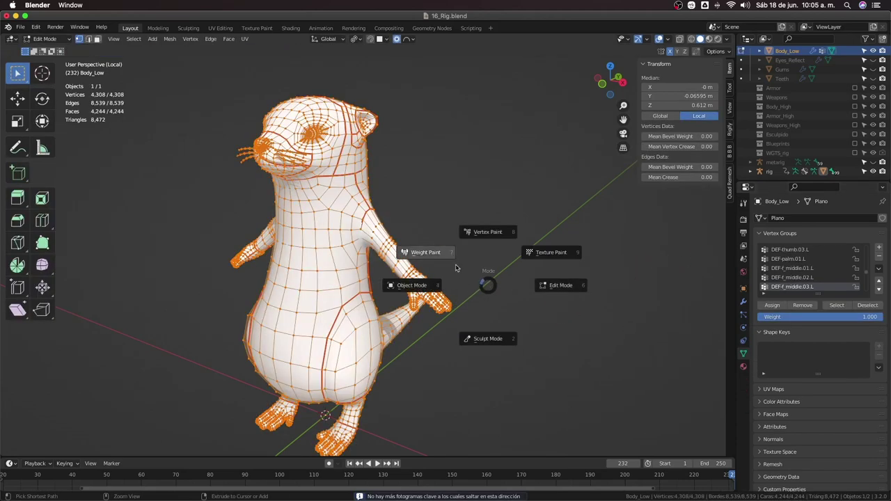
# Return the body to Object Mode, select the otter's rig and enter Pose Mode
pyautogui.click(456, 264)
pyautogui.moveTo(469, 262); pyautogui.dragTo(470, 282, button='middle')
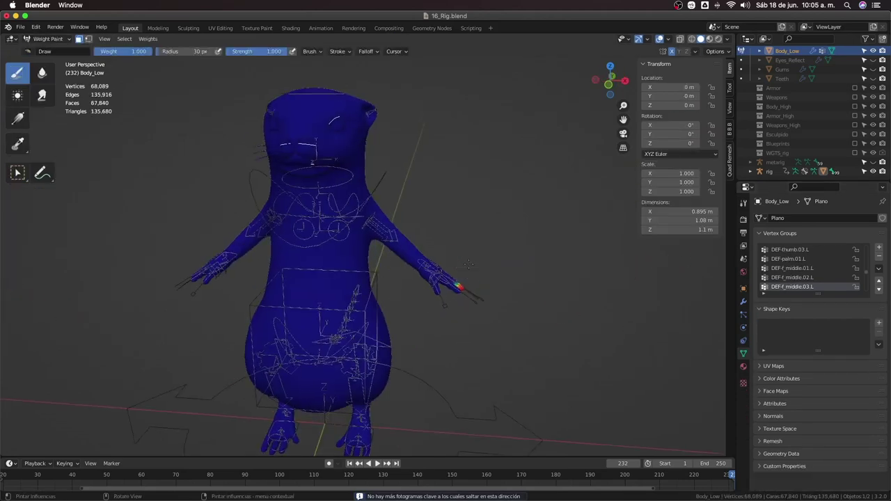
pyautogui.hotkey('ctrl', 'Tab')
pyautogui.click(409, 282)
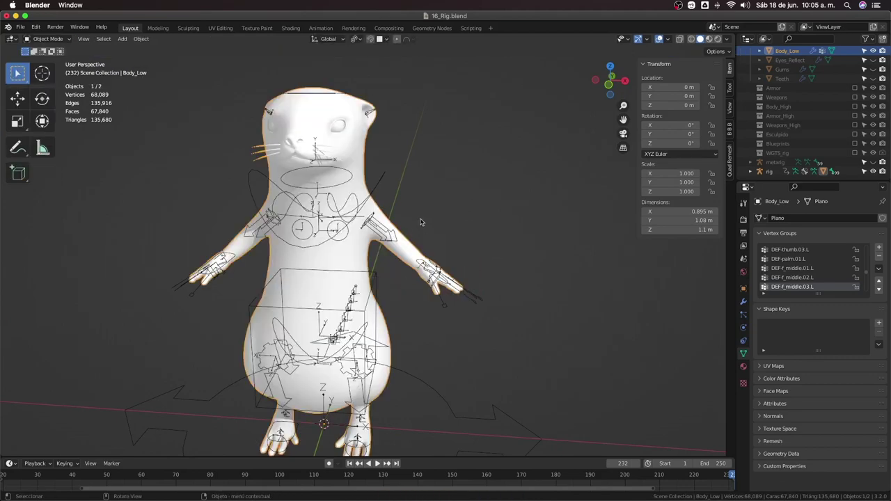
pyautogui.click(463, 305)
pyautogui.scroll(3, 466, 304)
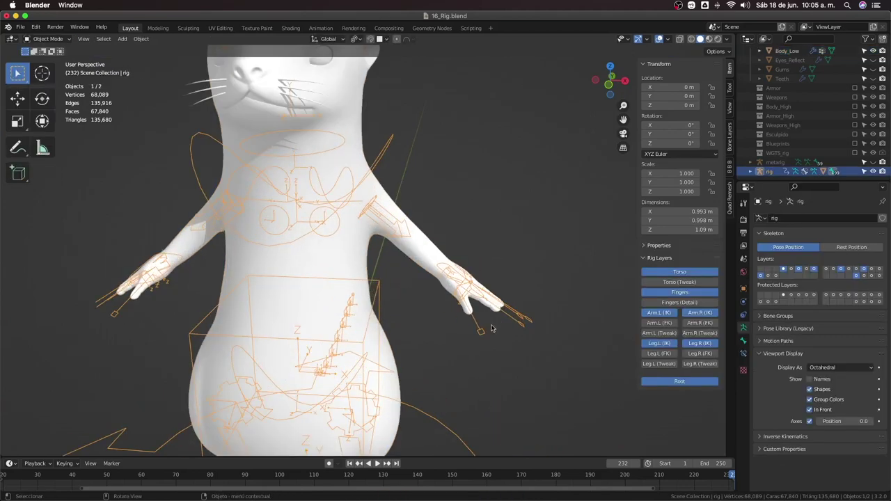
pyautogui.hotkey('ctrl', 'Tab')
# Box-select one hand's bones and start scaling them, then cancel
pyautogui.click(497, 338)
pyautogui.moveTo(555, 315); pyautogui.dragTo(524, 363)
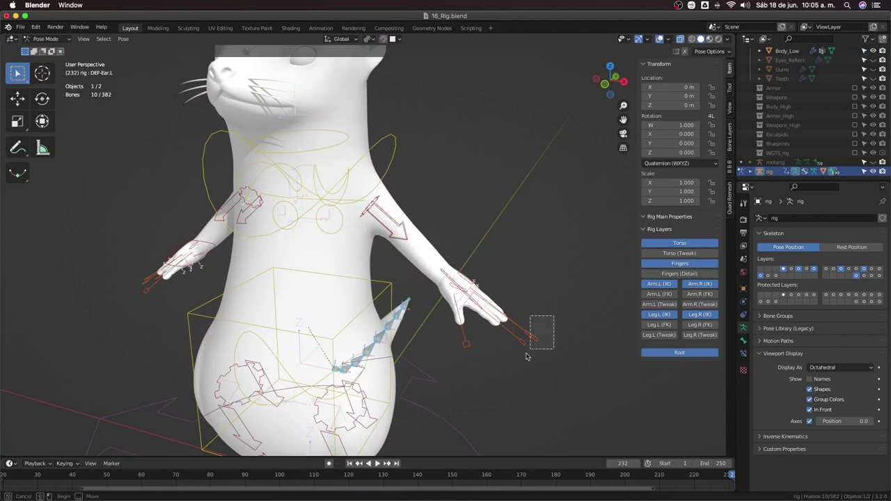
pyautogui.press('s')
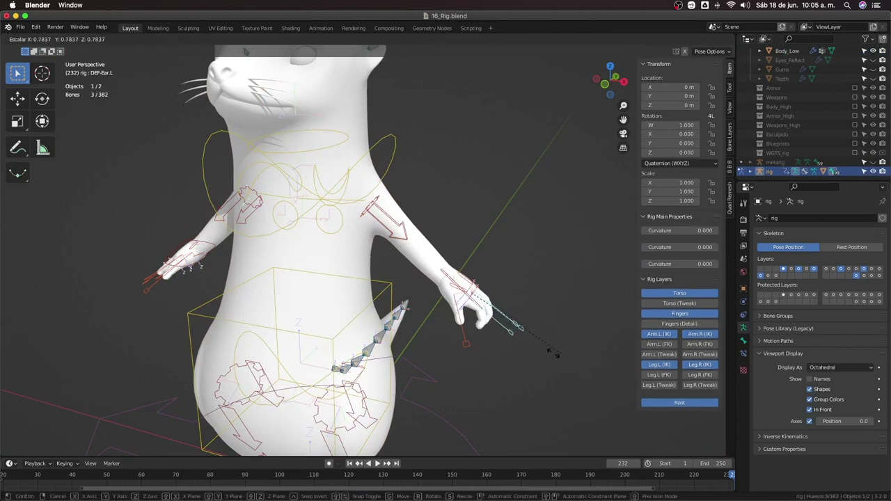
pyautogui.press('Escape')
# Select the head bone and rotate it back 37.6° from the right-side view
pyautogui.moveTo(522, 358); pyautogui.dragTo(353, 156, button='middle')
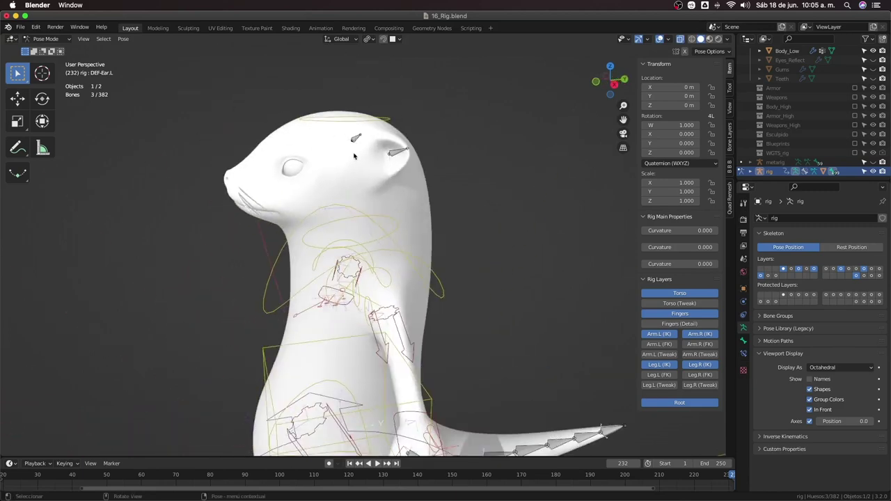
pyautogui.click(382, 120)
pyautogui.press('KP_3')
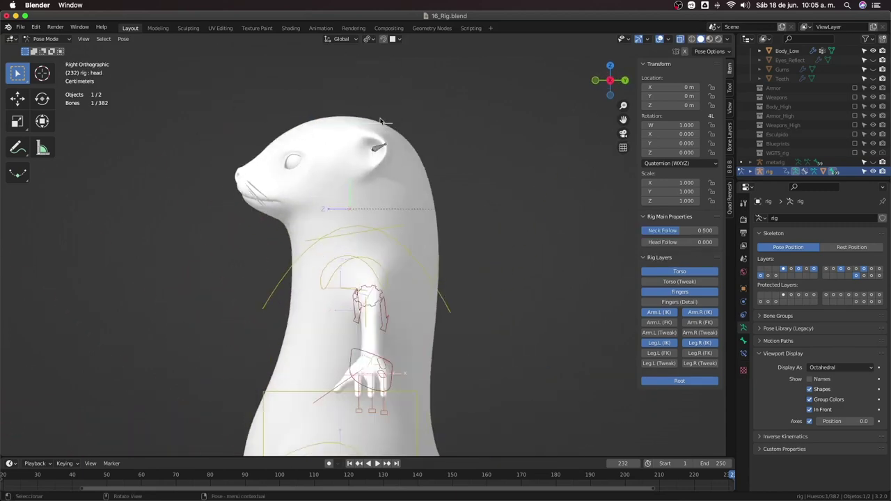
pyautogui.press('r')
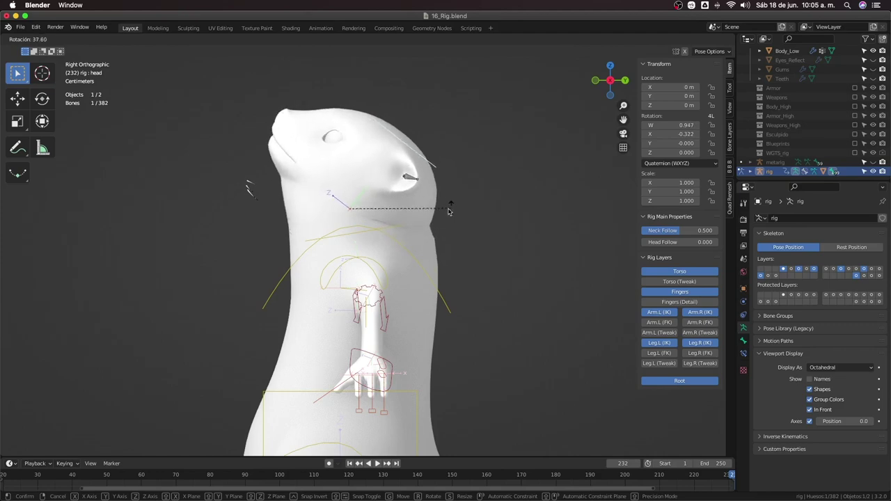
pyautogui.click(450, 212)
pyautogui.moveTo(449, 211); pyautogui.dragTo(470, 230, button='middle')
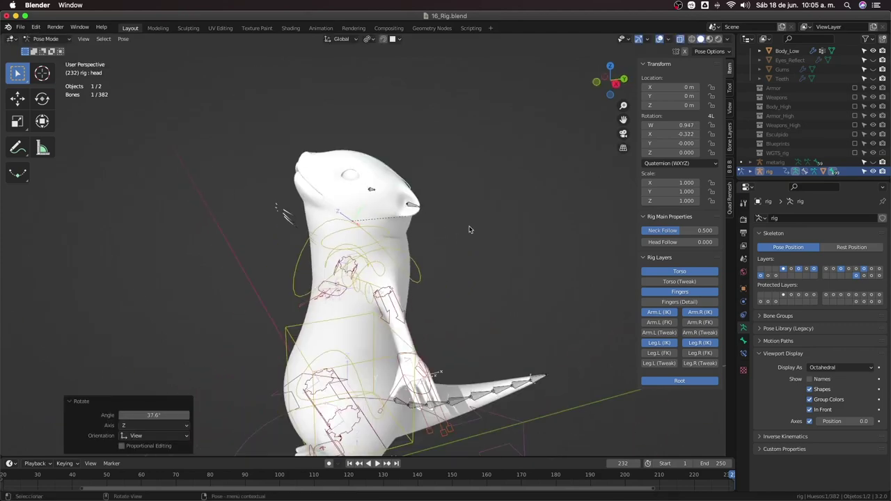
pyautogui.press('r')
pyautogui.press('Escape')
pyautogui.moveTo(432, 220)
pyautogui.mouseDown(button='middle')
pyautogui.moveTo(485, 216)
pyautogui.moveTo(419, 208)
pyautogui.moveTo(389, 223)
pyautogui.moveTo(400, 237)
pyautogui.moveTo(487, 223)
pyautogui.mouseUp(button='middle')
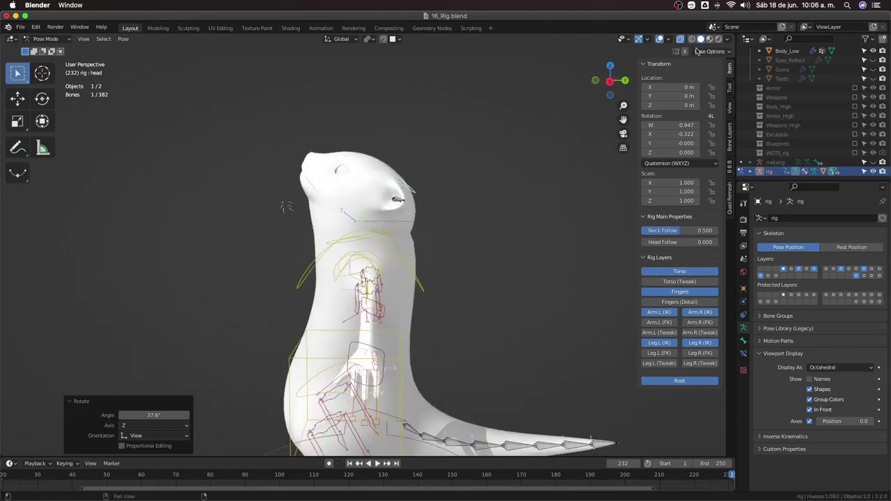
# Set the viewport shading colour to Texture to show the otter's fur
pyautogui.click(727, 42)
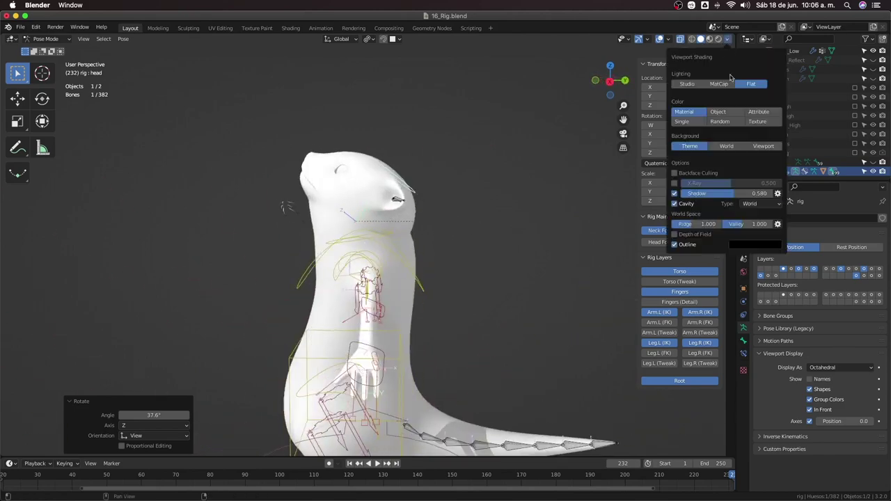
pyautogui.click(757, 122)
pyautogui.moveTo(541, 173)
pyautogui.mouseDown(button='middle')
pyautogui.moveTo(462, 200)
pyautogui.moveTo(534, 204)
pyautogui.moveTo(448, 210)
pyautogui.moveTo(411, 306)
pyautogui.moveTo(439, 240)
pyautogui.moveTo(425, 239)
pyautogui.mouseUp(button='middle')
pyautogui.scroll(3, 481, 213)
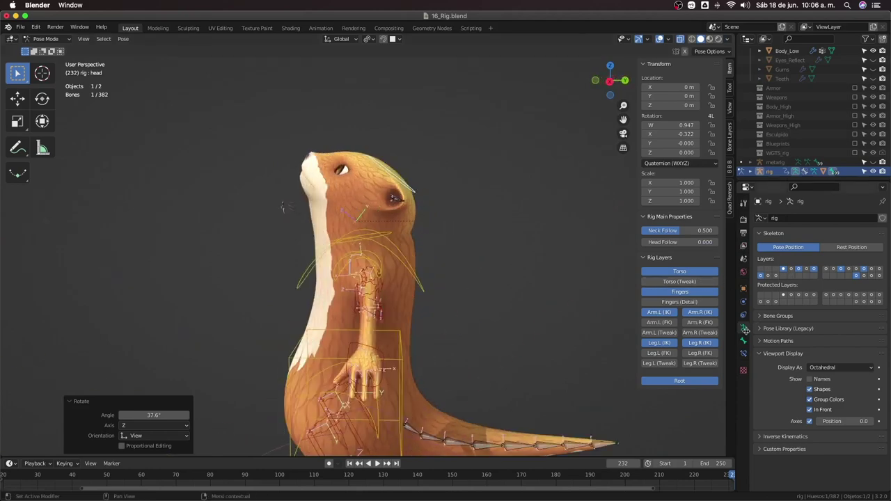
# Deselect the head bone and make Body_Low the active object in Object Mode
pyautogui.click(743, 355)
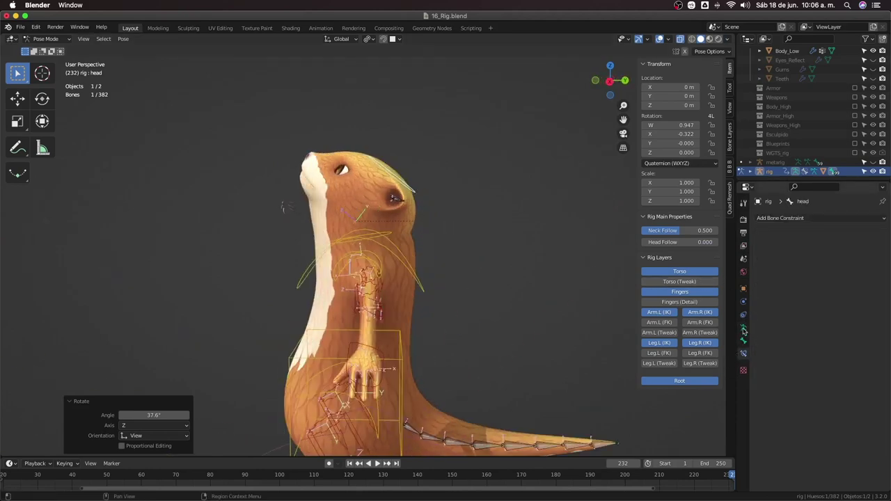
pyautogui.click(411, 238)
pyautogui.click(411, 239)
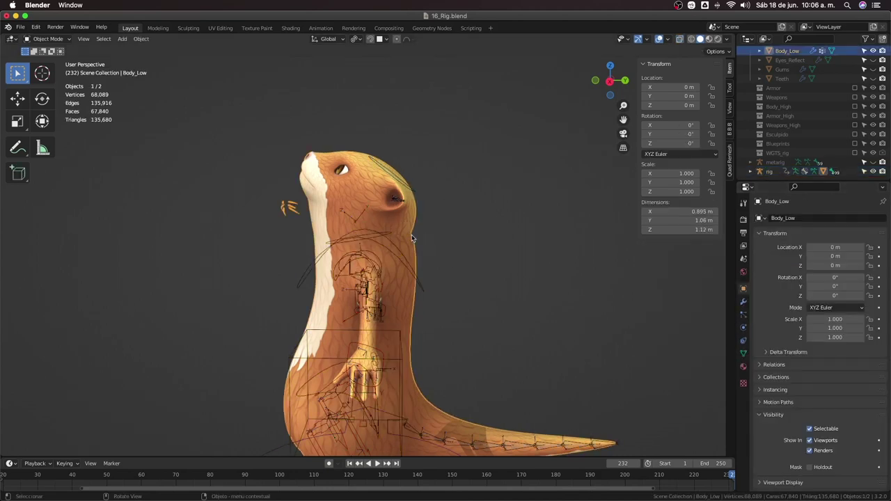
# Show Body_Low's vertex groups and put the body back into Weight Paint mode
pyautogui.click(743, 353)
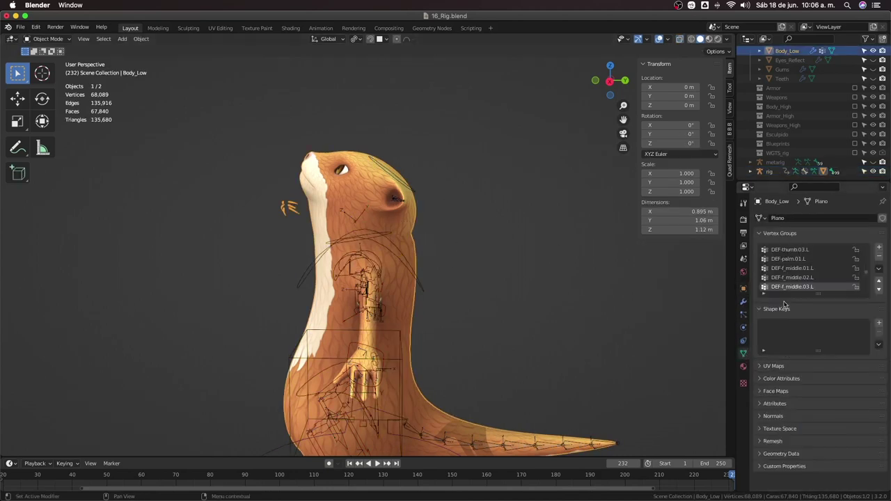
pyautogui.scroll(3, 798, 271)
pyautogui.scroll(2, 798, 268)
pyautogui.scroll(2, 798, 265)
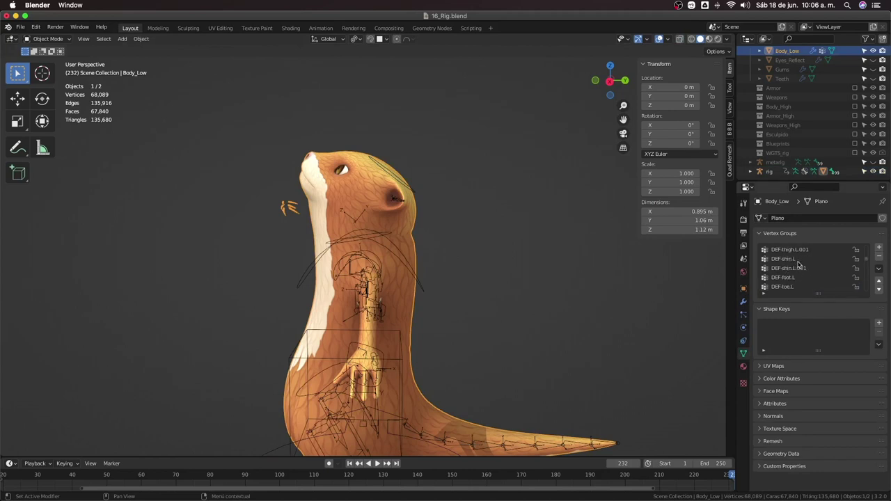
pyautogui.scroll(2, 799, 261)
pyautogui.scroll(2, 798, 258)
pyautogui.click(794, 253)
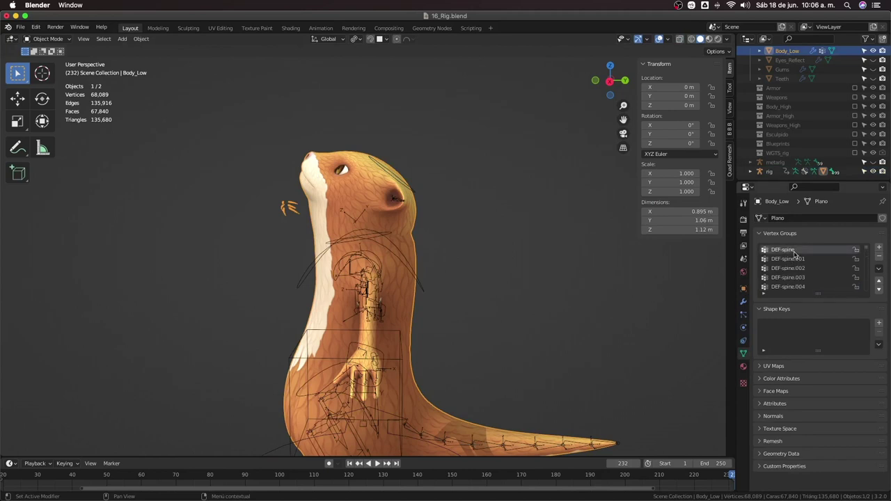
pyautogui.click(796, 259)
pyautogui.hotkey('ctrl', 'Tab')
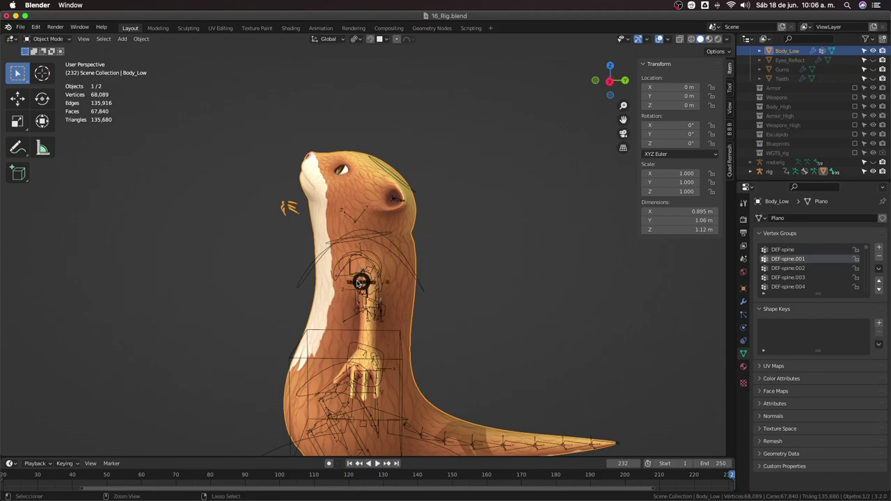
pyautogui.click(313, 256)
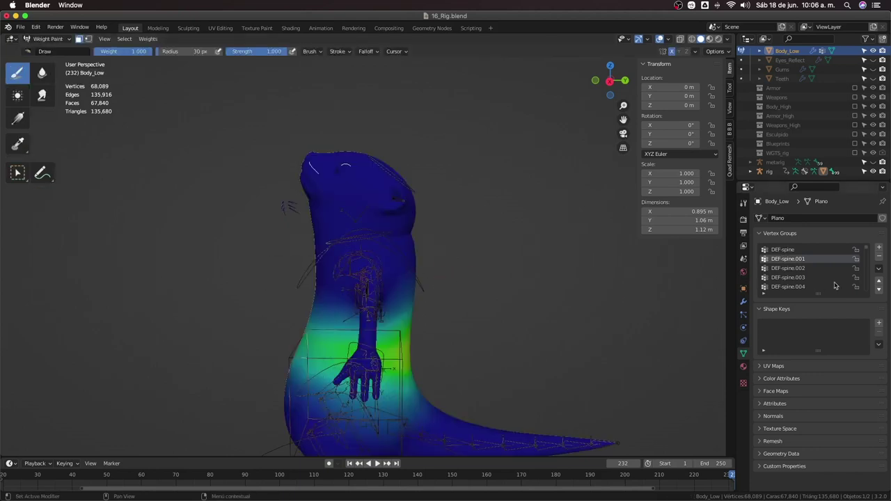
# Compare DEF-spine.003 to .006 weights, settle on DEF-spine.006 and enable vertex selection masking
pyautogui.click(806, 277)
pyautogui.scroll(-2, 806, 278)
pyautogui.click(794, 268)
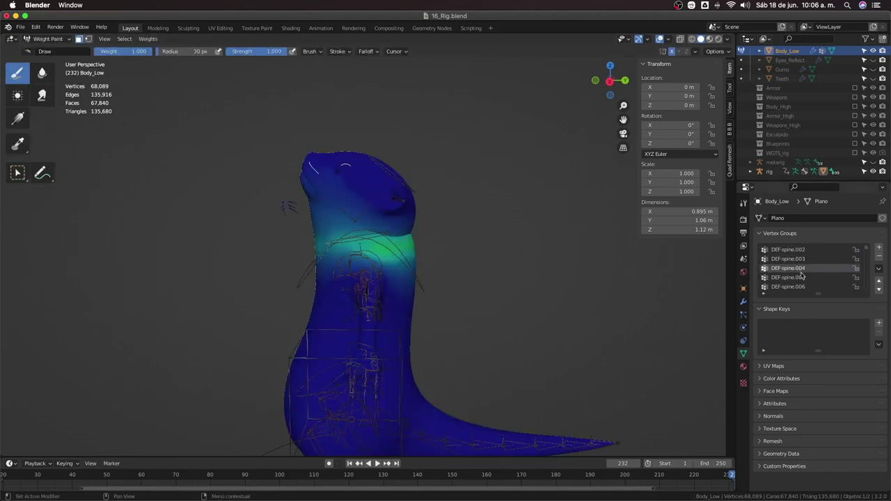
pyautogui.click(801, 278)
pyautogui.click(800, 287)
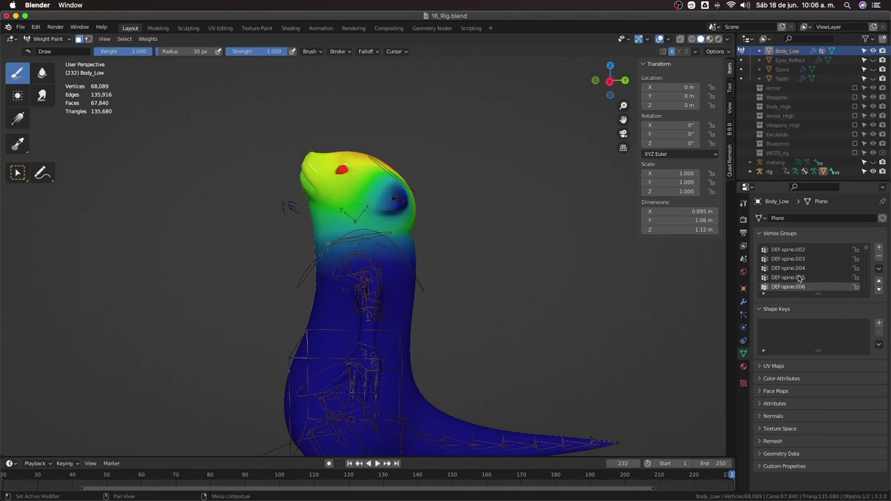
pyautogui.click(800, 277)
pyautogui.moveTo(390, 202)
pyautogui.mouseDown(button='middle')
pyautogui.moveTo(316, 193)
pyautogui.moveTo(389, 195)
pyautogui.mouseUp(button='middle')
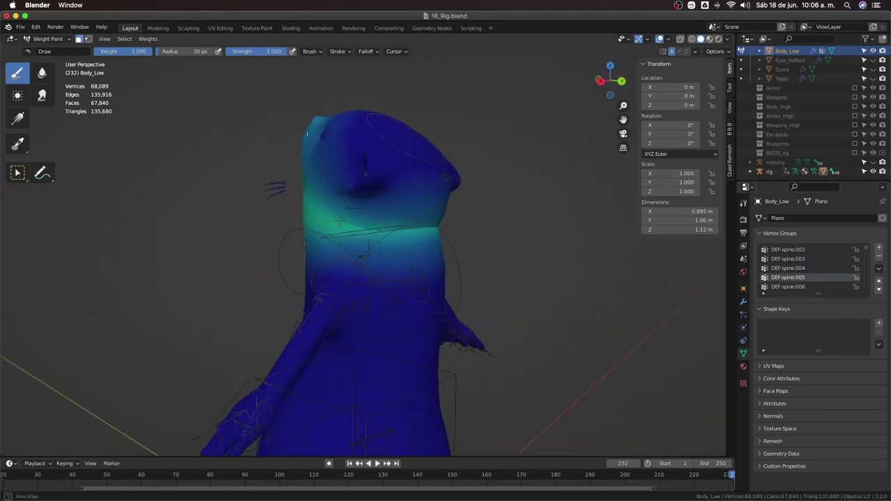
pyautogui.click(784, 287)
pyautogui.scroll(-1, 785, 289)
pyautogui.click(785, 287)
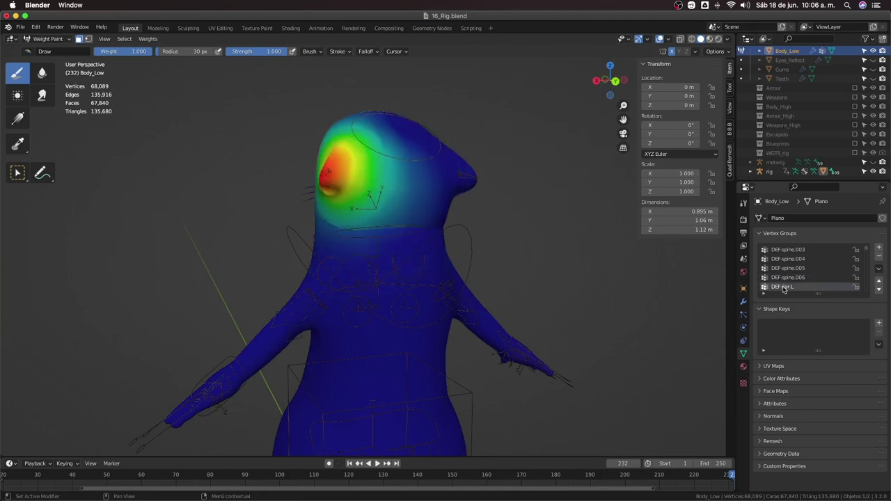
pyautogui.click(785, 277)
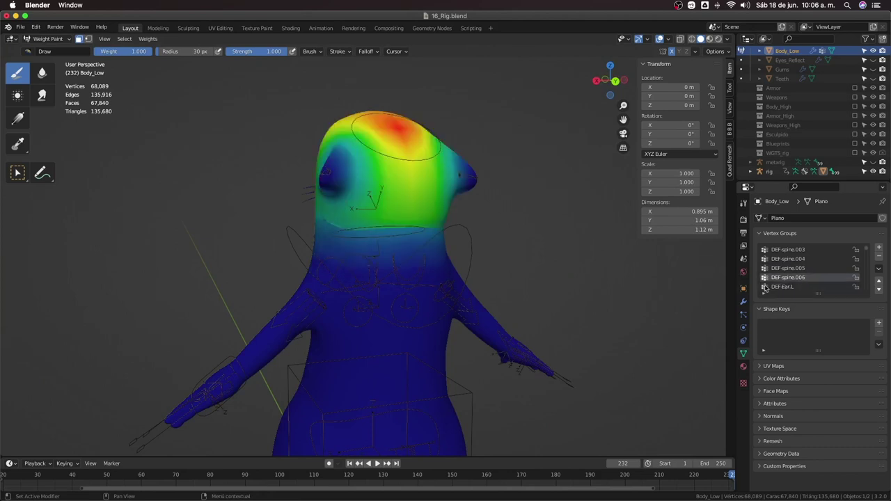
pyautogui.click(88, 39)
# Paint extra DEF-spine.006 weight onto the top of the head with the Add brush
pyautogui.moveTo(237, 178); pyautogui.dragTo(174, 125, button='middle')
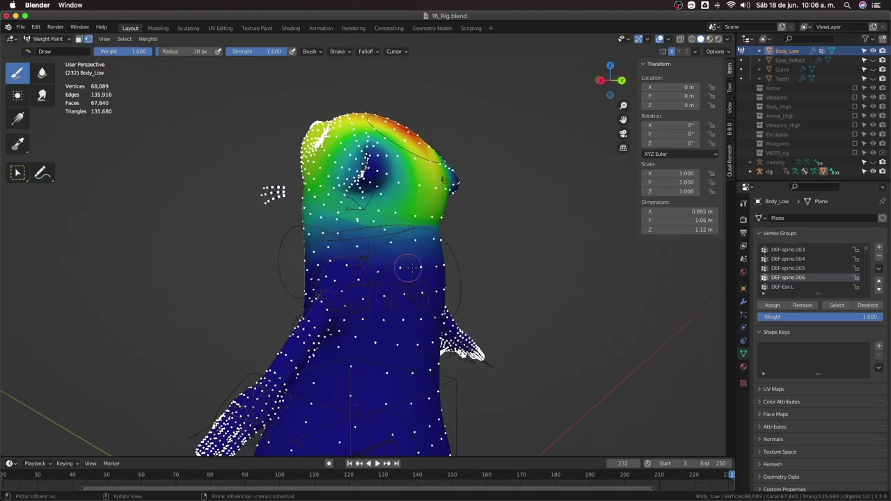
pyautogui.moveTo(409, 268); pyautogui.dragTo(418, 264, button='middle')
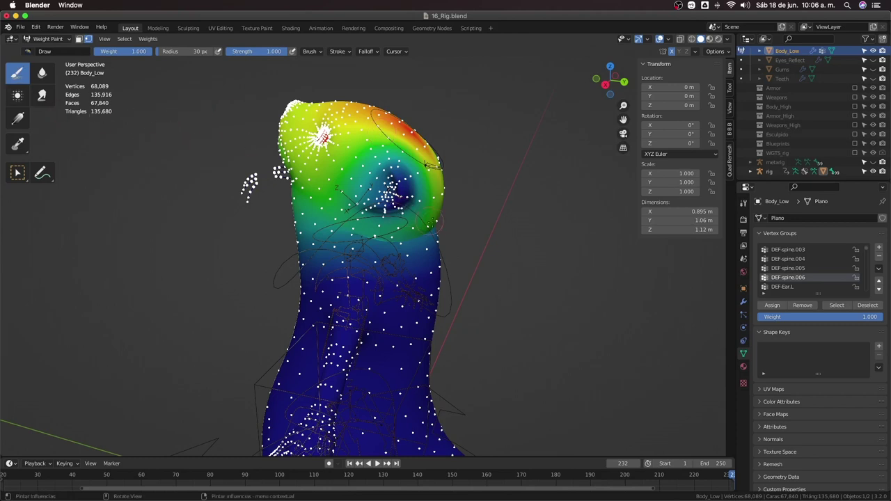
pyautogui.moveTo(446, 223); pyautogui.dragTo(477, 251, button='middle')
pyautogui.click(28, 52)
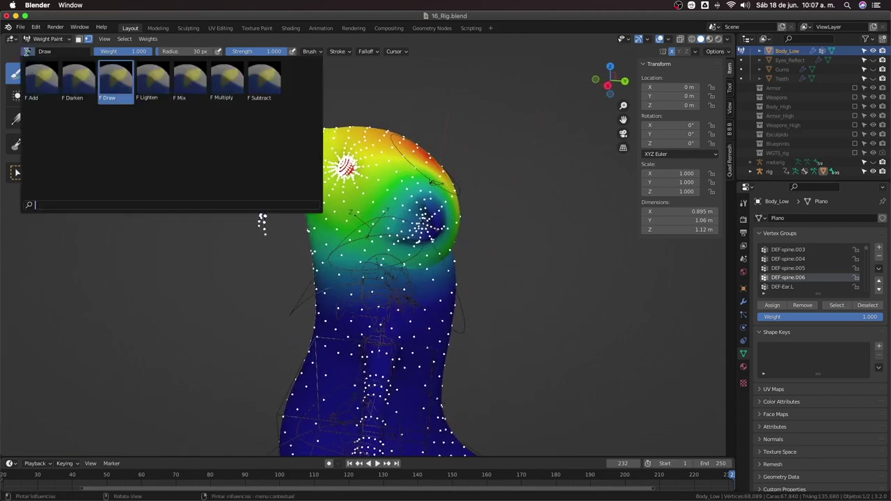
pyautogui.click(49, 88)
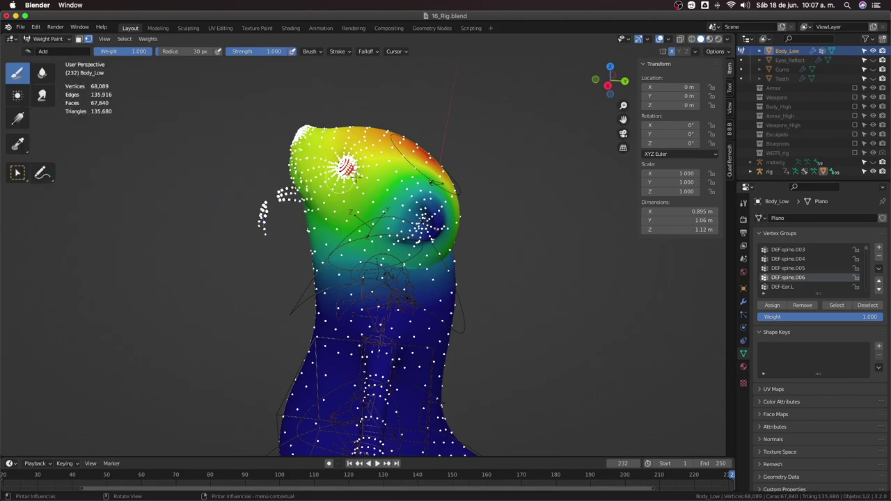
pyautogui.moveTo(334, 209); pyautogui.dragTo(362, 153, button='middle')
pyautogui.moveTo(362, 152); pyautogui.dragTo(396, 153)
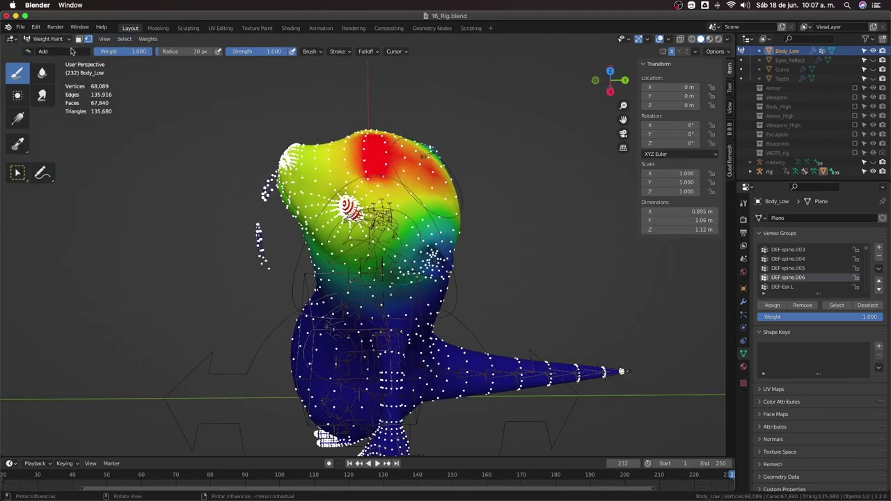
# Switch the brush preset to Subtract
pyautogui.click(29, 52)
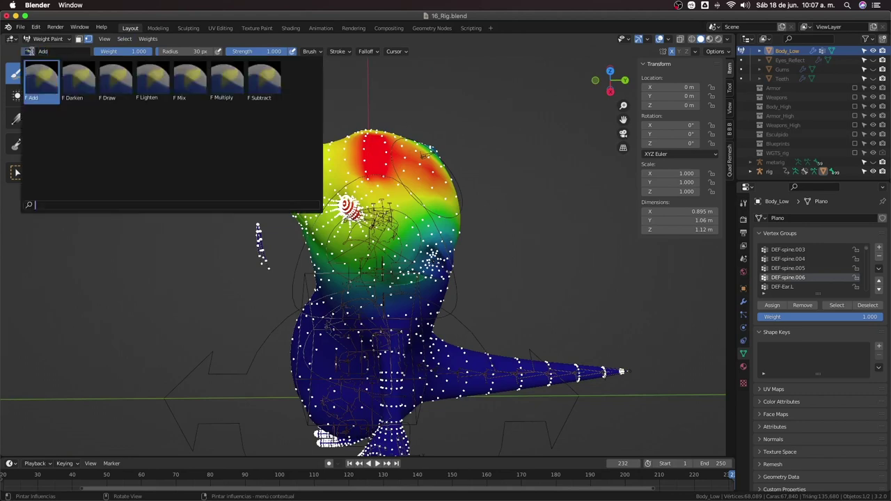
pyautogui.click(273, 91)
pyautogui.moveTo(362, 209); pyautogui.dragTo(403, 244, button='middle')
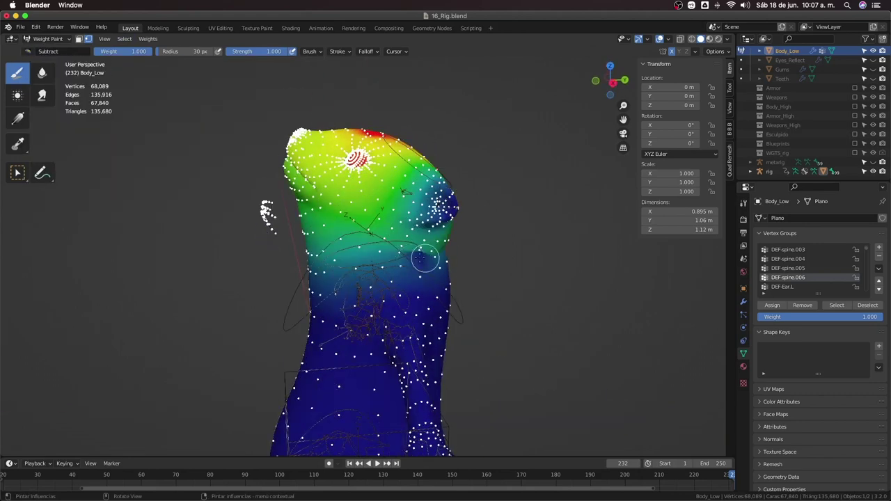
pyautogui.moveTo(445, 277); pyautogui.dragTo(426, 298, button='middle')
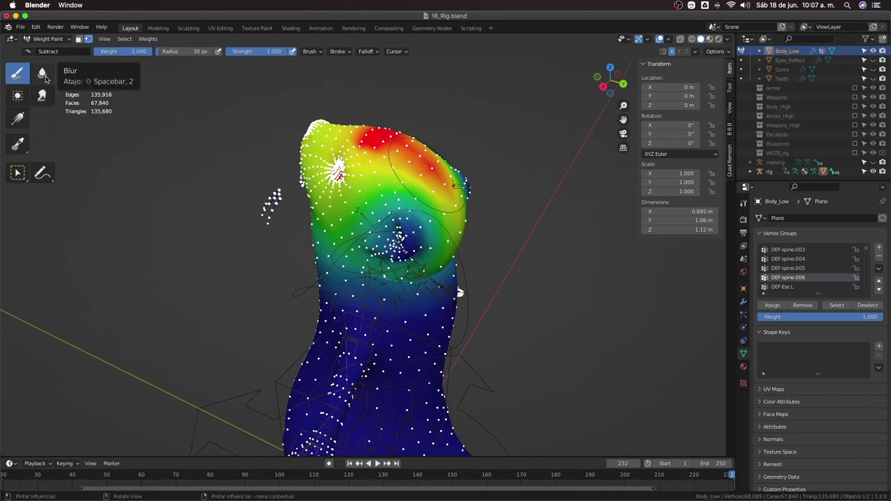
# Subtract weight from the neck below the head with a 65 px brush
pyautogui.moveTo(449, 279); pyautogui.dragTo(424, 274, button='middle')
pyautogui.press('f')
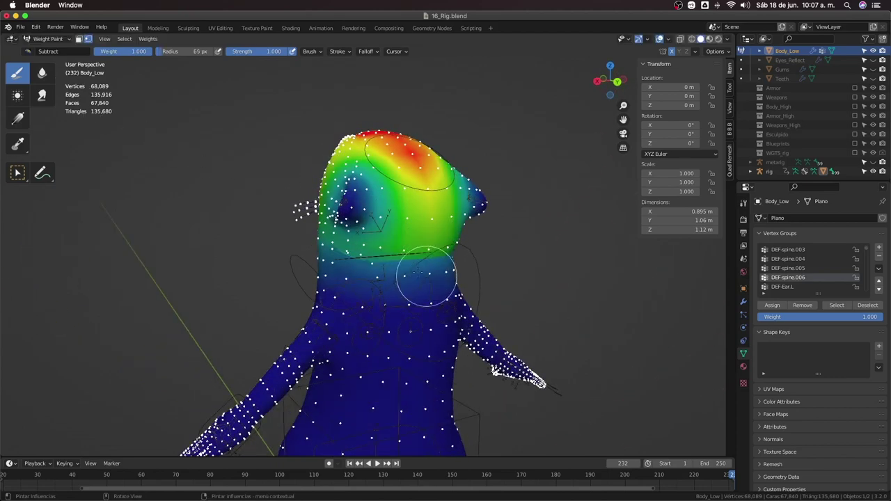
pyautogui.moveTo(404, 278)
pyautogui.mouseDown()
pyautogui.moveTo(423, 274)
pyautogui.moveTo(394, 273)
pyautogui.moveTo(375, 257)
pyautogui.moveTo(424, 255)
pyautogui.mouseUp()
pyautogui.moveTo(424, 255); pyautogui.dragTo(463, 264, button='middle')
# Smear the neck weights just below the head
pyautogui.moveTo(388, 255); pyautogui.dragTo(404, 273, button='middle')
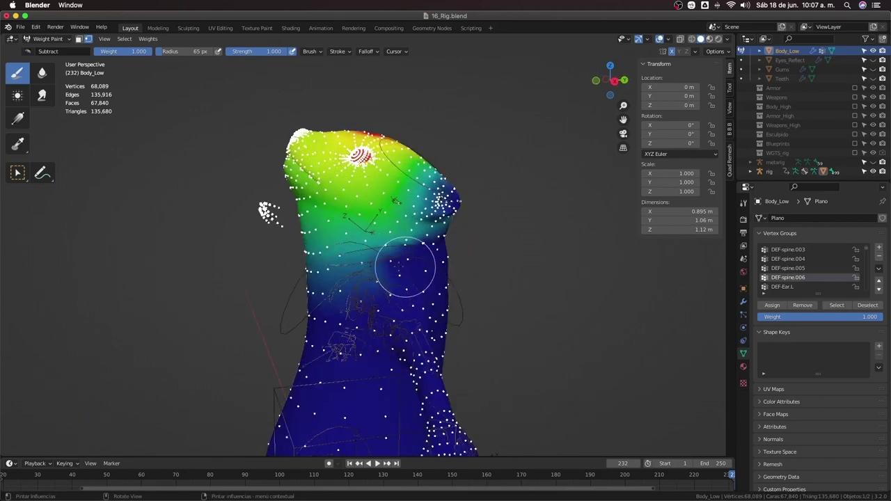
pyautogui.click(46, 95)
pyautogui.moveTo(444, 237); pyautogui.dragTo(412, 255, button='middle')
pyautogui.moveTo(452, 249); pyautogui.dragTo(413, 255)
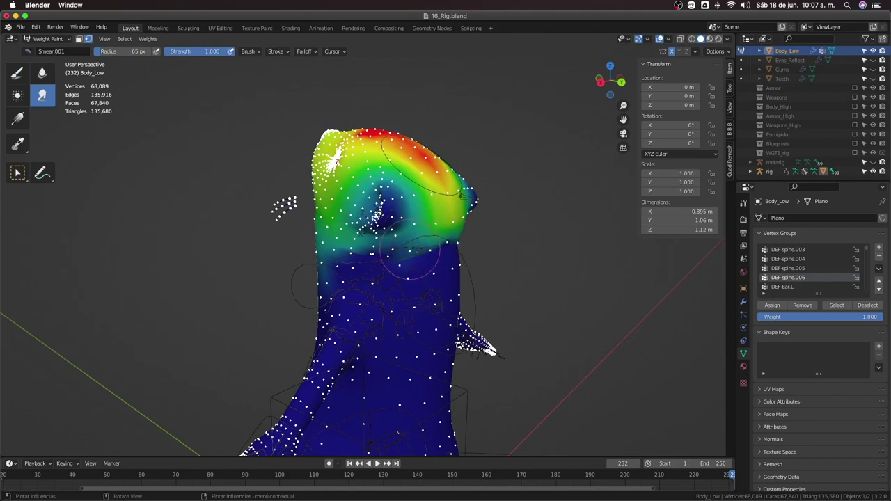
pyautogui.moveTo(403, 268)
pyautogui.mouseDown(button='middle')
pyautogui.moveTo(507, 259)
pyautogui.moveTo(413, 273)
pyautogui.mouseUp(button='middle')
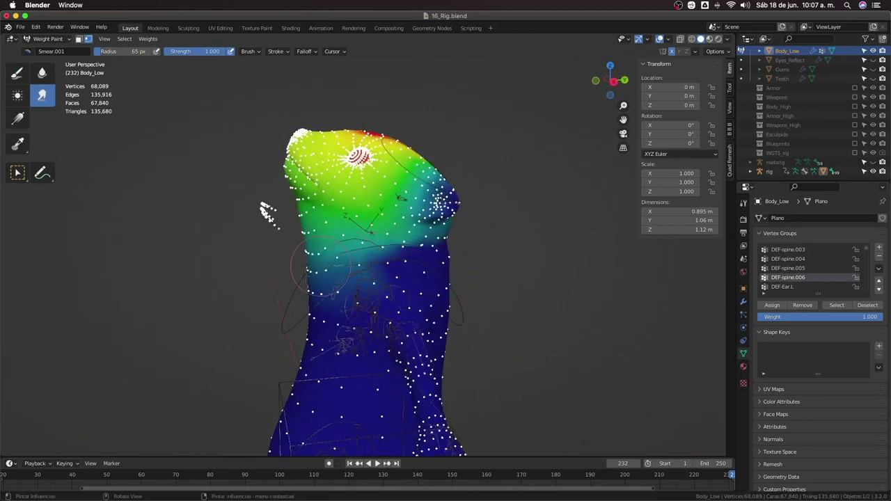
pyautogui.moveTo(320, 268); pyautogui.dragTo(362, 272, button='middle')
pyautogui.moveTo(379, 158); pyautogui.dragTo(358, 162, button='middle')
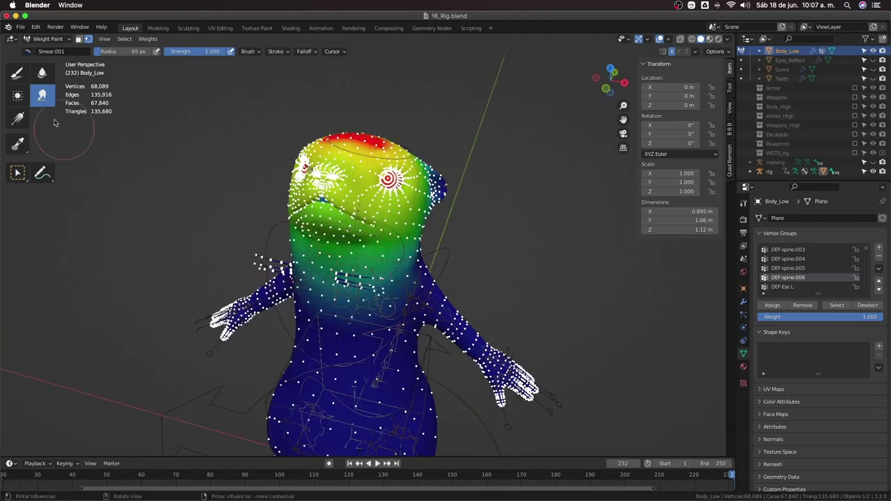
# Switch to the Blur tool, then hide overlays to view the textured otter
pyautogui.click(18, 72)
pyautogui.click(42, 73)
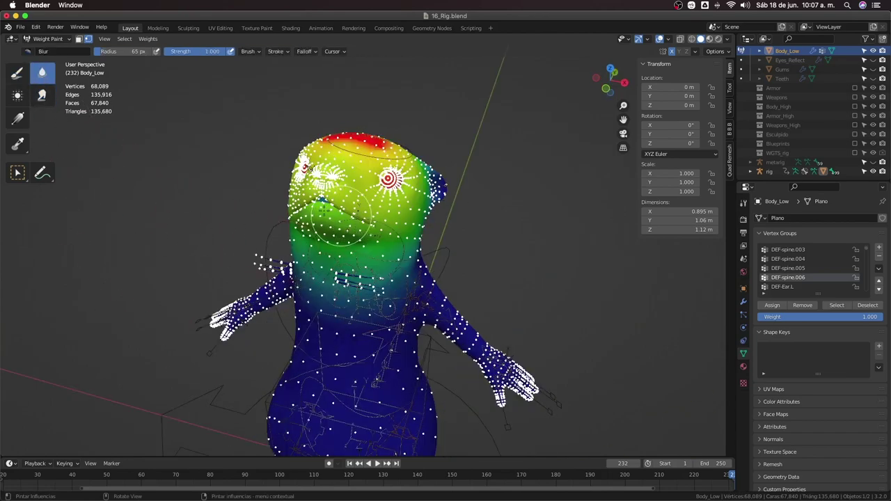
pyautogui.moveTo(390, 208)
pyautogui.mouseDown(button='middle')
pyautogui.moveTo(370, 167)
pyautogui.moveTo(366, 195)
pyautogui.moveTo(362, 174)
pyautogui.mouseUp(button='middle')
pyautogui.press('f')
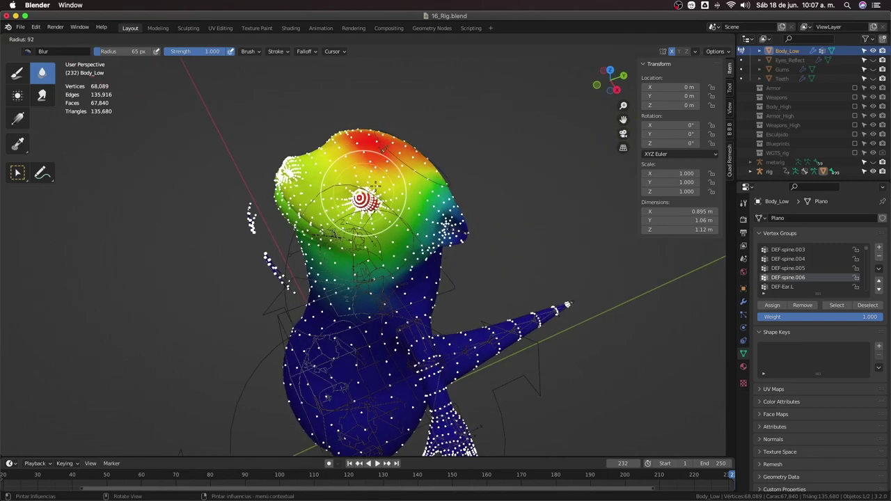
pyautogui.press('Escape')
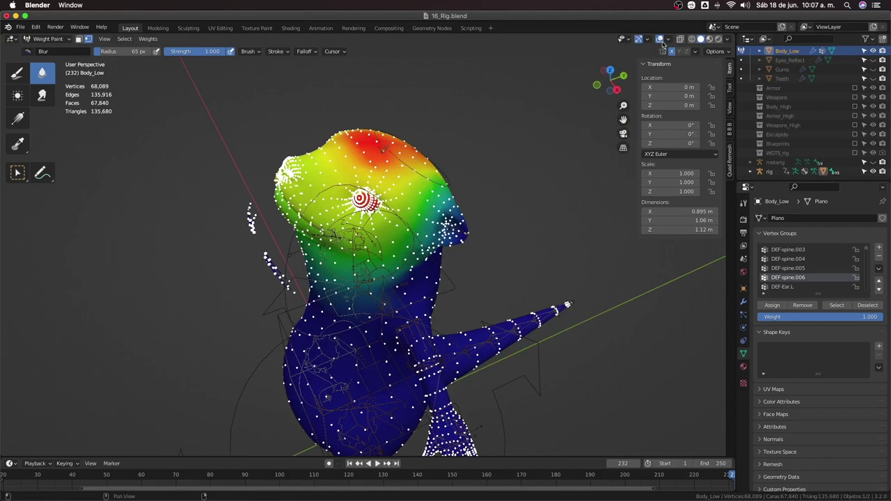
pyautogui.click(660, 40)
pyautogui.moveTo(543, 111)
pyautogui.mouseDown(button='middle')
pyautogui.moveTo(357, 199)
pyautogui.moveTo(268, 230)
pyautogui.moveTo(295, 223)
pyautogui.moveTo(279, 234)
pyautogui.moveTo(287, 222)
pyautogui.mouseUp(button='middle')
# Enter Edit Mode, clear the selection and pick a single vertex on the head
pyautogui.press('Tab')
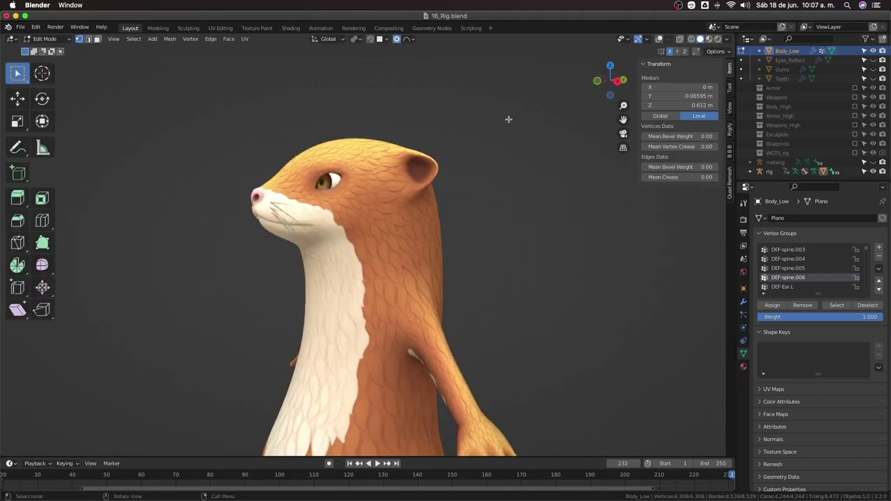
pyautogui.press('Tab')
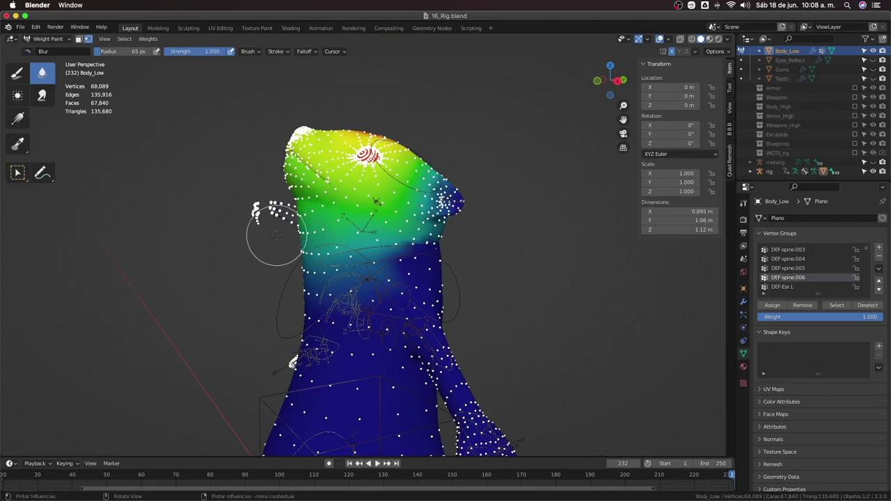
pyautogui.press('Tab')
pyautogui.hotkey('alt', 'a')
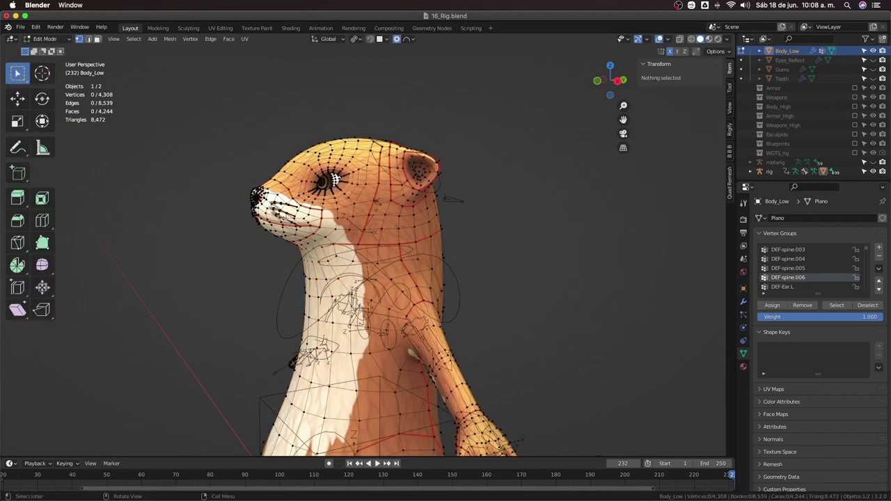
pyautogui.click(335, 180)
pyautogui.scroll(5, 335, 180)
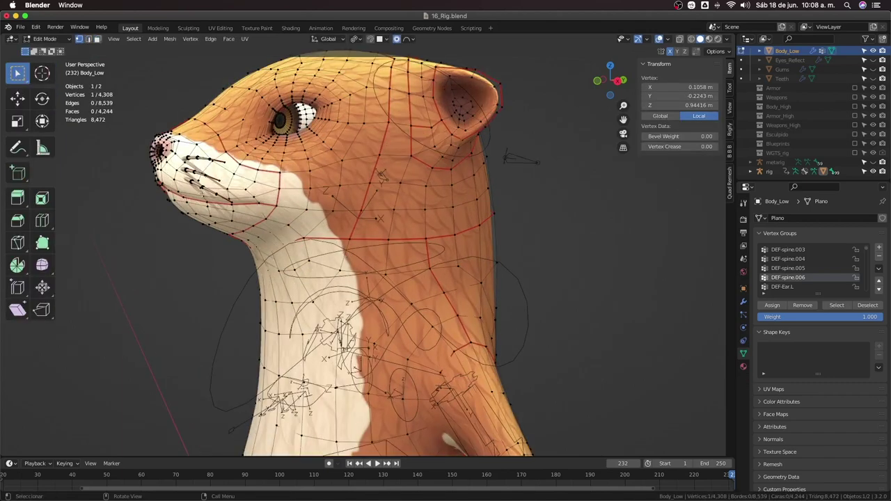
# Select all whiskers with L and assign them to DEF-spine.006 at weight 1.0
pyautogui.press('l')
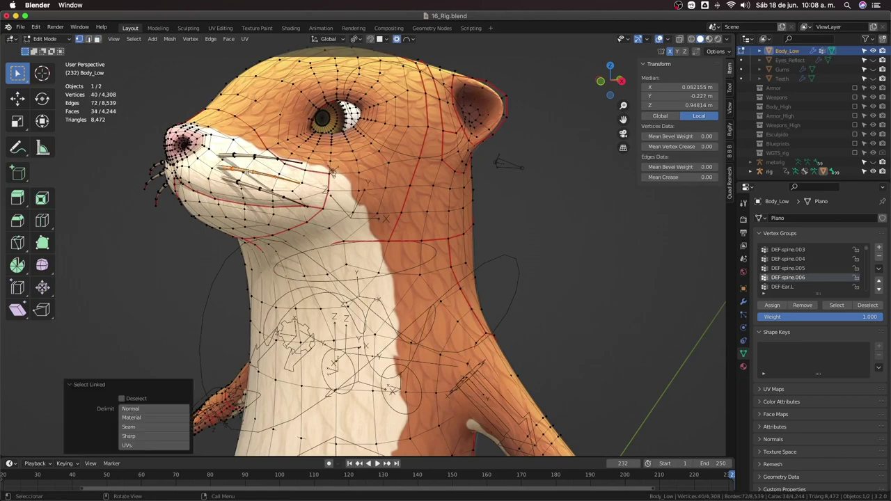
pyautogui.press('l')
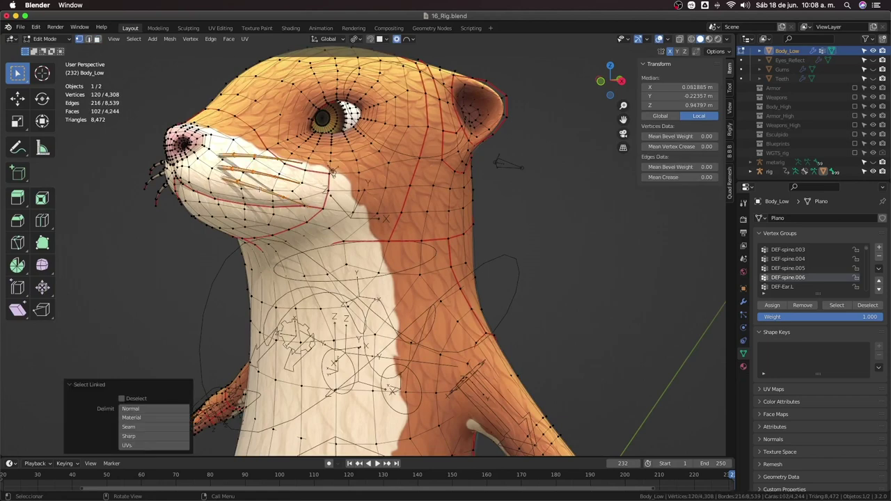
pyautogui.press('l')
pyautogui.moveTo(160, 183); pyautogui.dragTo(174, 185, button='middle')
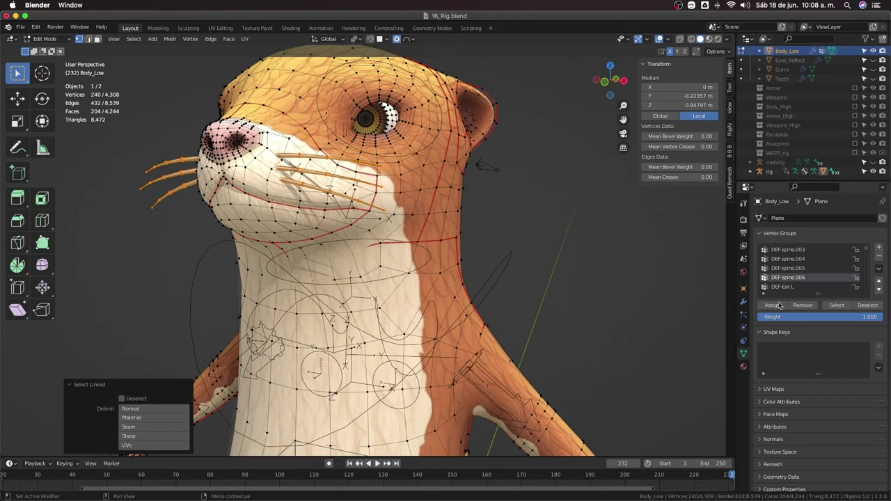
pyautogui.click(780, 308)
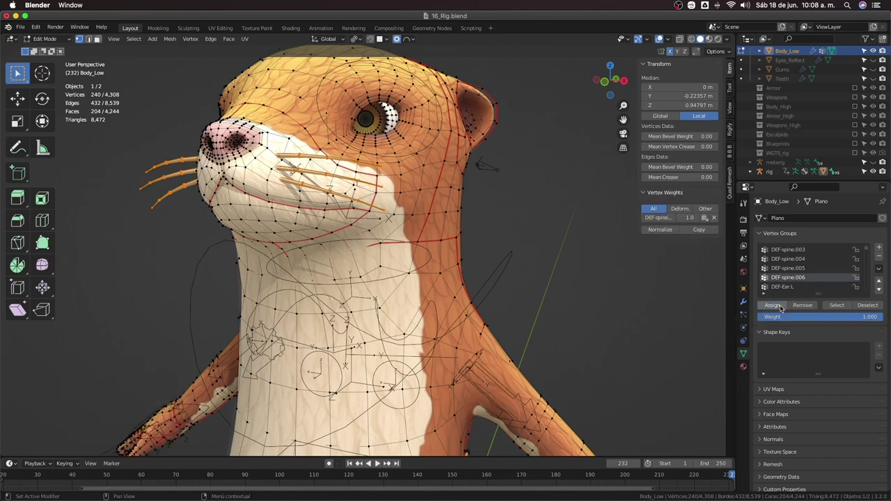
pyautogui.moveTo(487, 252); pyautogui.dragTo(473, 250, button='middle')
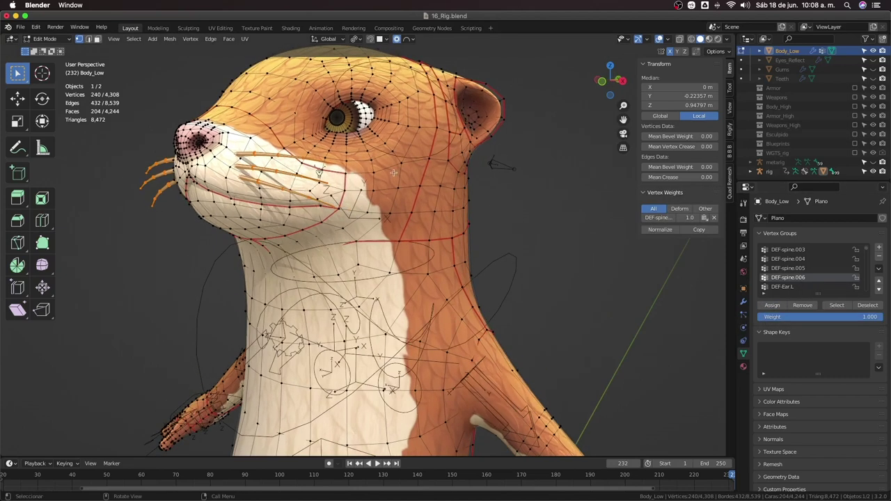
pyautogui.moveTo(317, 171); pyautogui.dragTo(492, 188, button='middle')
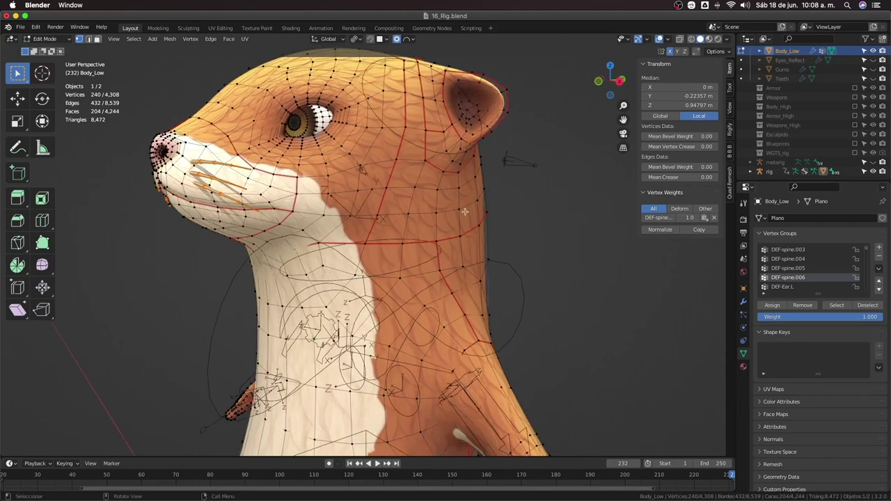
pyautogui.hotkey('ctrl', 'Tab')
# Select a head vertex and read its weights: spine.005 0.060, spine.006 0.539, Ear.L 0.341
pyautogui.moveTo(462, 211)
pyautogui.mouseDown(button='middle')
pyautogui.moveTo(412, 240)
pyautogui.moveTo(487, 250)
pyautogui.mouseUp(button='middle')
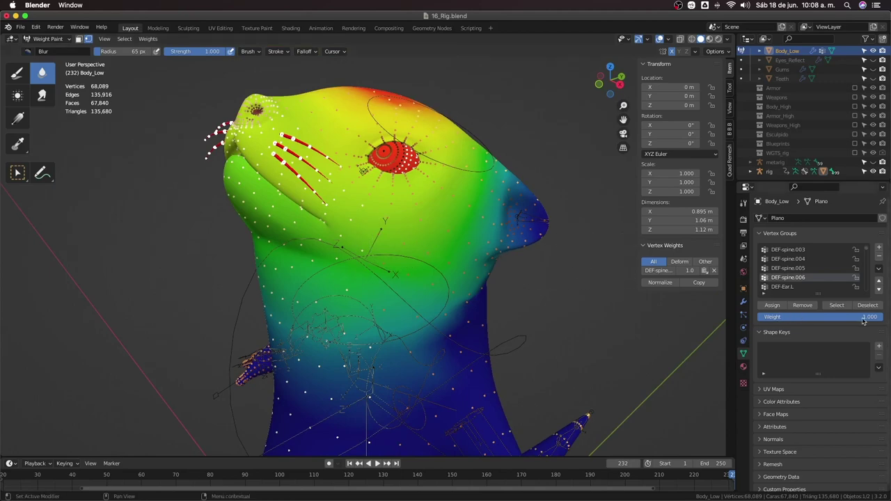
pyautogui.moveTo(515, 227); pyautogui.dragTo(432, 219, button='middle')
pyautogui.hotkey('ctrl', 'Tab')
pyautogui.click(426, 218)
pyautogui.press('Tab')
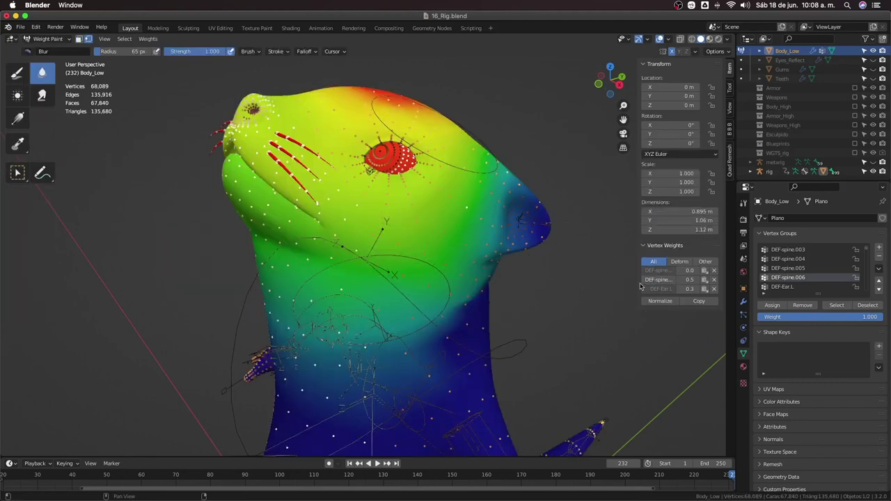
pyautogui.moveTo(639, 285); pyautogui.dragTo(574, 282)
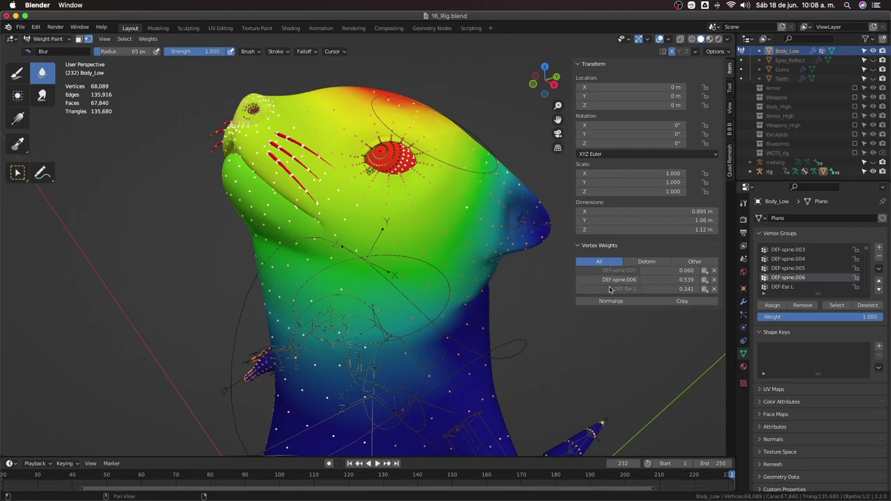
pyautogui.moveTo(557, 299)
pyautogui.mouseDown(button='middle')
pyautogui.moveTo(461, 282)
pyautogui.moveTo(394, 247)
pyautogui.moveTo(437, 259)
pyautogui.moveTo(398, 249)
pyautogui.mouseUp(button='middle')
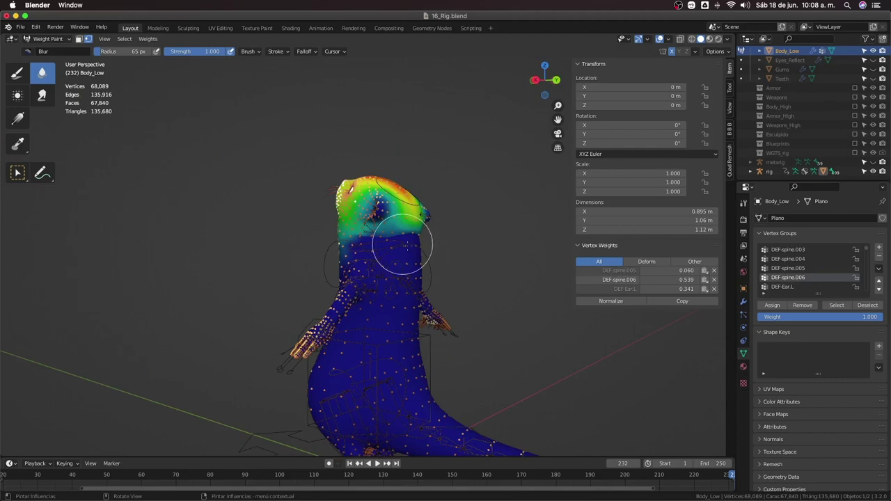
# Make DEF-spine.005 the active group and blur its weights across the neck
pyautogui.click(808, 269)
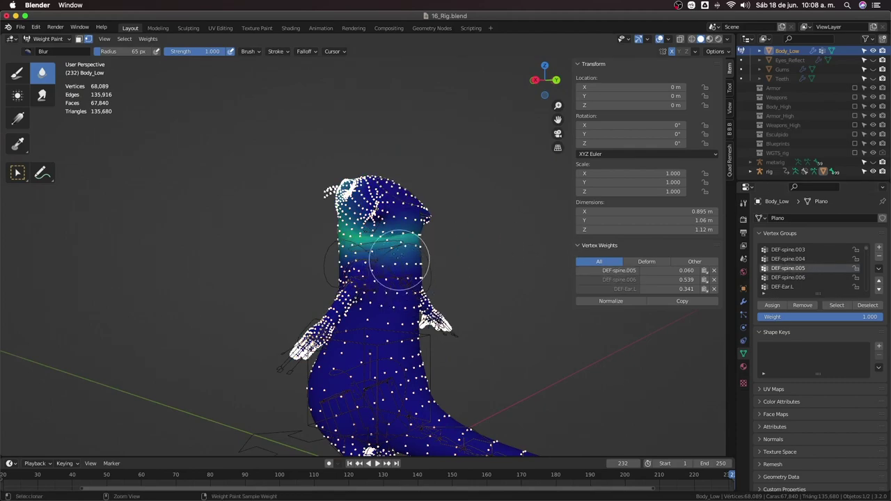
pyautogui.scroll(-3, 393, 268)
pyautogui.scroll(4, 408, 229)
pyautogui.scroll(3, 408, 229)
pyautogui.moveTo(408, 228); pyautogui.dragTo(332, 360, button='middle')
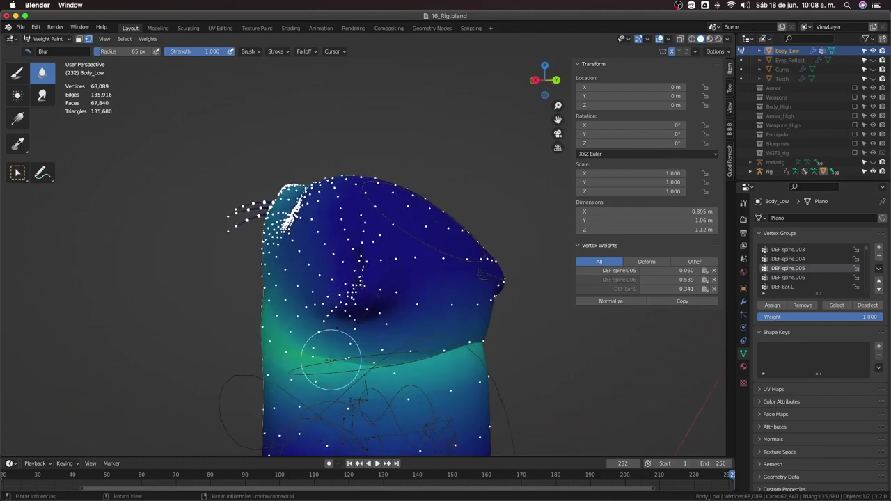
pyautogui.moveTo(451, 345); pyautogui.dragTo(278, 348)
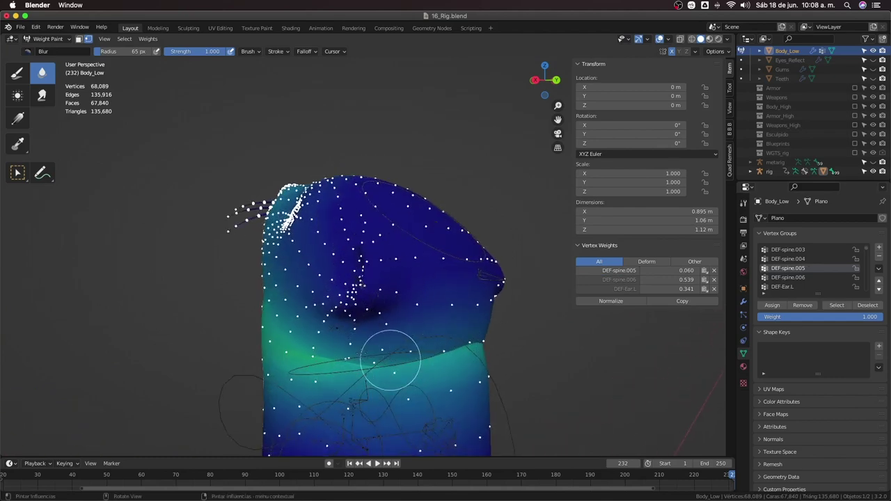
pyautogui.moveTo(240, 411)
pyautogui.mouseDown(button='middle')
pyautogui.moveTo(413, 333)
pyautogui.moveTo(400, 336)
pyautogui.moveTo(276, 179)
pyautogui.mouseUp(button='middle')
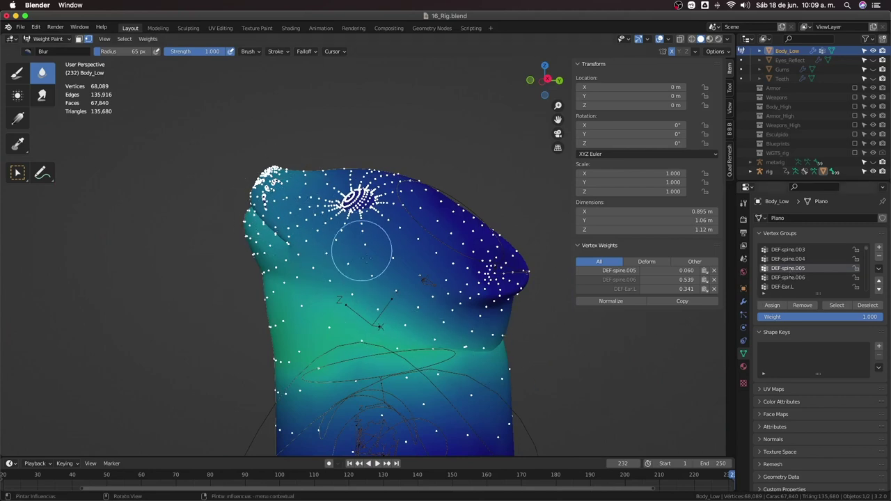
# Switch to the Draw tool with the Subtract brush and remove weight from the head top
pyautogui.click(31, 52)
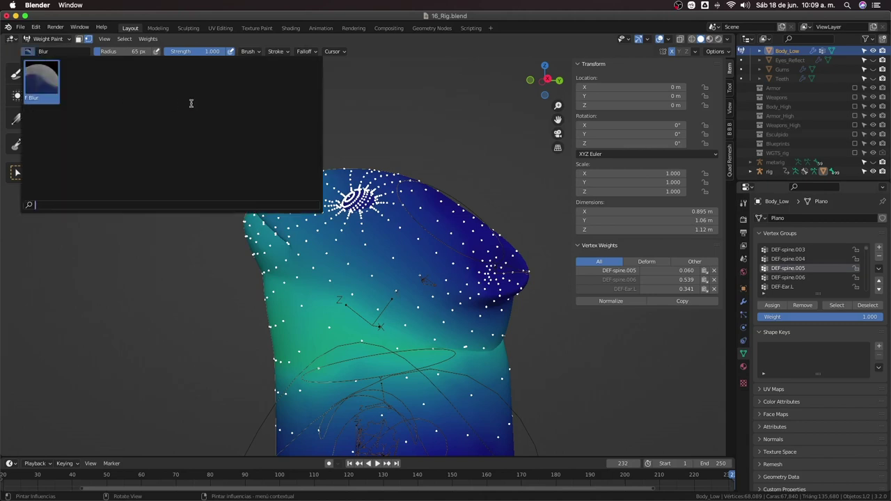
pyautogui.click(48, 103)
pyautogui.click(15, 74)
pyautogui.click(28, 52)
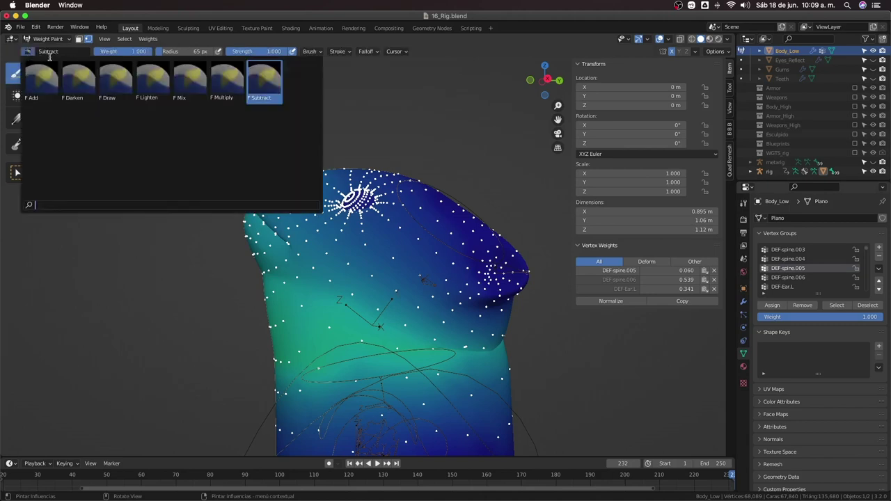
pyautogui.click(265, 85)
pyautogui.moveTo(299, 209); pyautogui.dragTo(352, 229, button='middle')
pyautogui.moveTo(352, 230)
pyautogui.mouseDown()
pyautogui.moveTo(327, 222)
pyautogui.moveTo(327, 184)
pyautogui.moveTo(261, 189)
pyautogui.moveTo(277, 227)
pyautogui.moveTo(269, 243)
pyautogui.moveTo(299, 245)
pyautogui.mouseUp()
# Subtract more DEF-spine.005 weight across the upper and lower head
pyautogui.moveTo(300, 245); pyautogui.dragTo(328, 275, button='middle')
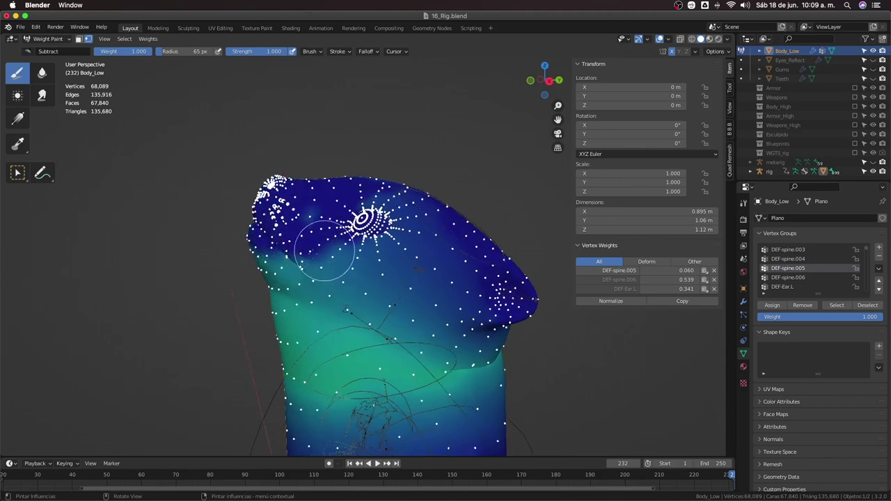
pyautogui.moveTo(328, 275)
pyautogui.mouseDown()
pyautogui.moveTo(275, 259)
pyautogui.moveTo(292, 230)
pyautogui.moveTo(358, 219)
pyautogui.moveTo(338, 314)
pyautogui.moveTo(434, 199)
pyautogui.moveTo(293, 265)
pyautogui.moveTo(393, 275)
pyautogui.moveTo(429, 265)
pyautogui.moveTo(376, 237)
pyautogui.moveTo(369, 208)
pyautogui.moveTo(449, 289)
pyautogui.moveTo(418, 306)
pyautogui.mouseUp()
pyautogui.moveTo(417, 306); pyautogui.dragTo(378, 202, button='middle')
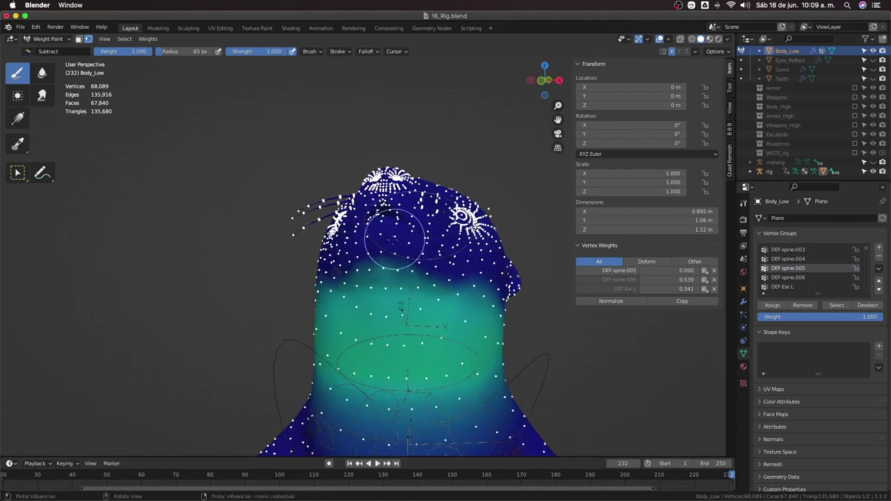
pyautogui.moveTo(438, 261); pyautogui.dragTo(423, 256, button='middle')
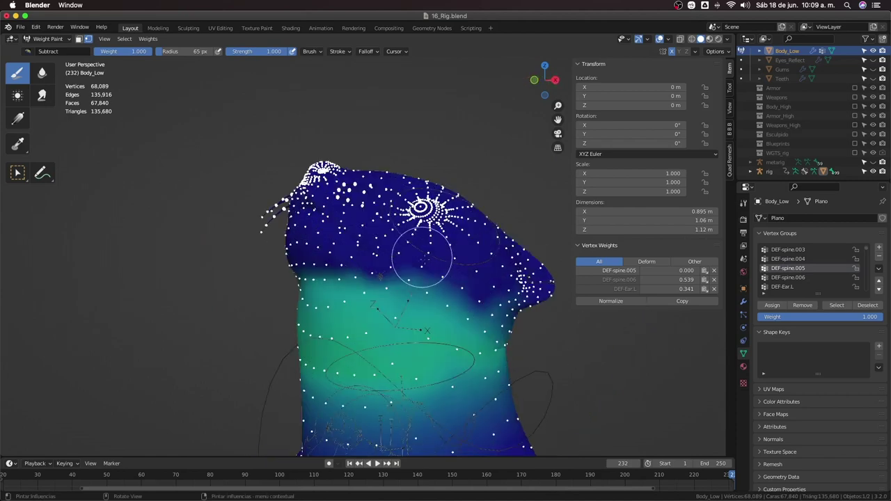
pyautogui.moveTo(508, 279); pyautogui.dragTo(354, 269, button='middle')
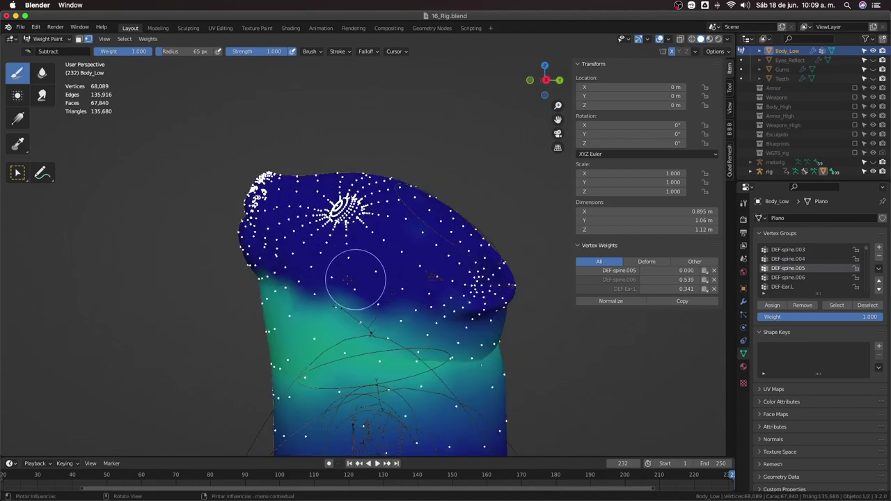
pyautogui.moveTo(375, 301); pyautogui.dragTo(465, 298)
# Clear the remaining weight below the eye and on the face, ending in Front Orthographic
pyautogui.moveTo(439, 232); pyautogui.dragTo(455, 239, button='middle')
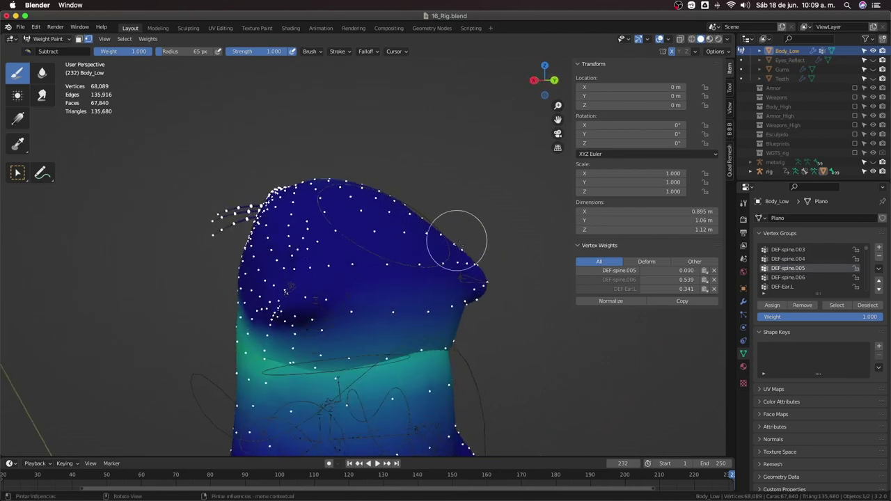
pyautogui.moveTo(386, 292); pyautogui.dragTo(479, 283, button='middle')
pyautogui.moveTo(319, 244); pyautogui.dragTo(397, 262)
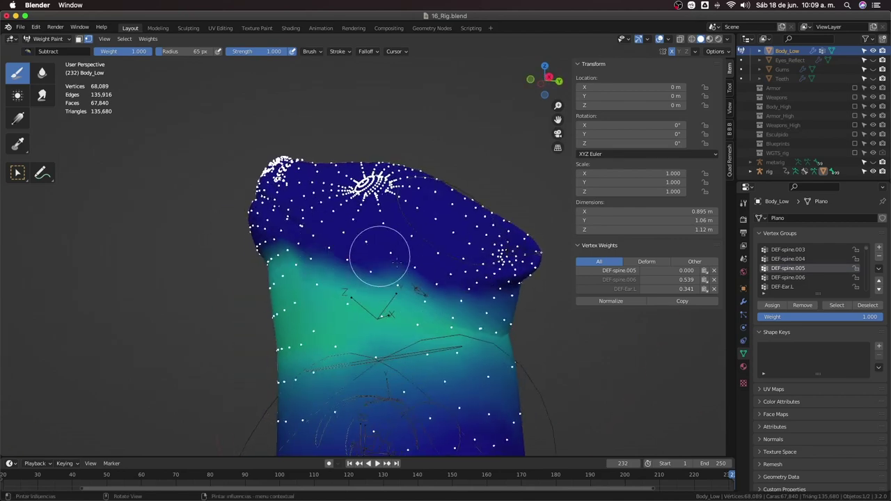
pyautogui.moveTo(449, 272); pyautogui.dragTo(393, 254, button='middle')
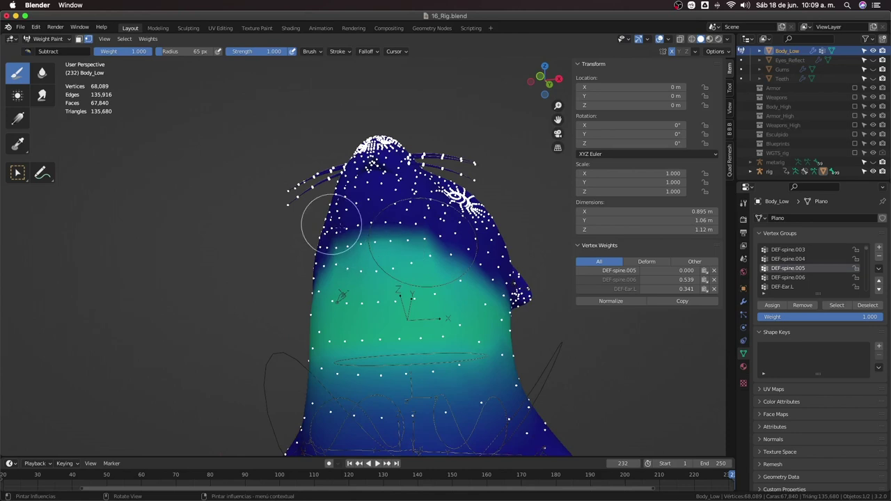
pyautogui.moveTo(387, 228); pyautogui.dragTo(436, 220)
pyautogui.moveTo(338, 234); pyautogui.dragTo(413, 227)
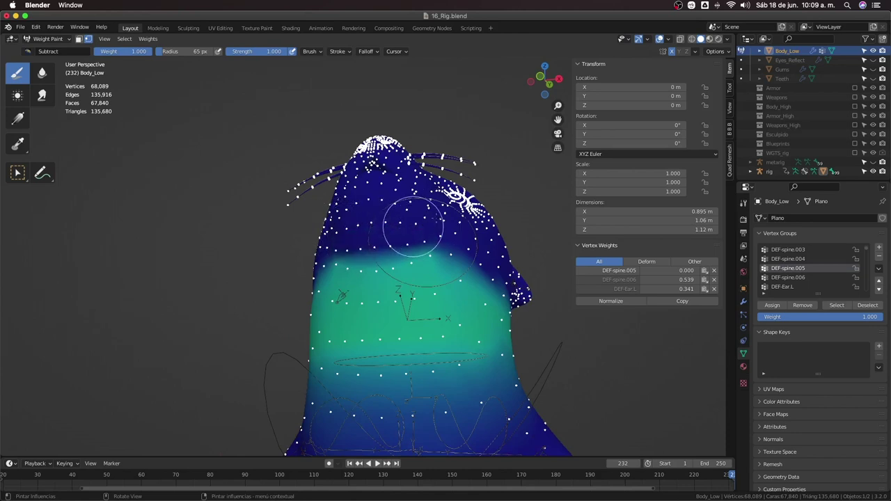
pyautogui.moveTo(427, 227); pyautogui.dragTo(387, 261, button='middle')
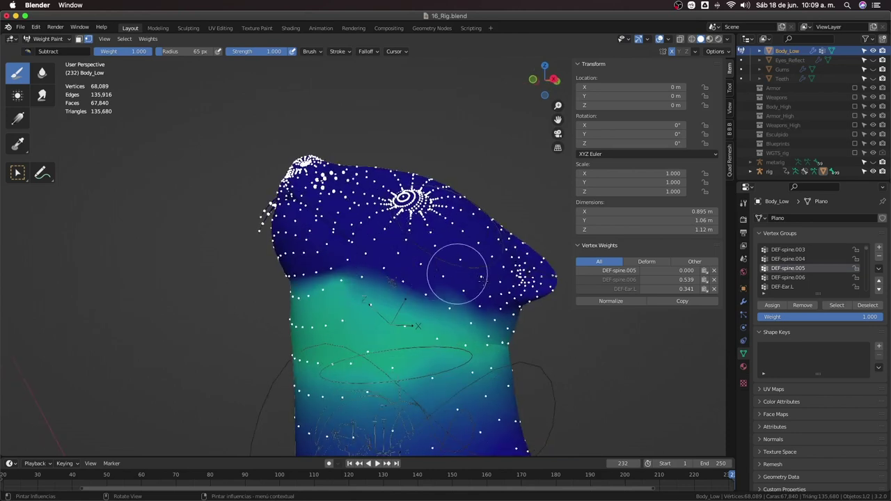
pyautogui.moveTo(457, 276)
pyautogui.mouseDown(button='middle')
pyautogui.moveTo(504, 311)
pyautogui.moveTo(418, 308)
pyautogui.moveTo(431, 322)
pyautogui.mouseUp(button='middle')
pyautogui.hotkey('ctrl', 'Tab')
pyautogui.click(352, 308)
pyautogui.scroll(-5, 414, 332)
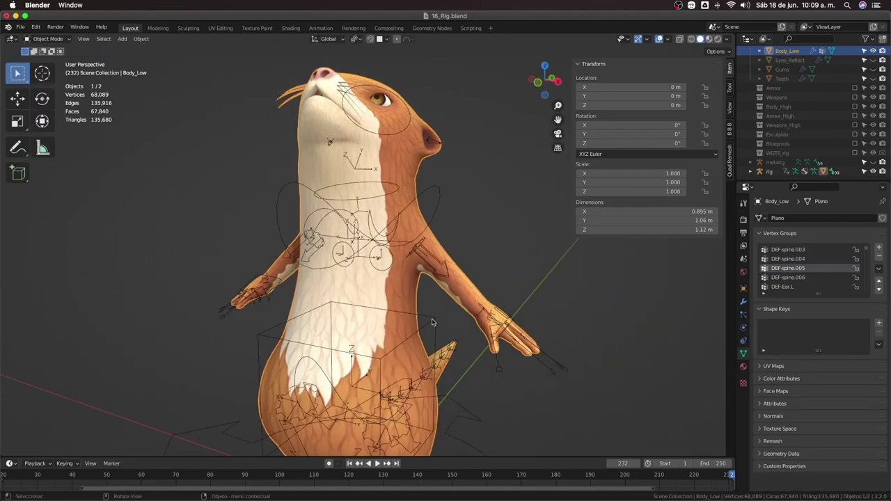
pyautogui.click(432, 322)
pyautogui.hotkey('ctrl', 'Tab')
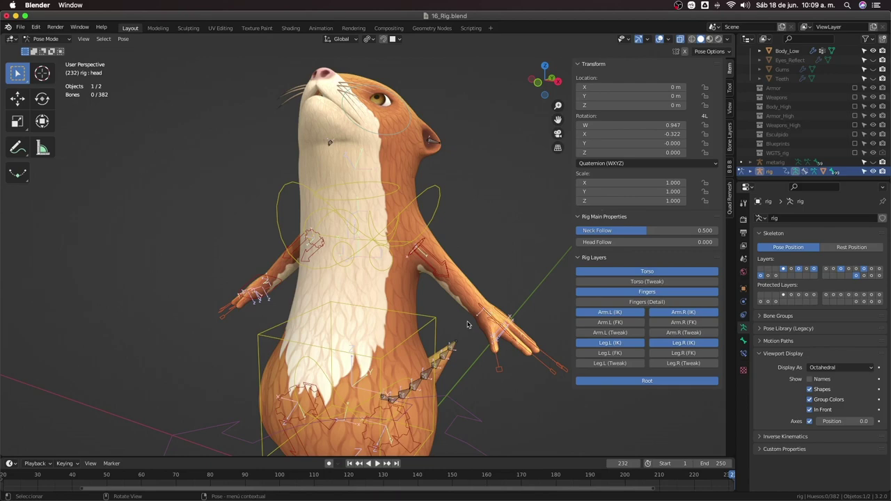
pyautogui.moveTo(468, 308); pyautogui.dragTo(409, 196, button='middle')
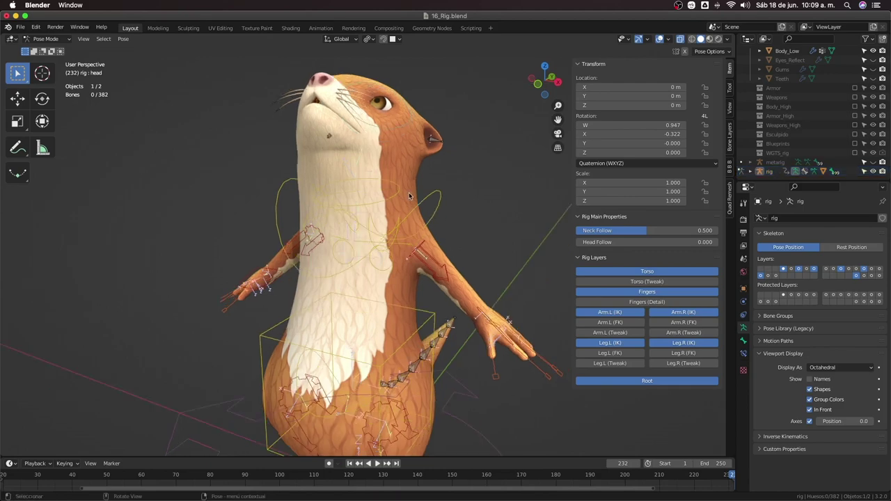
pyautogui.hotkey('ctrl', 'Tab')
pyautogui.click(337, 169)
pyautogui.moveTo(337, 169); pyautogui.dragTo(288, 174, button='middle')
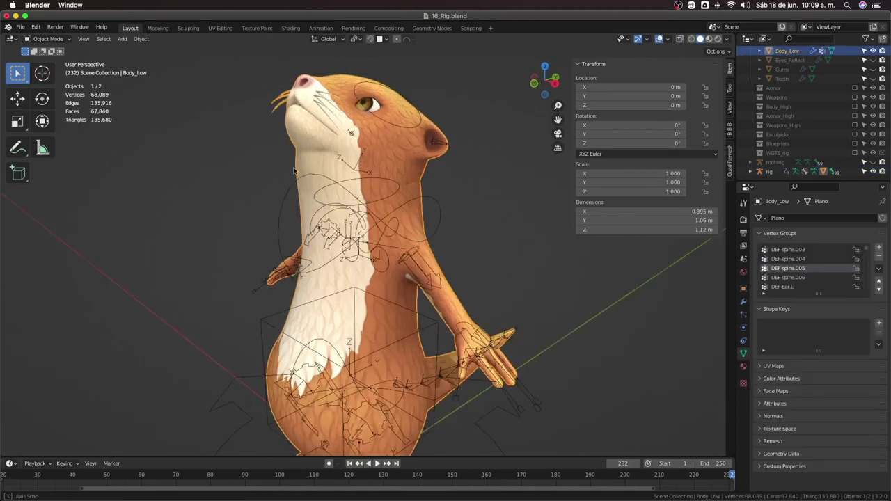
pyautogui.hotkey('ctrl', 'Tab')
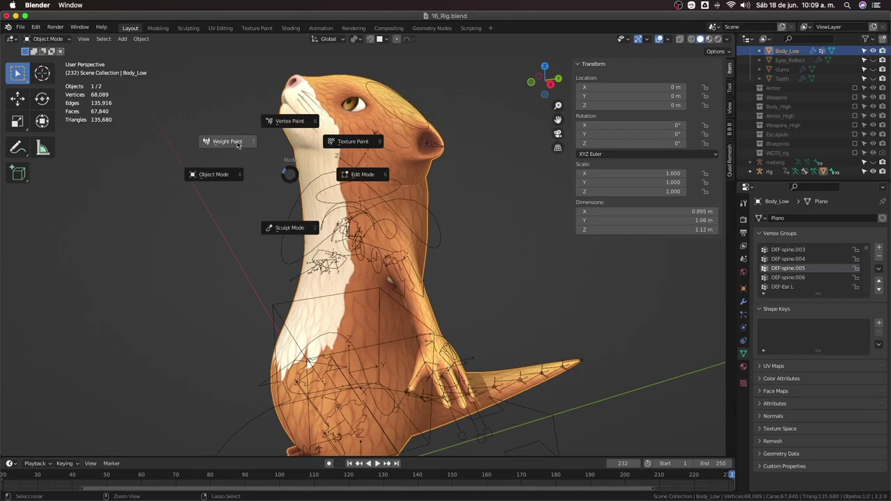
pyautogui.click(243, 154)
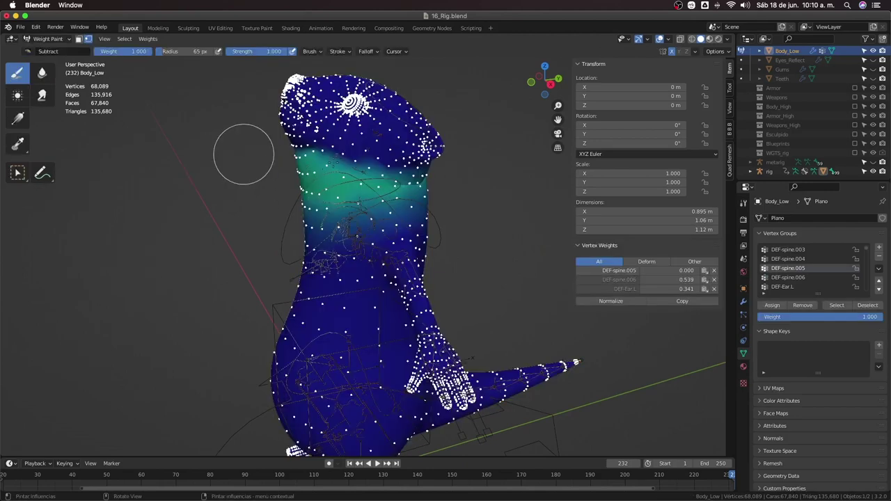
# Turn off the Subdivision modifier's viewport display so the mesh drops to 4,308 vertices
pyautogui.moveTo(244, 154); pyautogui.dragTo(269, 156, button='middle')
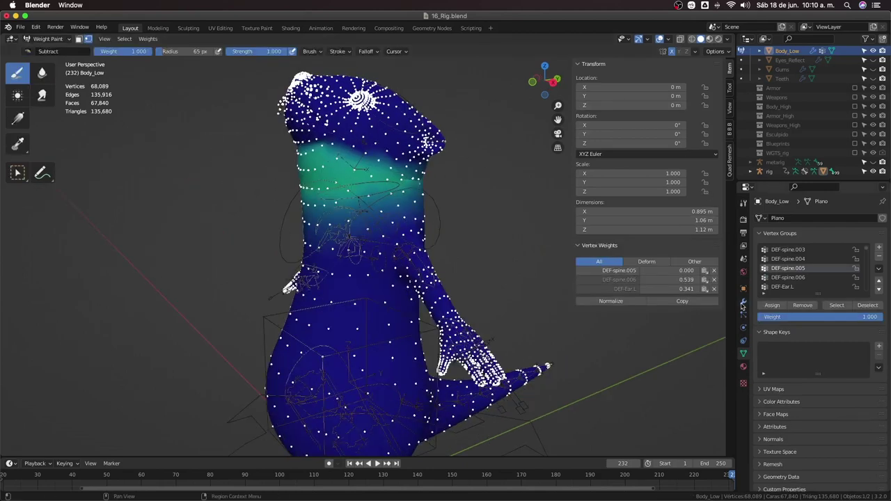
pyautogui.click(743, 301)
pyautogui.click(841, 234)
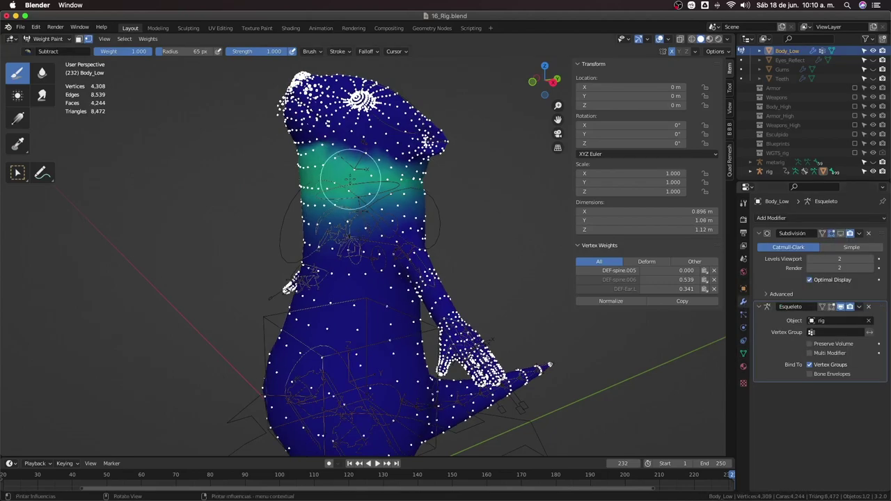
# Switch the weight brush to the Blur tool with the 2 shortcut
pyautogui.moveTo(351, 179)
pyautogui.mouseDown(button='middle')
pyautogui.moveTo(341, 196)
pyautogui.moveTo(362, 220)
pyautogui.moveTo(328, 215)
pyautogui.mouseUp(button='middle')
pyautogui.scroll(2, 358, 208)
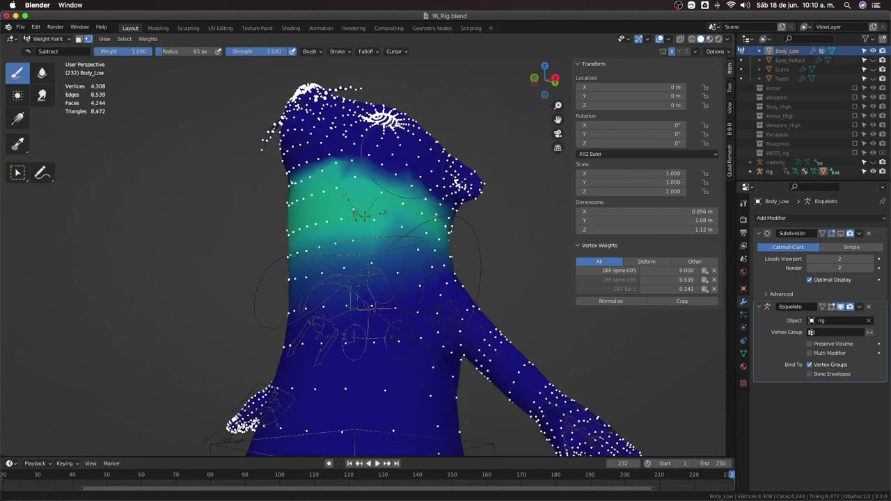
pyautogui.scroll(4, 348, 202)
pyautogui.scroll(-3, 353, 282)
pyautogui.press('2')
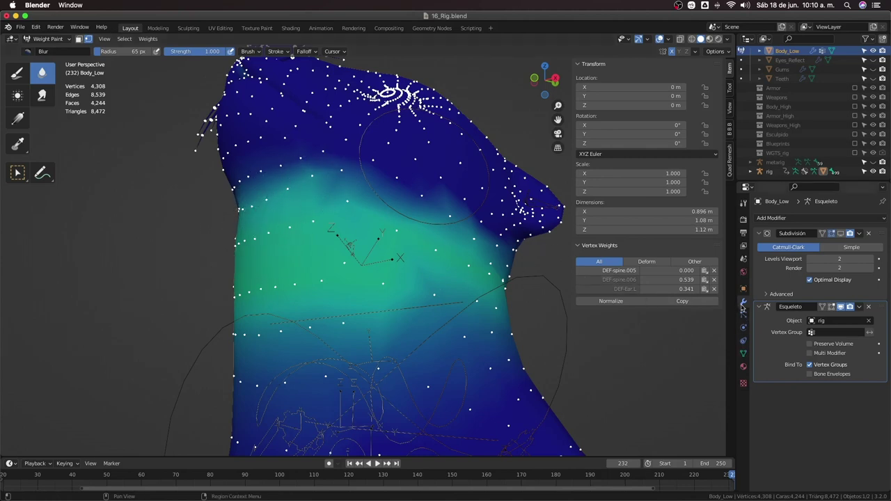
# Select the DEF-spine.004 group and paint added weight along the neck with an Add-blend Draw brush
pyautogui.click(743, 353)
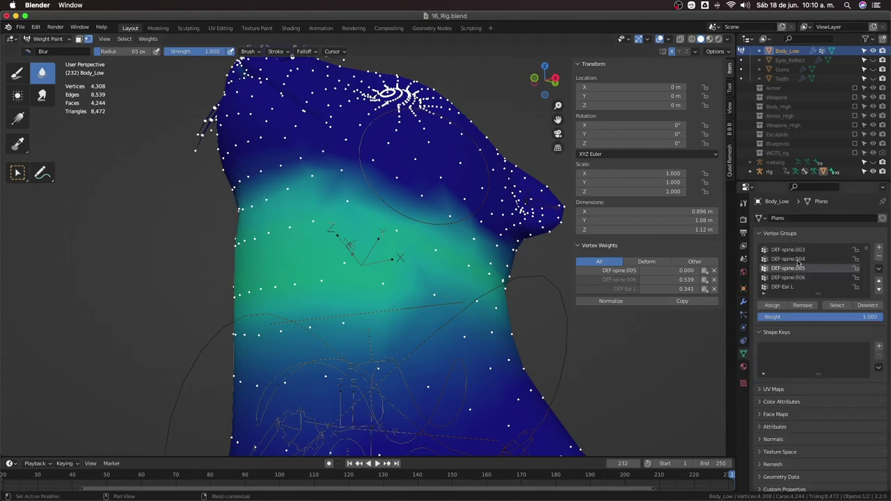
pyautogui.click(794, 259)
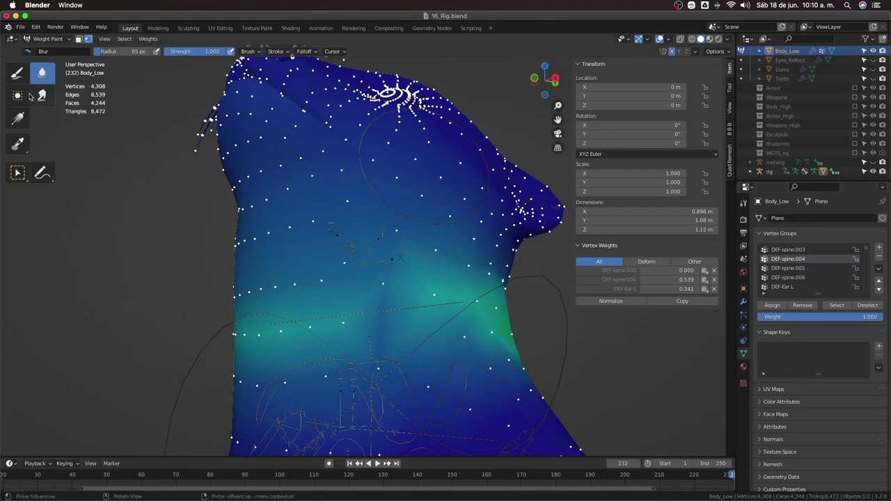
pyautogui.click(18, 73)
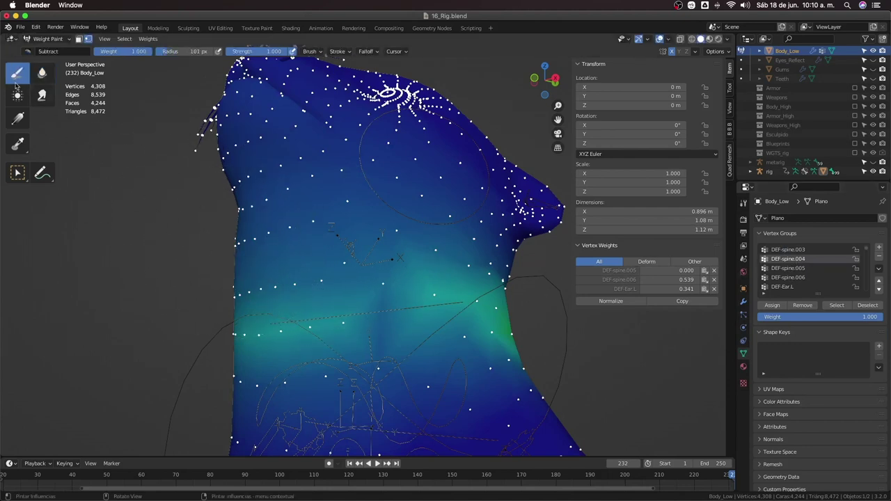
pyautogui.click(28, 51)
pyautogui.click(59, 89)
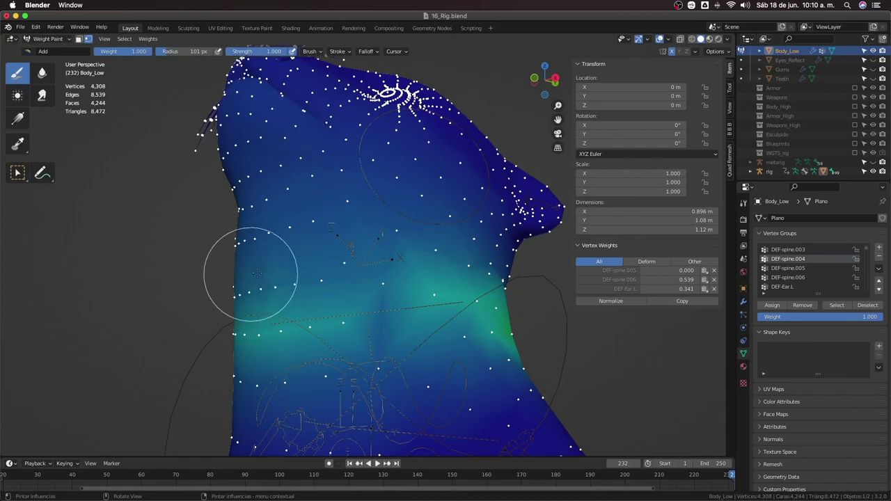
pyautogui.moveTo(252, 269); pyautogui.dragTo(260, 278)
pyautogui.moveTo(260, 279); pyautogui.dragTo(284, 269, button='middle')
pyautogui.moveTo(284, 269)
pyautogui.mouseDown()
pyautogui.moveTo(317, 227)
pyautogui.moveTo(378, 248)
pyautogui.moveTo(342, 195)
pyautogui.mouseUp()
pyautogui.moveTo(342, 195); pyautogui.dragTo(370, 219, button='middle')
pyautogui.moveTo(336, 270)
pyautogui.mouseDown()
pyautogui.moveTo(335, 285)
pyautogui.moveTo(358, 260)
pyautogui.mouseUp()
# Blur the DEF-spine.004 weights over the neck and chest to smooth the green area
pyautogui.click(42, 73)
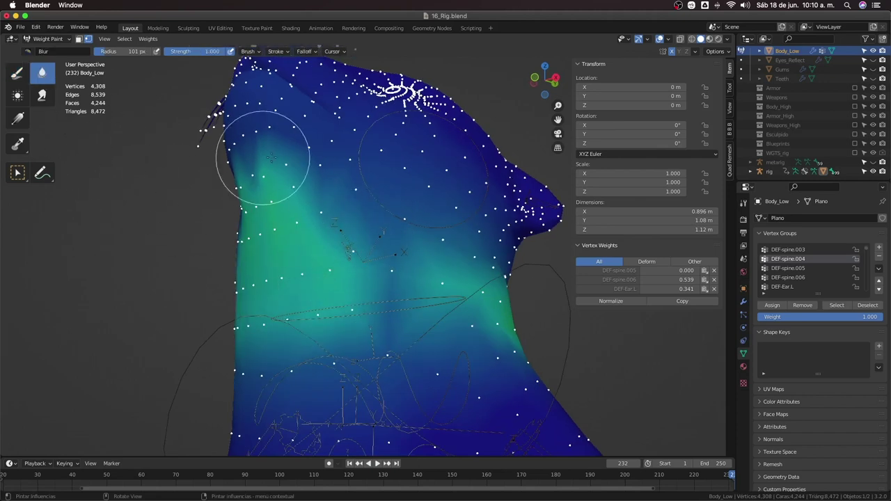
pyautogui.moveTo(279, 163)
pyautogui.mouseDown()
pyautogui.moveTo(298, 169)
pyautogui.moveTo(287, 172)
pyautogui.mouseUp()
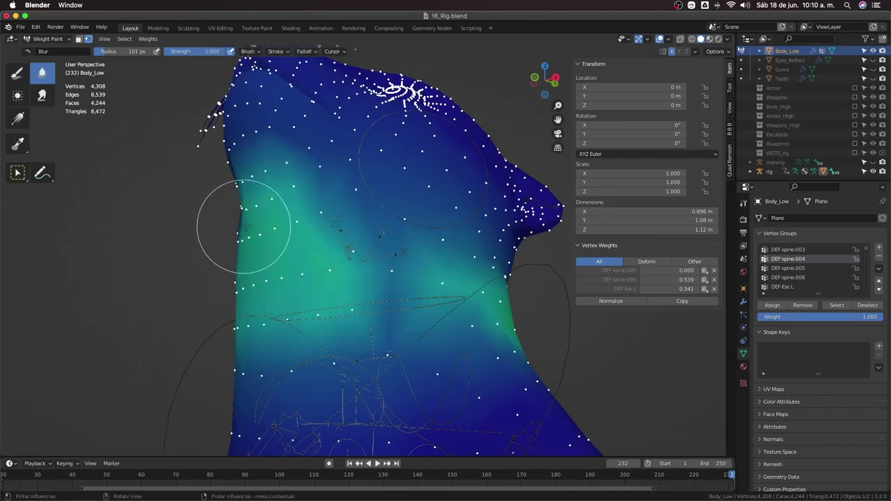
pyautogui.moveTo(238, 265); pyautogui.dragTo(327, 257, button='middle')
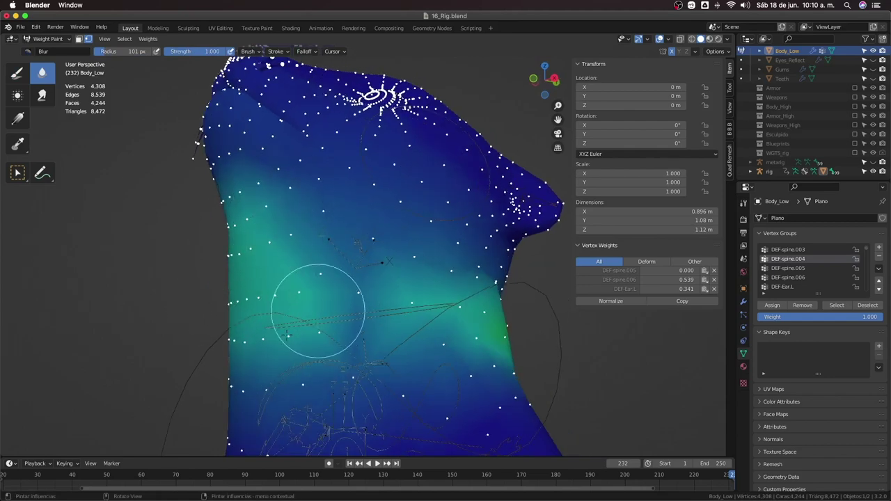
pyautogui.moveTo(277, 279)
pyautogui.mouseDown(button='middle')
pyautogui.moveTo(341, 366)
pyautogui.moveTo(418, 318)
pyautogui.mouseUp(button='middle')
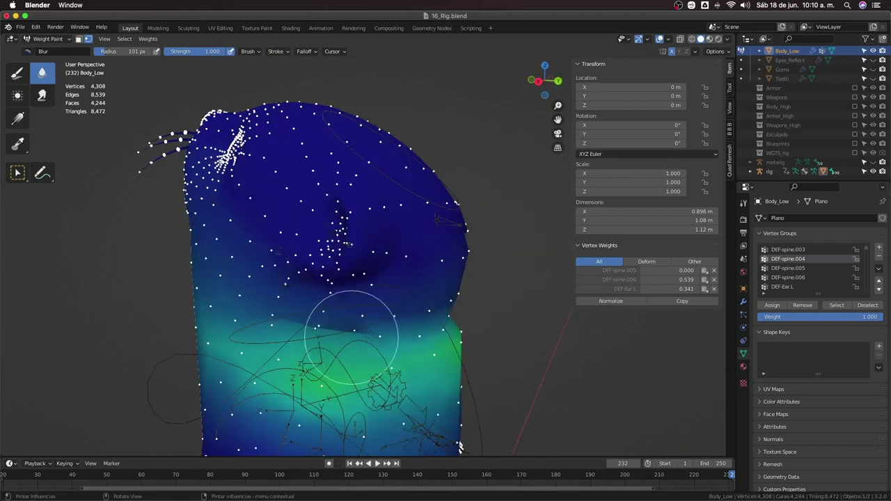
pyautogui.moveTo(342, 328); pyautogui.dragTo(497, 328, button='middle')
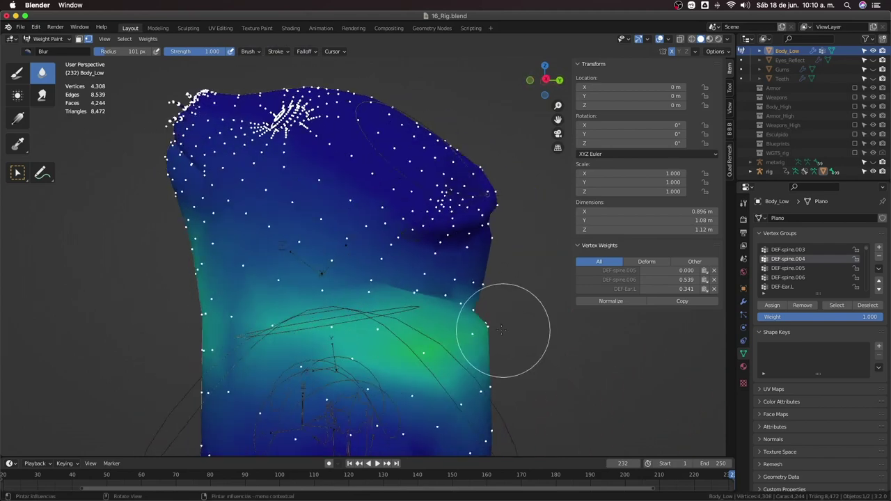
# Subtract DEF-spine.004 weight from the neck's right edge with a Subtract Draw brush, then switch to Blur
pyautogui.click(17, 72)
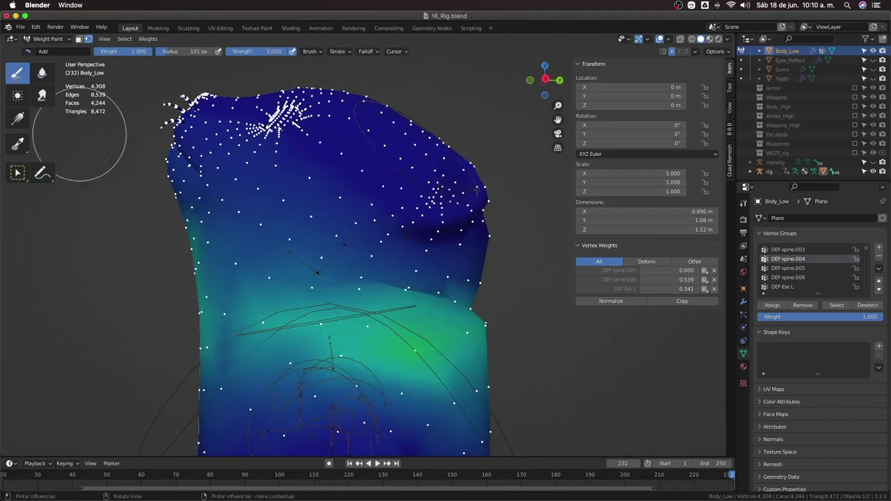
pyautogui.moveTo(250, 262)
pyautogui.mouseDown(button='middle')
pyautogui.moveTo(378, 334)
pyautogui.moveTo(417, 318)
pyautogui.moveTo(328, 288)
pyautogui.moveTo(376, 318)
pyautogui.moveTo(458, 318)
pyautogui.mouseUp(button='middle')
pyautogui.moveTo(432, 284); pyautogui.dragTo(486, 308, button='middle')
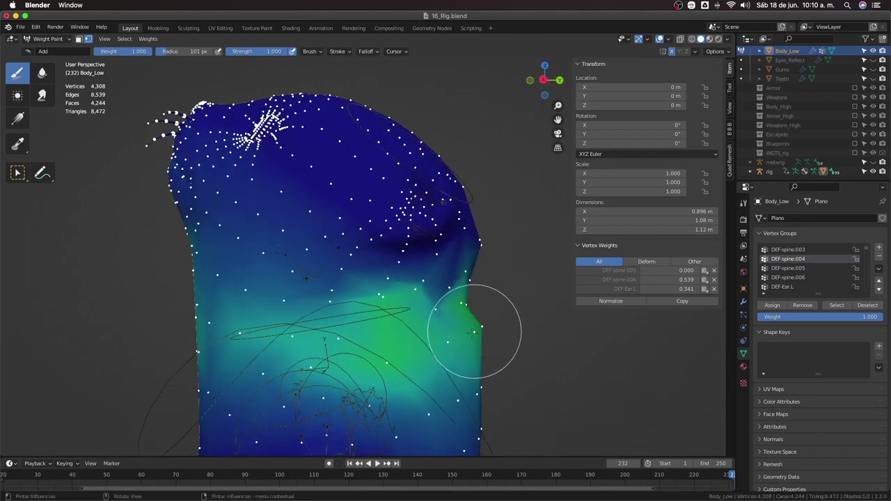
pyautogui.click(25, 51)
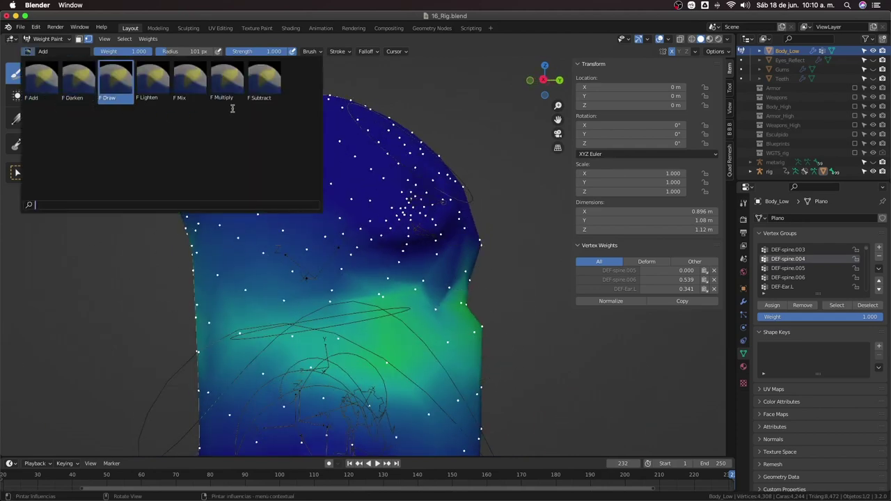
pyautogui.click(233, 104)
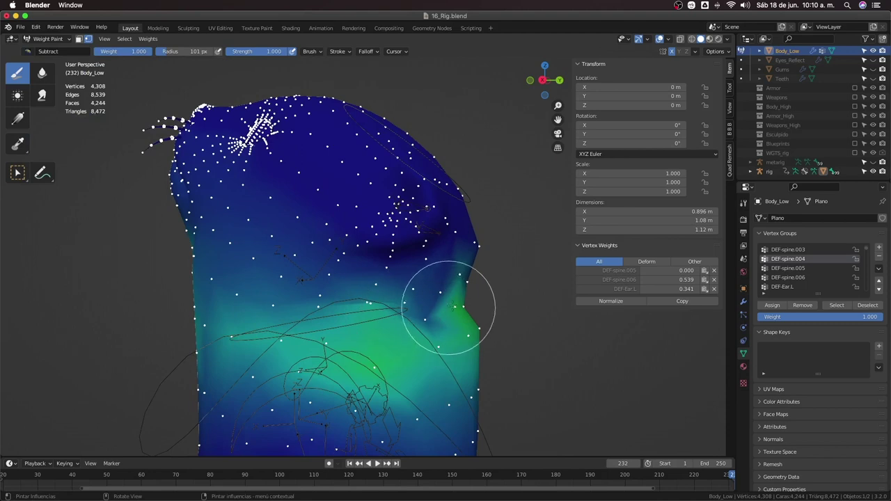
pyautogui.moveTo(448, 309)
pyautogui.mouseDown()
pyautogui.moveTo(487, 328)
pyautogui.moveTo(473, 318)
pyautogui.moveTo(472, 328)
pyautogui.mouseUp()
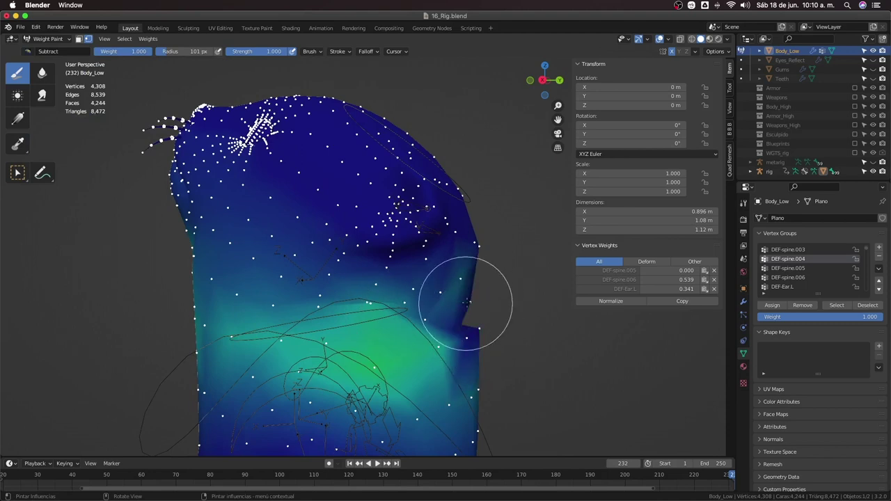
pyautogui.hotkey('ctrl', 'z')
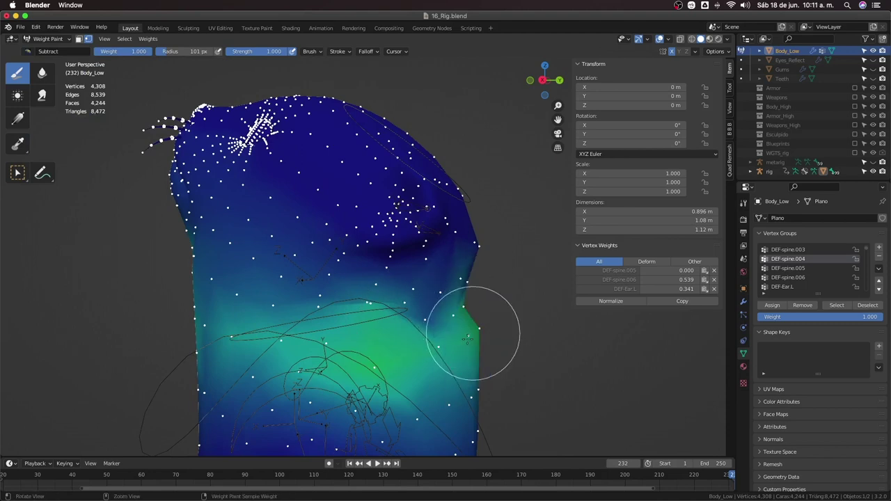
pyautogui.hotkey('ctrl', 'z')
pyautogui.hotkey('ctrl', 'shift', 'z')
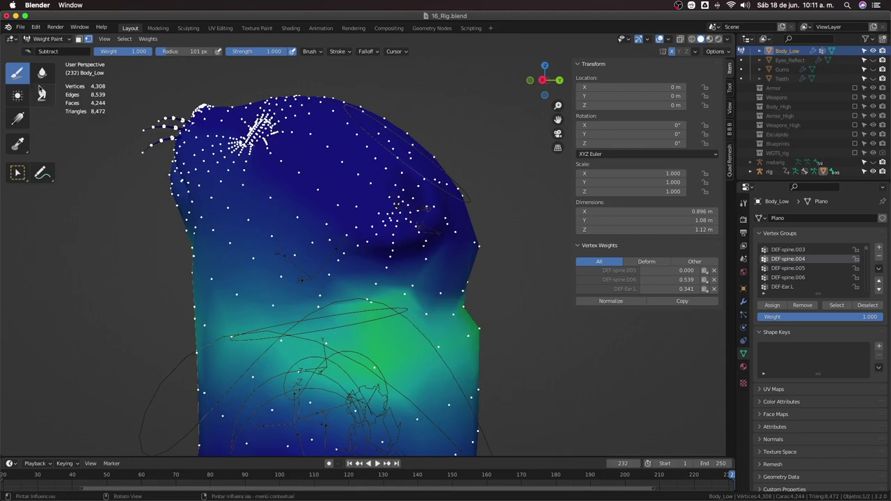
pyautogui.click(42, 72)
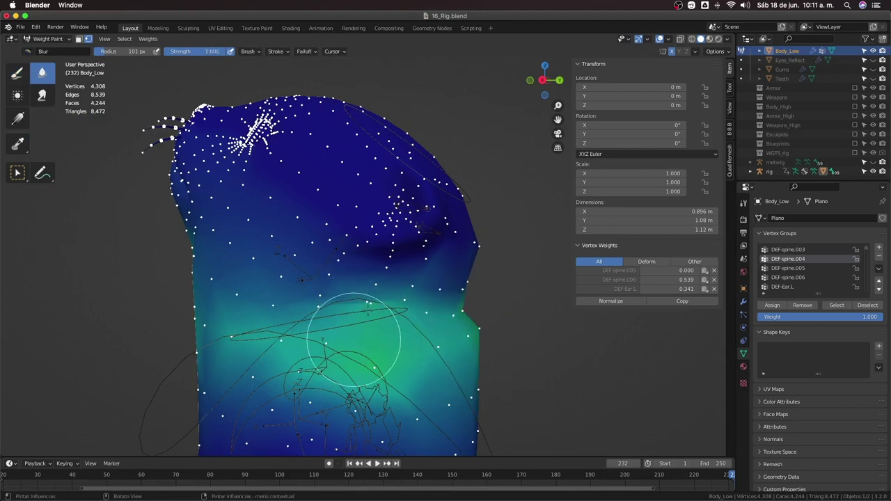
pyautogui.moveTo(427, 279)
pyautogui.mouseDown(button='middle')
pyautogui.moveTo(431, 335)
pyautogui.moveTo(441, 298)
pyautogui.mouseUp(button='middle')
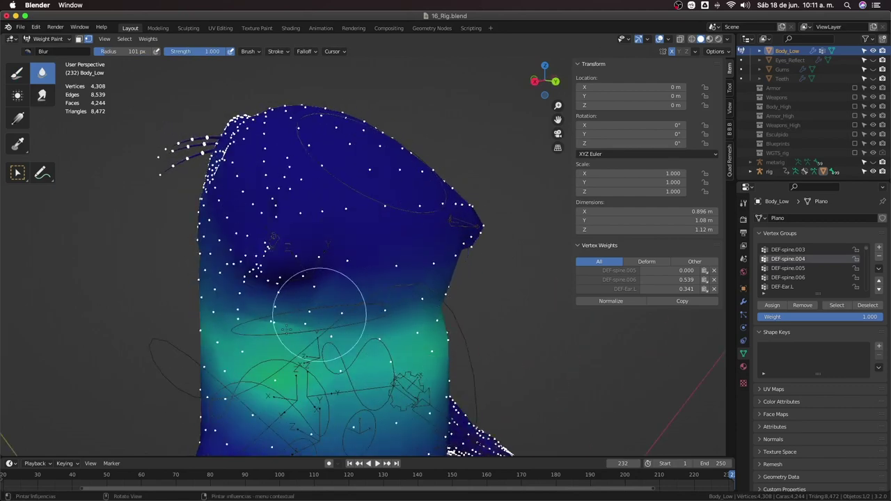
# Make DEF-spine.003 active, then inspect other spine groups' weights, including DEF-spine.001
pyautogui.click(787, 249)
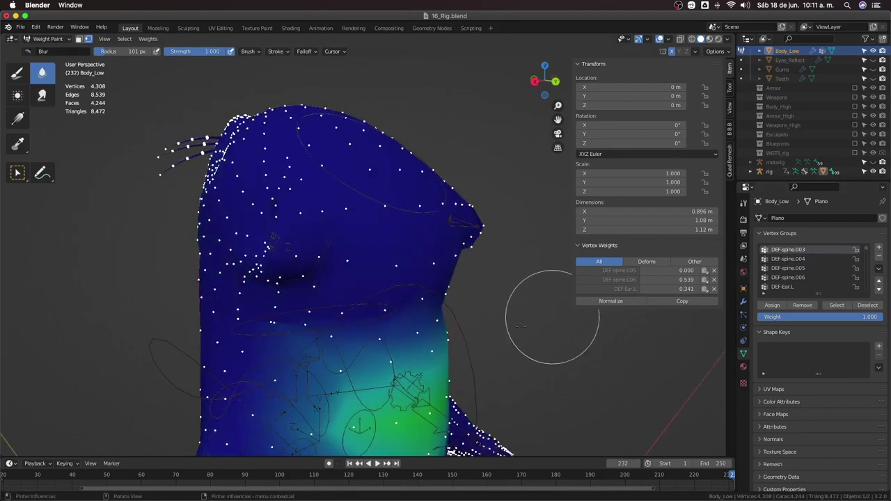
pyautogui.moveTo(551, 318); pyautogui.dragTo(392, 354, button='middle')
pyautogui.moveTo(445, 356); pyautogui.dragTo(467, 288, button='middle')
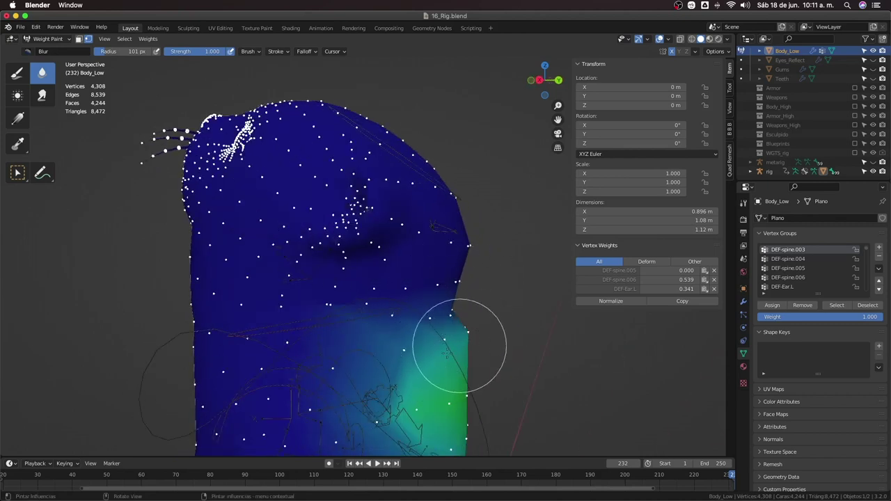
pyautogui.scroll(3, 867, 256)
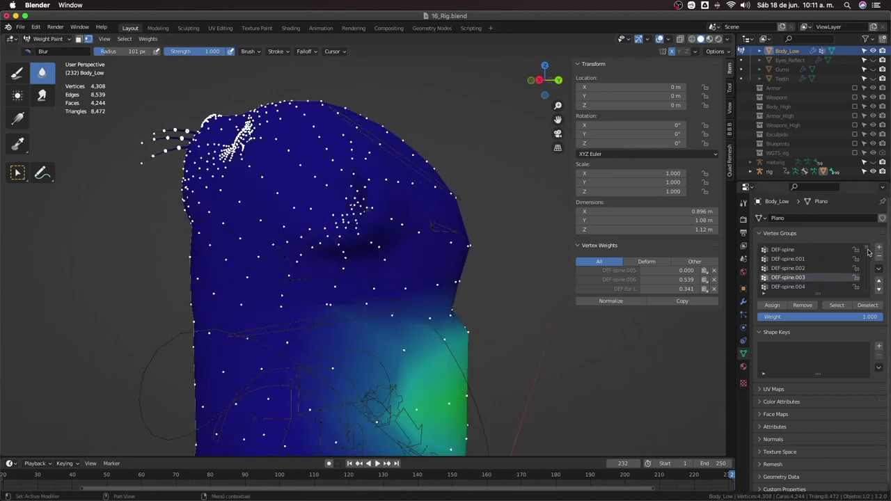
pyautogui.click(829, 263)
pyautogui.click(794, 260)
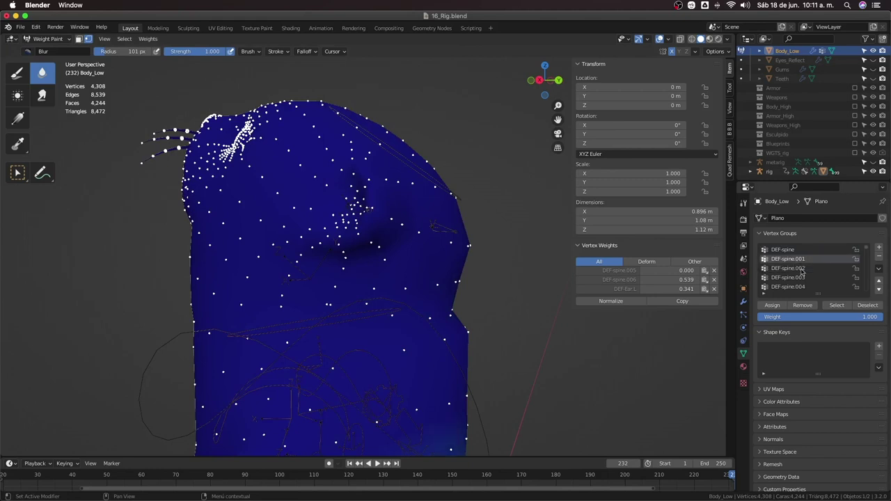
# Scroll through the Vertex Groups list reviewing the spine groups, then enter Edit Mode on Body_Low
pyautogui.keyDown('ctrl'); pyautogui.scroll(-1, 802, 273); pyautogui.keyUp('ctrl')
pyautogui.keyDown('ctrl'); pyautogui.scroll(-1, 802, 274); pyautogui.keyUp('ctrl')
pyautogui.keyDown('ctrl'); pyautogui.scroll(-1, 802, 274); pyautogui.keyUp('ctrl')
pyautogui.keyDown('ctrl'); pyautogui.scroll(-1, 803, 275); pyautogui.keyUp('ctrl')
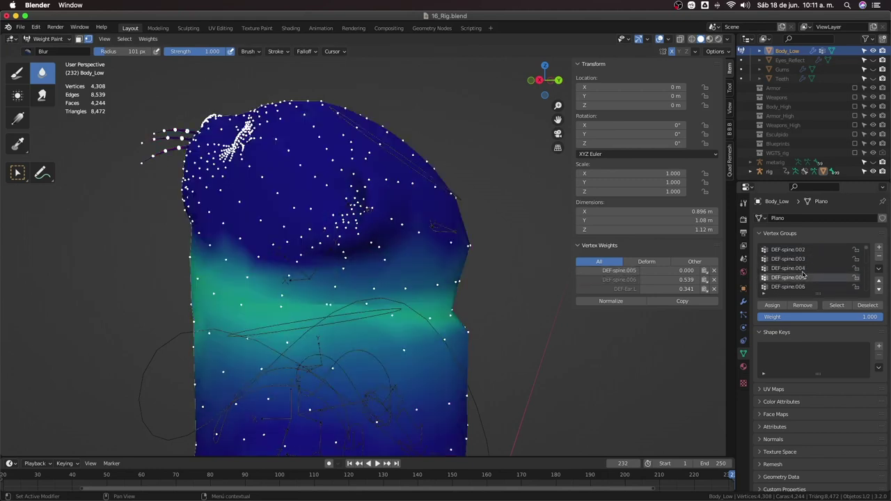
pyautogui.keyDown('ctrl'); pyautogui.scroll(2, 803, 276); pyautogui.keyUp('ctrl')
pyautogui.keyDown('ctrl'); pyautogui.scroll(3, 803, 276); pyautogui.keyUp('ctrl')
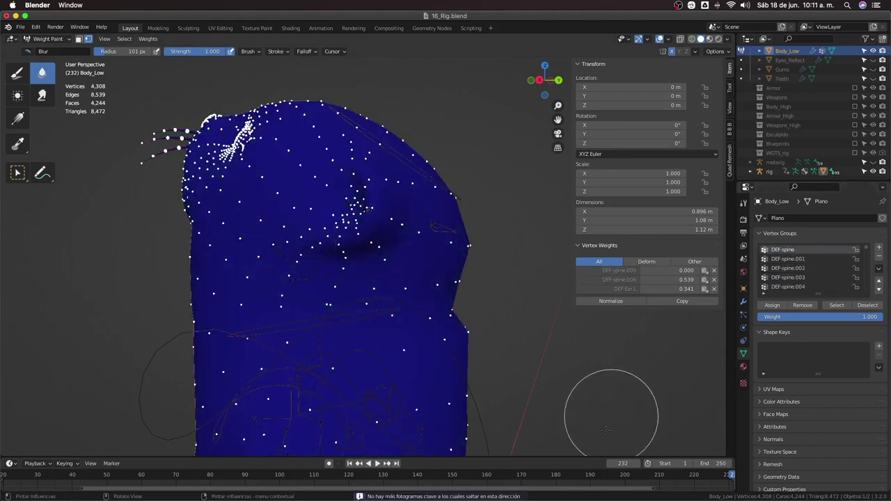
pyautogui.keyDown('ctrl'); pyautogui.scroll(-2, 773, 296); pyautogui.keyUp('ctrl')
pyautogui.keyDown('ctrl'); pyautogui.scroll(-3, 773, 298); pyautogui.keyUp('ctrl')
pyautogui.keyDown('ctrl'); pyautogui.scroll(-5, 773, 298); pyautogui.keyUp('ctrl')
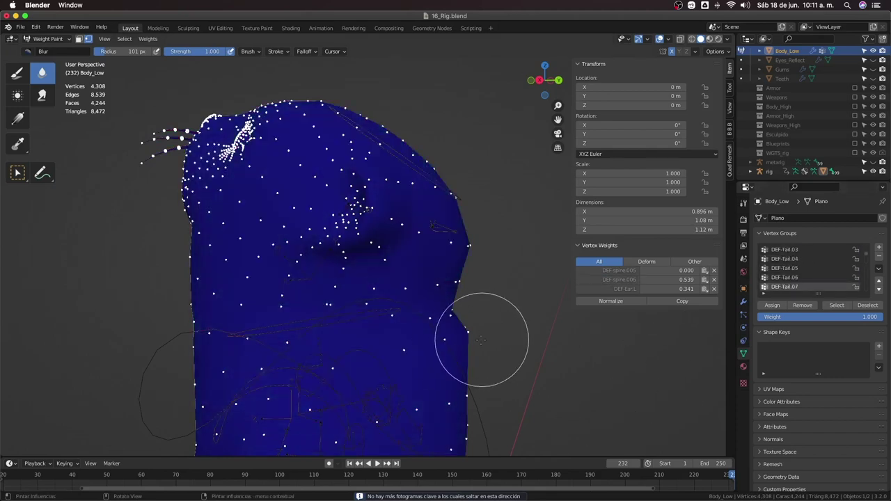
pyautogui.press('Tab')
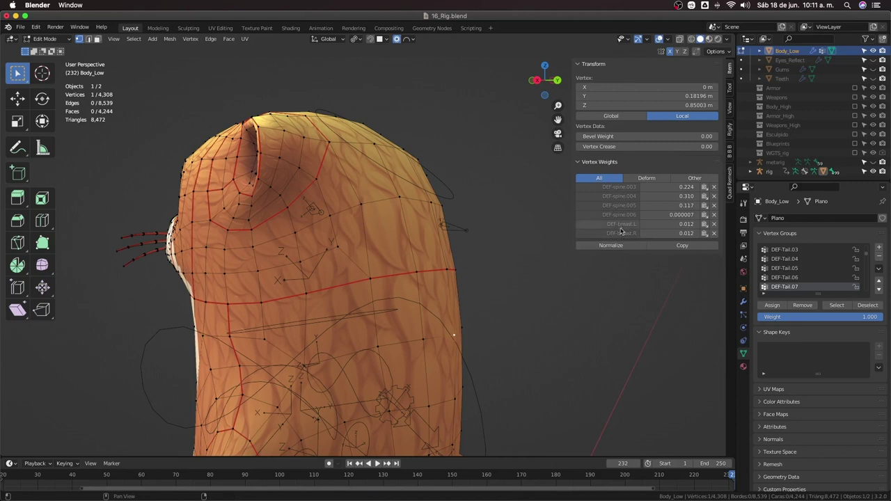
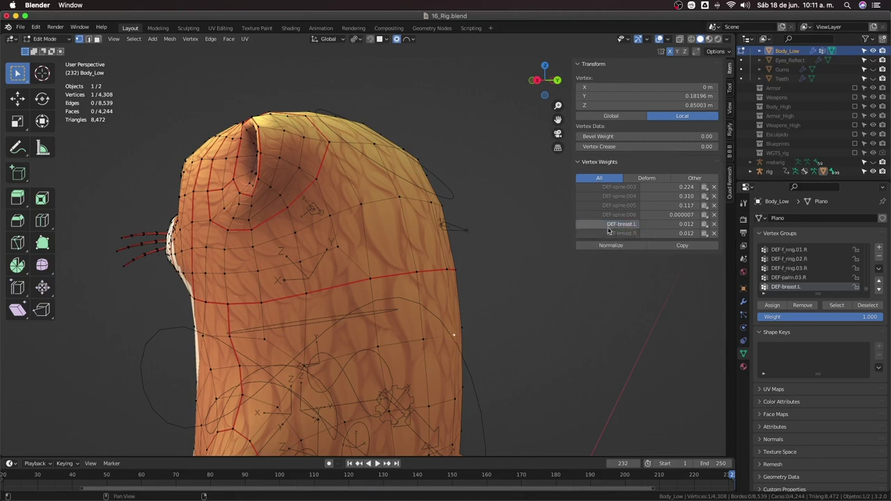
# Enter Weight Paint on the body and inspect the DEF-spine.004, DEF-breast.L and DEF-breast.R weights
pyautogui.press('Tab')
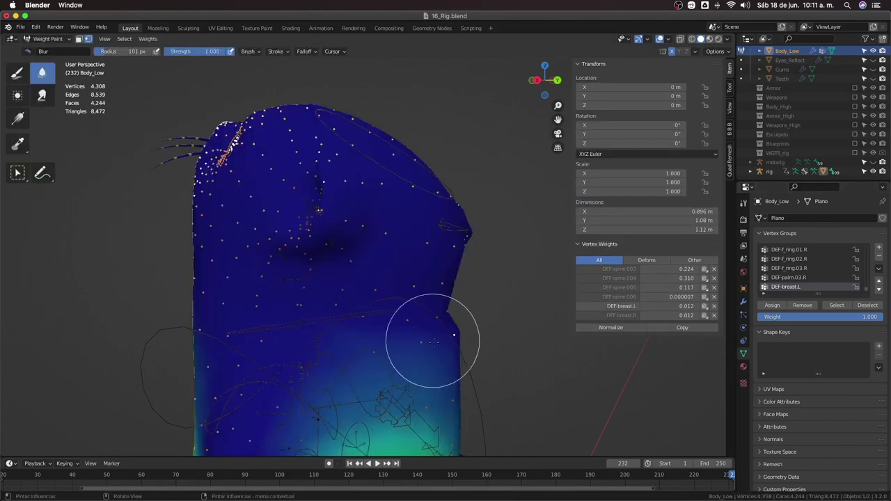
pyautogui.moveTo(428, 348)
pyautogui.mouseDown(button='middle')
pyautogui.moveTo(498, 311)
pyautogui.moveTo(358, 368)
pyautogui.mouseUp(button='middle')
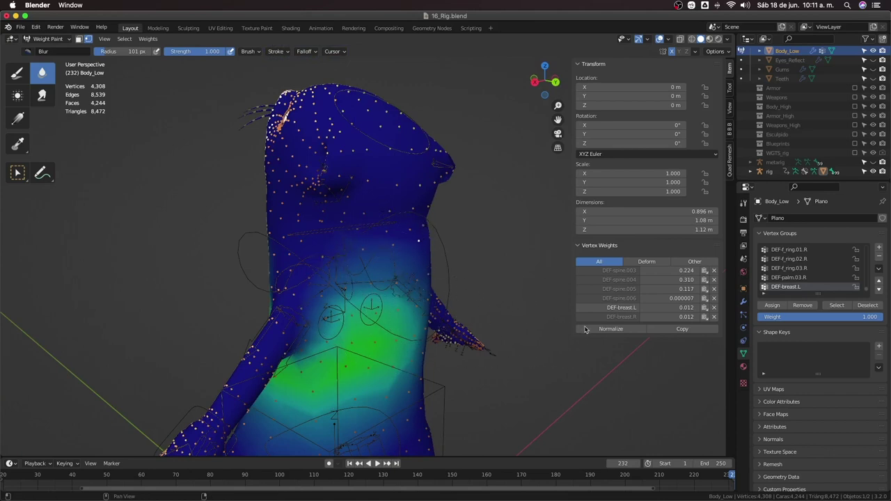
pyautogui.click(622, 280)
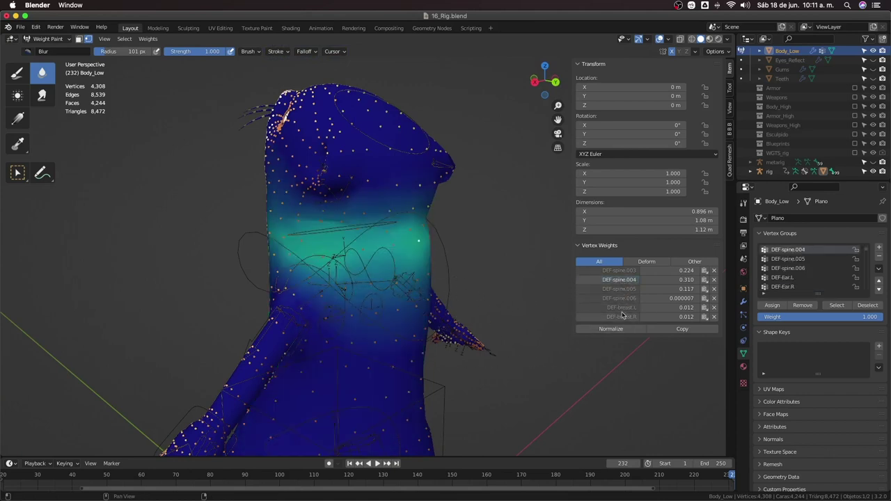
pyautogui.click(622, 309)
pyautogui.click(625, 317)
pyautogui.click(620, 310)
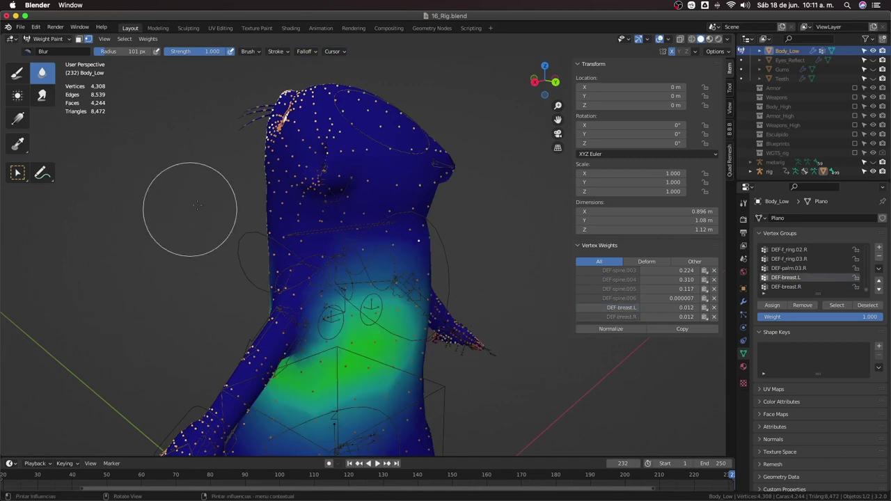
# Set the Draw brush to Subtract and select DEF-breast.R to zero its neck weight
pyautogui.click(26, 51)
pyautogui.click(18, 73)
pyautogui.click(27, 51)
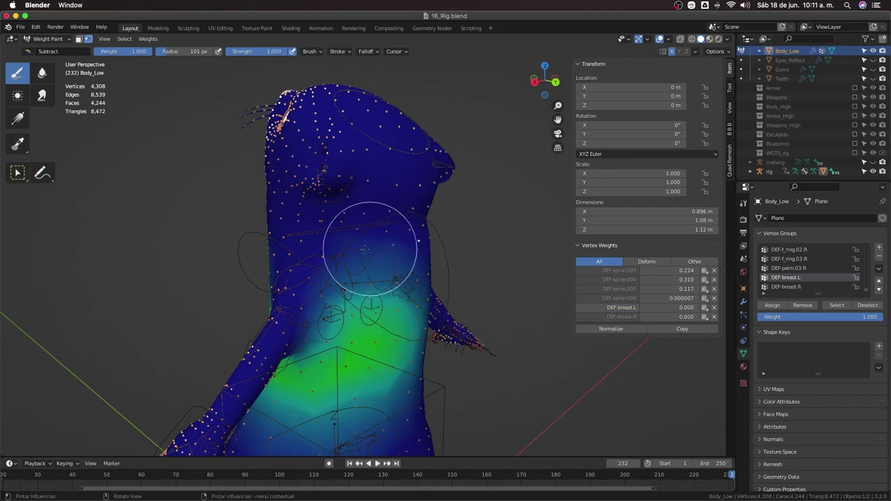
pyautogui.click(619, 317)
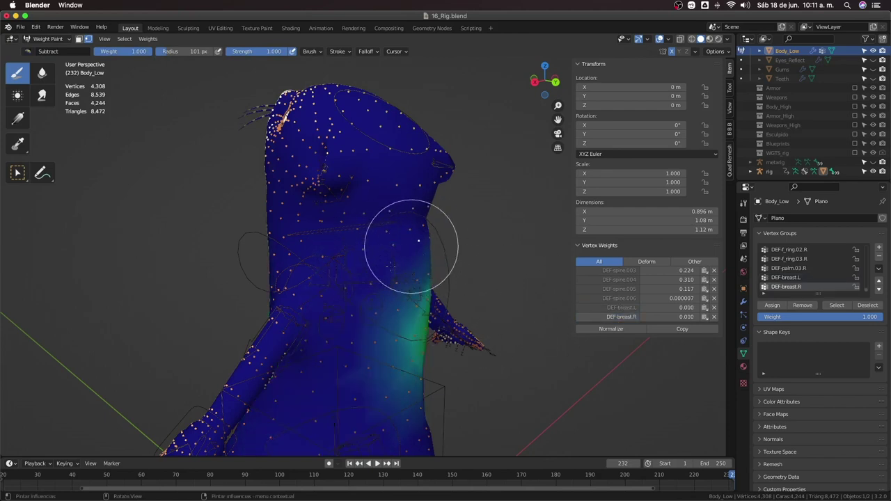
# Subtract stray DEF-spine.005 weight at the neck's right edge and check the DEF-spine.006 head weights
pyautogui.click(619, 289)
pyautogui.click(619, 298)
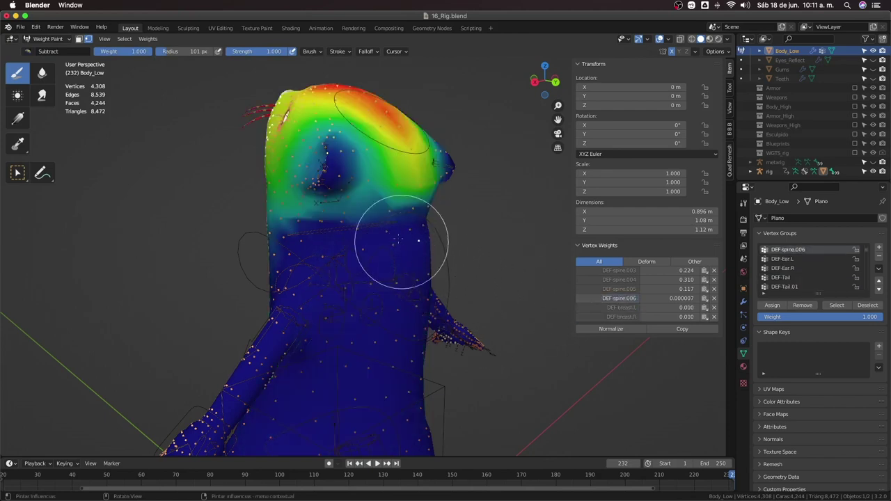
pyautogui.moveTo(419, 243)
pyautogui.mouseDown(button='middle')
pyautogui.moveTo(428, 257)
pyautogui.moveTo(420, 239)
pyautogui.mouseUp(button='middle')
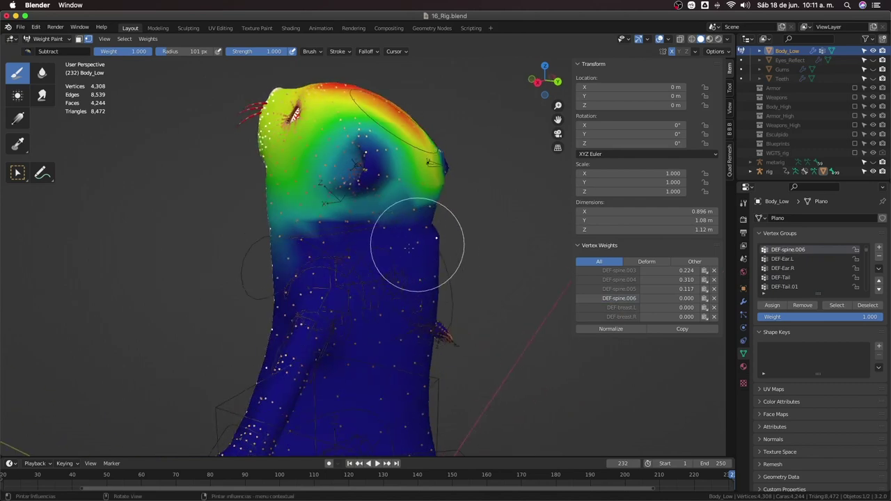
pyautogui.click(619, 288)
pyautogui.moveTo(428, 240)
pyautogui.mouseDown()
pyautogui.moveTo(408, 283)
pyautogui.moveTo(434, 277)
pyautogui.mouseUp()
pyautogui.click(619, 298)
pyautogui.moveTo(448, 278); pyautogui.dragTo(406, 357, button='middle')
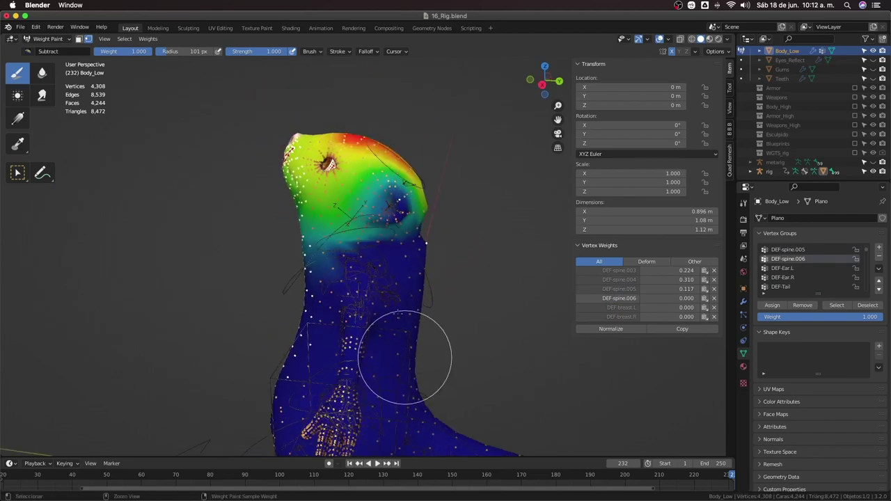
pyautogui.moveTo(391, 311)
pyautogui.mouseDown(button='middle')
pyautogui.moveTo(404, 306)
pyautogui.moveTo(174, 211)
pyautogui.mouseUp(button='middle')
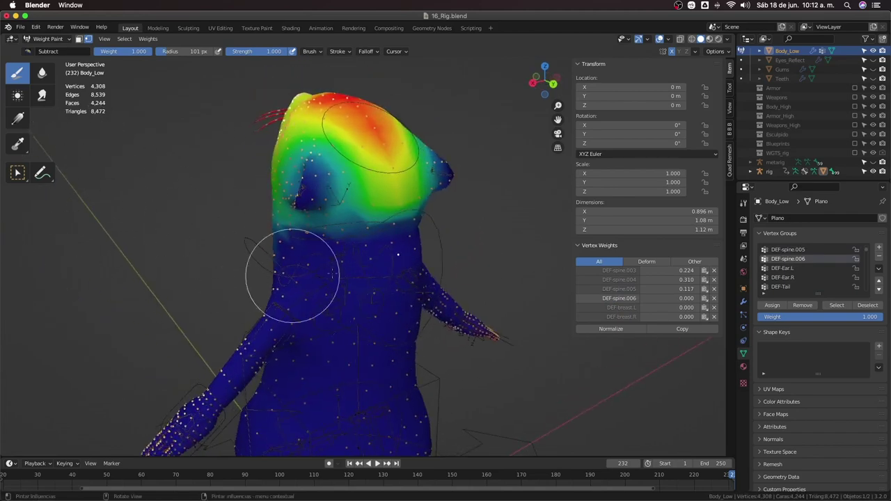
# Blur the DEF-spine.005 weights to smooth the neck transition
pyautogui.click(41, 76)
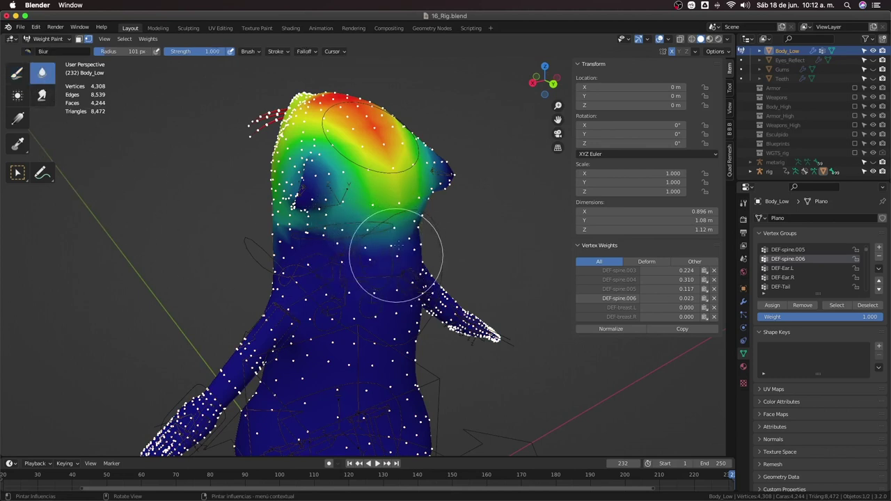
pyautogui.moveTo(416, 256)
pyautogui.mouseDown(button='middle')
pyautogui.moveTo(416, 233)
pyautogui.moveTo(472, 249)
pyautogui.moveTo(444, 229)
pyautogui.mouseUp(button='middle')
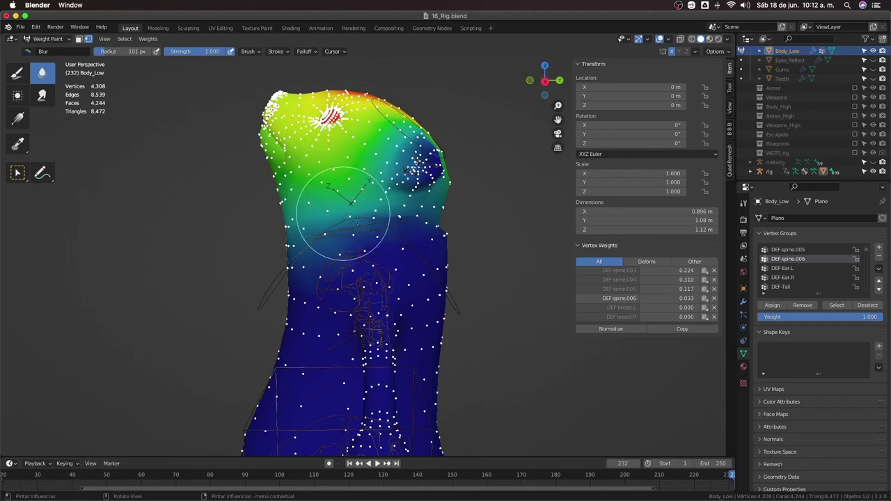
pyautogui.click(622, 289)
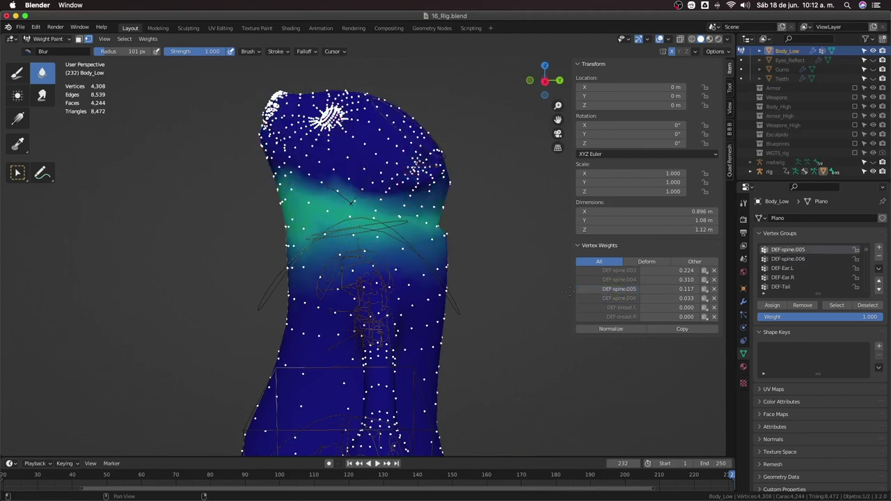
pyautogui.moveTo(441, 240)
pyautogui.mouseDown(button='middle')
pyautogui.moveTo(429, 255)
pyautogui.moveTo(478, 279)
pyautogui.moveTo(378, 358)
pyautogui.moveTo(451, 336)
pyautogui.mouseUp(button='middle')
# Put the rig in Pose Mode and tilt the head bone -46.9° on the X axis
pyautogui.hotkey('ctrl', 'Tab')
pyautogui.click(376, 335)
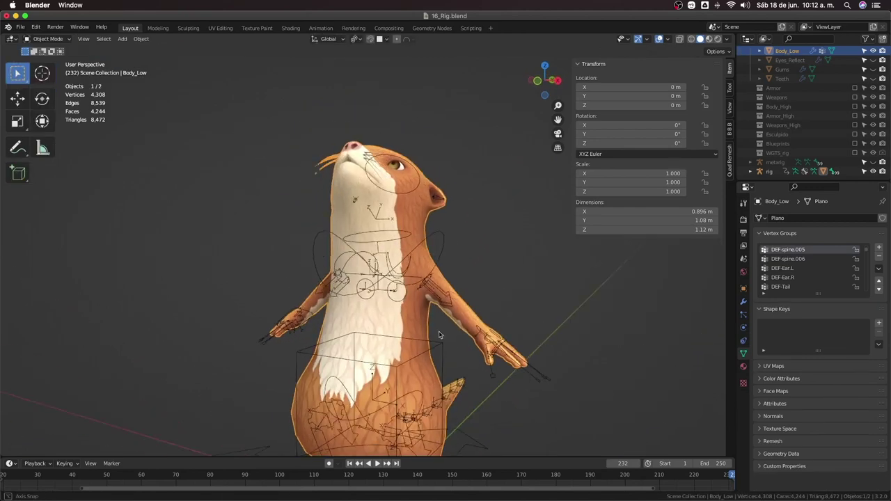
pyautogui.click(445, 243)
pyautogui.hotkey('ctrl', 'Tab')
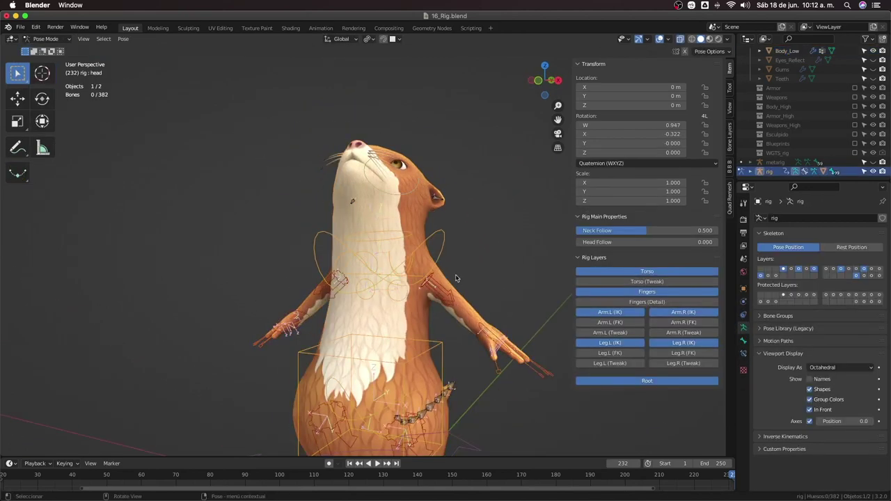
pyautogui.click(447, 240)
pyautogui.press('r')
pyautogui.press('x')
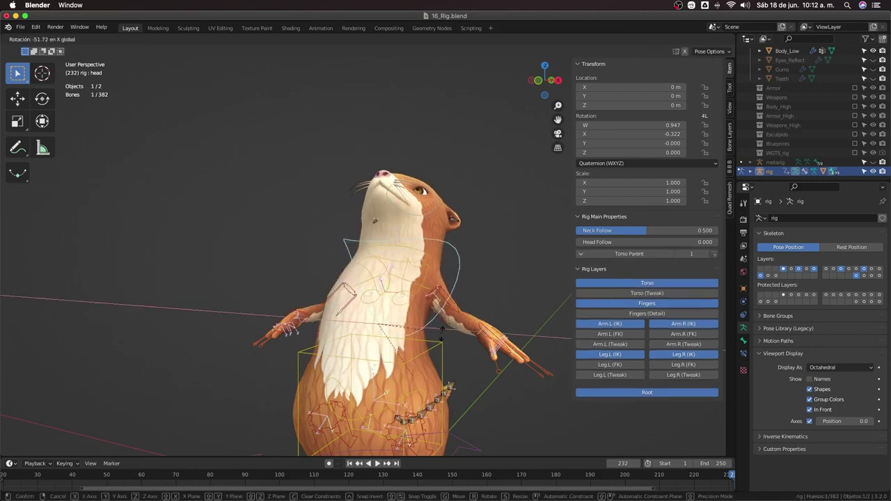
pyautogui.click(458, 330)
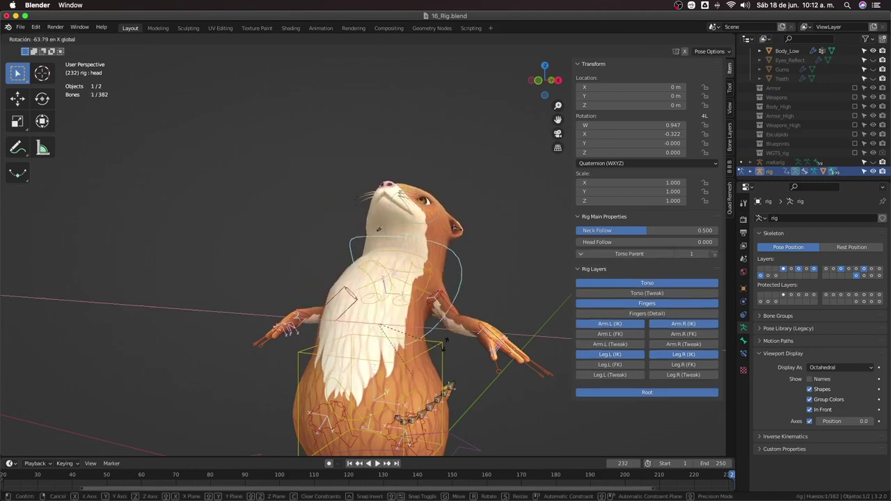
pyautogui.moveTo(458, 330); pyautogui.dragTo(446, 201, button='middle')
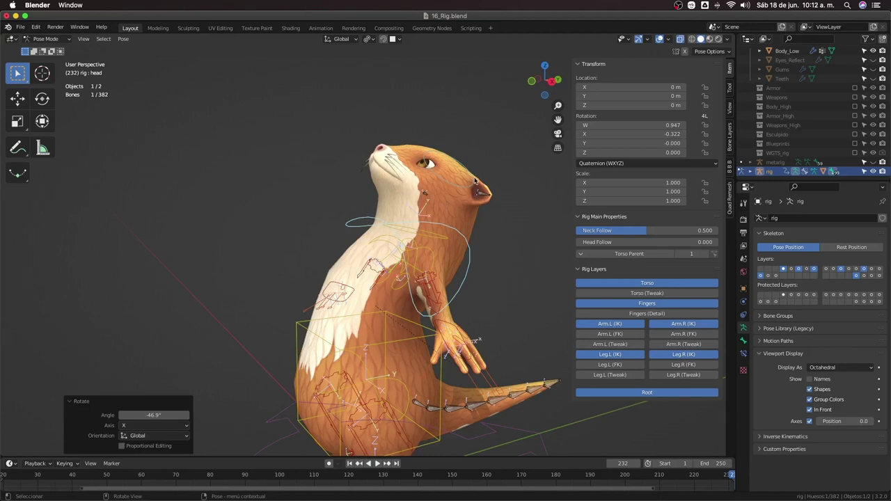
# Reset the bone rotation, re-tilt the head slightly upward, then put Body_Low into Edit Mode
pyautogui.click(479, 192)
pyautogui.hotkey('alt', 'r')
pyautogui.moveTo(484, 213)
pyautogui.mouseDown(button='middle')
pyautogui.moveTo(489, 232)
pyautogui.moveTo(475, 237)
pyautogui.moveTo(473, 230)
pyautogui.mouseUp(button='middle')
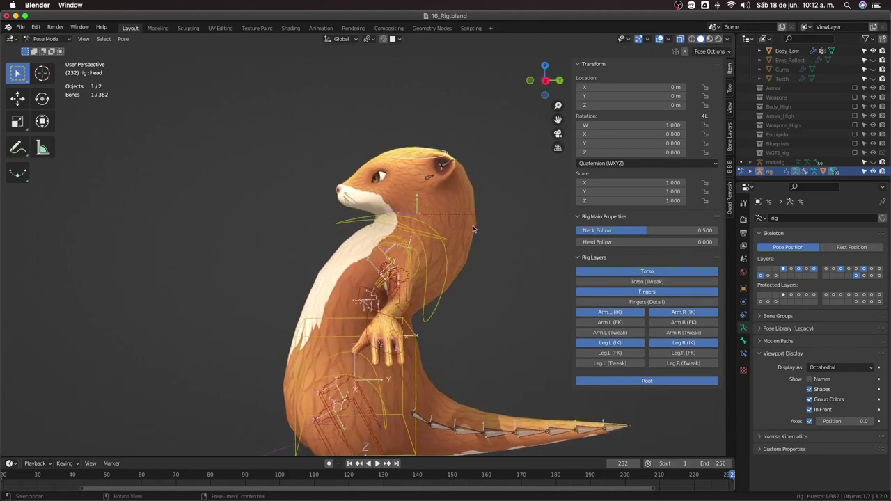
pyautogui.press('r')
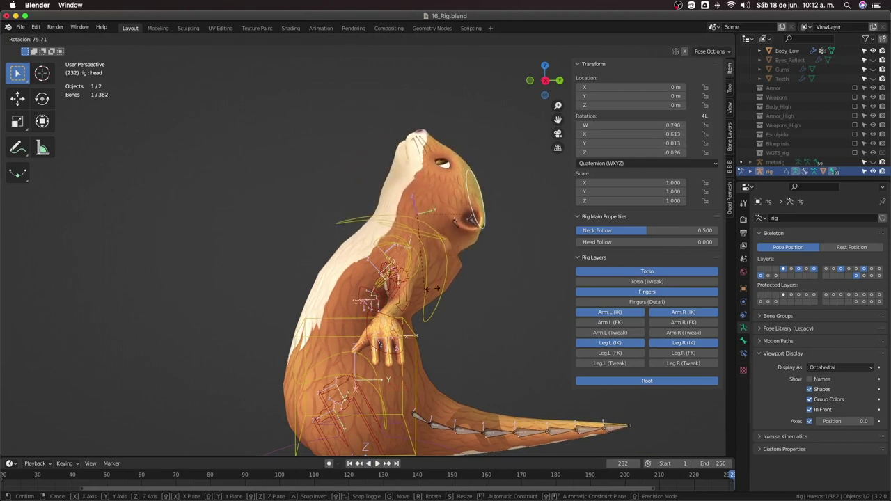
pyautogui.click(456, 254)
pyautogui.press('r')
pyautogui.click(456, 254)
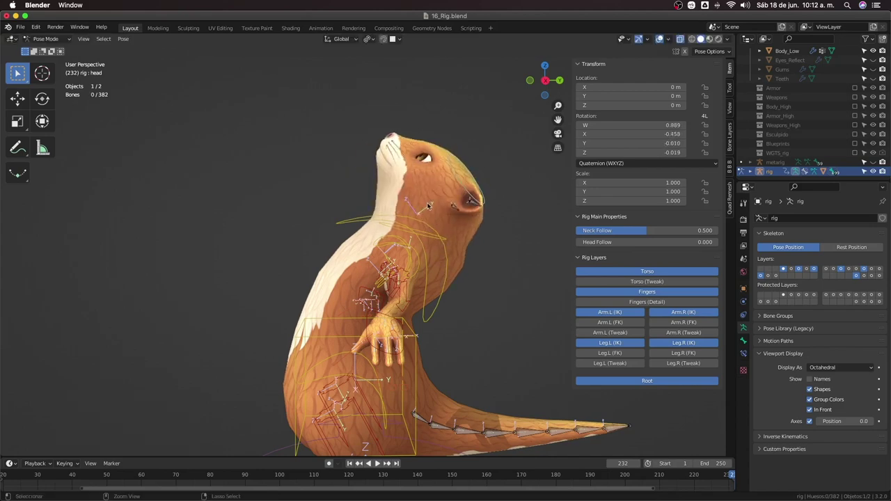
pyautogui.click(421, 217)
pyautogui.press('Tab')
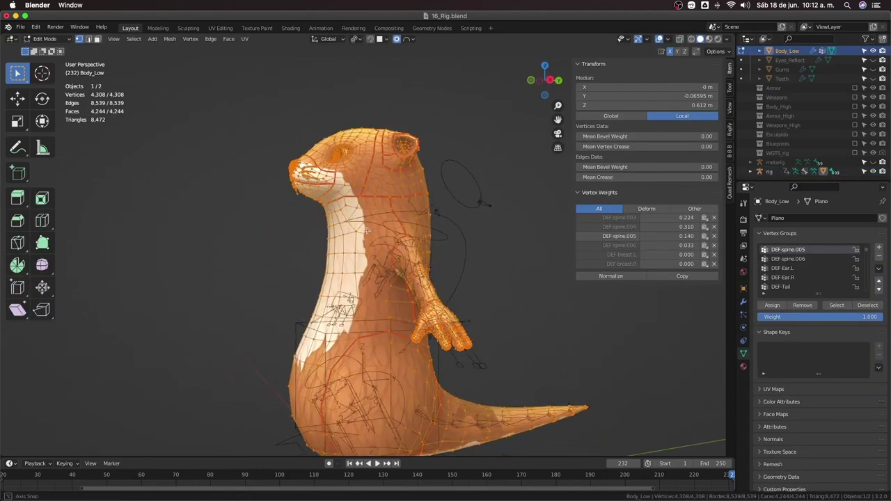
# Switch the body to Weight Paint, select DEF-spine.006 and choose the Add brush
pyautogui.hotkey('ctrl', 'Tab')
pyautogui.click(292, 224)
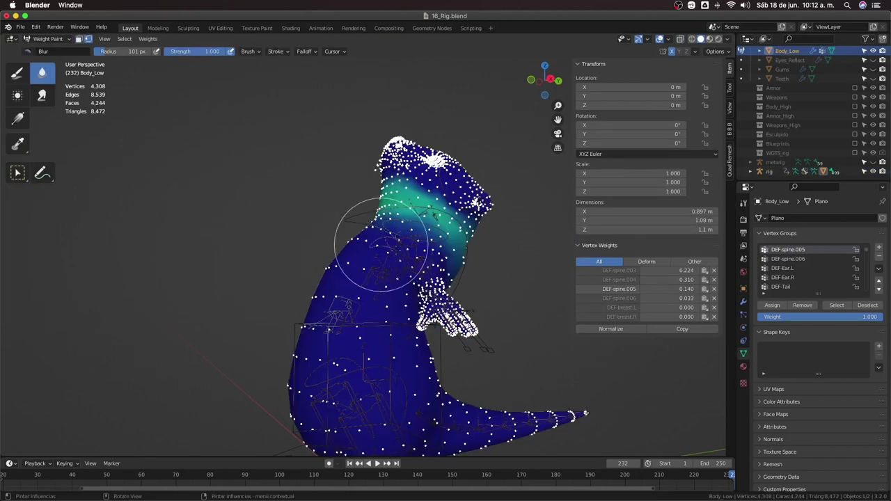
pyautogui.click(624, 300)
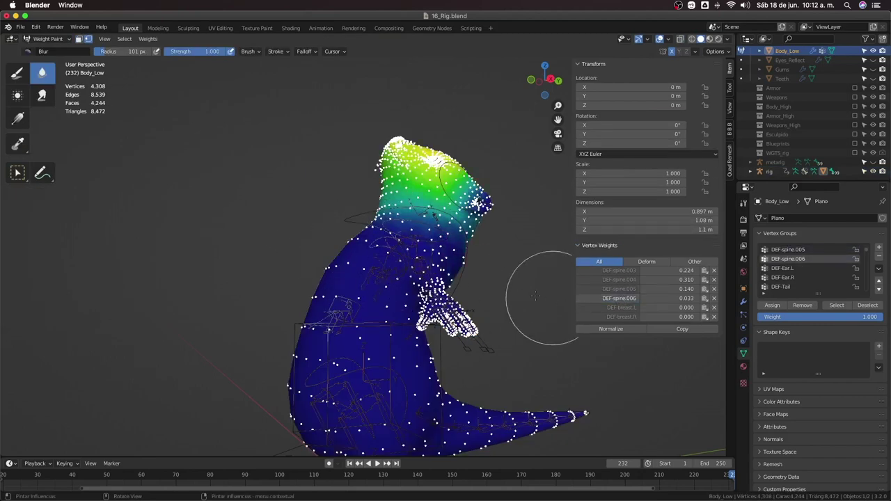
pyautogui.moveTo(451, 257); pyautogui.dragTo(362, 242, button='middle')
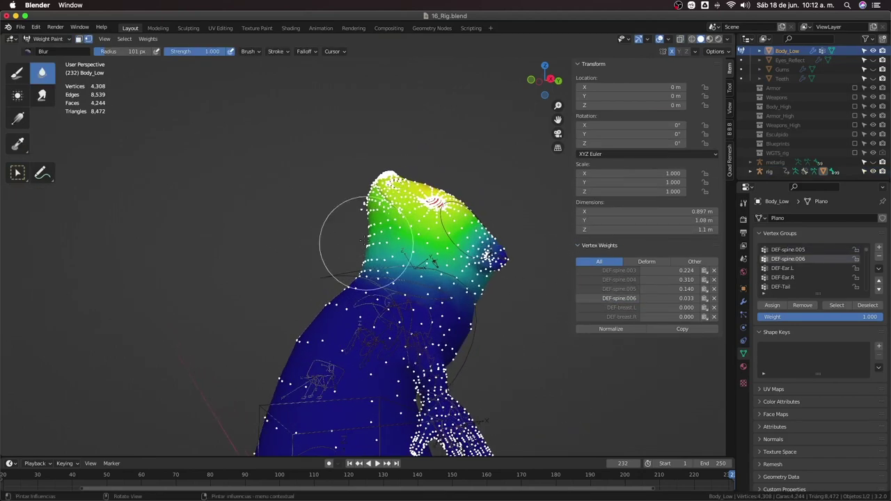
pyautogui.click(26, 53)
pyautogui.click(17, 73)
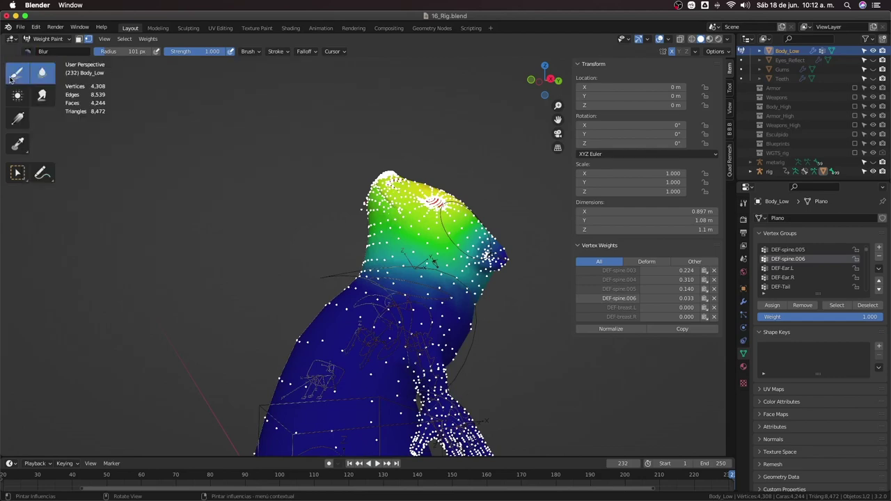
pyautogui.click(26, 53)
pyautogui.press('Escape')
pyautogui.click(26, 53)
pyautogui.click(35, 73)
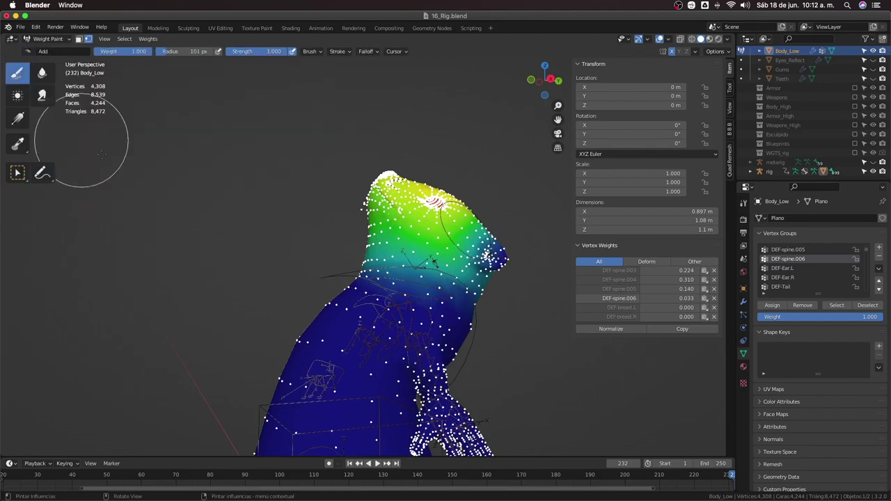
# Paint full DEF-spine.006 weight over the head top and down its sides
pyautogui.moveTo(290, 240)
pyautogui.mouseDown(button='middle')
pyautogui.moveTo(404, 198)
pyautogui.moveTo(354, 189)
pyautogui.mouseUp(button='middle')
pyautogui.moveTo(355, 188); pyautogui.dragTo(370, 209)
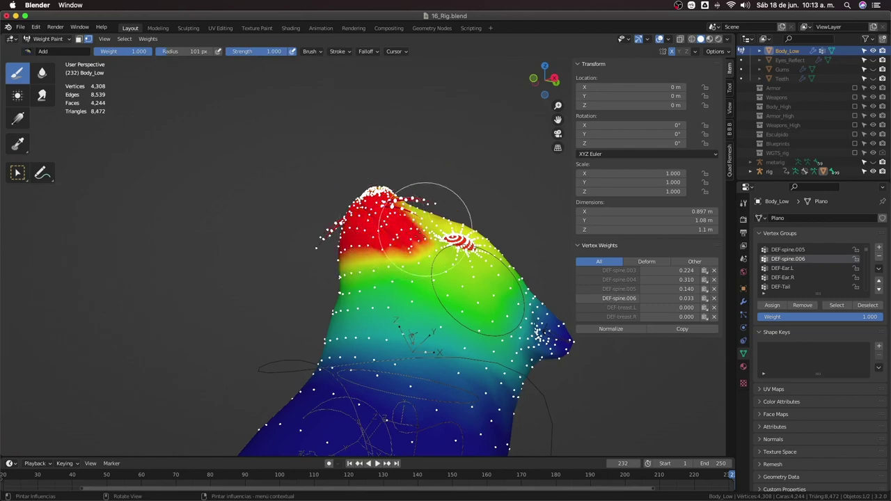
pyautogui.moveTo(369, 209); pyautogui.dragTo(408, 179, button='middle')
pyautogui.moveTo(417, 187); pyautogui.dragTo(457, 189)
pyautogui.moveTo(458, 189); pyautogui.dragTo(464, 216, button='middle')
pyautogui.moveTo(465, 216)
pyautogui.mouseDown()
pyautogui.moveTo(472, 199)
pyautogui.moveTo(358, 255)
pyautogui.moveTo(370, 256)
pyautogui.moveTo(352, 254)
pyautogui.mouseUp()
pyautogui.moveTo(351, 254); pyautogui.dragTo(328, 258, button='middle')
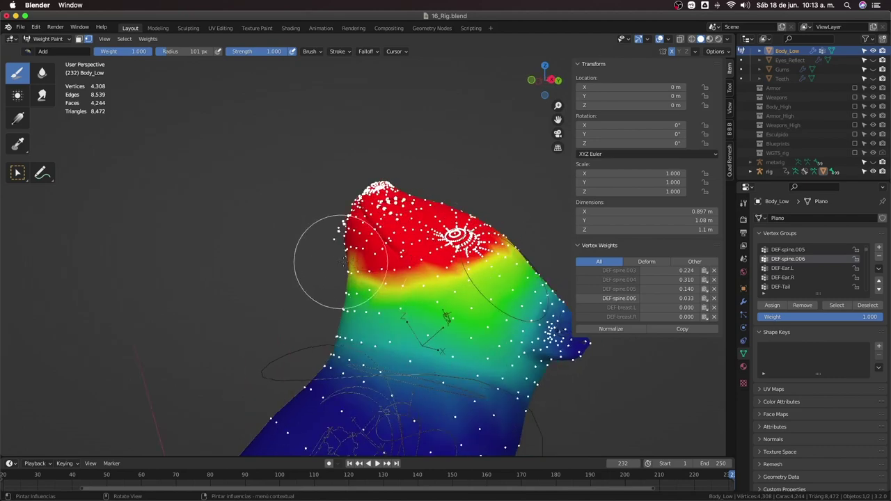
pyautogui.moveTo(328, 258); pyautogui.dragTo(362, 236)
pyautogui.moveTo(477, 258); pyautogui.dragTo(460, 275, button='middle')
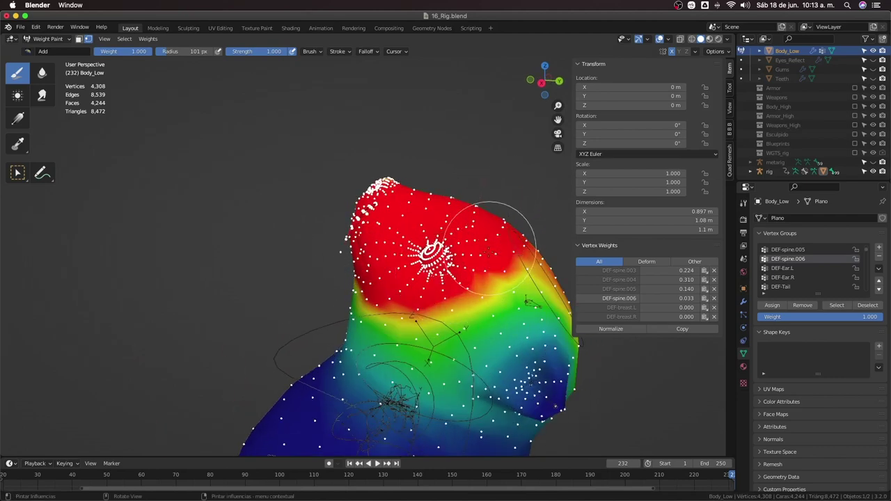
# Select DEF-spine.005 and subtract its weight from the upper neck
pyautogui.click(619, 289)
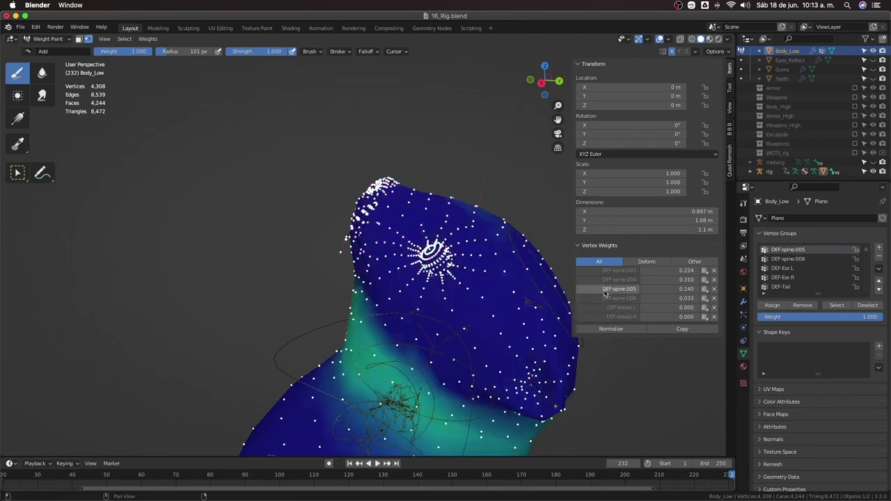
pyautogui.moveTo(487, 292); pyautogui.dragTo(436, 282, button='middle')
pyautogui.click(26, 51)
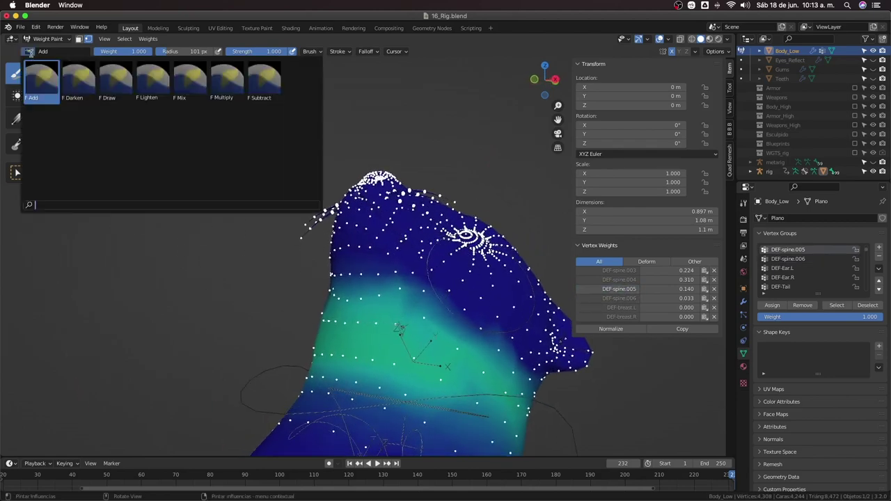
pyautogui.click(264, 76)
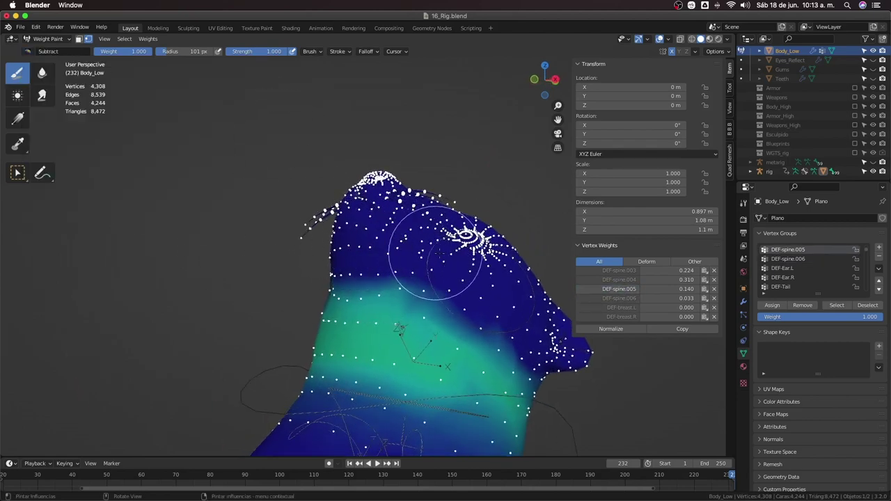
pyautogui.moveTo(427, 257)
pyautogui.mouseDown(button='middle')
pyautogui.moveTo(393, 289)
pyautogui.moveTo(423, 300)
pyautogui.mouseUp(button='middle')
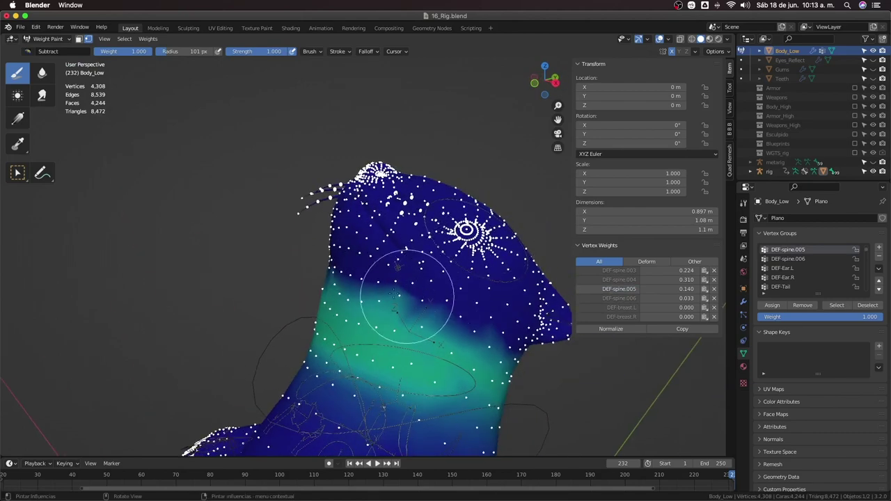
pyautogui.moveTo(423, 300); pyautogui.dragTo(383, 291)
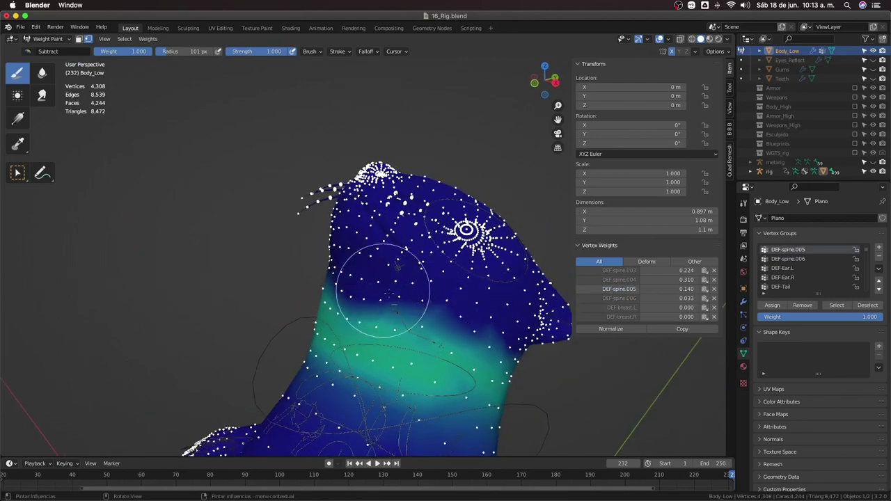
# Blur the neck weights into a softer gradient
pyautogui.click(43, 75)
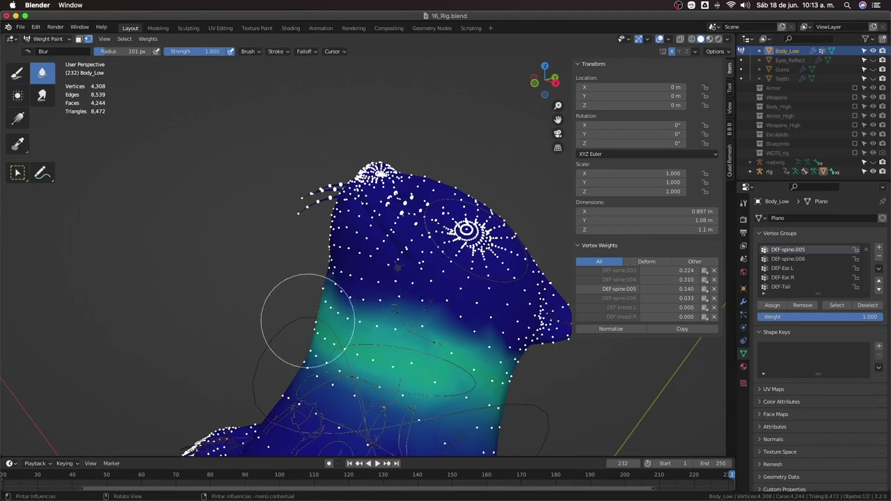
pyautogui.moveTo(308, 320); pyautogui.dragTo(506, 305, button='middle')
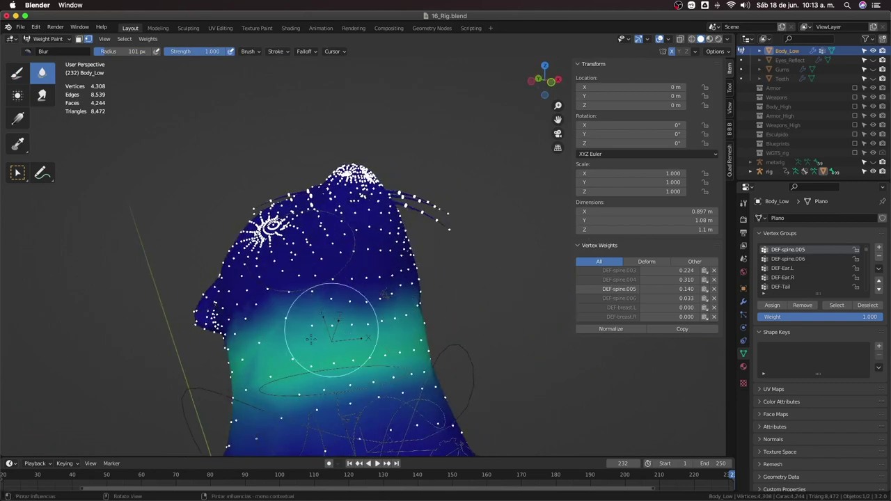
pyautogui.moveTo(248, 376)
pyautogui.mouseDown(button='middle')
pyautogui.moveTo(398, 328)
pyautogui.moveTo(328, 318)
pyautogui.mouseUp(button='middle')
pyautogui.hotkey('ctrl', 'Tab')
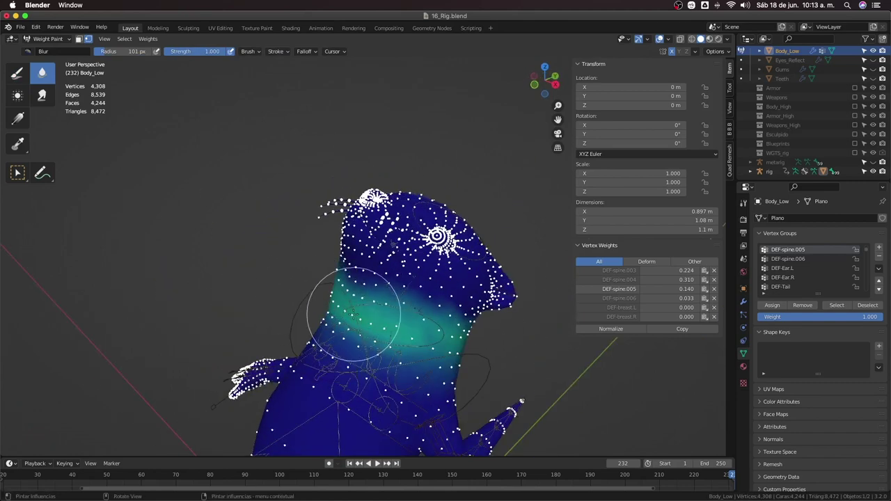
# Put the rig in Pose Mode and tilt the head bone on the X axis
pyautogui.hotkey('ctrl', 'Tab')
pyautogui.click(179, 317)
pyautogui.click(510, 268)
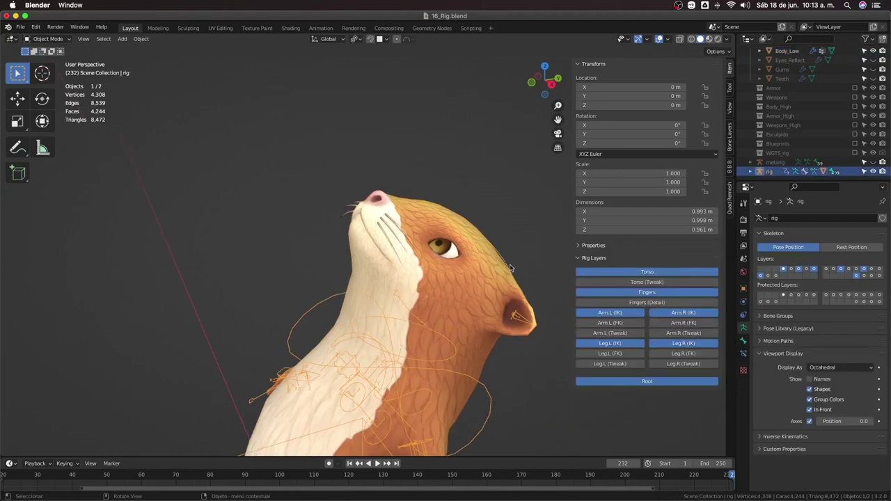
pyautogui.hotkey('ctrl', 'Tab')
pyautogui.press('r')
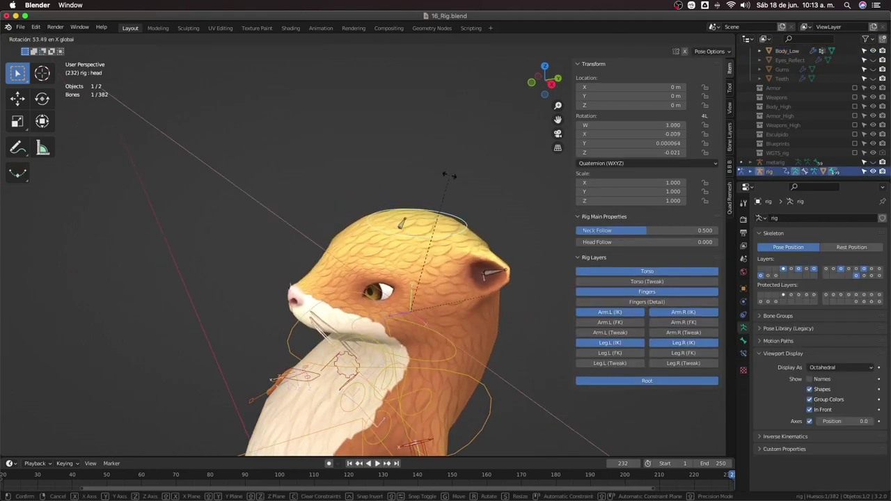
pyautogui.press('x')
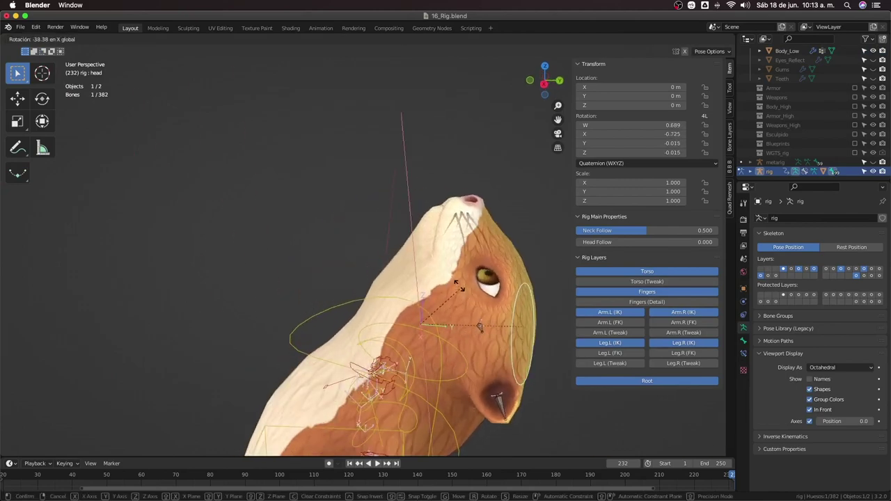
pyautogui.click(385, 216)
# Freely rotate the left ear bone to bend the ear, then leave Pose Mode
pyautogui.click(488, 303)
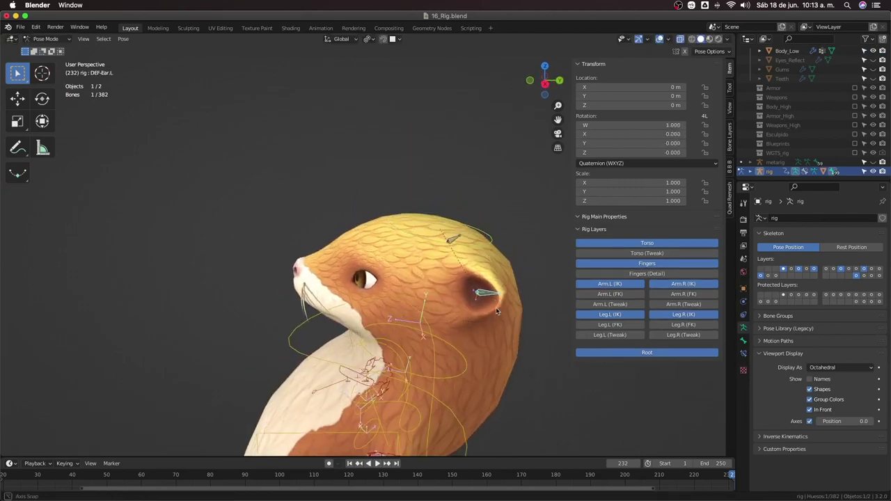
pyautogui.press('r')
pyautogui.press('r')
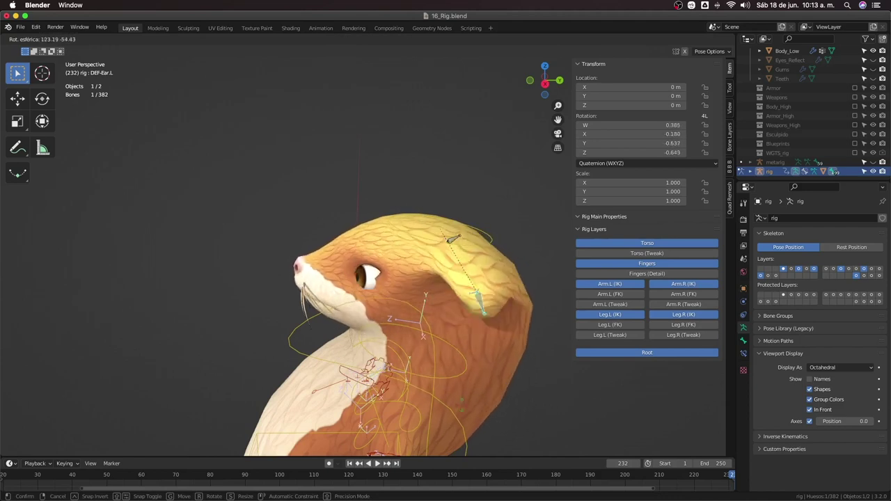
pyautogui.click(493, 315)
pyautogui.hotkey('ctrl', 'Tab')
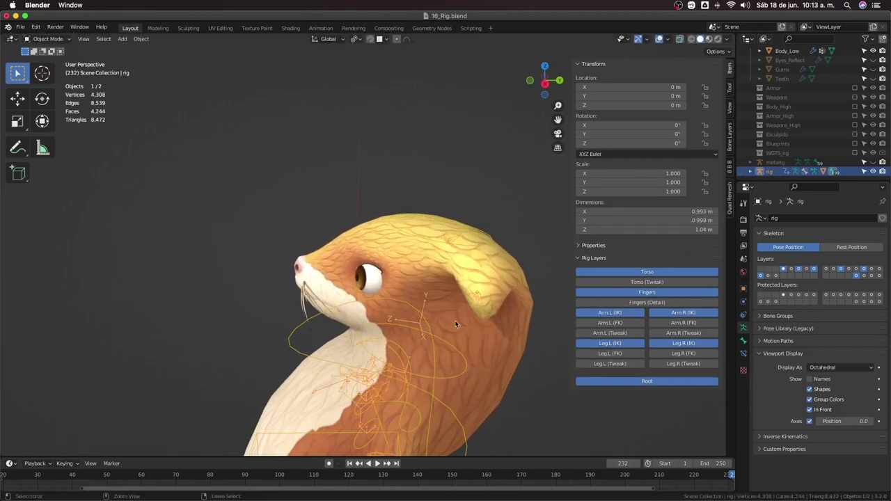
# Put Body_Low into Weight Paint and blur the head and neck weights
pyautogui.click(505, 311)
pyautogui.hotkey('ctrl', 'Tab')
pyautogui.click(511, 366)
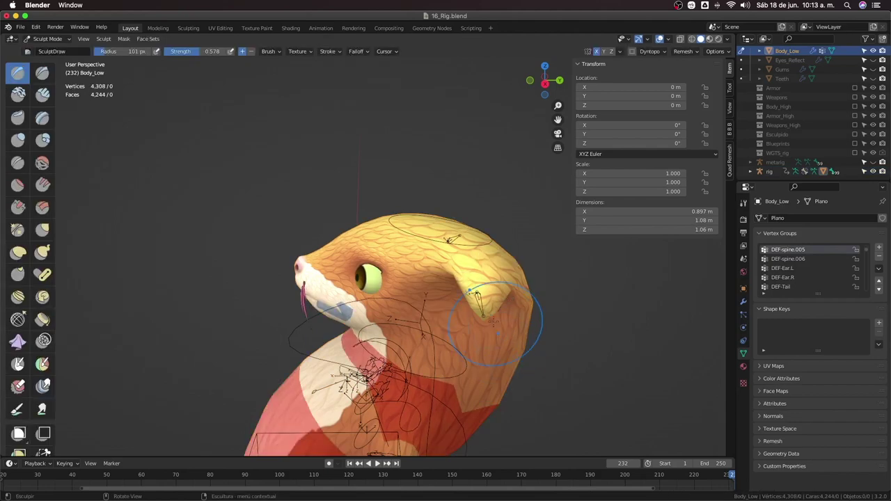
pyautogui.hotkey('ctrl', 'Tab')
pyautogui.click(473, 296)
pyautogui.moveTo(474, 296); pyautogui.dragTo(613, 310)
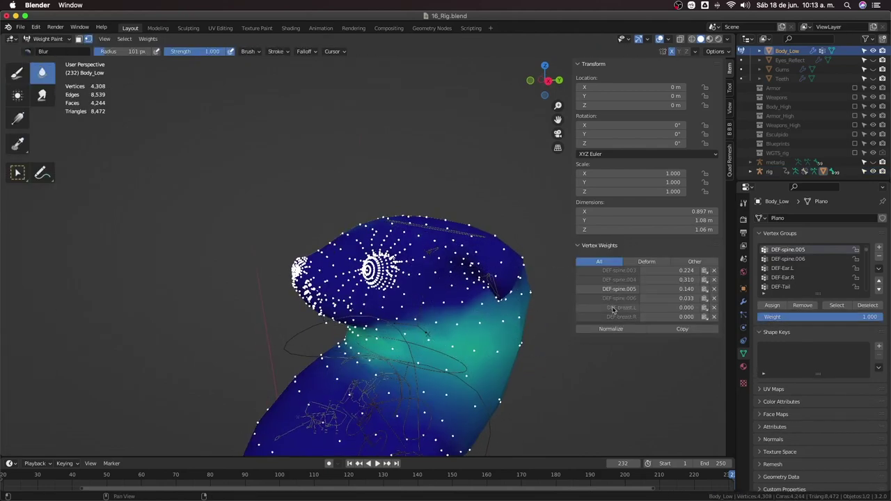
# Select DEF-Ear.L and subtract its stray weight around the ear base and head sides
pyautogui.click(783, 268)
pyautogui.moveTo(418, 293); pyautogui.dragTo(432, 277, button='middle')
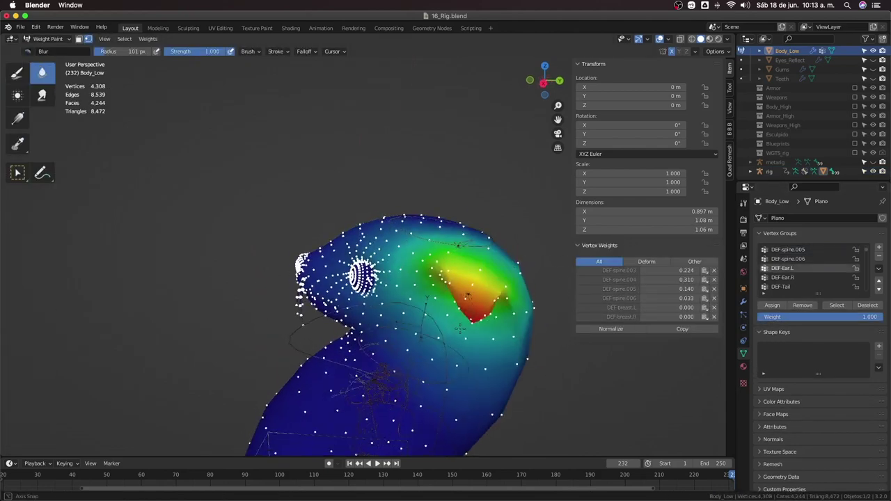
pyautogui.click(20, 75)
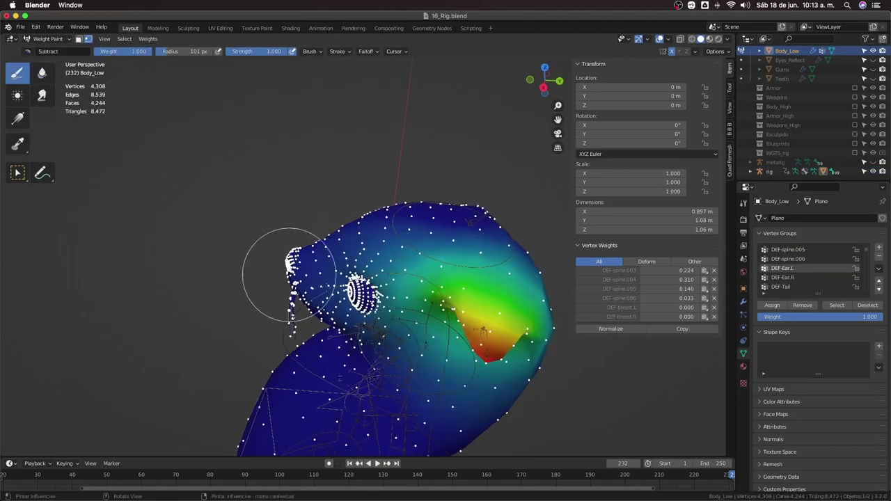
pyautogui.moveTo(289, 274)
pyautogui.mouseDown()
pyautogui.moveTo(424, 215)
pyautogui.moveTo(364, 295)
pyautogui.moveTo(369, 339)
pyautogui.mouseUp()
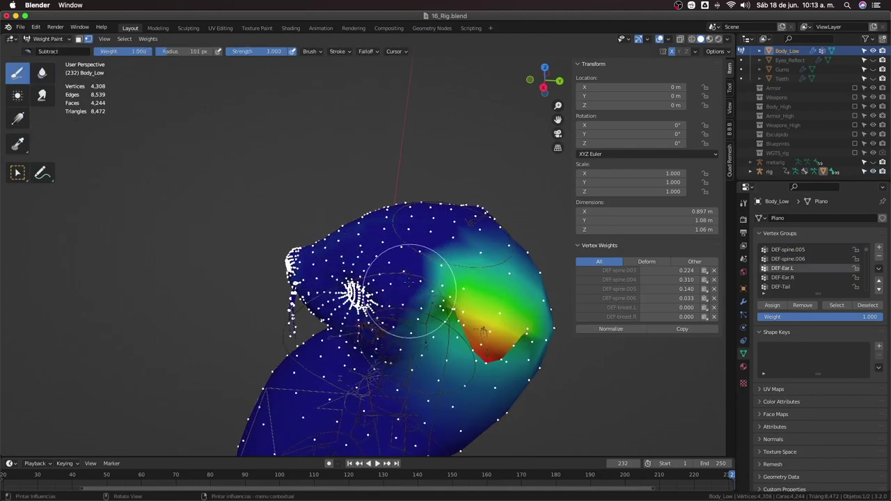
pyautogui.moveTo(503, 240); pyautogui.dragTo(438, 278, button='middle')
pyautogui.moveTo(438, 279); pyautogui.dragTo(458, 378)
pyautogui.moveTo(457, 378); pyautogui.dragTo(384, 232, button='middle')
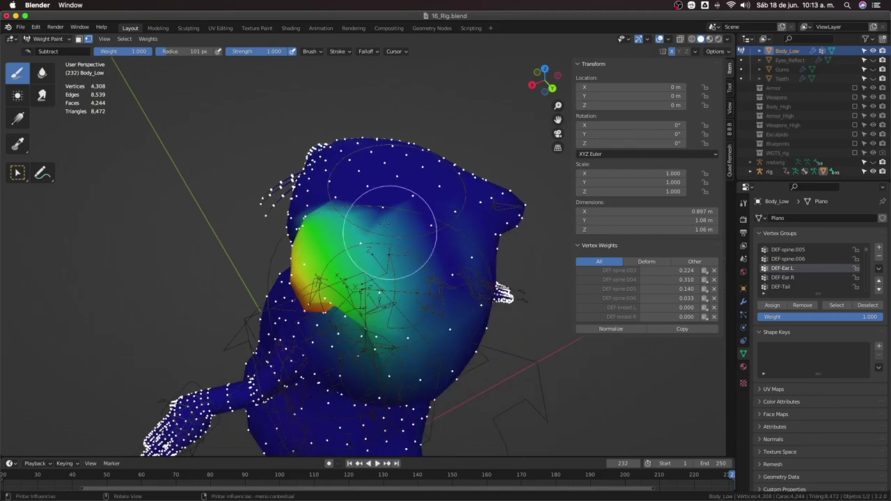
pyautogui.moveTo(384, 232); pyautogui.dragTo(389, 363)
pyautogui.moveTo(400, 353); pyautogui.dragTo(428, 208, button='middle')
pyautogui.moveTo(427, 209)
pyautogui.mouseDown()
pyautogui.moveTo(388, 239)
pyautogui.moveTo(368, 184)
pyautogui.mouseUp()
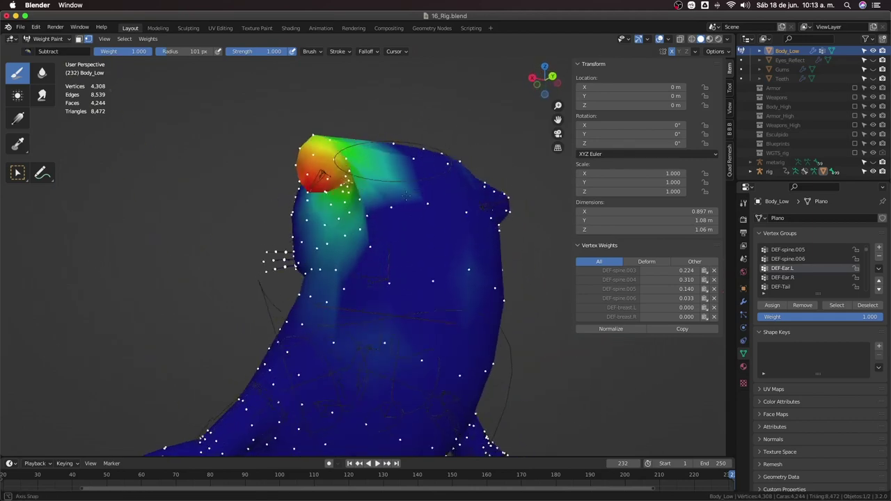
pyautogui.moveTo(368, 184)
pyautogui.mouseDown(button='middle')
pyautogui.moveTo(376, 268)
pyautogui.moveTo(456, 264)
pyautogui.mouseUp(button='middle')
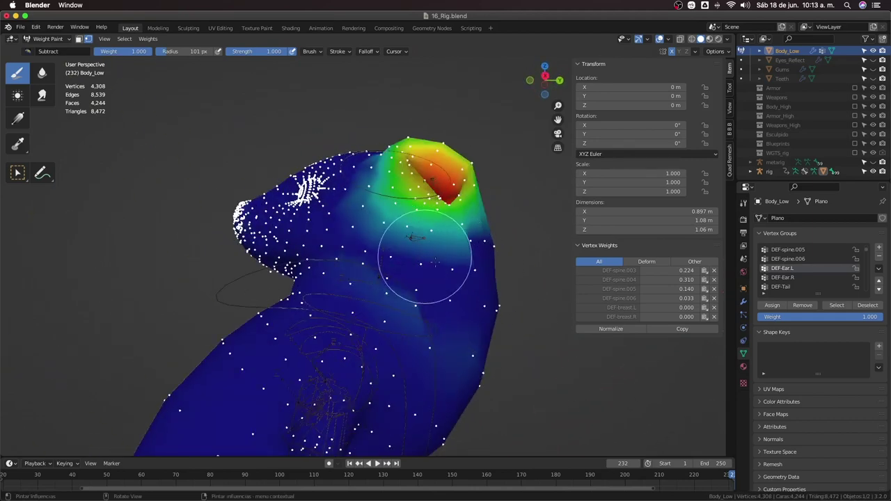
# Orbit around the head to check the cleaned-up left ear weights
pyautogui.moveTo(413, 292); pyautogui.dragTo(374, 247, button='middle')
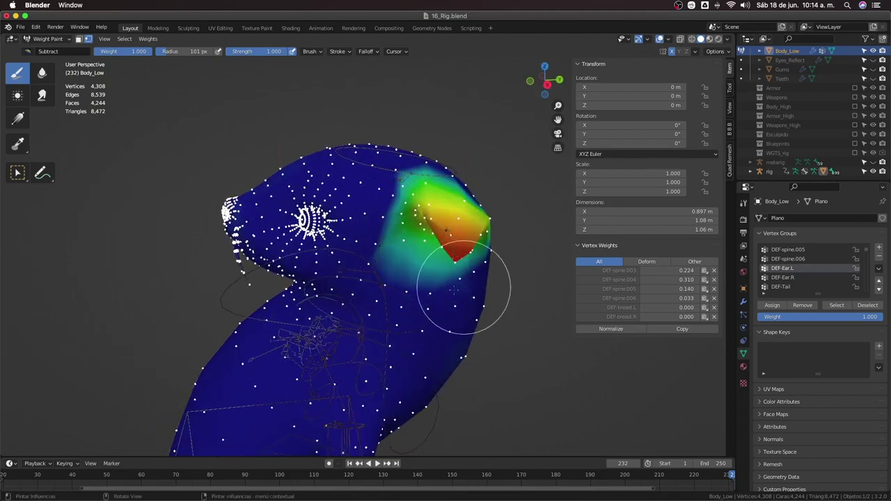
pyautogui.moveTo(446, 291); pyautogui.dragTo(417, 267, button='middle')
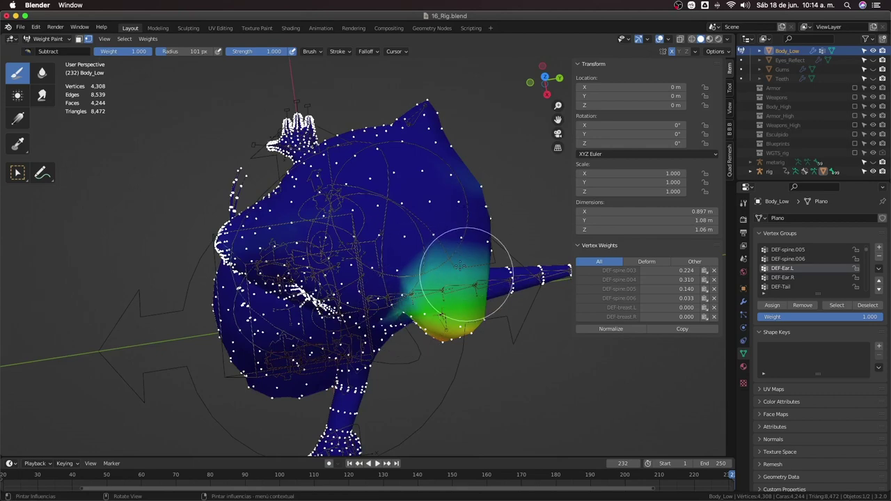
pyautogui.moveTo(465, 274)
pyautogui.mouseDown(button='middle')
pyautogui.moveTo(469, 217)
pyautogui.moveTo(406, 232)
pyautogui.moveTo(405, 250)
pyautogui.mouseUp(button='middle')
pyautogui.moveTo(456, 173); pyautogui.dragTo(422, 211, button='middle')
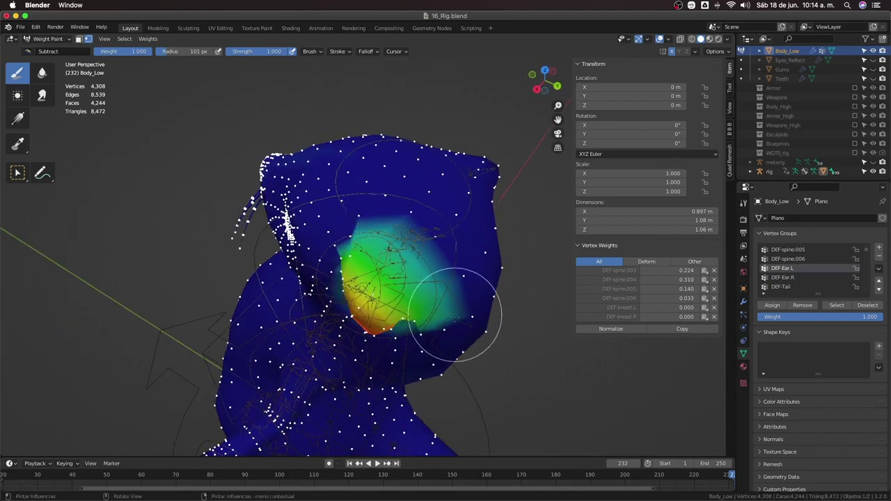
pyautogui.moveTo(455, 316); pyautogui.dragTo(401, 212, button='middle')
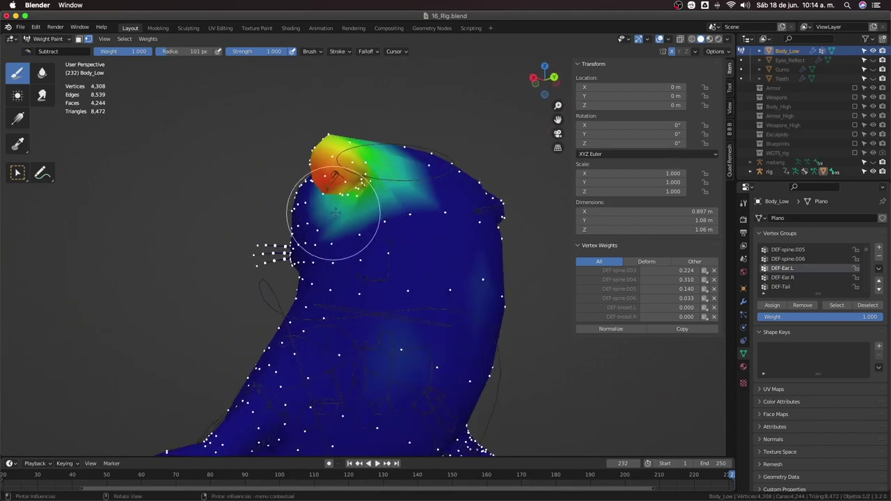
pyautogui.moveTo(335, 212)
pyautogui.mouseDown(button='middle')
pyautogui.moveTo(424, 368)
pyautogui.moveTo(467, 298)
pyautogui.mouseUp(button='middle')
pyautogui.hotkey('ctrl', 'Tab')
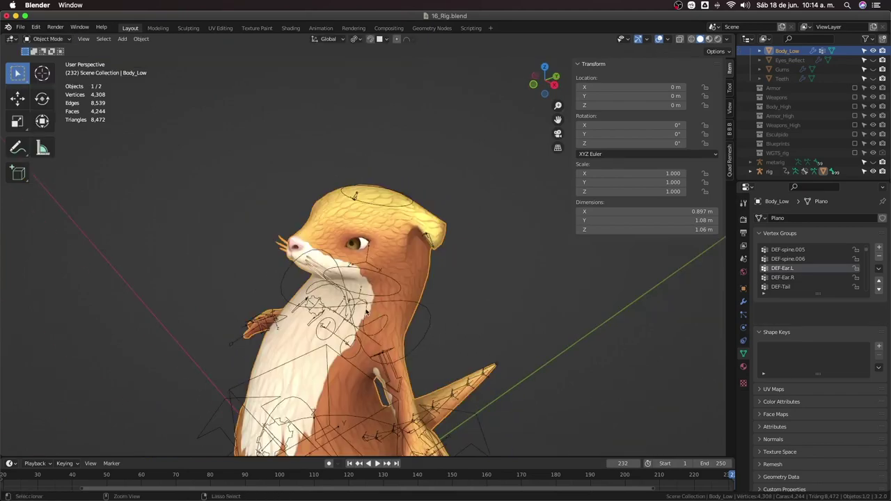
pyautogui.moveTo(366, 312)
pyautogui.mouseDown(button='middle')
pyautogui.moveTo(450, 283)
pyautogui.moveTo(378, 312)
pyautogui.moveTo(313, 245)
pyautogui.mouseUp(button='middle')
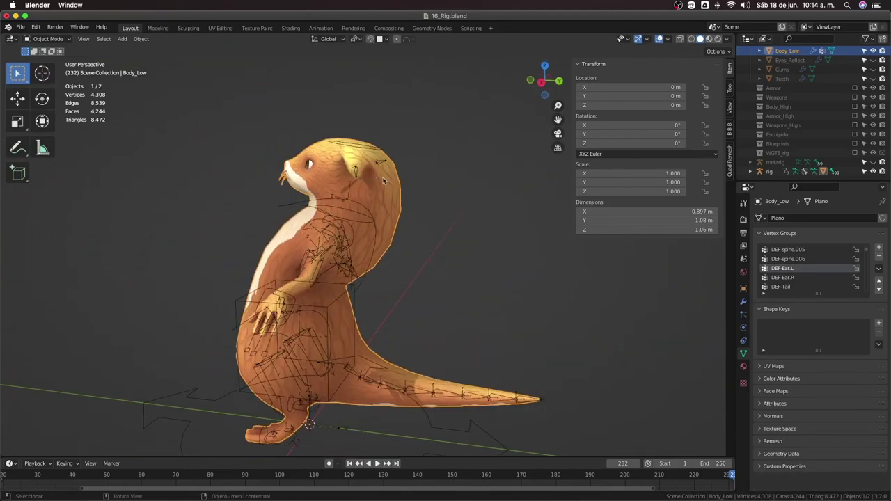
pyautogui.moveTo(385, 181); pyautogui.dragTo(379, 199, button='middle')
pyautogui.hotkey('ctrl', 'Tab')
pyautogui.click(384, 253)
pyautogui.hotkey('ctrl', 'Tab')
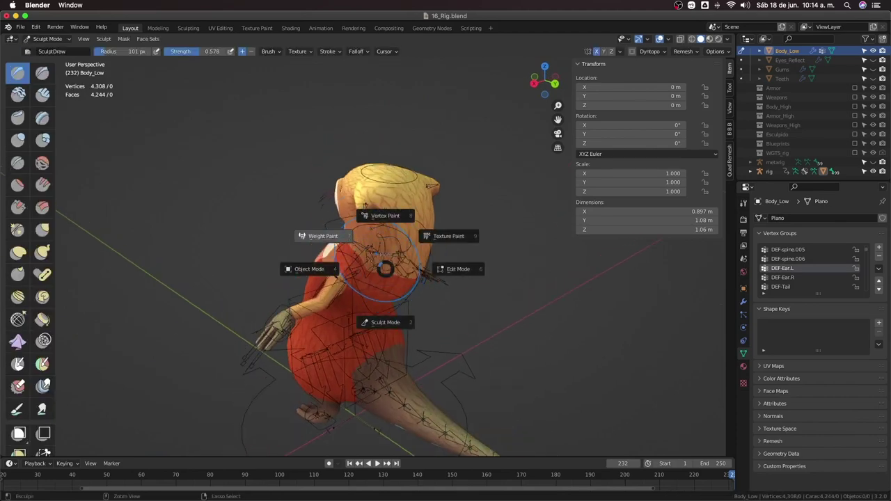
pyautogui.click(322, 237)
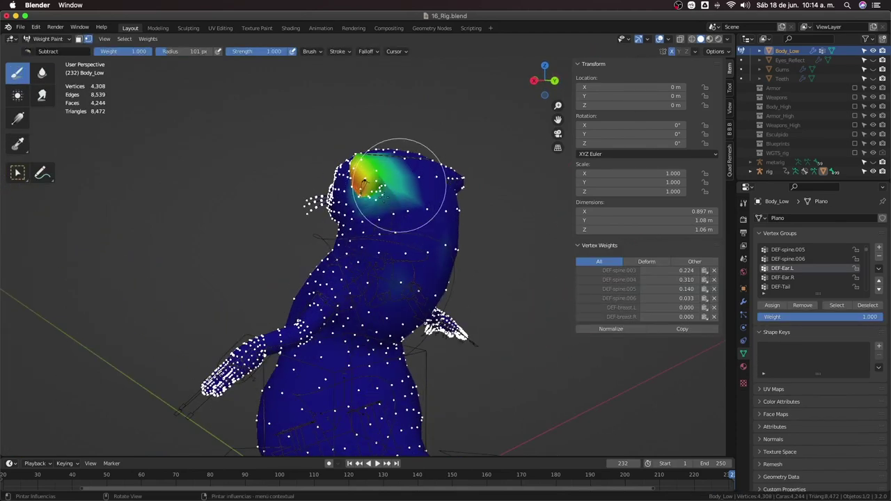
pyautogui.moveTo(392, 205)
pyautogui.mouseDown(button='middle')
pyautogui.moveTo(390, 159)
pyautogui.moveTo(413, 188)
pyautogui.mouseUp(button='middle')
pyautogui.moveTo(347, 159)
pyautogui.mouseDown(button='middle')
pyautogui.moveTo(398, 188)
pyautogui.moveTo(378, 189)
pyautogui.moveTo(407, 194)
pyautogui.mouseUp(button='middle')
pyautogui.scroll(3, 397, 188)
pyautogui.moveTo(338, 126); pyautogui.dragTo(222, 159, button='middle')
pyautogui.click(42, 74)
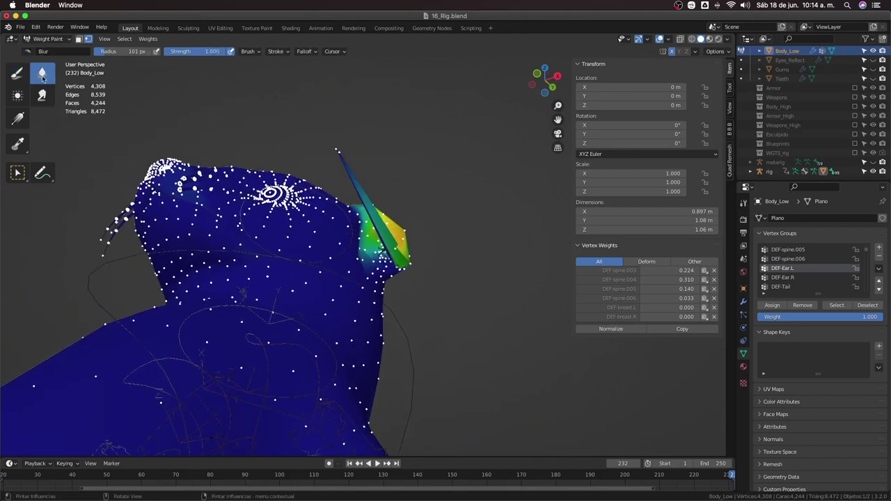
pyautogui.moveTo(338, 143)
pyautogui.mouseDown(button='middle')
pyautogui.moveTo(401, 240)
pyautogui.moveTo(318, 278)
pyautogui.moveTo(366, 242)
pyautogui.moveTo(362, 261)
pyautogui.moveTo(378, 267)
pyautogui.moveTo(356, 264)
pyautogui.moveTo(390, 194)
pyautogui.mouseUp(button='middle')
pyautogui.moveTo(392, 268)
pyautogui.mouseDown(button='middle')
pyautogui.moveTo(376, 244)
pyautogui.moveTo(398, 239)
pyautogui.moveTo(378, 269)
pyautogui.moveTo(422, 278)
pyautogui.mouseUp(button='middle')
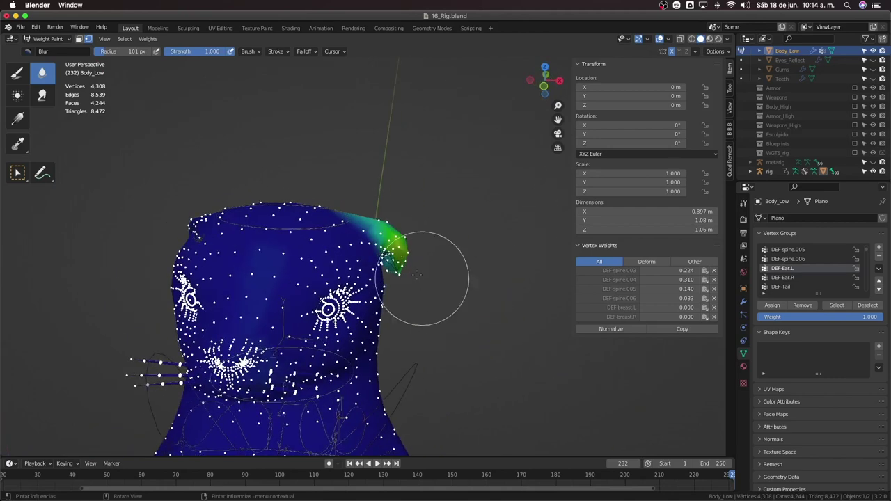
pyautogui.moveTo(395, 245); pyautogui.dragTo(380, 243, button='middle')
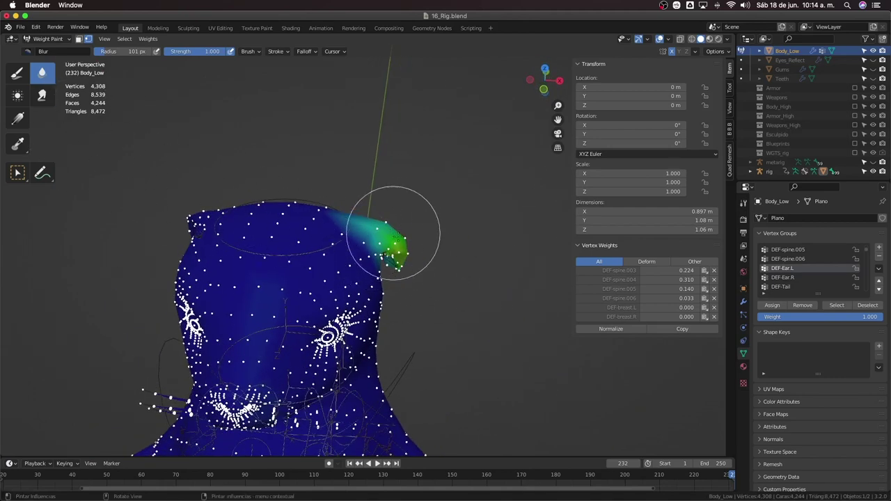
pyautogui.moveTo(376, 227)
pyautogui.mouseDown(button='middle')
pyautogui.moveTo(387, 270)
pyautogui.moveTo(380, 233)
pyautogui.mouseUp(button='middle')
pyautogui.moveTo(360, 263)
pyautogui.mouseDown(button='middle')
pyautogui.moveTo(390, 244)
pyautogui.moveTo(427, 272)
pyautogui.moveTo(432, 294)
pyautogui.mouseUp(button='middle')
pyautogui.hotkey('ctrl', 'Tab')
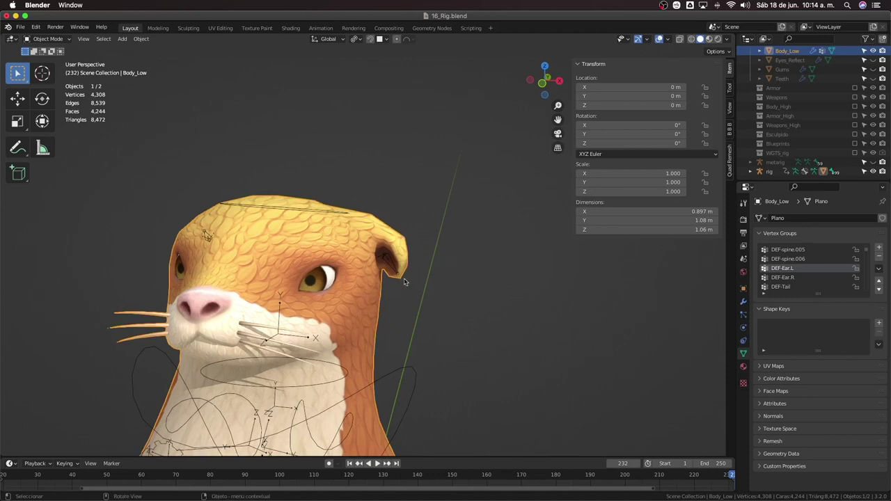
# Put the rig in Pose Mode and clear the DEF-Ear.L bone's rotation
pyautogui.click(405, 281)
pyautogui.hotkey('ctrl', 'Tab')
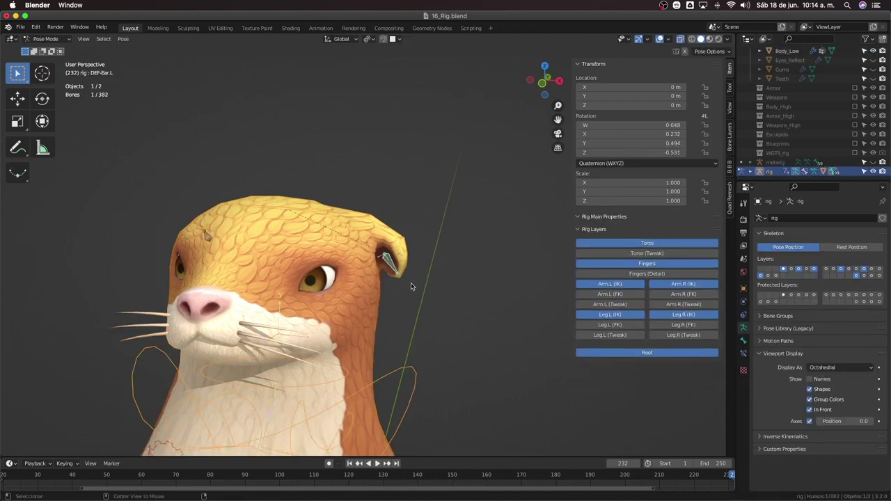
pyautogui.hotkey('alt', 'e')
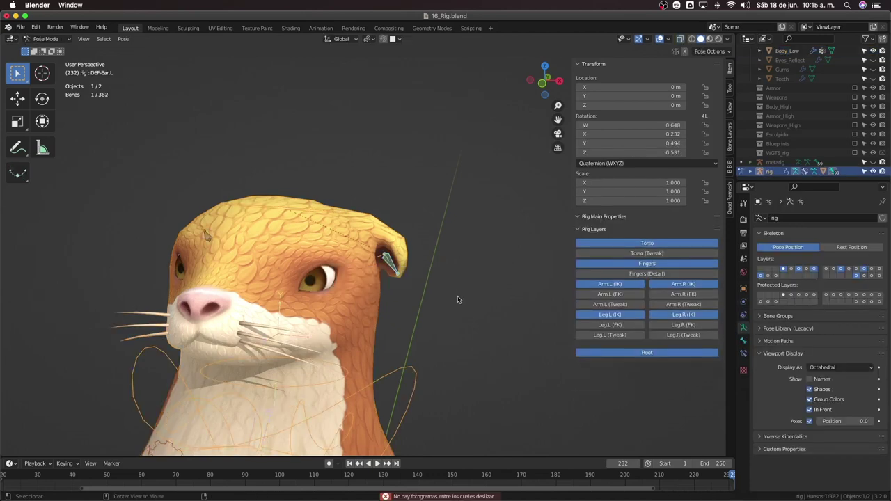
pyautogui.hotkey('alt', 'r')
# Rotate the ear bone on its local X axis, then reselect Body_Low in Object Mode
pyautogui.press('r')
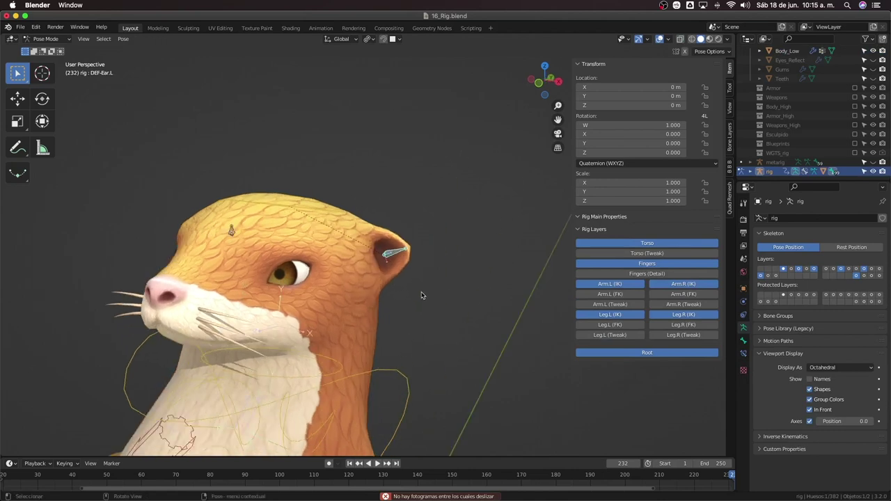
pyautogui.press('x')
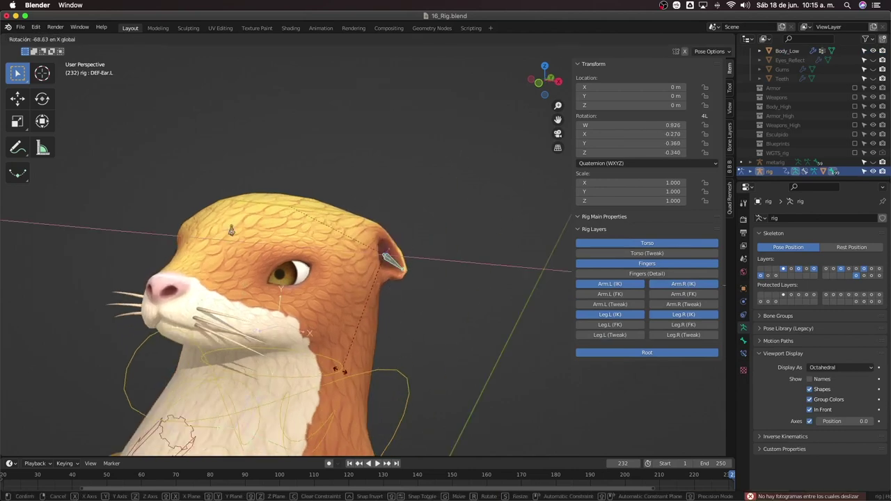
pyautogui.press('x')
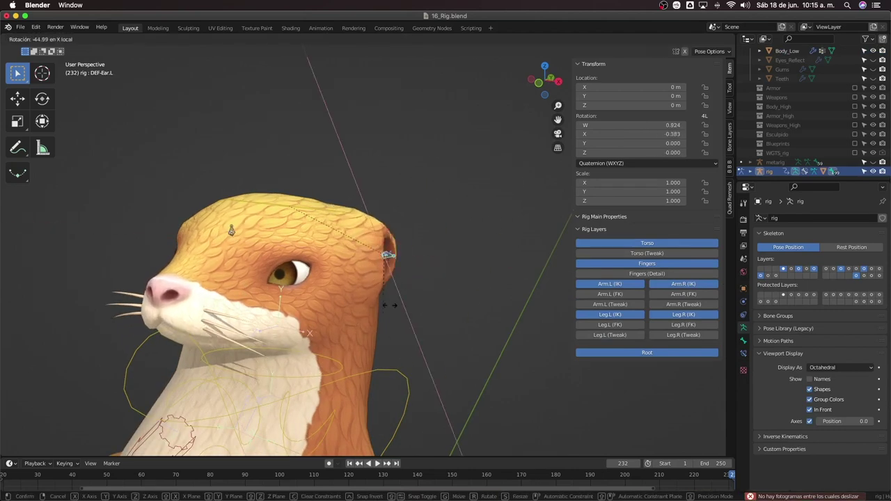
pyautogui.click(388, 311)
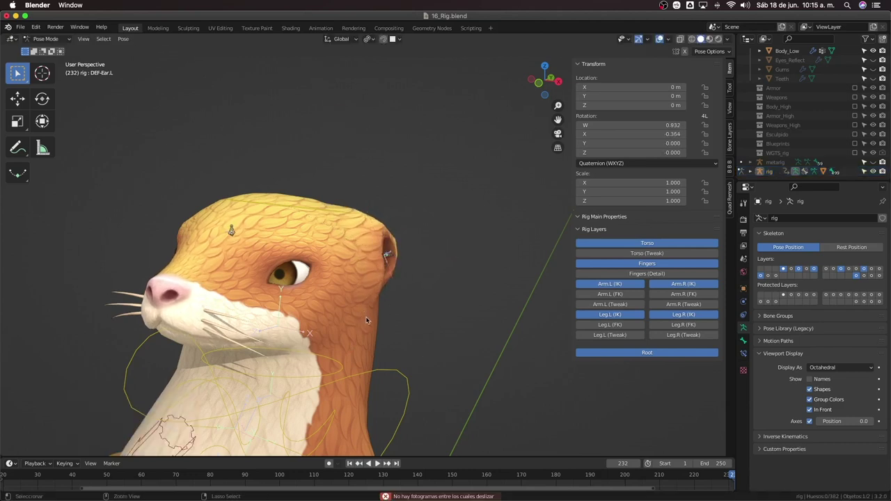
pyautogui.hotkey('ctrl', 'Tab')
pyautogui.click(344, 326)
pyautogui.hotkey('ctrl', 'Tab')
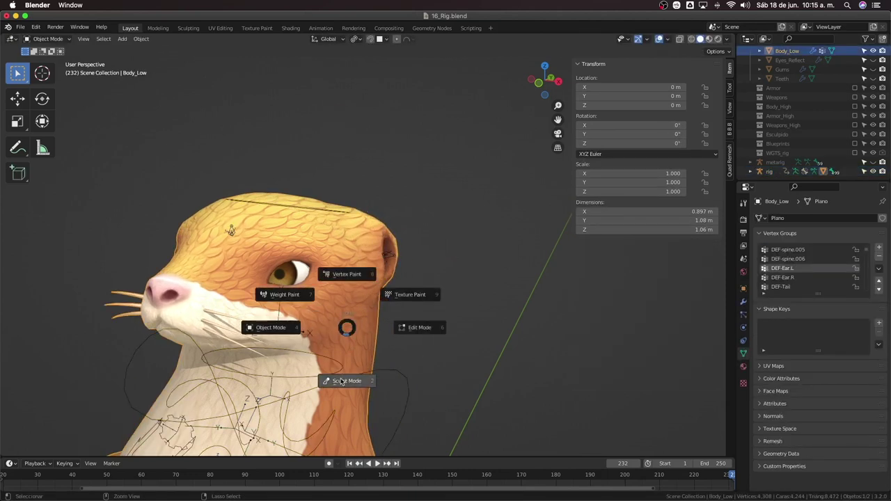
pyautogui.click(341, 381)
pyautogui.hotkey('ctrl', 'Tab')
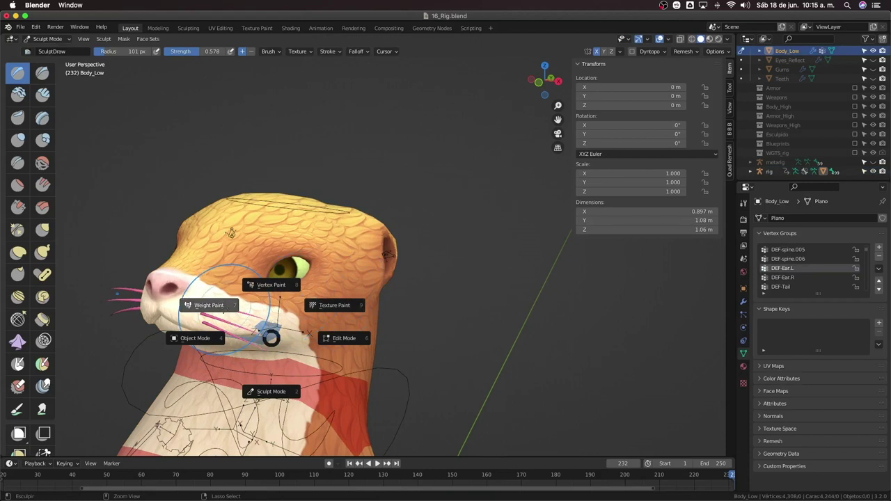
pyautogui.click(231, 311)
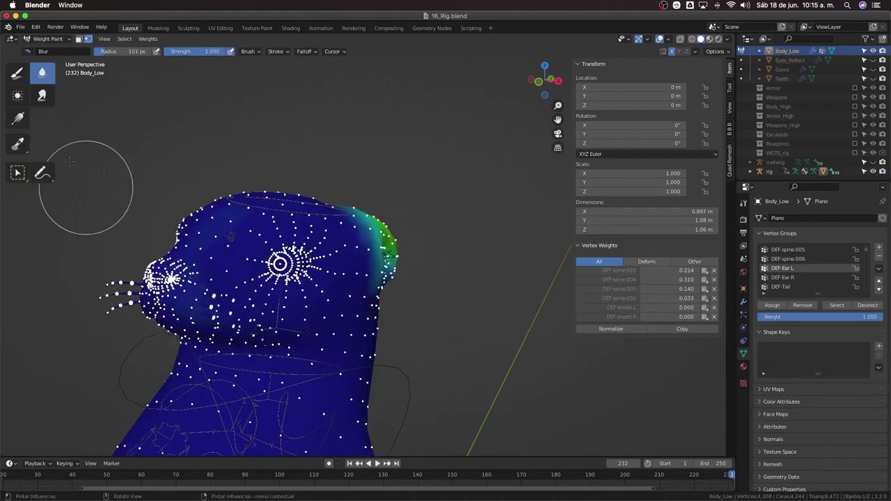
pyautogui.click(17, 73)
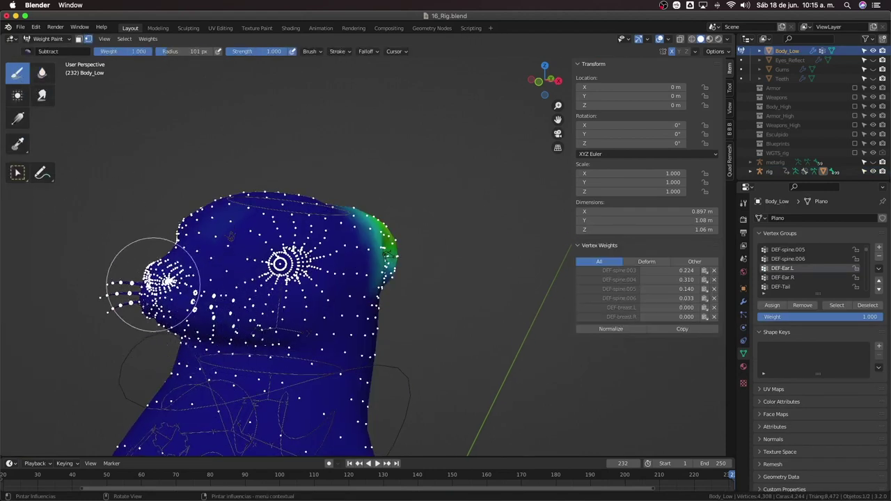
pyautogui.moveTo(230, 234); pyautogui.dragTo(253, 262, button='middle')
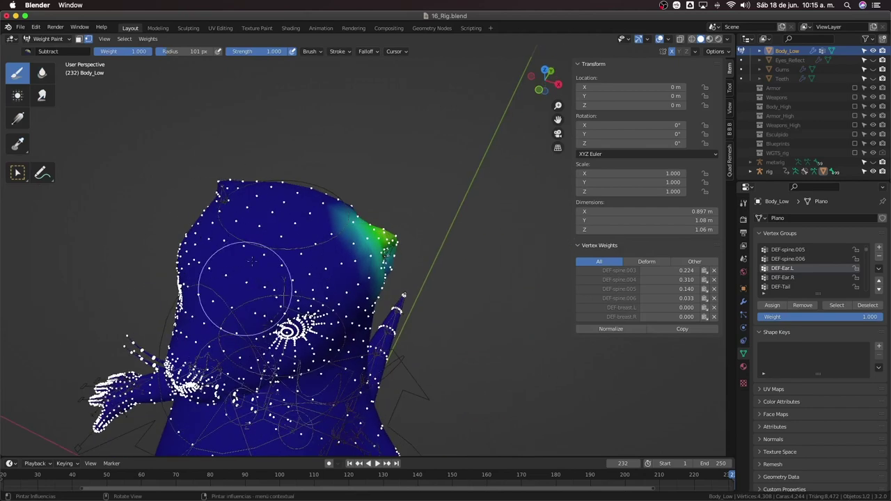
pyautogui.moveTo(232, 381)
pyautogui.mouseDown(button='middle')
pyautogui.moveTo(203, 280)
pyautogui.moveTo(307, 305)
pyautogui.mouseUp(button='middle')
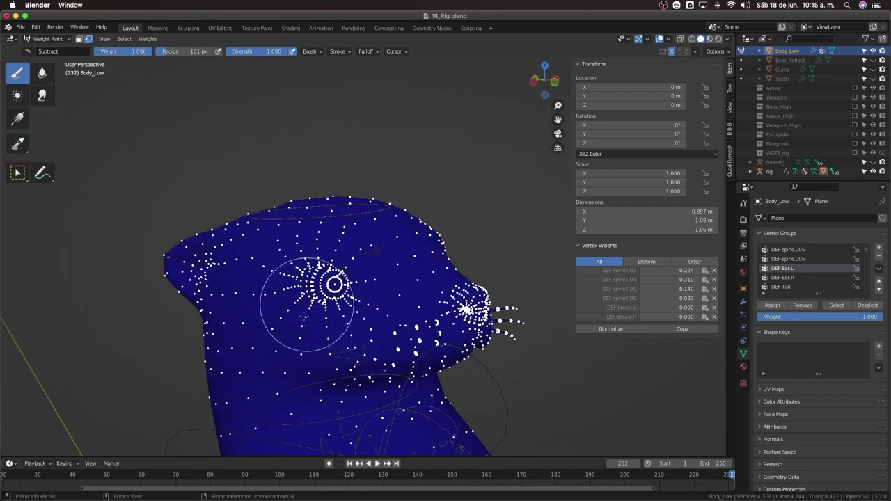
pyautogui.moveTo(420, 369); pyautogui.dragTo(318, 358, button='middle')
pyautogui.hotkey('ctrl', 'Tab')
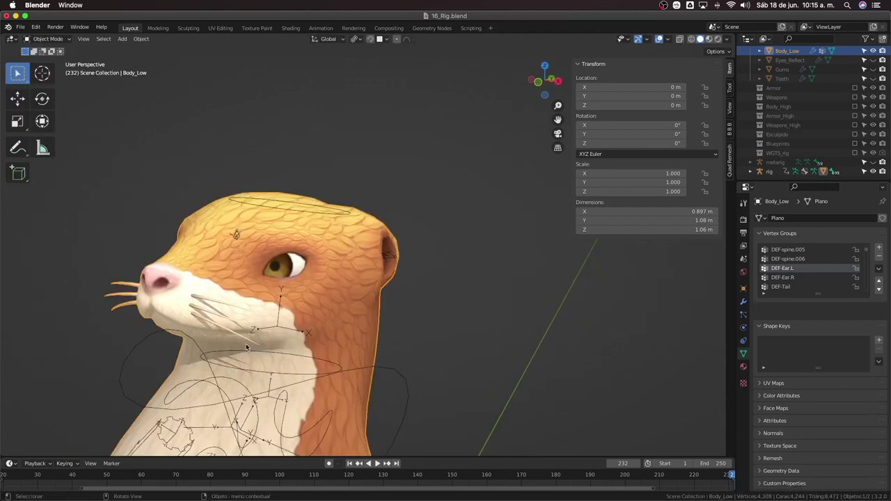
pyautogui.moveTo(438, 355)
pyautogui.mouseDown(button='middle')
pyautogui.moveTo(406, 404)
pyautogui.moveTo(443, 323)
pyautogui.mouseUp(button='middle')
# Put the rig in Pose Mode and raise the left hand IK control
pyautogui.click(477, 360)
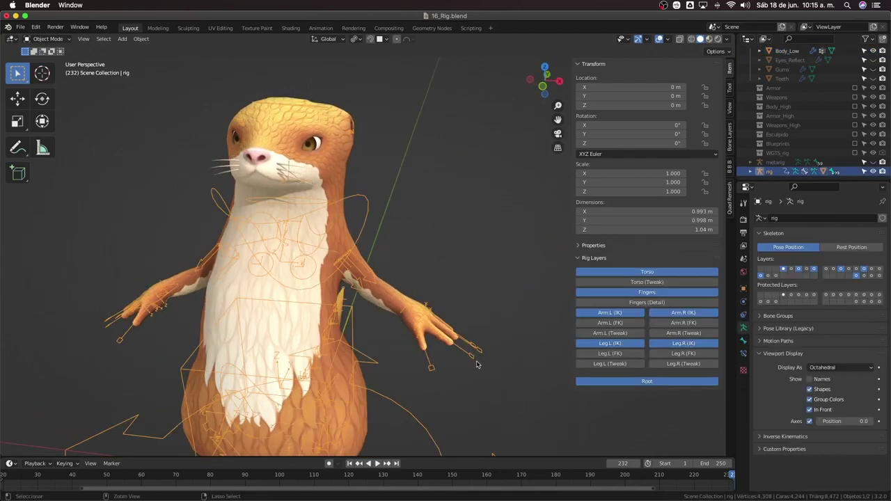
pyautogui.hotkey('ctrl', 'Tab')
pyautogui.moveTo(476, 360); pyautogui.dragTo(410, 333, button='middle')
pyautogui.click(385, 316)
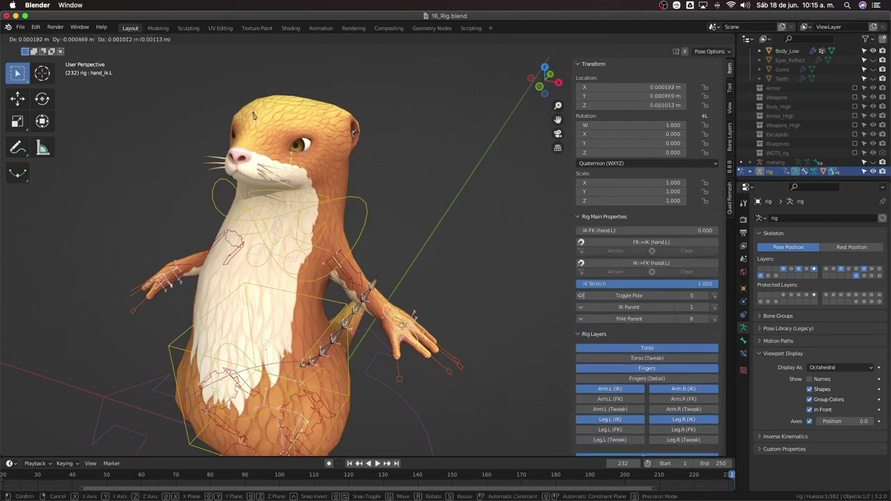
pyautogui.press('g')
pyautogui.click(412, 279)
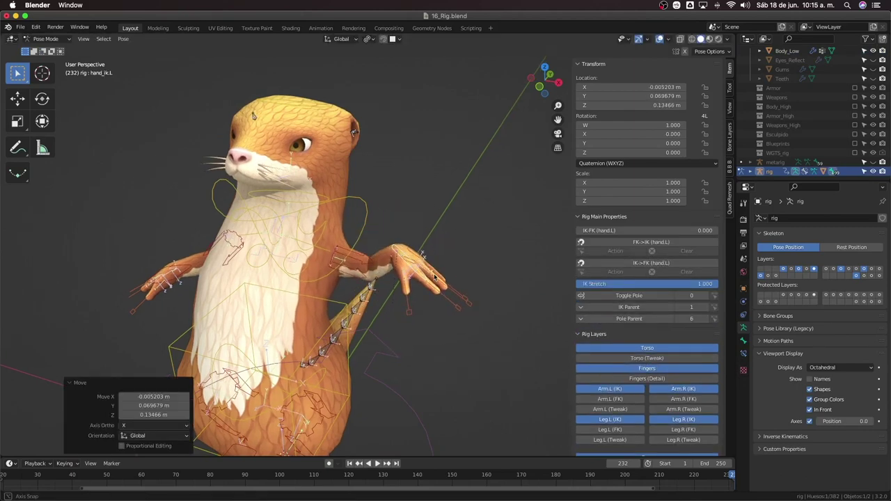
pyautogui.moveTo(413, 279); pyautogui.dragTo(446, 265, button='middle')
# Rotate and reposition hand_ik.L twice, lowering it slightly
pyautogui.press('r')
pyautogui.click(484, 256)
pyautogui.press('g')
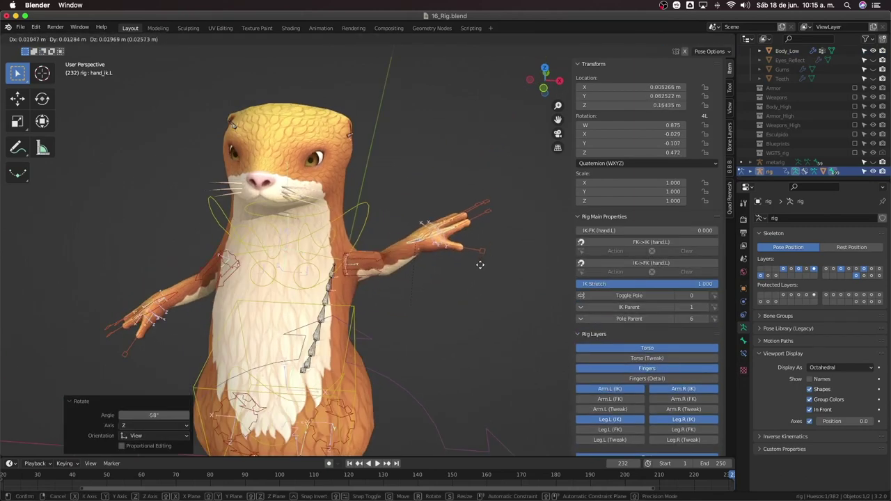
pyautogui.click(479, 295)
pyautogui.press('r')
pyautogui.click(477, 315)
pyautogui.press('g')
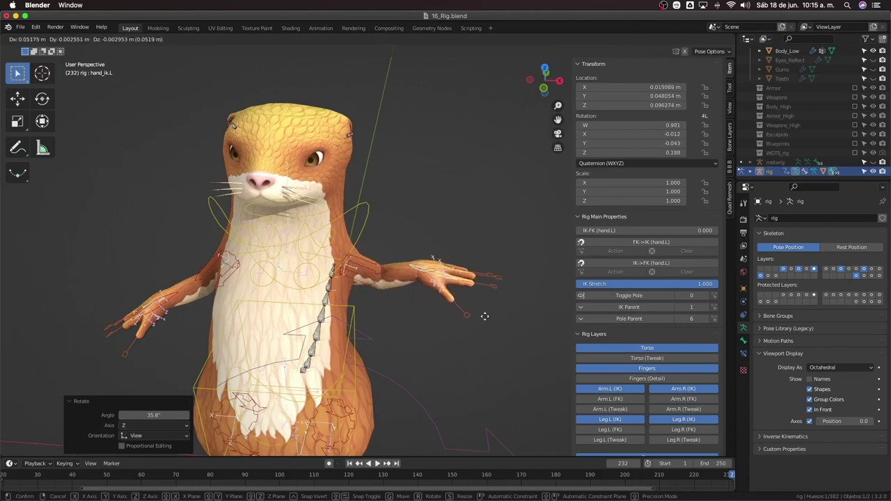
pyautogui.click(481, 315)
# From the top view, rotate the hand control 41.3° and shift it
pyautogui.moveTo(481, 315); pyautogui.dragTo(733, 490, button='middle')
pyautogui.click(416, 317)
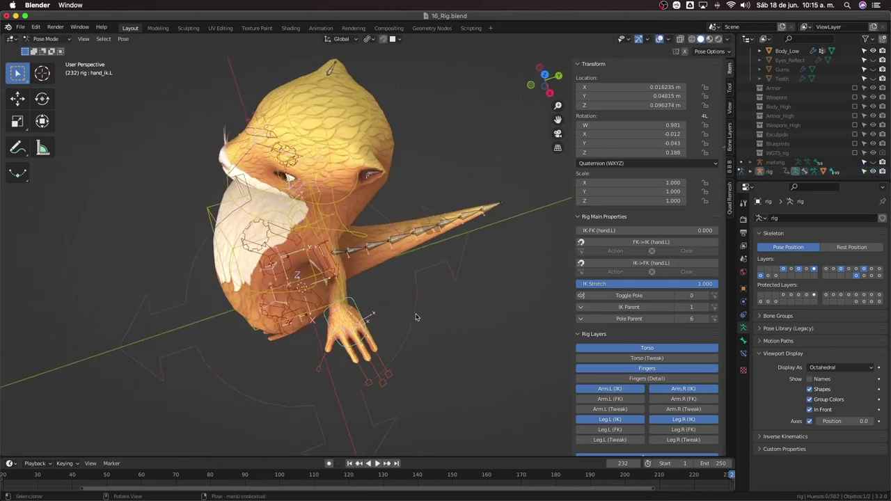
pyautogui.press('KP_7')
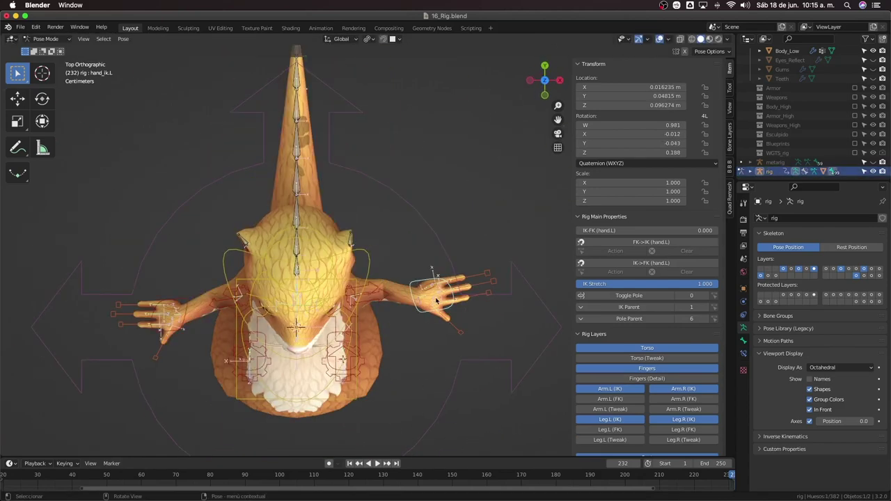
pyautogui.press('r')
pyautogui.click(452, 321)
pyautogui.press('g')
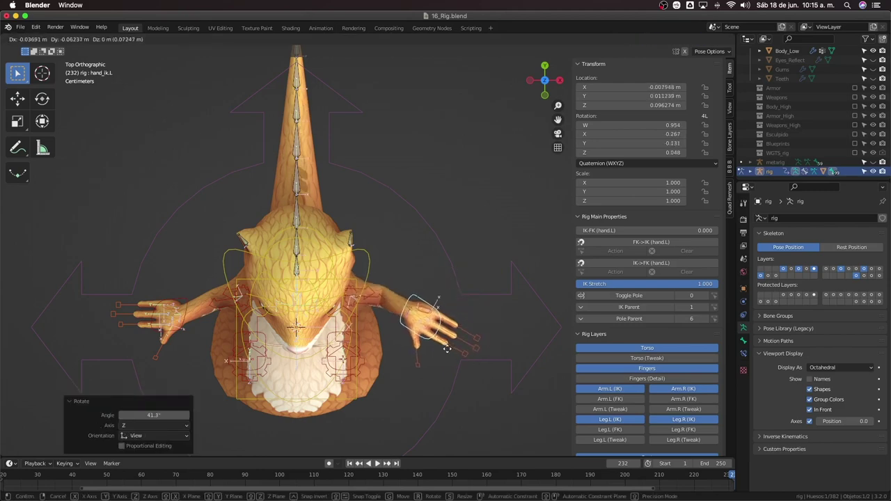
pyautogui.click(449, 346)
# Adjust the hand control with alternating moves, ending at a -21.7° rotation
pyautogui.press('r')
pyautogui.click(456, 341)
pyautogui.press('g')
pyautogui.click(463, 333)
pyautogui.press('r')
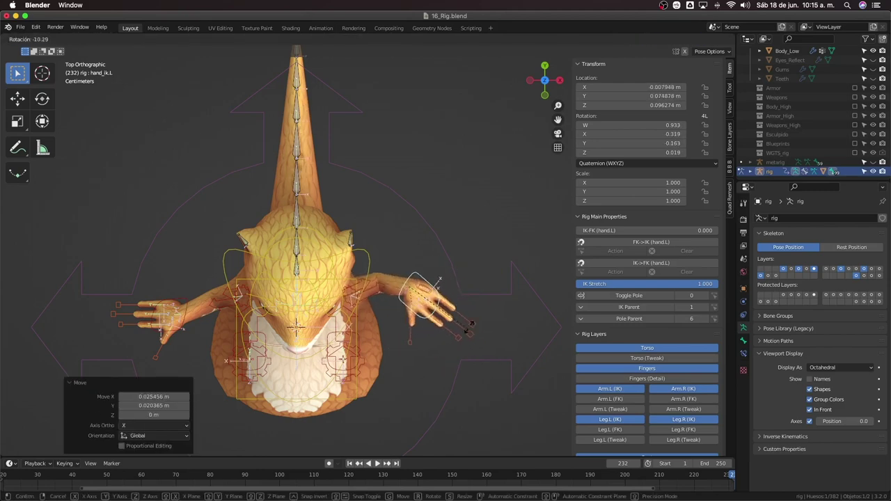
pyautogui.click(467, 327)
pyautogui.moveTo(466, 327)
pyautogui.mouseDown(button='middle')
pyautogui.moveTo(308, 291)
pyautogui.moveTo(301, 307)
pyautogui.mouseUp(button='middle')
# Move and rotate the left hand controller again while checking it side-on
pyautogui.press('r')
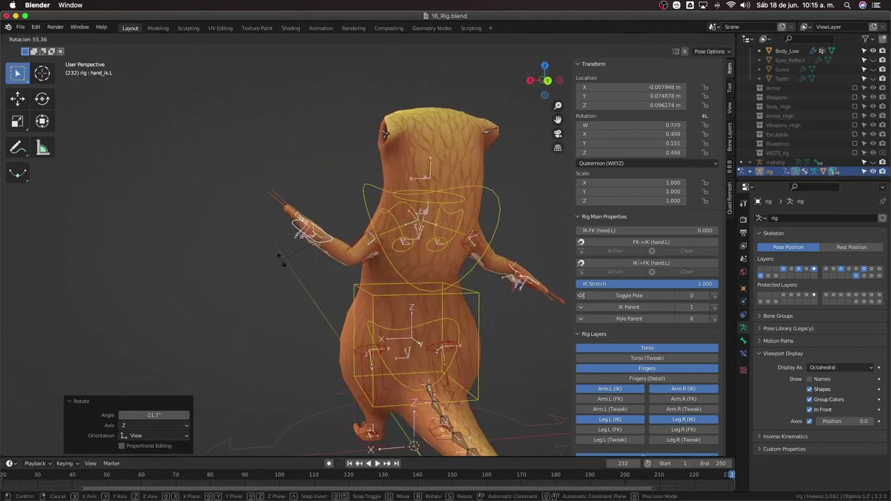
pyautogui.press('g')
pyautogui.click(296, 273)
pyautogui.moveTo(296, 273)
pyautogui.mouseDown(button='middle')
pyautogui.moveTo(426, 343)
pyautogui.moveTo(437, 324)
pyautogui.mouseUp(button='middle')
pyautogui.moveTo(423, 360)
pyautogui.mouseDown(button='middle')
pyautogui.moveTo(431, 369)
pyautogui.moveTo(442, 318)
pyautogui.moveTo(409, 343)
pyautogui.mouseUp(button='middle')
pyautogui.press('r')
pyautogui.click(433, 363)
pyautogui.press('g')
pyautogui.click(417, 324)
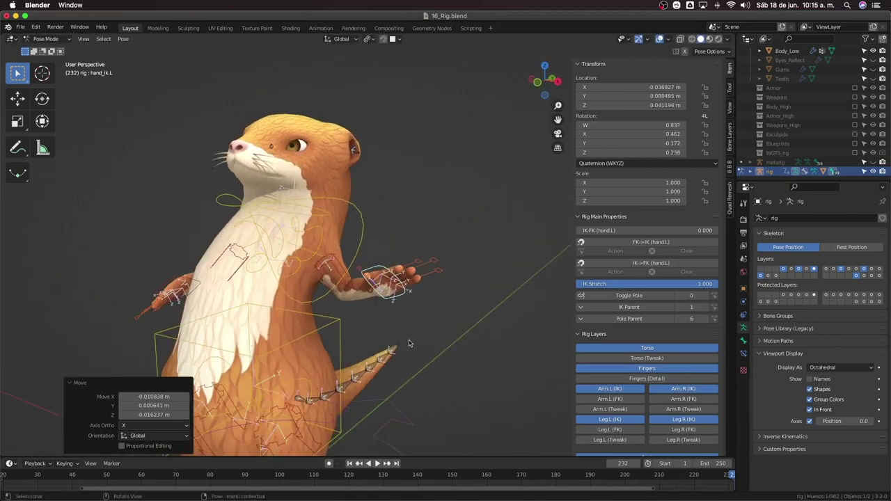
# Try moving and scaling the hand controller, cancel both, then move it to Z 0.074695 m
pyautogui.press('g')
pyautogui.press('Escape')
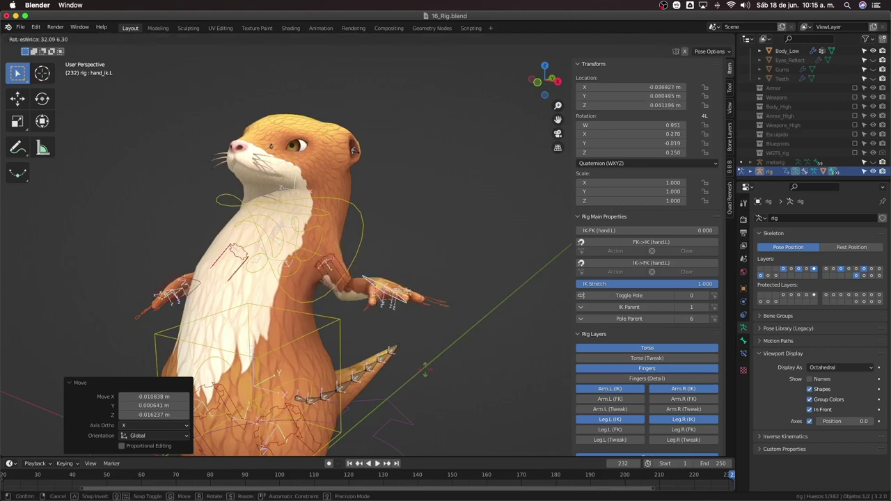
pyautogui.press('s')
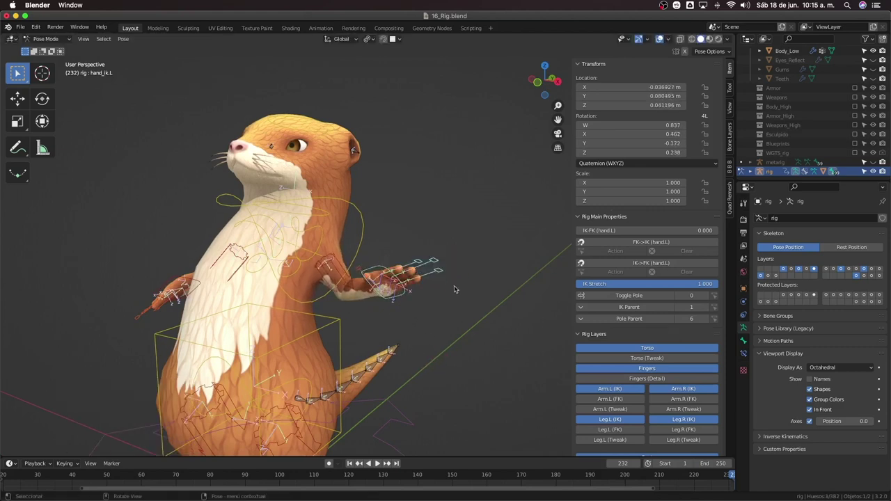
pyautogui.press('Escape')
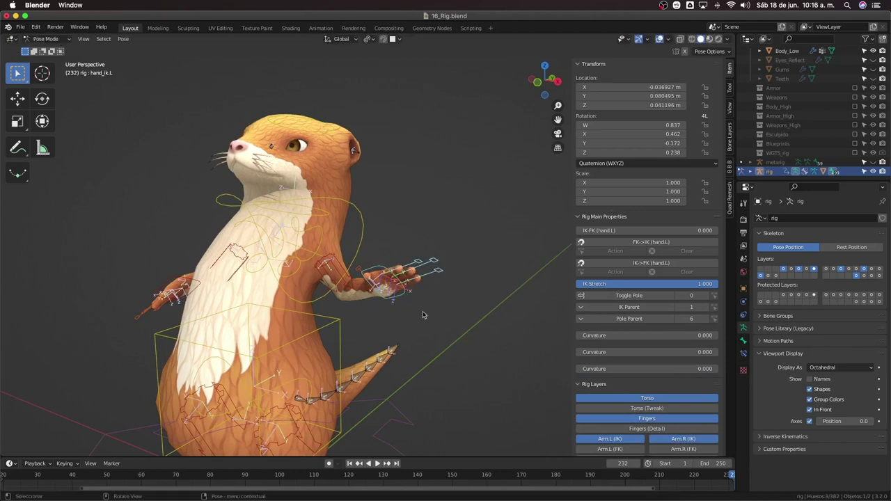
pyautogui.moveTo(398, 336); pyautogui.dragTo(381, 336, button='middle')
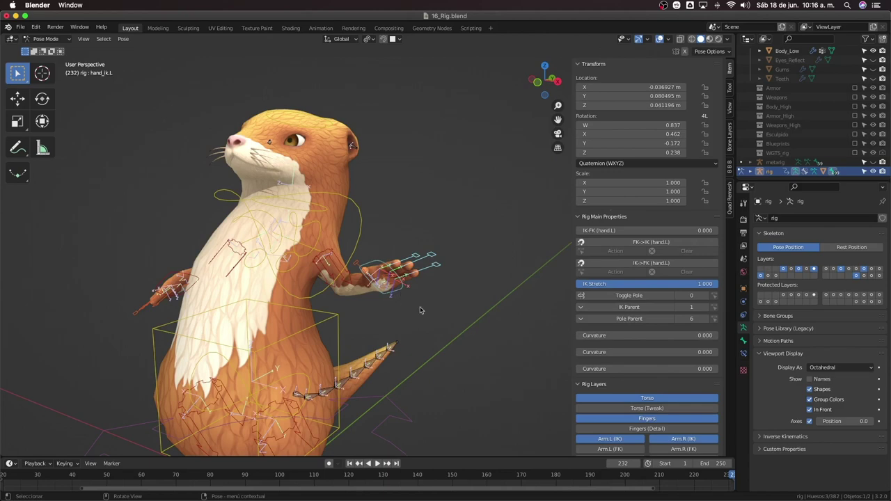
pyautogui.press('g')
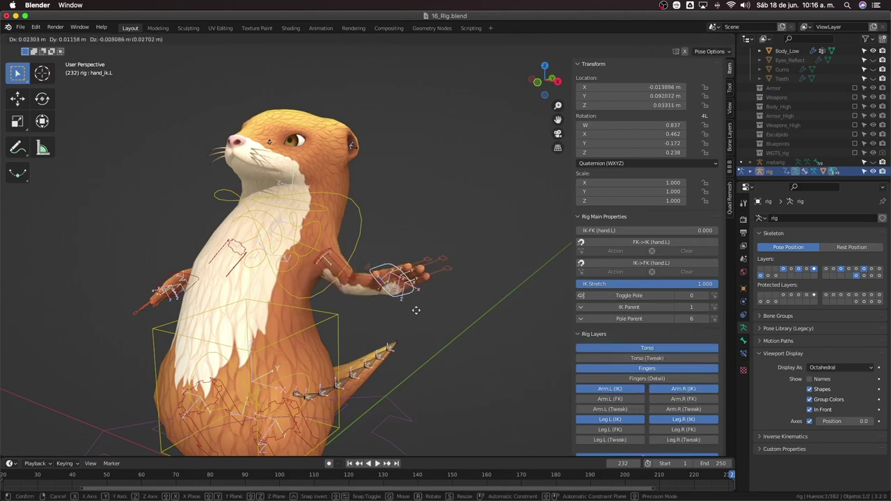
pyautogui.click(401, 298)
pyautogui.moveTo(402, 299); pyautogui.dragTo(381, 360, button='middle')
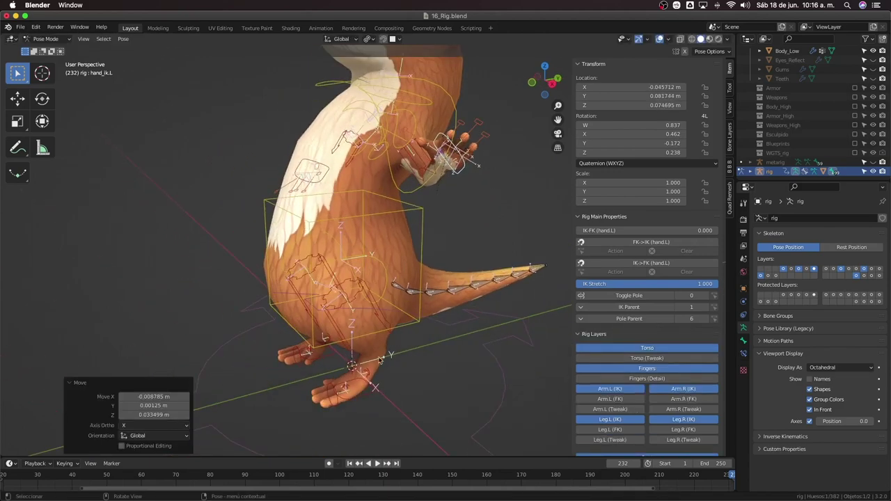
# Test moving the left foot controller foot_ik.L, then cancel the move
pyautogui.moveTo(369, 396); pyautogui.dragTo(368, 390, button='middle')
pyautogui.click(368, 389)
pyautogui.press('g')
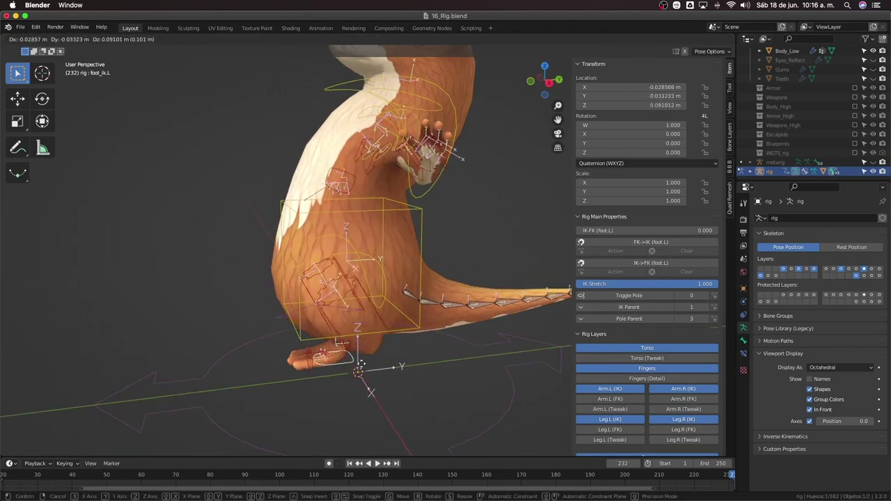
pyautogui.moveTo(368, 392); pyautogui.dragTo(362, 388, button='middle')
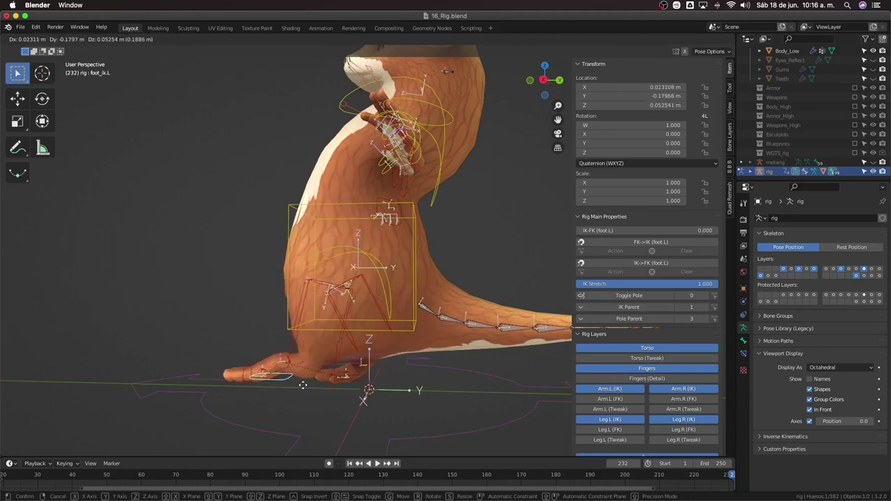
pyautogui.press('Escape')
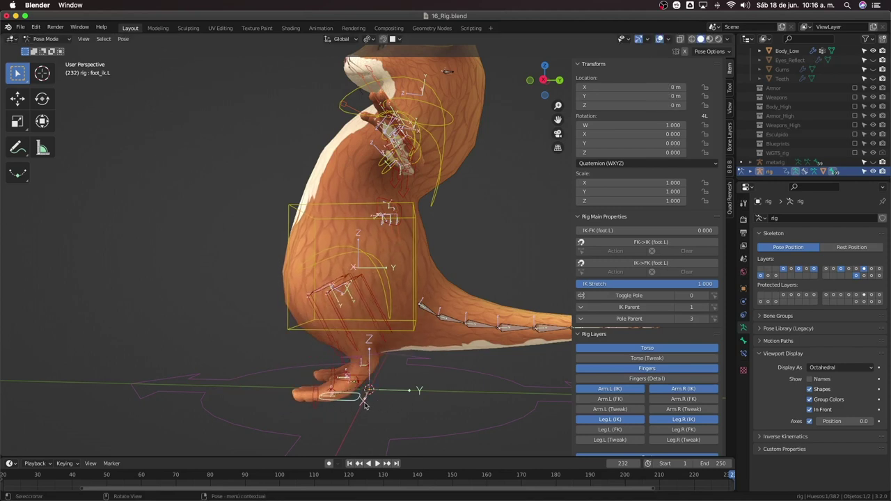
# Test rotating foot_heel_ik.L on the X axis, then cancel it
pyautogui.moveTo(365, 405); pyautogui.dragTo(382, 417, button='middle')
pyautogui.click(362, 384)
pyautogui.press('r')
pyautogui.press('x')
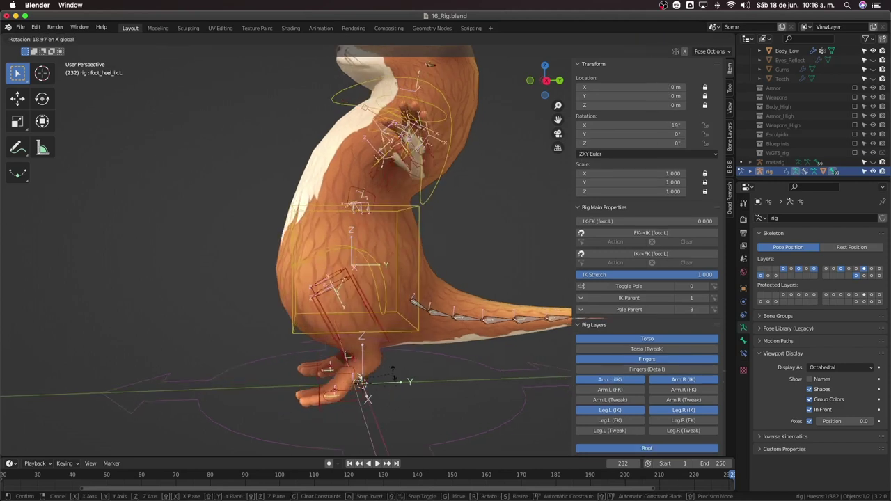
pyautogui.press('Escape')
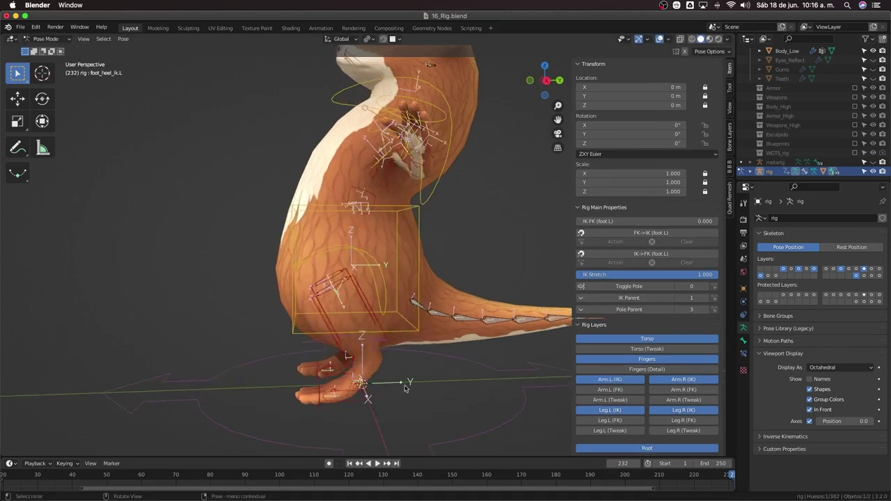
# Rotate the tail bones 2.93° on the global X axis to swing it slightly upward
pyautogui.moveTo(412, 382)
pyautogui.mouseDown(button='middle')
pyautogui.moveTo(353, 348)
pyautogui.moveTo(334, 320)
pyautogui.mouseUp(button='middle')
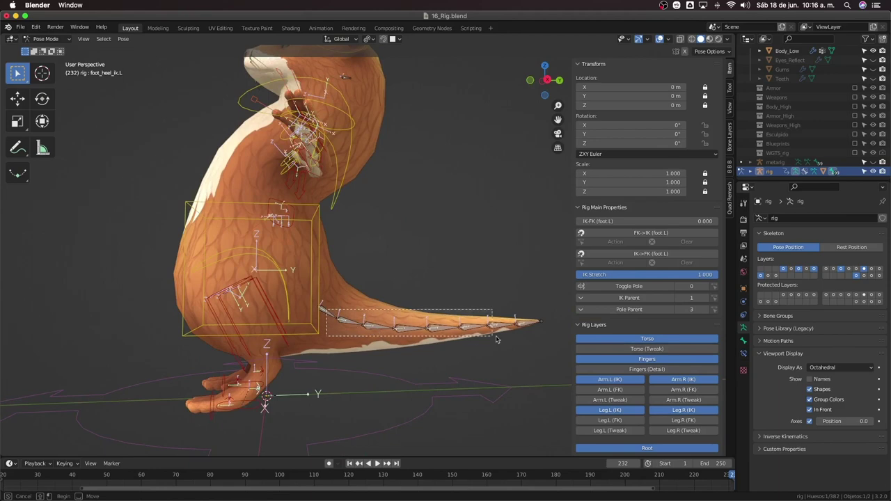
pyautogui.press('r')
pyautogui.press('x')
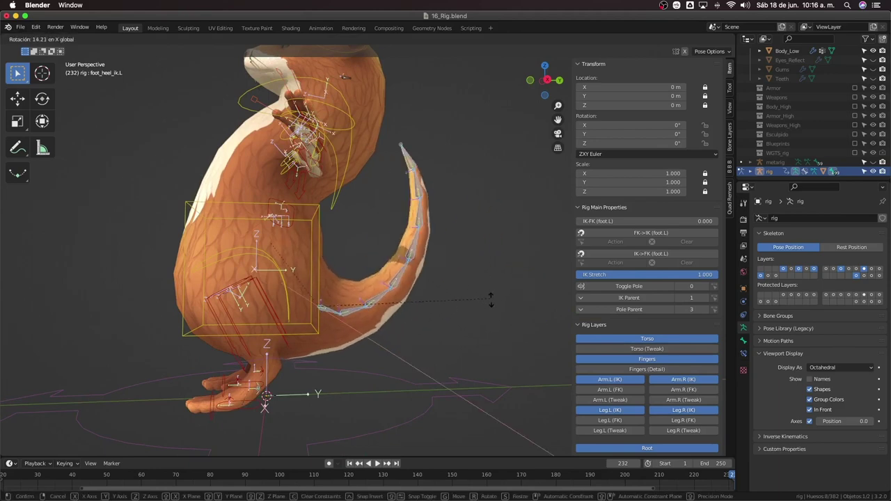
pyautogui.click(440, 339)
pyautogui.moveTo(440, 339)
pyautogui.mouseDown(button='middle')
pyautogui.moveTo(402, 370)
pyautogui.moveTo(399, 386)
pyautogui.mouseUp(button='middle')
# Rotate the otter's upper-body control, then undo that rotation
pyautogui.moveTo(388, 385); pyautogui.dragTo(399, 170, button='middle')
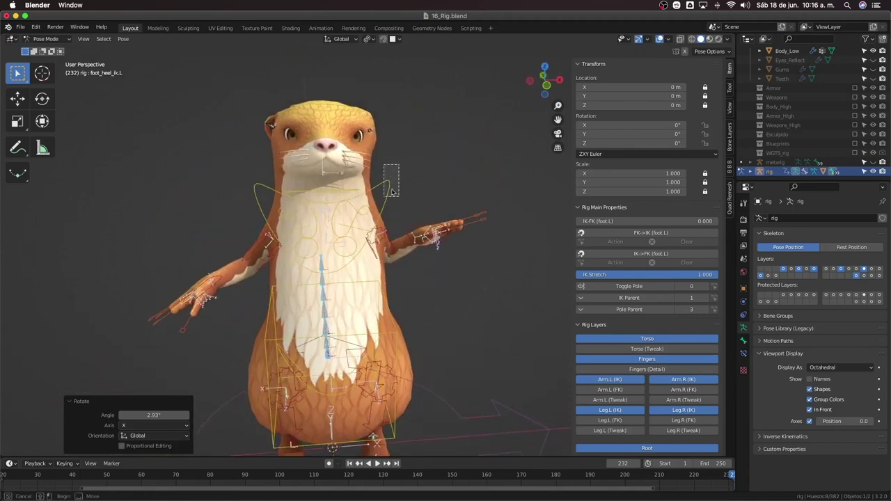
pyautogui.click(387, 187)
pyautogui.press('r')
pyautogui.click(454, 270)
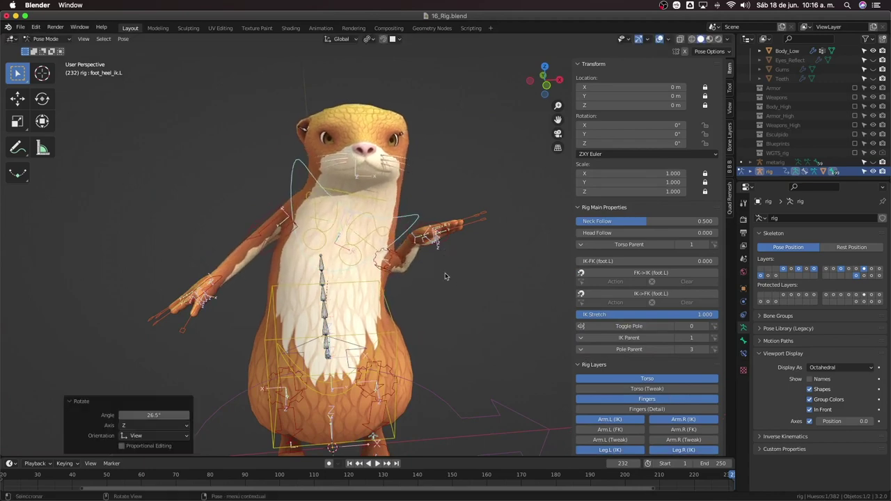
pyautogui.moveTo(454, 270); pyautogui.dragTo(395, 295, button='middle')
pyautogui.hotkey('ctrl', 'z')
# Tilt and twist the torso bone through several rotations
pyautogui.press('r')
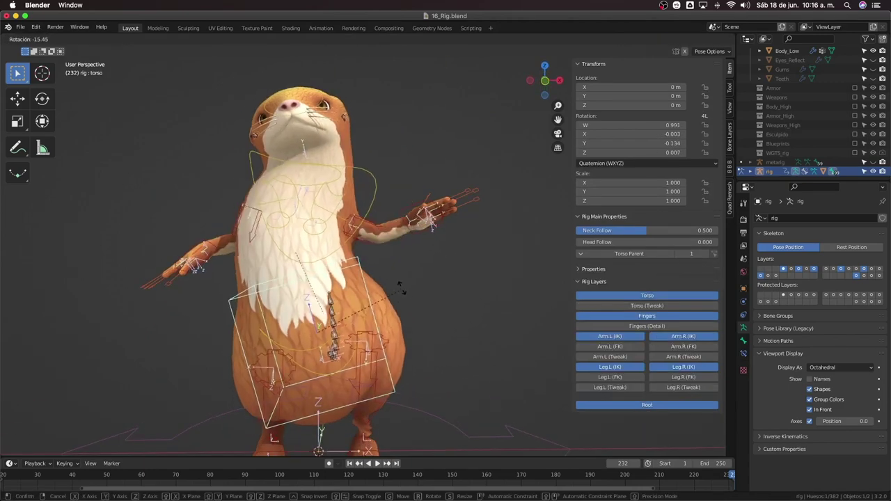
pyautogui.click(402, 204)
pyautogui.press('r')
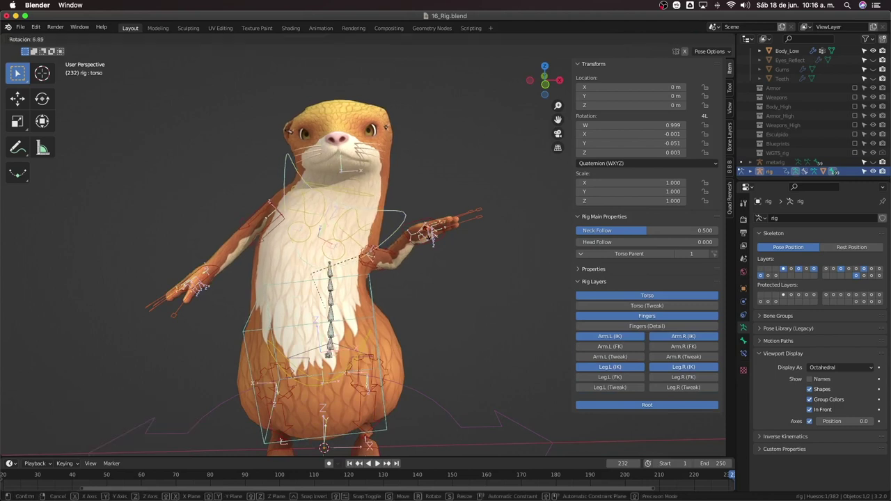
pyautogui.click(365, 102)
pyautogui.press('r')
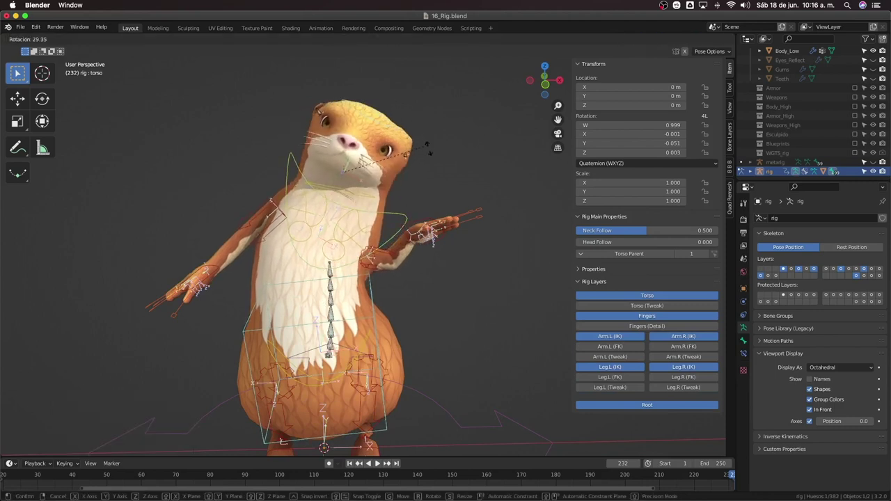
pyautogui.click(428, 151)
# Turn the neck bone, finishing at -42.6°
pyautogui.click(399, 211)
pyautogui.press('r')
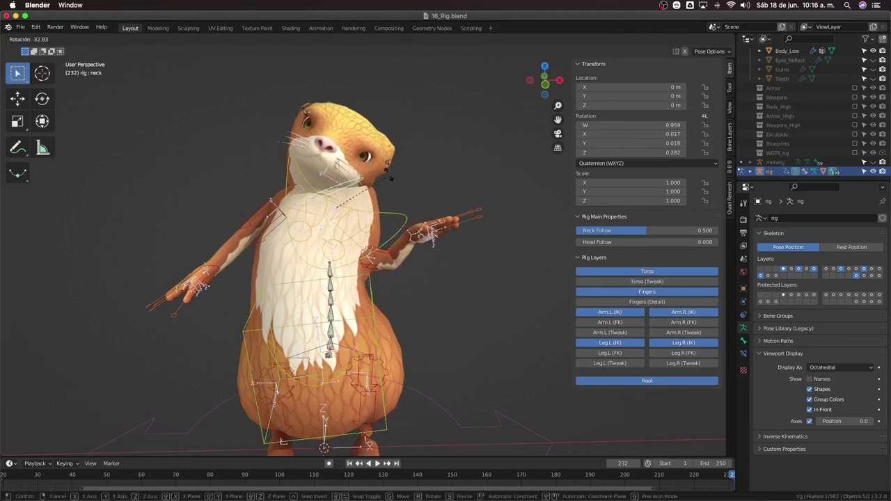
pyautogui.click(425, 155)
pyautogui.press('r')
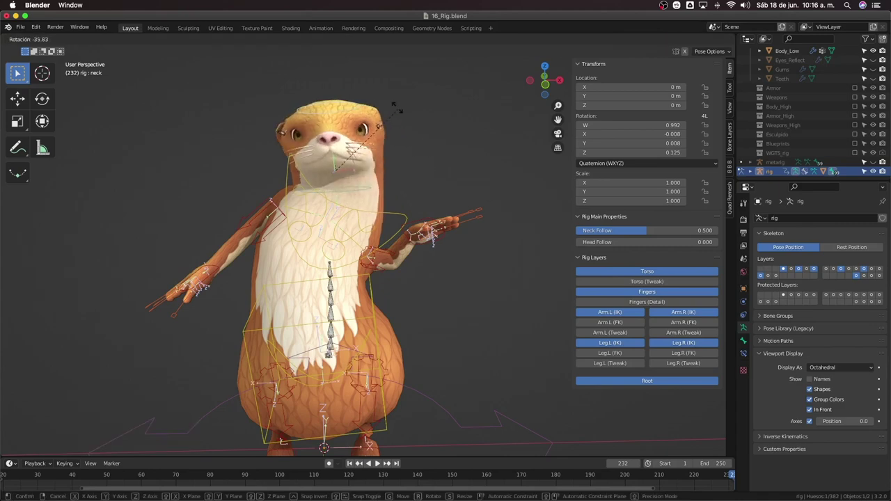
pyautogui.click(404, 171)
pyautogui.moveTo(404, 171); pyautogui.dragTo(300, 132, button='middle')
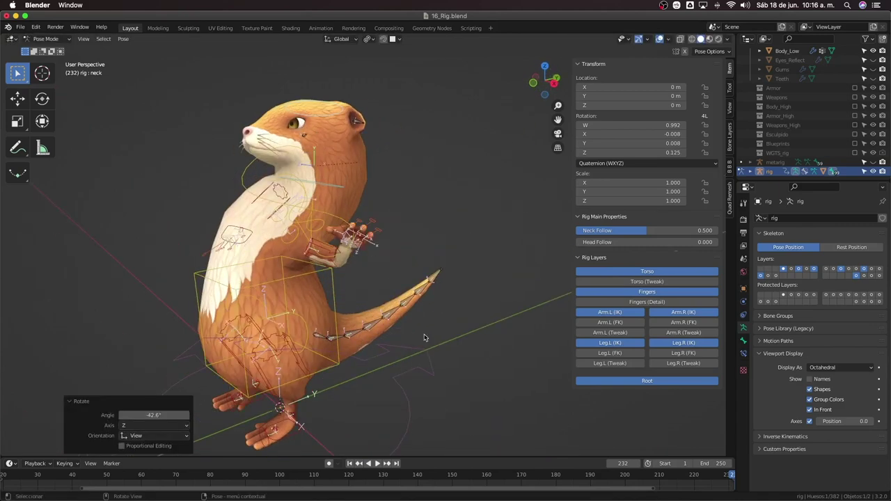
# Box-select the tail bones from the front and side views
pyautogui.press('KP_1')
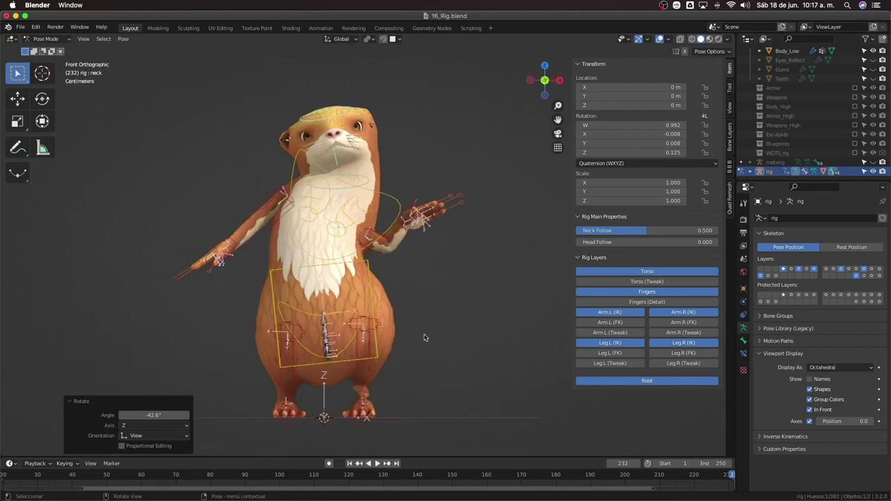
pyautogui.press('KP_3')
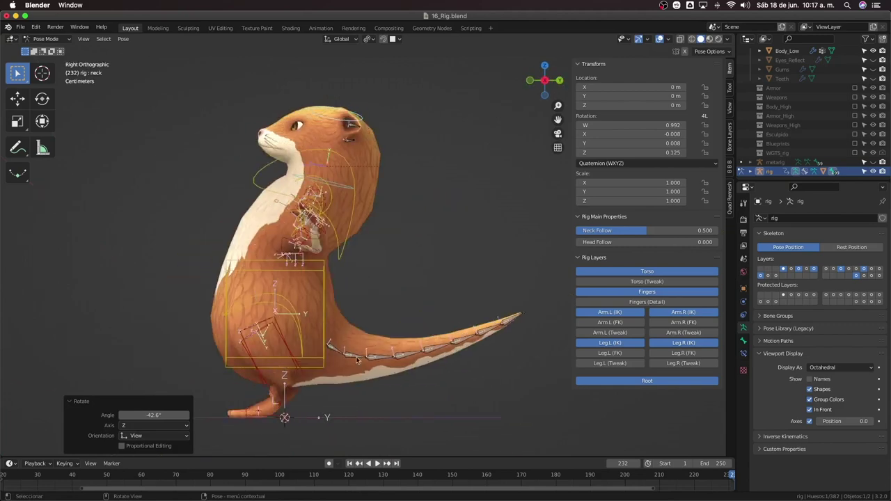
pyautogui.moveTo(333, 336); pyautogui.dragTo(529, 404)
pyautogui.moveTo(534, 282)
pyautogui.mouseDown()
pyautogui.moveTo(347, 377)
pyautogui.moveTo(394, 381)
pyautogui.mouseUp()
pyautogui.moveTo(435, 352)
pyautogui.mouseDown(button='middle')
pyautogui.moveTo(420, 353)
pyautogui.moveTo(472, 366)
pyautogui.mouseUp(button='middle')
# Select all bones, clear their rotations, deselect, and return to front view
pyautogui.press('a')
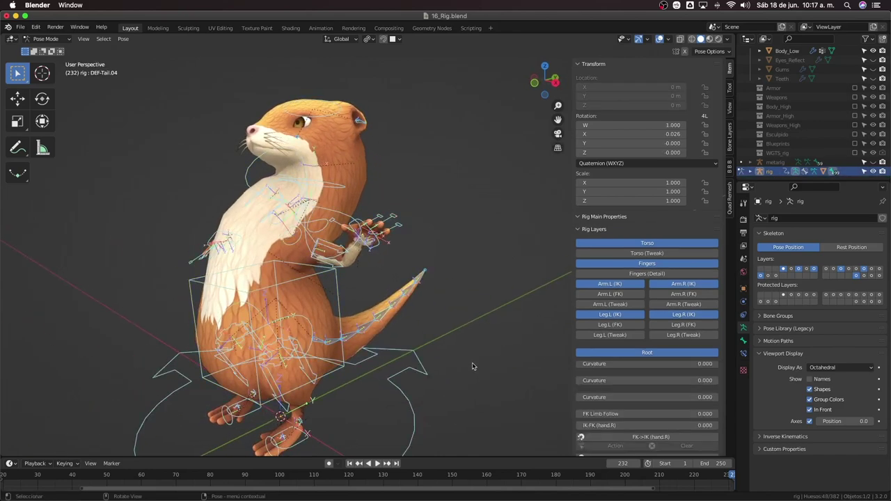
pyautogui.hotkey('alt', 'r')
pyautogui.moveTo(455, 372)
pyautogui.mouseDown(button='middle')
pyautogui.moveTo(469, 330)
pyautogui.moveTo(468, 358)
pyautogui.mouseUp(button='middle')
pyautogui.hotkey('alt', 'a')
pyautogui.press('KP_1')
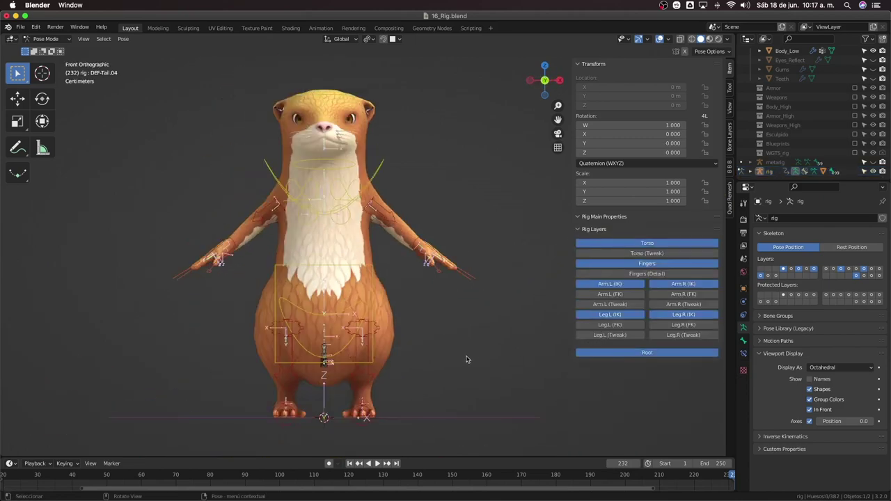